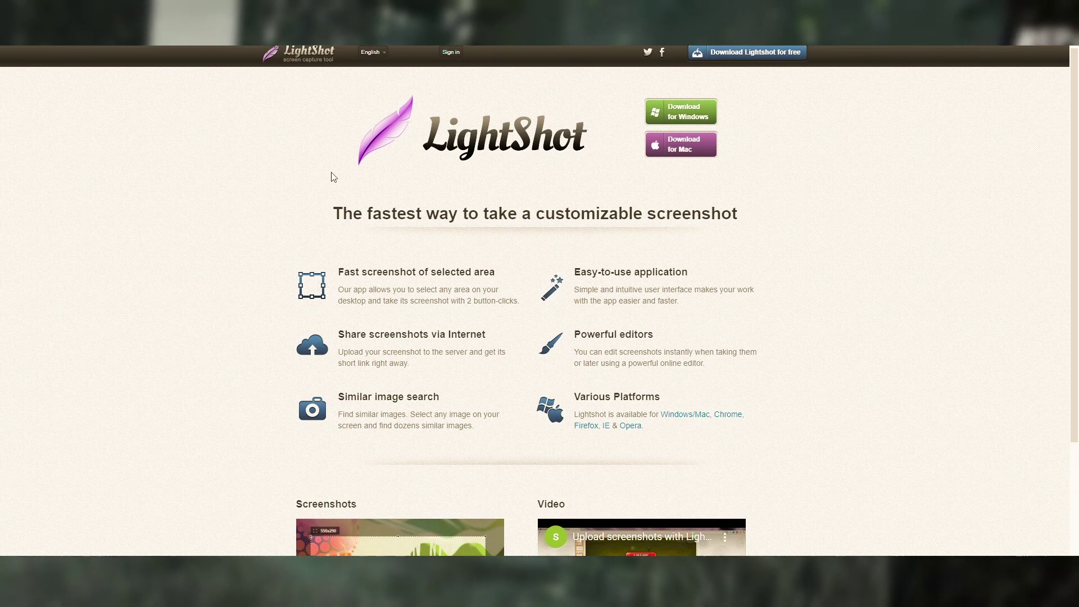
- Capture a screenshot of a rectangular region covering the Lightshot page's logo, download links and feature list
{"action": "key", "text": "Print"}
{"action": "left_click_drag", "start_coordinate": [268, 117], "coordinate": [826, 506]}
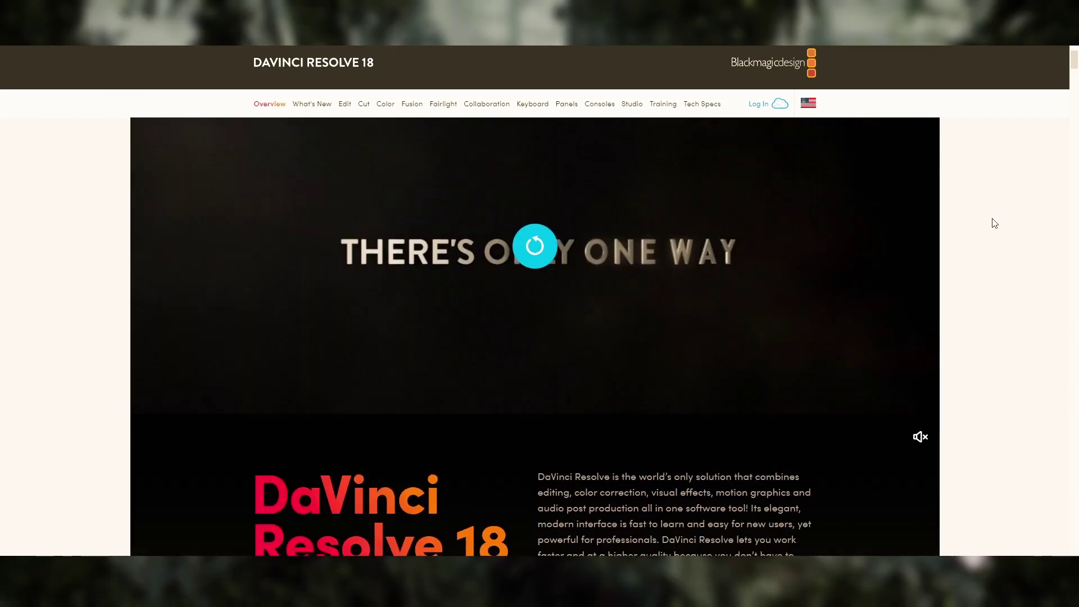
- Look over the DaVinci Resolve 18 overview page and its free and Studio download options
{"action": "scroll", "coordinate": [995, 223], "scroll_direction": "down", "scroll_amount": 5}
{"action": "scroll", "coordinate": [995, 224], "scroll_direction": "up", "scroll_amount": 2}
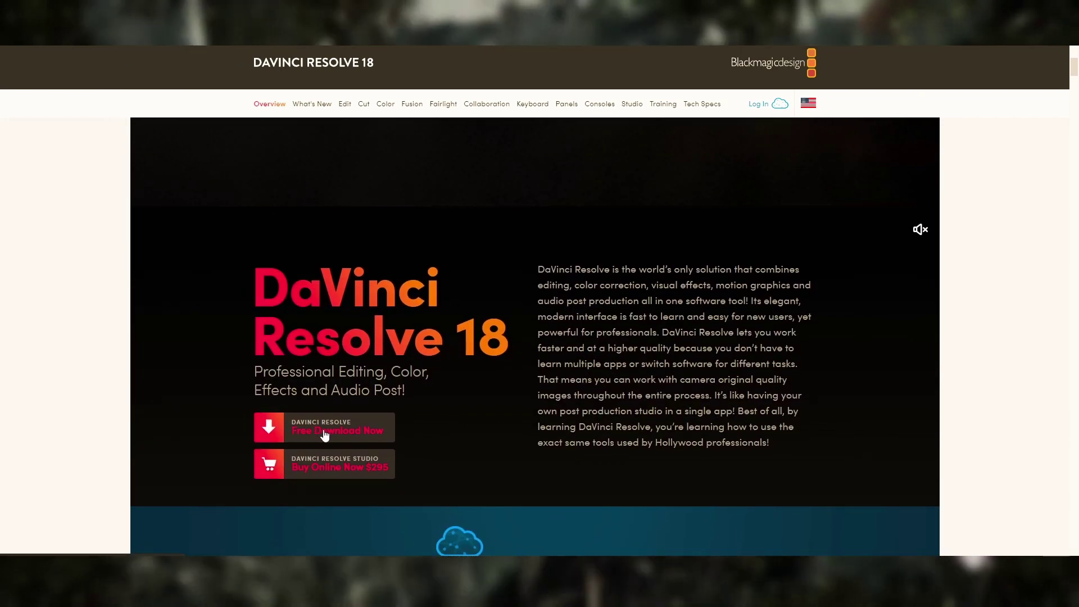
{"action": "scroll", "coordinate": [973, 159], "scroll_direction": "up", "scroll_amount": 5}
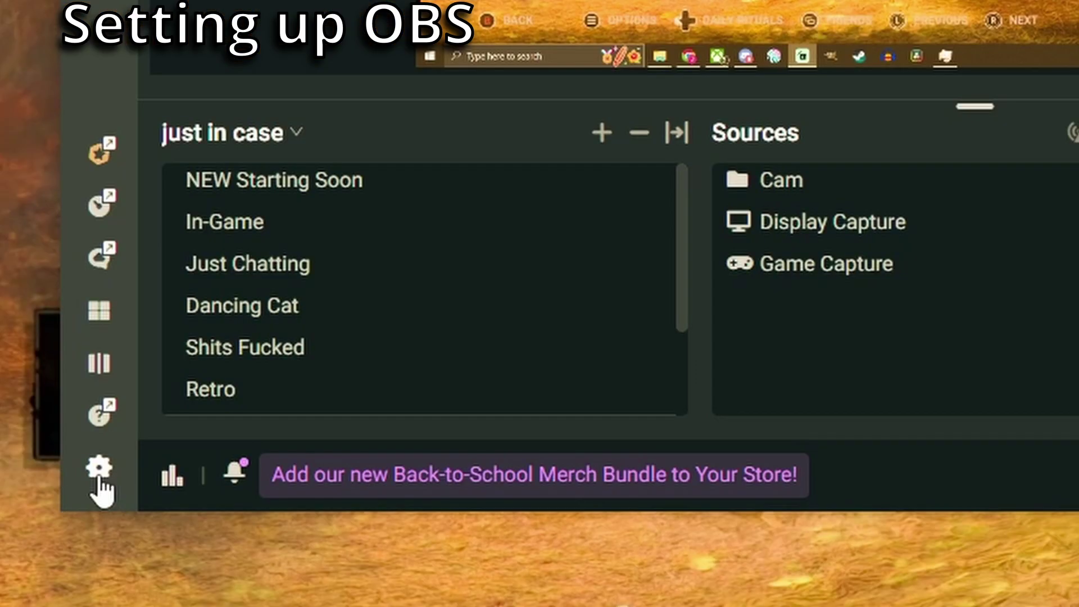
- Open the Output settings in Streamlabs Desktop and inspect the mixer's advanced audio settings
{"action": "left_click", "coordinate": [99, 478]}
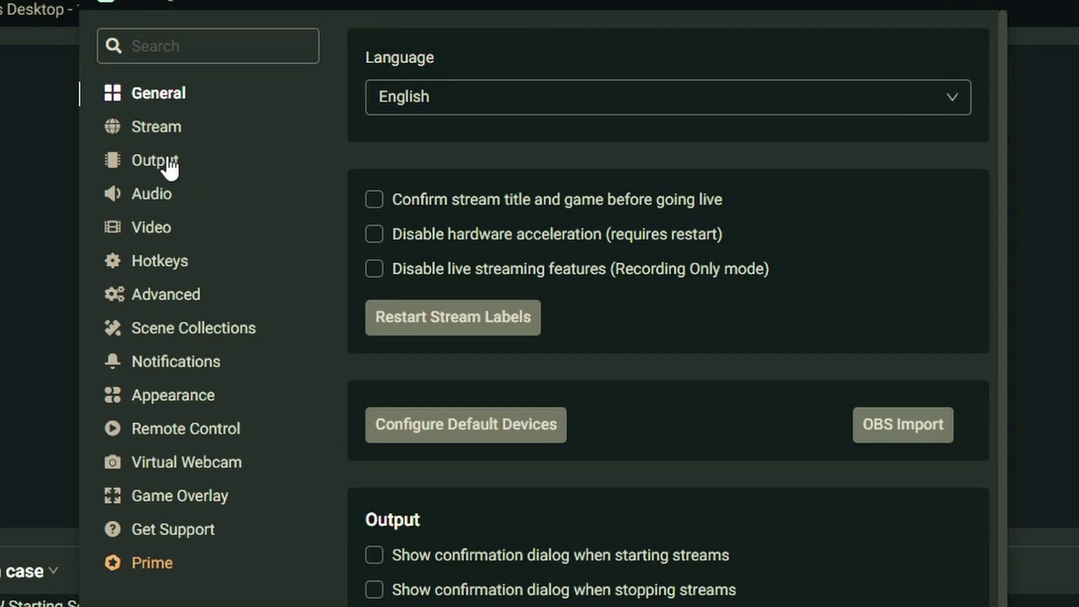
{"action": "left_click", "coordinate": [165, 163]}
{"action": "left_click", "coordinate": [509, 168]}
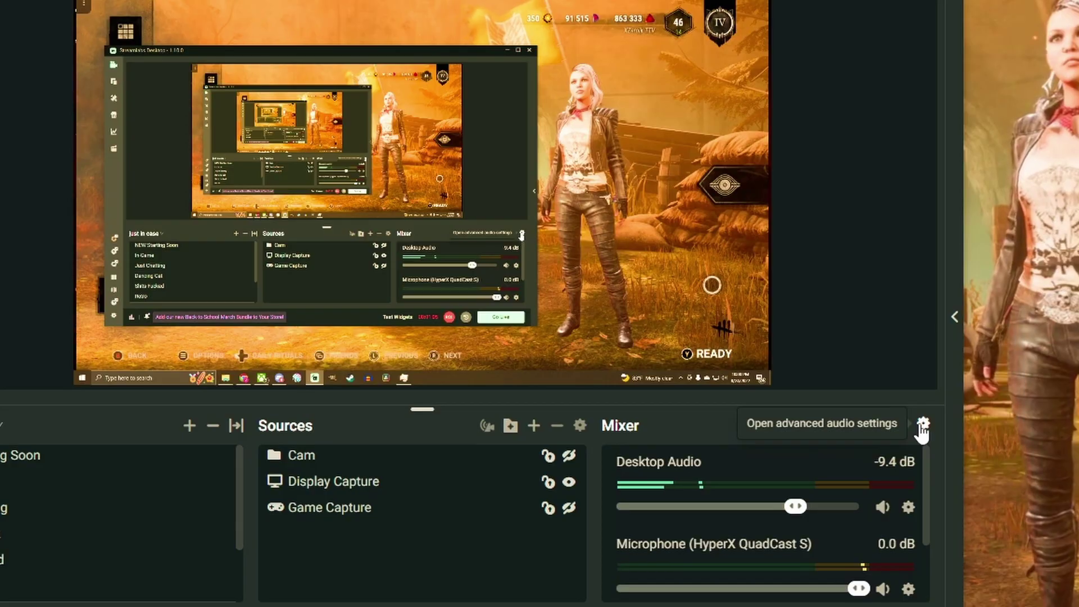
{"action": "left_click", "coordinate": [855, 262]}
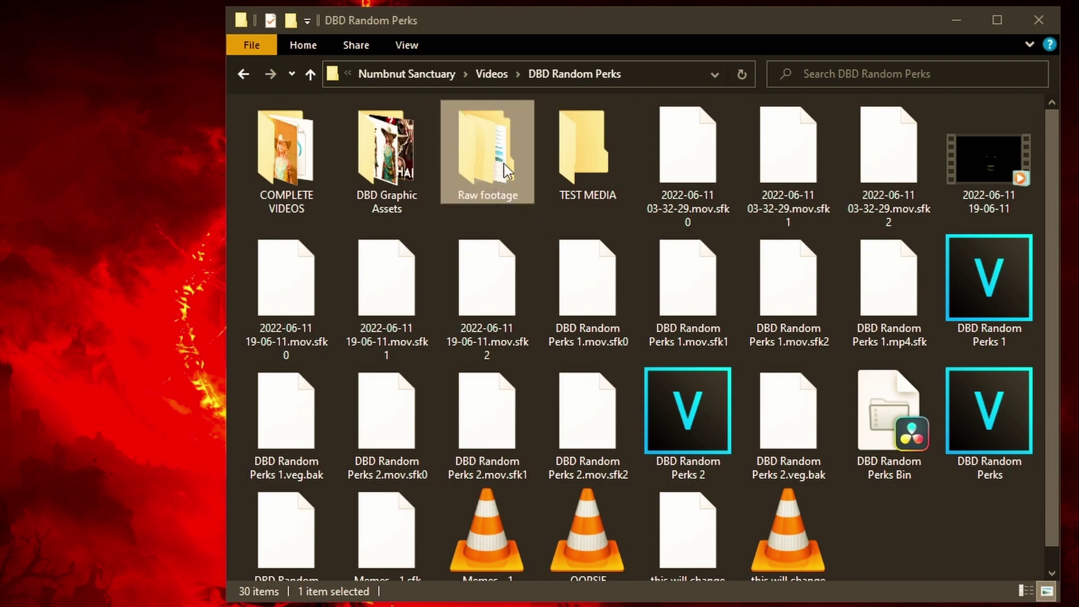
- Open folder 4 inside Raw footage and examine how its clips are named, starting with 4-1 Blight MEH
{"action": "double_click", "coordinate": [490, 152]}
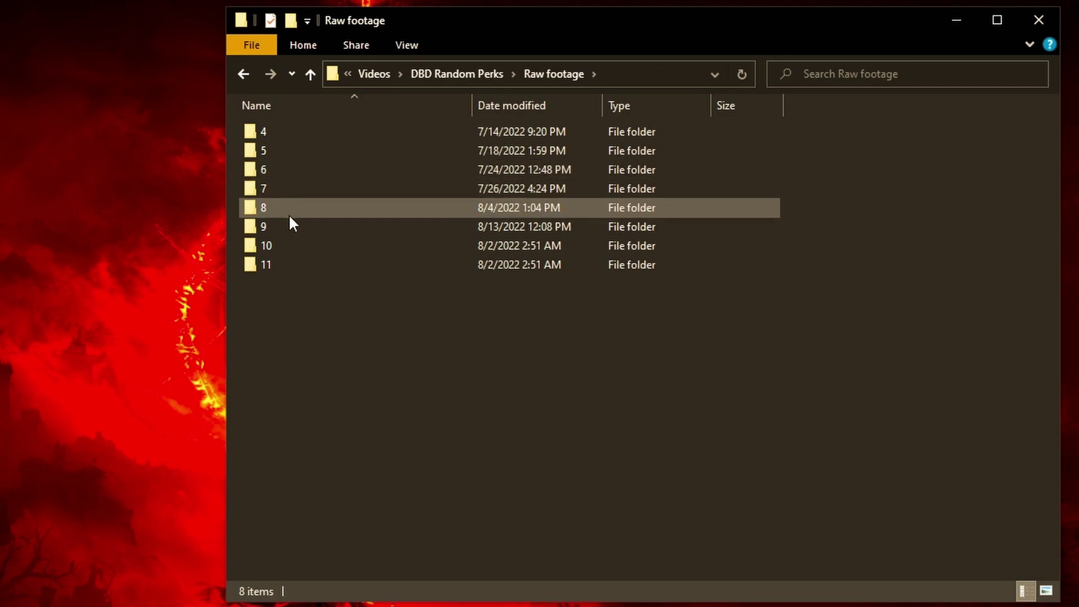
{"action": "double_click", "coordinate": [285, 127]}
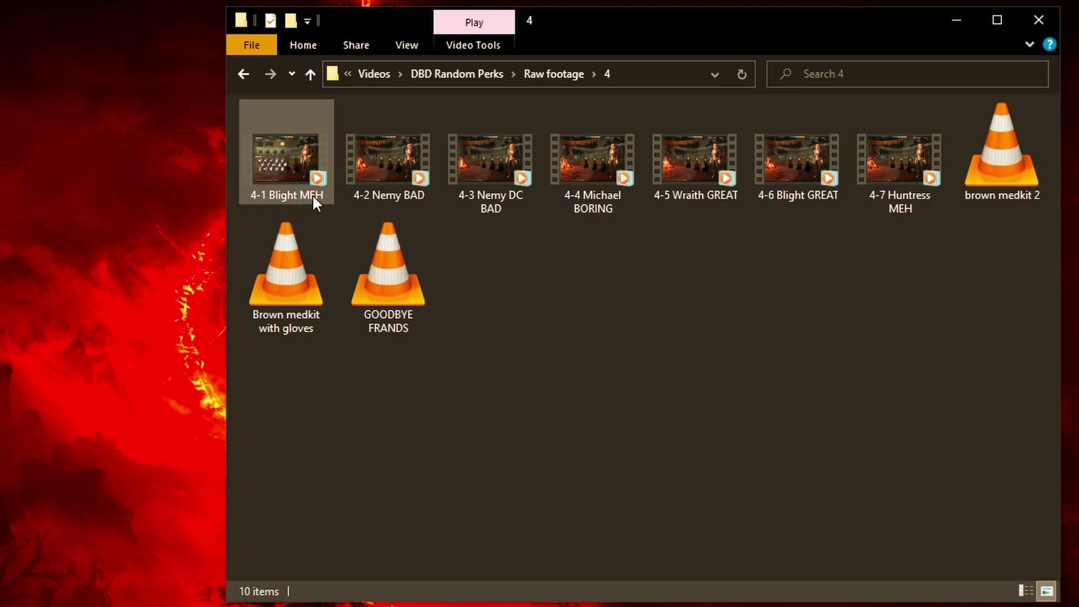
{"action": "mouse_move", "coordinate": [314, 203]}
{"action": "mouse_move", "coordinate": [263, 200]}
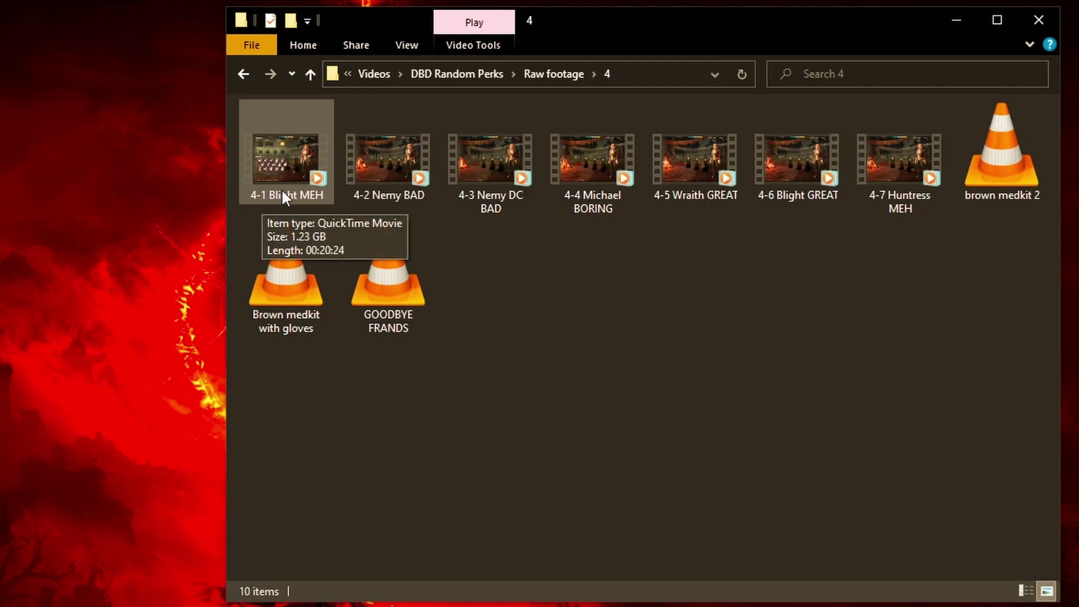
{"action": "mouse_move", "coordinate": [364, 206]}
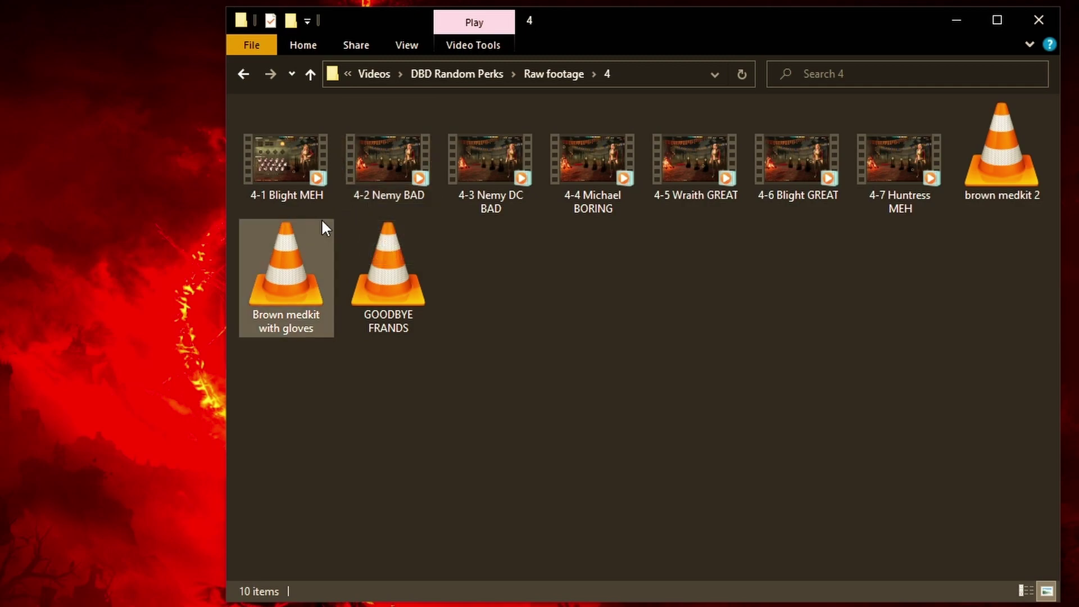
{"action": "mouse_move", "coordinate": [322, 222]}
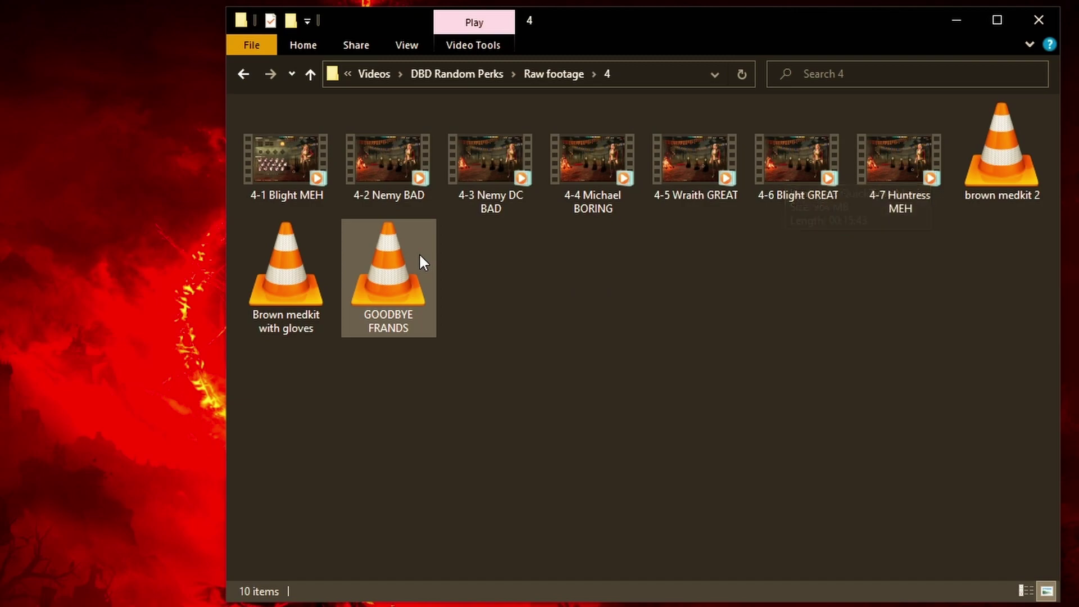
{"action": "mouse_move", "coordinate": [382, 234]}
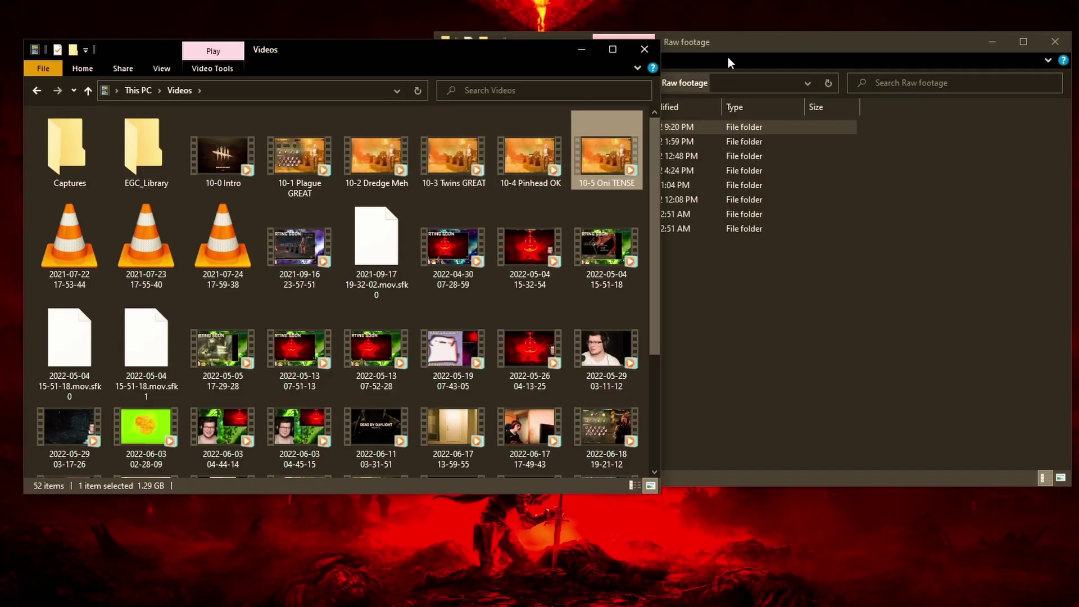
- Arrange the Raw footage and Videos folder windows side by side
{"action": "left_click", "coordinate": [783, 39]}
{"action": "left_click_drag", "start_coordinate": [783, 39], "coordinate": [877, 8]}
{"action": "left_click_drag", "start_coordinate": [441, 59], "coordinate": [316, 23]}
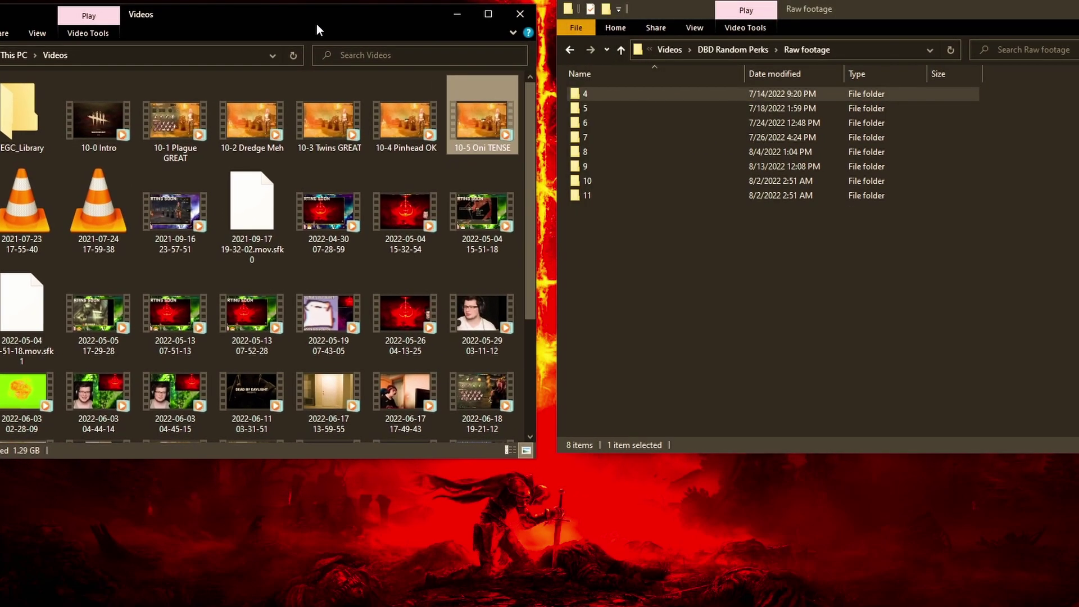
- Move clips 10-0 Intro through 10-5 Oni TENSE from Videos into Raw footage folder 10 and show them as thumbnails
{"action": "double_click", "coordinate": [597, 181]}
{"action": "left_click_drag", "start_coordinate": [61, 77], "coordinate": [694, 222]}
{"action": "left_click", "coordinate": [695, 348]}
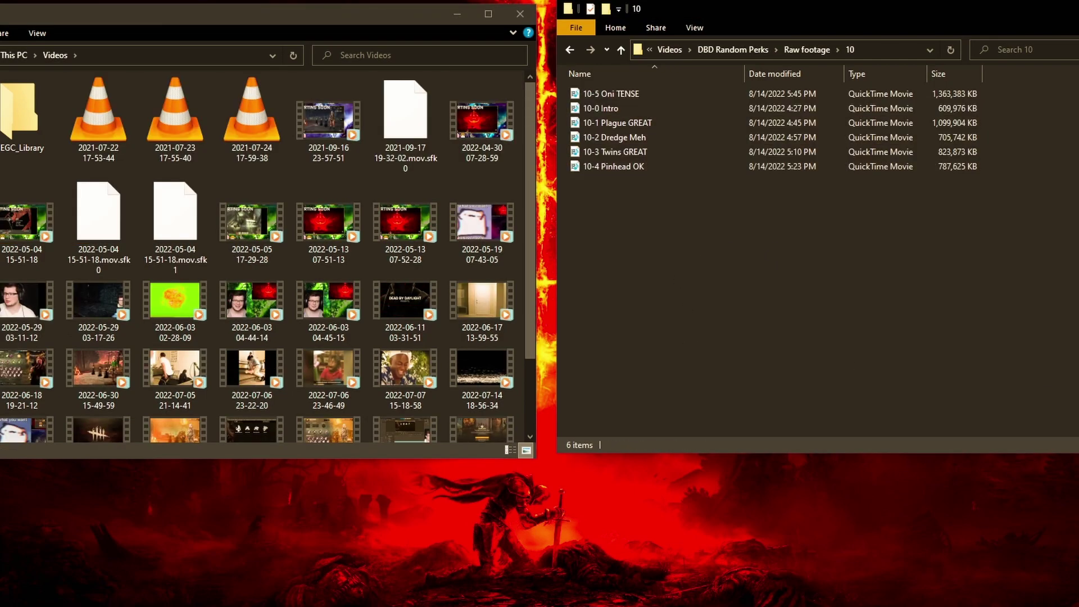
{"action": "left_click", "coordinate": [1078, 445]}
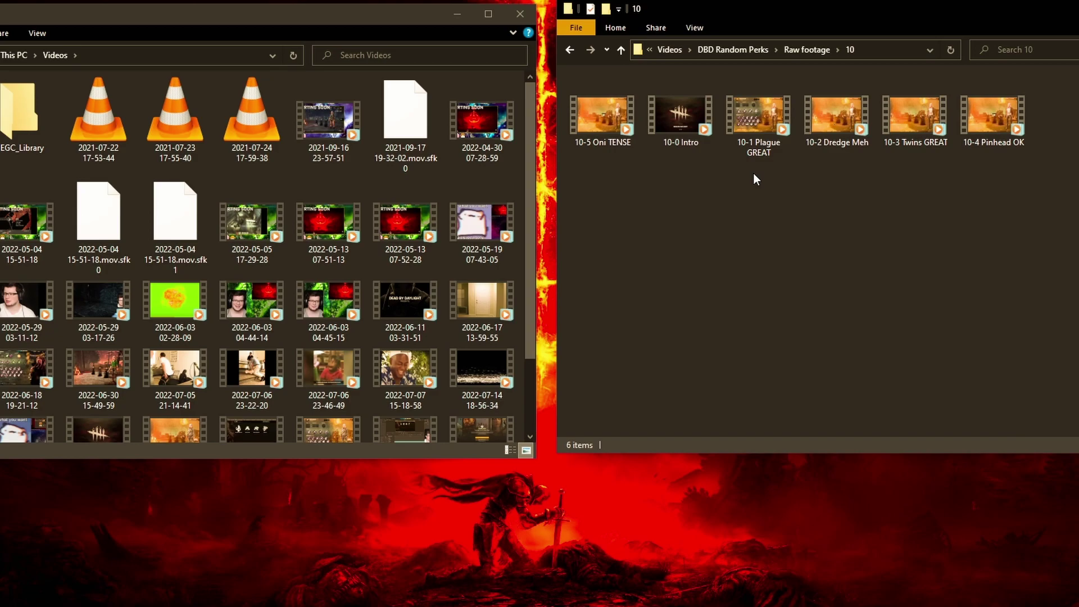
{"action": "mouse_move", "coordinate": [751, 155]}
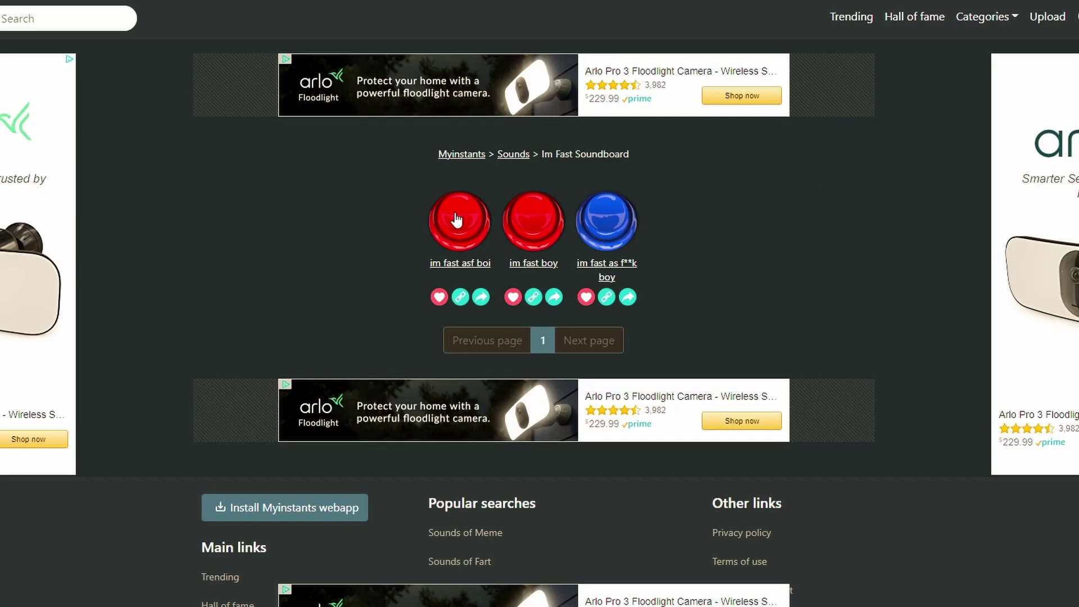
- Play the "im fast asf boi" sound on Myinstants and download it as an MP3
{"action": "left_click", "coordinate": [456, 219]}
{"action": "left_click", "coordinate": [454, 264]}
{"action": "scroll", "coordinate": [639, 365], "scroll_direction": "down", "scroll_amount": 1}
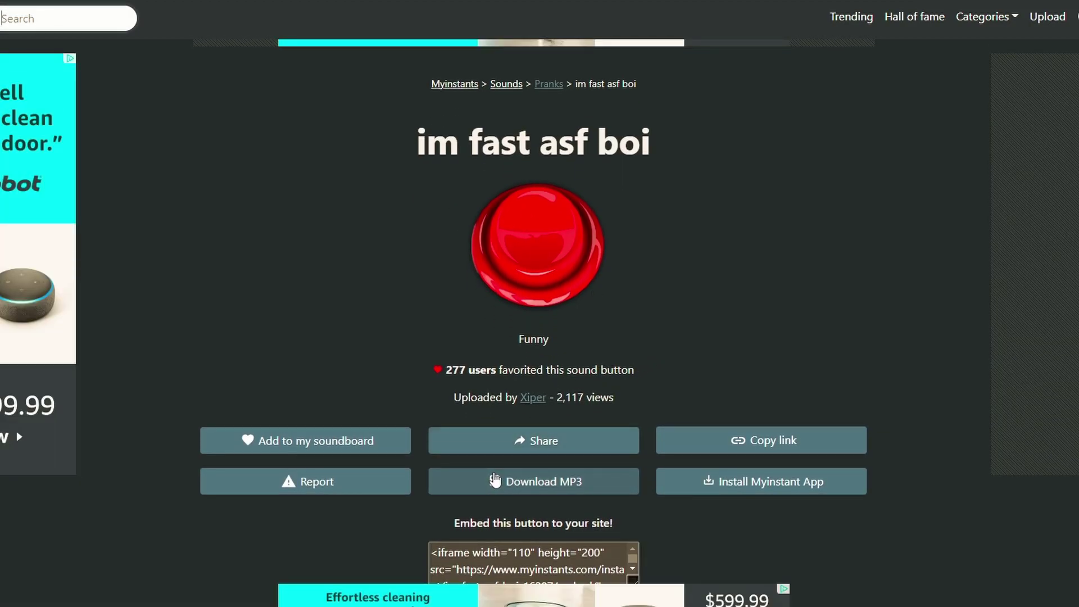
{"action": "left_click", "coordinate": [494, 479]}
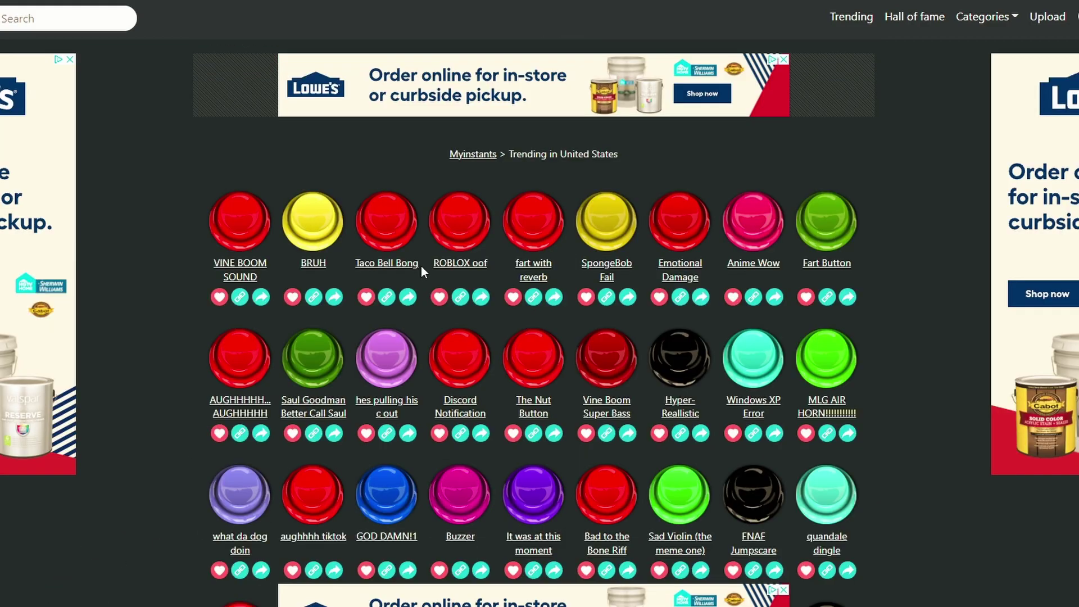
- Search the Myinstants sound library for "fast"
{"action": "left_click", "coordinate": [54, 20]}
{"action": "type", "text": "fast"}
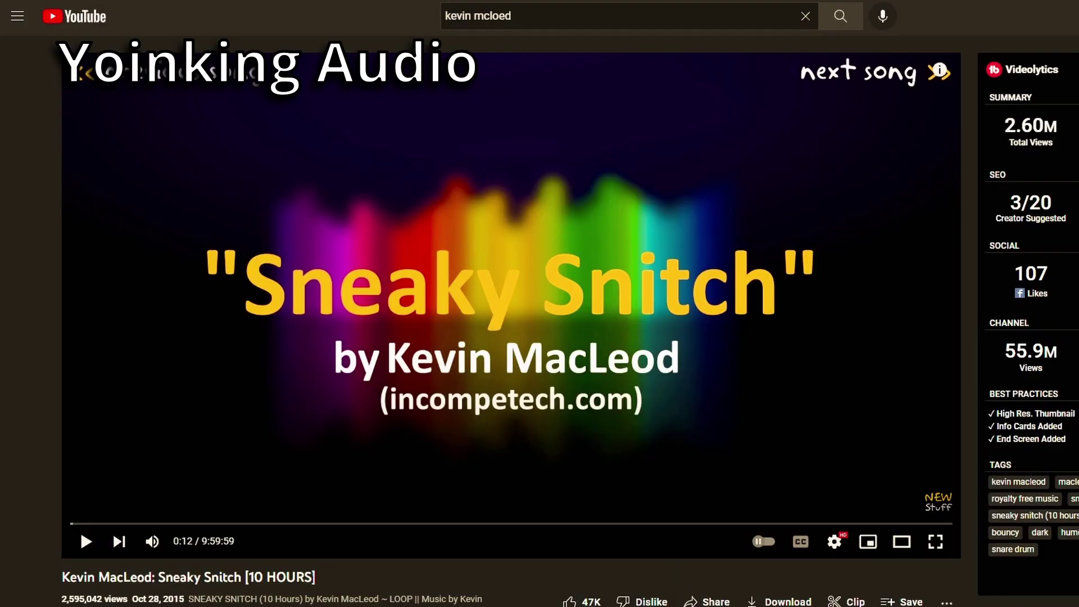
- Switch to Audacity over the Sneaky Snitch video and set the recording device to Realtek HD Audio 2nd output
{"action": "mouse_move", "coordinate": [562, 606]}
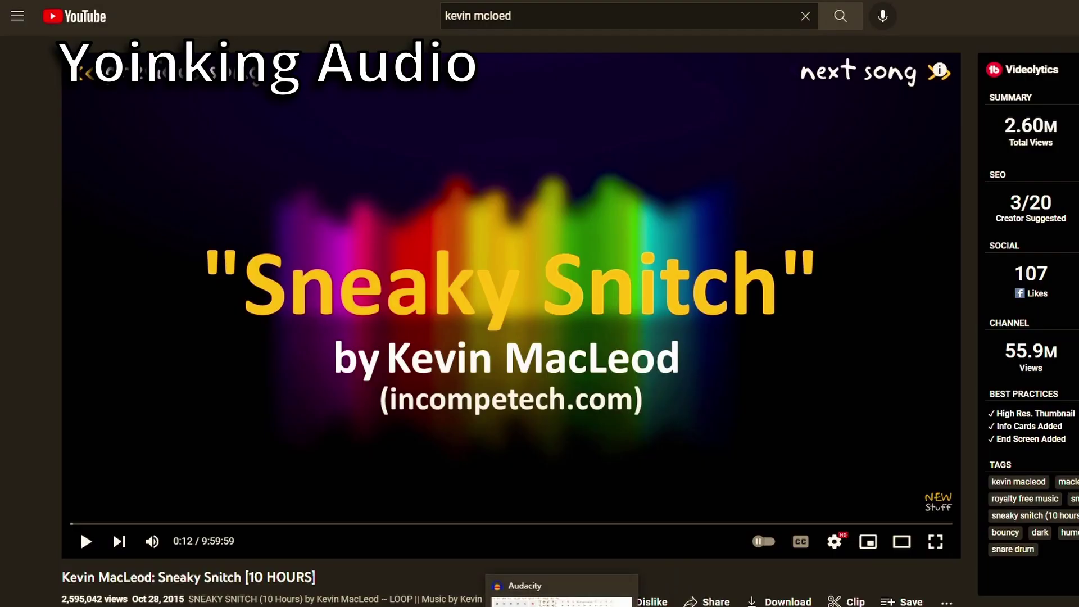
{"action": "left_click", "coordinate": [563, 599]}
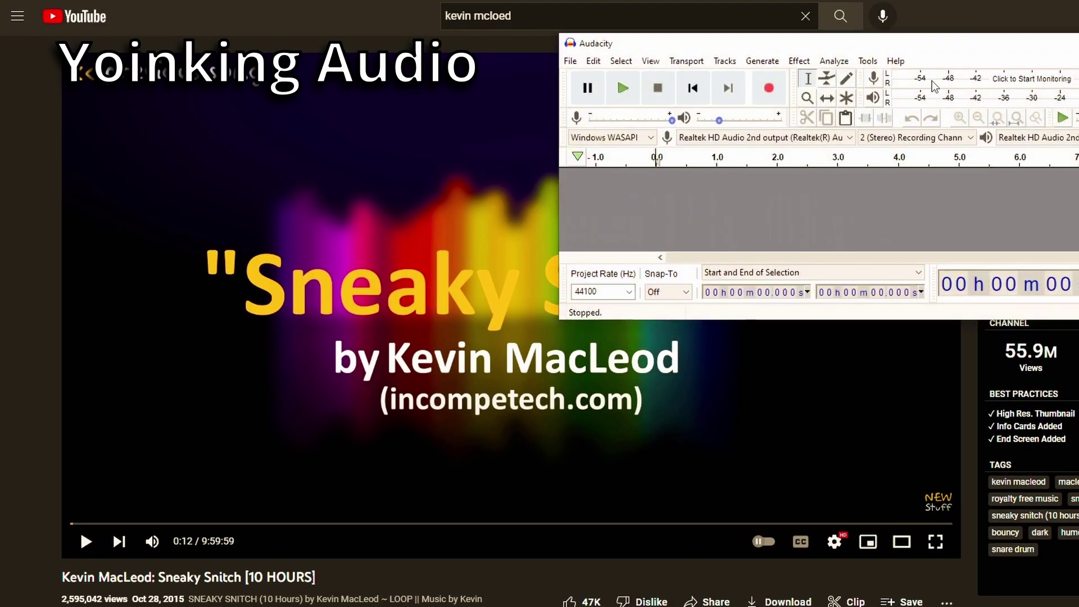
{"action": "mouse_move", "coordinate": [940, 44]}
{"action": "left_mouse_down"}
{"action": "mouse_move", "coordinate": [774, 53]}
{"action": "mouse_move", "coordinate": [941, 32]}
{"action": "mouse_move", "coordinate": [932, 46]}
{"action": "mouse_move", "coordinate": [942, 48]}
{"action": "left_mouse_up"}
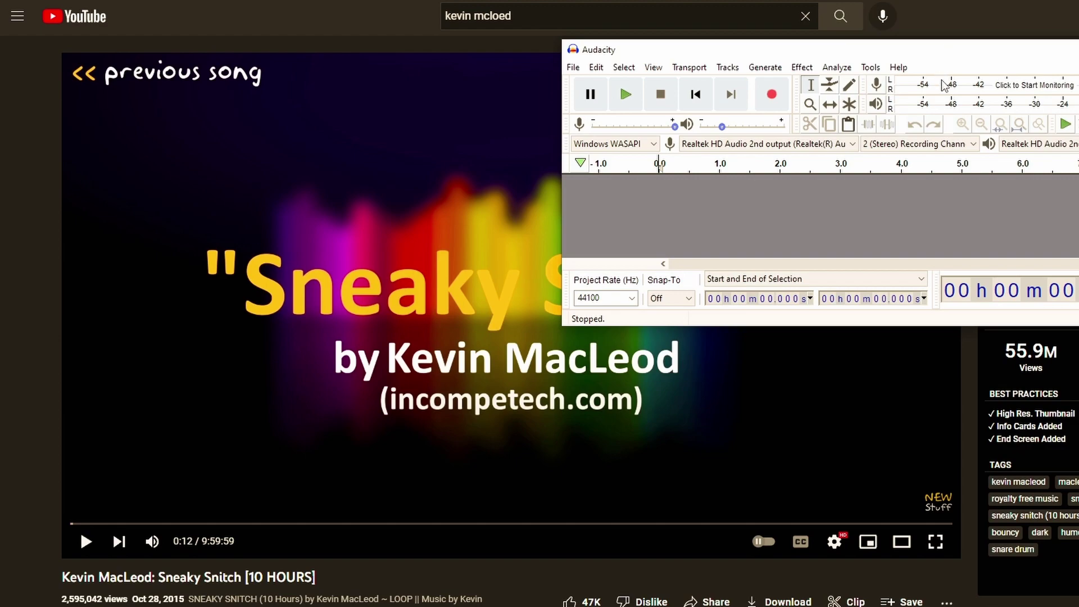
{"action": "left_click", "coordinate": [748, 144]}
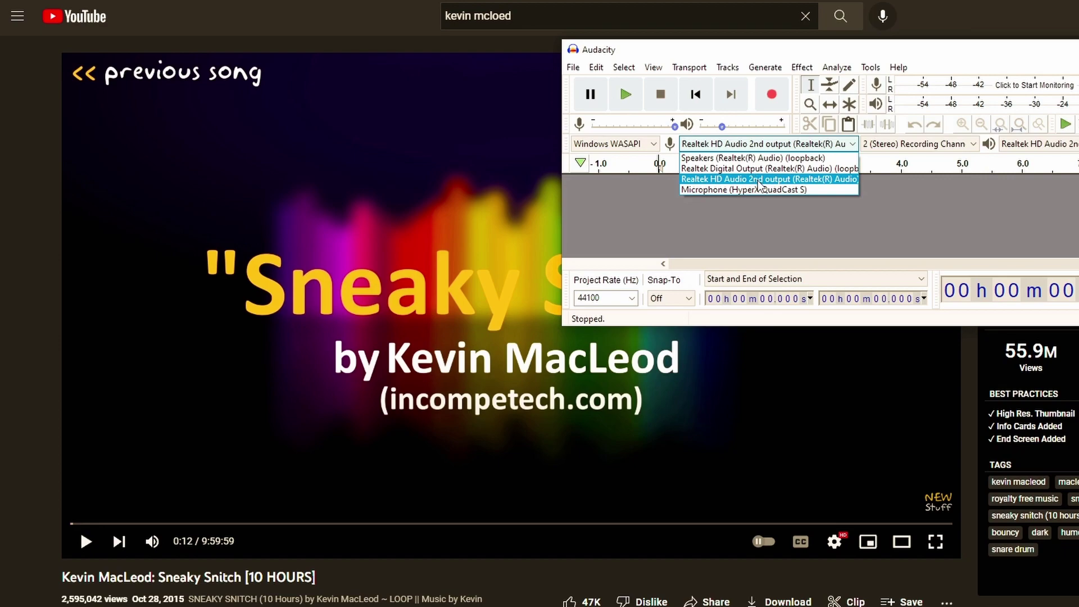
{"action": "left_click", "coordinate": [758, 180]}
- Record a short test from the Realtek output and try recording with the Microphone (HyperX QuadCast S) device
{"action": "left_click", "coordinate": [771, 95]}
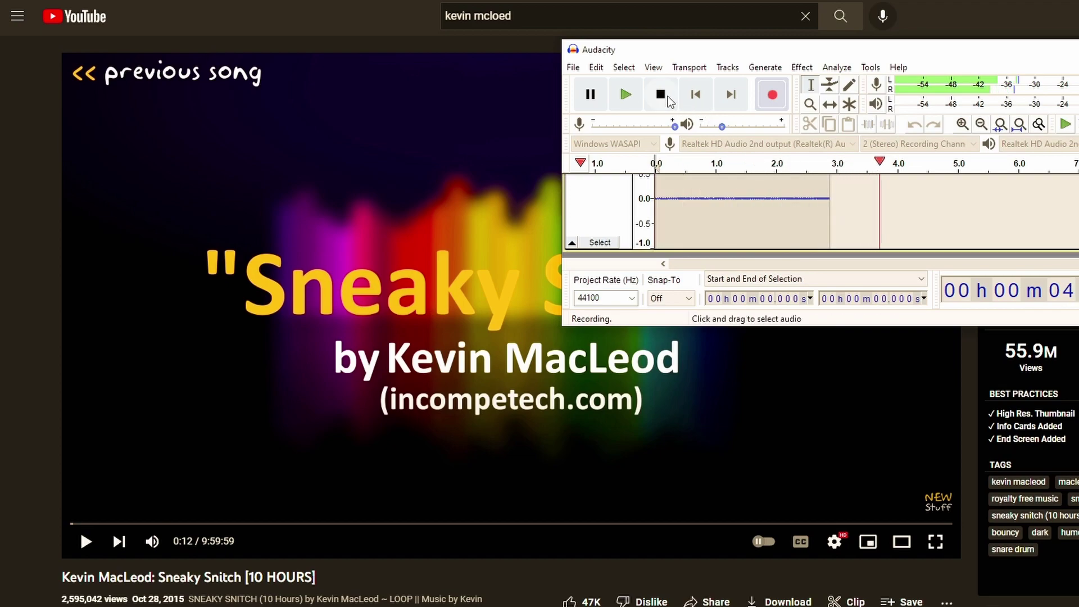
{"action": "left_click", "coordinate": [667, 99]}
{"action": "left_click", "coordinate": [751, 145]}
{"action": "left_click", "coordinate": [748, 190]}
{"action": "left_click", "coordinate": [772, 94]}
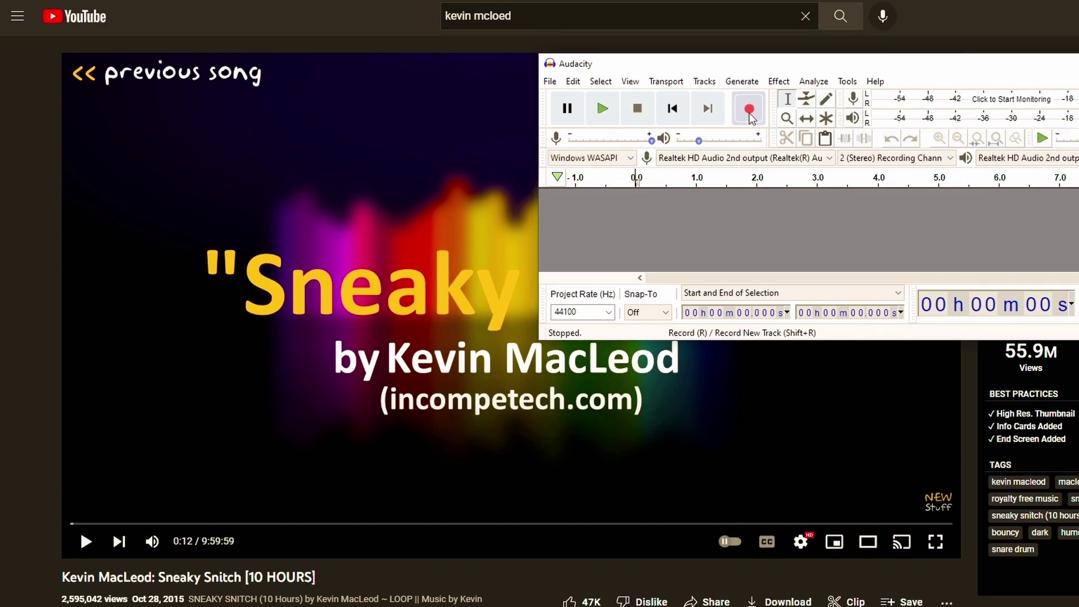
- Record the Sneaky Snitch video's audio in Audacity while it plays, and stop the recording
{"action": "left_click", "coordinate": [751, 113]}
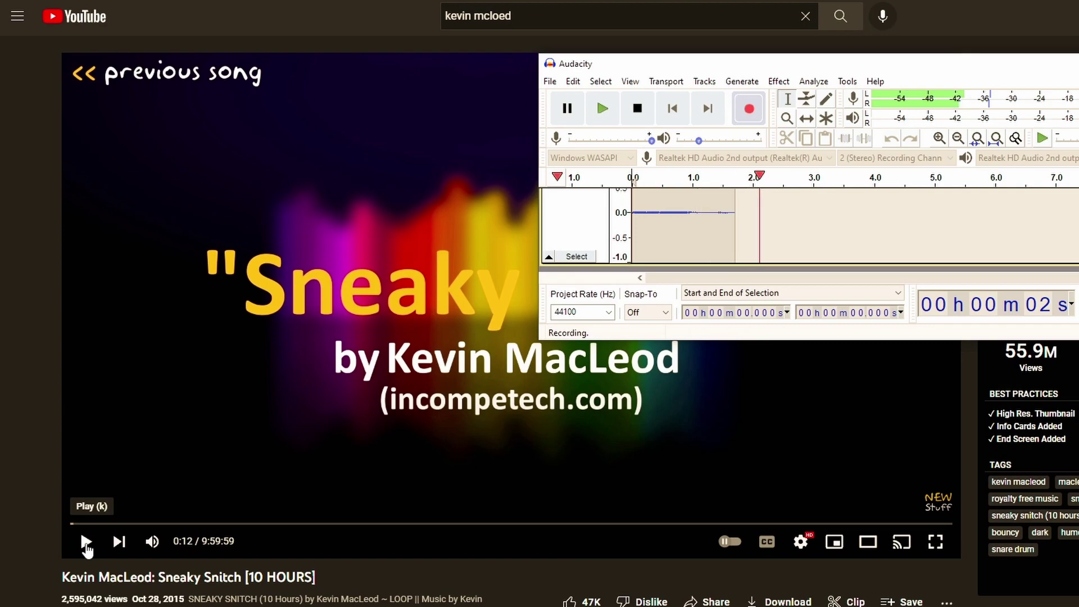
{"action": "left_click", "coordinate": [86, 542]}
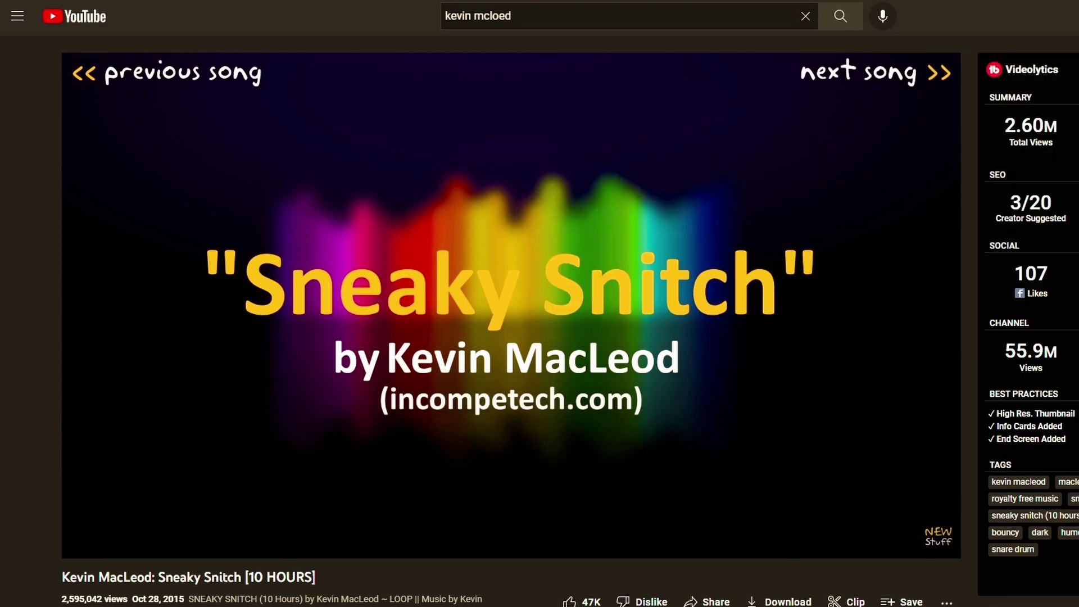
{"action": "key", "text": "alt+Tab"}
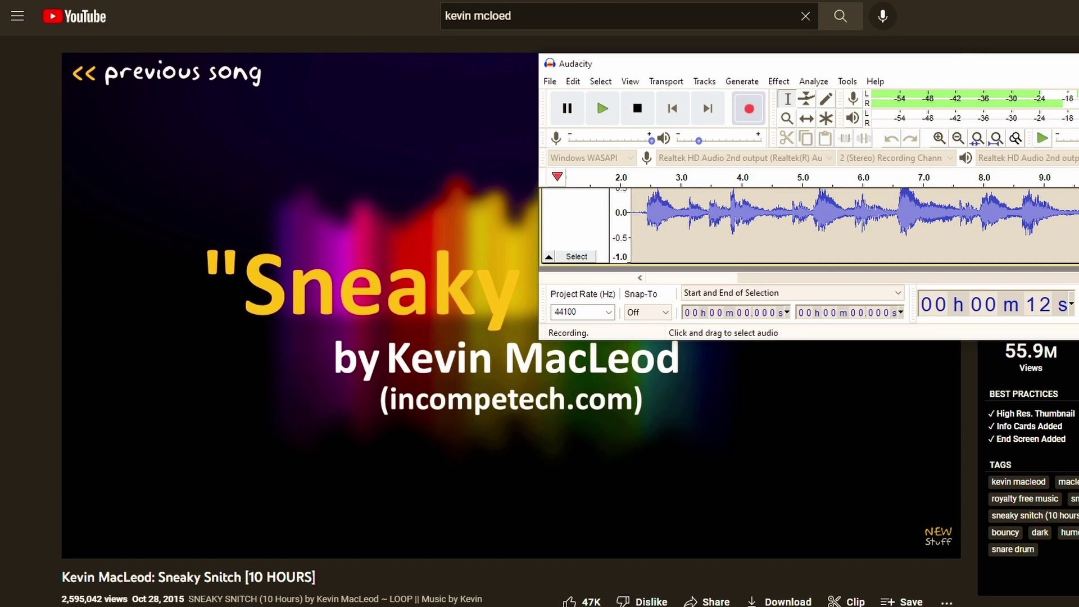
{"action": "left_click", "coordinate": [638, 109]}
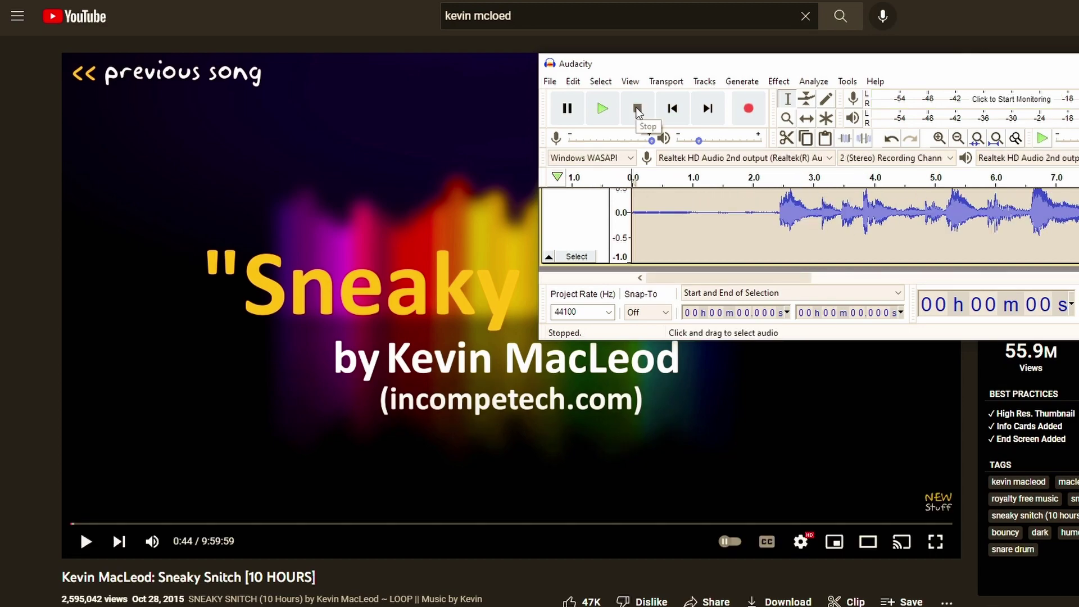
- Export the recording as a WAV named "Music YOINK example" into the MUSIC MIX folder and bring up that folder
{"action": "left_click", "coordinate": [547, 83]}
{"action": "mouse_move", "coordinate": [598, 188]}
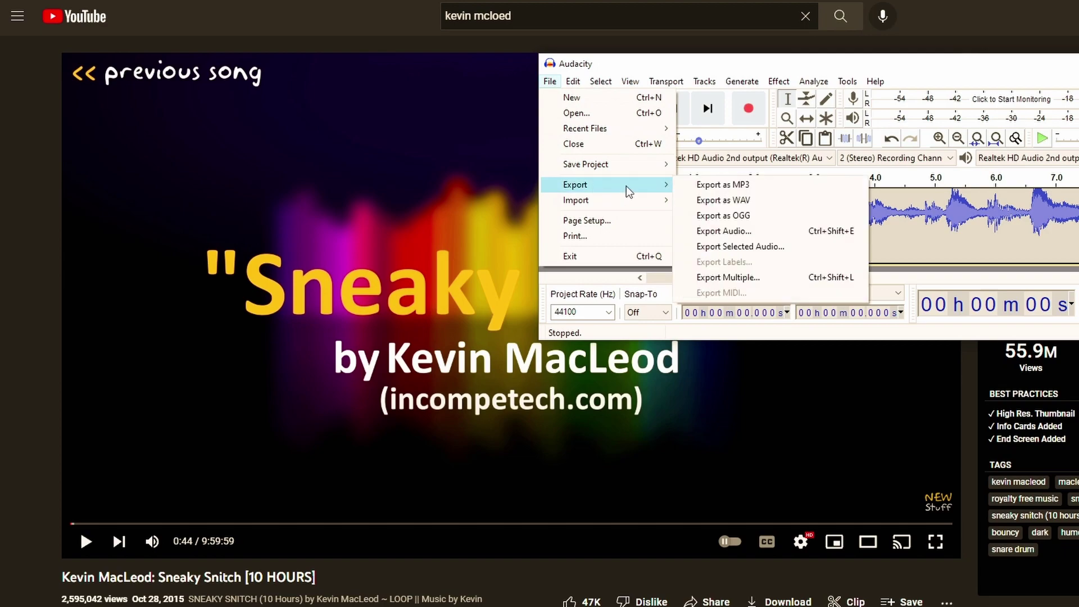
{"action": "left_click", "coordinate": [740, 195]}
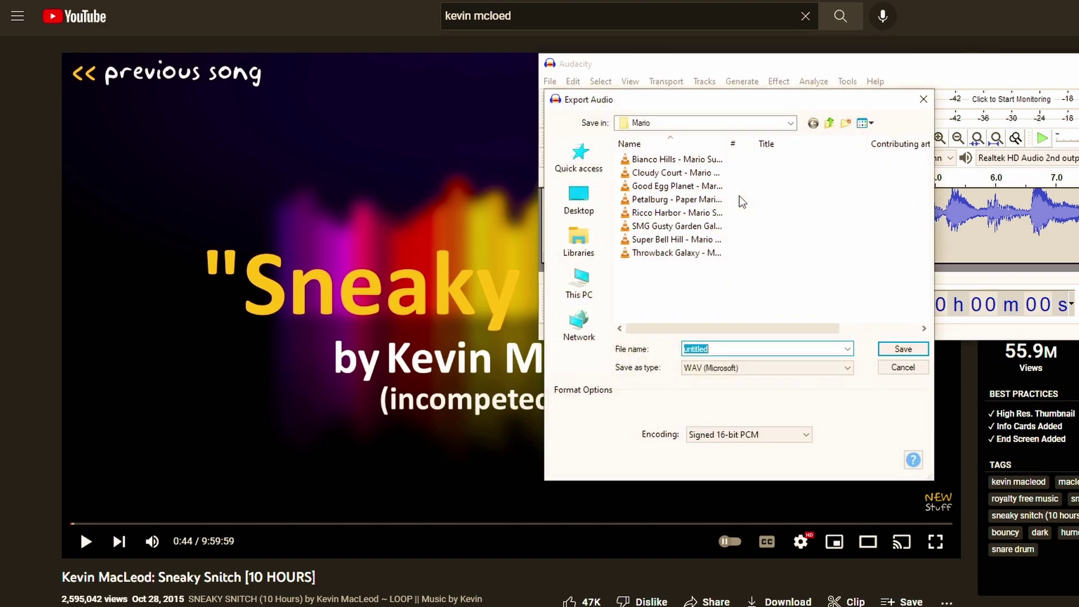
{"action": "left_click", "coordinate": [831, 125]}
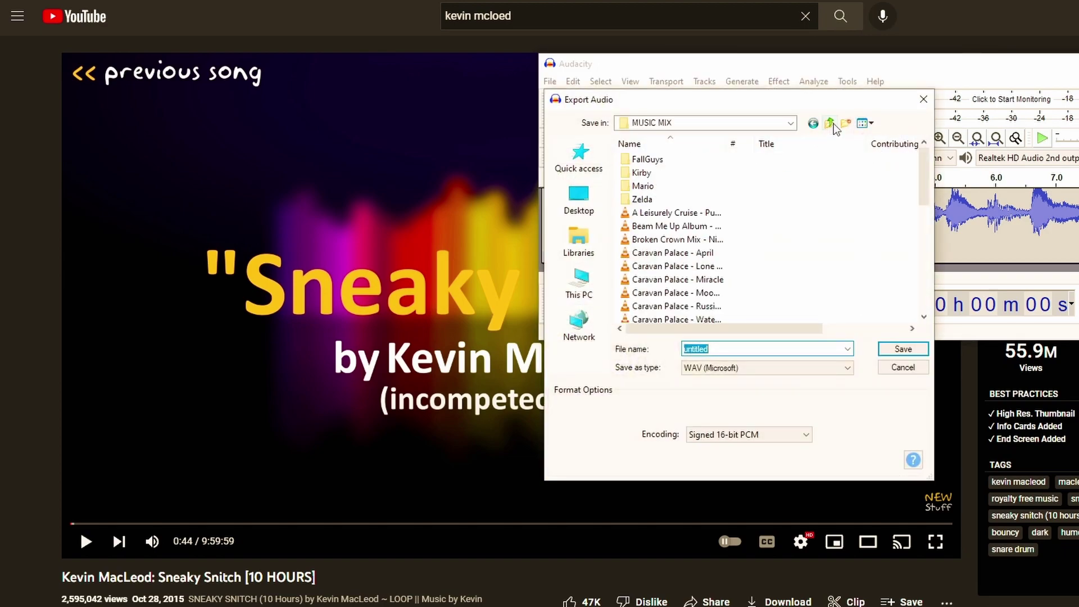
{"action": "type", "text": "Music YOINK example"}
{"action": "key", "text": "Return"}
{"action": "left_click", "coordinate": [597, 352]}
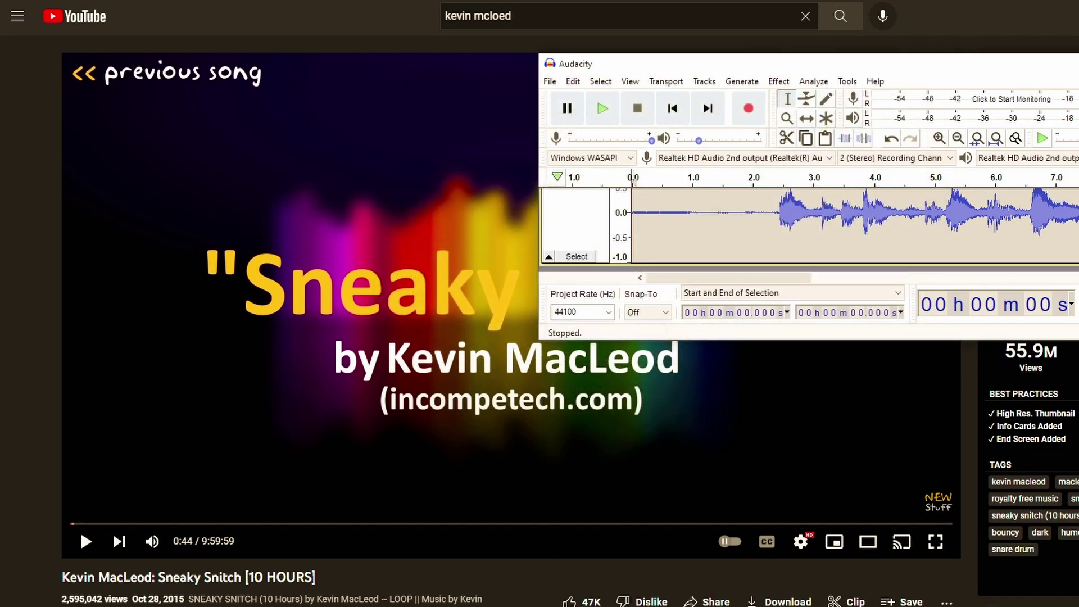
{"action": "mouse_move", "coordinate": [273, 606]}
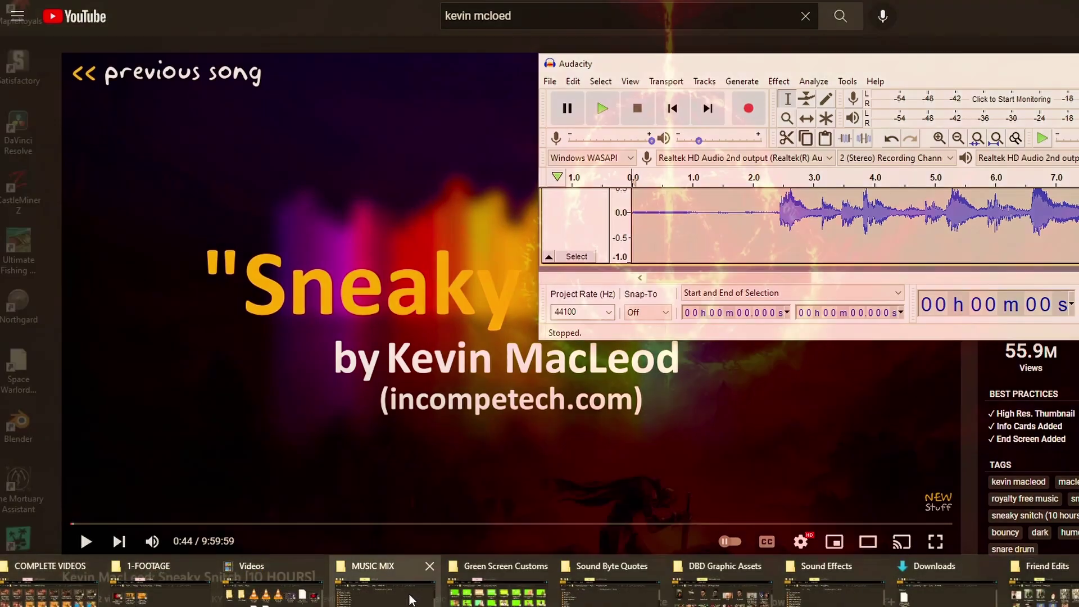
{"action": "left_click", "coordinate": [411, 597]}
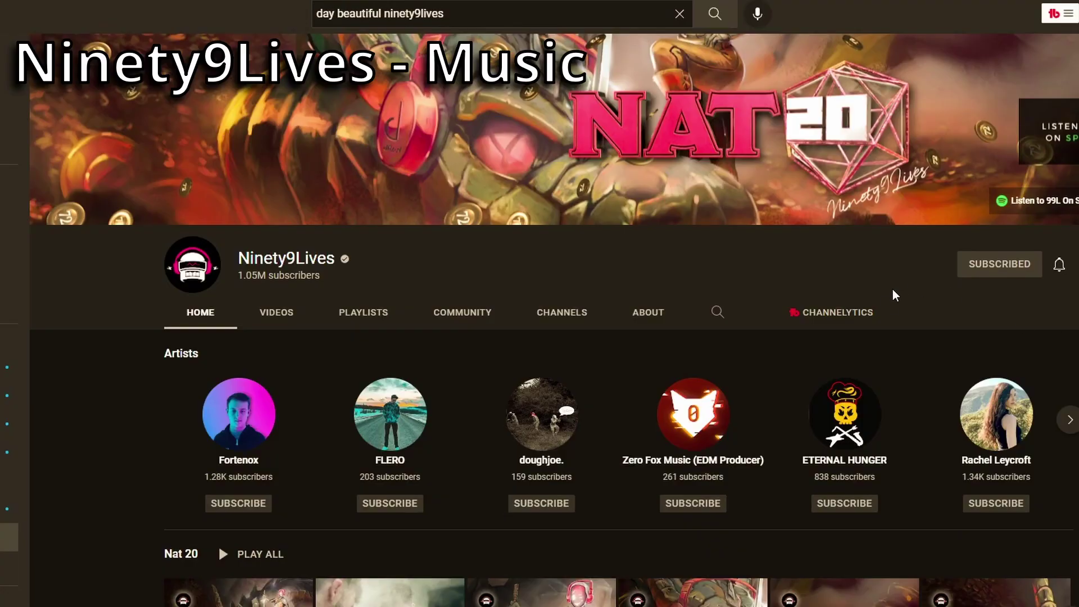
- Look through the Ninety9Lives channel's home page and its list of uploaded music videos
{"action": "scroll", "coordinate": [872, 326], "scroll_direction": "down", "scroll_amount": 6}
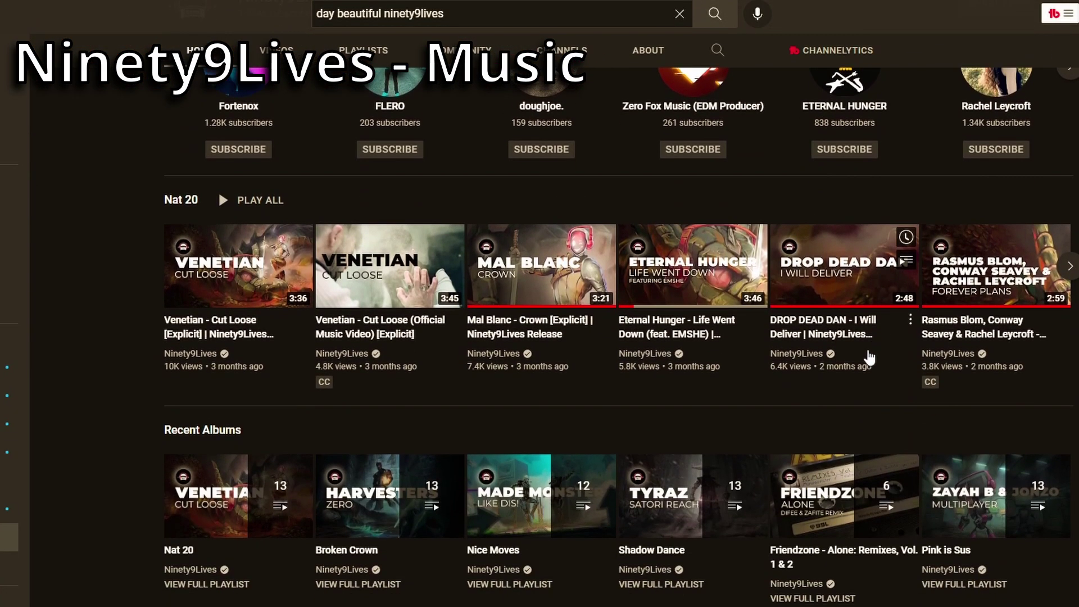
{"action": "scroll", "coordinate": [247, 208], "scroll_direction": "up", "scroll_amount": 4}
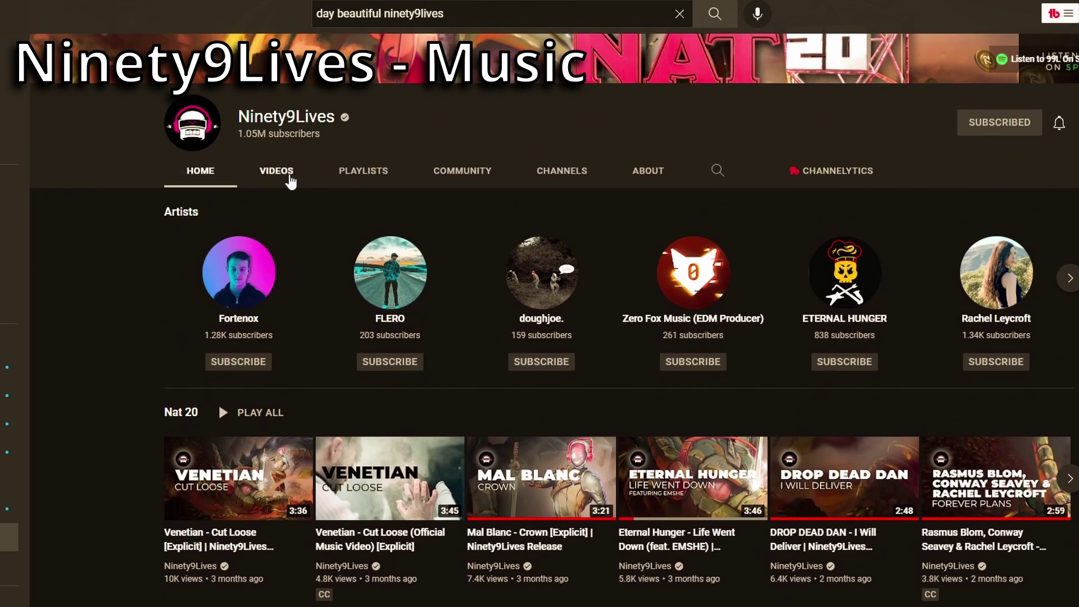
{"action": "left_click", "coordinate": [288, 176]}
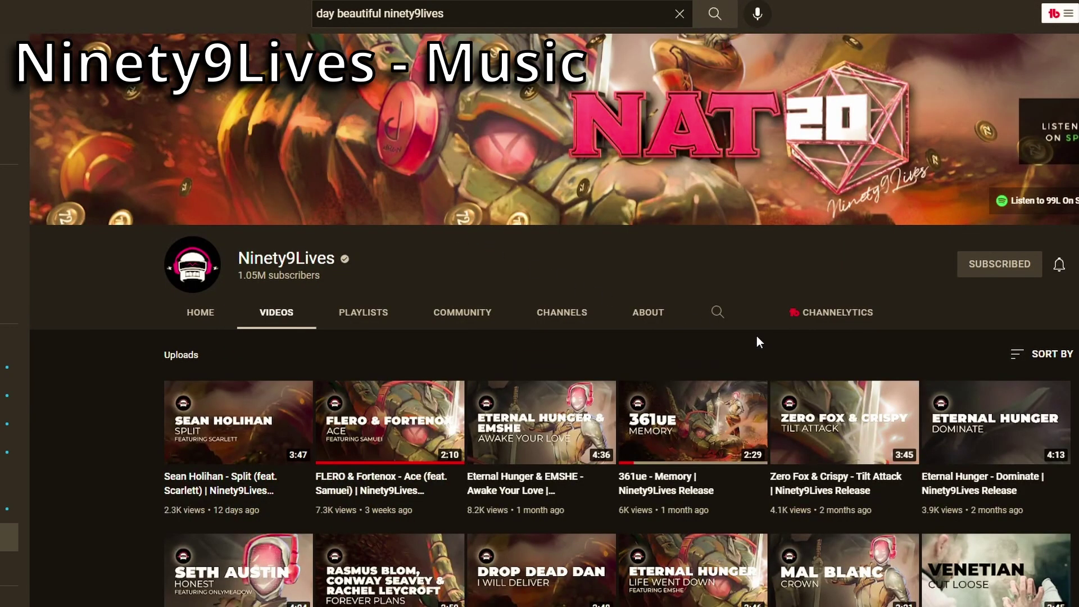
{"action": "scroll", "coordinate": [757, 349], "scroll_direction": "down", "scroll_amount": 15}
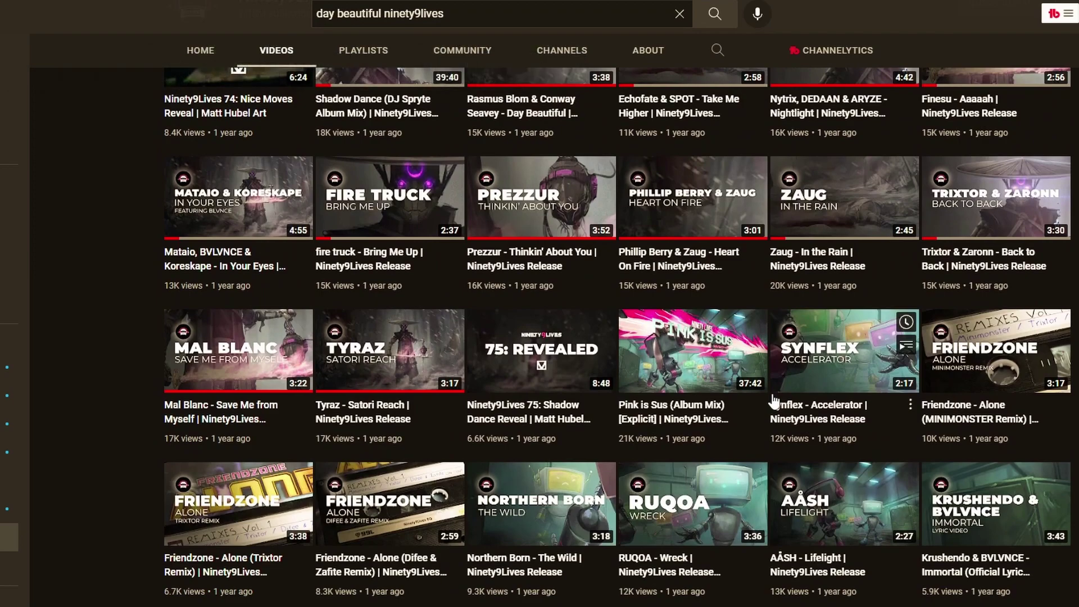
{"action": "scroll", "coordinate": [773, 402], "scroll_direction": "up", "scroll_amount": 3}
{"action": "left_click_drag", "start_coordinate": [284, 371], "coordinate": [298, 401]}
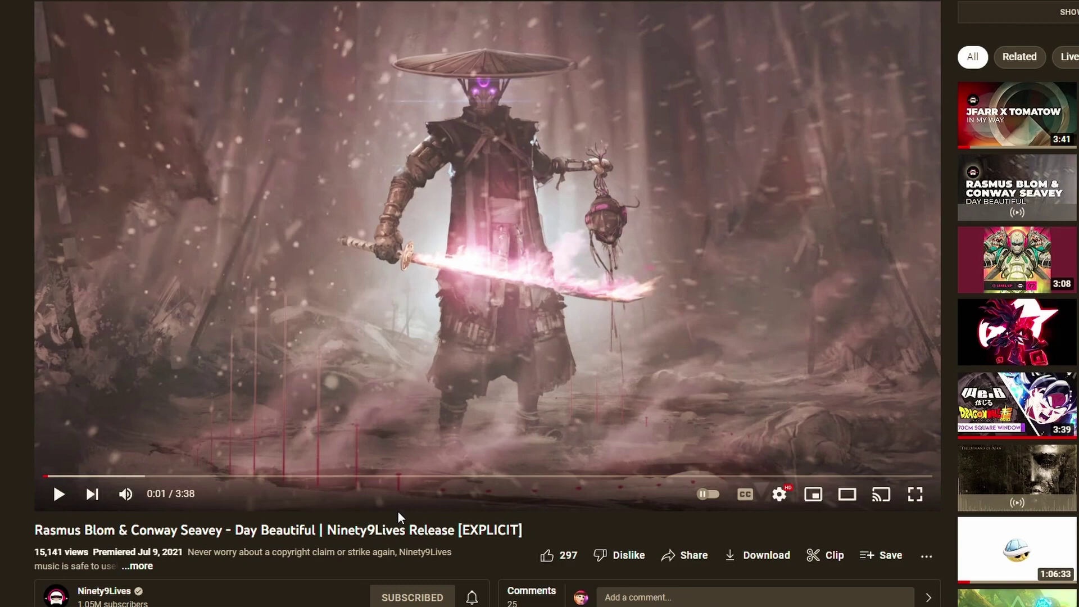
- Expand the description of the Day Beautiful release and read its music usage terms
{"action": "scroll", "coordinate": [405, 498], "scroll_direction": "down", "scroll_amount": 1}
{"action": "scroll", "coordinate": [406, 499], "scroll_direction": "up", "scroll_amount": 1}
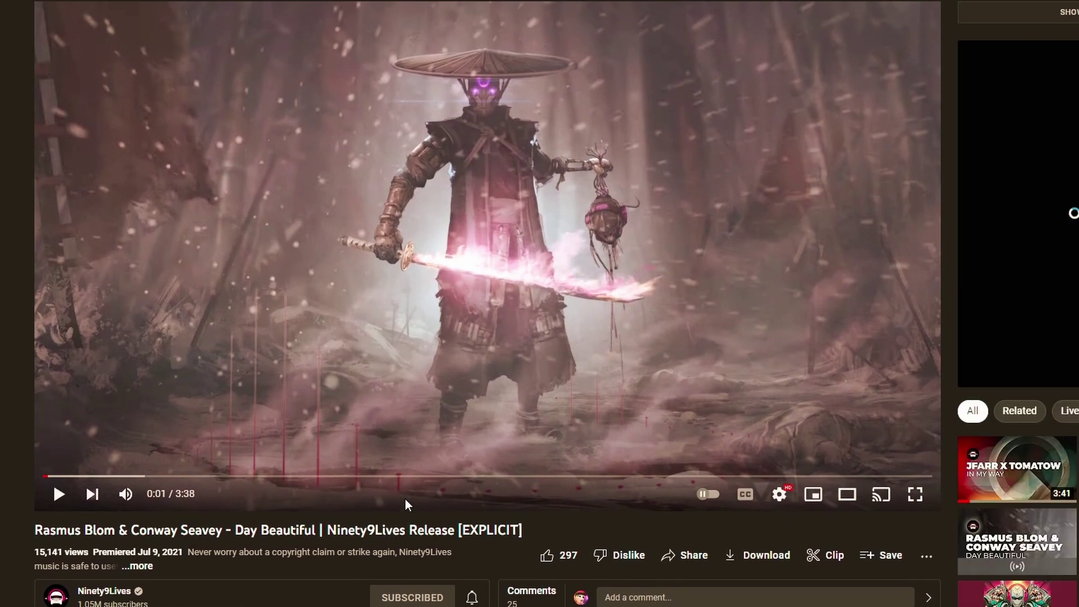
{"action": "scroll", "coordinate": [388, 440], "scroll_direction": "down", "scroll_amount": 4}
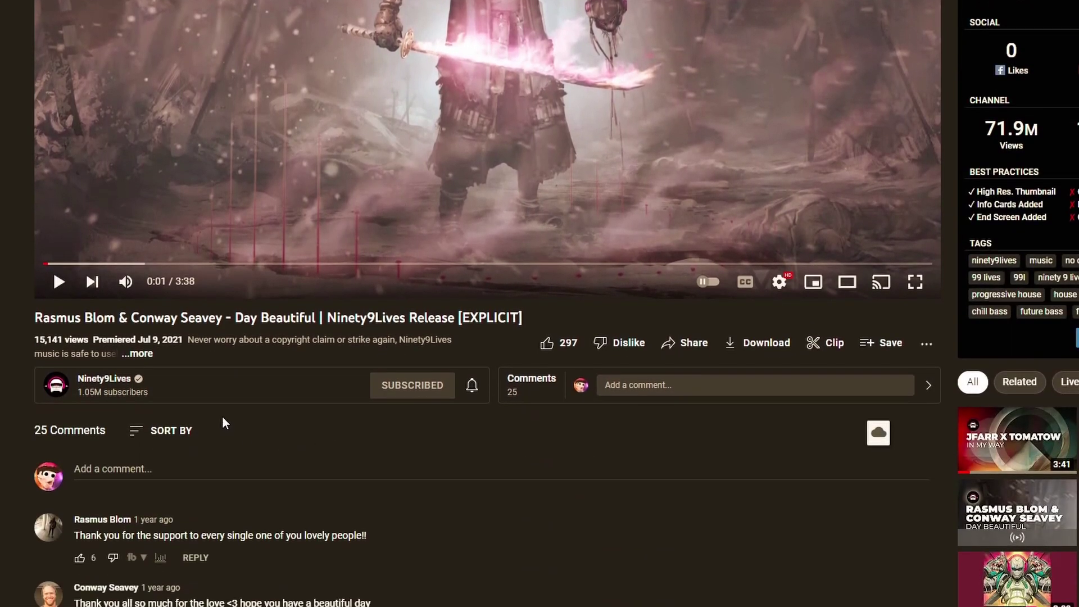
{"action": "left_click", "coordinate": [131, 357]}
{"action": "scroll", "coordinate": [237, 363], "scroll_direction": "down", "scroll_amount": 4}
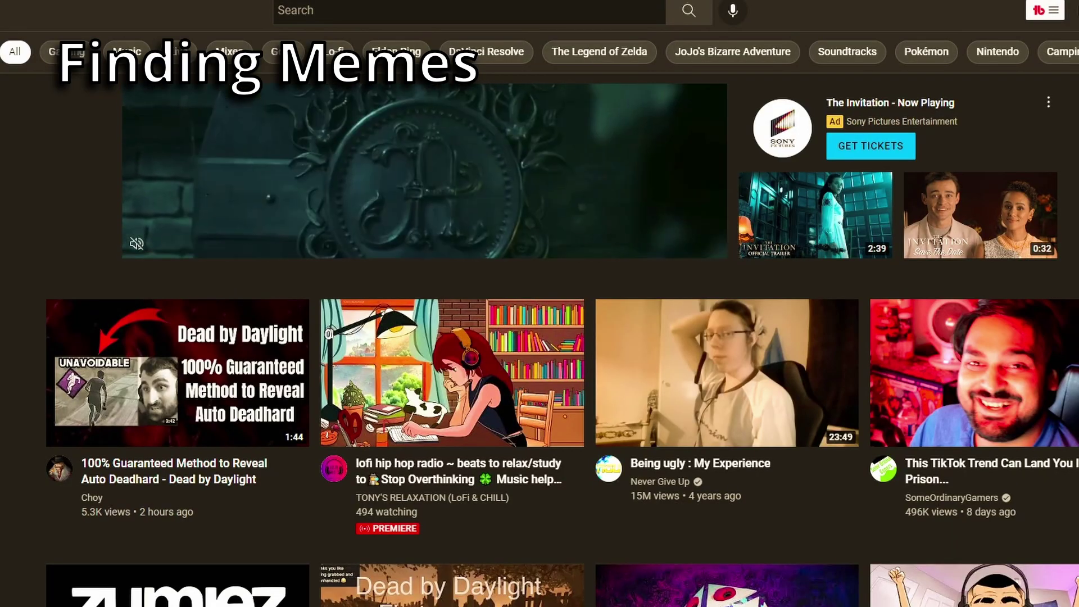
- Search YouTube for "green screen meme"
{"action": "left_click", "coordinate": [290, 12]}
{"action": "type", "text": "green screen "}
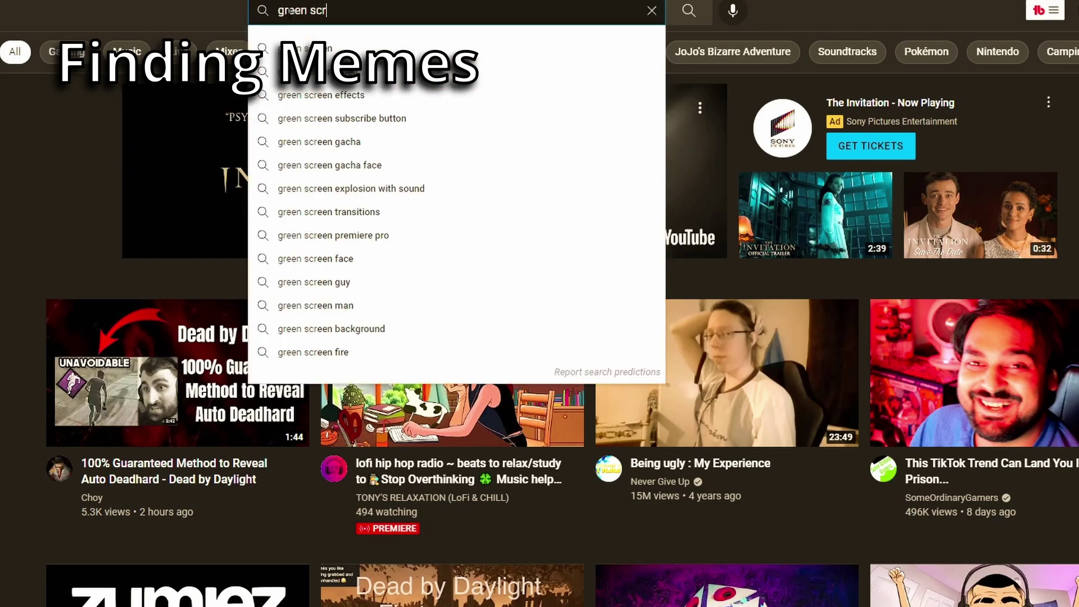
{"action": "type", "text": "meme"}
{"action": "key", "text": "Return"}
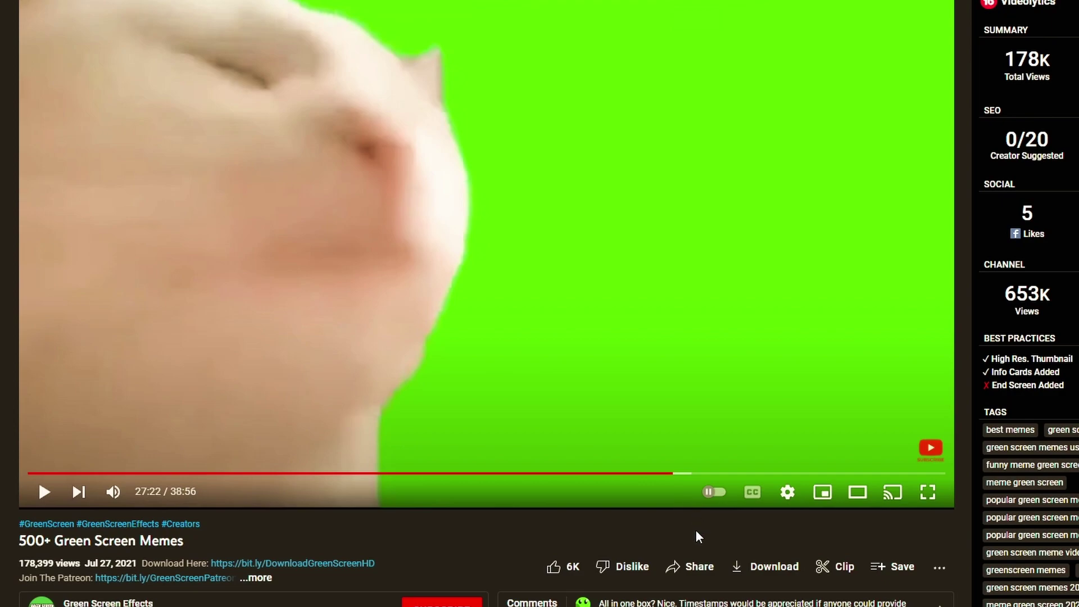
- View the cat clip in the 500+ Green Screen Memes video in full screen
{"action": "left_click", "coordinate": [929, 492]}
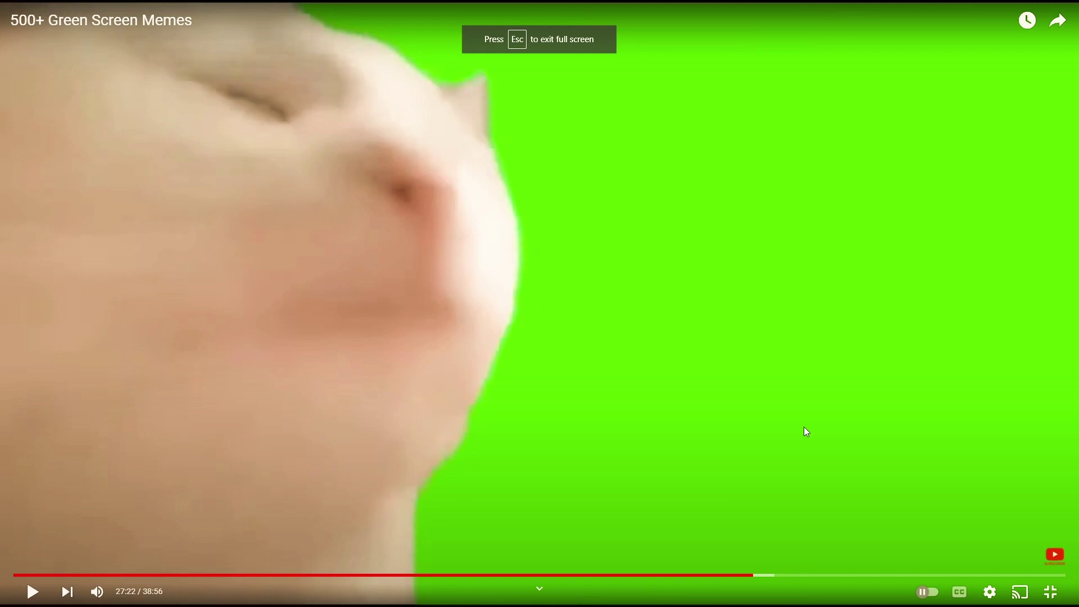
{"action": "left_click", "coordinate": [716, 339]}
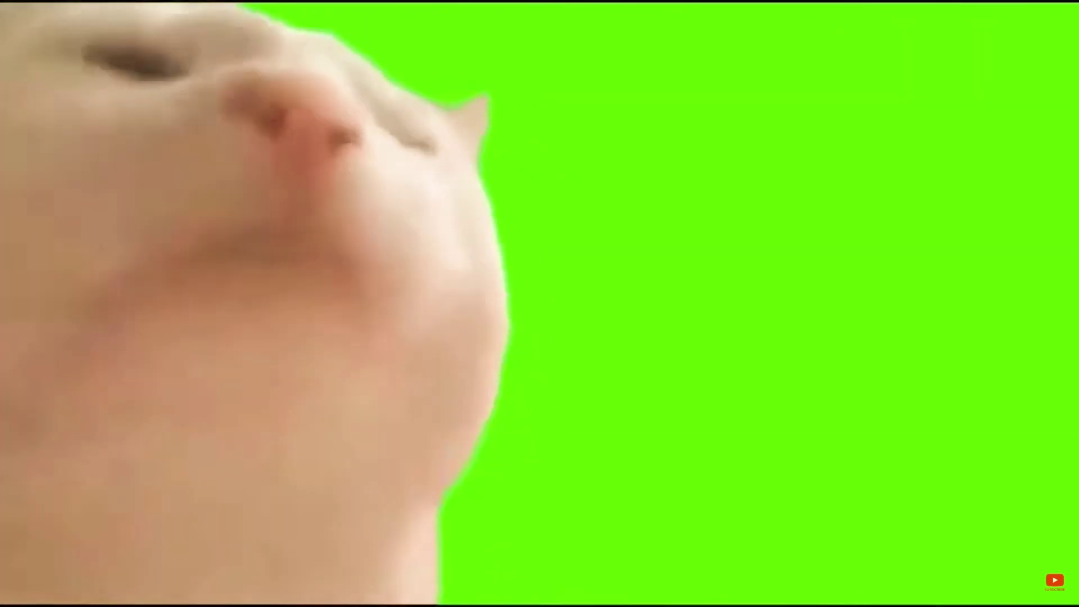
{"action": "left_click", "coordinate": [847, 521]}
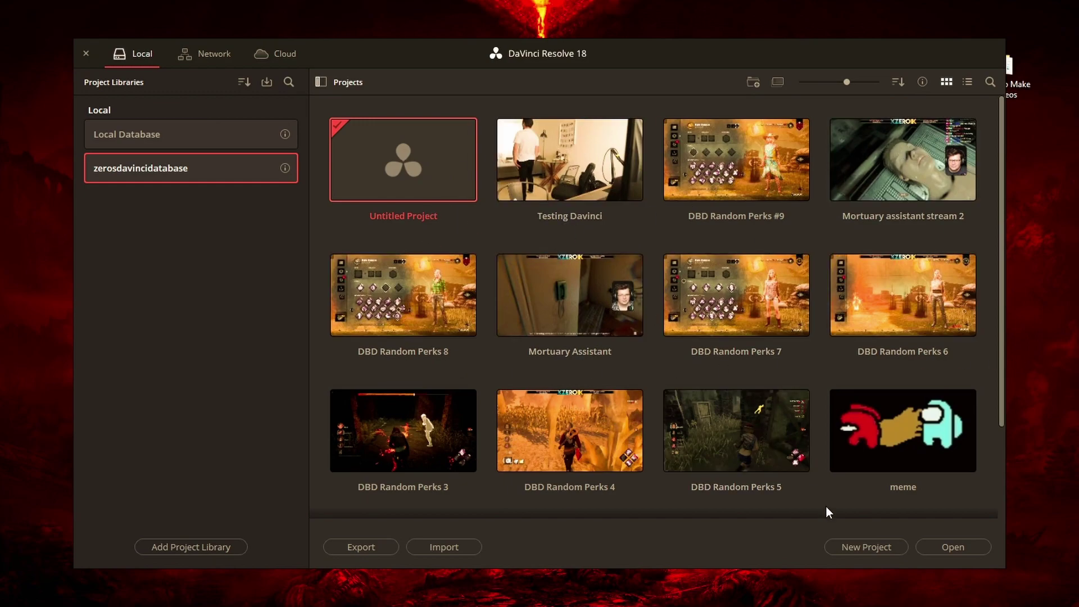
- Create a new DaVinci Resolve project named "DBD Random Perks #10"
{"action": "left_click", "coordinate": [859, 546]}
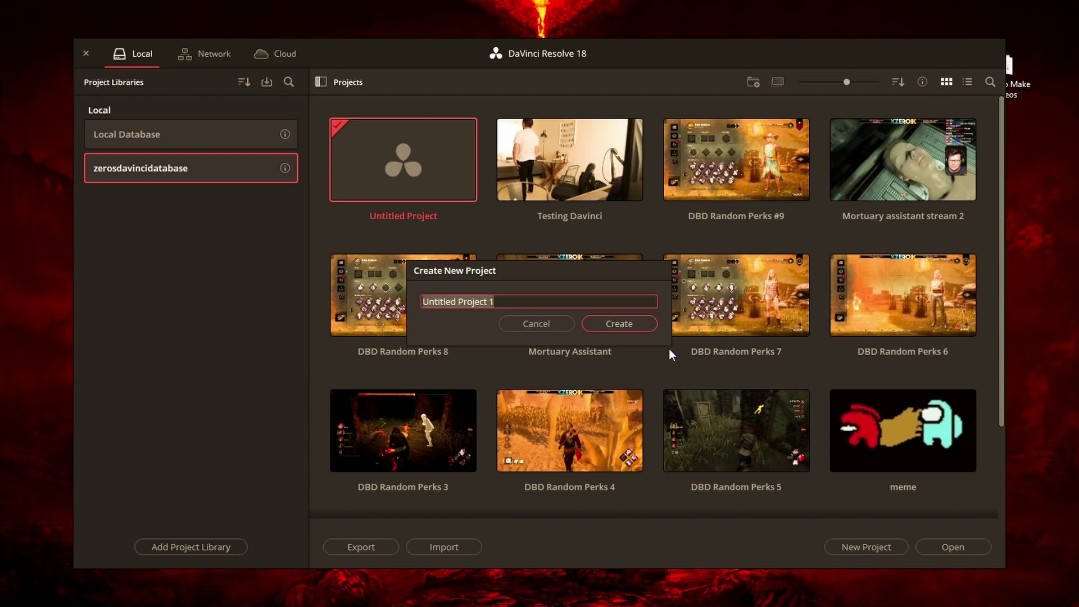
{"action": "type", "text": "D Random Per"}
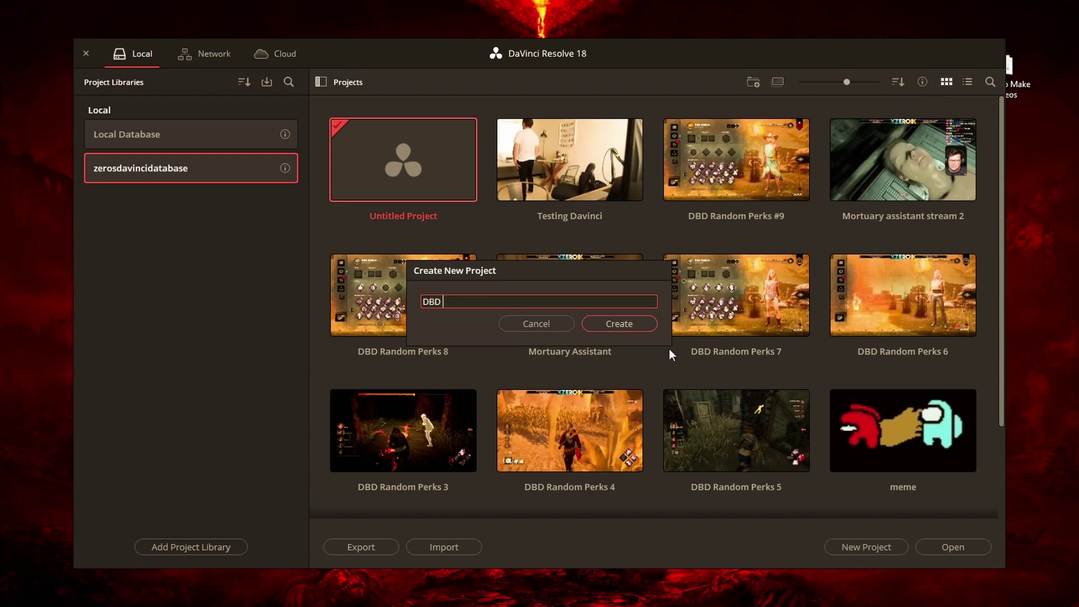
{"action": "type", "text": "ks #10"}
{"action": "key", "text": "Return"}
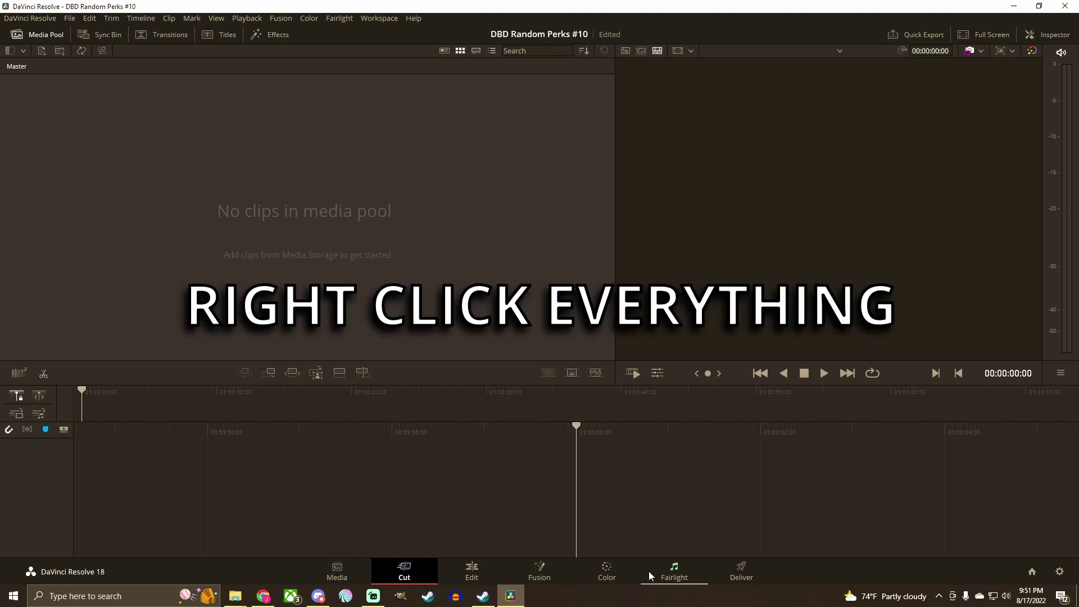
- Try the icons-only display for the page navigation bar and restore icons with labels
{"action": "right_click", "coordinate": [780, 570]}
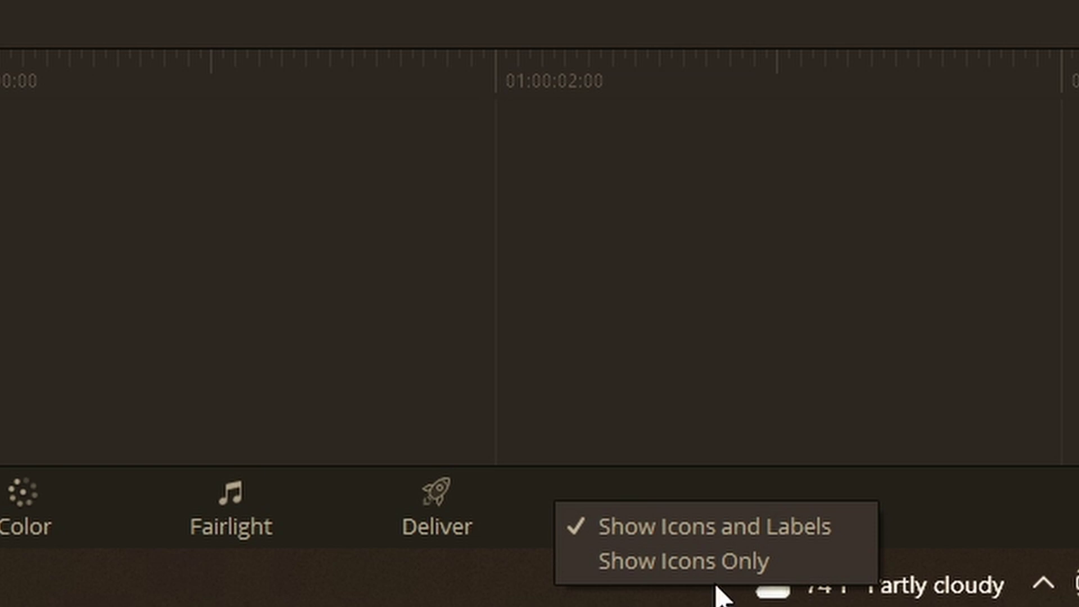
{"action": "left_click", "coordinate": [930, 496]}
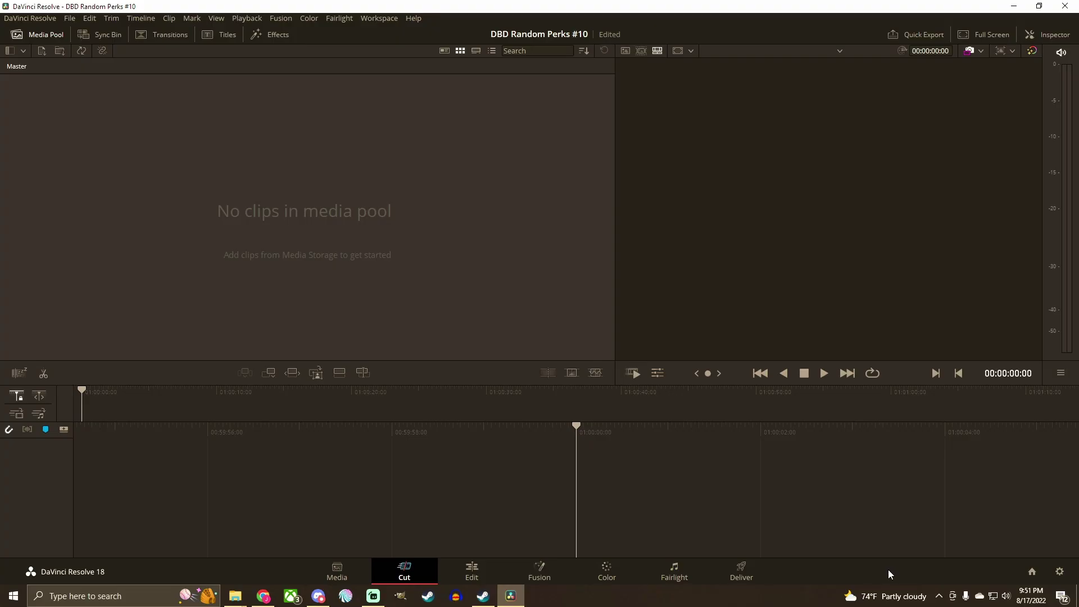
{"action": "right_click", "coordinate": [758, 568]}
{"action": "left_click", "coordinate": [798, 596]}
{"action": "right_click", "coordinate": [740, 568]}
{"action": "left_click", "coordinate": [785, 583]}
{"action": "right_click", "coordinate": [747, 577]}
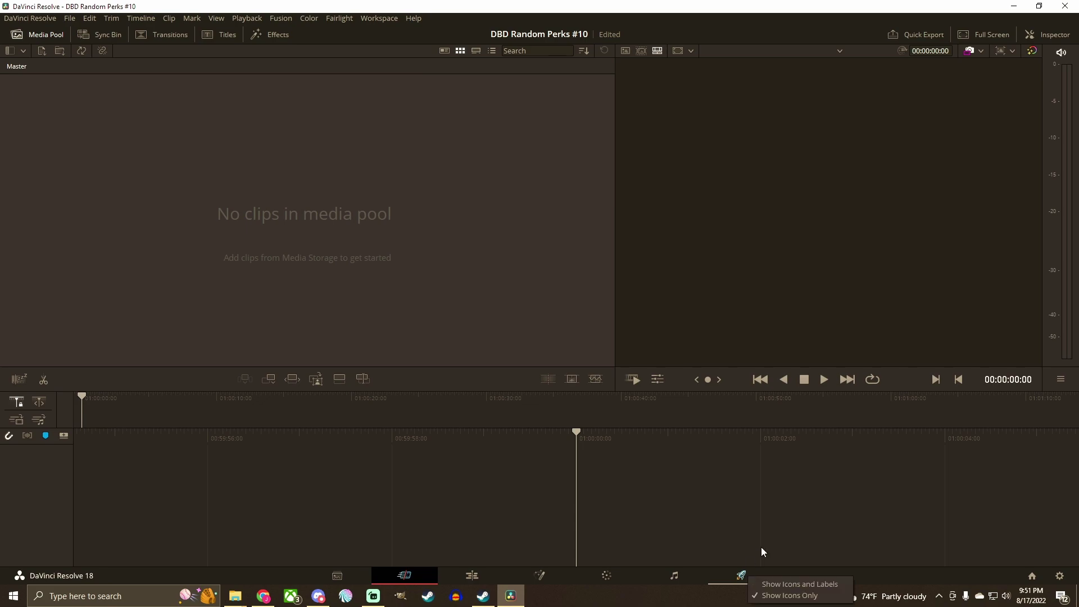
{"action": "left_click", "coordinate": [789, 585]}
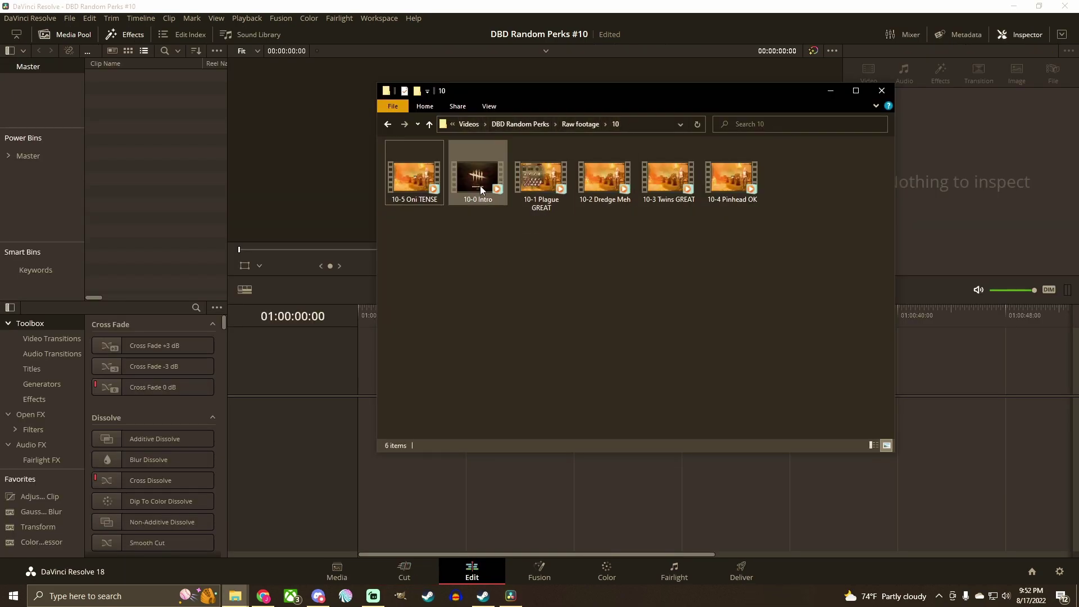
- Add the 10-0 Intro clip from the raw footage folder 10 to the start of the empty timeline
{"action": "left_click_drag", "start_coordinate": [481, 191], "coordinate": [362, 453]}
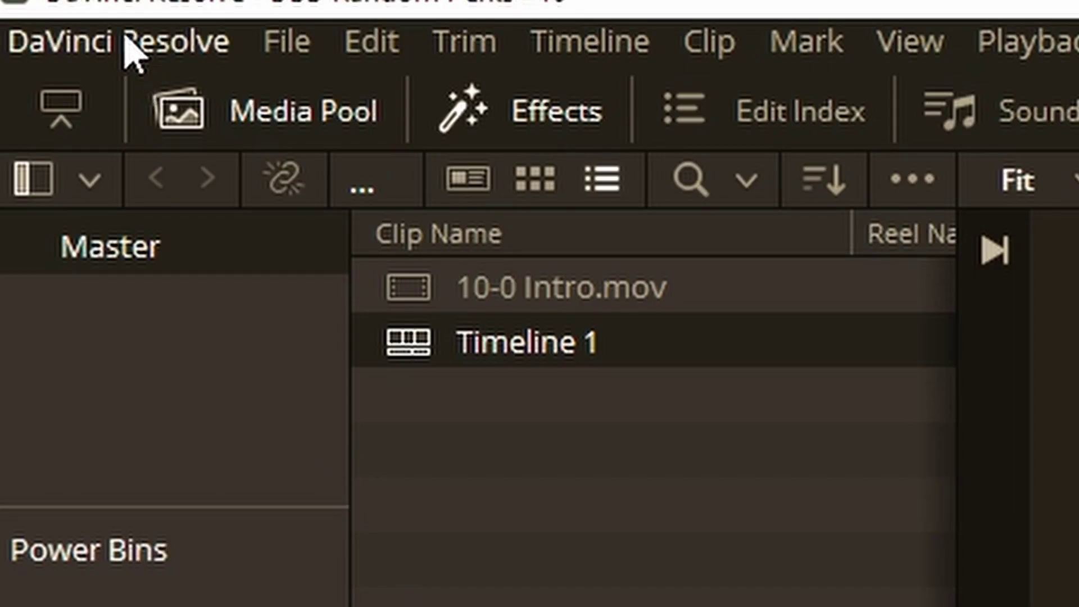
- Open the keyboard customization settings, look over the commands and their keystrokes, and close them
{"action": "left_click", "coordinate": [133, 51]}
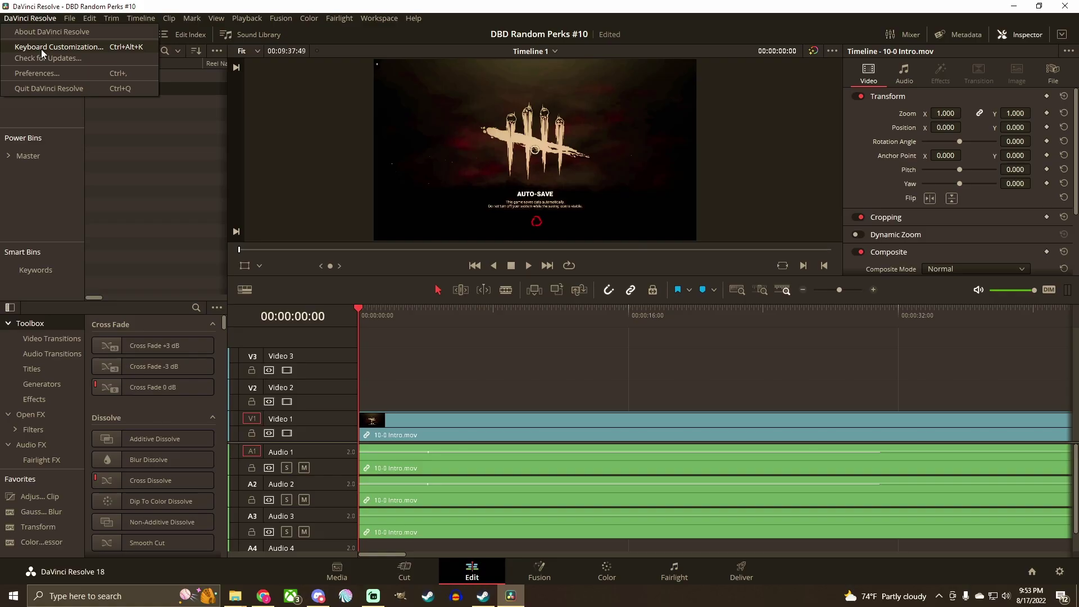
{"action": "left_click", "coordinate": [168, 177]}
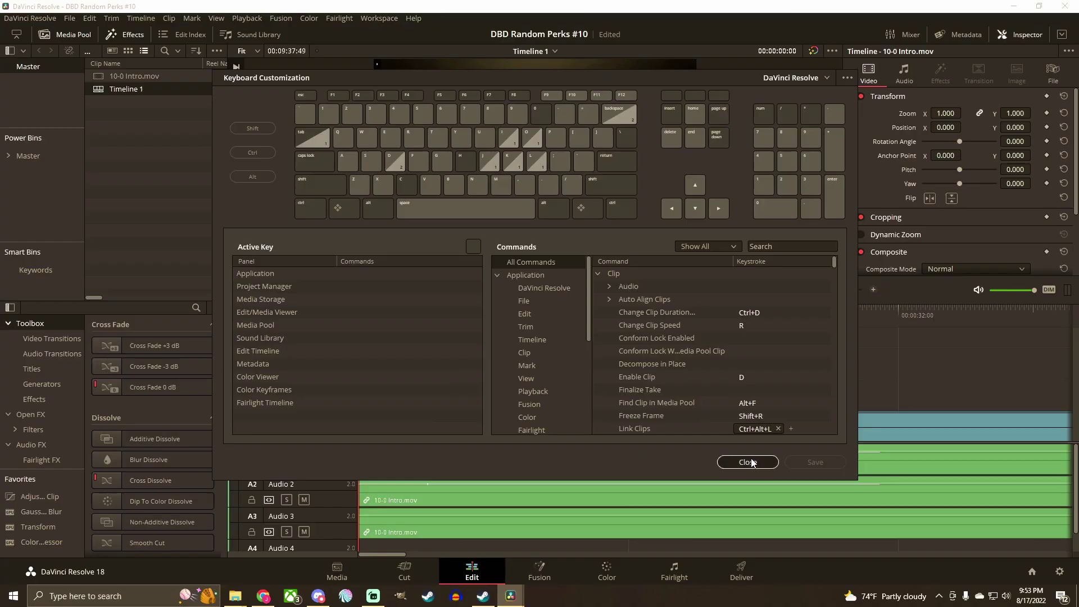
{"action": "left_click", "coordinate": [756, 458]}
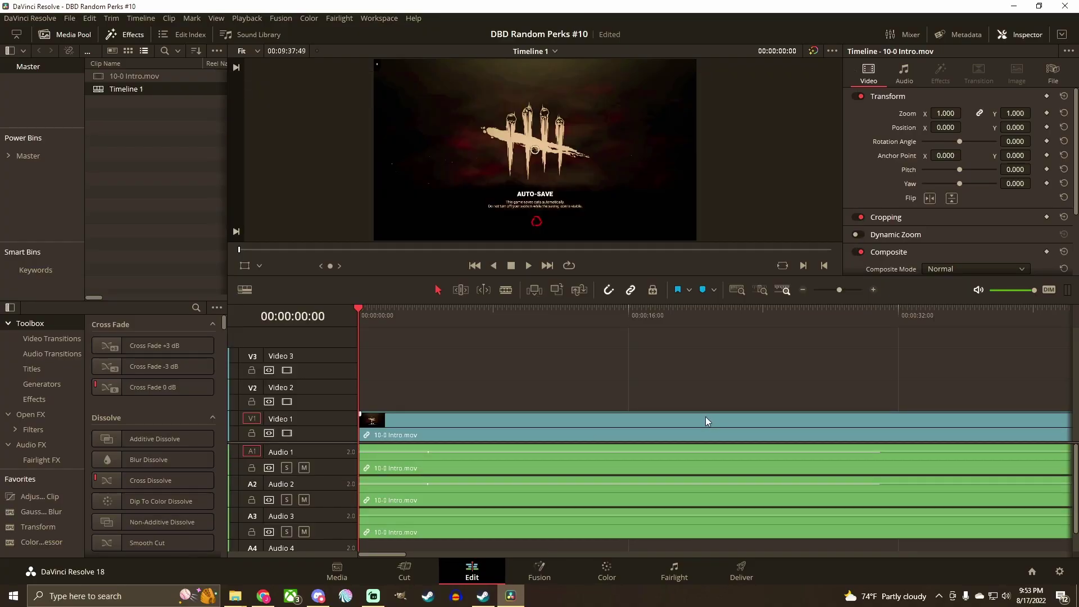
- Cut the 10-0 Intro clip with the blade tool at about 7 and 15 seconds
{"action": "left_click", "coordinate": [505, 290]}
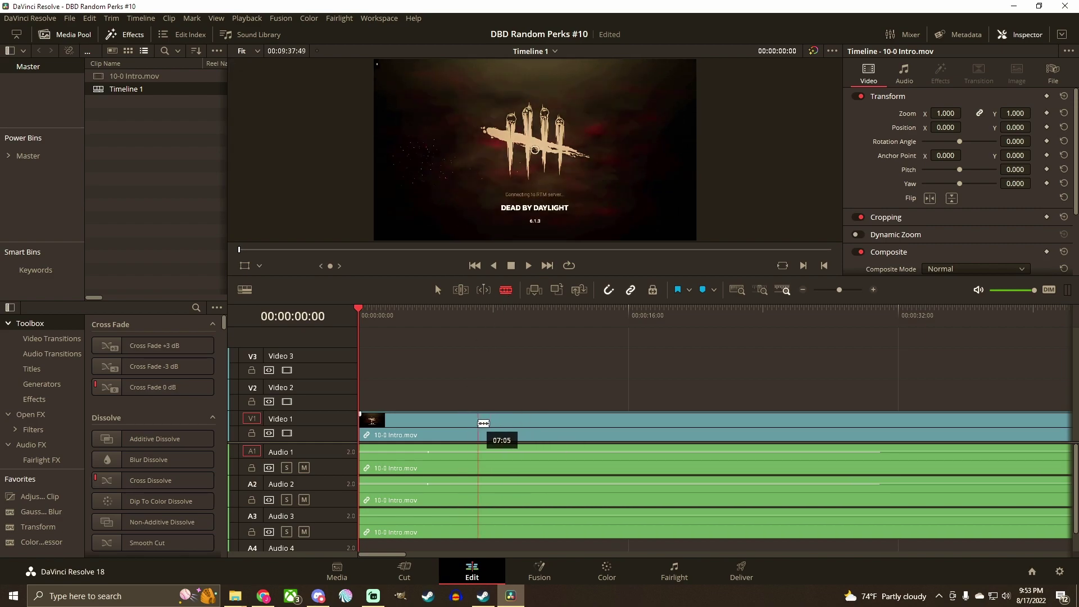
{"action": "left_click", "coordinate": [478, 423]}
{"action": "left_click", "coordinate": [613, 424]}
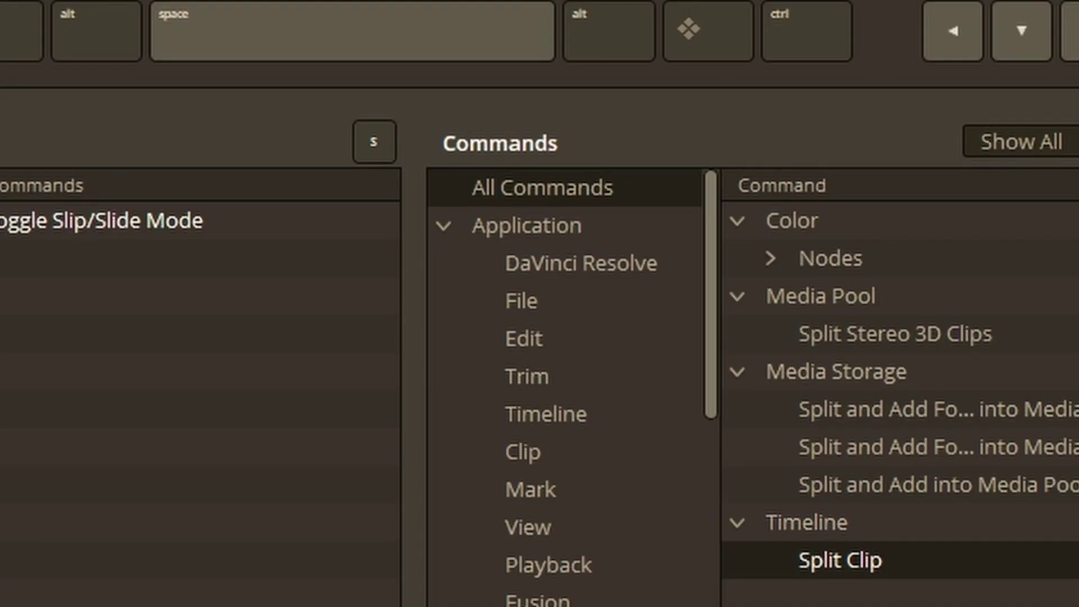
- Replace the Split Clip command's keystroke with S in the keyboard customization and accept the conflicting assignment
{"action": "key", "text": "s"}
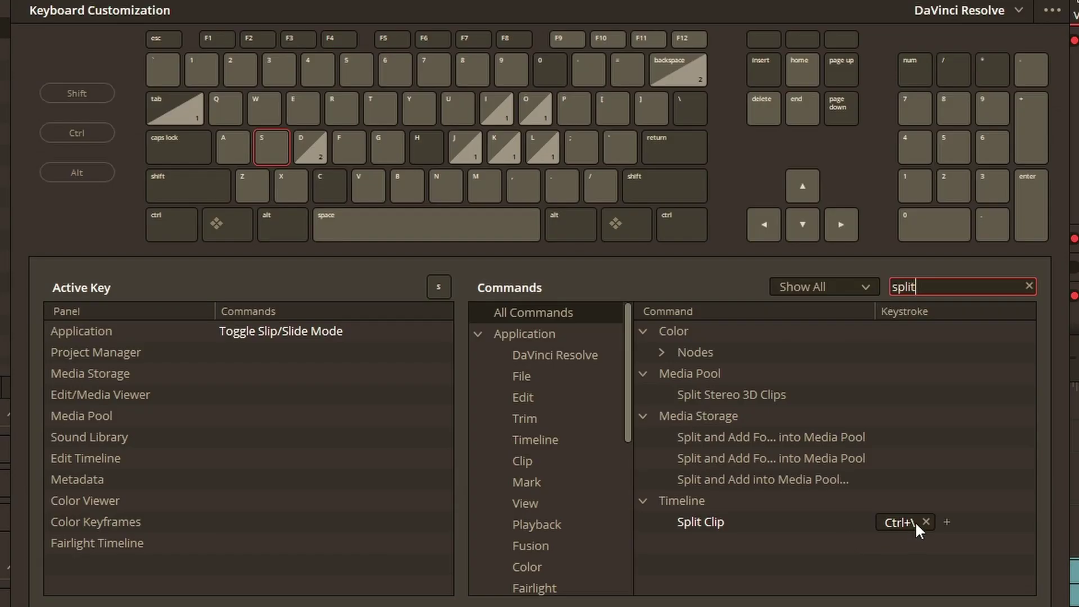
{"action": "left_click", "coordinate": [927, 522]}
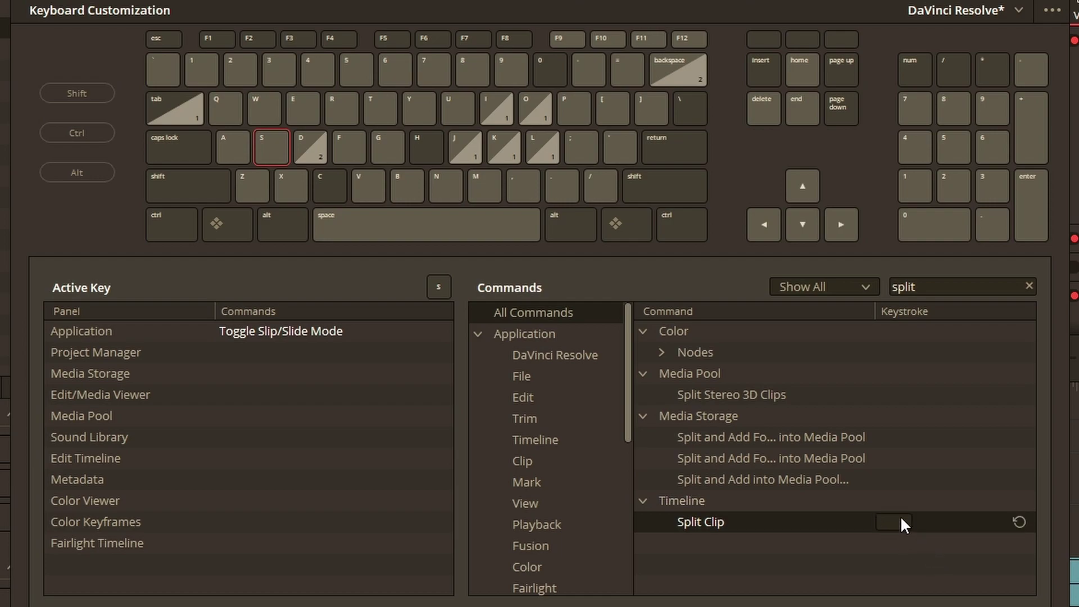
{"action": "key", "text": "s"}
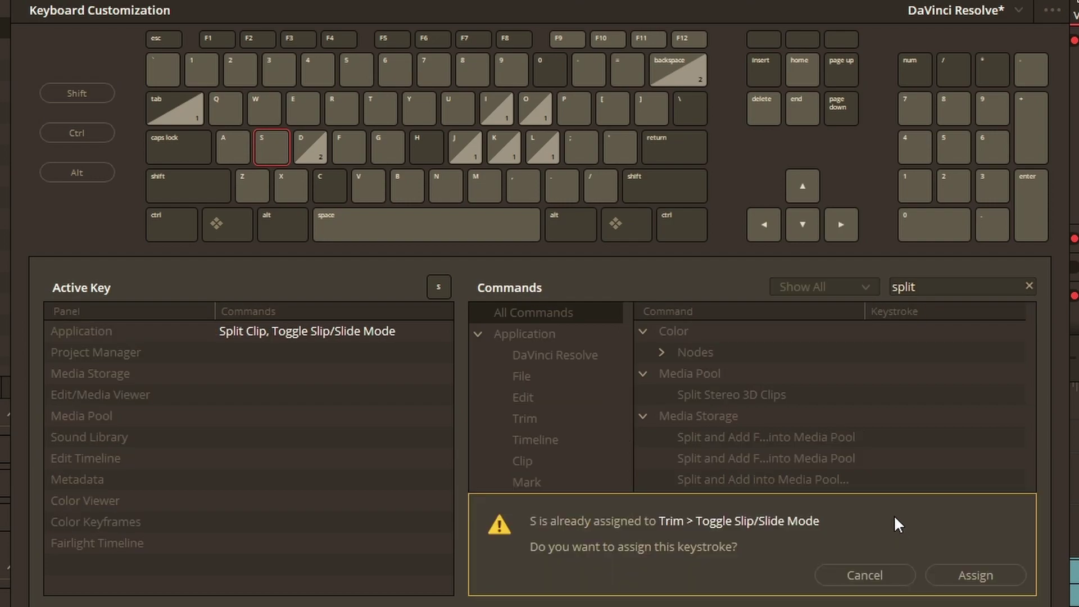
{"action": "left_click", "coordinate": [981, 579]}
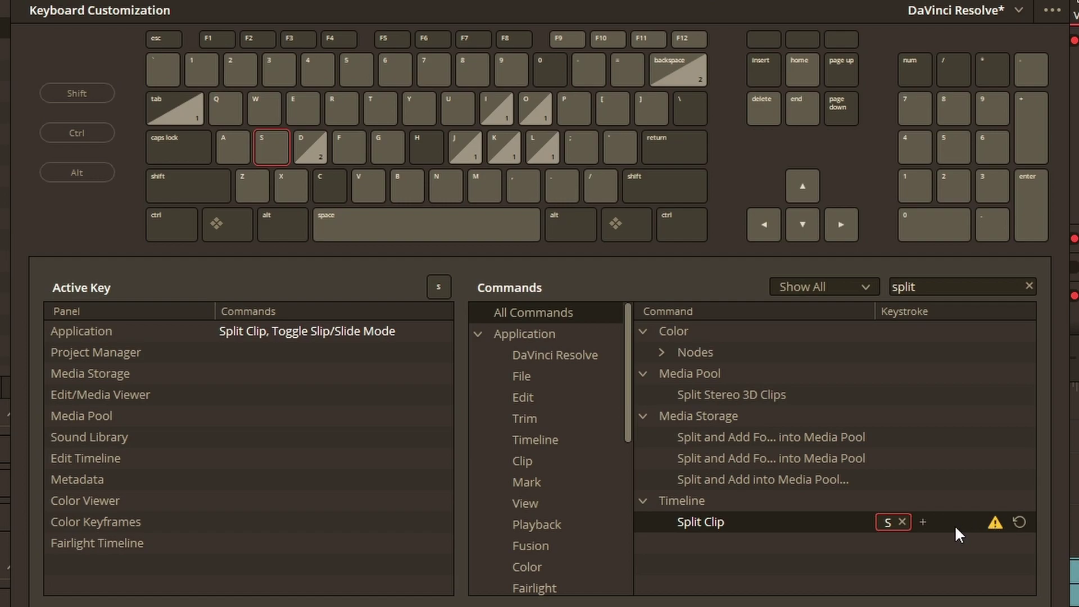
- Examine the S keystroke conflict by locating the Split Clip and Toggle Slip/Slide Mode entries among the Trim commands
{"action": "left_click", "coordinate": [994, 524]}
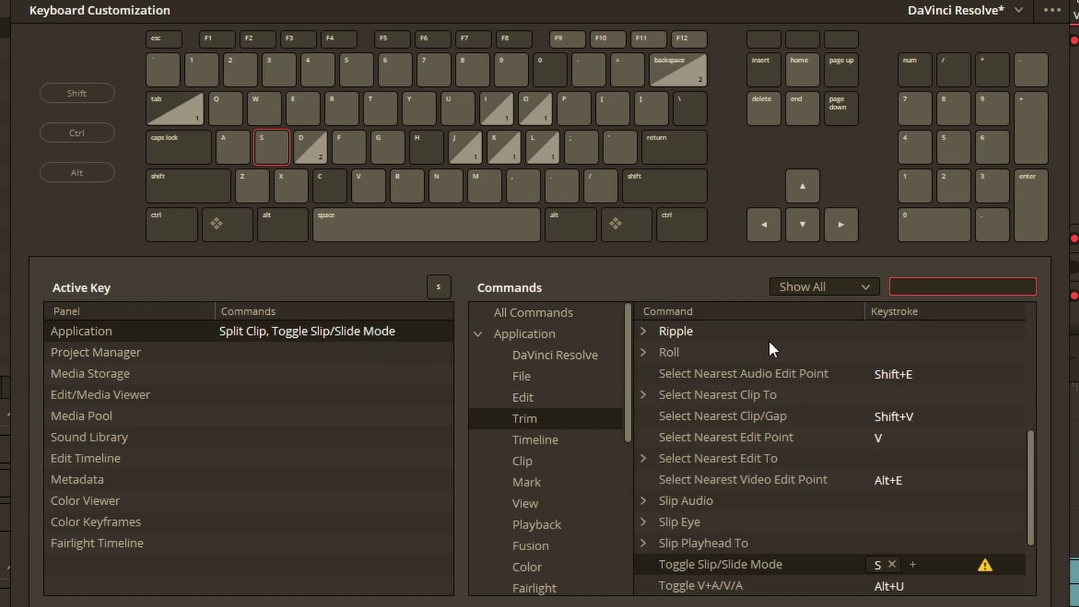
{"action": "left_click", "coordinate": [922, 289]}
{"action": "left_click", "coordinate": [316, 336]}
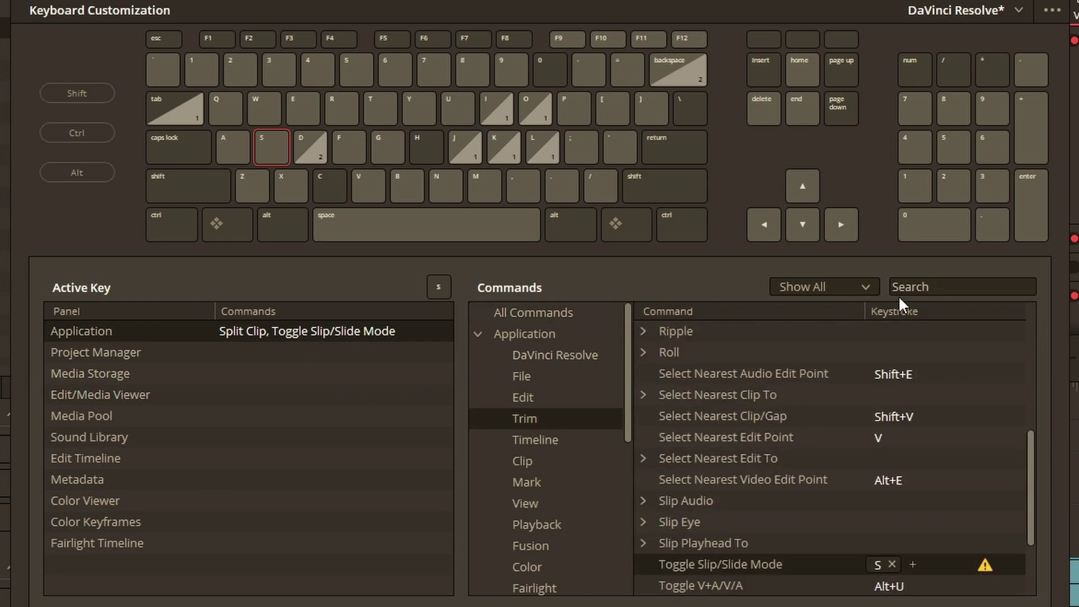
{"action": "left_click", "coordinate": [976, 283]}
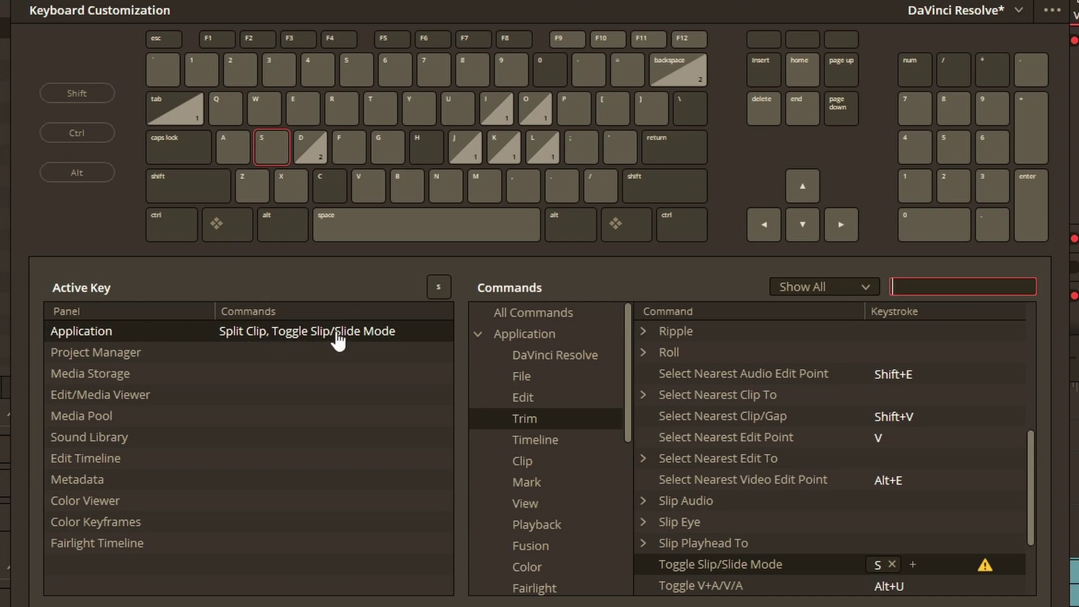
{"action": "left_click", "coordinate": [254, 336]}
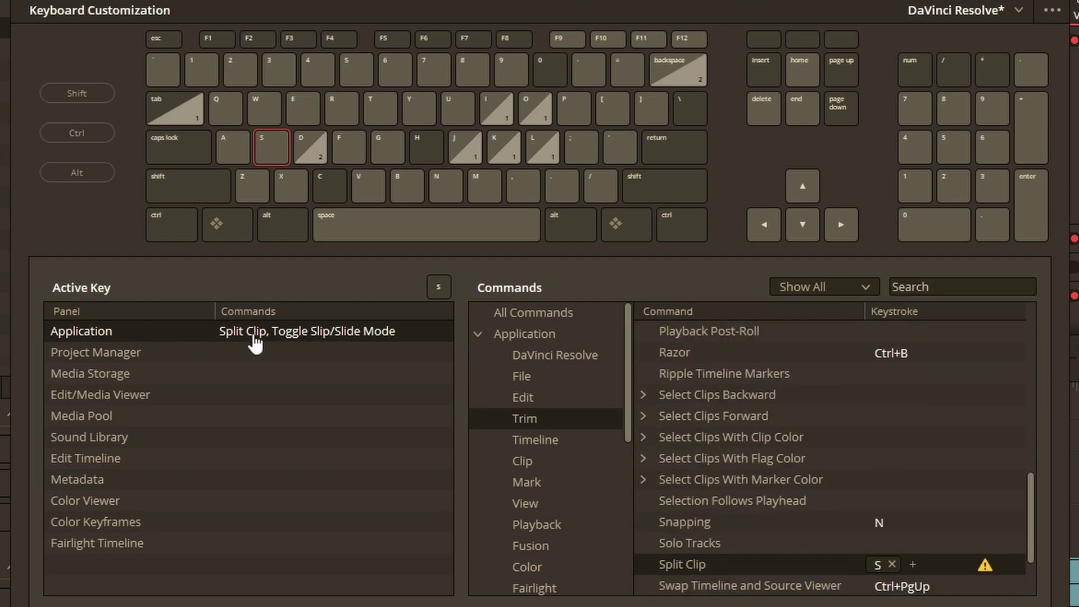
{"action": "left_click", "coordinate": [351, 332]}
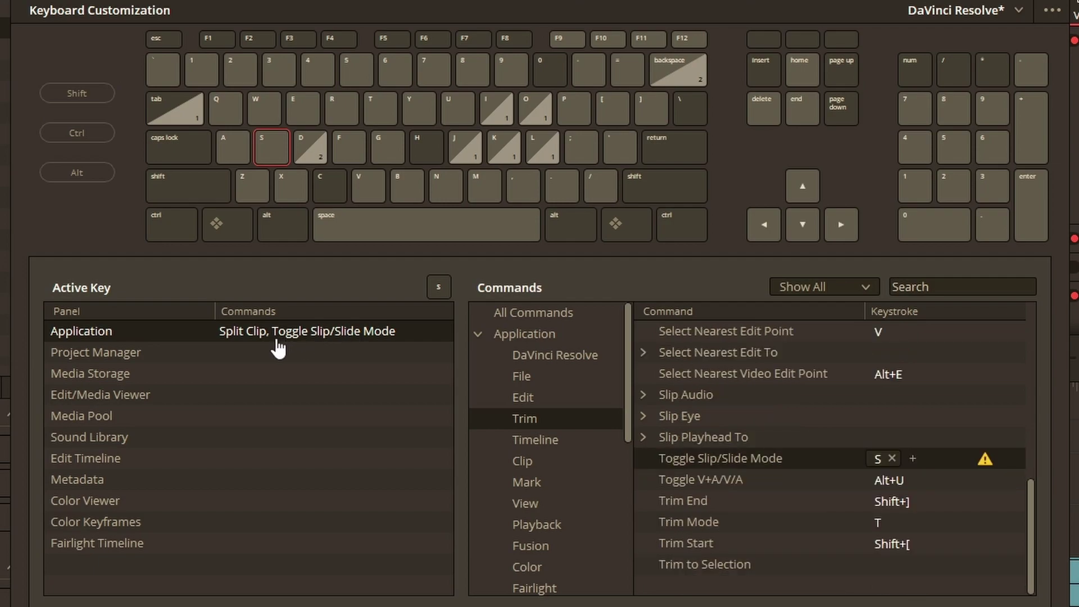
- Remove the S keystroke from the Toggle Slip/Slide Mode command so only Split Clip uses it
{"action": "left_click", "coordinate": [248, 334]}
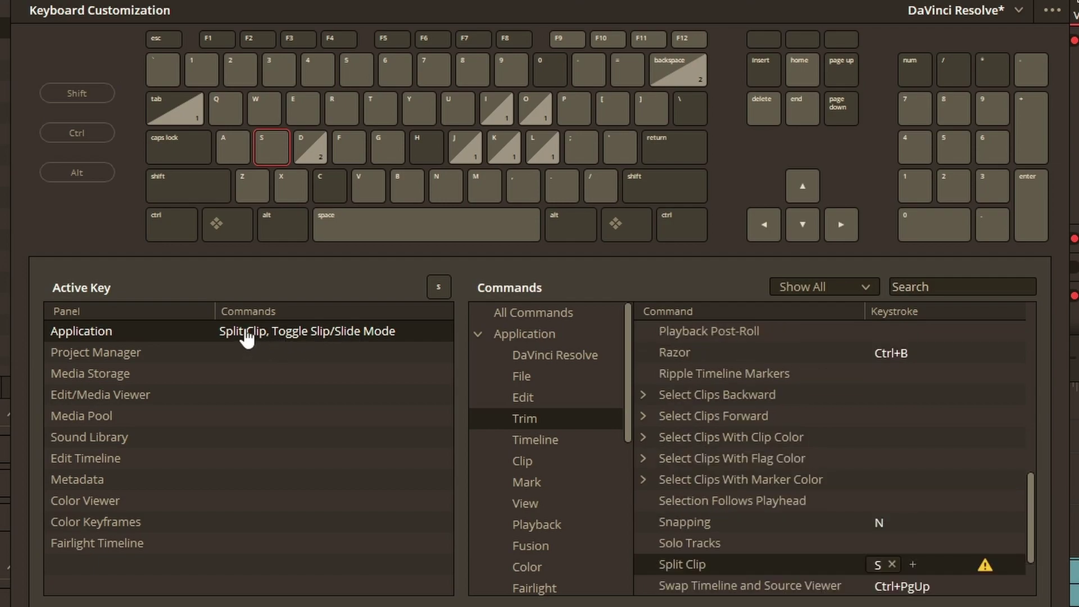
{"action": "left_click", "coordinate": [331, 336]}
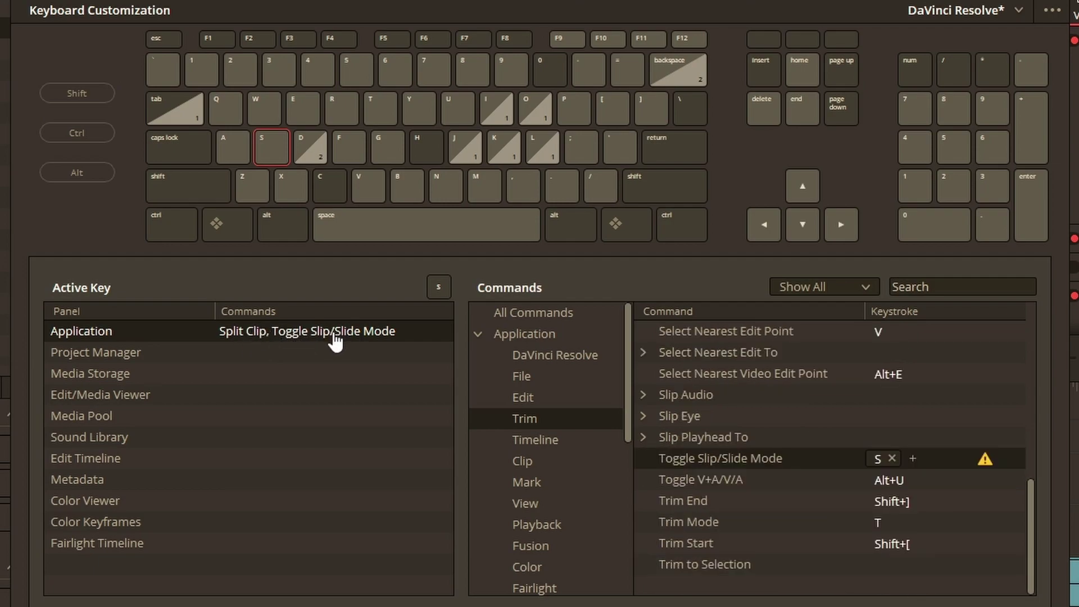
{"action": "left_click", "coordinate": [894, 456]}
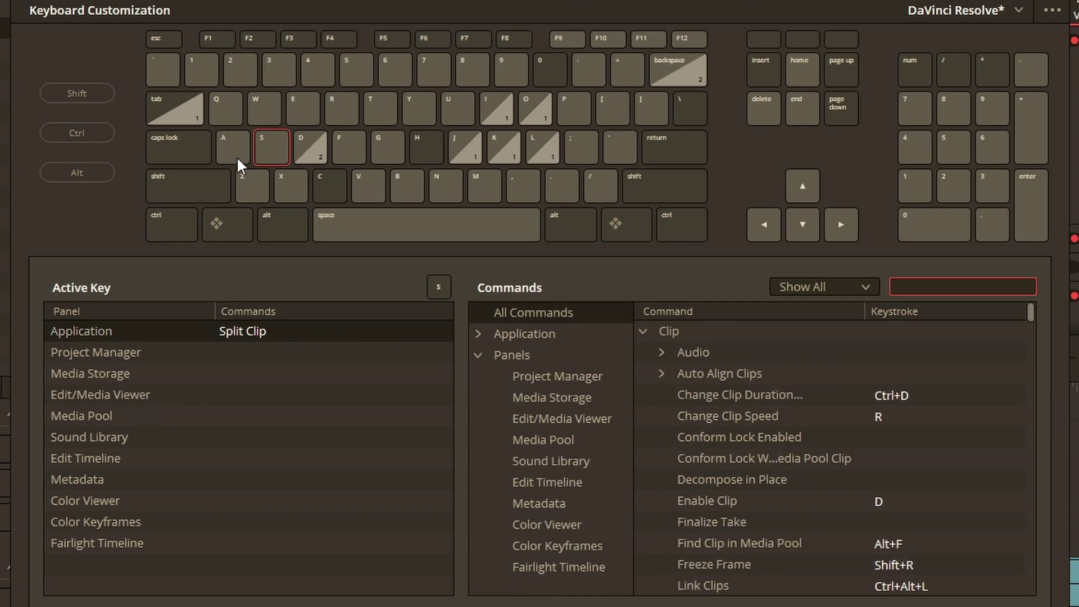
- Add A as an extra keystroke for the Zoom Out command and accept the conflicting assignment
{"action": "left_click", "coordinate": [237, 156]}
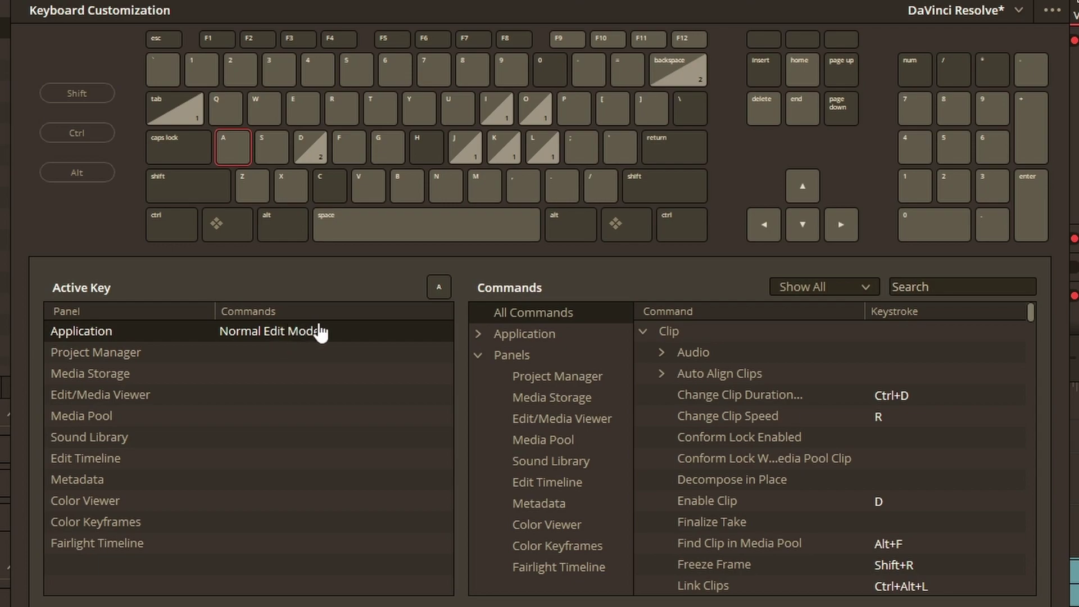
{"action": "left_click", "coordinate": [935, 290]}
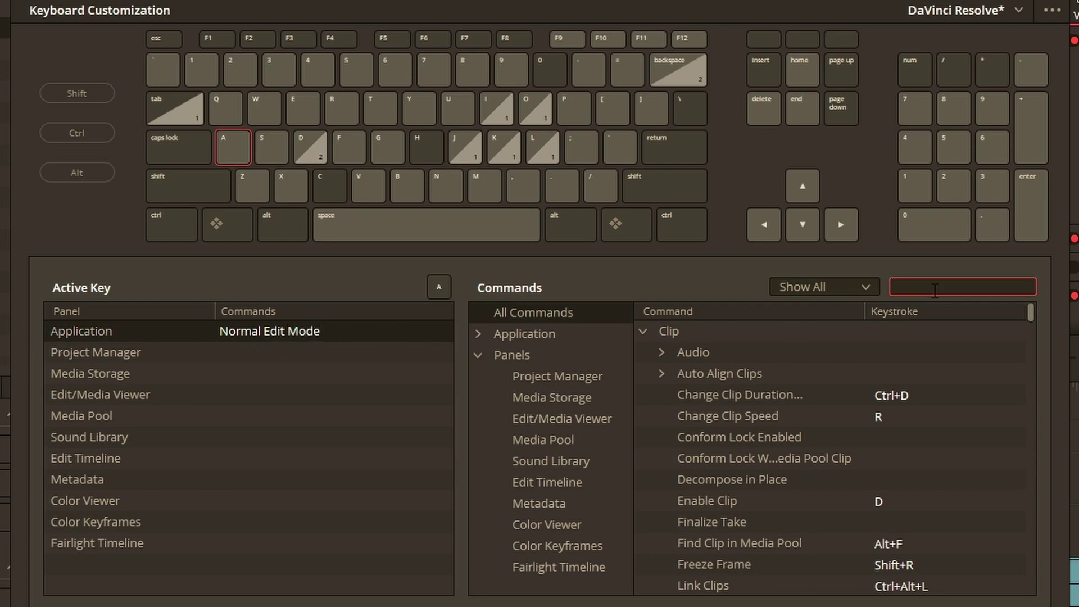
{"action": "type", "text": "Zoom out"}
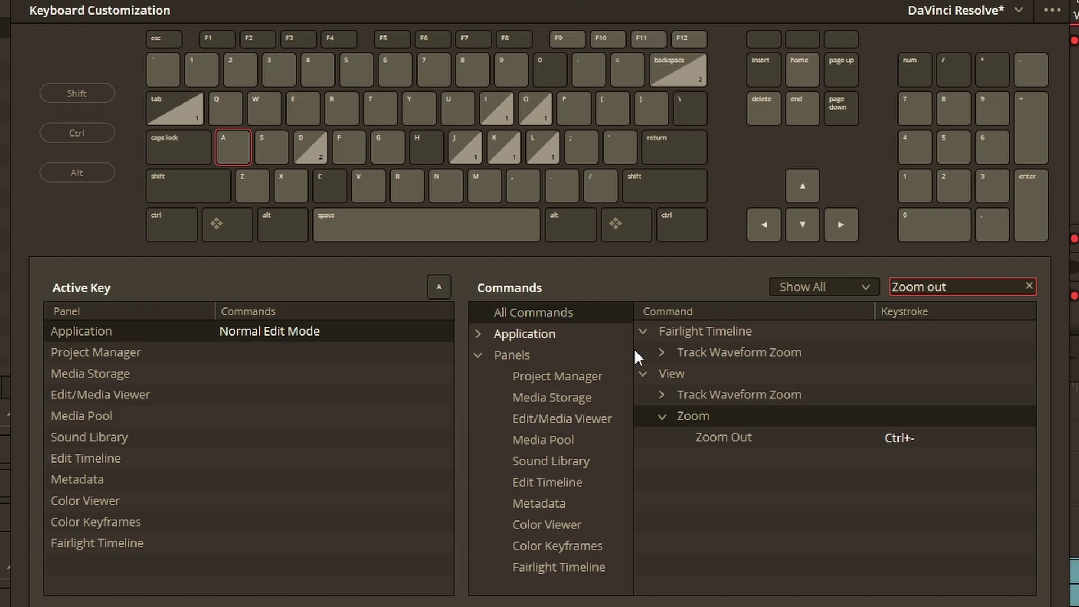
{"action": "mouse_move", "coordinate": [849, 445]}
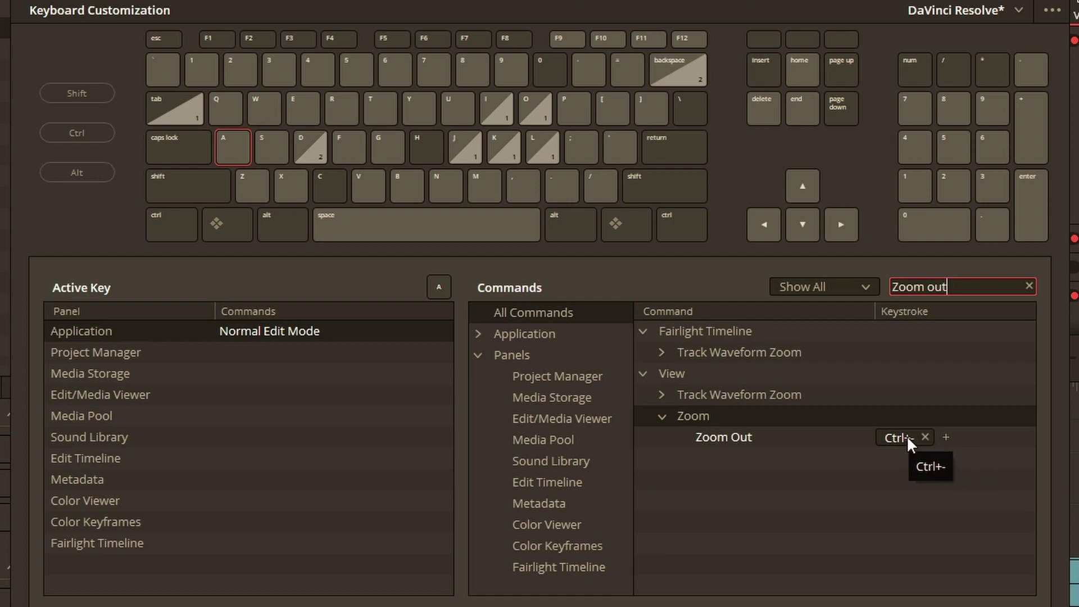
{"action": "left_click", "coordinate": [947, 439]}
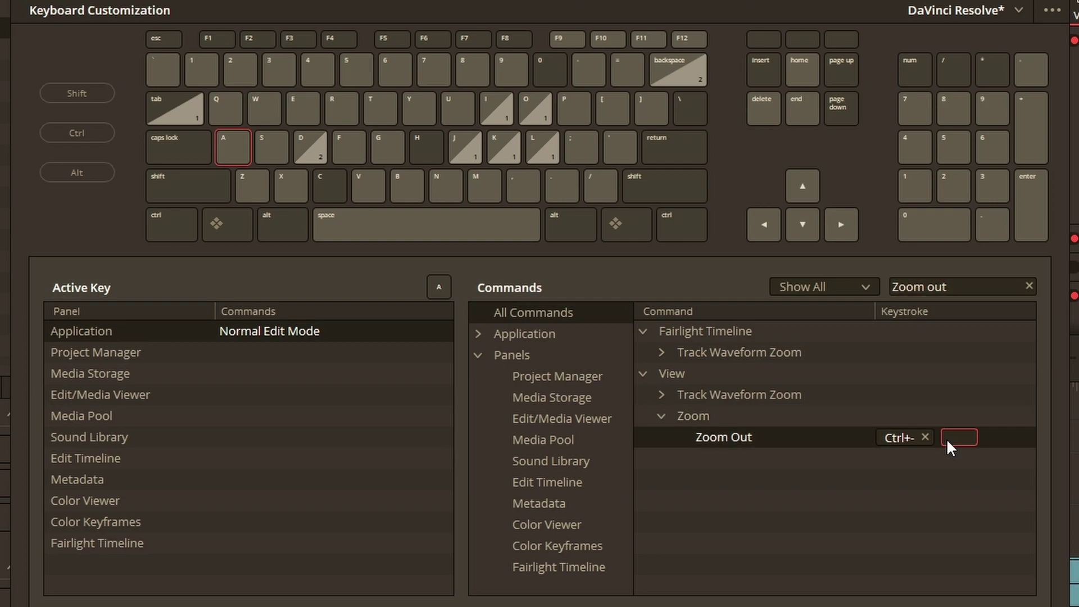
{"action": "key", "text": "a"}
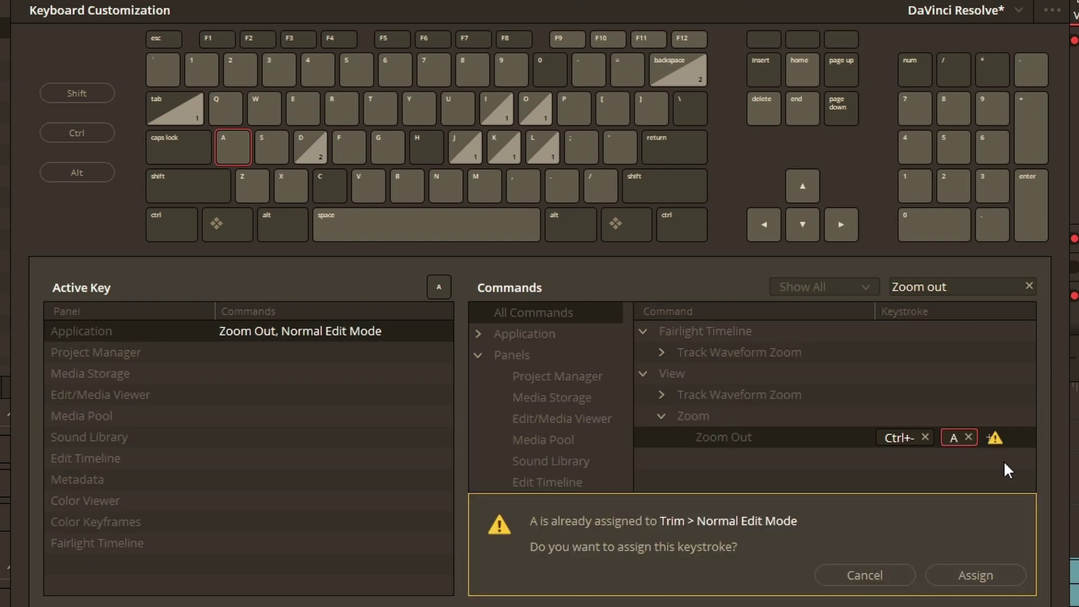
{"action": "left_click", "coordinate": [976, 580]}
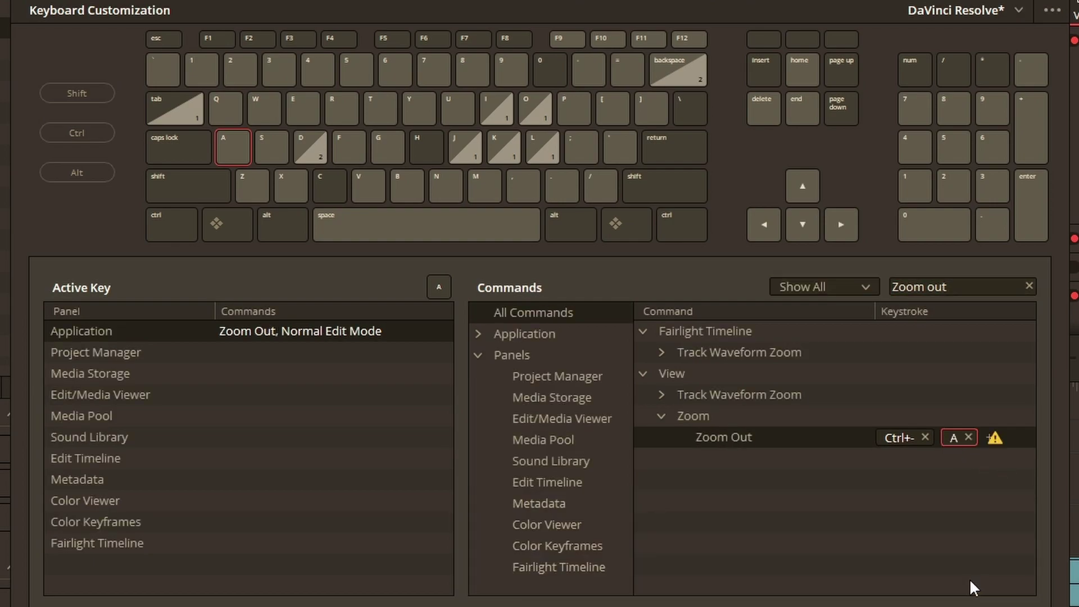
- Remove the A keystroke from the Normal Edit Mode command so only Zoom Out uses it
{"action": "left_click", "coordinate": [1030, 287]}
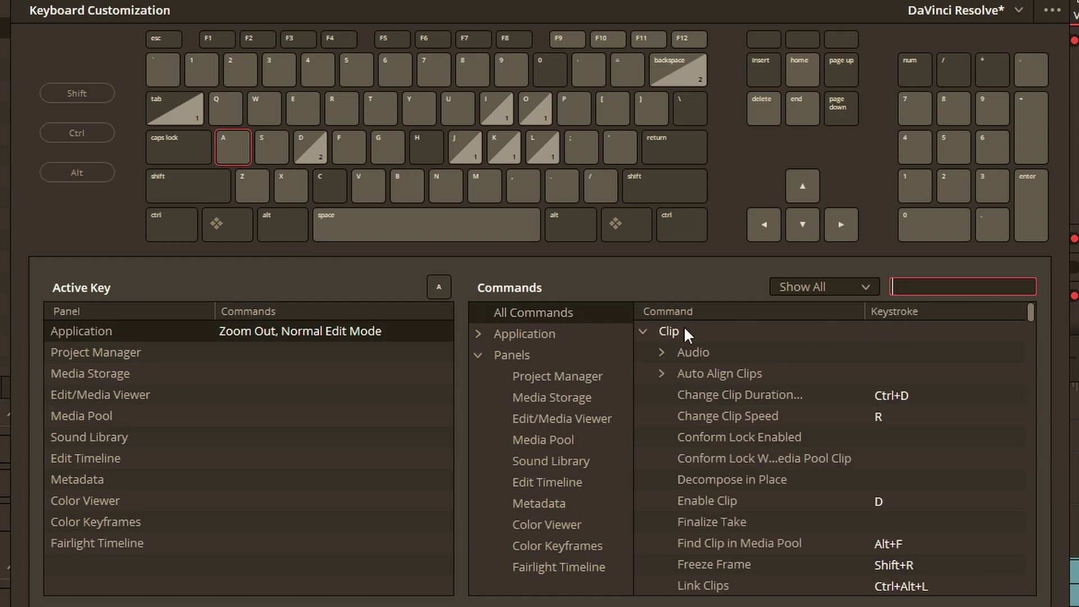
{"action": "left_click", "coordinate": [369, 337]}
{"action": "left_click", "coordinate": [895, 521]}
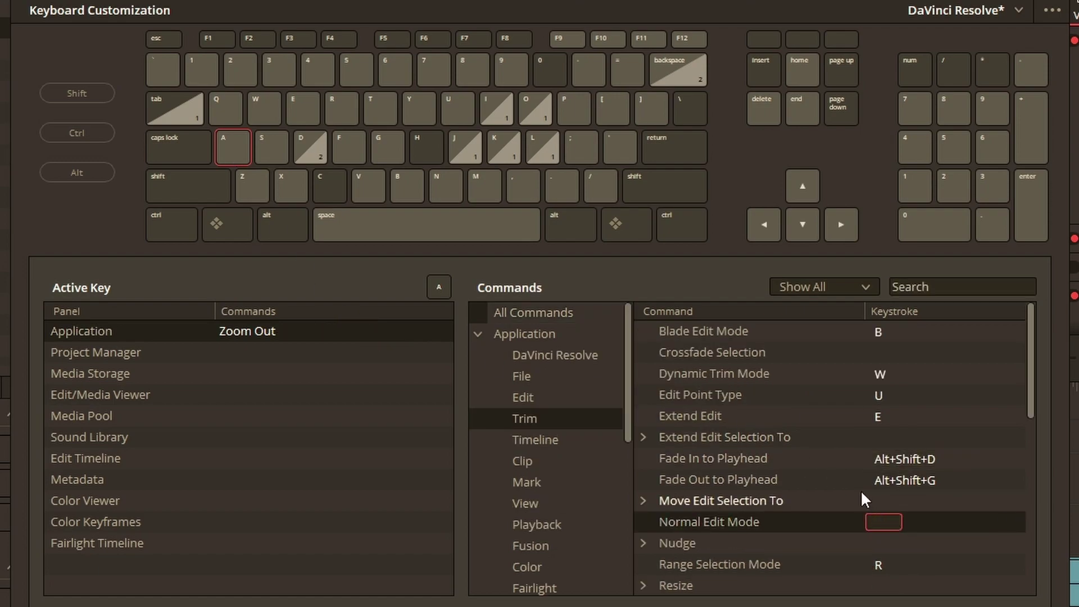
- Replace the Zoom In command's Ctrl++ keystroke with D and accept the conflicting assignment
{"action": "left_click", "coordinate": [311, 159]}
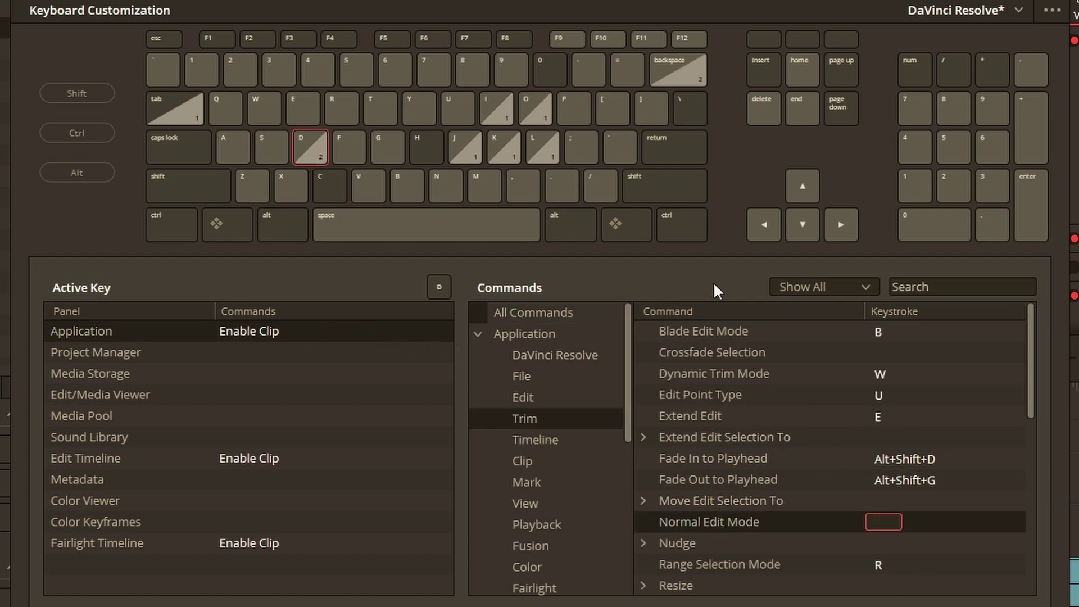
{"action": "left_click", "coordinate": [534, 312]}
{"action": "left_click", "coordinate": [918, 285]}
{"action": "type", "text": "Zoom in"}
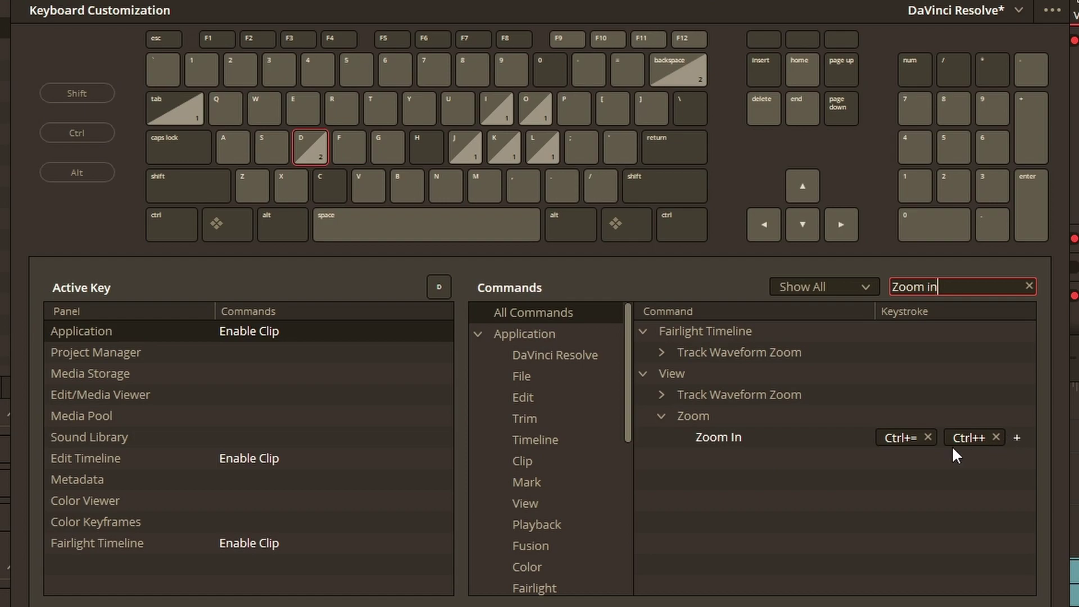
{"action": "left_click", "coordinate": [997, 437]}
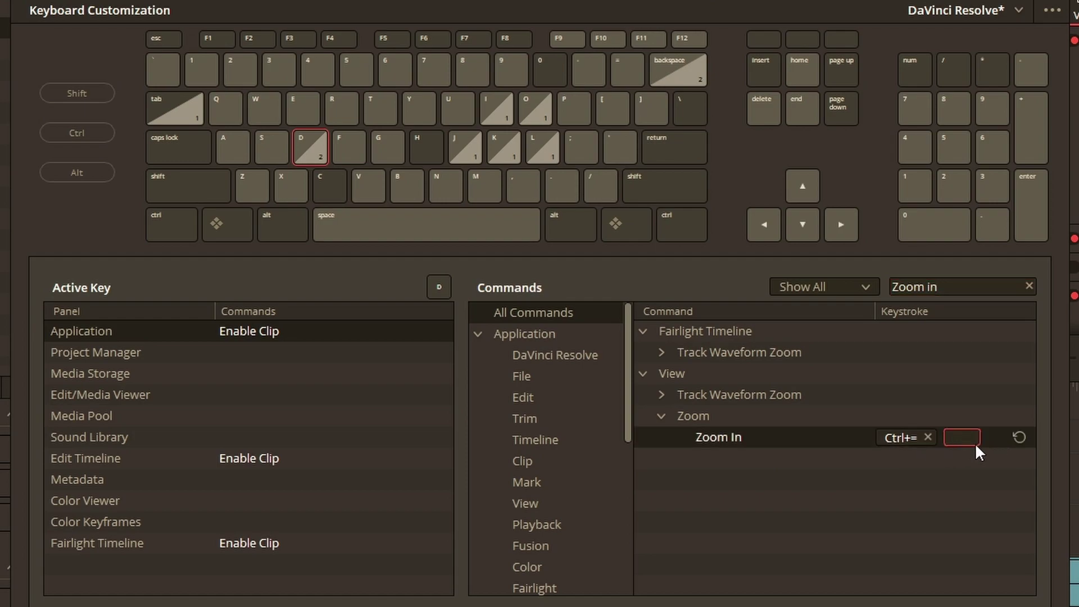
{"action": "key", "text": "d"}
{"action": "left_click", "coordinate": [965, 581]}
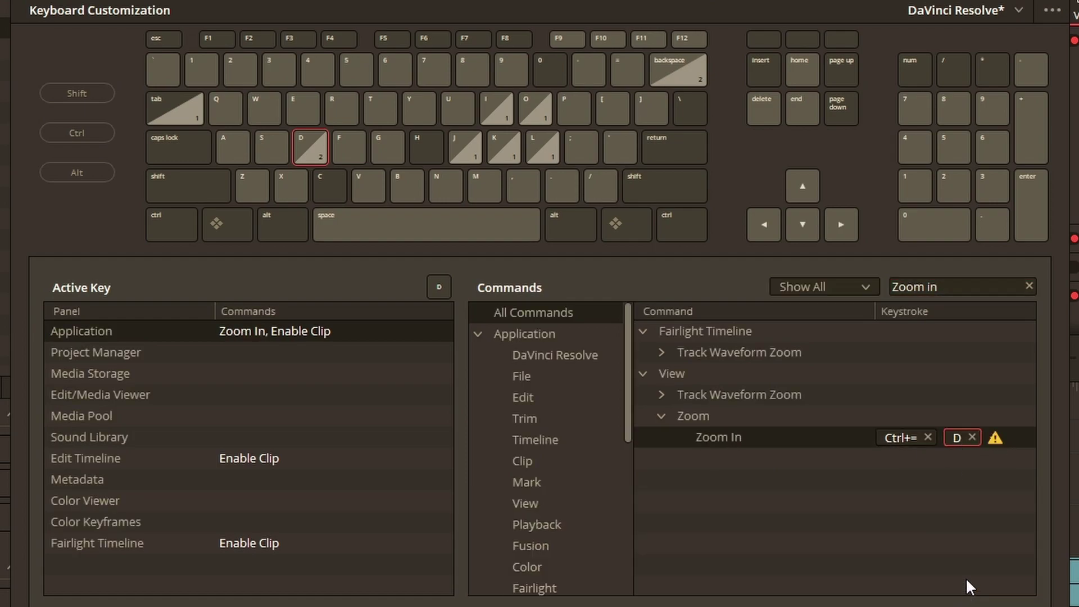
- Remove the D keystroke from the Enable Clip command so Zoom In can use it
{"action": "left_click", "coordinate": [1029, 286]}
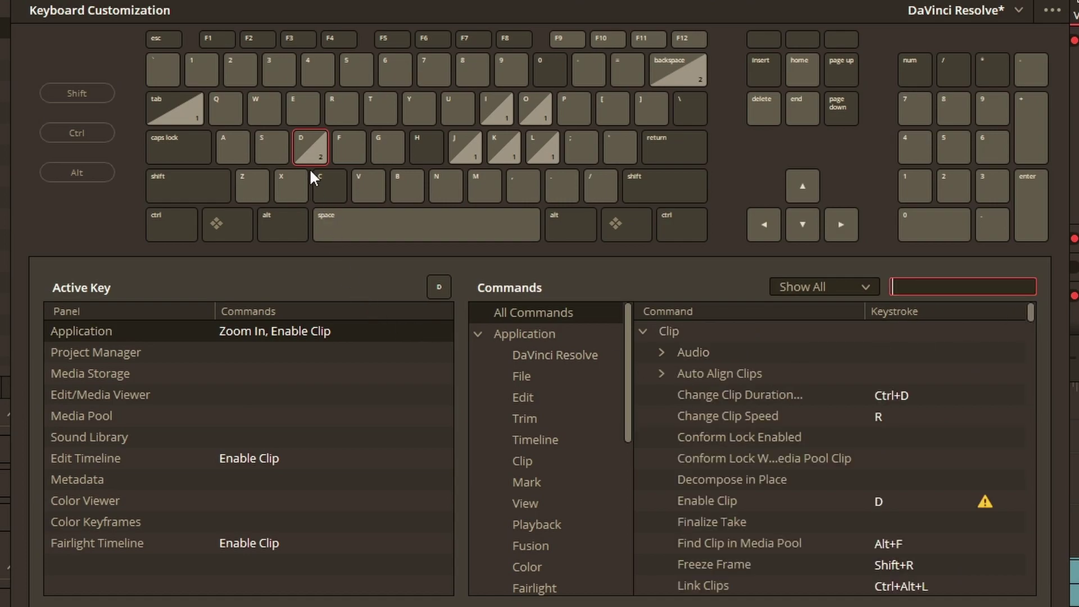
{"action": "left_click", "coordinate": [315, 335]}
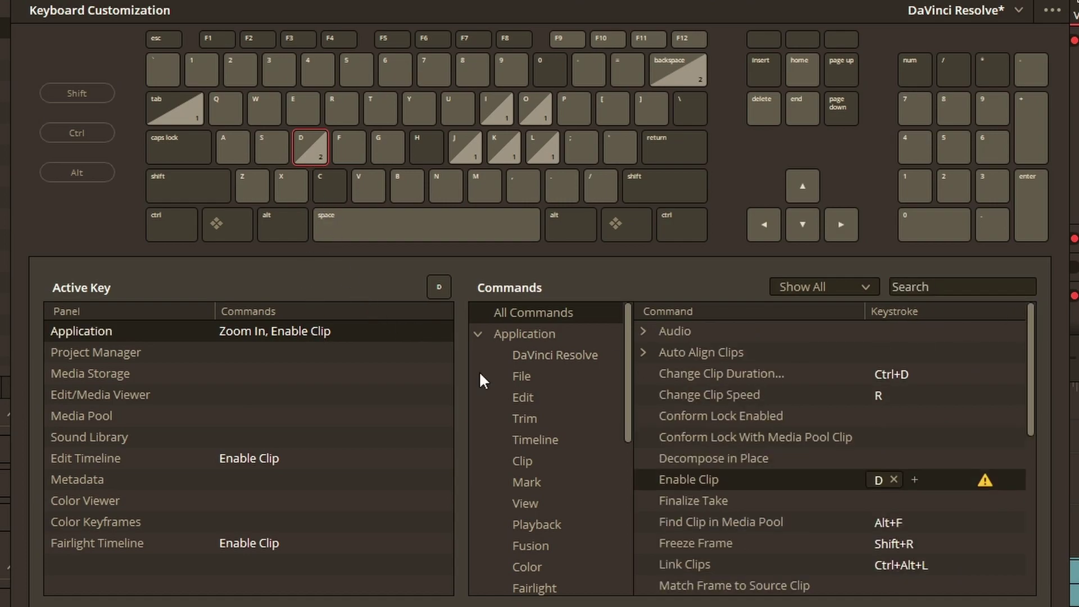
{"action": "left_click", "coordinate": [895, 480]}
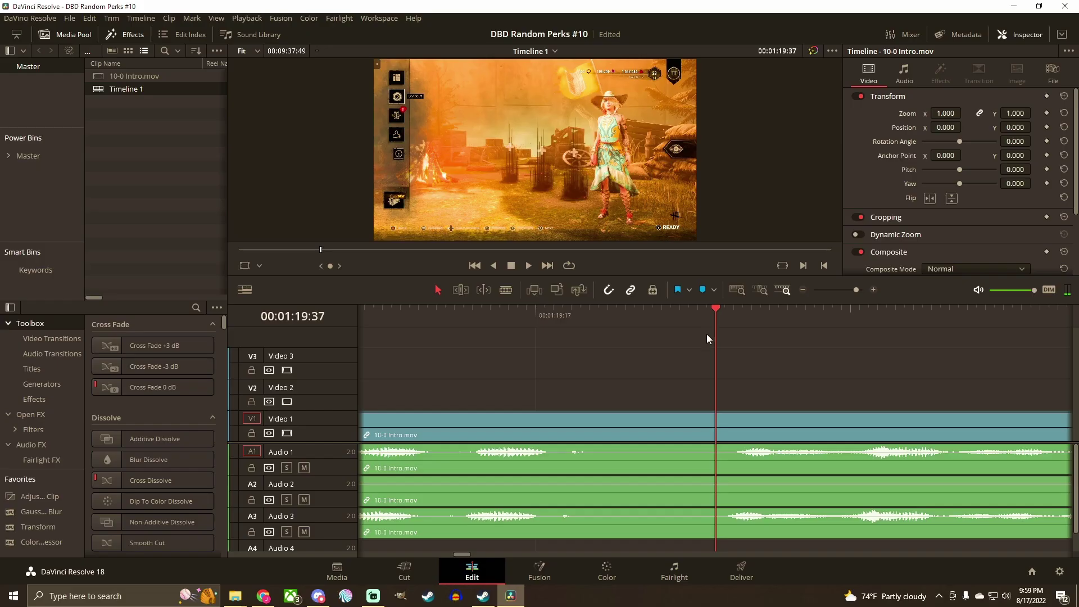
- Try zooming the timeline and splitting the 10-0 Intro clip around 1:20, and undo the cuts
{"action": "left_click", "coordinate": [602, 314]}
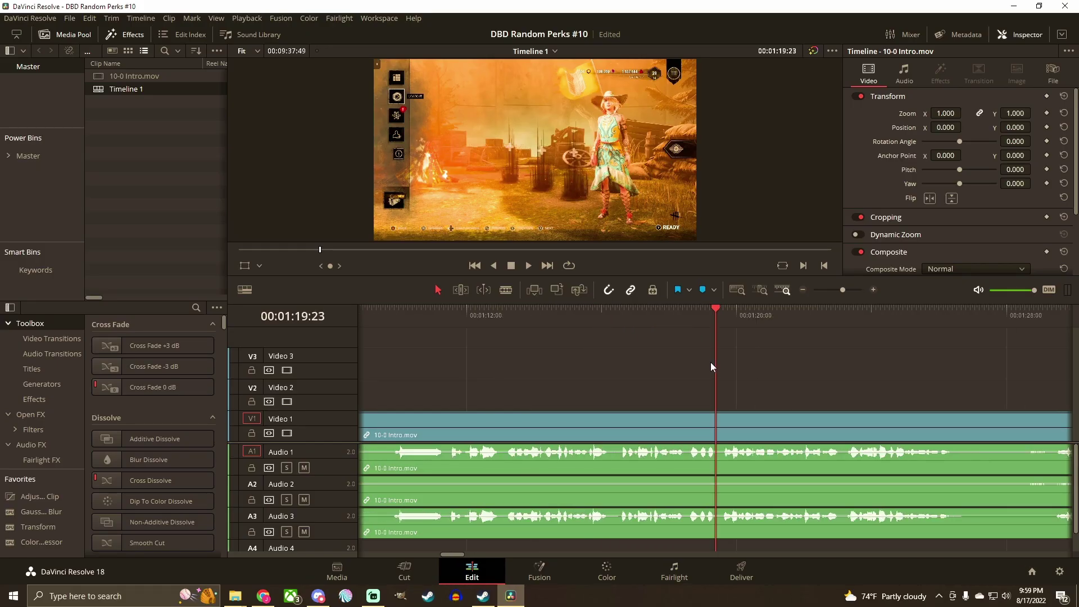
{"action": "key", "text": "ctrl+equal"}
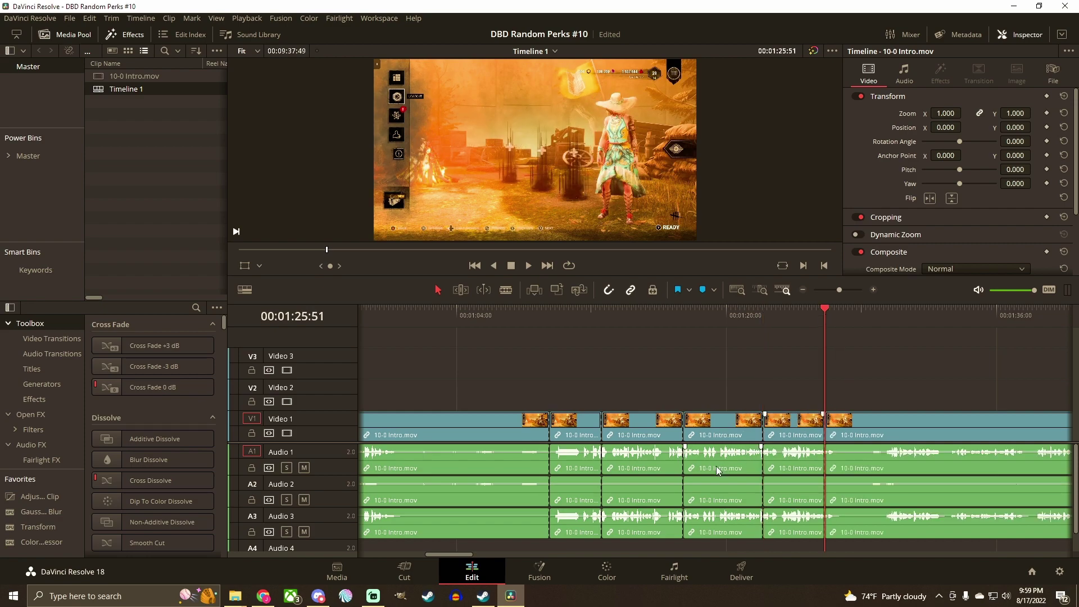
{"action": "left_click", "coordinate": [711, 438]}
{"action": "key", "text": "Delete"}
{"action": "key", "text": "shift+z"}
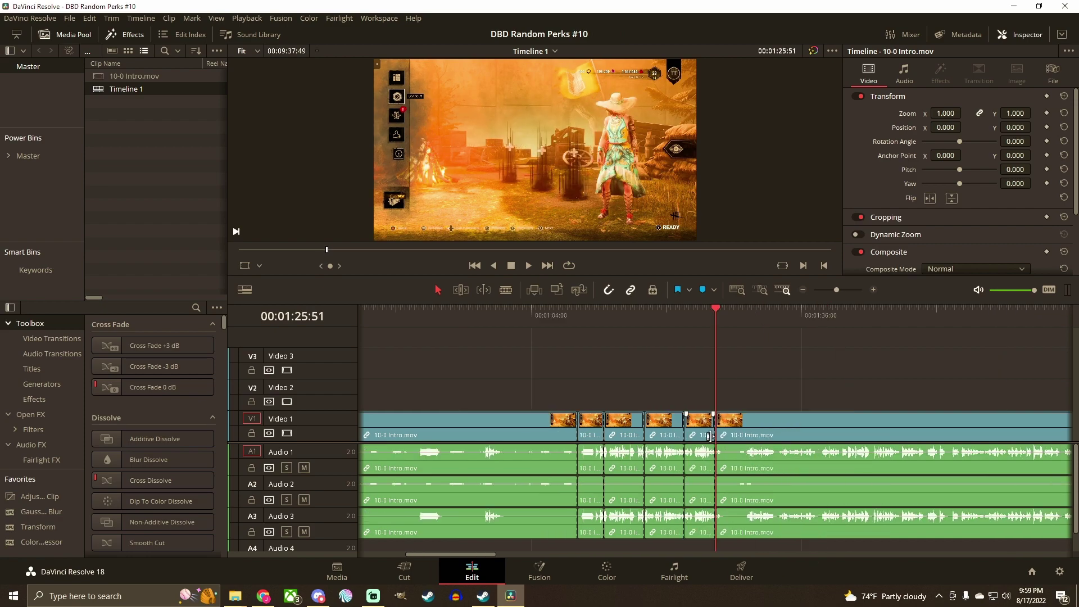
{"action": "left_click", "coordinate": [356, 316]}
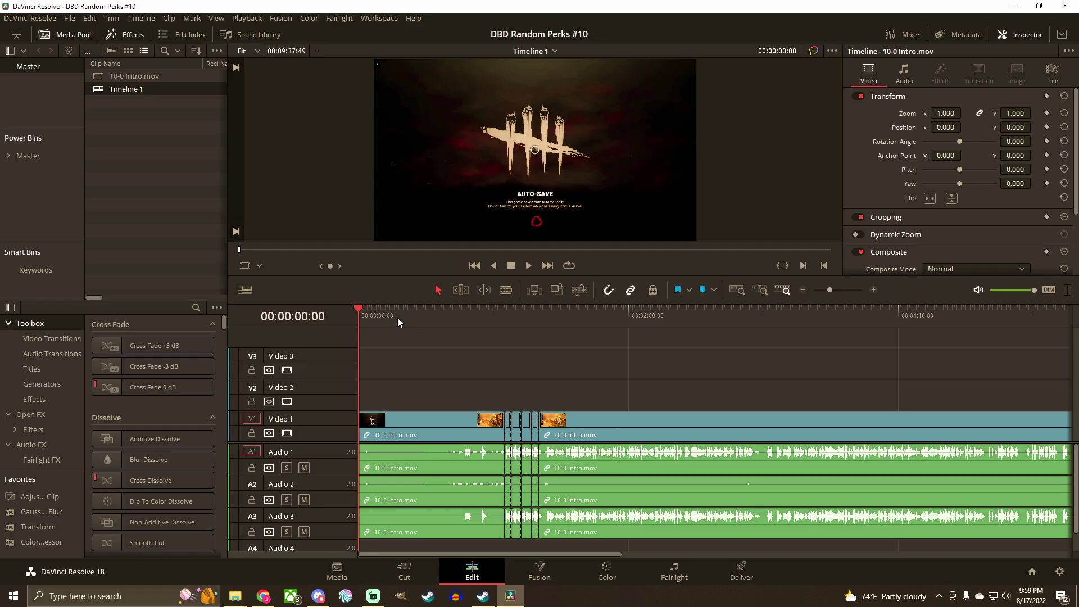
{"action": "key", "text": "ctrl+z"}
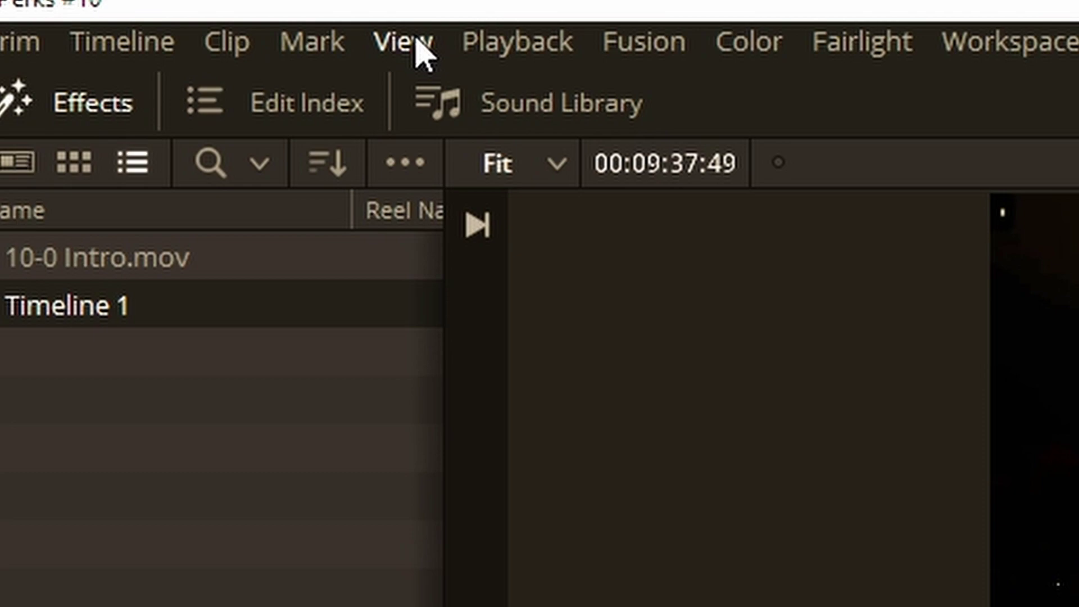
- Toggle the Enable 2D Timeline Scroll option and test scrolling back and forth along the timeline
{"action": "left_click", "coordinate": [419, 44]}
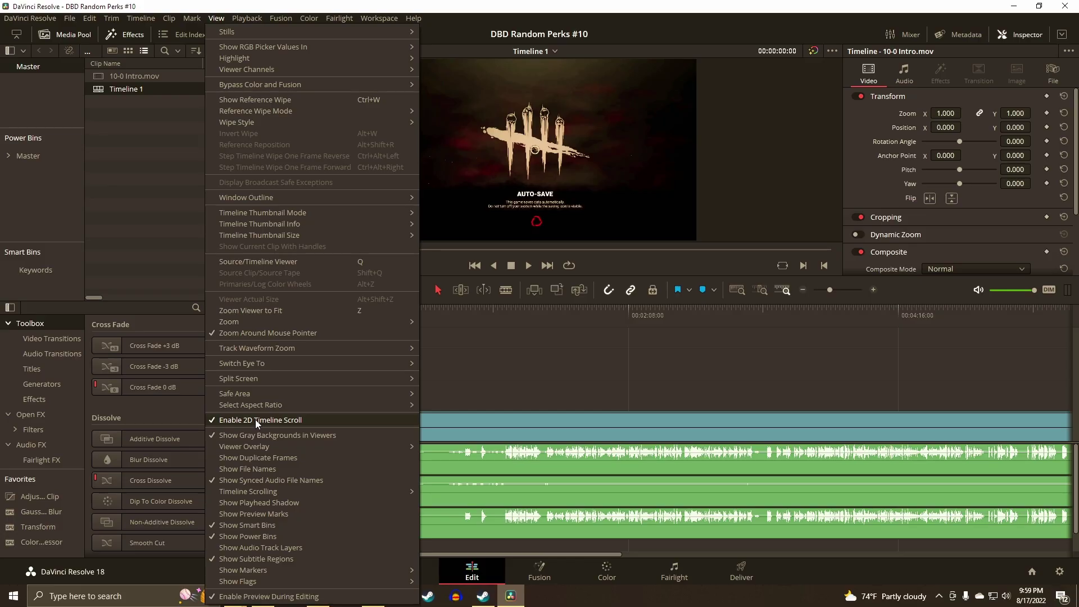
{"action": "left_click", "coordinate": [255, 420]}
{"action": "scroll", "coordinate": [433, 386], "scroll_direction": "down", "scroll_amount": 5}
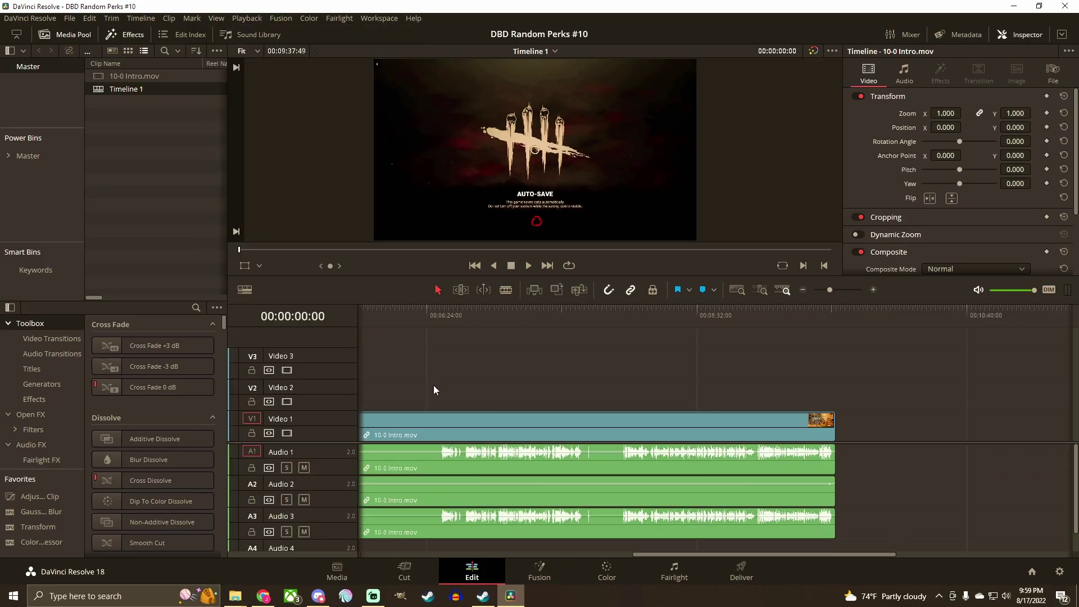
{"action": "scroll", "coordinate": [434, 386], "scroll_direction": "up", "scroll_amount": 3}
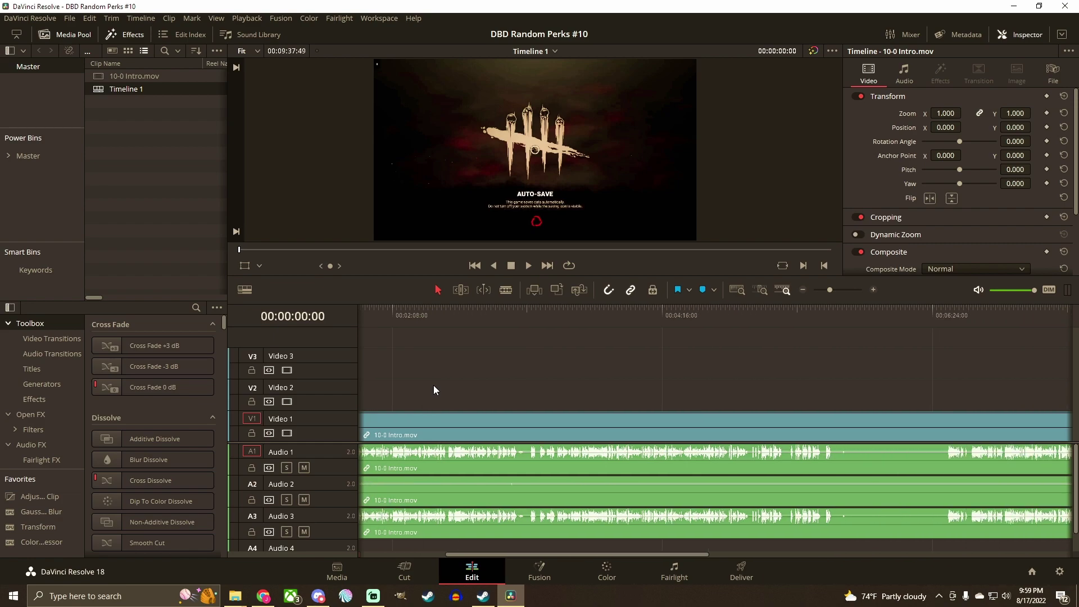
{"action": "scroll", "coordinate": [434, 386], "scroll_direction": "up", "scroll_amount": 10}
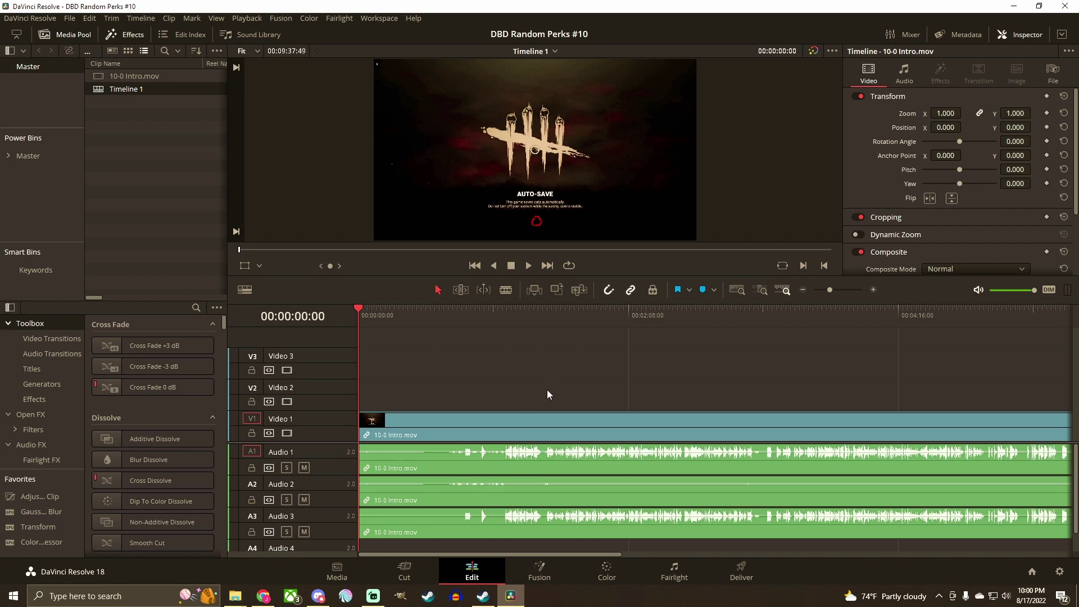
{"action": "scroll", "coordinate": [592, 372], "scroll_direction": "down", "scroll_amount": 12}
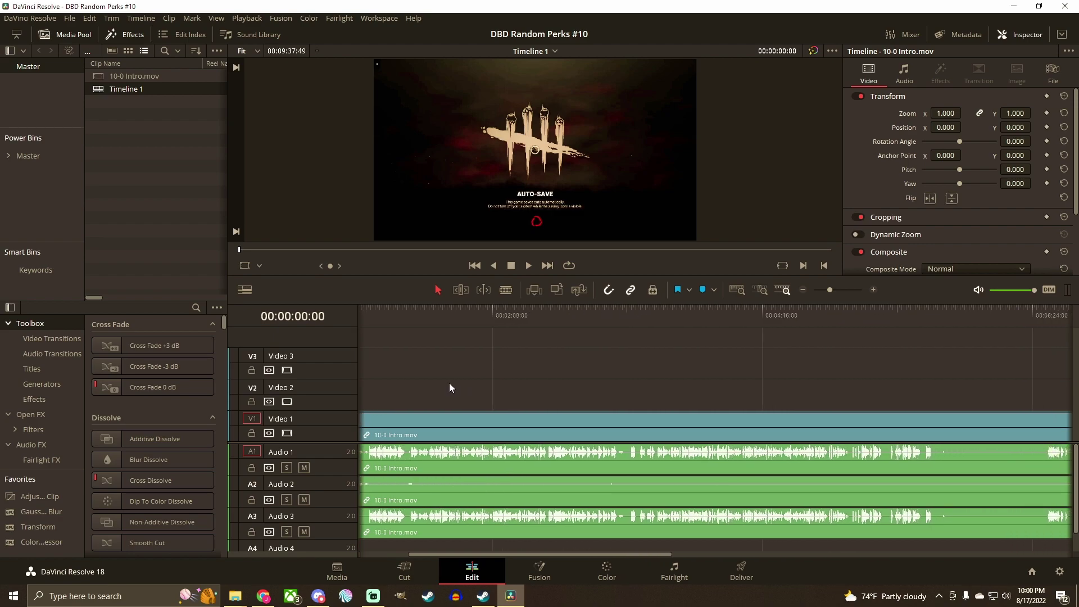
{"action": "mouse_move", "coordinate": [436, 383]}
{"action": "left_mouse_down"}
{"action": "mouse_move", "coordinate": [501, 388]}
{"action": "mouse_move", "coordinate": [426, 374]}
{"action": "left_mouse_up"}
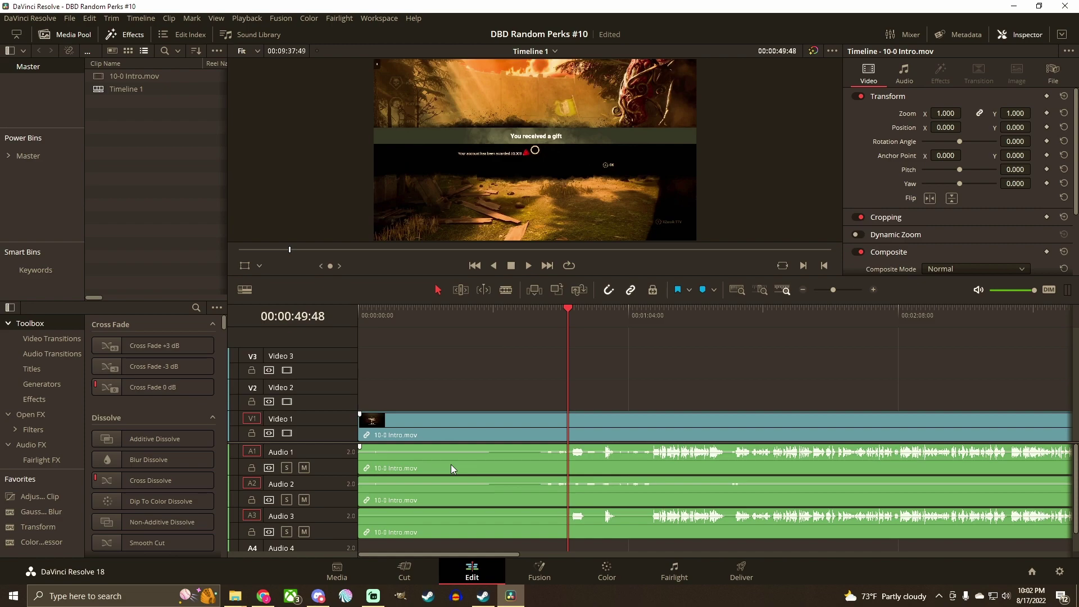
- Delete only the Audio 1 part of the linked 10-0 Intro clip, keeping its video and other audio tracks
{"action": "left_click", "coordinate": [600, 468]}
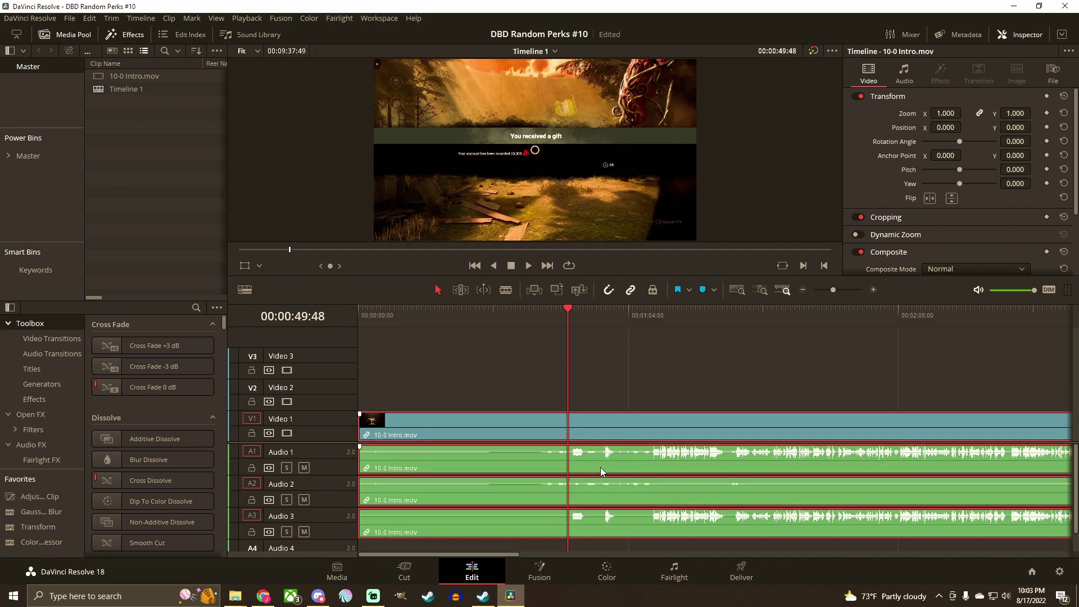
{"action": "left_click", "coordinate": [600, 467], "text": "alt"}
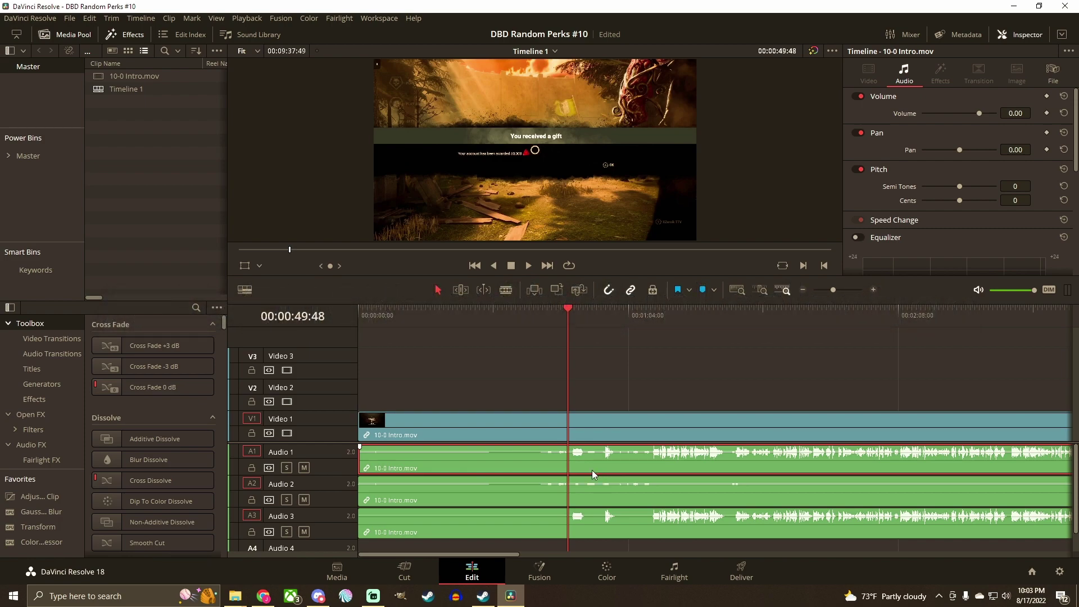
{"action": "key", "text": "Delete"}
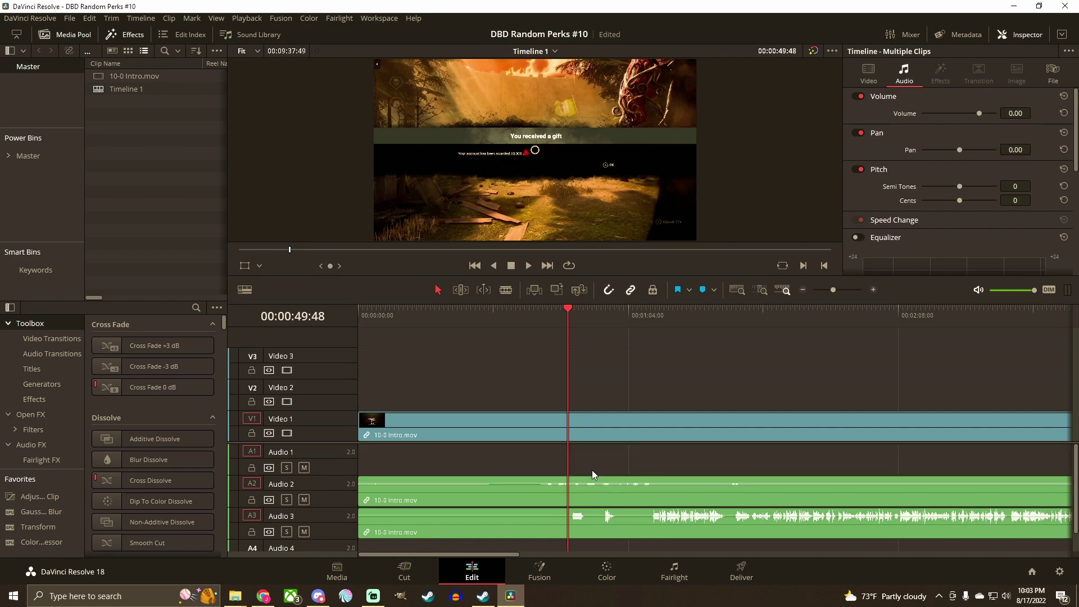
- Move the Audio 2 clip up to Audio 1 and the Audio 3 clip up to Audio 2
{"action": "left_click", "coordinate": [552, 498]}
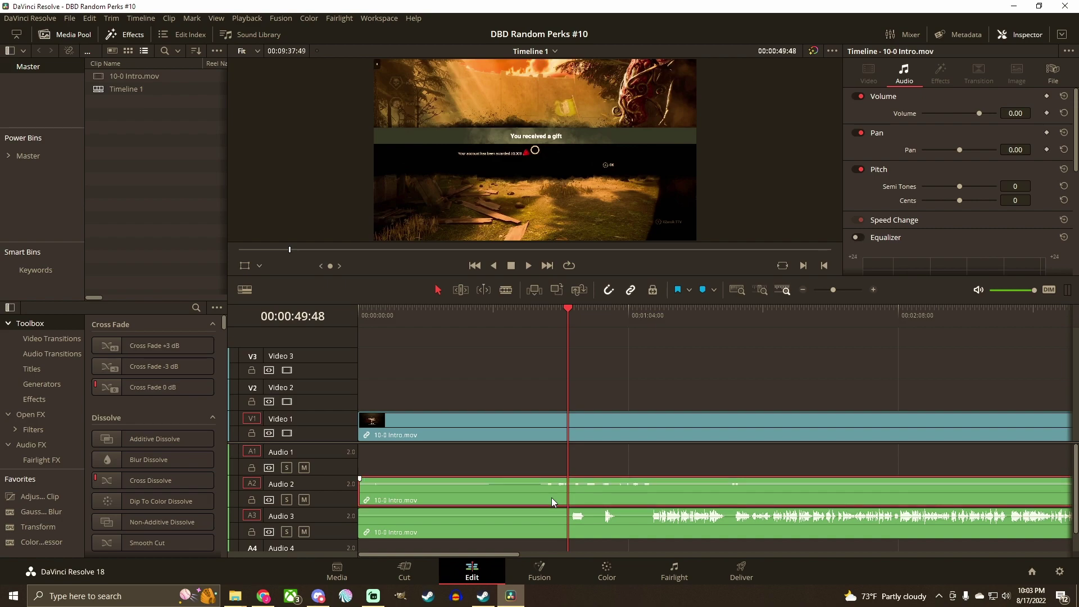
{"action": "left_click_drag", "start_coordinate": [552, 497], "coordinate": [555, 459]}
{"action": "left_click", "coordinate": [547, 528]}
{"action": "left_click_drag", "start_coordinate": [548, 528], "coordinate": [547, 501]}
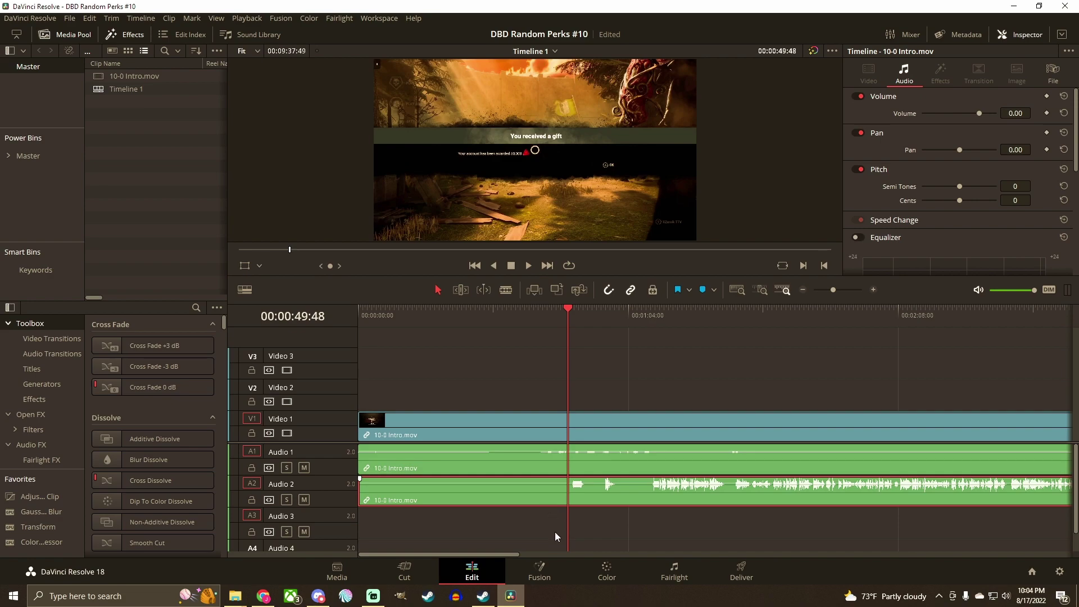
- Save the project and play a short stretch of the timeline from 00:00:49:48
{"action": "key", "text": "ctrl+s"}
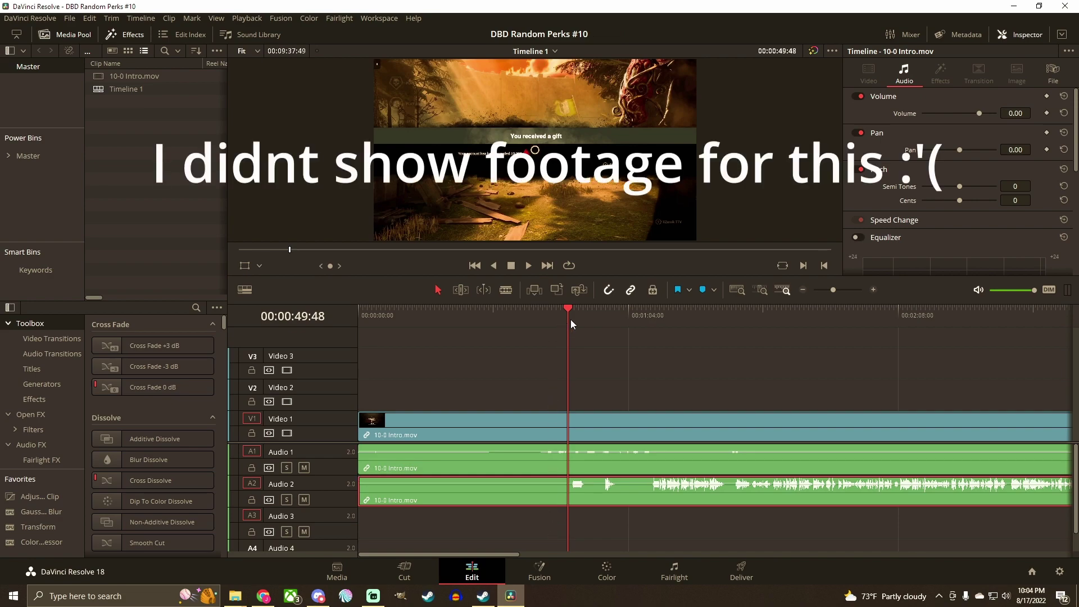
{"action": "key", "text": "space"}
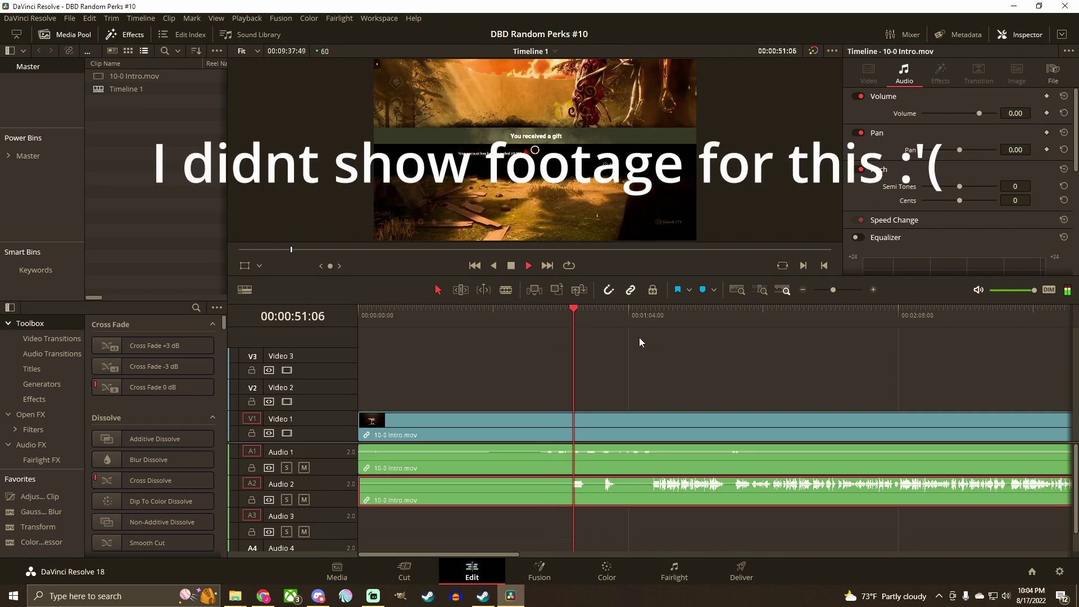
{"action": "key", "text": "space"}
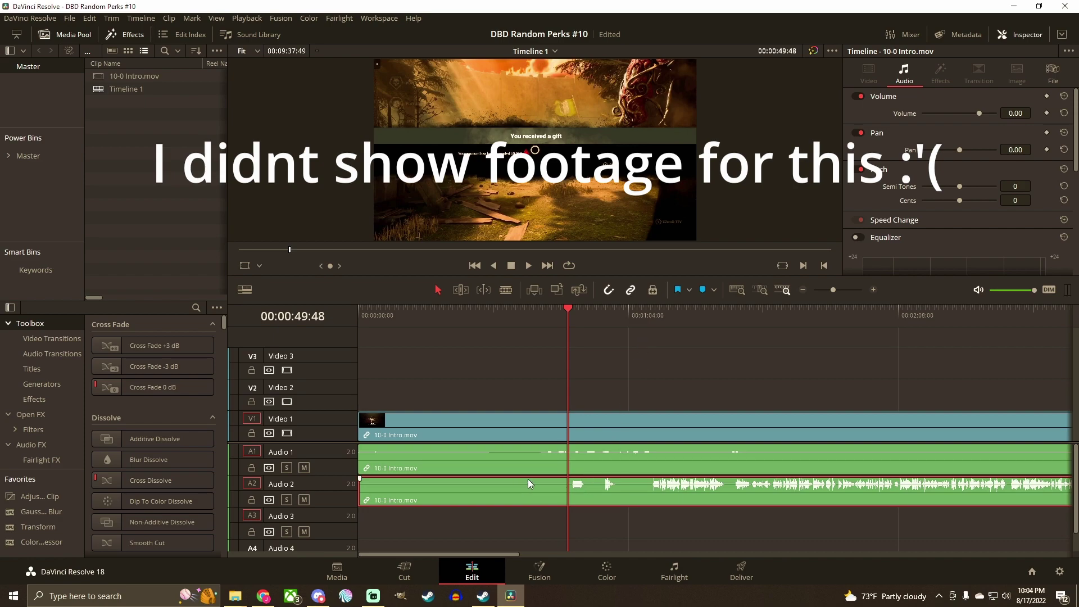
{"action": "left_click_drag", "start_coordinate": [590, 484], "coordinate": [585, 503]}
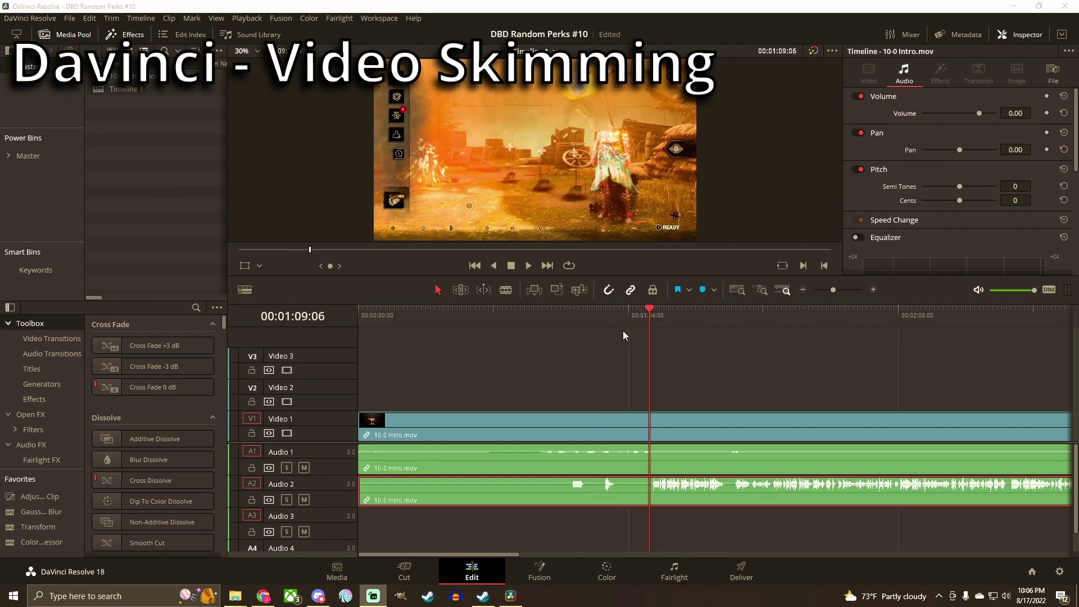
- Examine the Audio 2 waveform along the 10-0 Intro clip for stretches of speech and silence
{"action": "left_click", "coordinate": [615, 318]}
{"action": "scroll", "coordinate": [615, 319], "scroll_direction": "up", "scroll_amount": 2}
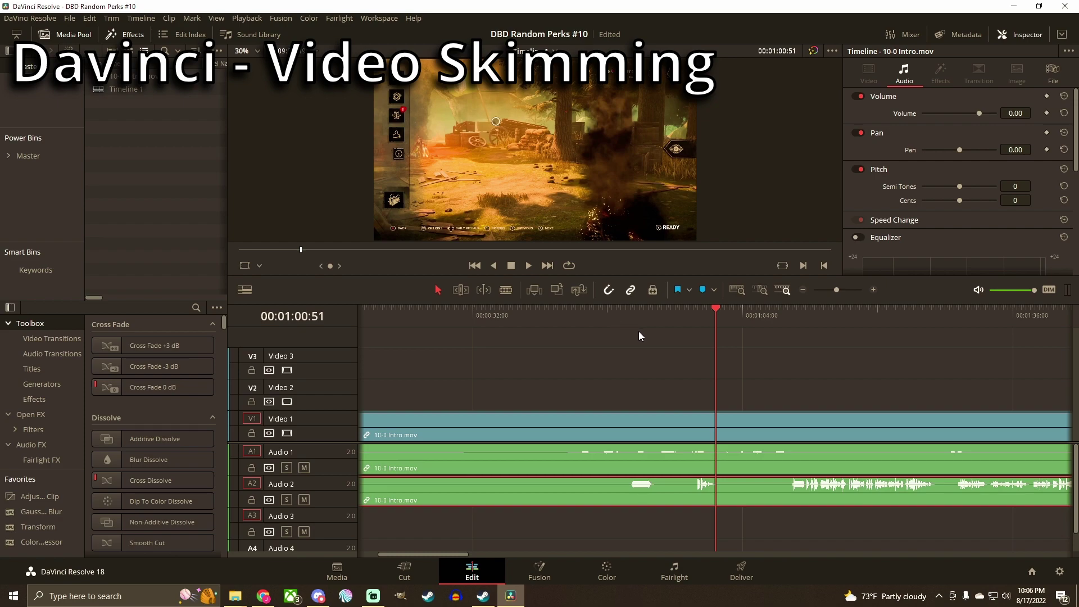
{"action": "scroll", "coordinate": [488, 326], "scroll_direction": "right", "scroll_amount": 10}
{"action": "scroll", "coordinate": [512, 335], "scroll_direction": "right", "scroll_amount": 10}
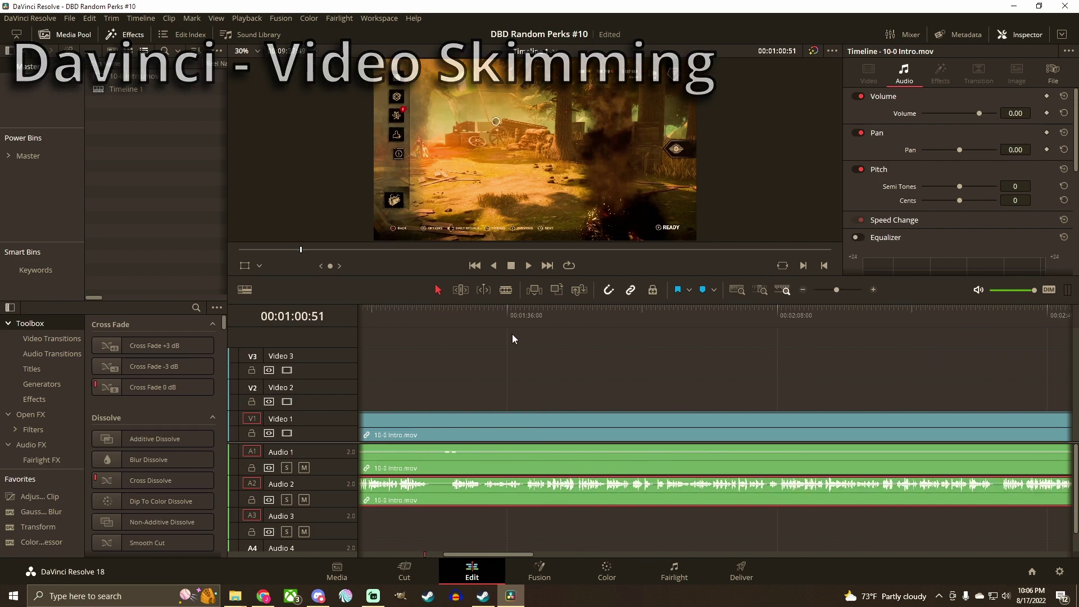
{"action": "scroll", "coordinate": [513, 338], "scroll_direction": "right", "scroll_amount": 9}
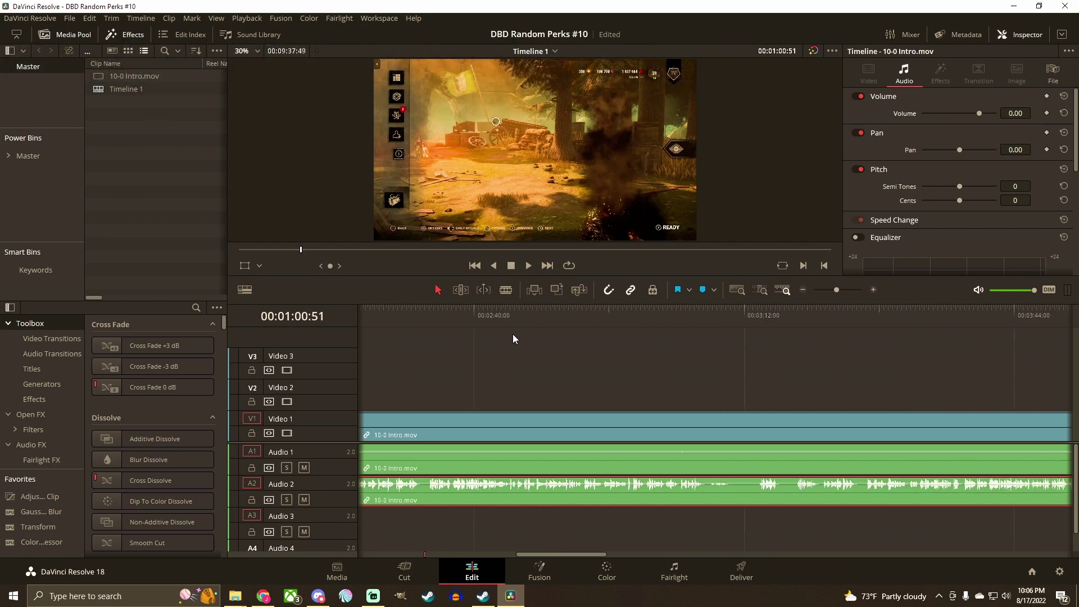
{"action": "scroll", "coordinate": [512, 337], "scroll_direction": "right", "scroll_amount": 3}
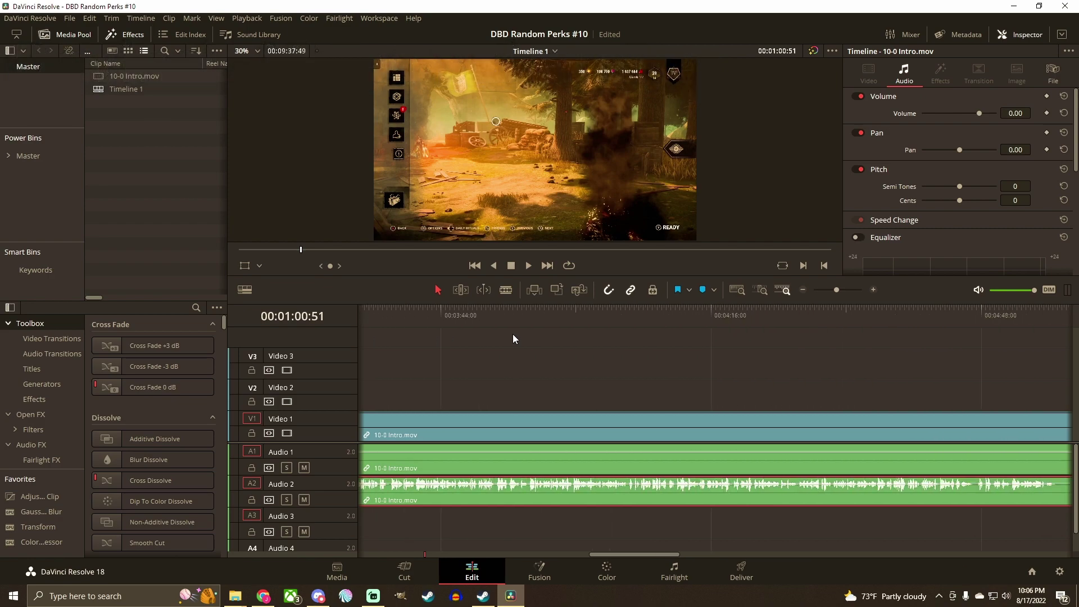
{"action": "scroll", "coordinate": [512, 337], "scroll_direction": "right", "scroll_amount": 10}
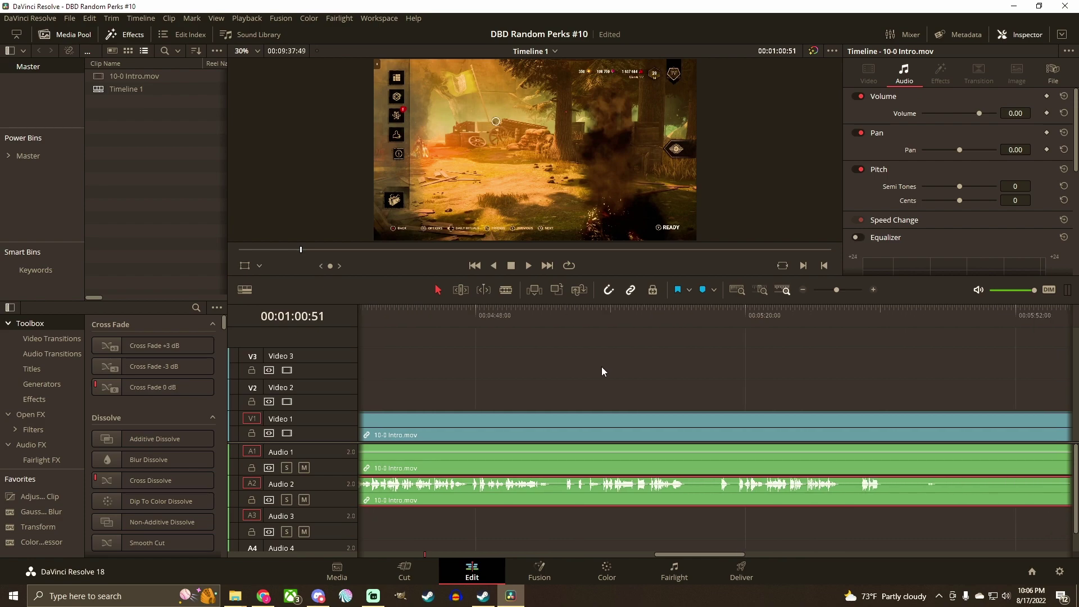
{"action": "scroll", "coordinate": [601, 367], "scroll_direction": "right", "scroll_amount": 3}
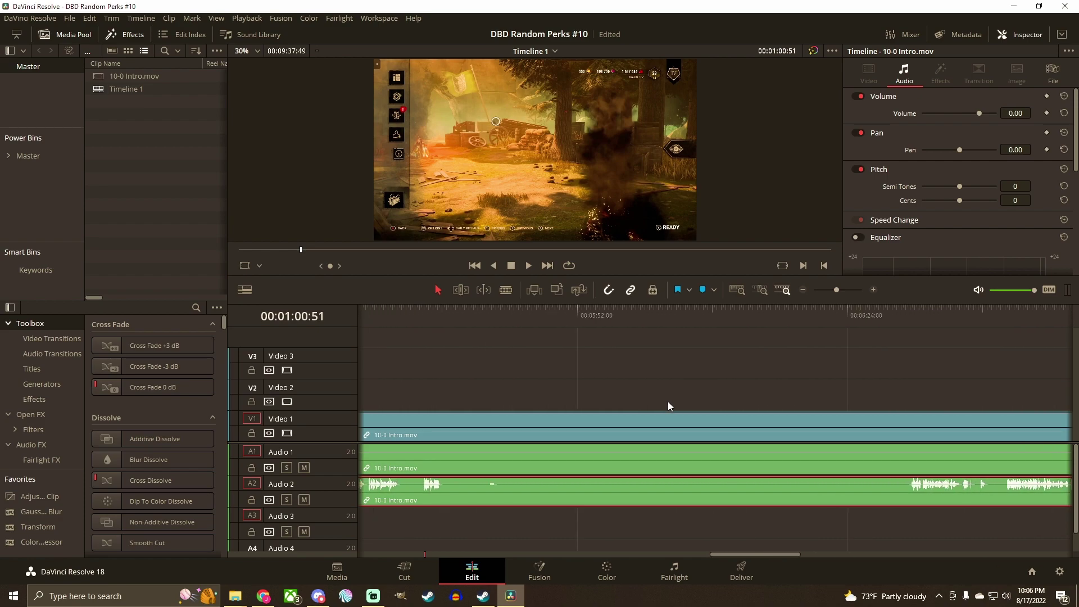
{"action": "scroll", "coordinate": [667, 491], "scroll_direction": "right", "scroll_amount": 4}
{"action": "scroll", "coordinate": [824, 494], "scroll_direction": "left", "scroll_amount": 1}
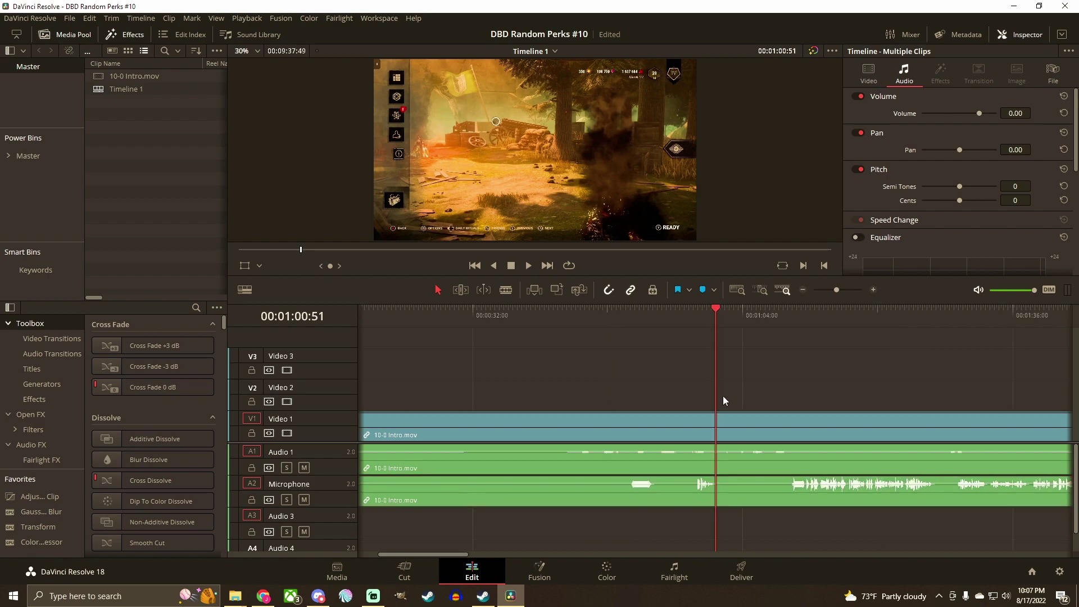
- Split the 10-0 Intro clip at 00:05:31:17 and 00:06:31:12, around the mostly silent stretch on the Microphone track
{"action": "scroll", "coordinate": [702, 490], "scroll_direction": "right", "scroll_amount": 12}
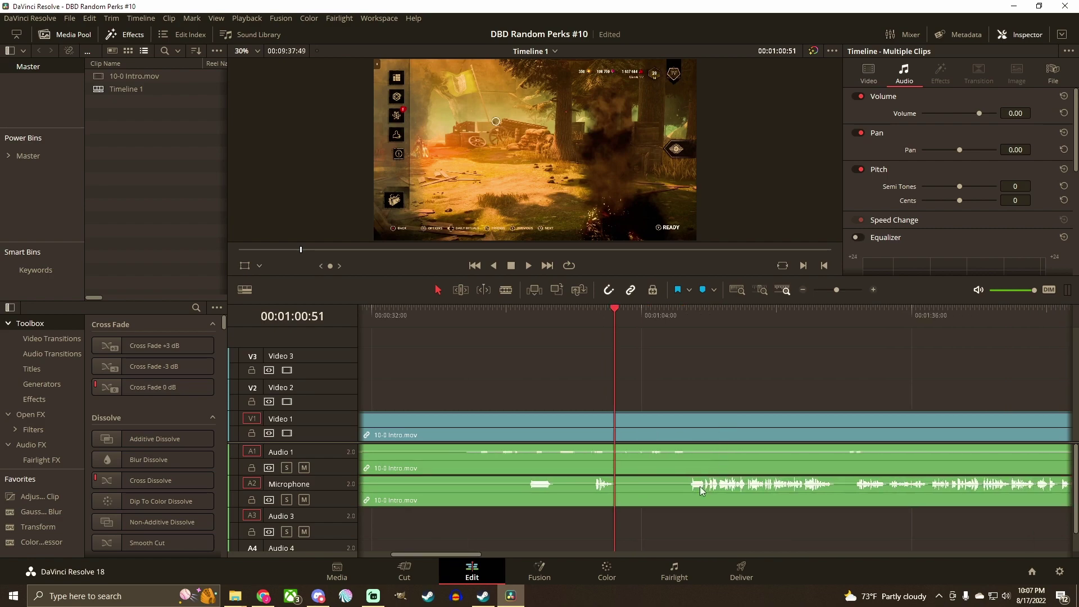
{"action": "scroll", "coordinate": [702, 491], "scroll_direction": "right", "scroll_amount": 15}
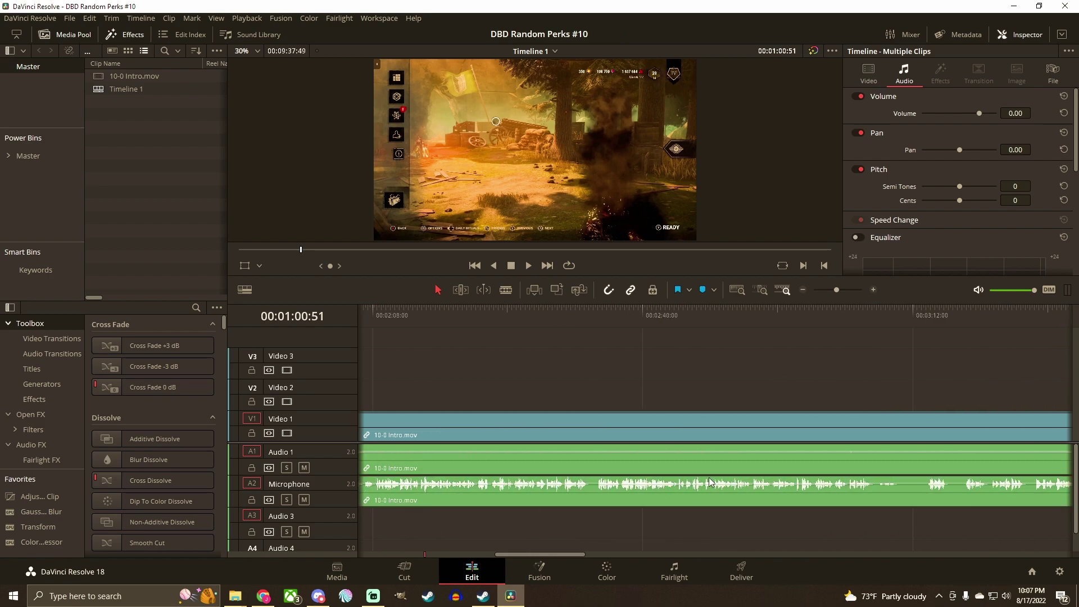
{"action": "scroll", "coordinate": [711, 483], "scroll_direction": "right", "scroll_amount": 18}
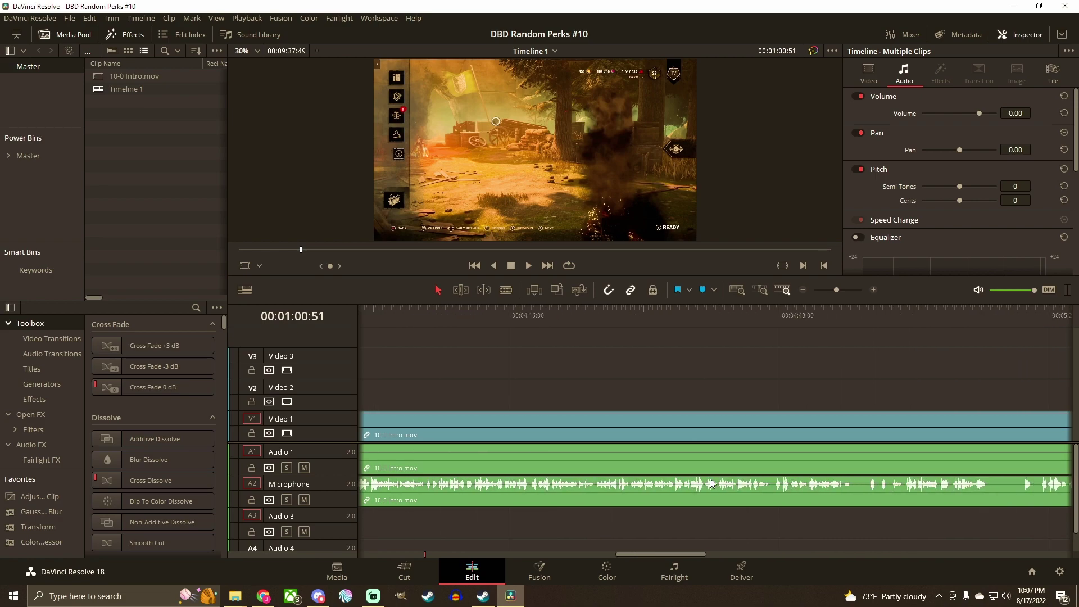
{"action": "scroll", "coordinate": [710, 484], "scroll_direction": "right", "scroll_amount": 5}
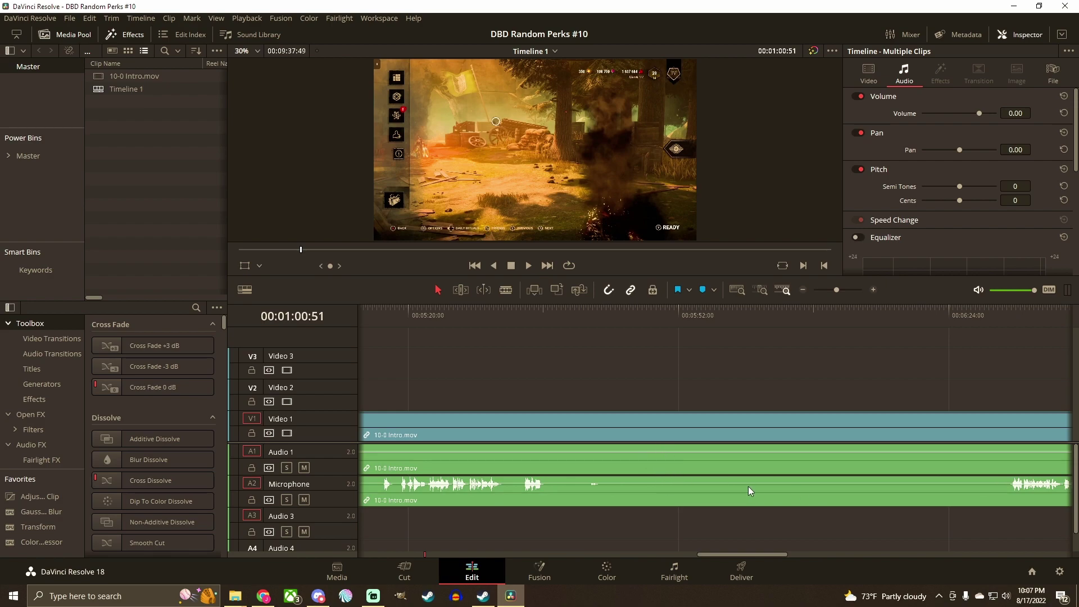
{"action": "left_click_drag", "start_coordinate": [679, 312], "coordinate": [436, 318]}
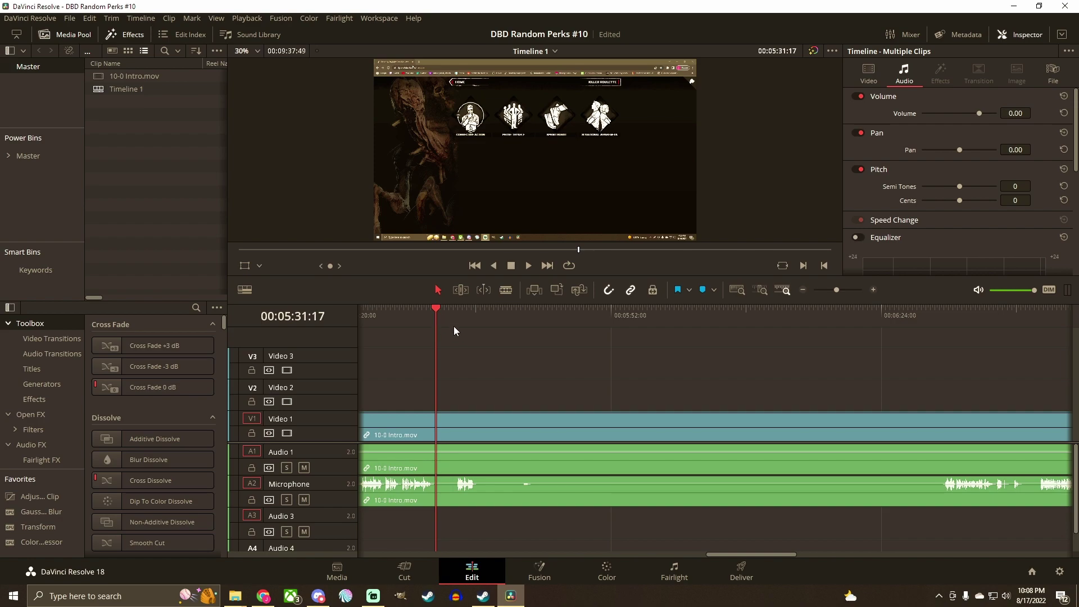
{"action": "key", "text": "ctrl+b"}
{"action": "left_click_drag", "start_coordinate": [480, 321], "coordinate": [942, 332]}
{"action": "key", "text": "ctrl+b"}
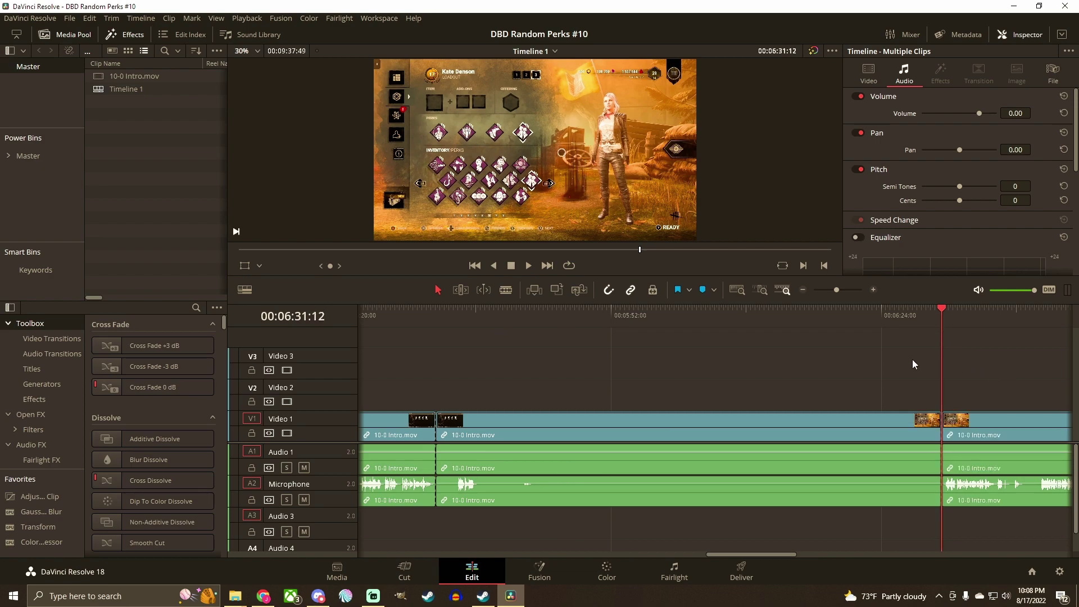
- Review the segment between the two cuts at 00:05:48:36 and compare it with the preceding segment
{"action": "left_click_drag", "start_coordinate": [763, 311], "coordinate": [581, 337]}
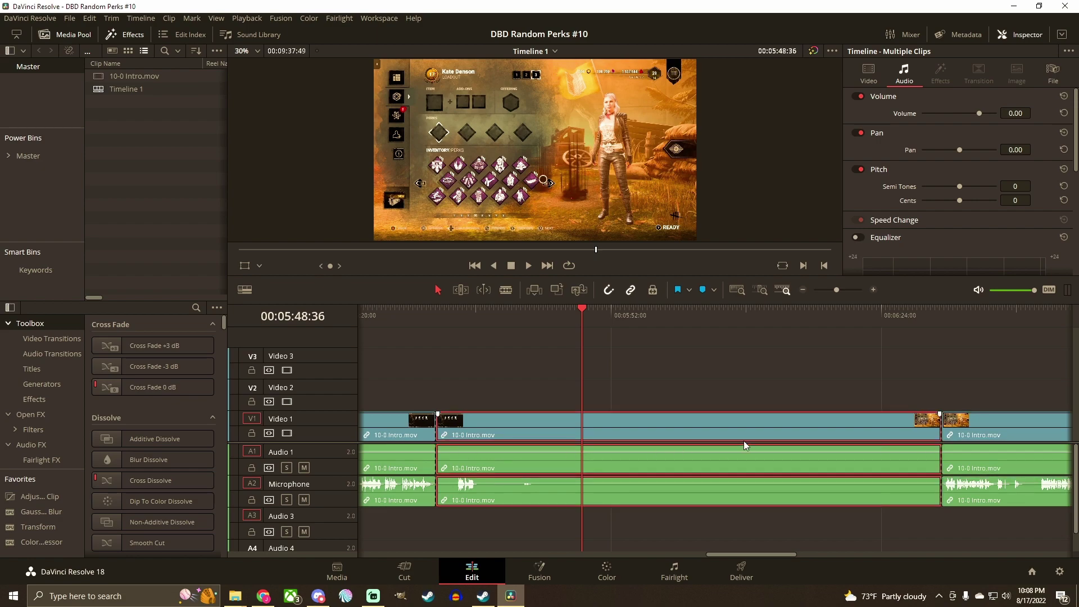
{"action": "left_click", "coordinate": [399, 436]}
{"action": "left_click", "coordinate": [548, 438]}
{"action": "left_click_drag", "start_coordinate": [482, 485], "coordinate": [477, 504]}
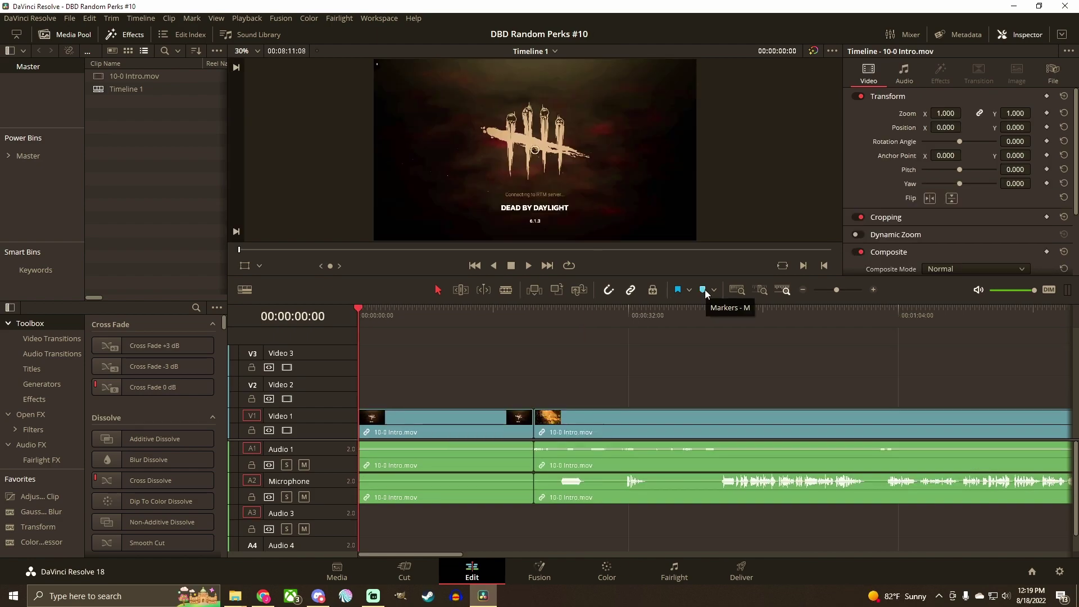
- Add six timeline markers at 00:00:05:31, 00:00:10:23, 00:00:17:10, about 24 seconds, 00:00:31:45 and 00:00:37:52
{"action": "left_click", "coordinate": [405, 312]}
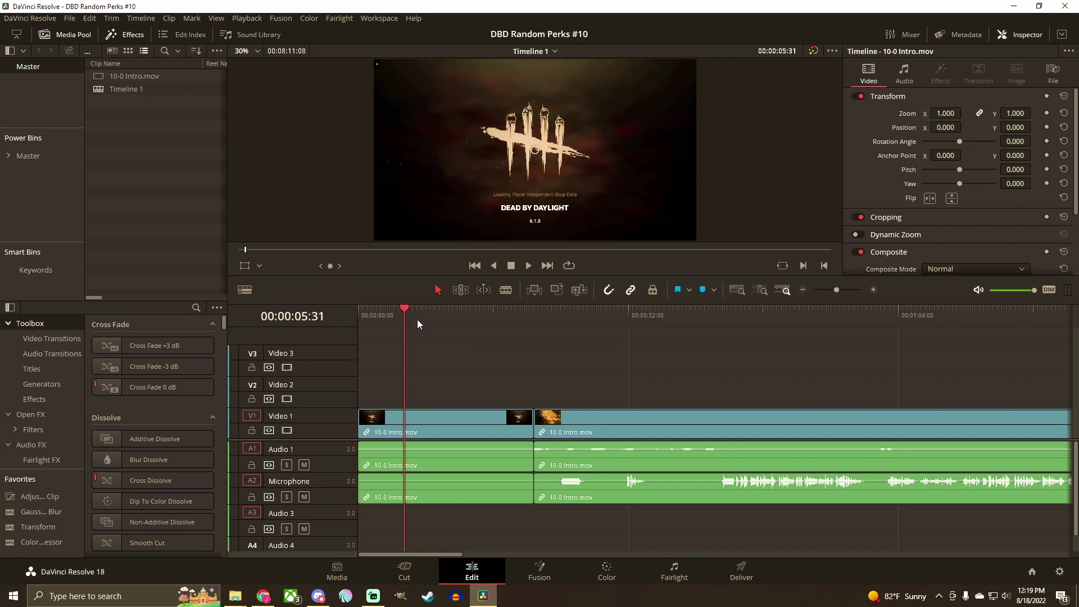
{"action": "key", "text": "m"}
{"action": "left_click", "coordinate": [443, 319]}
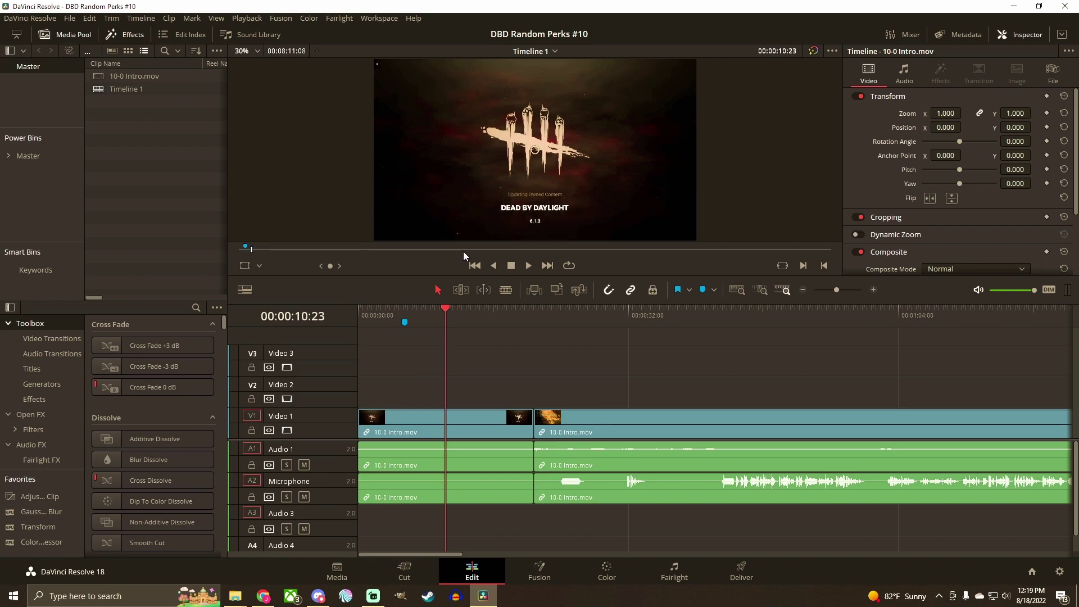
{"action": "key", "text": "m"}
{"action": "left_click", "coordinate": [504, 319]}
{"action": "key", "text": "m"}
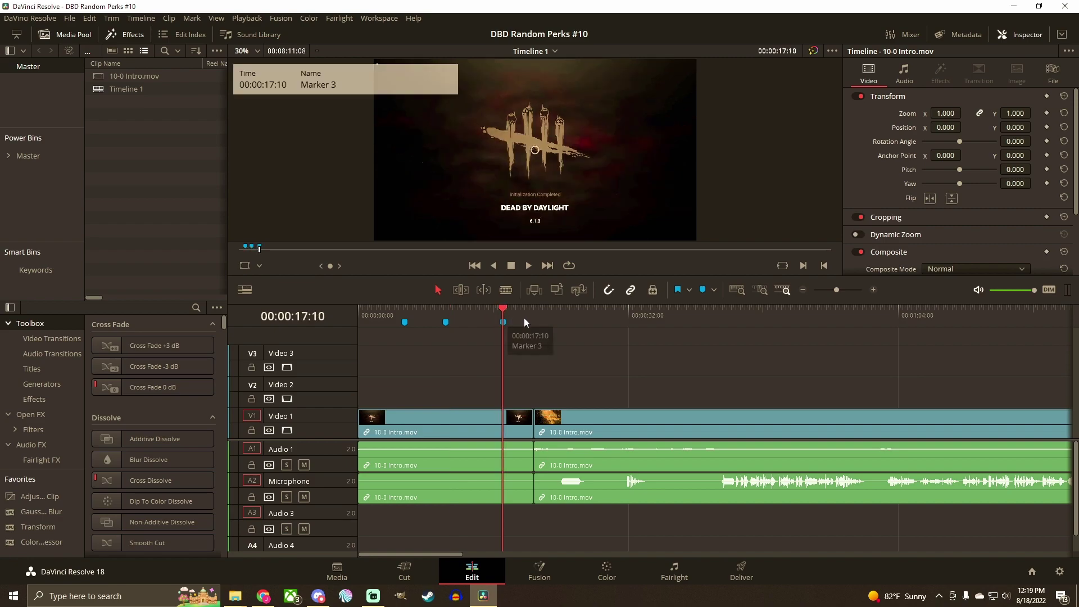
{"action": "left_click", "coordinate": [564, 319]}
{"action": "key", "text": "m"}
{"action": "left_click", "coordinate": [626, 320]}
{"action": "key", "text": "m"}
{"action": "left_click", "coordinate": [678, 316]}
{"action": "key", "text": "m"}
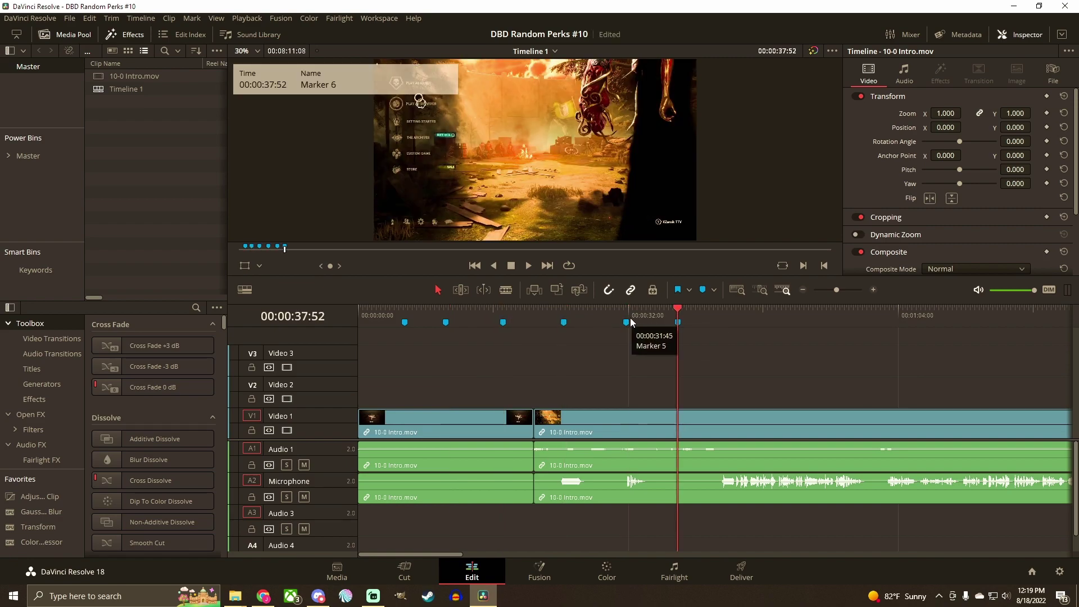
- Recolor the marker at 00:00:31:45 red and the marker at 00:00:17:10 yellow-green
{"action": "double_click", "coordinate": [627, 323]}
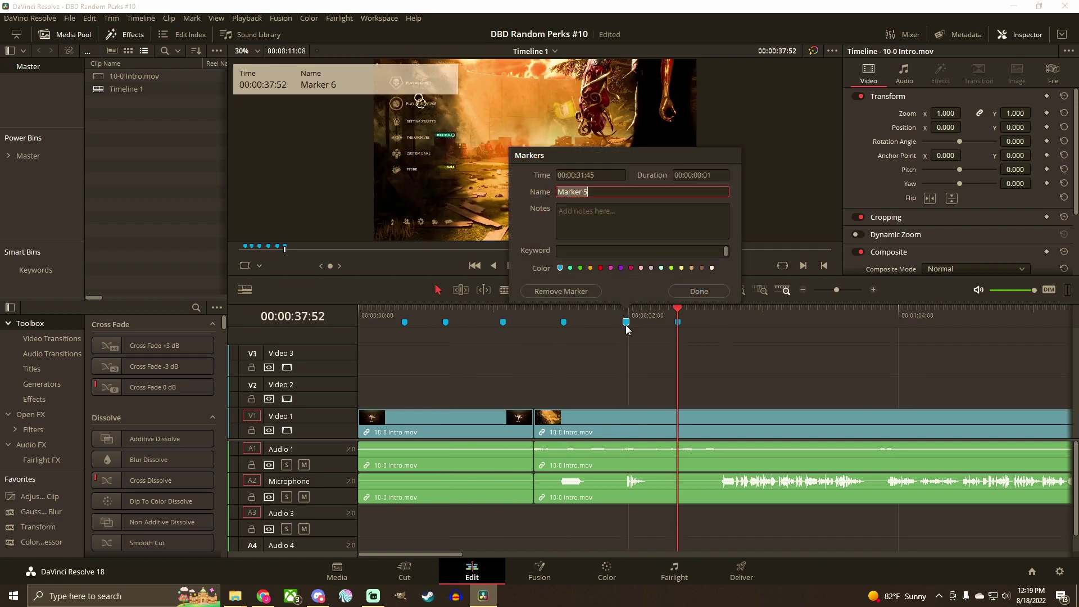
{"action": "left_click", "coordinate": [601, 268]}
{"action": "left_click", "coordinate": [503, 322]}
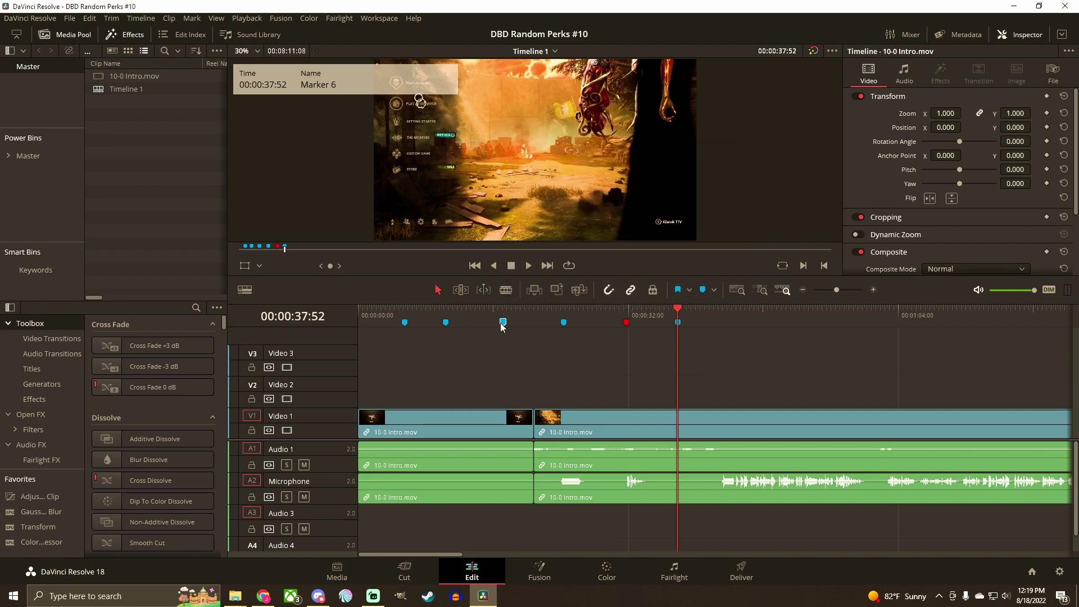
{"action": "double_click", "coordinate": [503, 322]}
{"action": "left_click", "coordinate": [548, 268]}
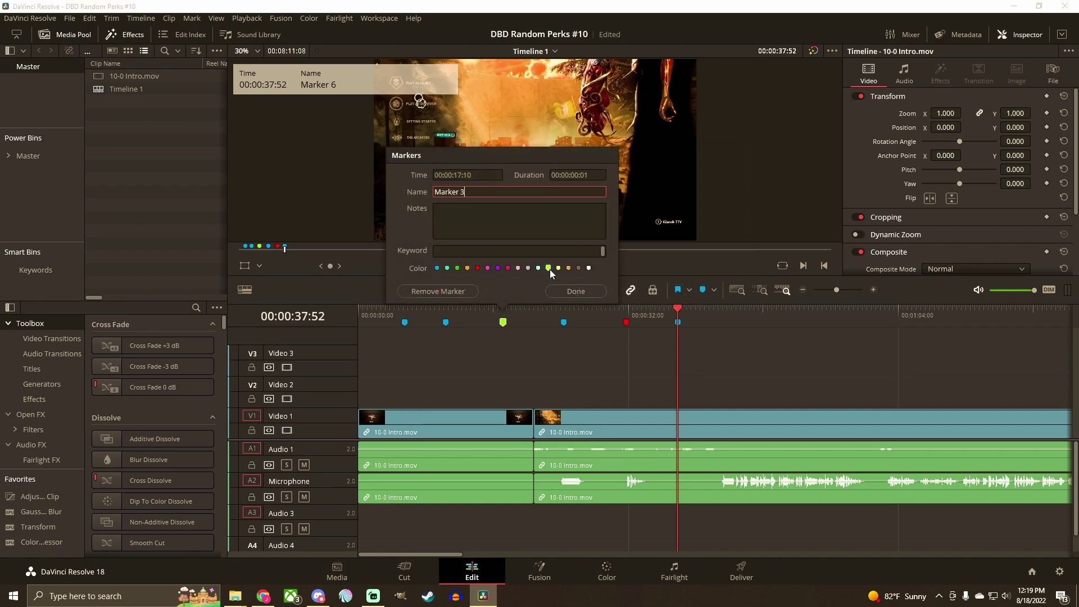
{"action": "left_click", "coordinate": [529, 324]}
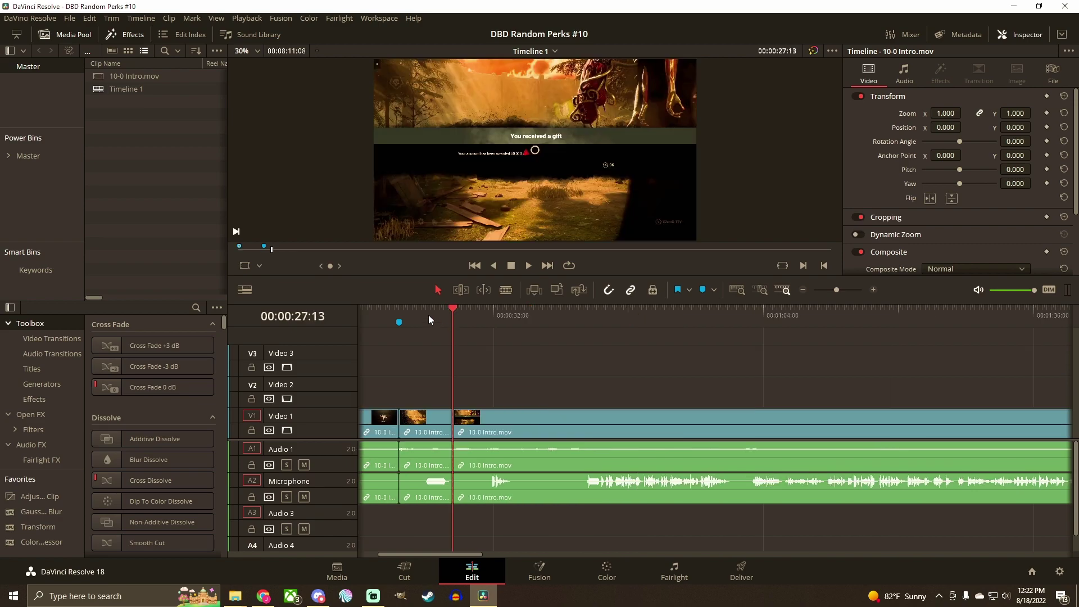
- Rename the marker at the start of the timeline as Intro
{"action": "left_click_drag", "start_coordinate": [410, 318], "coordinate": [452, 331]}
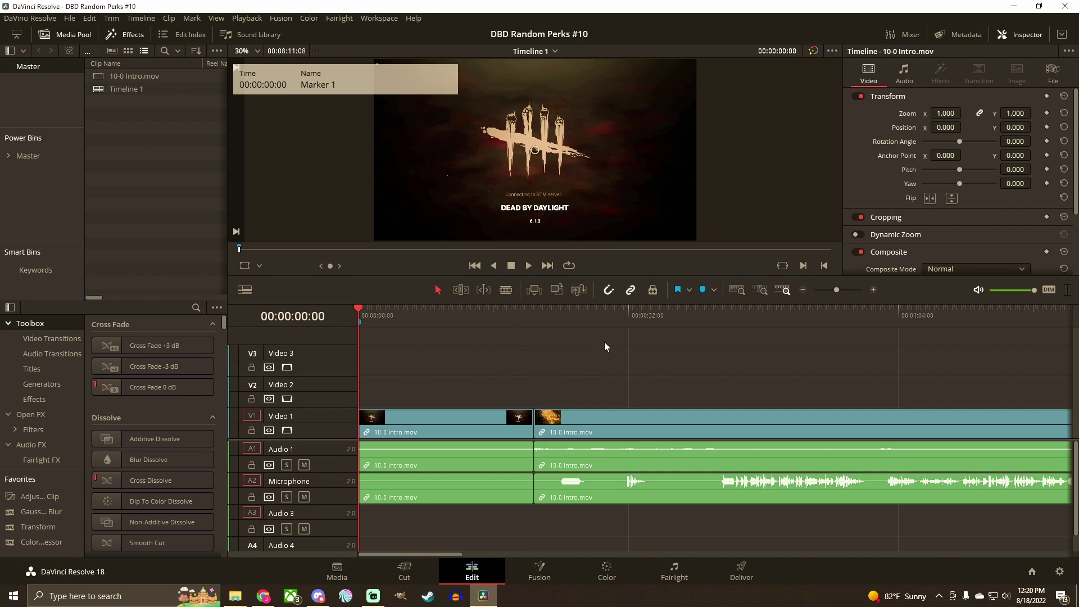
{"action": "key", "text": "m"}
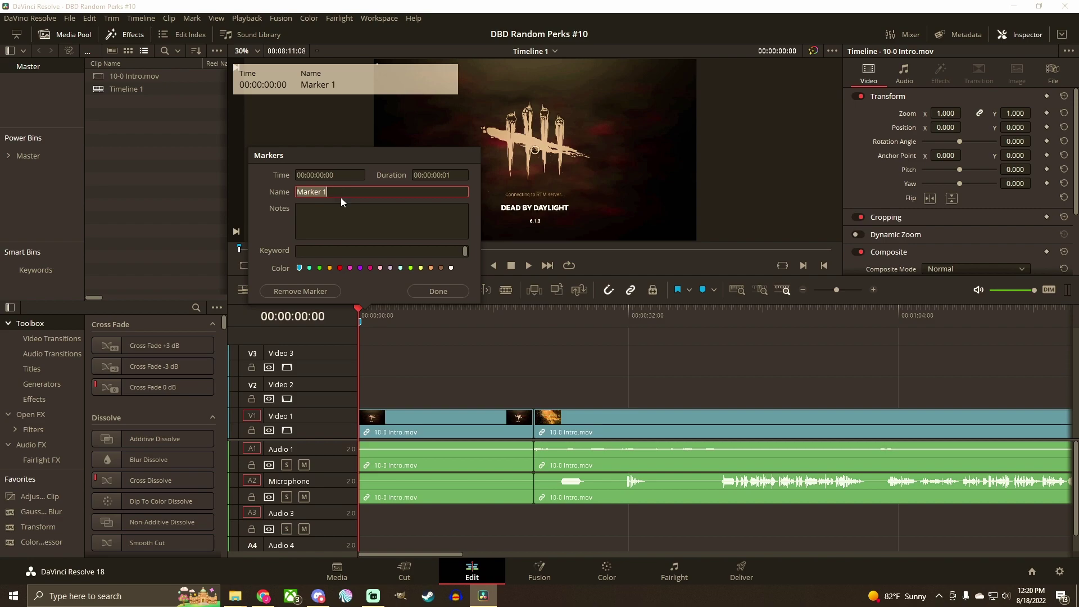
{"action": "type", "text": "Intro"}
{"action": "key", "text": "Return"}
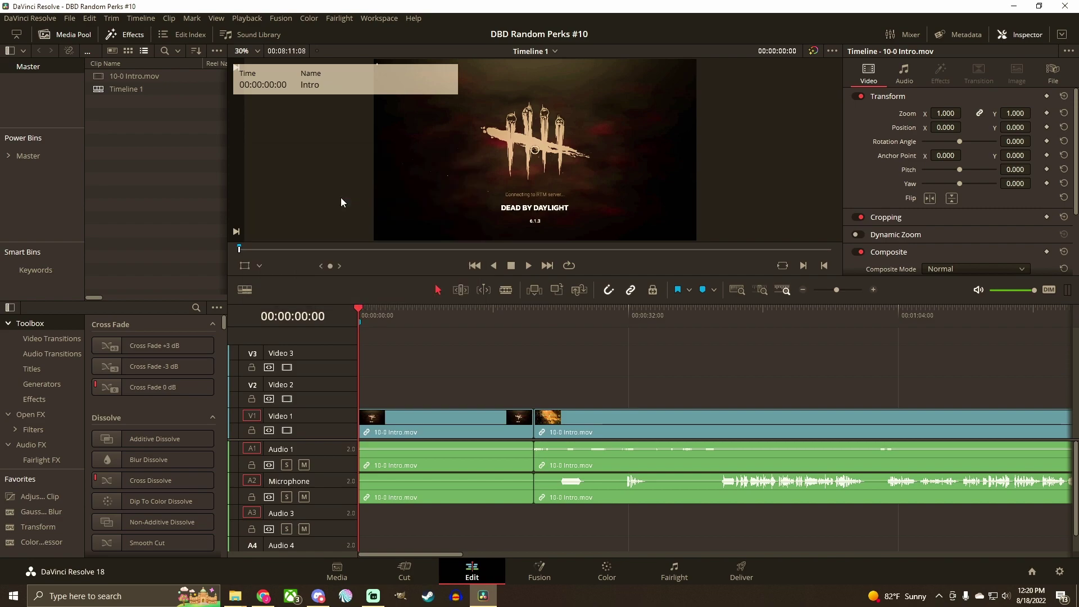
- Add two more timeline markers, at about 7 seconds and at 00:00:14:50
{"action": "left_click", "coordinate": [396, 320]}
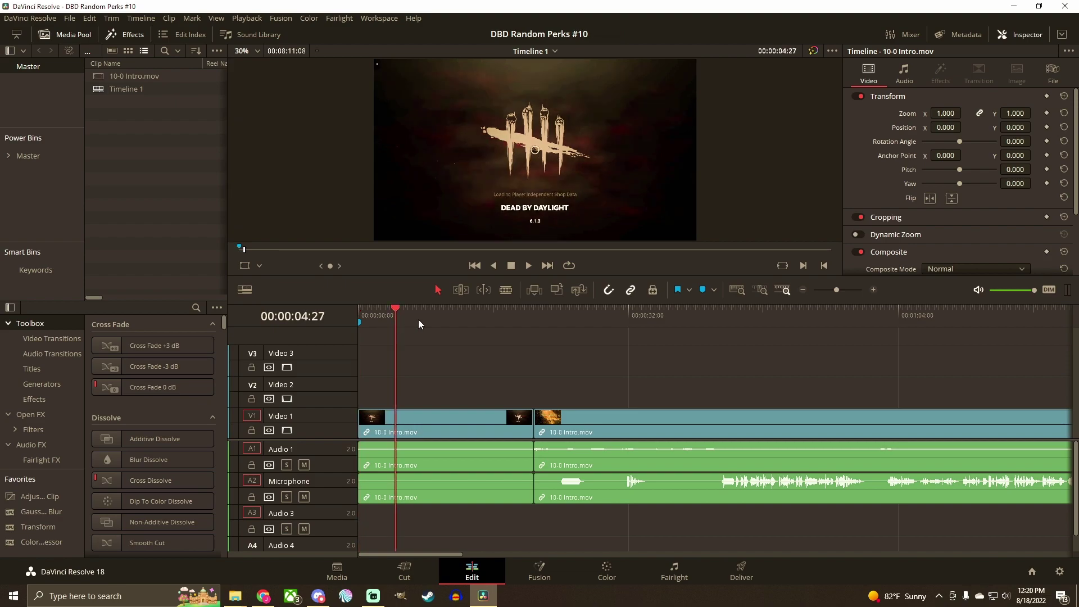
{"action": "left_click", "coordinate": [423, 321]}
{"action": "key", "text": "m"}
{"action": "left_click", "coordinate": [483, 324]}
{"action": "key", "text": "m"}
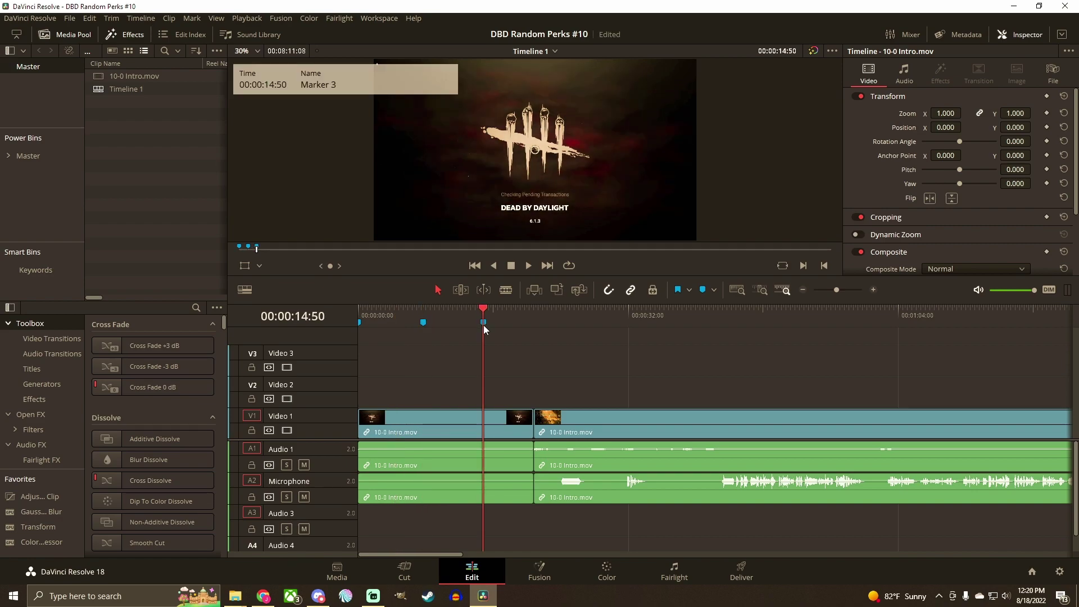
- Add the note "Speed up loading screen" to the Intro marker
{"action": "double_click", "coordinate": [360, 322]}
{"action": "type", "text": "Speed up loading screen"}
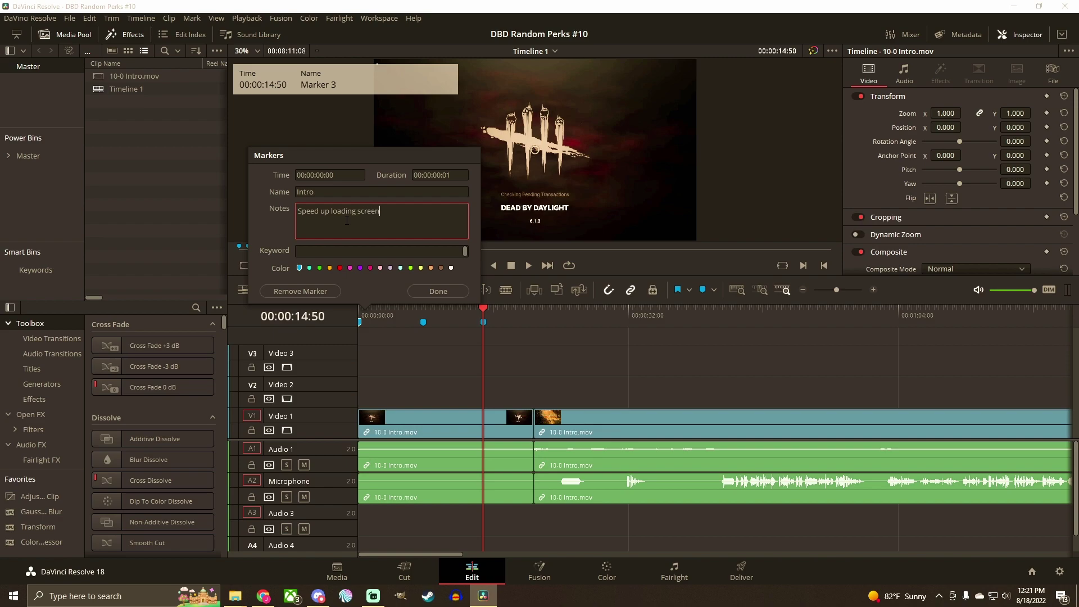
{"action": "left_click", "coordinate": [424, 296]}
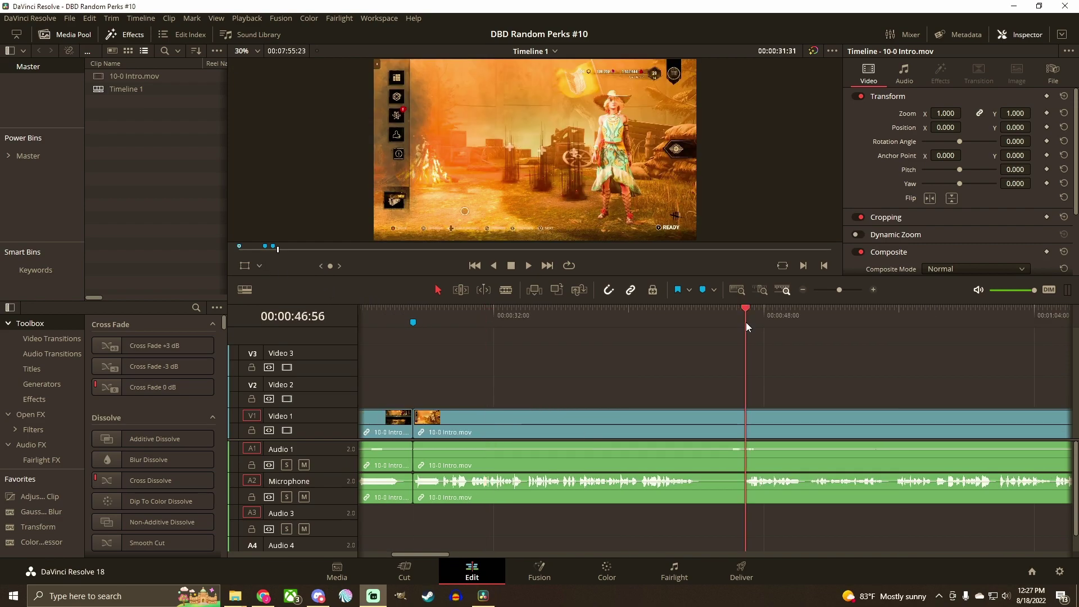
- Split the footage on both sides of the quiet stretch between about 44 and 47 seconds
{"action": "left_click_drag", "start_coordinate": [746, 322], "coordinate": [449, 366]}
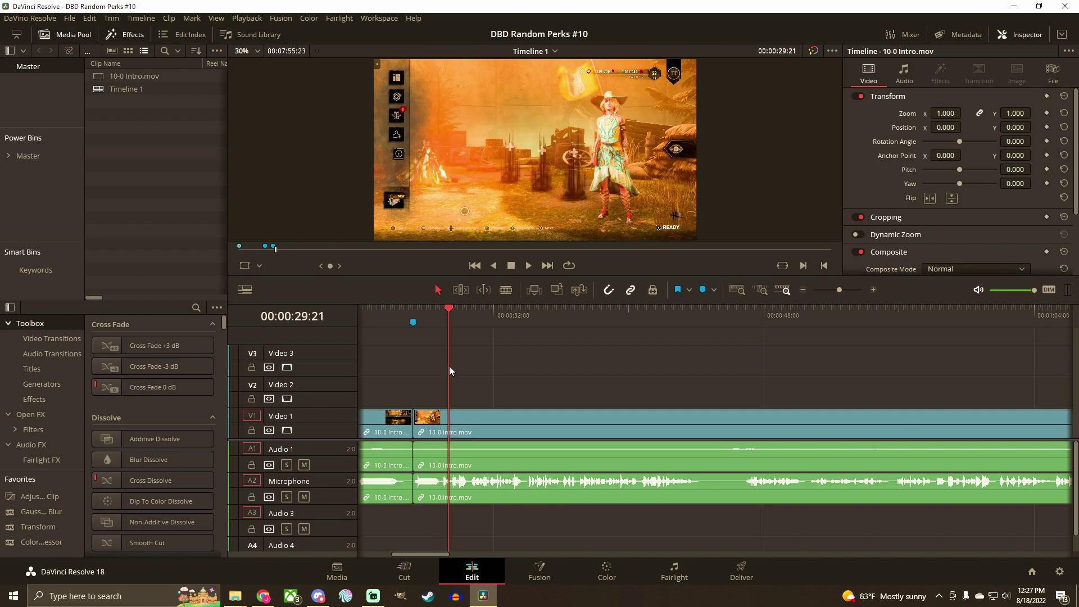
{"action": "key", "text": "space"}
{"action": "scroll", "coordinate": [624, 355], "scroll_direction": "right", "scroll_amount": 1}
{"action": "left_click", "coordinate": [664, 322]}
{"action": "key", "text": "ctrl+b"}
{"action": "left_click", "coordinate": [711, 319]}
{"action": "key", "text": "ctrl+b"}
{"action": "key", "text": "space"}
{"action": "scroll", "coordinate": [713, 505], "scroll_direction": "left", "scroll_amount": 1}
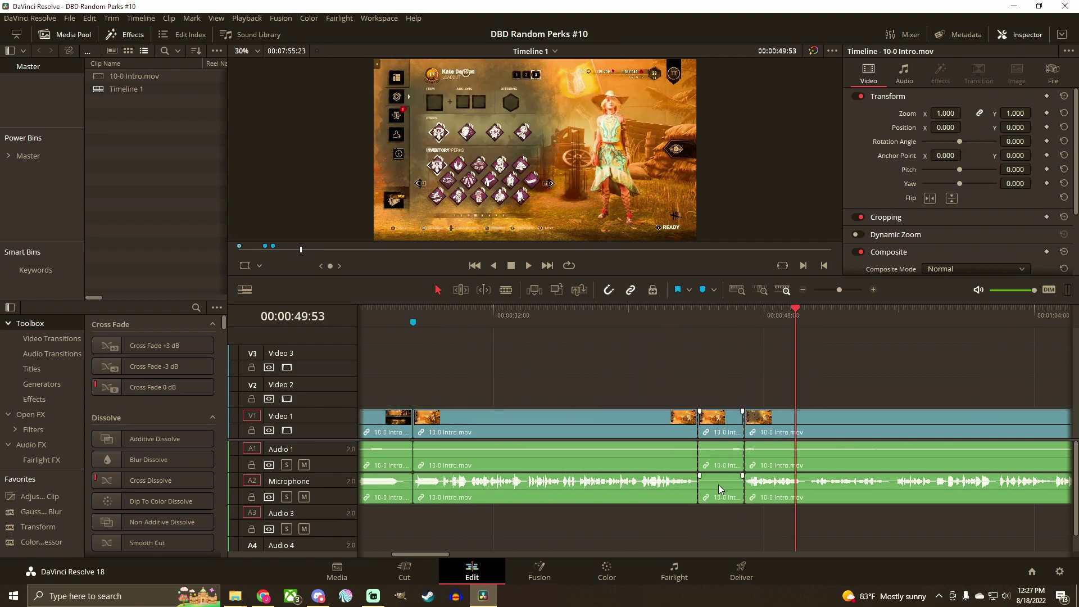
- Continue through the footage, splitting the clips at further quiet gaps in the microphone waveform
{"action": "scroll", "coordinate": [684, 337], "scroll_direction": "right", "scroll_amount": 6}
{"action": "left_click", "coordinate": [685, 315]}
{"action": "key", "text": "ctrl+b"}
{"action": "key", "text": "ctrl+equal"}
{"action": "key", "text": "space"}
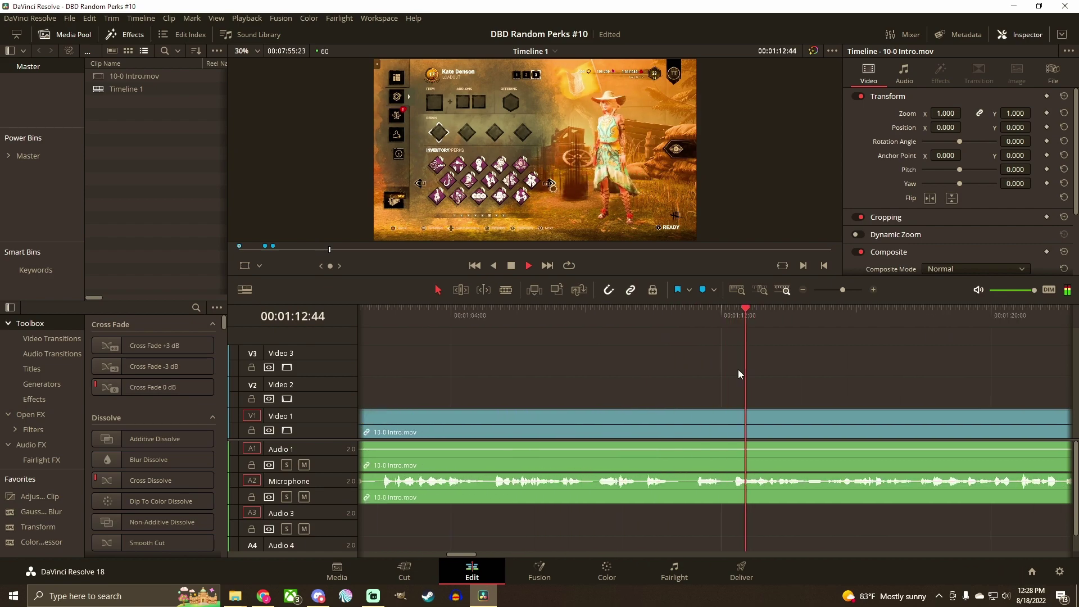
{"action": "left_click", "coordinate": [716, 322]}
{"action": "key", "text": "ctrl+b"}
{"action": "left_click", "coordinate": [752, 319]}
{"action": "key", "text": "ctrl+b"}
{"action": "key", "text": "space"}
{"action": "key", "text": "ctrl+minus"}
{"action": "left_click", "coordinate": [748, 319]}
{"action": "key", "text": "ctrl+b"}
{"action": "left_click", "coordinate": [664, 319]}
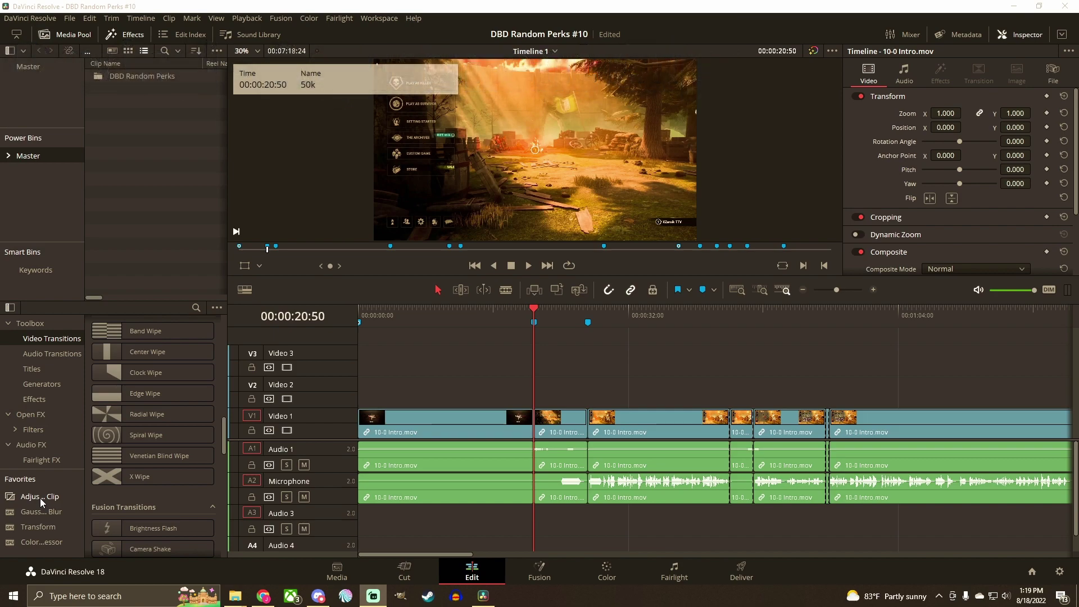
- Search the effects library for "adjus" and show the matches in the Effects category
{"action": "left_click", "coordinate": [49, 326]}
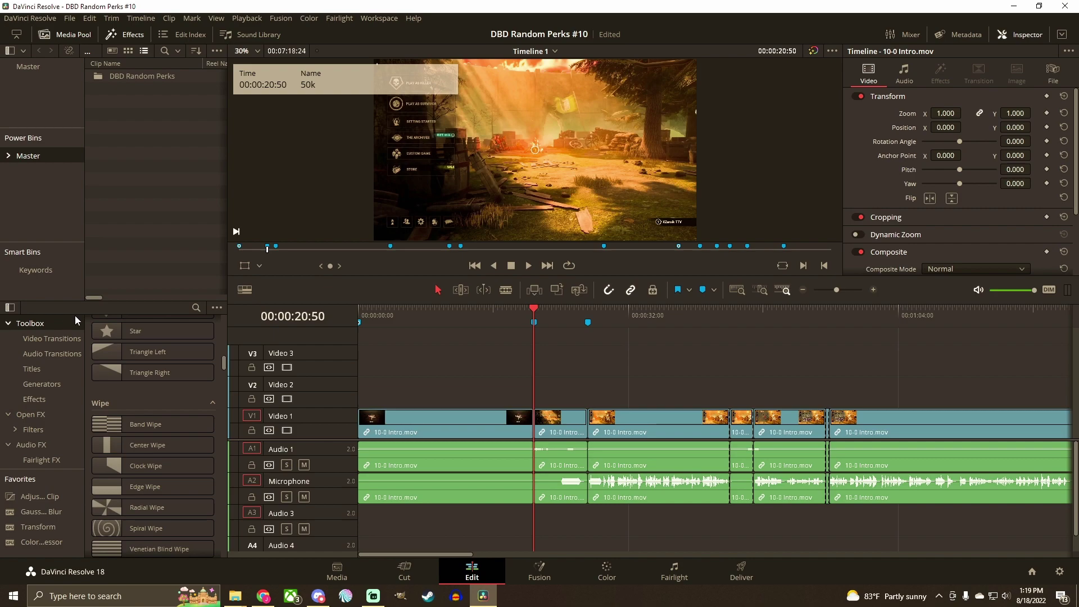
{"action": "left_click", "coordinate": [196, 308]}
{"action": "type", "text": "adjus"}
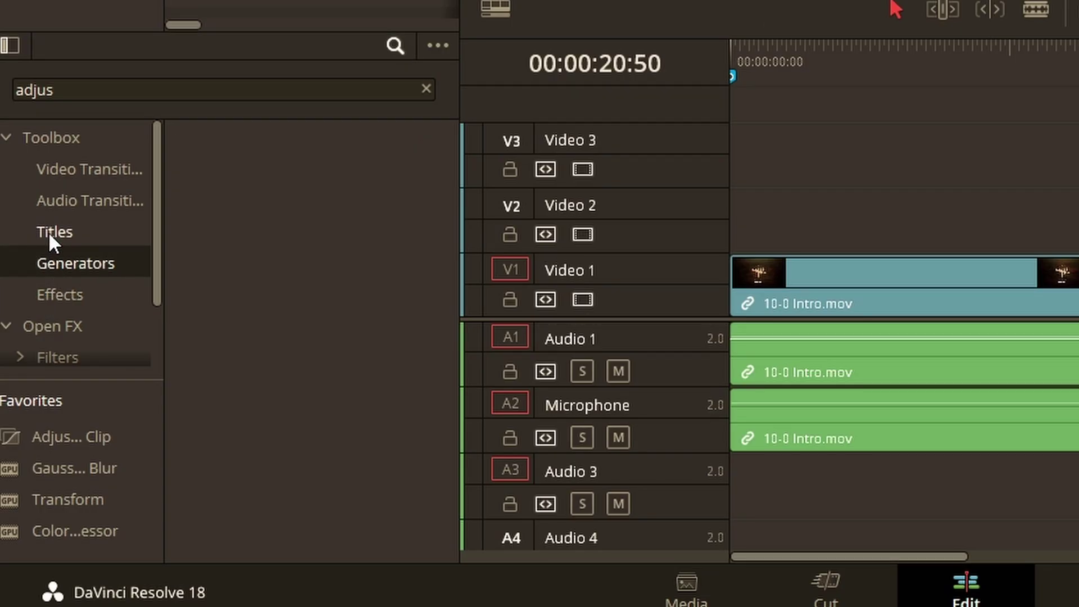
{"action": "left_click", "coordinate": [37, 383]}
{"action": "left_click", "coordinate": [68, 293]}
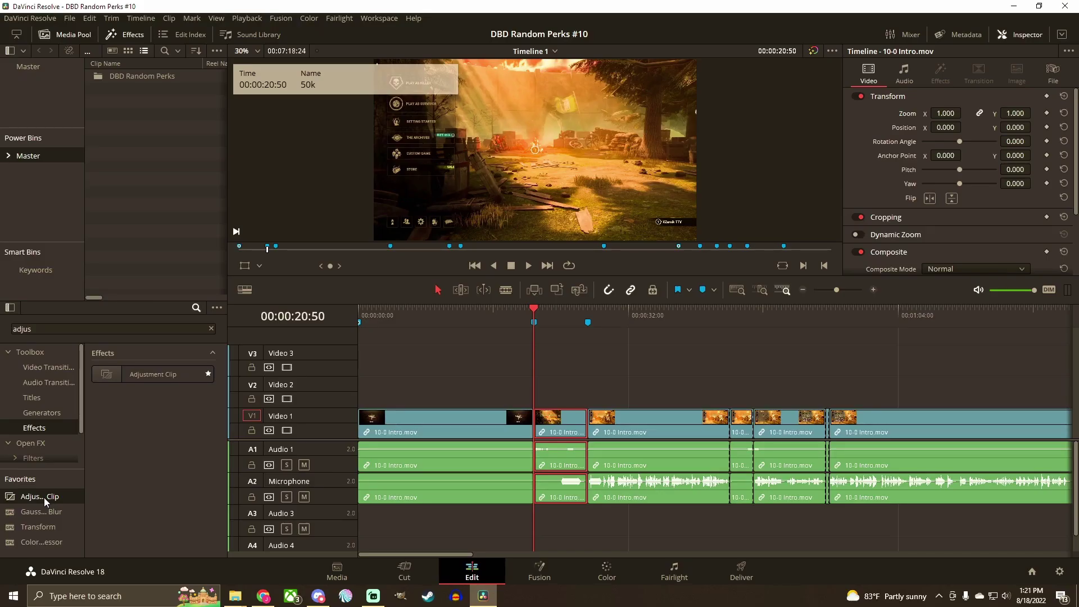
- Place an Adjustment Clip on Video 2 over the footage between the 50k and Intro talking markers
{"action": "left_click_drag", "start_coordinate": [79, 439], "coordinate": [808, 272]}
{"action": "left_click_drag", "start_coordinate": [396, 421], "coordinate": [551, 393]}
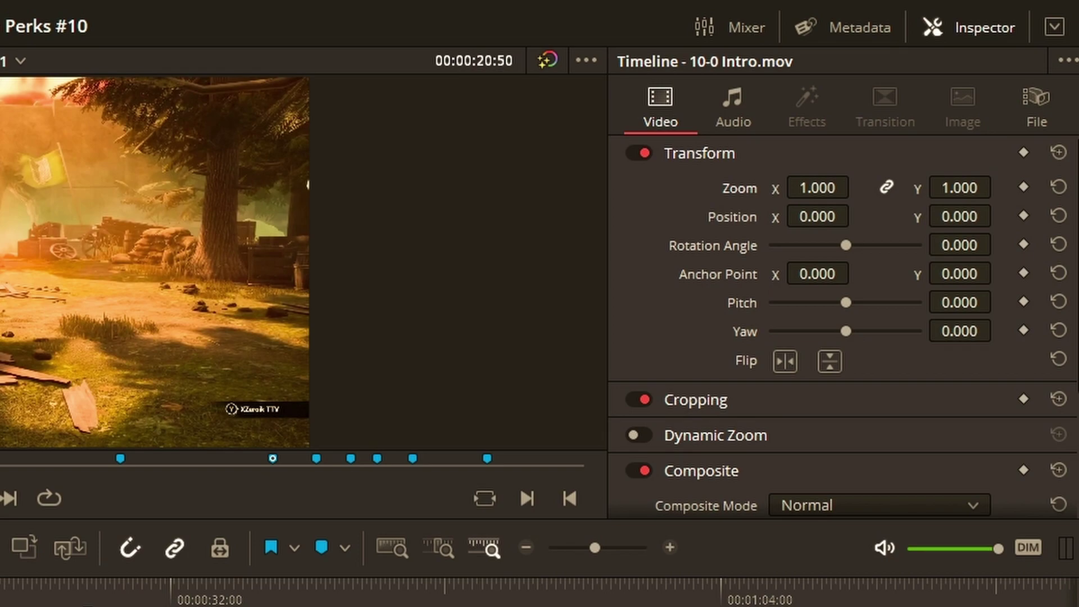
{"action": "left_click", "coordinate": [22, 606]}
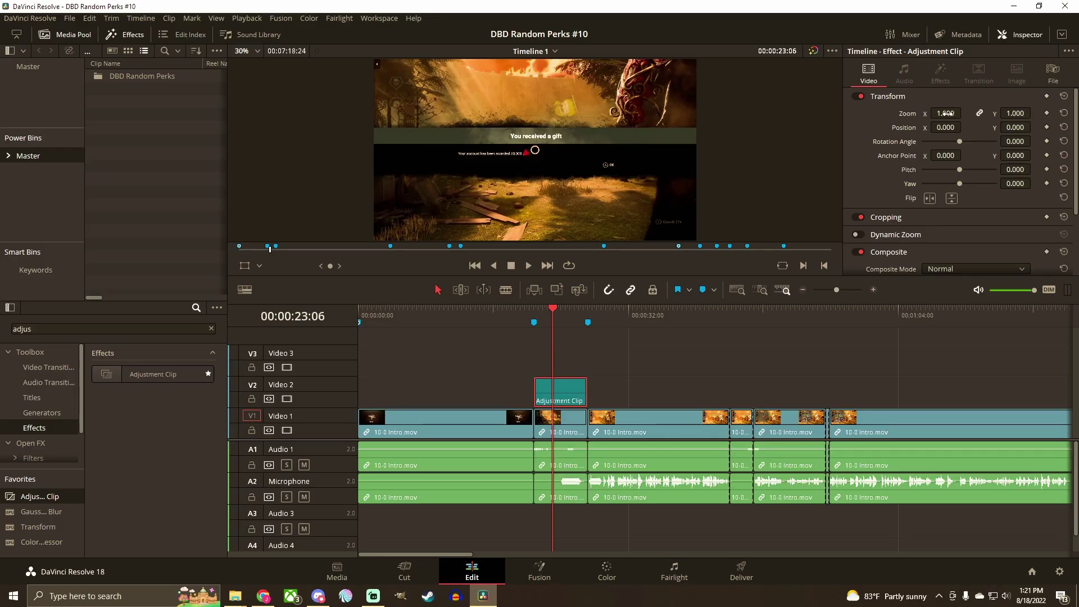
- Set the adjustment clip's zoom to 1.800 on both axes and play back the start of the clip
{"action": "left_click_drag", "start_coordinate": [946, 113], "coordinate": [974, 113]}
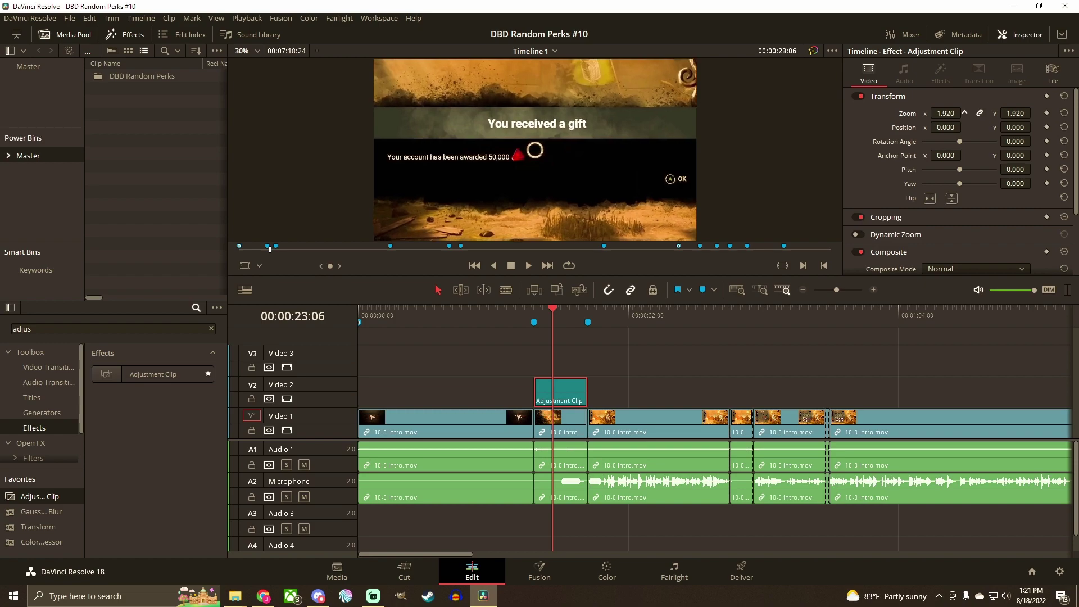
{"action": "left_click", "coordinate": [555, 310]}
{"action": "left_click_drag", "start_coordinate": [552, 310], "coordinate": [511, 322]}
{"action": "key", "text": "space"}
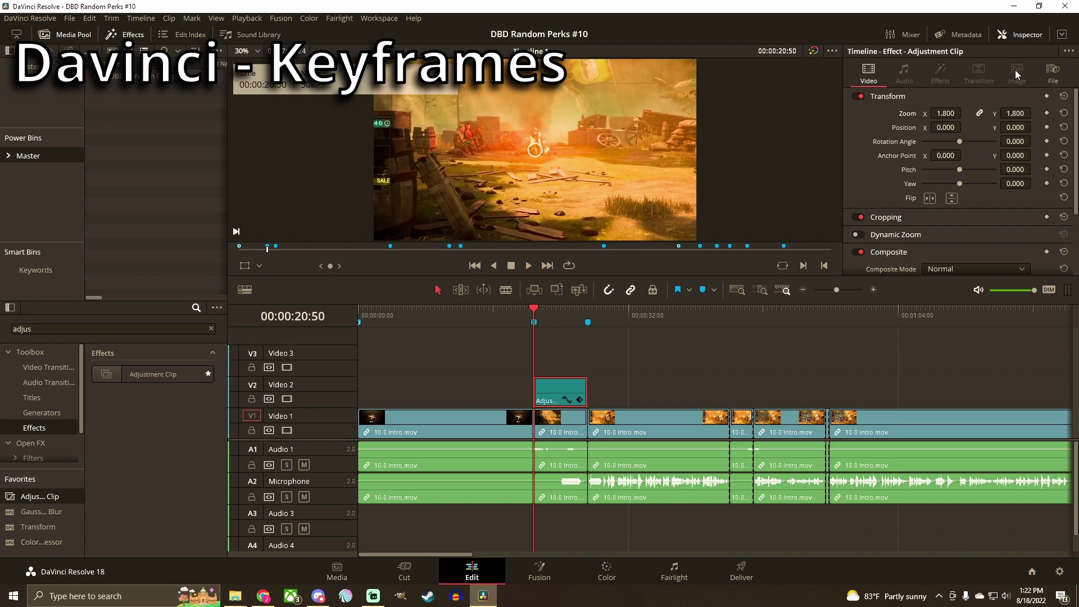
- Add keyframes for all Transform properties at the adjustment clip's start, 00:00:20:50
{"action": "left_click", "coordinate": [1016, 36]}
{"action": "left_click", "coordinate": [1010, 35]}
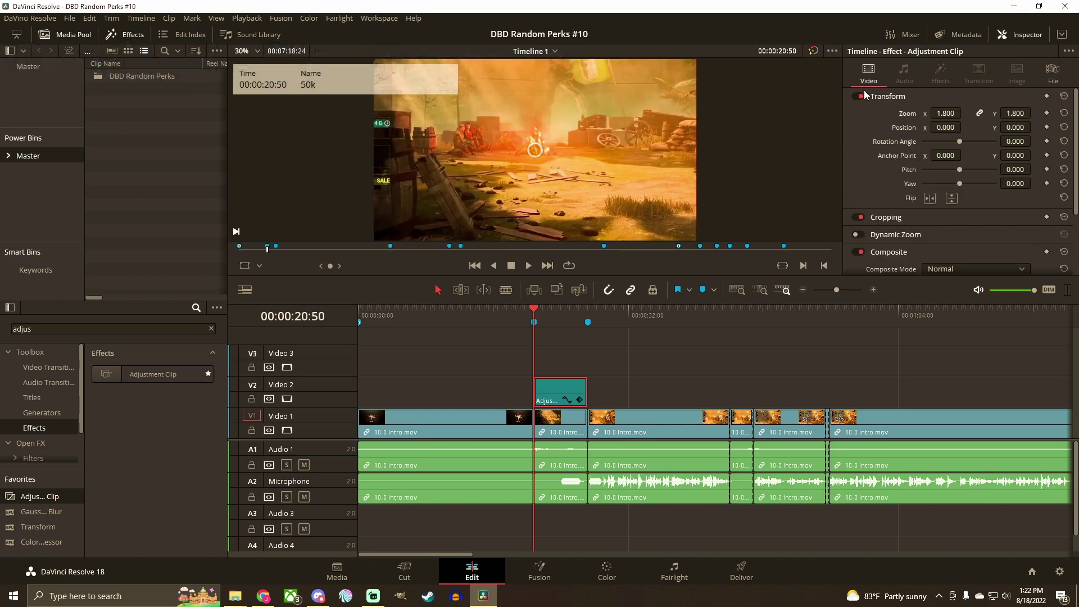
{"action": "left_click", "coordinate": [1048, 96]}
- Compare the frames around the Intro talking marker to locate the adjustment clip's last frame at 00:00:27:12
{"action": "left_click", "coordinate": [587, 313]}
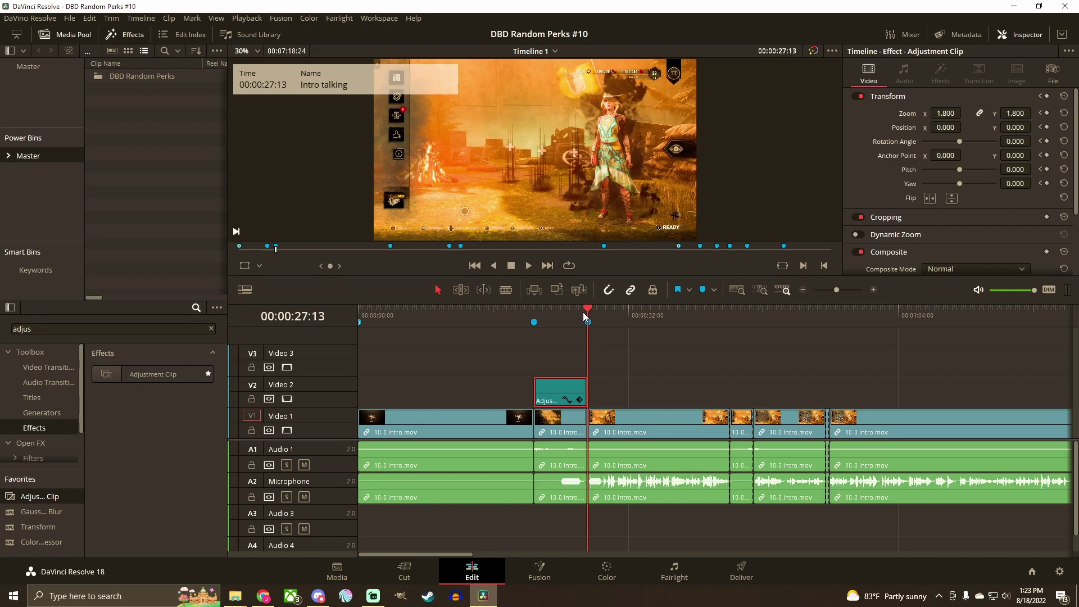
{"action": "key", "text": "Left"}
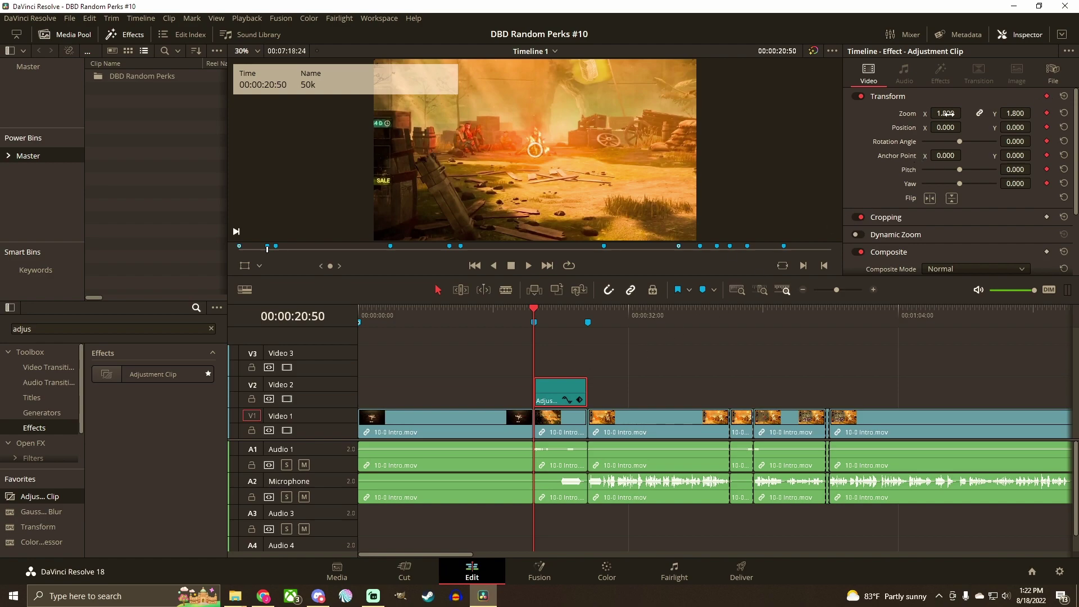
{"action": "left_click", "coordinate": [583, 315]}
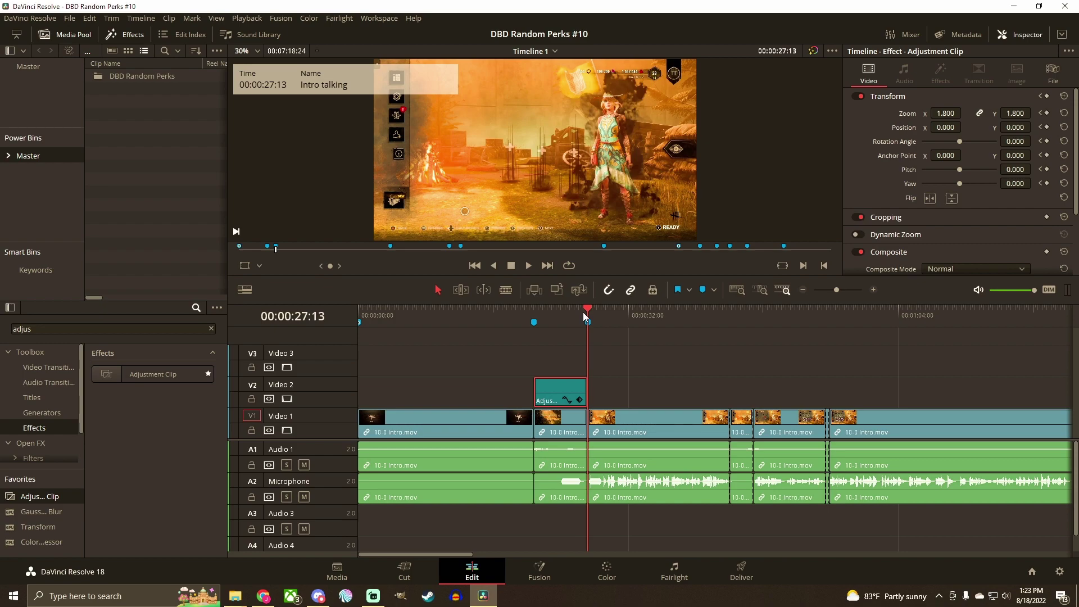
{"action": "key", "text": "Left"}
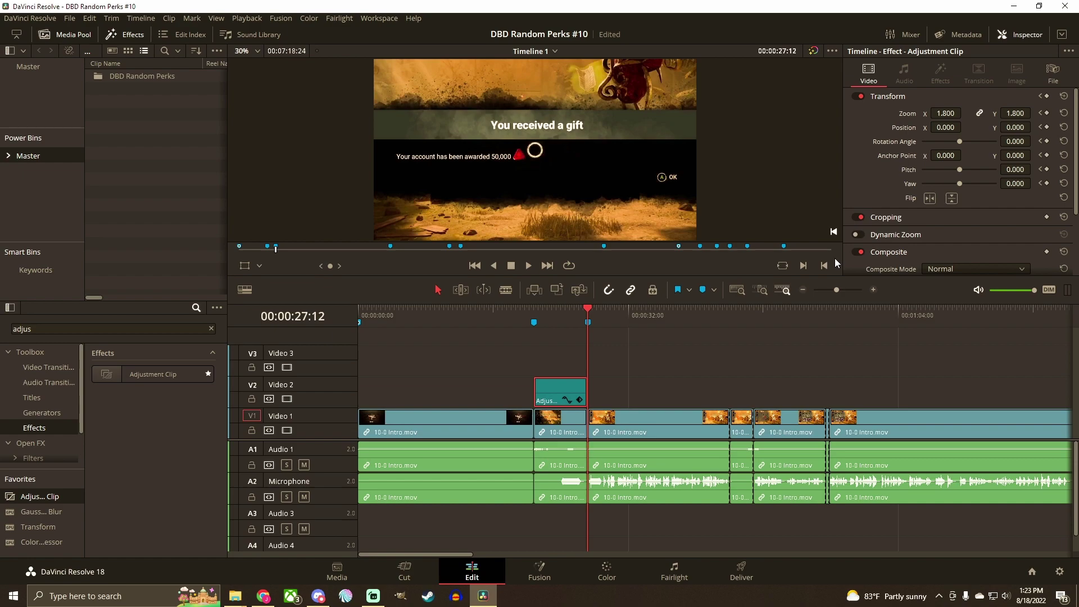
{"action": "key", "text": "Right"}
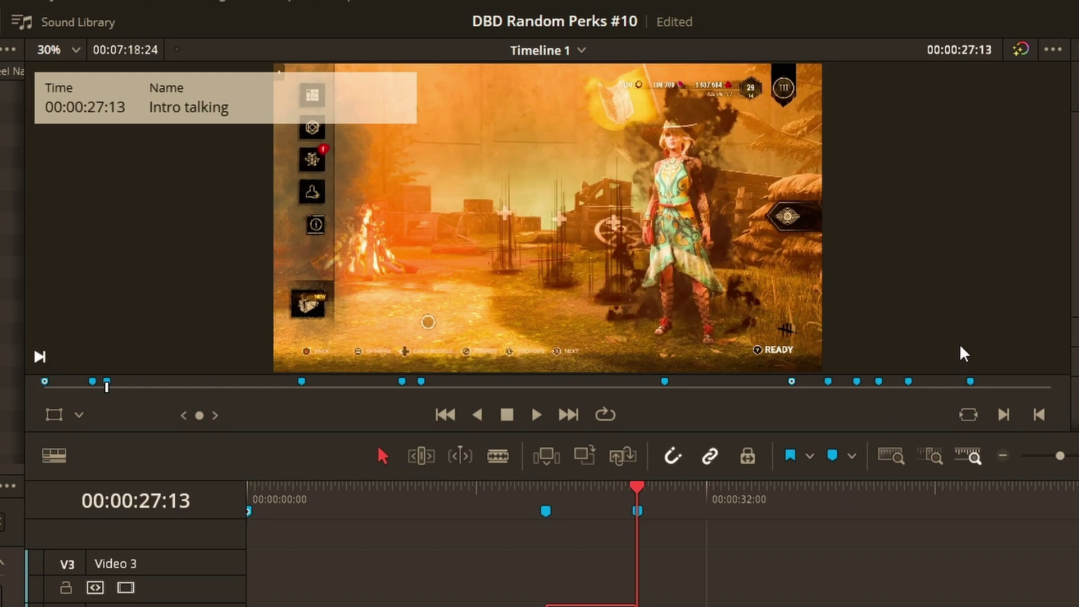
{"action": "key", "text": "Left"}
{"action": "key", "text": "Right"}
{"action": "key", "text": "Left"}
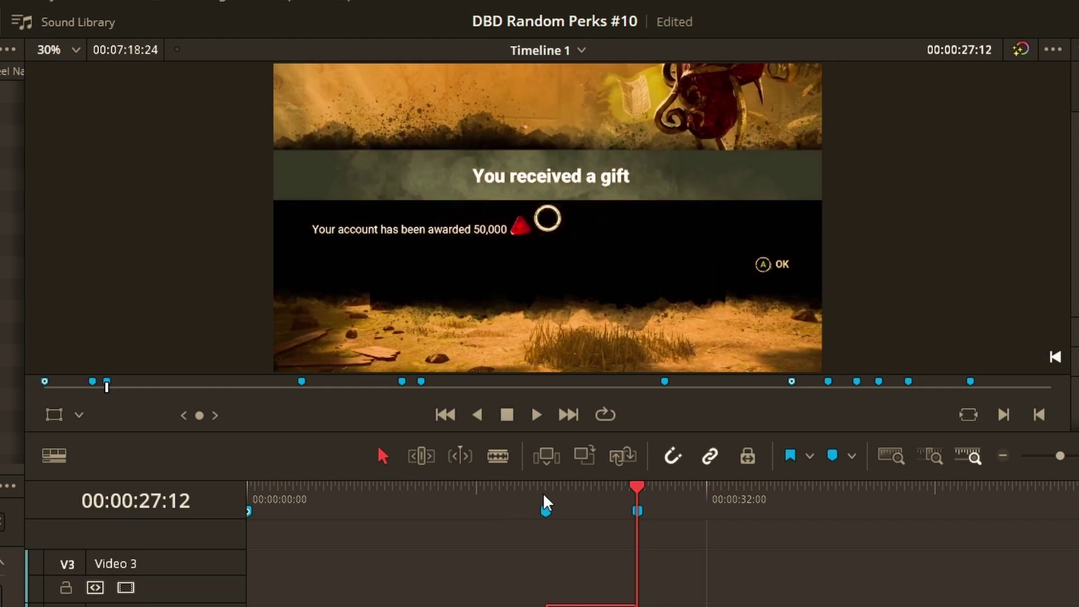
{"action": "left_click", "coordinate": [546, 510]}
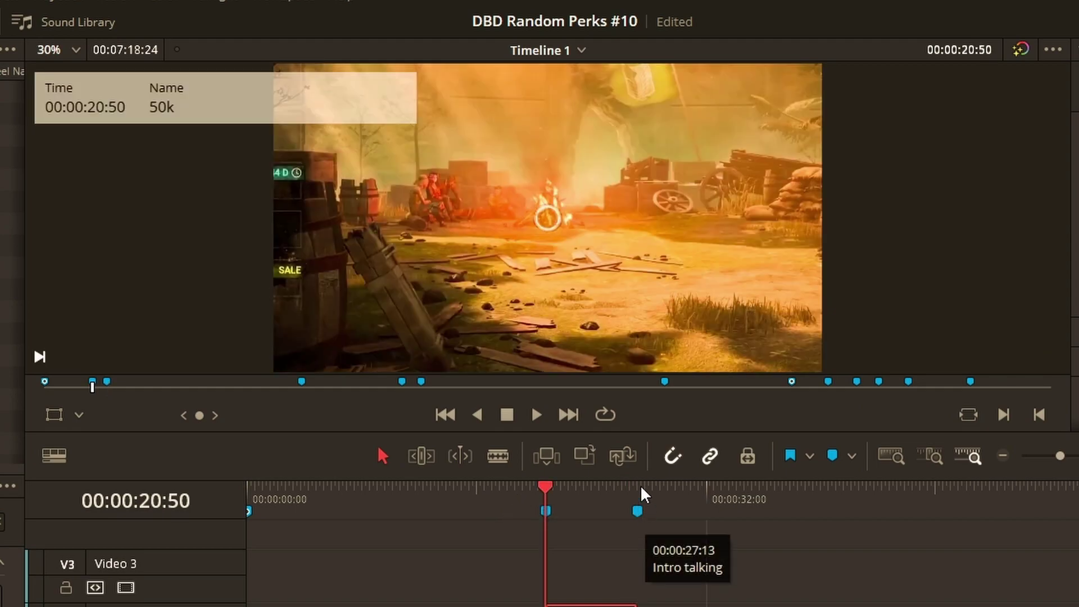
{"action": "left_click", "coordinate": [637, 510]}
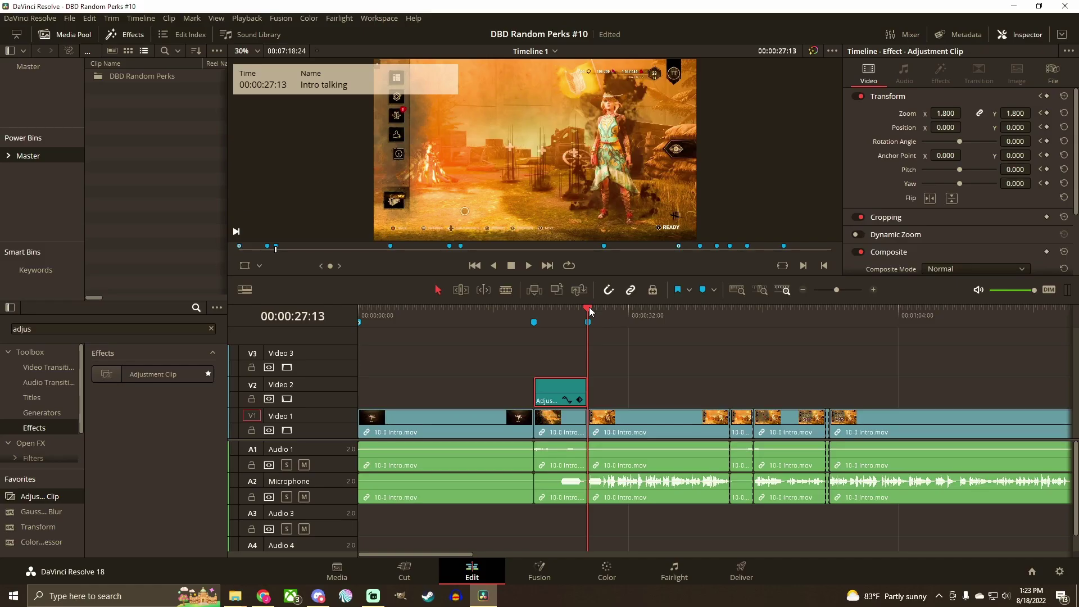
{"action": "key", "text": "Left"}
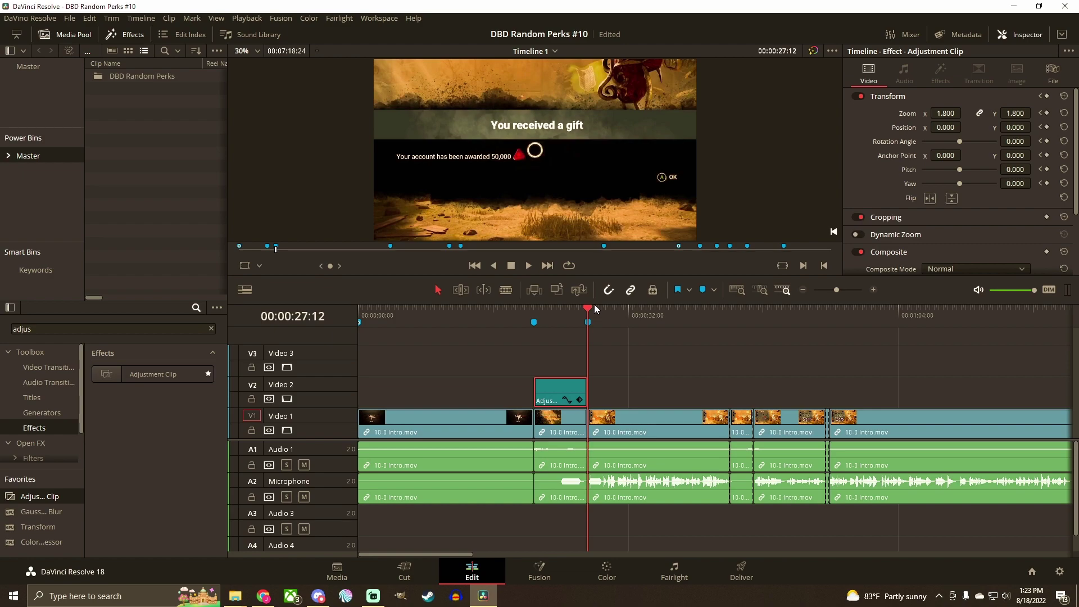
- Set the adjustment clip's zoom to 2.000 at its last frame, 00:00:27:12
{"action": "left_click", "coordinate": [1041, 99]}
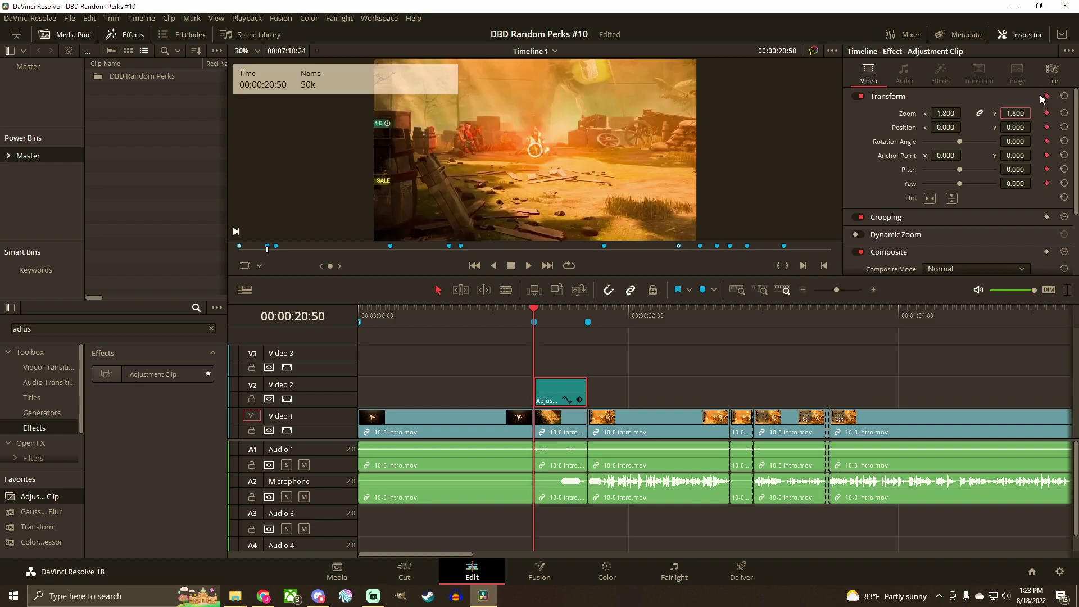
{"action": "left_click", "coordinate": [588, 319]}
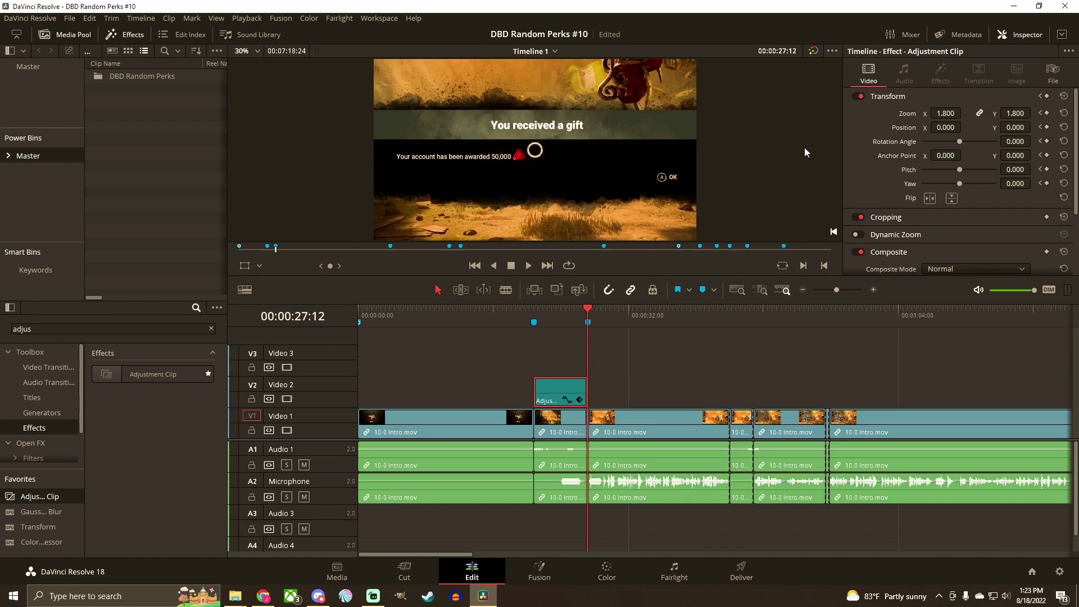
{"action": "left_click_drag", "start_coordinate": [945, 113], "coordinate": [957, 113]}
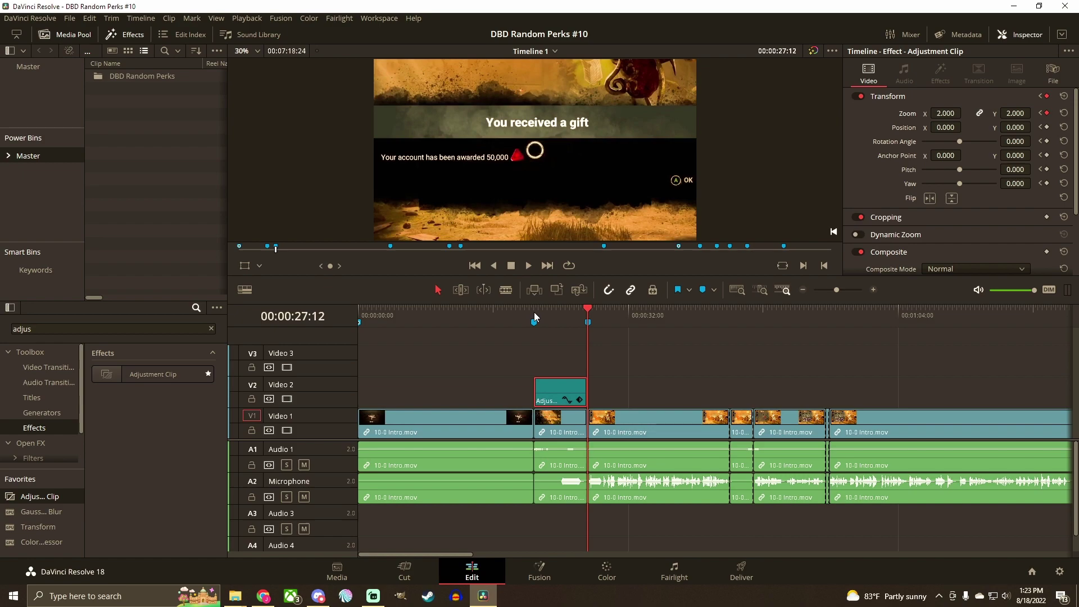
- Review the gradual zoom between the adjustment clip's first and last keyframes, jumping from one keyframe to the other
{"action": "left_click", "coordinate": [588, 323]}
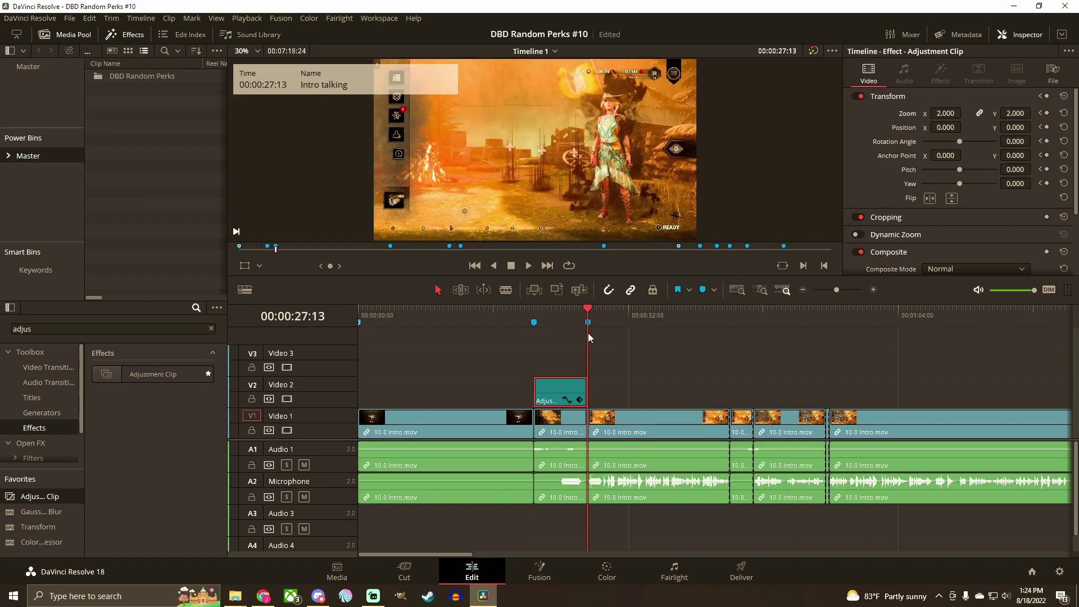
{"action": "key", "text": "Left"}
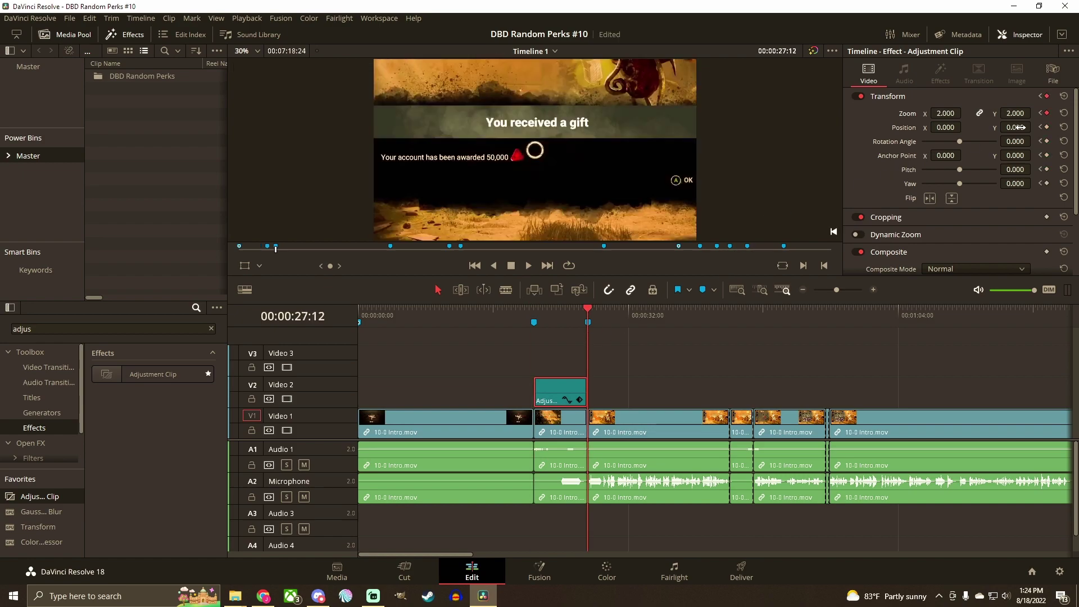
{"action": "left_click_drag", "start_coordinate": [565, 316], "coordinate": [555, 316]}
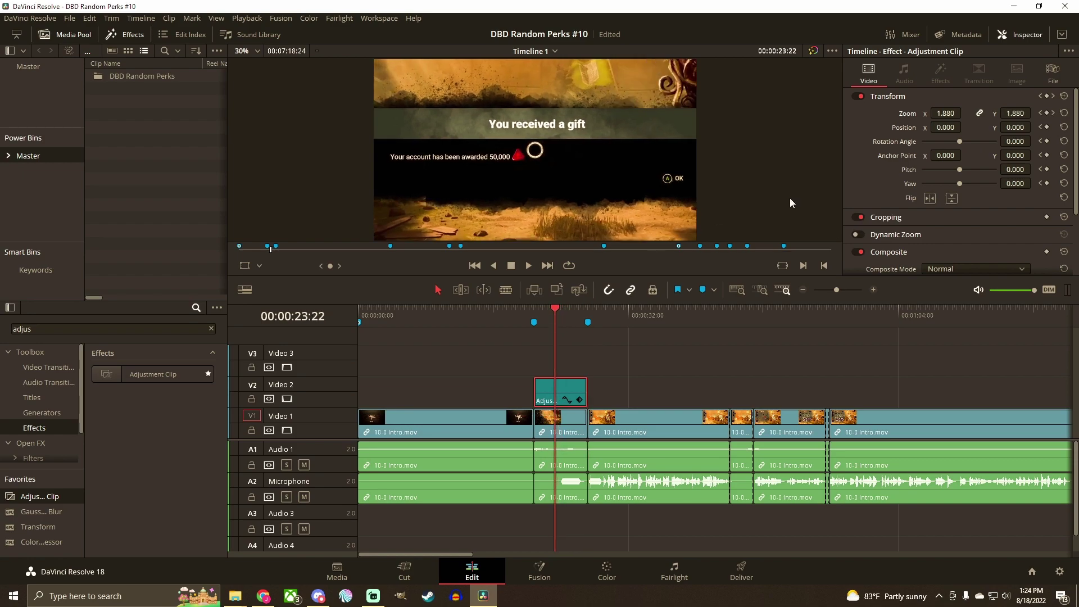
{"action": "left_click", "coordinate": [1041, 98]}
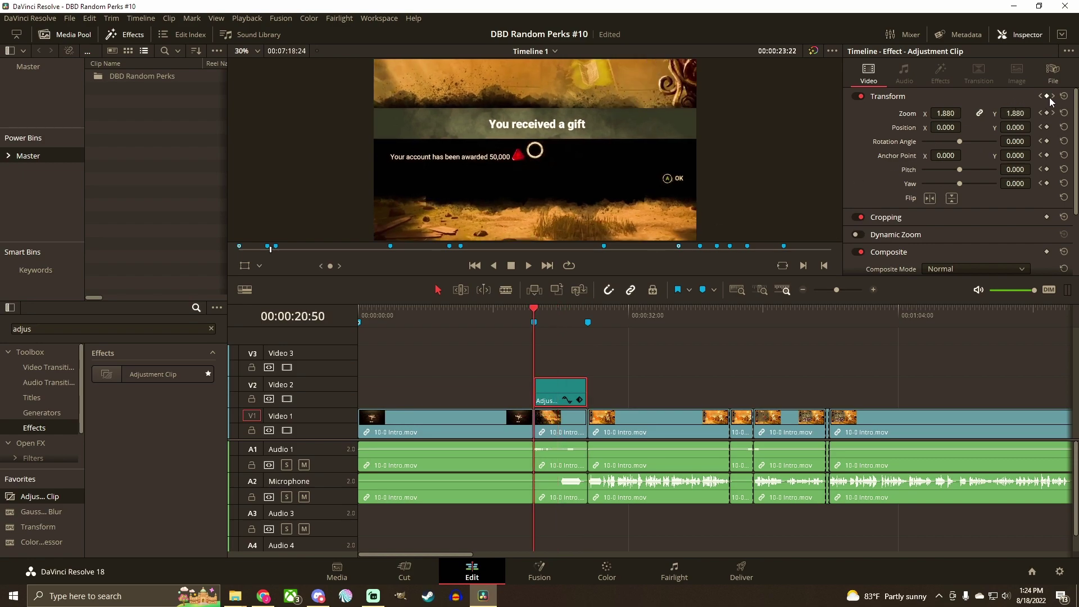
{"action": "left_click", "coordinate": [1054, 98]}
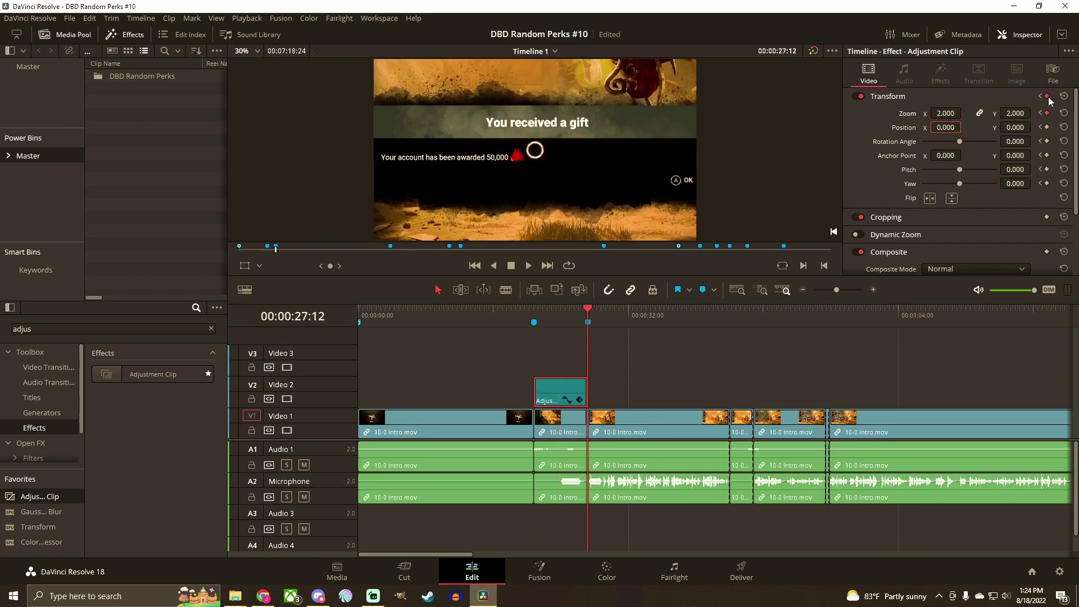
{"action": "left_click", "coordinate": [948, 99]}
{"action": "left_click", "coordinate": [952, 97]}
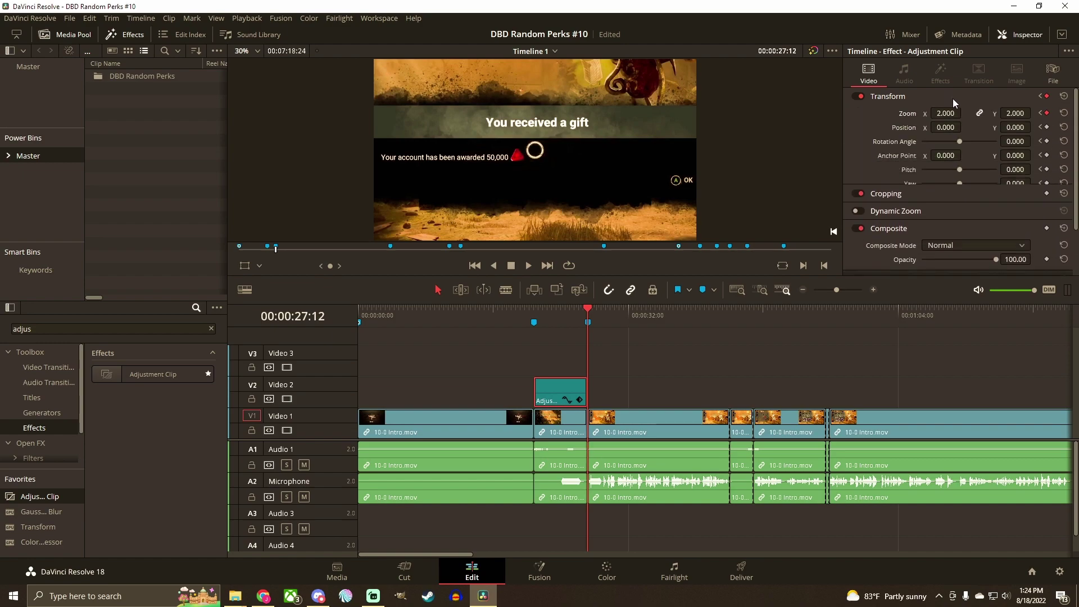
- Raise the zoom at the adjustment clip's last keyframe to 3.000 and play back the animation from the start
{"action": "left_click_drag", "start_coordinate": [950, 113], "coordinate": [964, 113]}
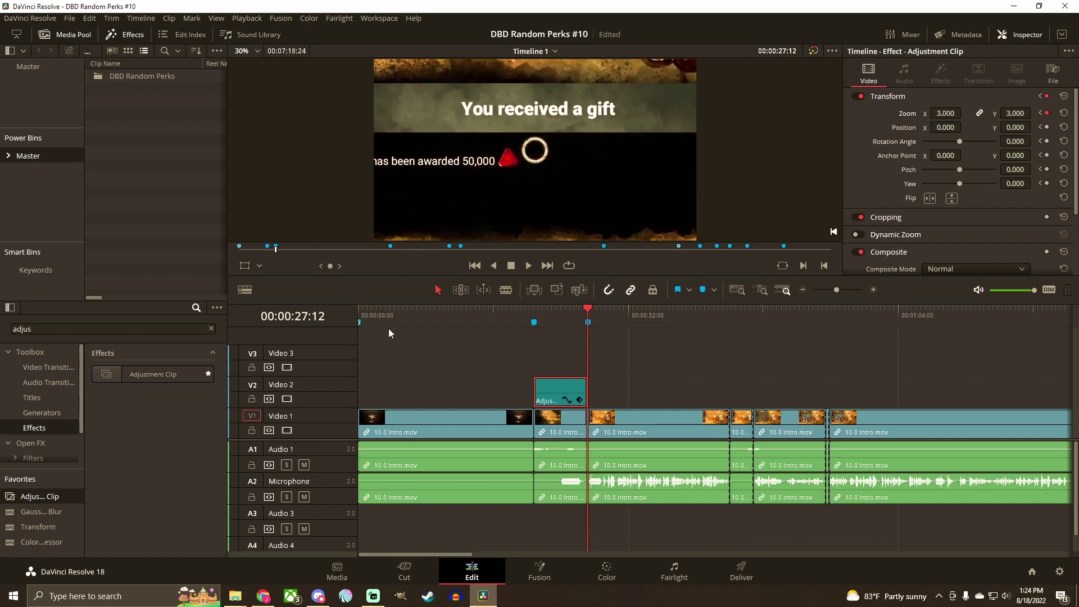
{"action": "left_click", "coordinate": [534, 308]}
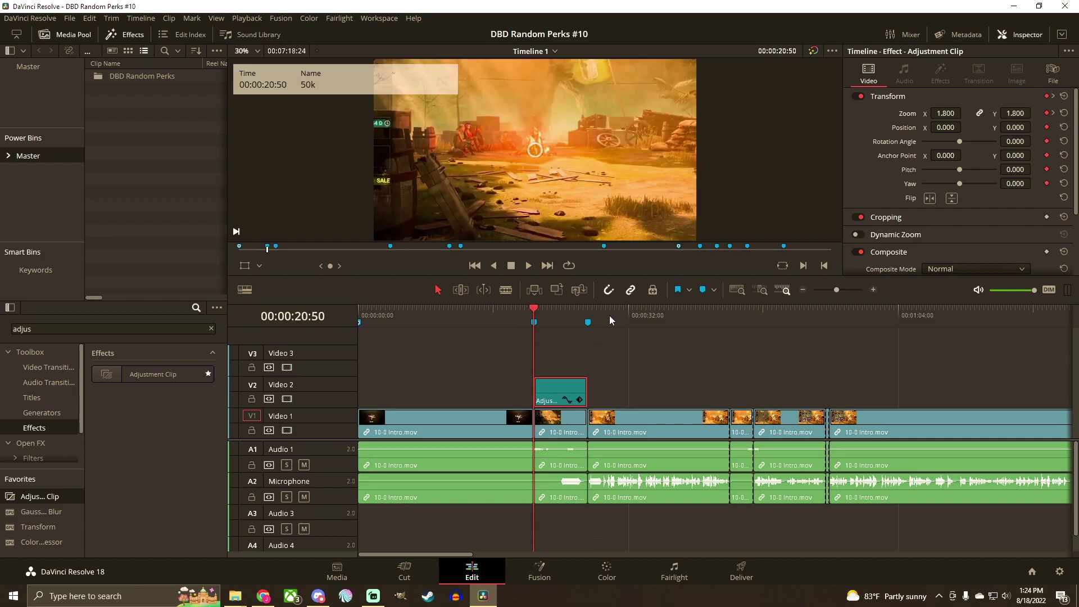
{"action": "key", "text": "space"}
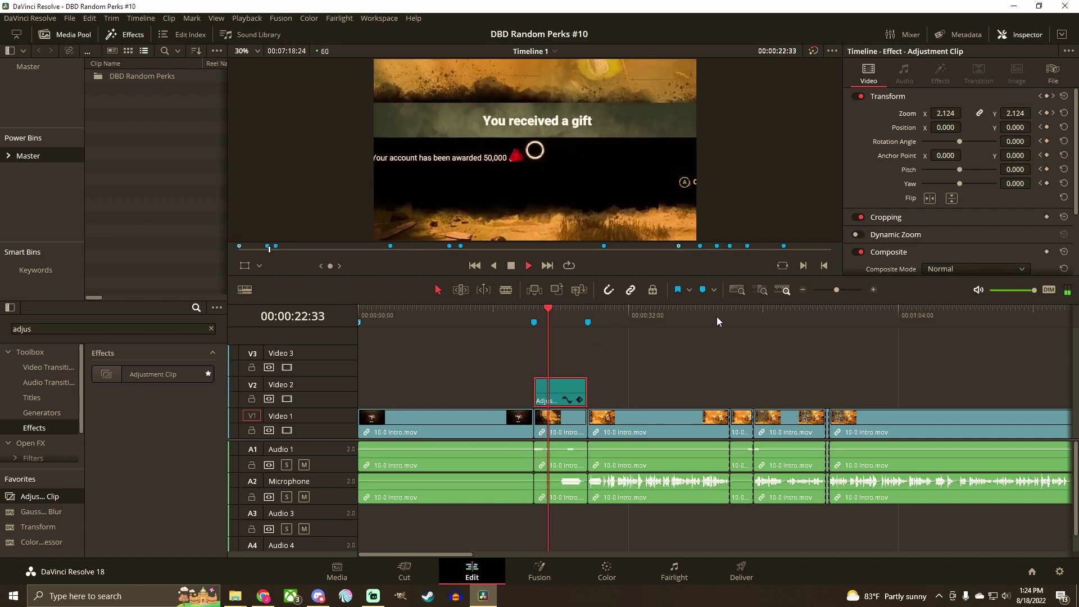
{"action": "key", "text": "space"}
- Set zoom to 2.000 and Position X to 291.000 at the adjustment clip's last frame
{"action": "mouse_move", "coordinate": [551, 316]}
{"action": "left_mouse_down"}
{"action": "mouse_move", "coordinate": [568, 315]}
{"action": "mouse_move", "coordinate": [537, 320]}
{"action": "mouse_move", "coordinate": [587, 307]}
{"action": "left_mouse_up"}
{"action": "left_click_drag", "start_coordinate": [946, 113], "coordinate": [965, 127]}
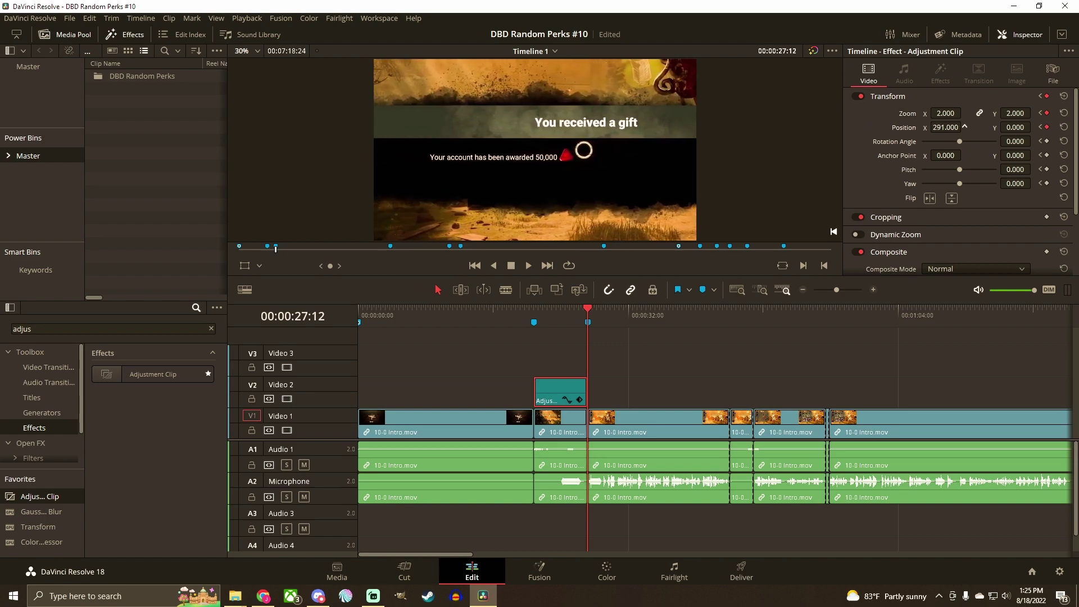
- Turn on the Transform overlay in the viewer and reposition the zoomed frame at the adjustment clip's last frame
{"action": "left_click", "coordinate": [254, 265]}
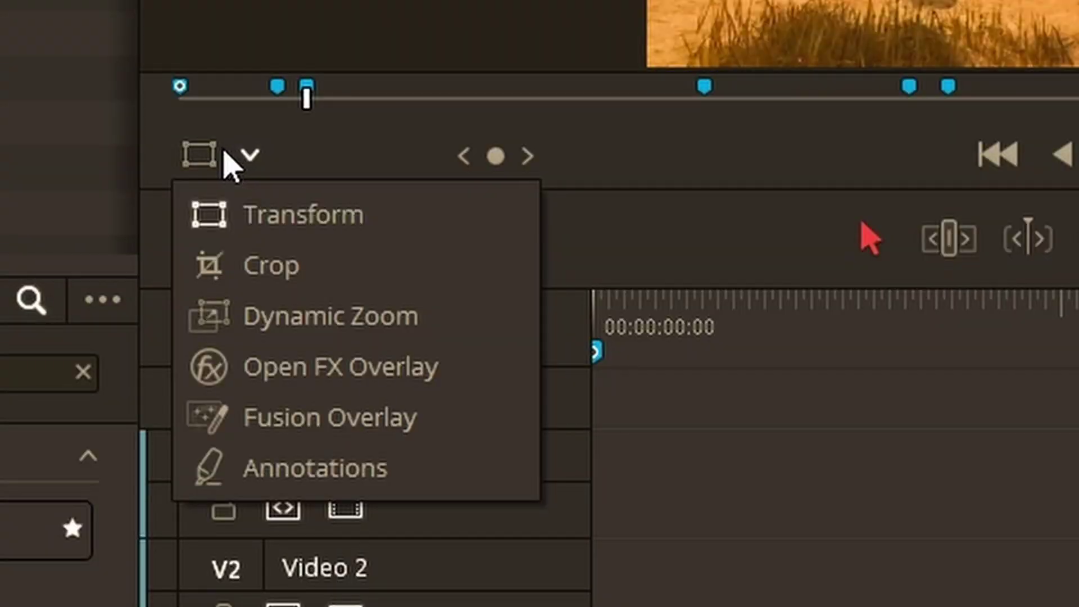
{"action": "left_click", "coordinate": [195, 146]}
{"action": "left_click", "coordinate": [207, 150]}
{"action": "mouse_move", "coordinate": [469, 188]}
{"action": "left_mouse_down"}
{"action": "mouse_move", "coordinate": [485, 121]}
{"action": "mouse_move", "coordinate": [493, 151]}
{"action": "mouse_move", "coordinate": [413, 69]}
{"action": "mouse_move", "coordinate": [315, 17]}
{"action": "mouse_move", "coordinate": [335, 20]}
{"action": "mouse_move", "coordinate": [355, 80]}
{"action": "left_mouse_up"}
- Play and scrub through the adjustment clip from its first keyframe to review the animated zoom
{"action": "left_click", "coordinate": [537, 311]}
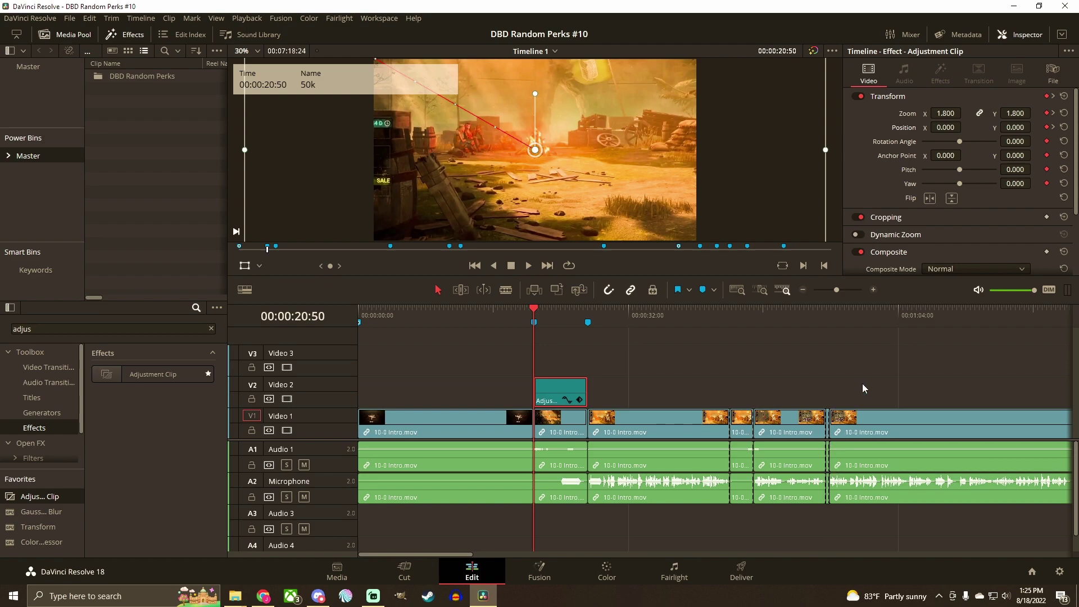
{"action": "key", "text": "space"}
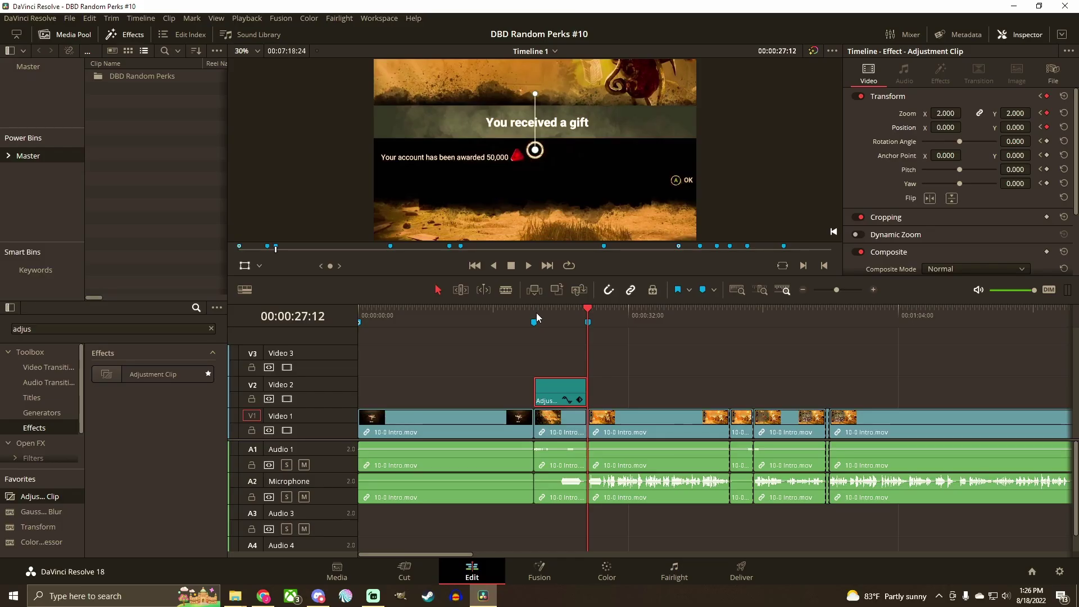
{"action": "left_click", "coordinate": [537, 318]}
{"action": "mouse_move", "coordinate": [536, 313]}
{"action": "left_mouse_down"}
{"action": "mouse_move", "coordinate": [597, 309]}
{"action": "mouse_move", "coordinate": [540, 313]}
{"action": "mouse_move", "coordinate": [586, 323]}
{"action": "mouse_move", "coordinate": [545, 318]}
{"action": "mouse_move", "coordinate": [559, 319]}
{"action": "left_mouse_up"}
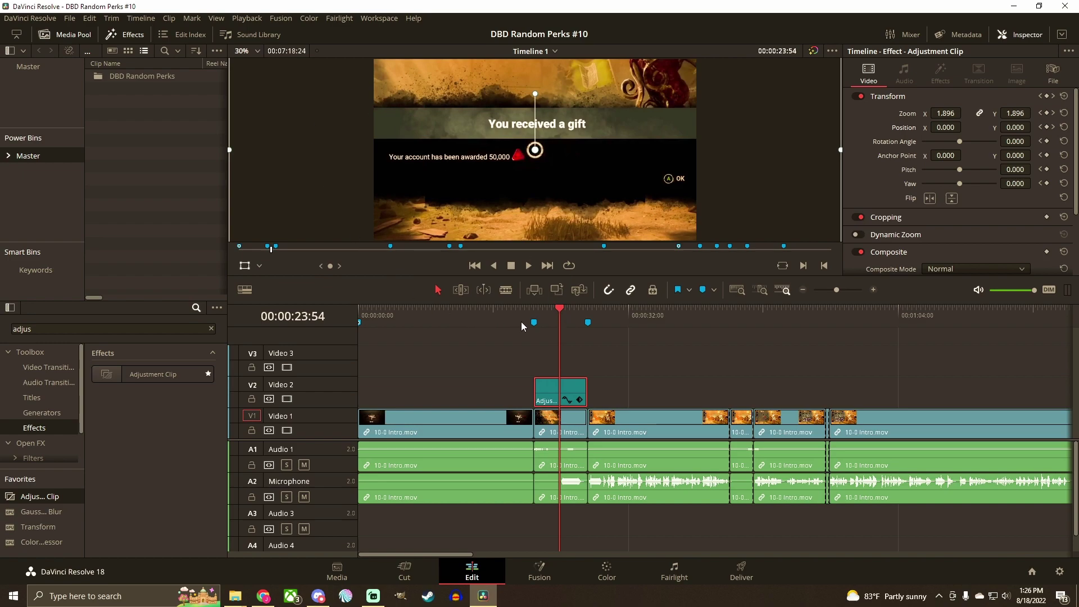
{"action": "left_click", "coordinate": [559, 308]}
{"action": "left_click_drag", "start_coordinate": [558, 306], "coordinate": [574, 309]}
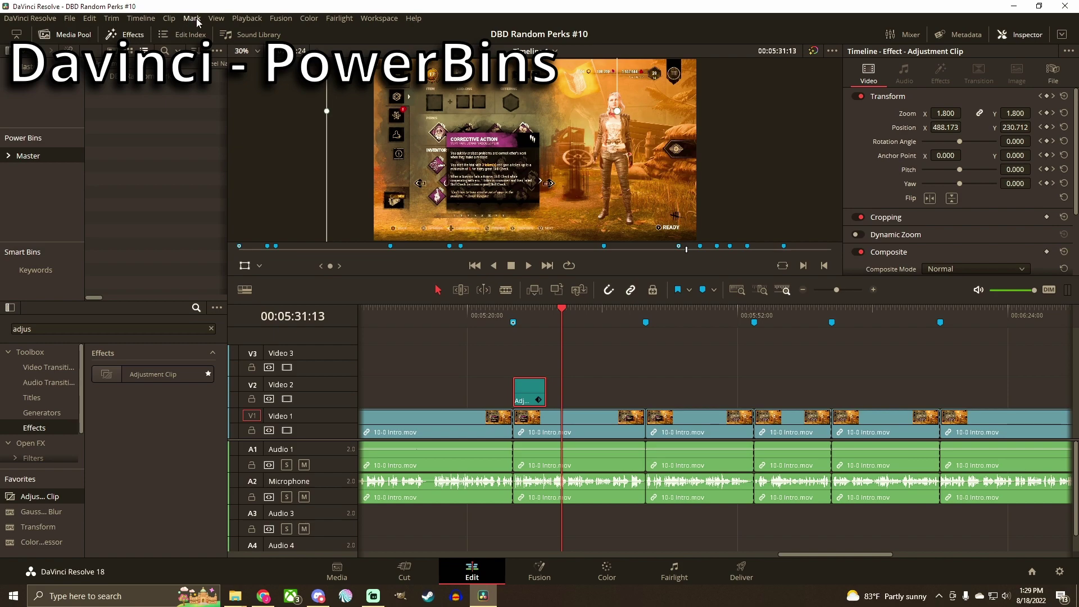
- Check that Power Bins are shown, create a bin named "Turotial vid" under the Power Bins Master, and open it
{"action": "left_click", "coordinate": [217, 20]}
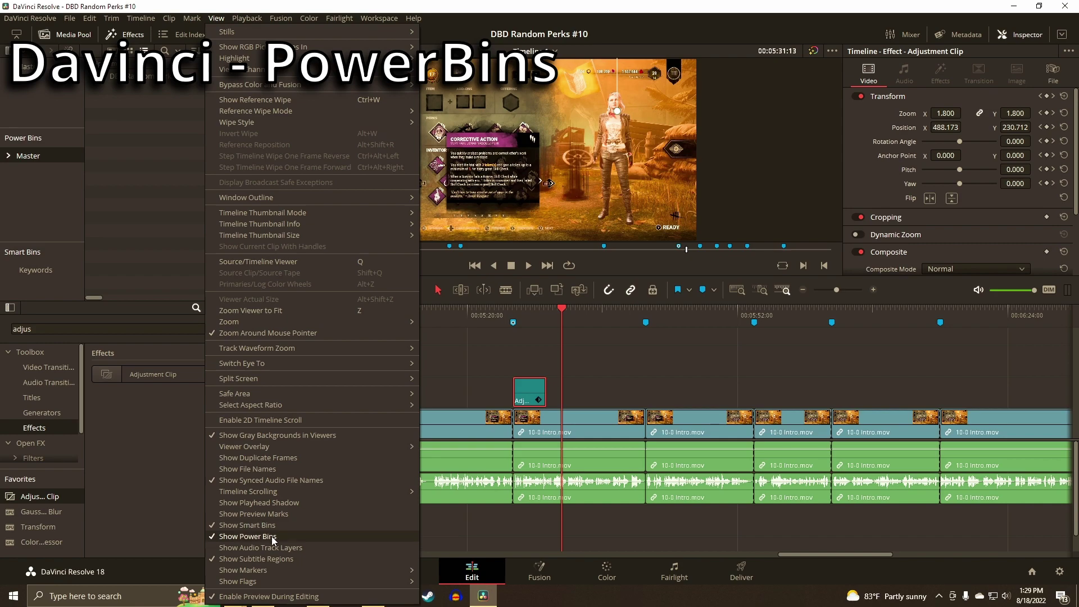
{"action": "left_click", "coordinate": [37, 181]}
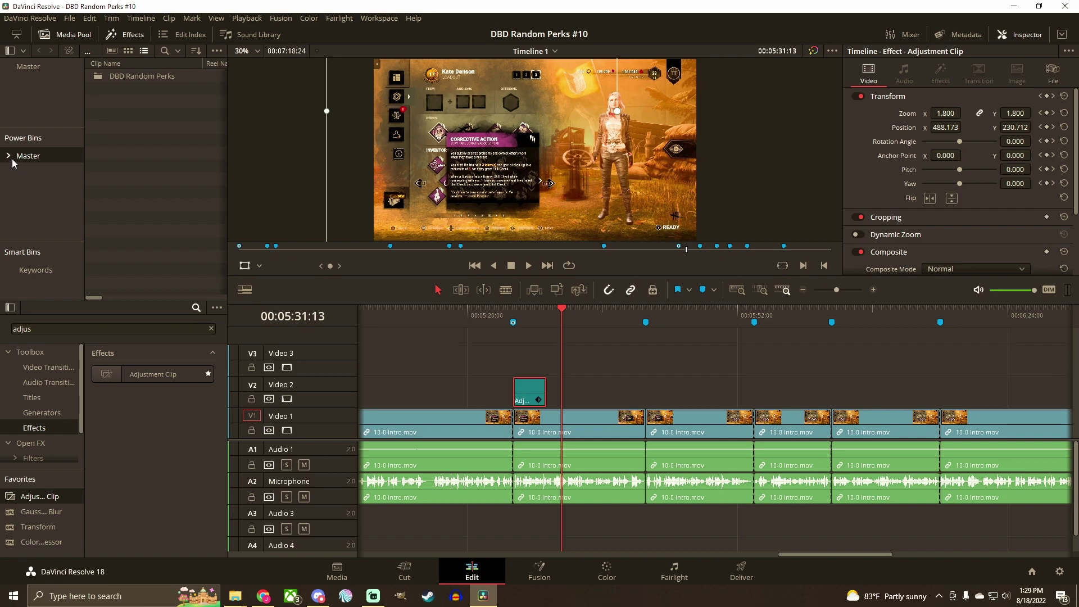
{"action": "left_click", "coordinate": [10, 156]}
{"action": "right_click", "coordinate": [39, 194]}
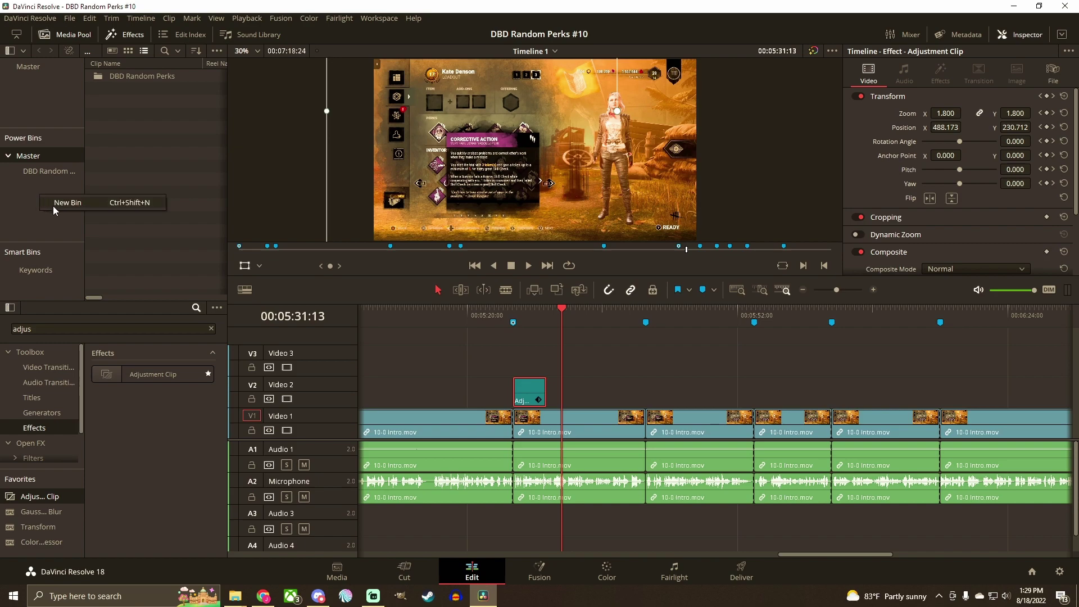
{"action": "left_click", "coordinate": [62, 203]}
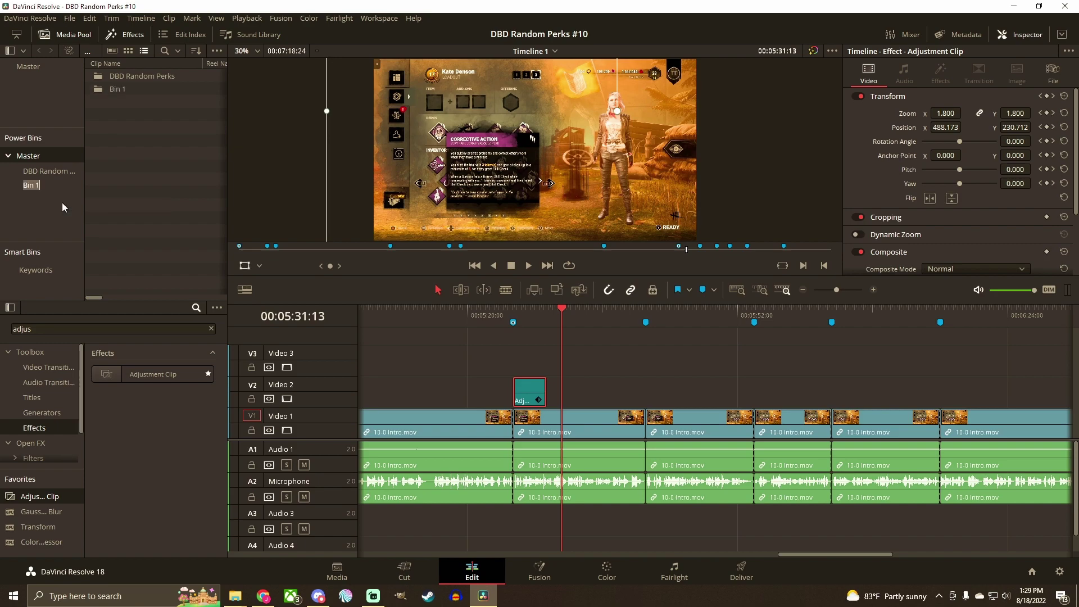
{"action": "key", "text": "BackSpace"}
{"action": "type", "text": "Turotial vid"}
{"action": "key", "text": "Return"}
{"action": "left_click", "coordinate": [44, 190]}
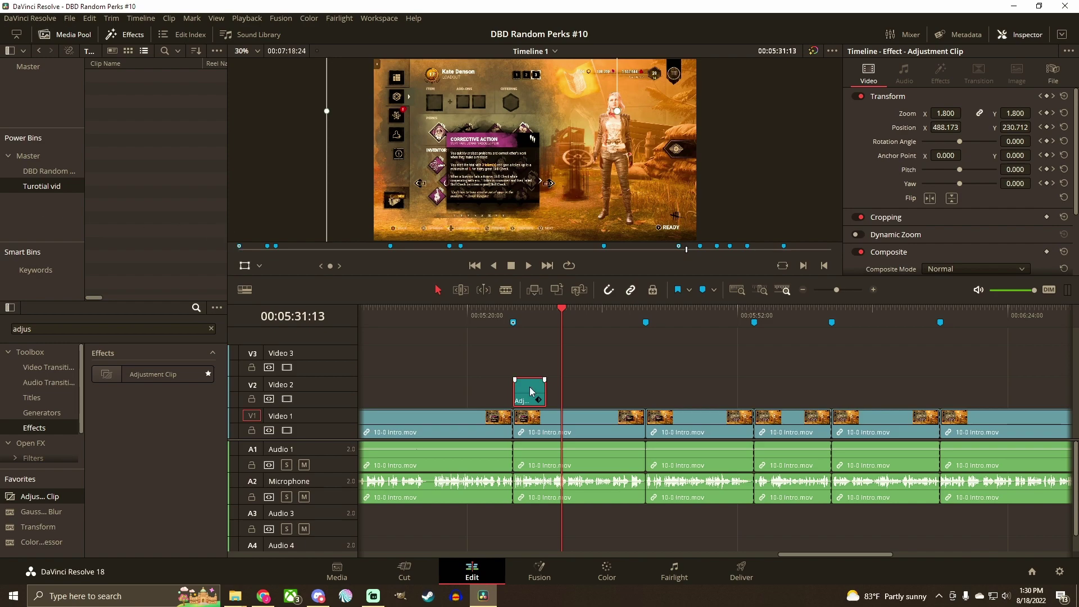
- Store the Video 2 adjustment clip in the Turotial vid bin and rename the stored copy 1.8 ZOOM
{"action": "left_click_drag", "start_coordinate": [531, 391], "coordinate": [134, 119]}
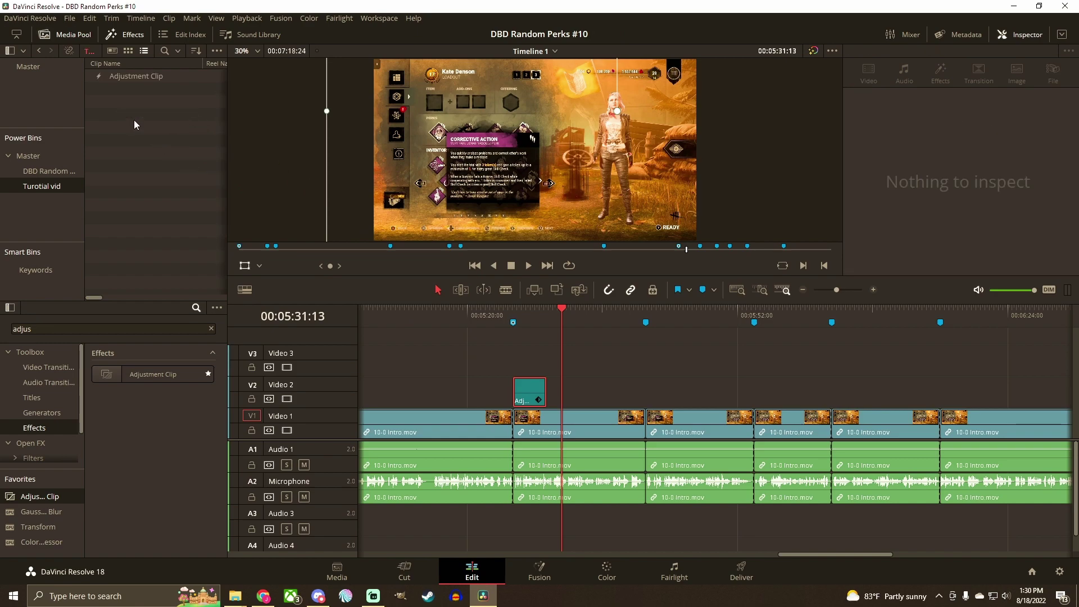
{"action": "left_click", "coordinate": [126, 79]}
{"action": "left_click", "coordinate": [126, 79]}
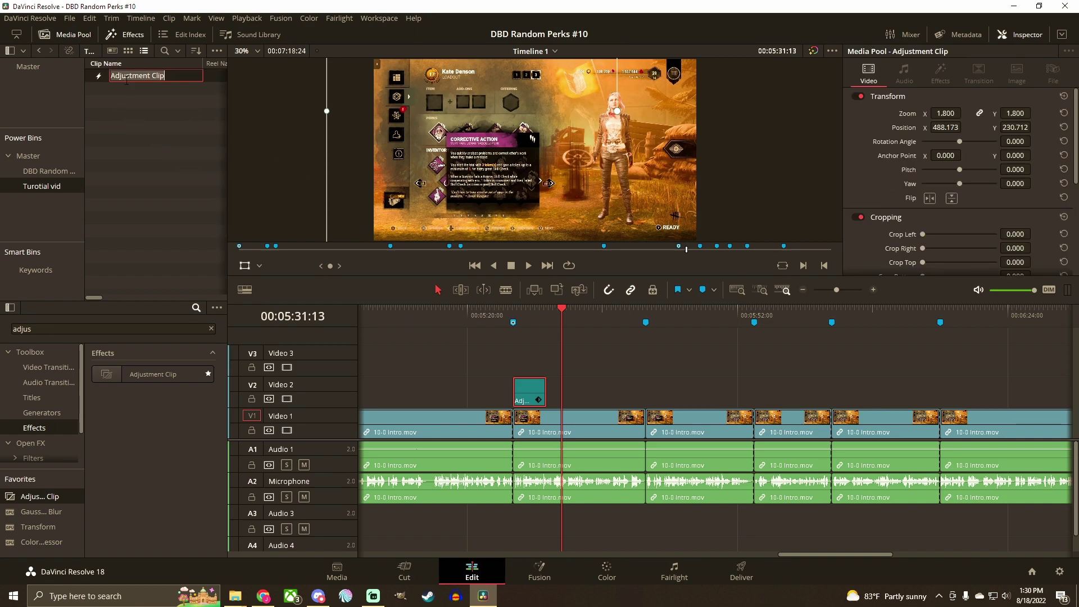
{"action": "type", "text": "1"}
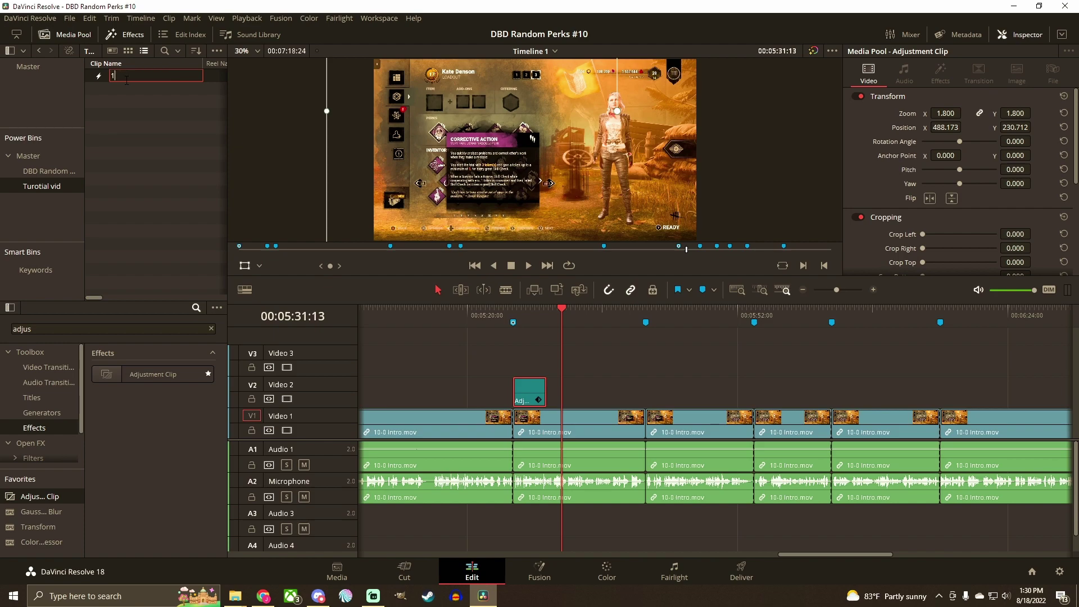
{"action": "type", "text": ".8 ZOOM"}
{"action": "key", "text": "Return"}
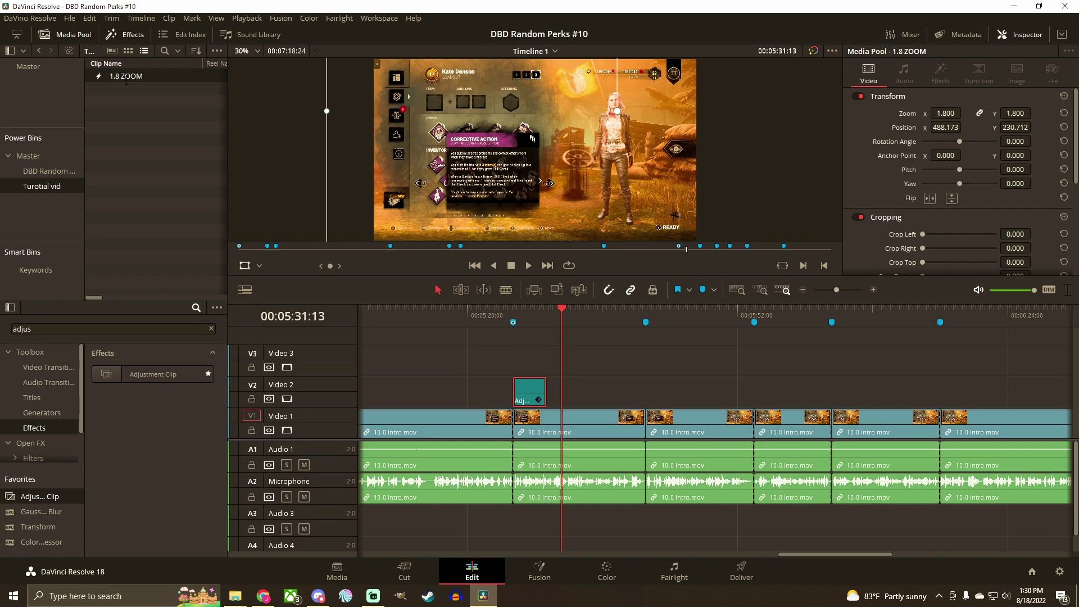
{"action": "left_click", "coordinate": [143, 113]}
- Place copies of 1.8 ZOOM on Video 2 at the next three timeline markers
{"action": "left_click", "coordinate": [136, 79]}
{"action": "left_click_drag", "start_coordinate": [137, 79], "coordinate": [662, 382]}
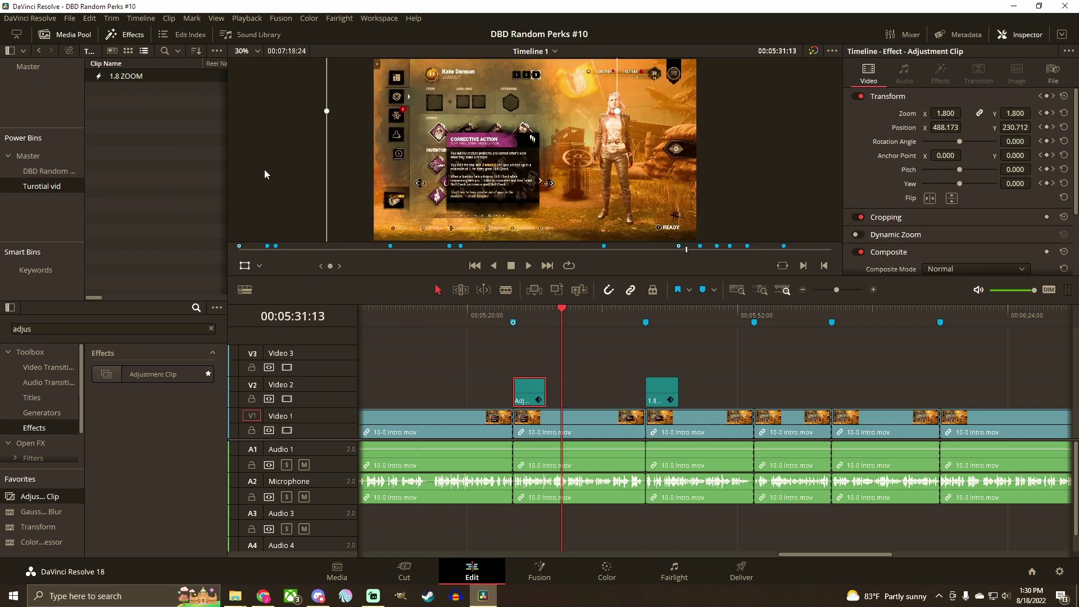
{"action": "left_click_drag", "start_coordinate": [156, 77], "coordinate": [762, 399]}
{"action": "left_click_drag", "start_coordinate": [160, 77], "coordinate": [841, 402]}
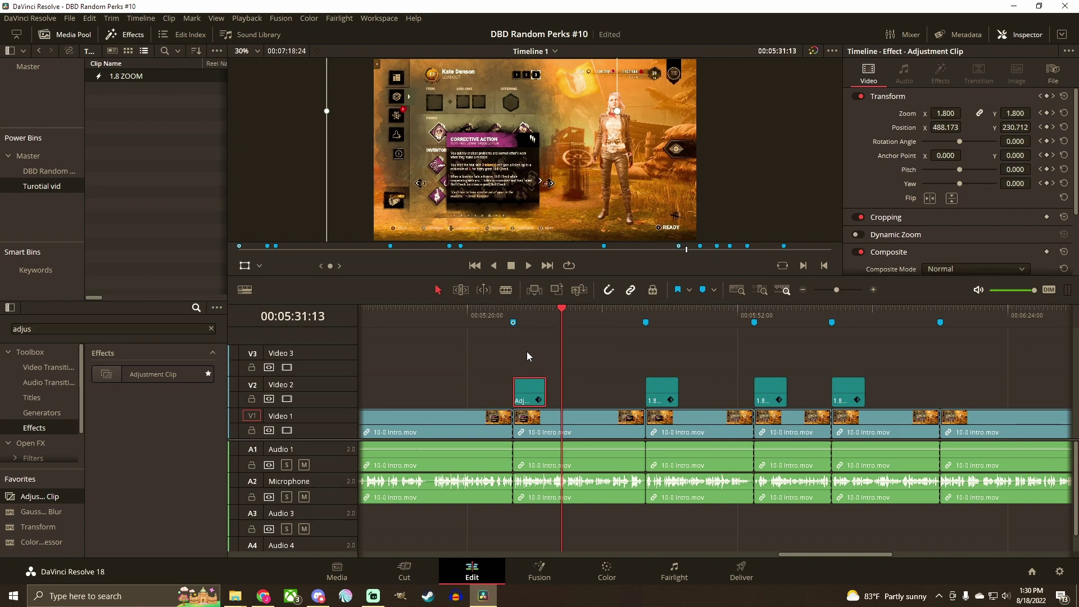
- Try stretching the first adjustment clip past the next marker and storing the longer version in the Turotial vid bin
{"action": "left_click", "coordinate": [530, 322]}
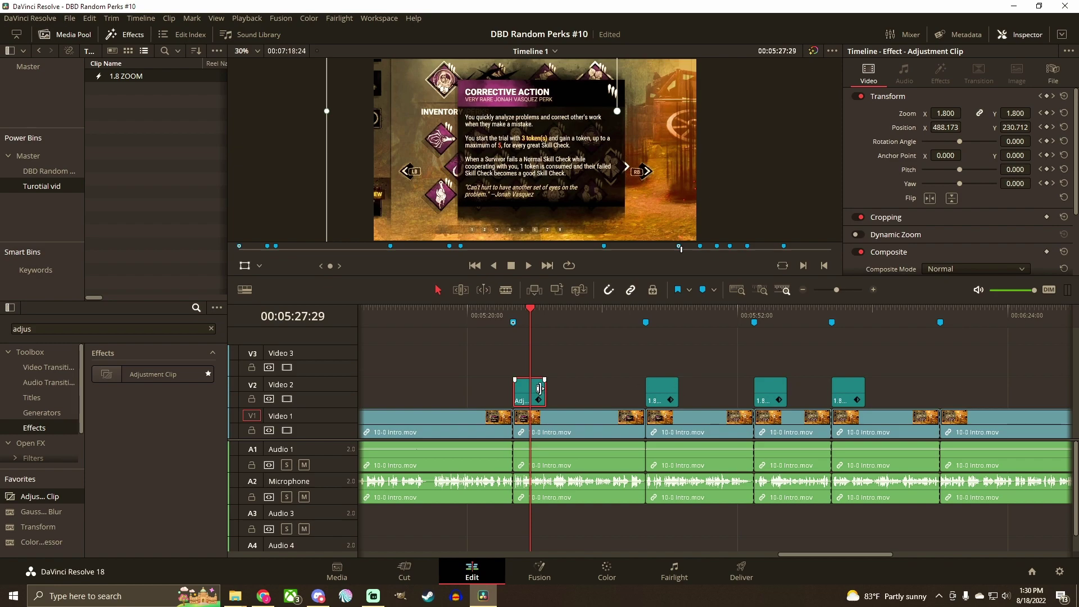
{"action": "left_click_drag", "start_coordinate": [544, 394], "coordinate": [714, 392]}
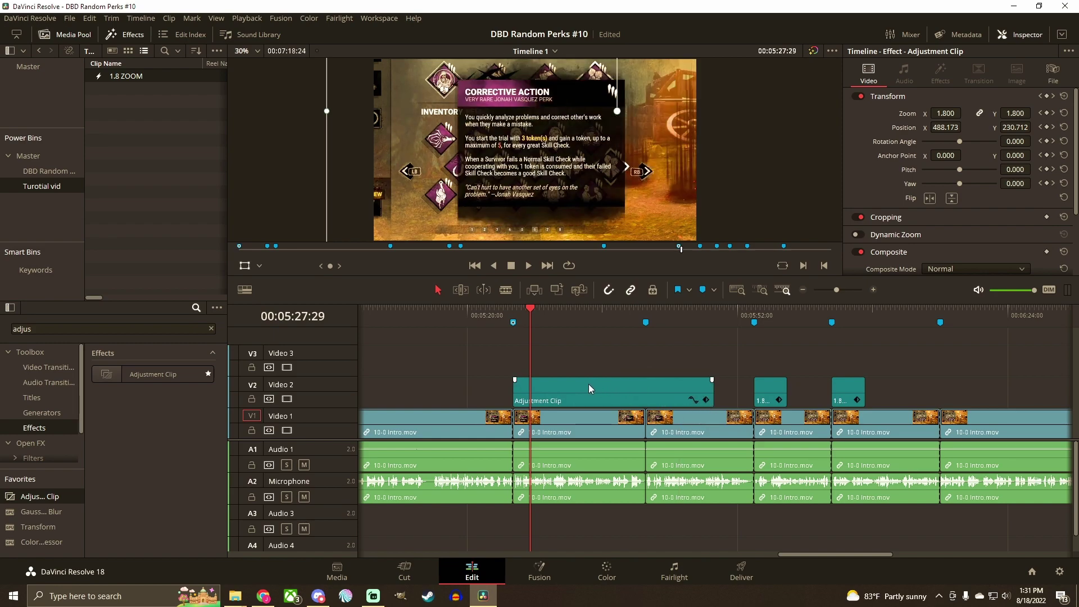
{"action": "key", "text": "ctrl+s"}
{"action": "left_click_drag", "start_coordinate": [588, 388], "coordinate": [169, 216]}
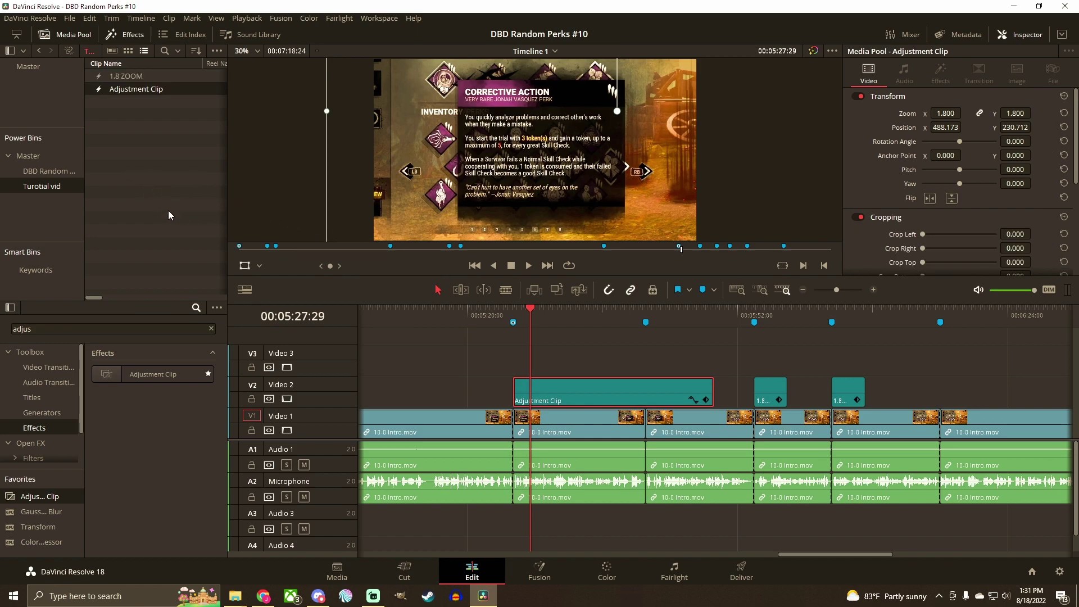
{"action": "mouse_move", "coordinate": [144, 93]}
{"action": "left_mouse_down"}
{"action": "mouse_move", "coordinate": [217, 158]}
{"action": "mouse_move", "coordinate": [525, 337]}
{"action": "mouse_move", "coordinate": [543, 363]}
{"action": "mouse_move", "coordinate": [646, 352]}
{"action": "left_mouse_up"}
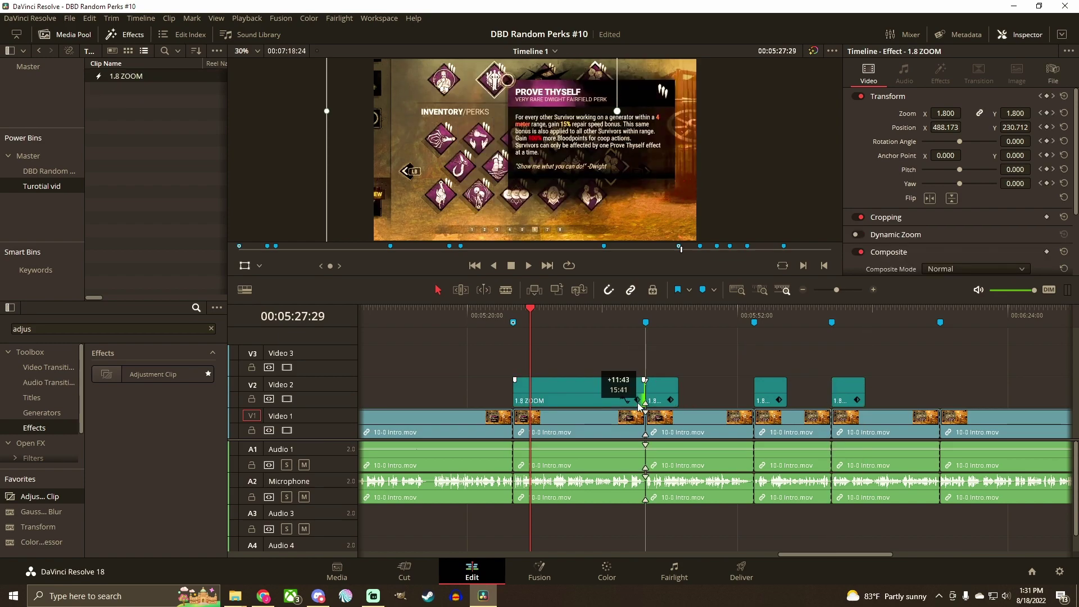
- Stretch the 1.8 ZOOM clips on Video 2 so each ends at the next marker, and save the project
{"action": "left_click_drag", "start_coordinate": [644, 387], "coordinate": [939, 387]}
{"action": "left_click", "coordinate": [782, 384]}
{"action": "left_click", "coordinate": [604, 386]}
{"action": "key", "text": "ctrl+s"}
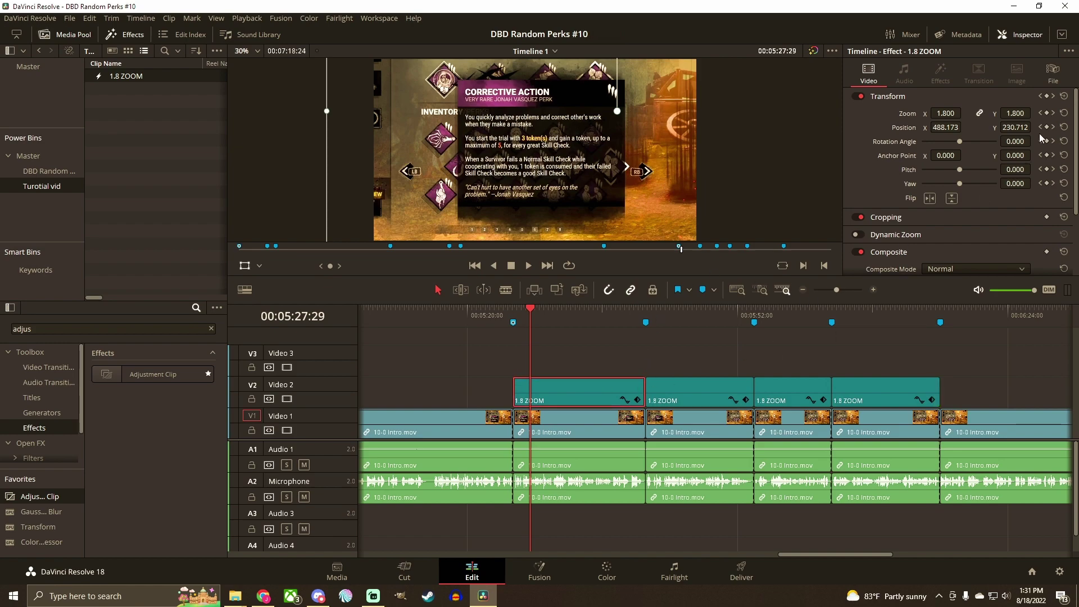
- Jump between the start and end Transform keyframes of the first 1.8 ZOOM clip and select the following one
{"action": "left_click", "coordinate": [1041, 97]}
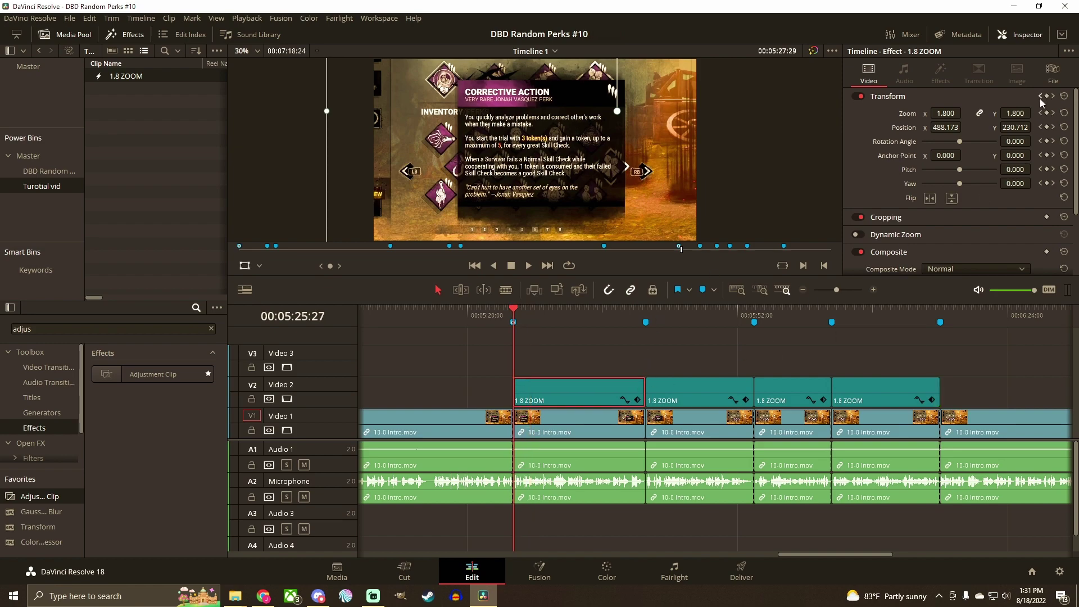
{"action": "left_click", "coordinate": [1046, 96]}
{"action": "left_click", "coordinate": [1054, 96]}
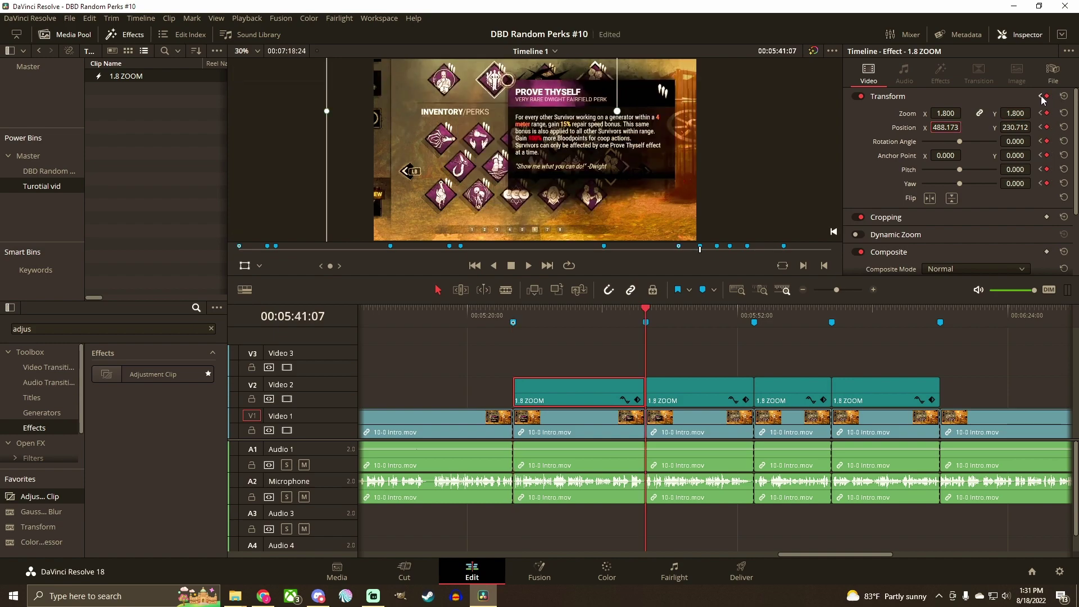
{"action": "left_click", "coordinate": [1041, 97]}
{"action": "left_click", "coordinate": [1050, 99]}
{"action": "left_click", "coordinate": [702, 394]}
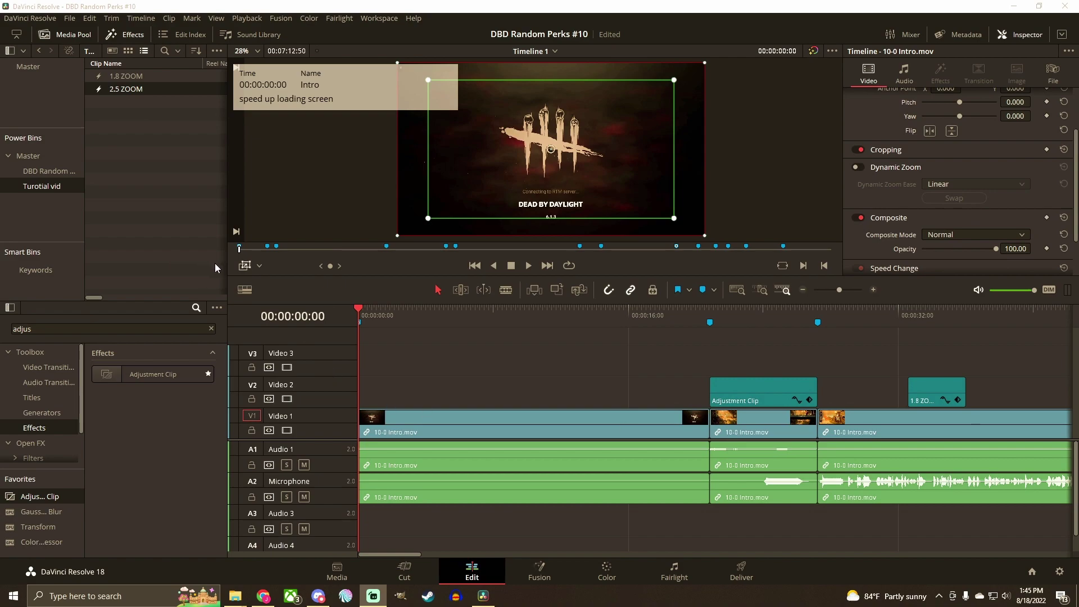
- Switch the viewer overlay to Transform and play the loading-screen clip, returning the playhead to the timeline start
{"action": "left_click", "coordinate": [259, 268]}
{"action": "left_click", "coordinate": [267, 288]}
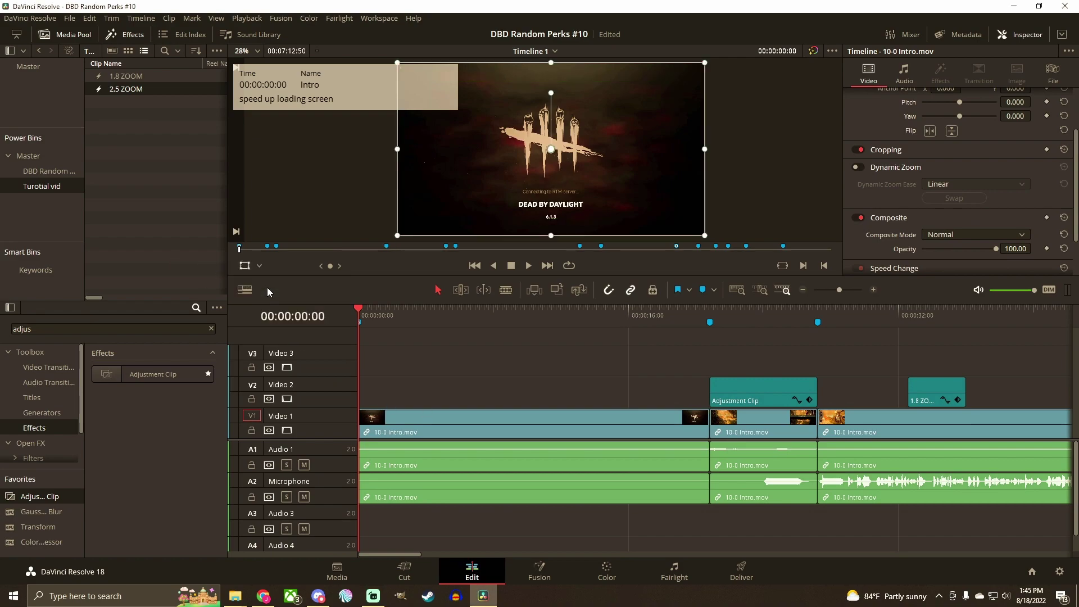
{"action": "key", "text": "space"}
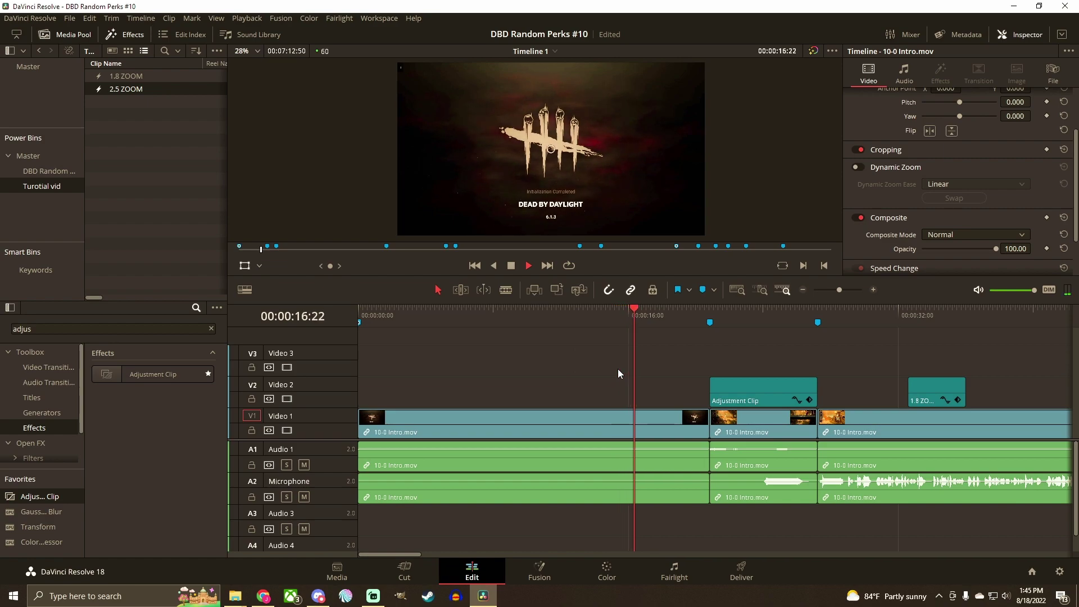
{"action": "left_click", "coordinate": [361, 316]}
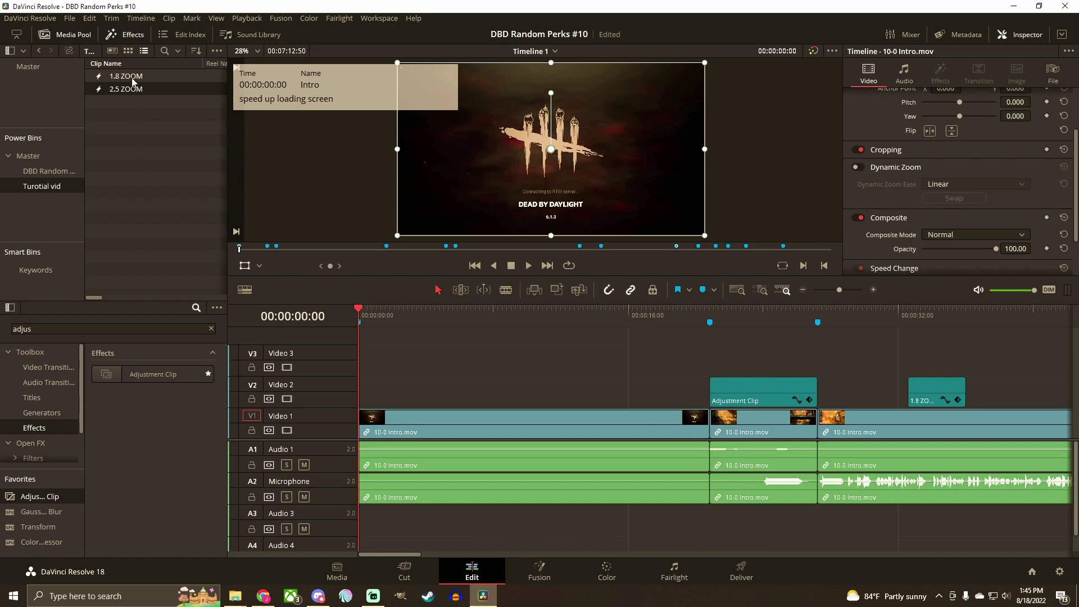
- Add 1.8 ZOOM to Video 2 over the whole loading-screen clip, preview it from the start, and save the project
{"action": "left_click_drag", "start_coordinate": [133, 82], "coordinate": [363, 388]}
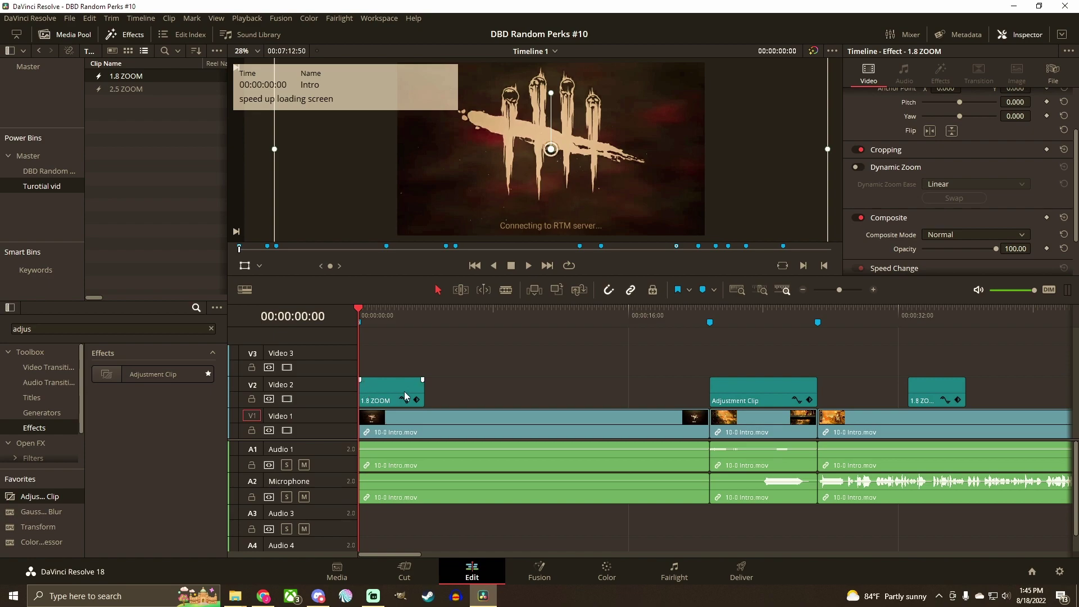
{"action": "left_click_drag", "start_coordinate": [423, 394], "coordinate": [695, 416]}
{"action": "key", "text": "space"}
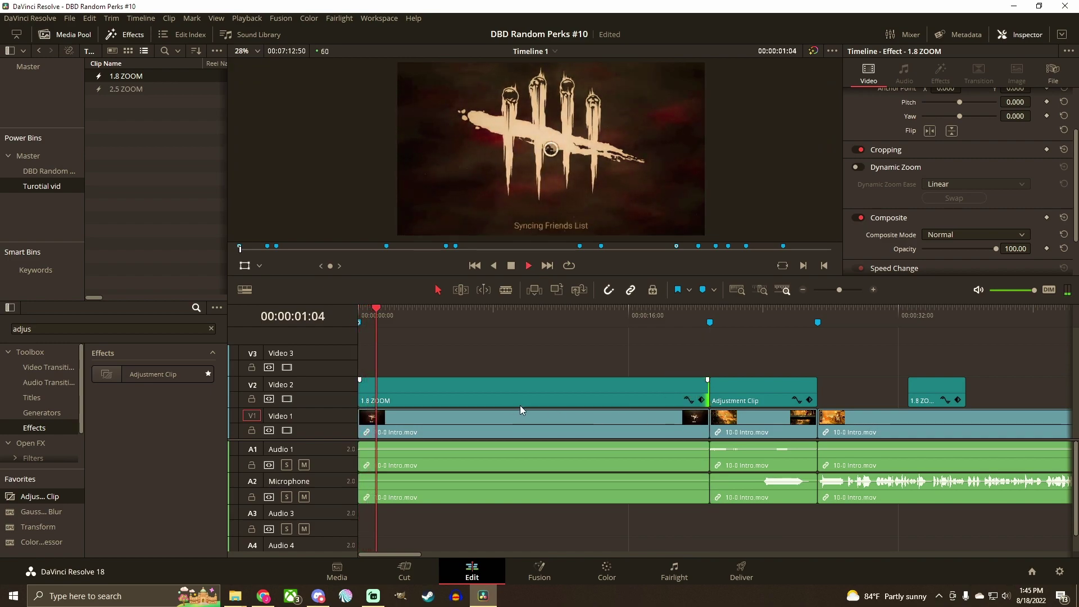
{"action": "key", "text": "space"}
{"action": "key", "text": "Home"}
{"action": "key", "text": "ctrl+s"}
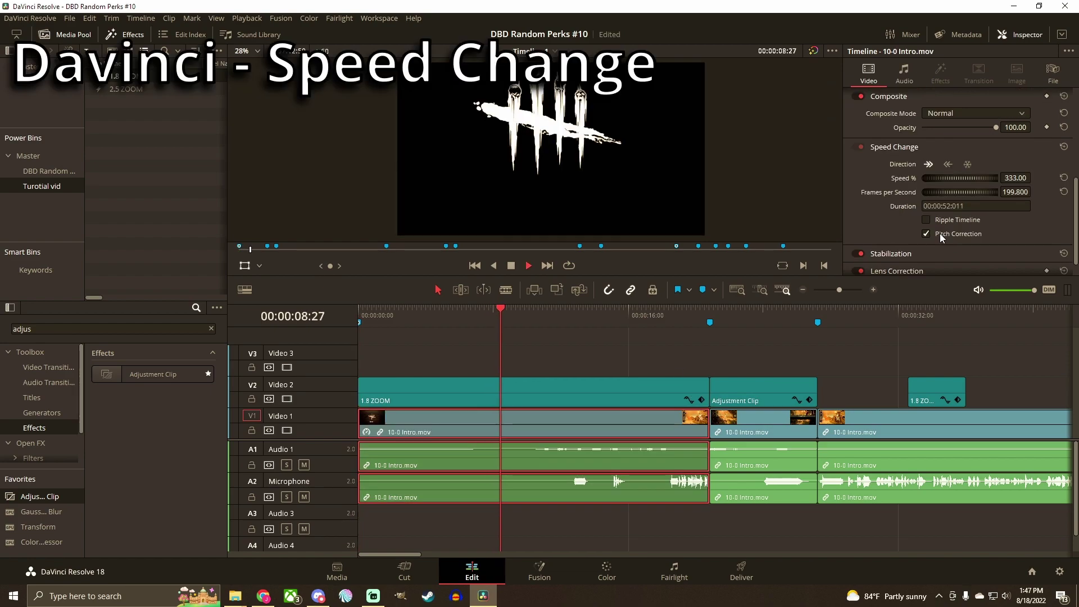
- Stop playback at the timeline start, undo the loading-screen clip's speed change, and save the project
{"action": "key", "text": "space"}
{"action": "key", "text": "Home"}
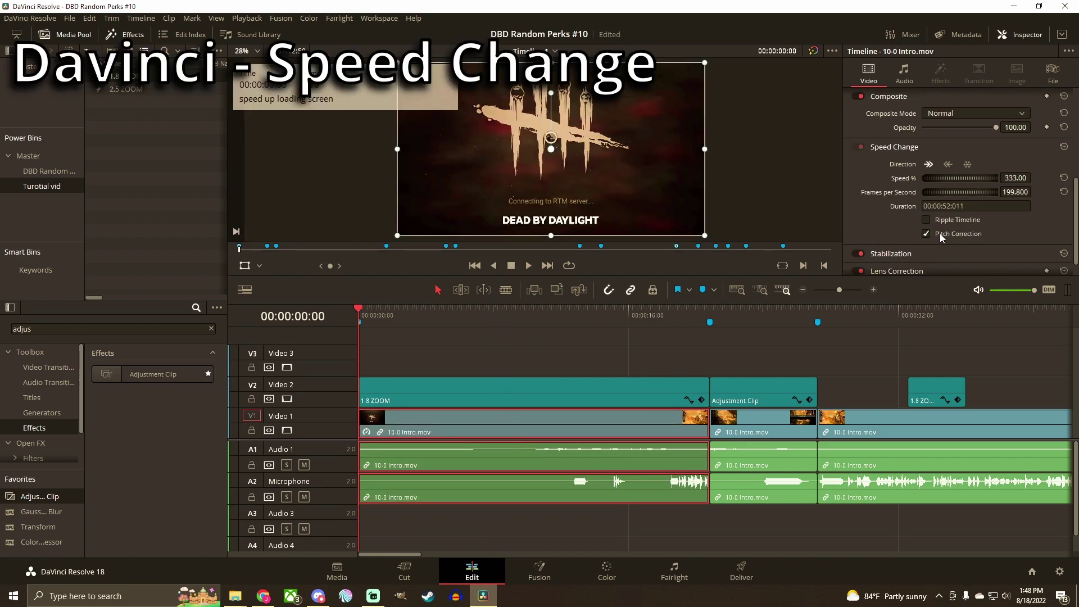
{"action": "key", "text": "ctrl+z"}
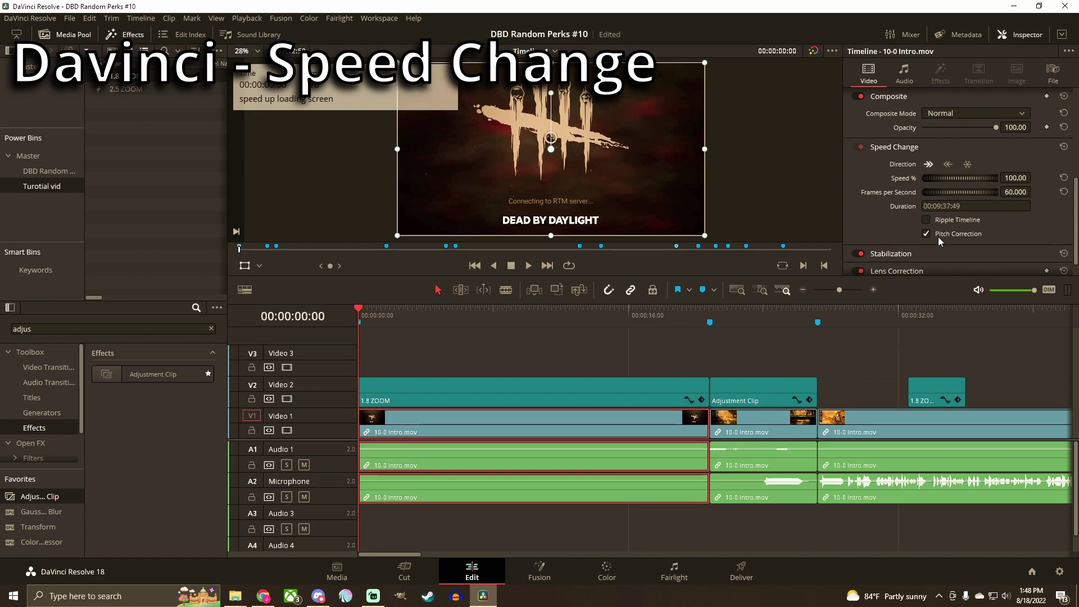
{"action": "key", "text": "ctrl+s"}
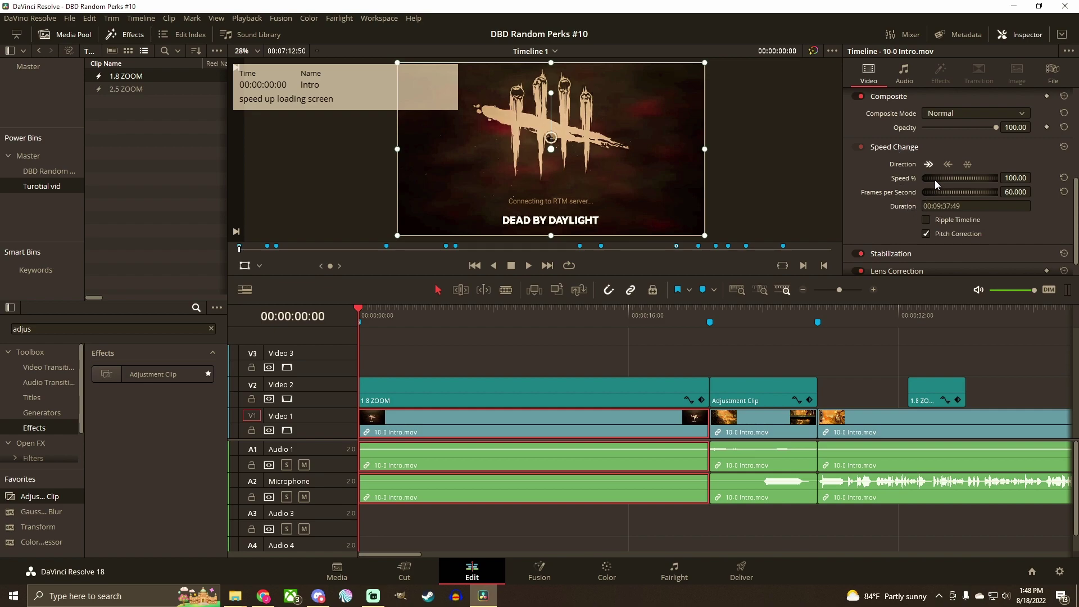
- Raise the loading-screen clip's speed to 136% and further to 216%
{"action": "left_click_drag", "start_coordinate": [945, 180], "coordinate": [982, 177]}
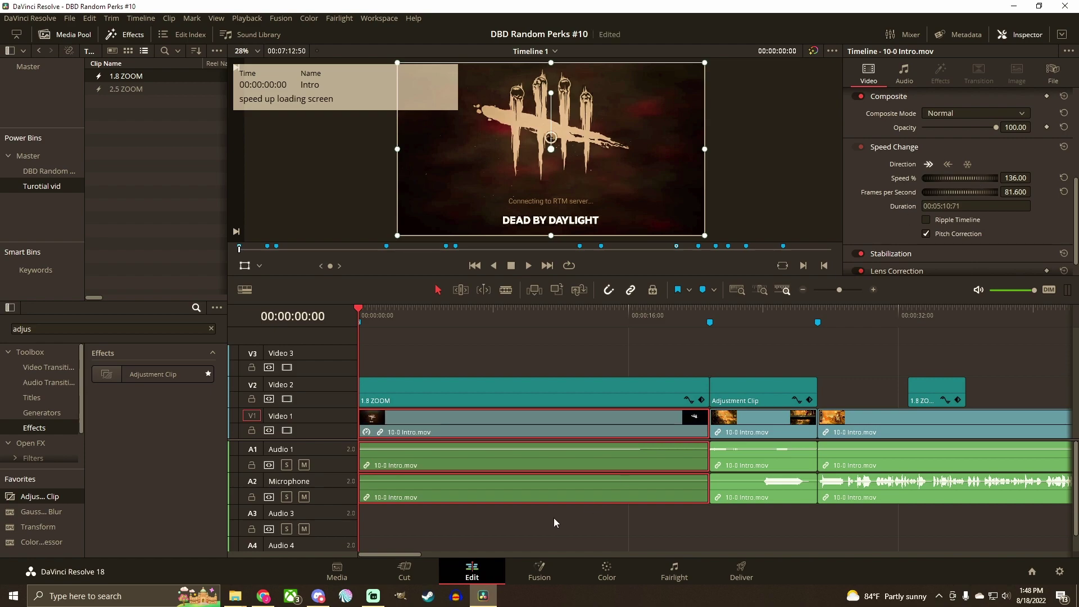
{"action": "left_click_drag", "start_coordinate": [931, 181], "coordinate": [1014, 178]}
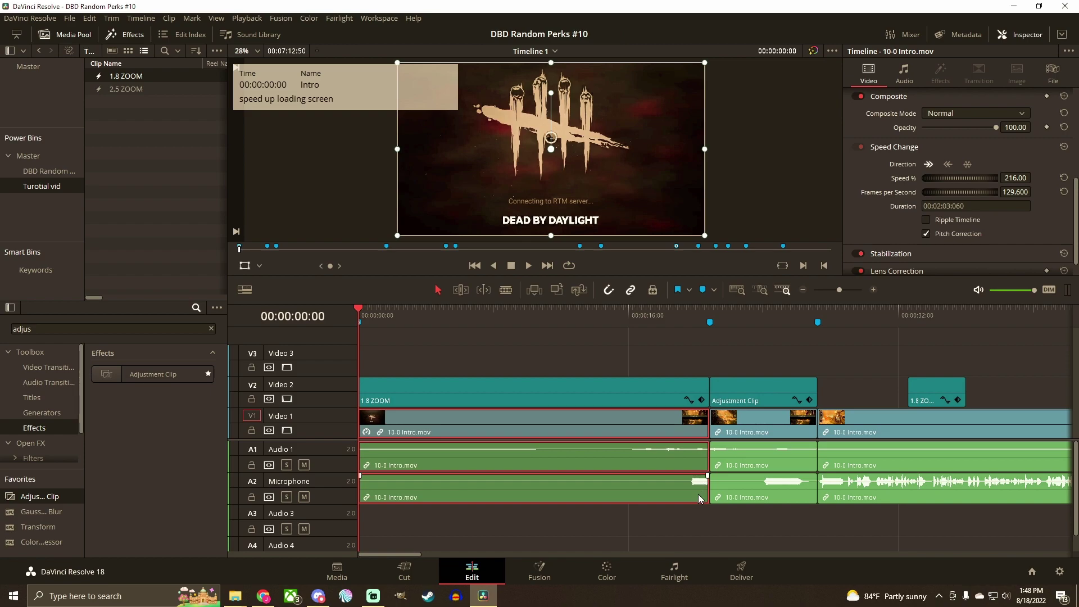
- Raise the loading-screen clip's speed to 255% and further to 393%, then preview it and return to the timeline start
{"action": "left_click_drag", "start_coordinate": [933, 180], "coordinate": [978, 183]}
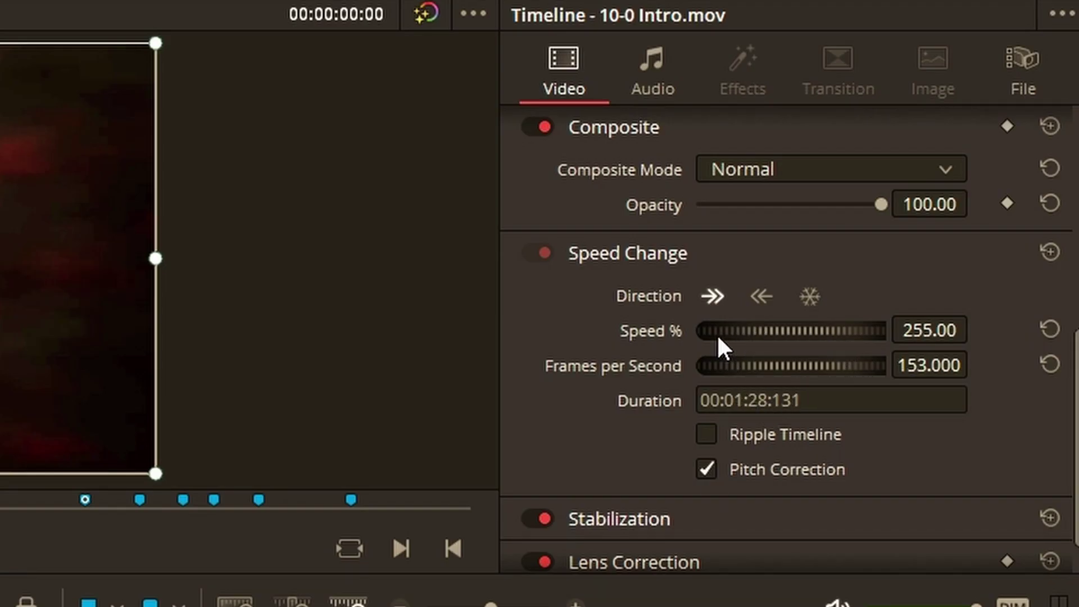
{"action": "left_click_drag", "start_coordinate": [720, 336], "coordinate": [886, 350]}
{"action": "left_click_drag", "start_coordinate": [726, 332], "coordinate": [899, 345]}
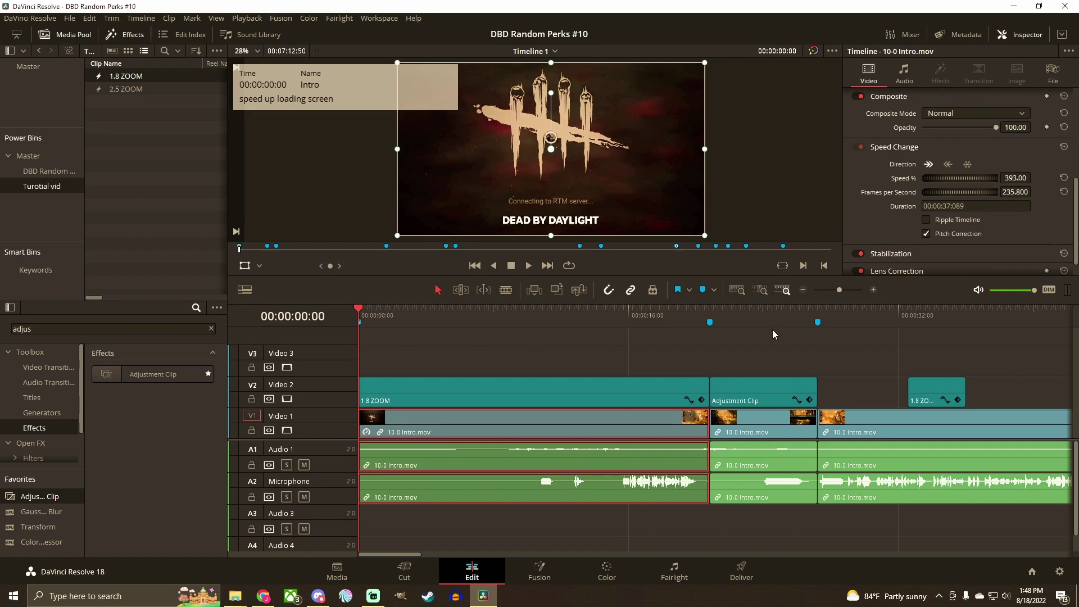
{"action": "key", "text": "space"}
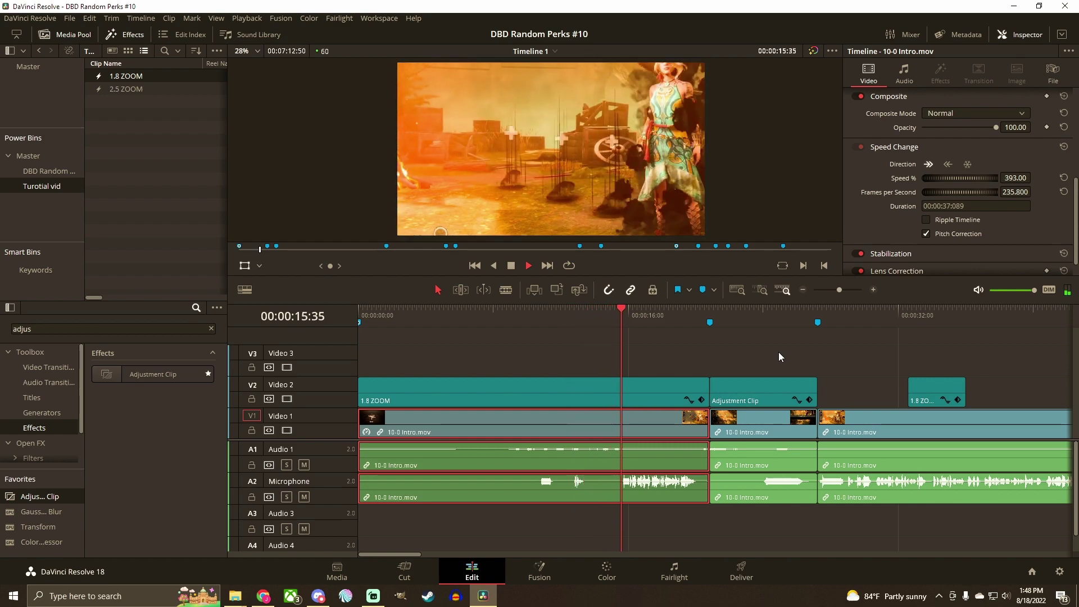
{"action": "key", "text": "space"}
{"action": "key", "text": "Home"}
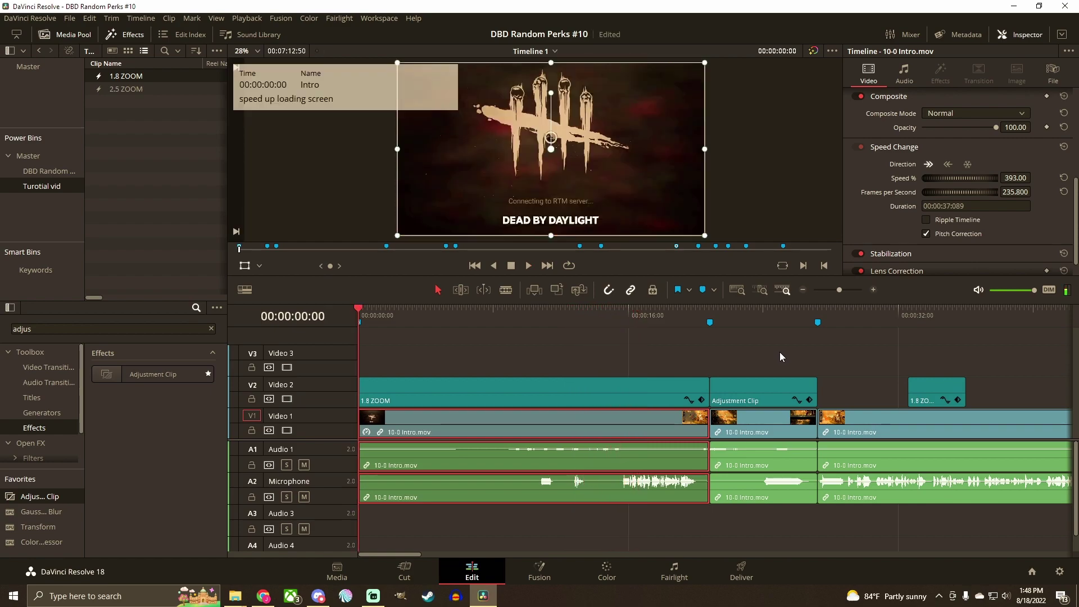
- Undo all of the loading-screen clip's speed increases
{"action": "key", "text": "ctrl+z"}
{"action": "key", "text": "ctrl+z"}
{"action": "key", "text": "ctrl+z"}
{"action": "key", "text": "ctrl+z"}
{"action": "key", "text": "ctrl+z"}
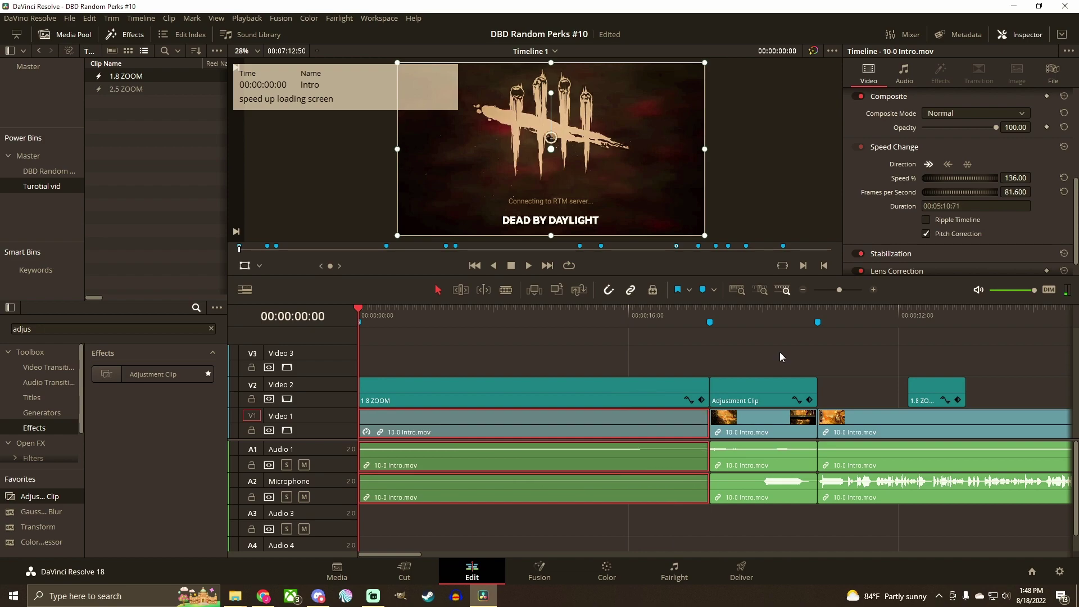
- Enable Ripple Timeline for the loading-screen clip's speed change and raise its speed above 100%
{"action": "left_click", "coordinate": [937, 223]}
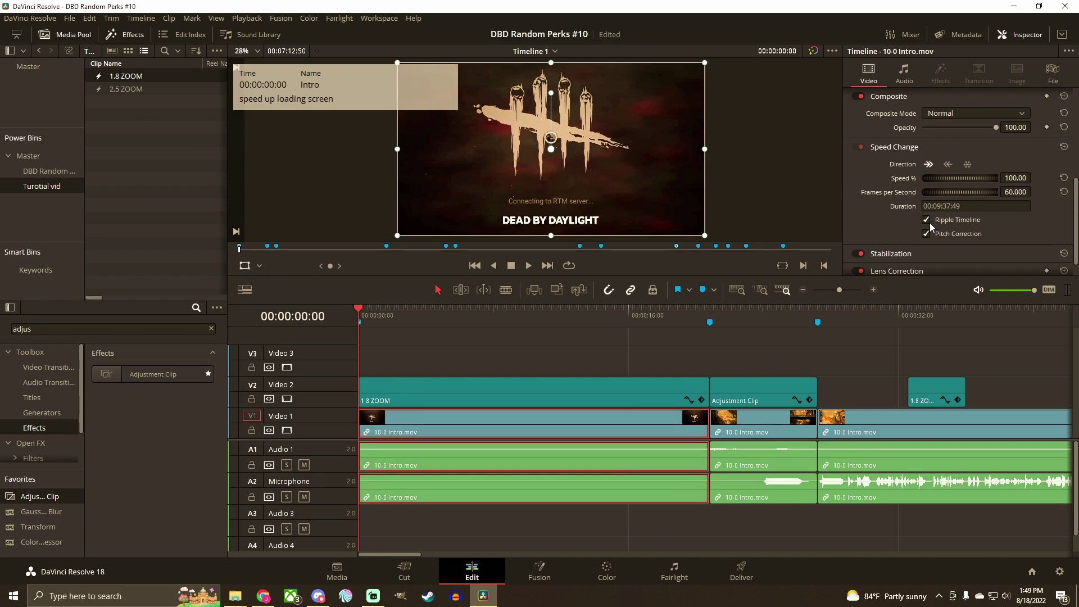
{"action": "left_click_drag", "start_coordinate": [933, 177], "coordinate": [1006, 177]}
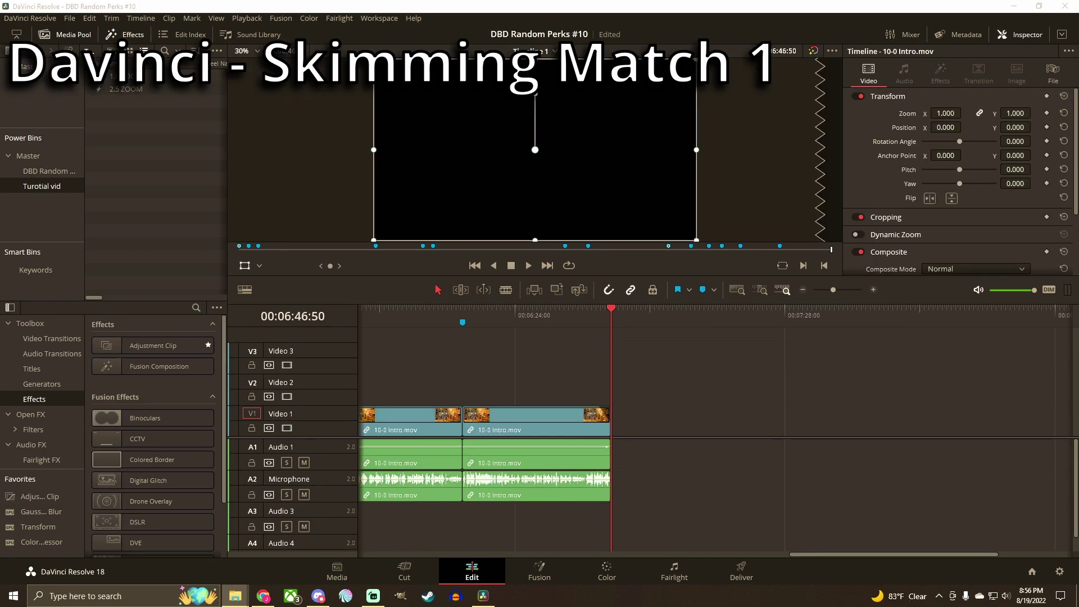
- Bring the raw footage folder 10 into view and add 10-1 Plague GREAT to the timeline directly after the intro clips
{"action": "left_click_drag", "start_coordinate": [1078, 35], "coordinate": [782, 61]}
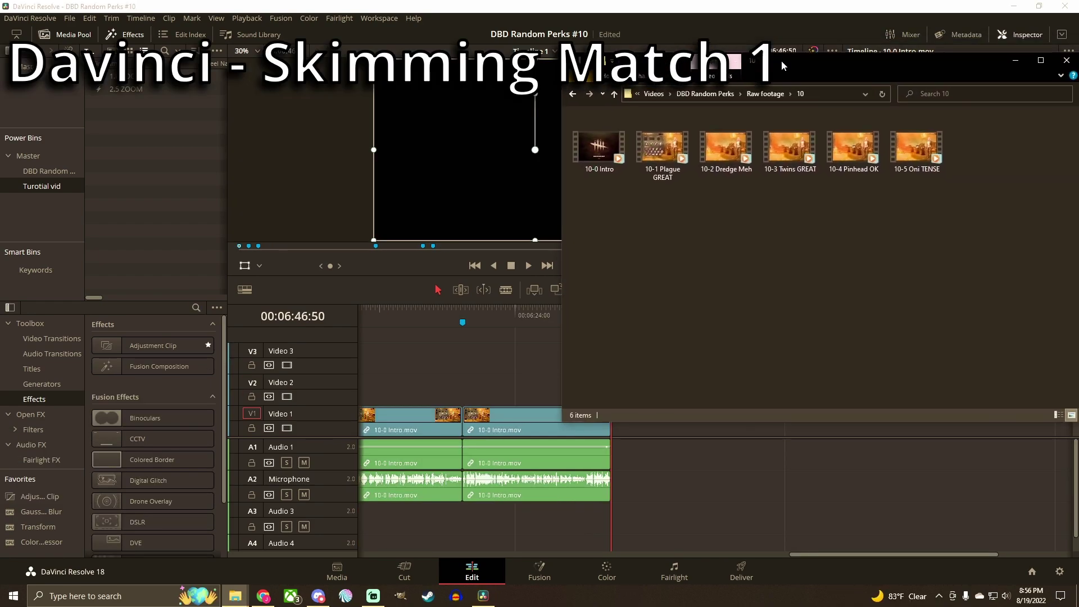
{"action": "left_click", "coordinate": [616, 98]}
{"action": "double_click", "coordinate": [603, 199]}
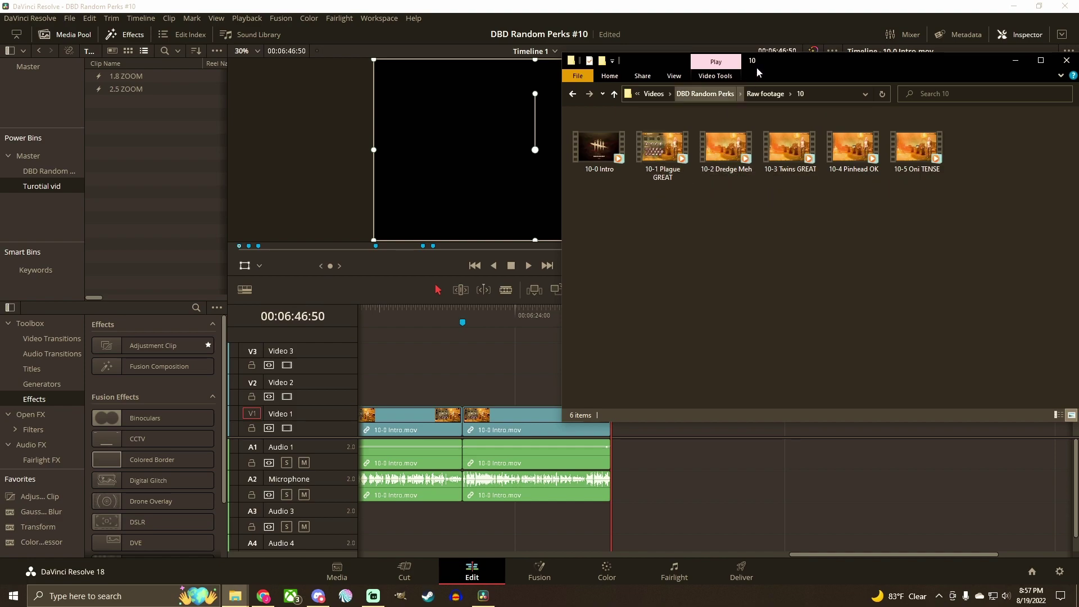
{"action": "left_click_drag", "start_coordinate": [761, 62], "coordinate": [775, 50]}
{"action": "left_click_drag", "start_coordinate": [691, 136], "coordinate": [619, 447]}
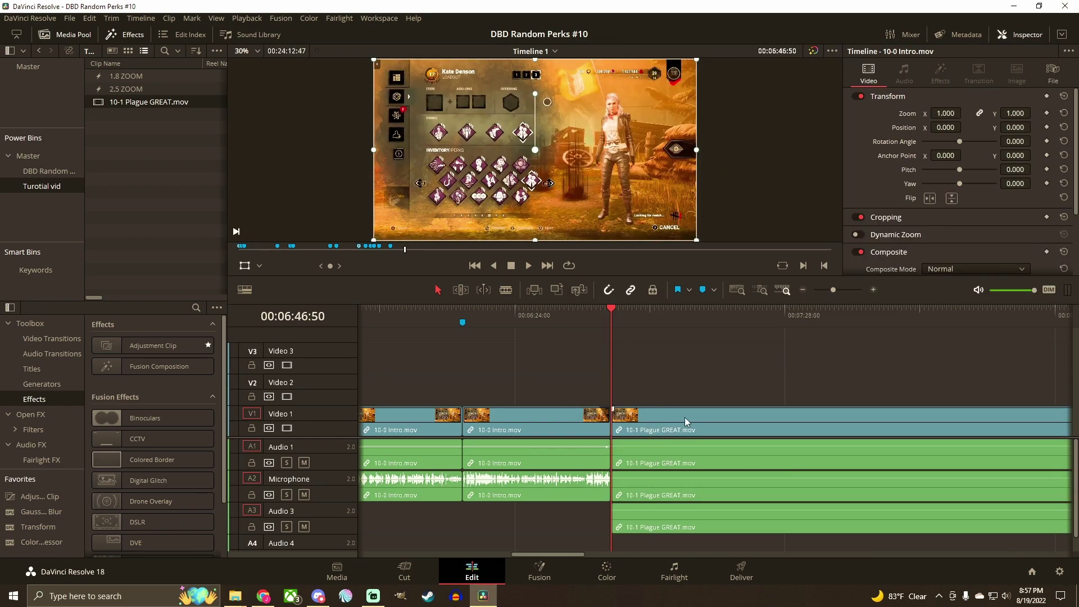
{"action": "scroll", "coordinate": [687, 416], "scroll_direction": "right", "scroll_amount": 3}
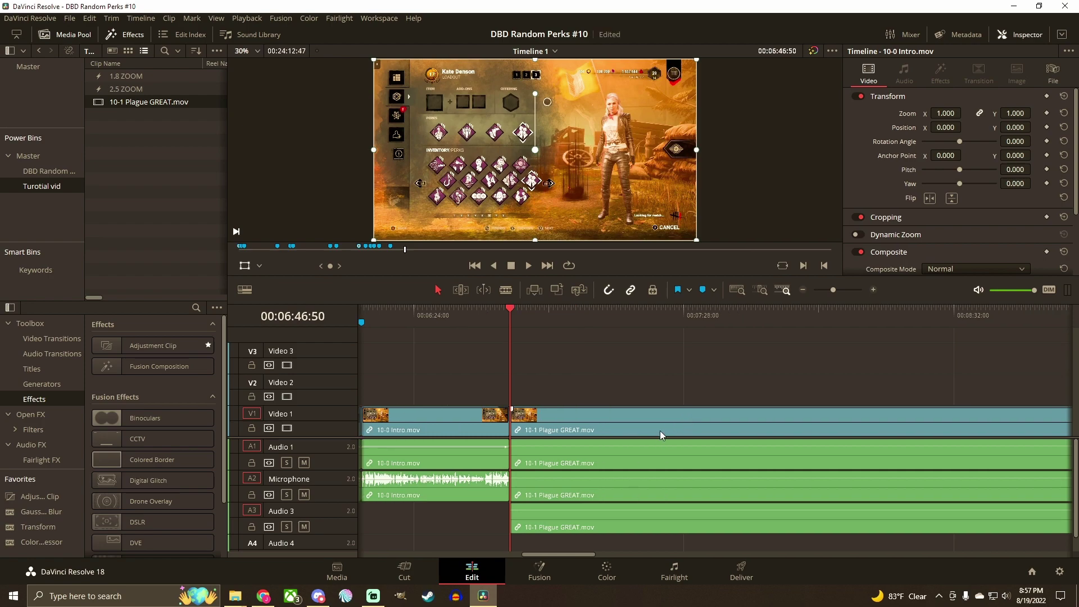
- Delete the Plague clip's first audio part and move its other two audio parts up to the Audio 1 and Microphone tracks
{"action": "left_click", "coordinate": [591, 463]}
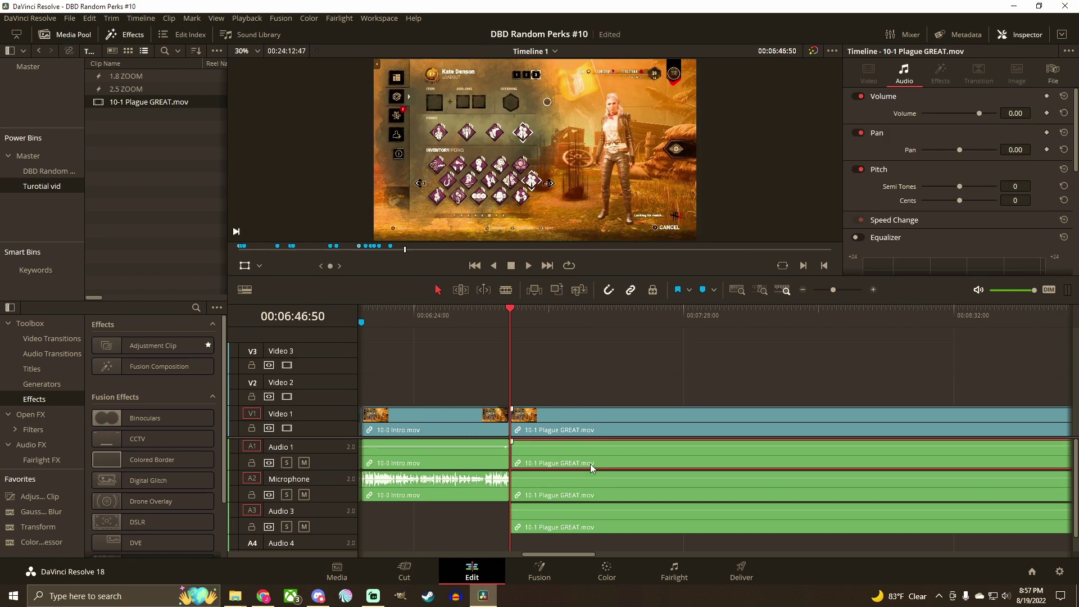
{"action": "key", "text": "Delete"}
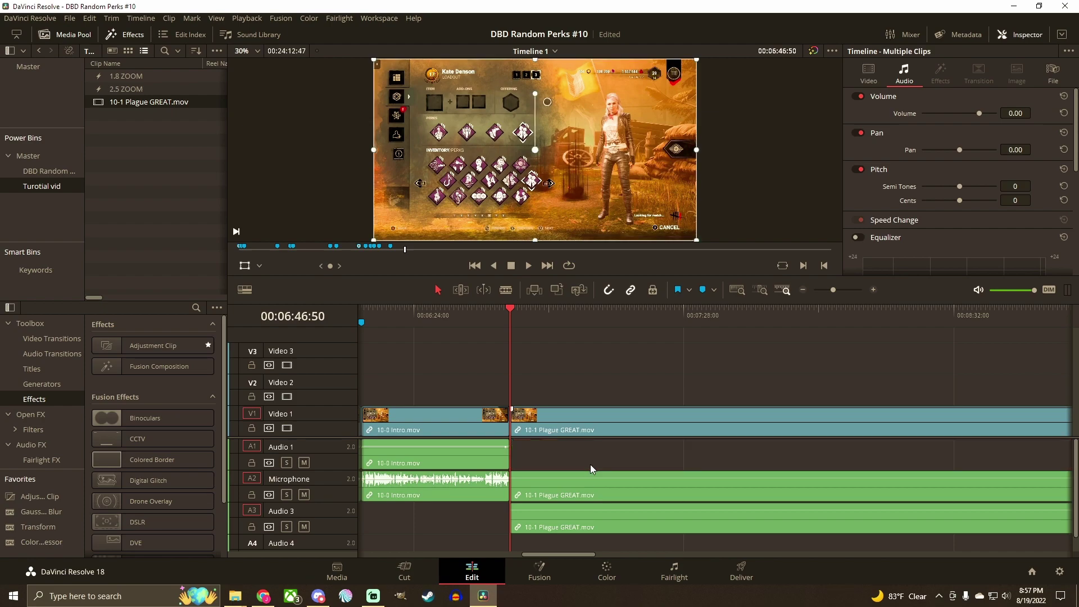
{"action": "left_click_drag", "start_coordinate": [589, 498], "coordinate": [588, 464]}
{"action": "left_click", "coordinate": [595, 528]}
{"action": "left_click_drag", "start_coordinate": [595, 527], "coordinate": [593, 497]}
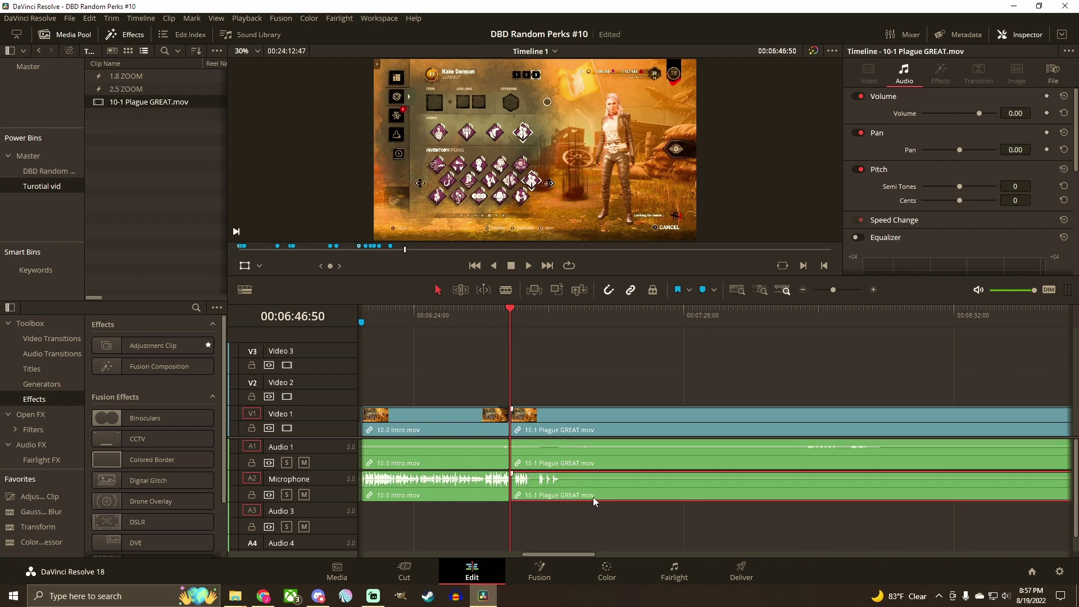
- Add a timeline marker named "Match 1 begins" at 00:06:46:50, where the Plague clip starts
{"action": "key", "text": "m"}
{"action": "key", "text": "m"}
{"action": "type", "text": "Match 1 begins"}
{"action": "key", "text": "Return"}
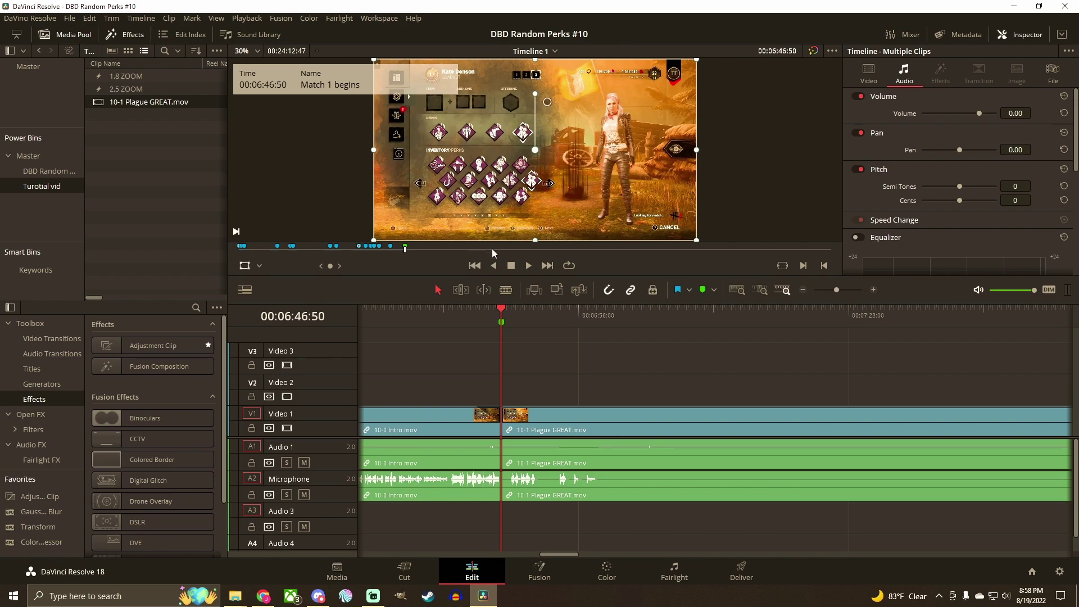
- Skim the Plague footage, split it at 00:09:15:42, and ripple delete the part before the split
{"action": "left_click", "coordinate": [522, 251]}
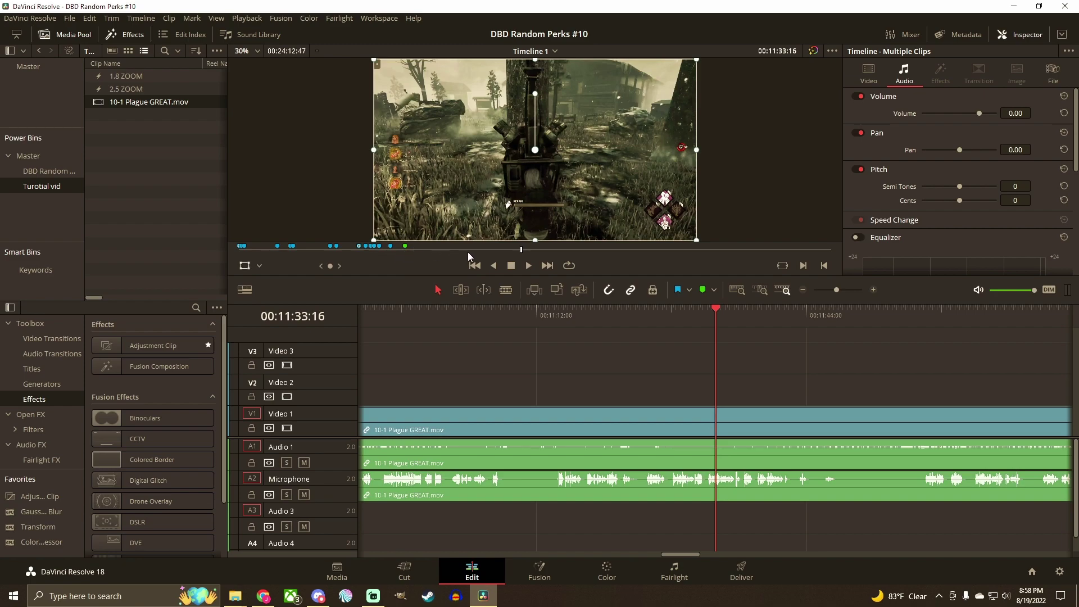
{"action": "left_click", "coordinate": [714, 291]}
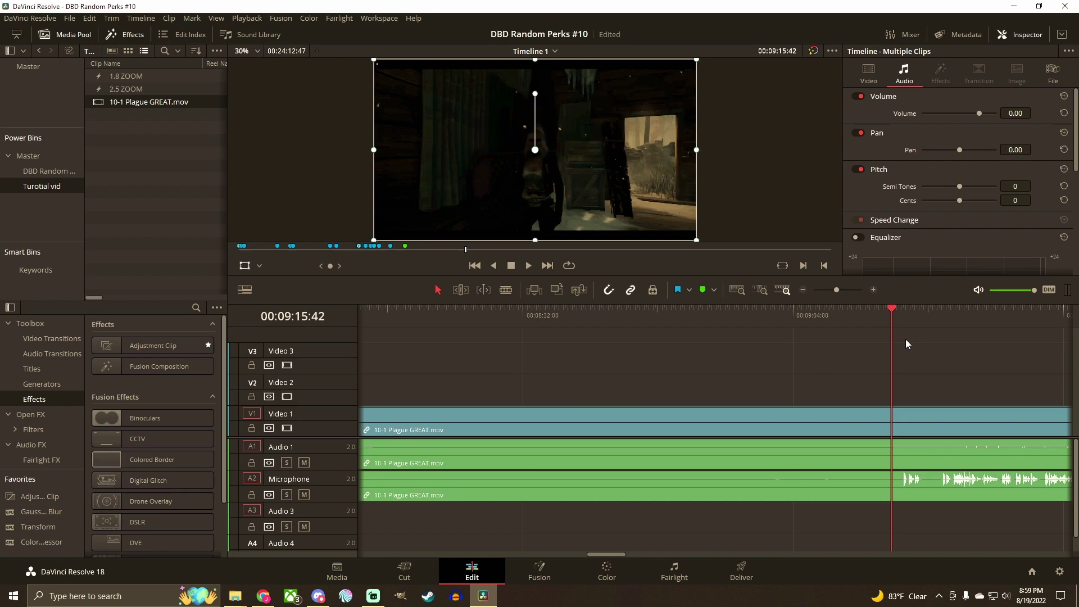
{"action": "key", "text": "ctrl+b"}
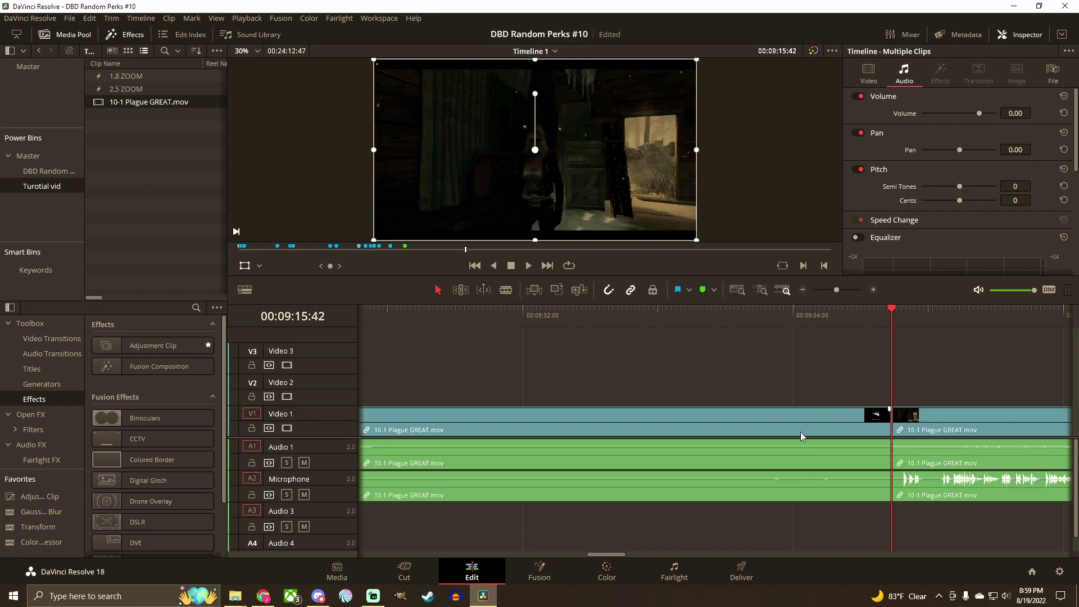
{"action": "left_click", "coordinate": [801, 431]}
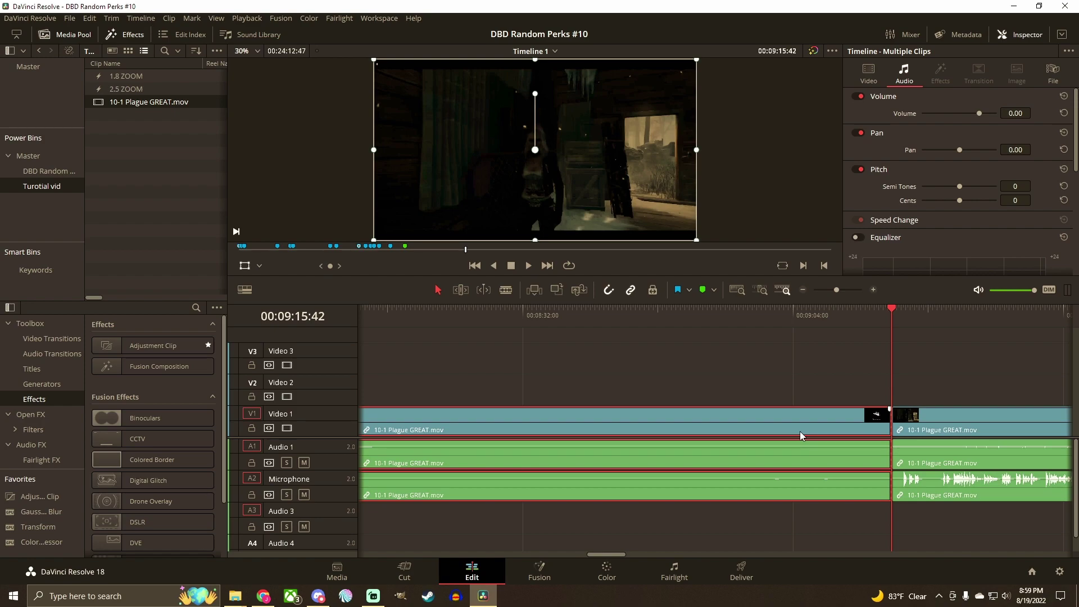
{"action": "key", "text": "shift+Up"}
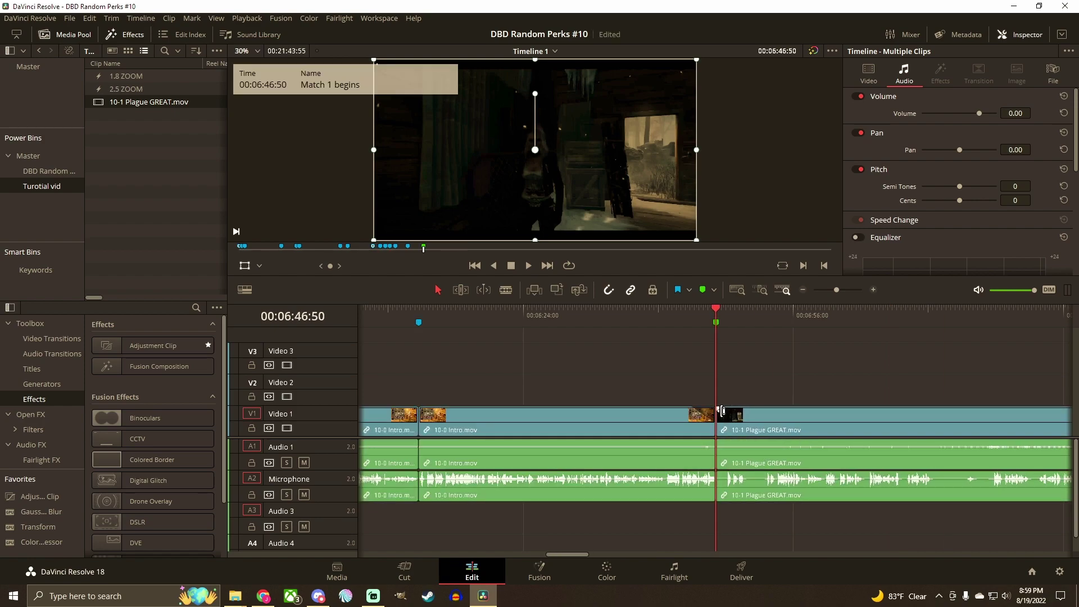
- Fade out the last intro clip and fade in the Plague clip by about 3 seconds each, and play the transition
{"action": "left_click_drag", "start_coordinate": [723, 409], "coordinate": [746, 414]}
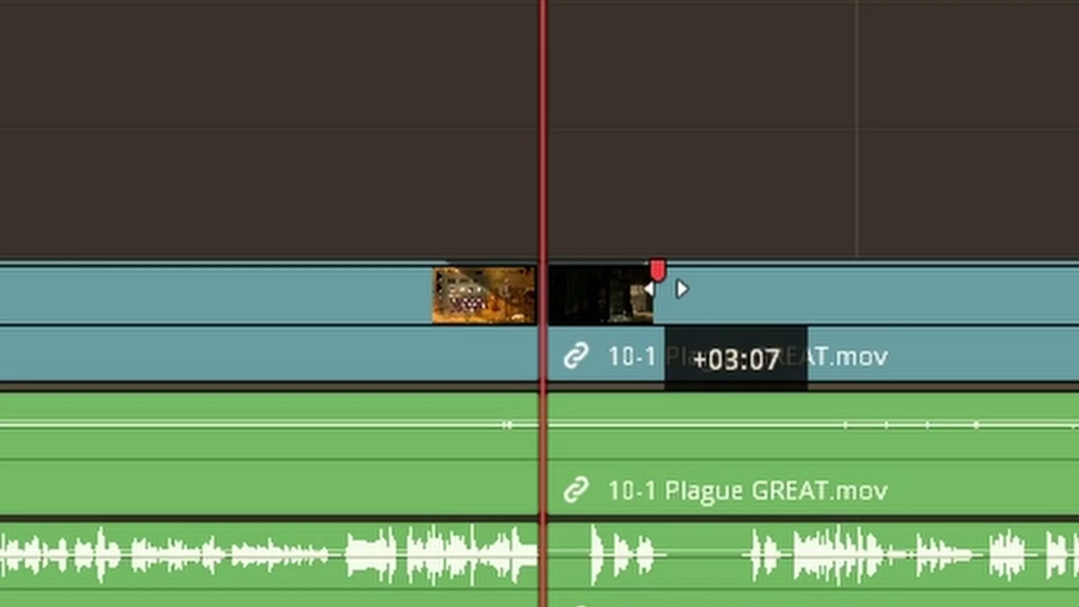
{"action": "mouse_move", "coordinate": [666, 289]}
{"action": "left_mouse_down"}
{"action": "mouse_move", "coordinate": [677, 289]}
{"action": "mouse_move", "coordinate": [669, 300]}
{"action": "left_mouse_up"}
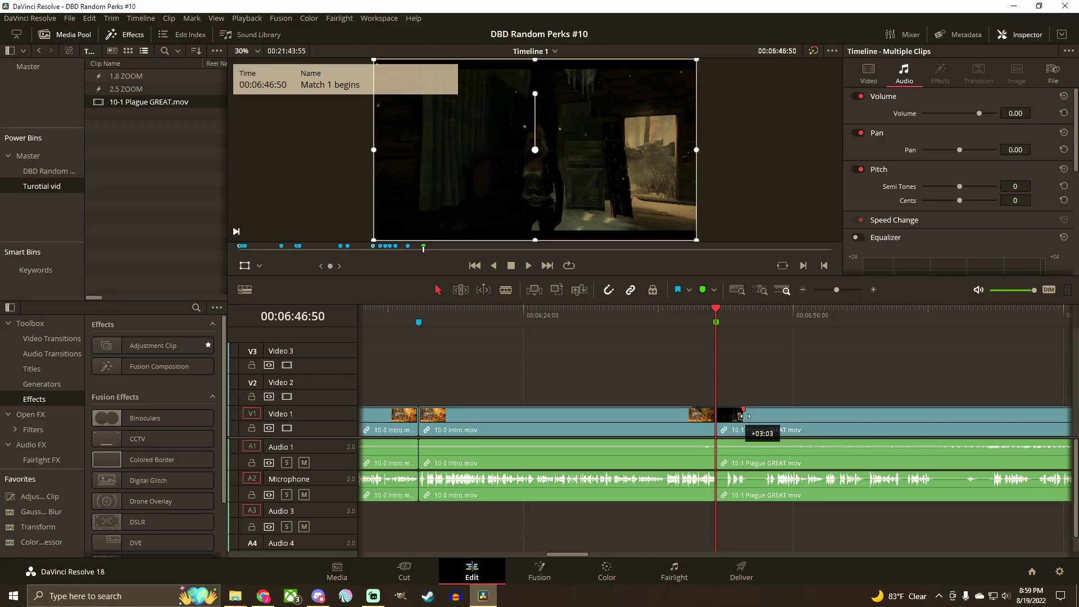
{"action": "left_click_drag", "start_coordinate": [744, 416], "coordinate": [747, 420]}
{"action": "scroll", "coordinate": [747, 423], "scroll_direction": "up", "scroll_amount": 2}
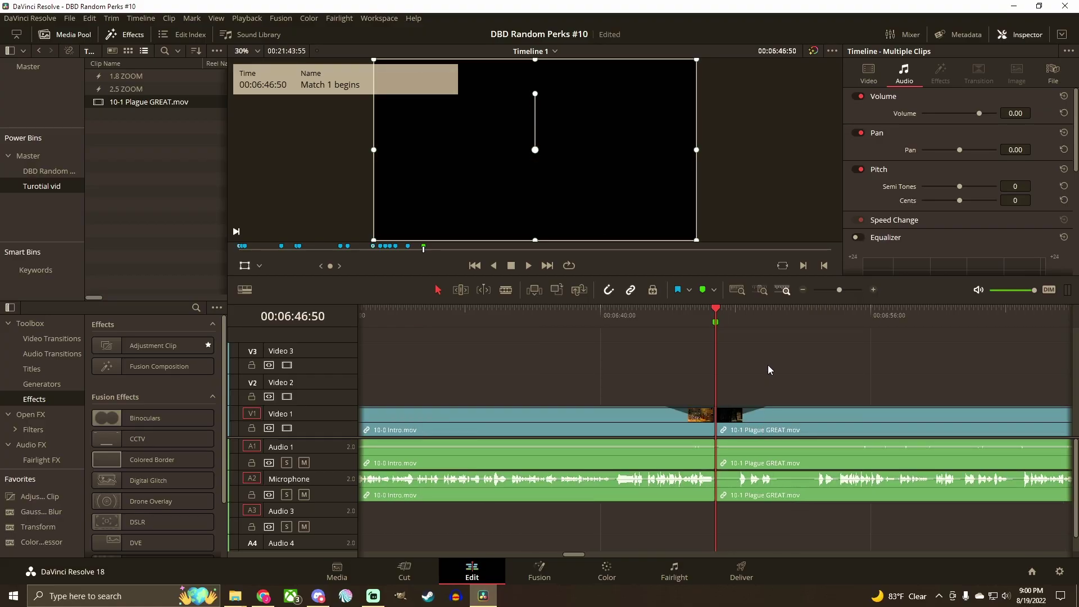
{"action": "mouse_move", "coordinate": [739, 321]}
{"action": "left_mouse_down"}
{"action": "mouse_move", "coordinate": [667, 299]}
{"action": "mouse_move", "coordinate": [767, 298]}
{"action": "mouse_move", "coordinate": [669, 304]}
{"action": "left_mouse_up"}
{"action": "key", "text": "space"}
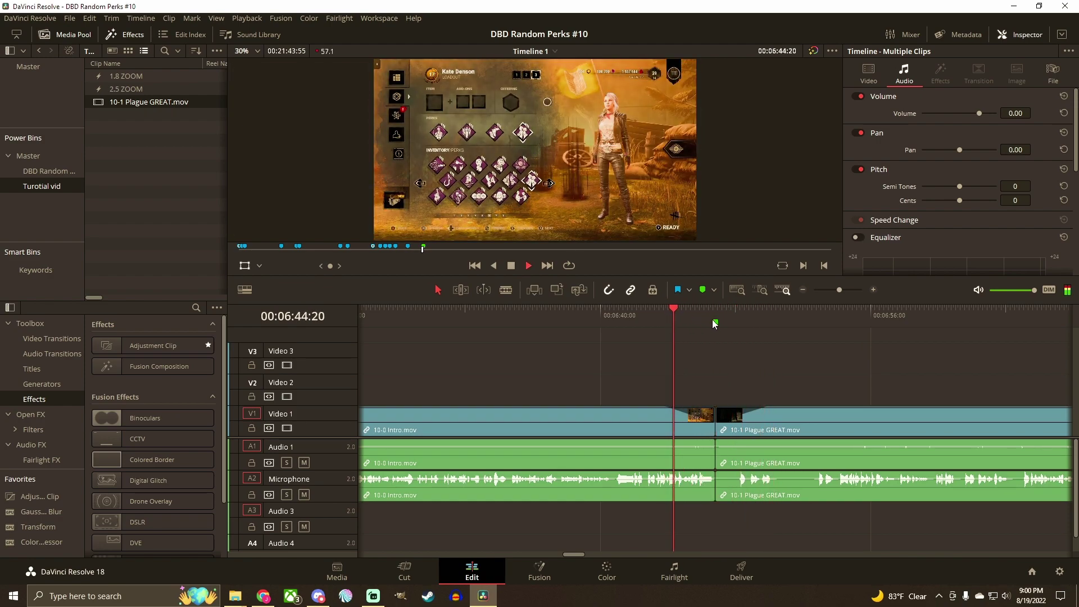
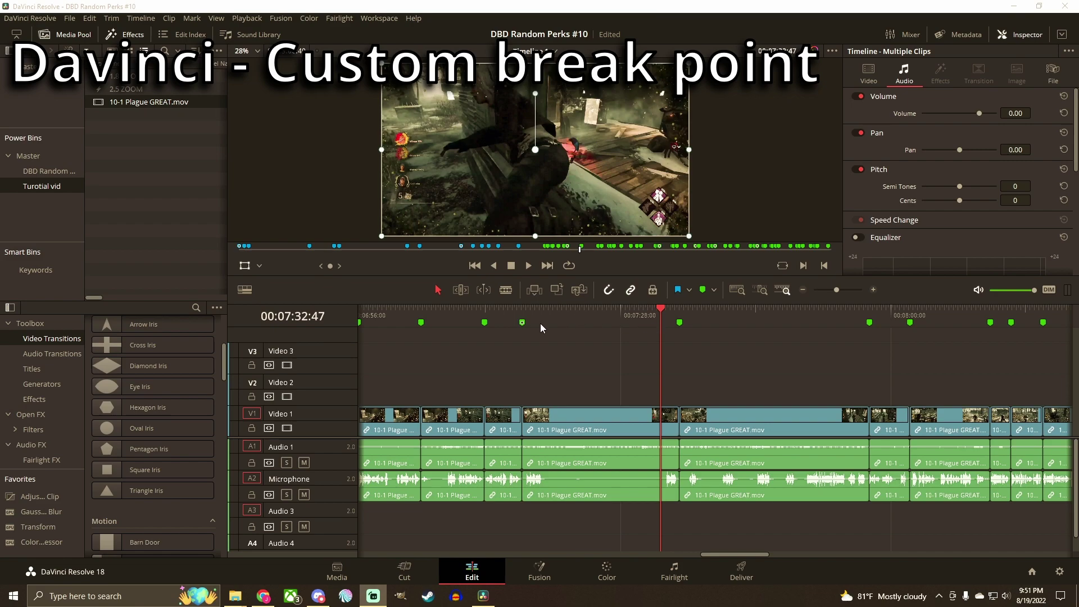
- Read the note on the marker at 00:07:16:21 and play the match footage around the cut following 00:07:32
{"action": "mouse_move", "coordinate": [525, 325]}
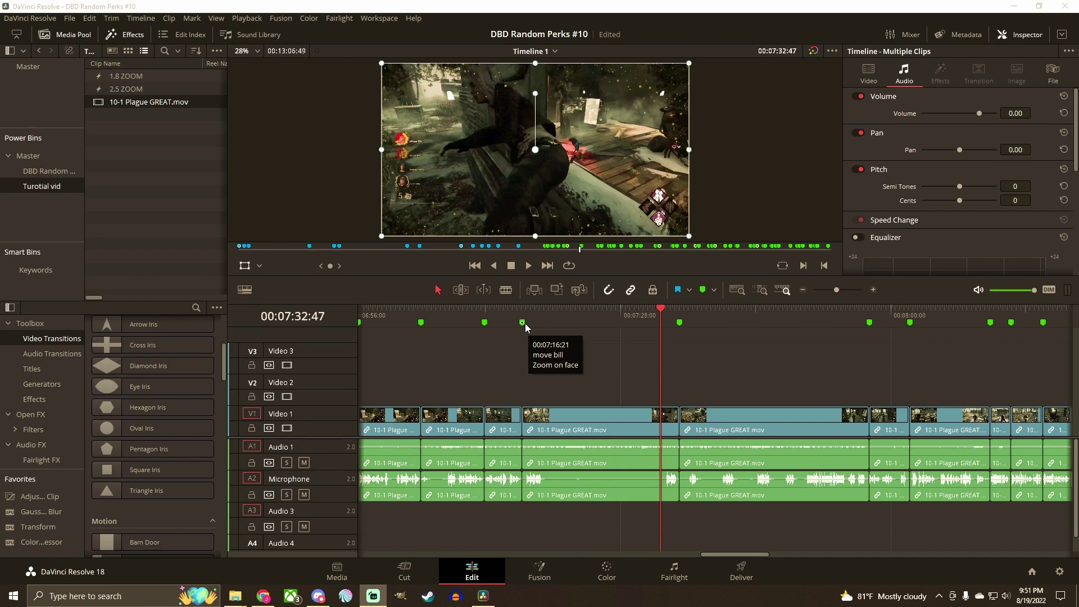
{"action": "left_click_drag", "start_coordinate": [598, 323], "coordinate": [653, 325]}
{"action": "key", "text": "space"}
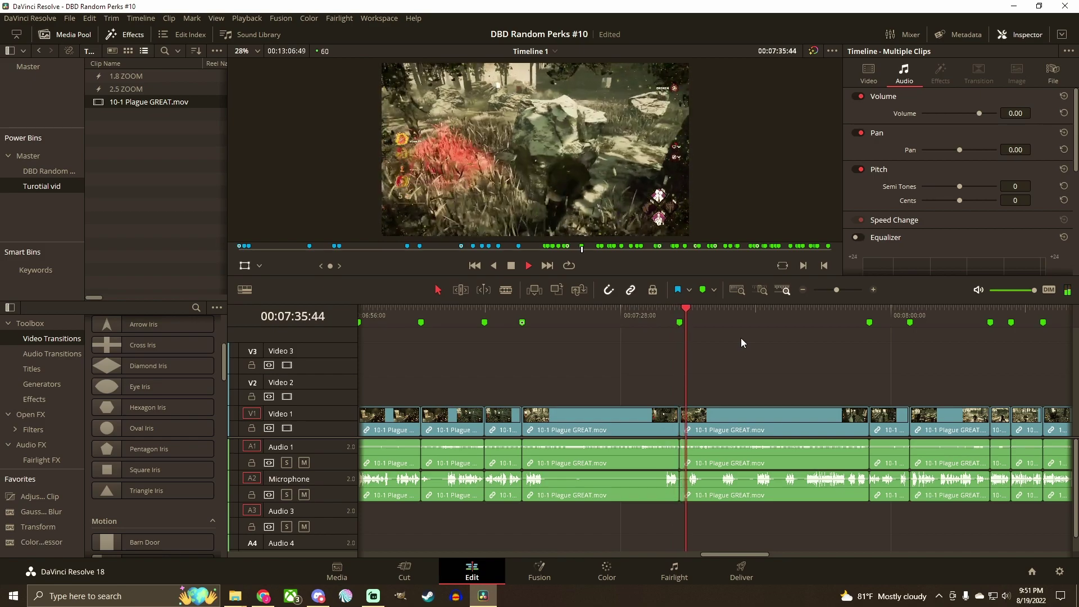
{"action": "key", "text": "space"}
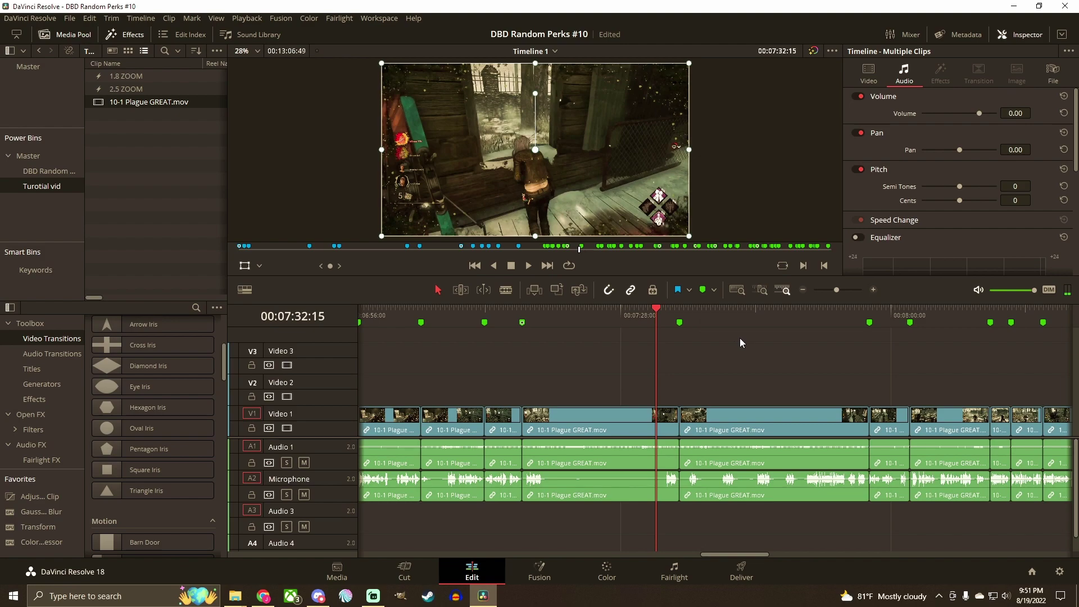
{"action": "scroll", "coordinate": [740, 338], "scroll_direction": "up", "scroll_amount": 2}
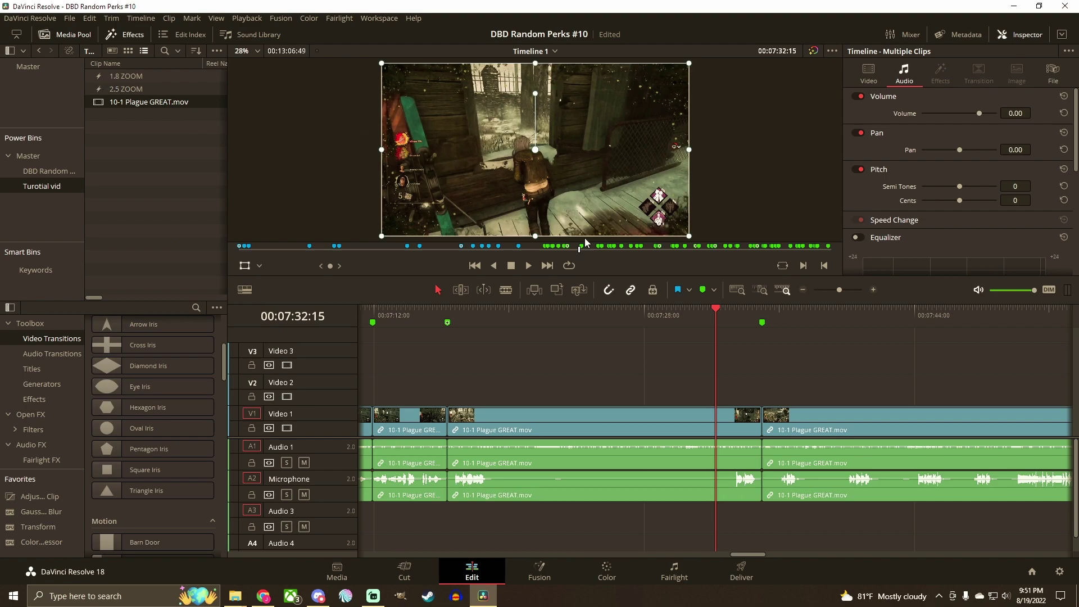
{"action": "left_click_drag", "start_coordinate": [727, 322], "coordinate": [734, 321]}
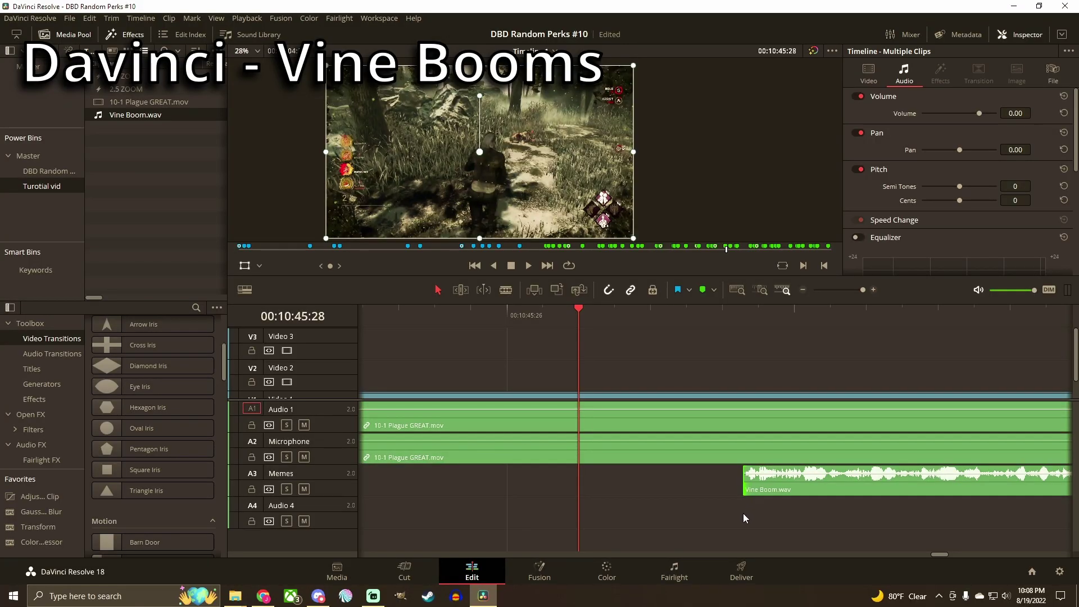
- Store the Vine Boom.wav clip from the Memes track in the Turotial vid power bin
{"action": "scroll", "coordinate": [744, 522], "scroll_direction": "right", "scroll_amount": 4}
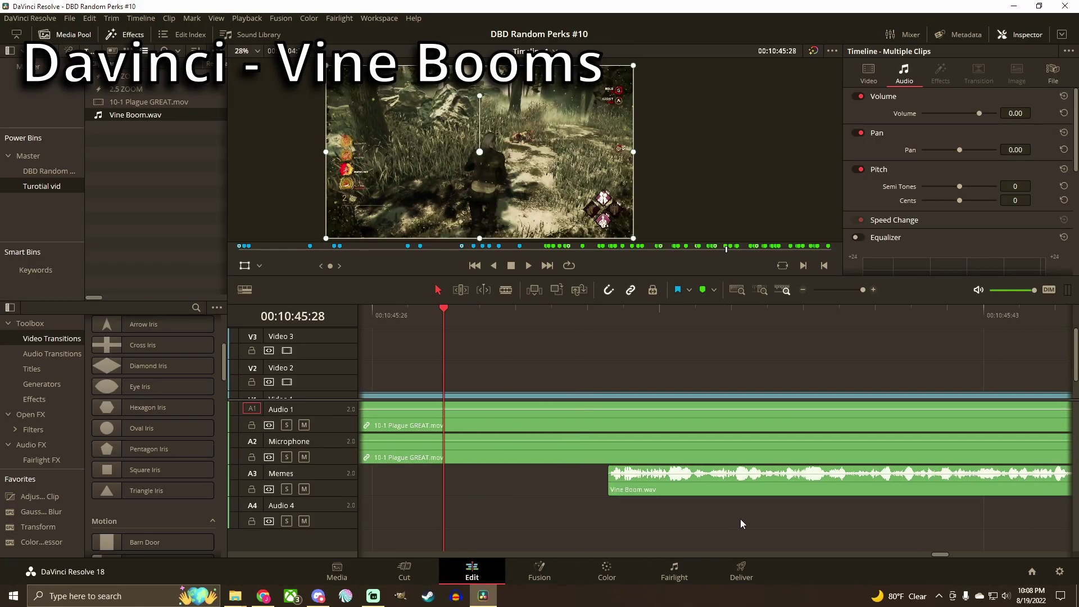
{"action": "scroll", "coordinate": [740, 518], "scroll_direction": "down", "scroll_amount": 4}
{"action": "scroll", "coordinate": [739, 513], "scroll_direction": "right", "scroll_amount": 1}
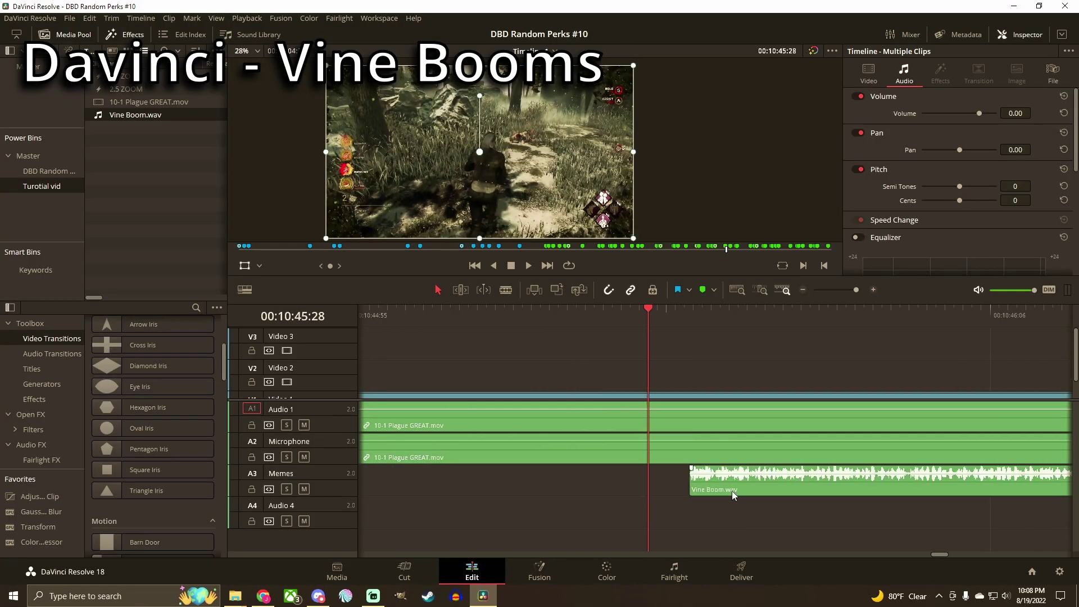
{"action": "left_click_drag", "start_coordinate": [732, 491], "coordinate": [149, 170]}
- Delete the duplicate Vine Boom.wav from the Turotial vid power bin
{"action": "left_click", "coordinate": [152, 117]}
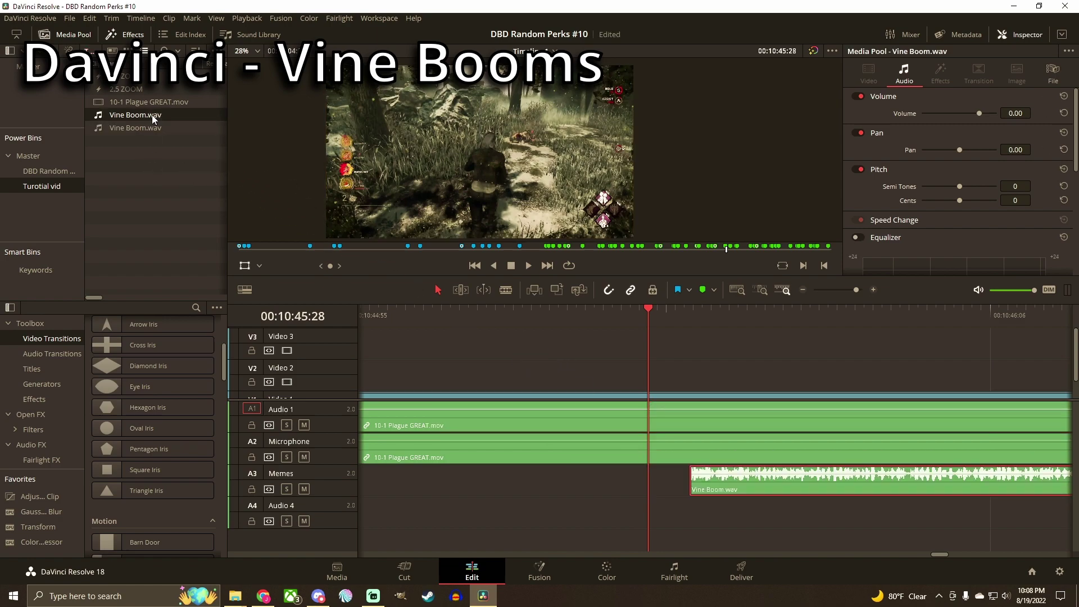
{"action": "right_click", "coordinate": [153, 116]}
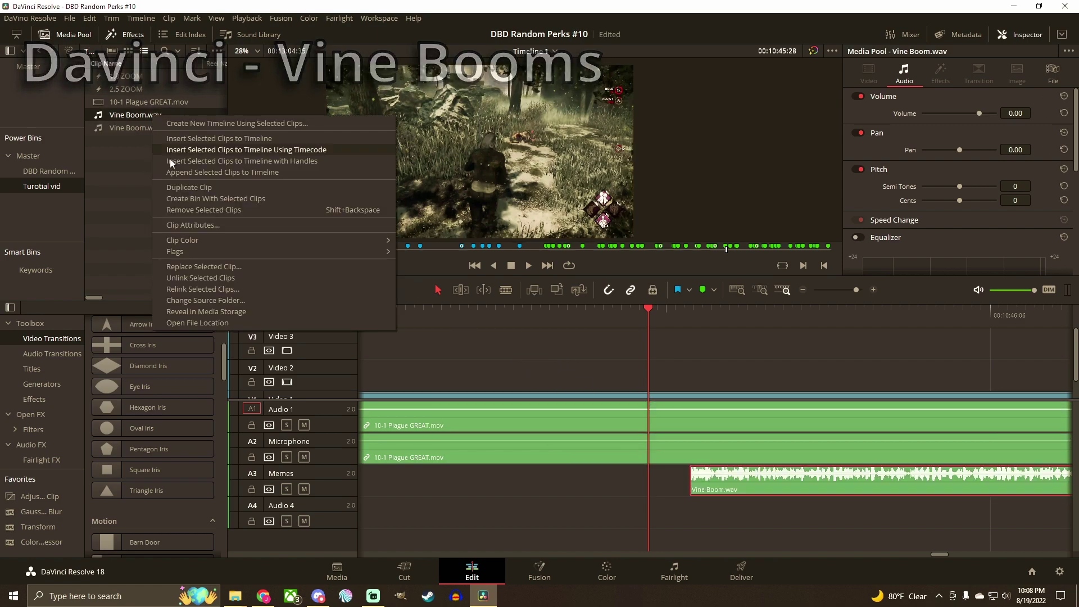
{"action": "left_click", "coordinate": [203, 210]}
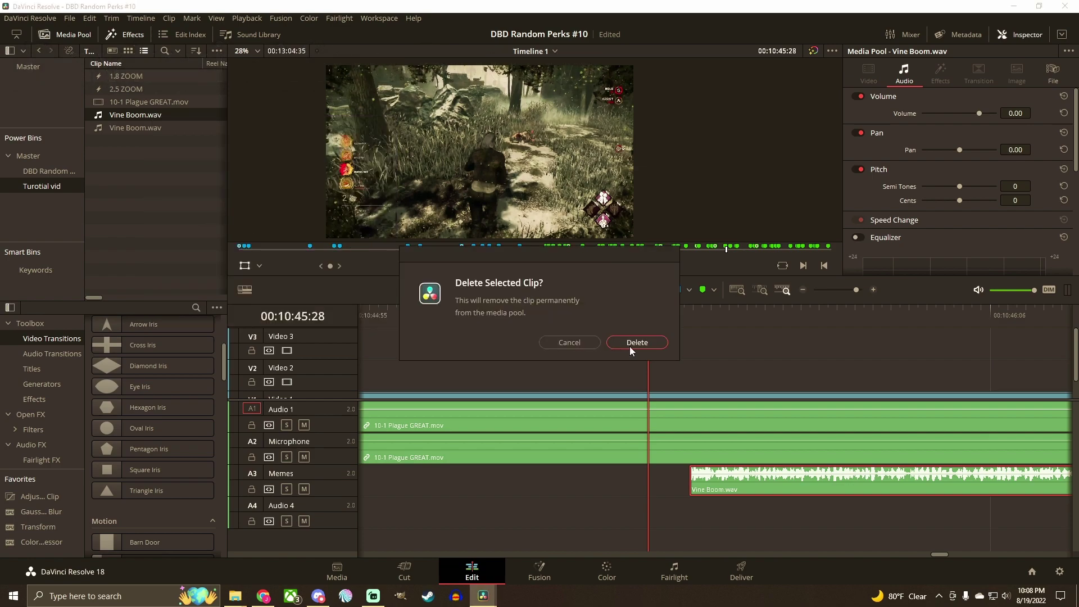
{"action": "left_click", "coordinate": [630, 347]}
- Place a copy of Vine Boom.wav from the power bin on the Audio 4 track, aligned with the copy on the Memes track
{"action": "left_click_drag", "start_coordinate": [130, 119], "coordinate": [746, 524]}
{"action": "scroll", "coordinate": [751, 521], "scroll_direction": "right", "scroll_amount": 5}
{"action": "scroll", "coordinate": [731, 523], "scroll_direction": "left", "scroll_amount": 5}
{"action": "scroll", "coordinate": [727, 523], "scroll_direction": "down", "scroll_amount": 1}
{"action": "scroll", "coordinate": [733, 500], "scroll_direction": "right", "scroll_amount": 4}
{"action": "scroll", "coordinate": [733, 500], "scroll_direction": "left", "scroll_amount": 2}
{"action": "scroll", "coordinate": [731, 500], "scroll_direction": "up", "scroll_amount": 1}
{"action": "scroll", "coordinate": [720, 482], "scroll_direction": "right", "scroll_amount": 1}
{"action": "scroll", "coordinate": [718, 477], "scroll_direction": "right", "scroll_amount": 3}
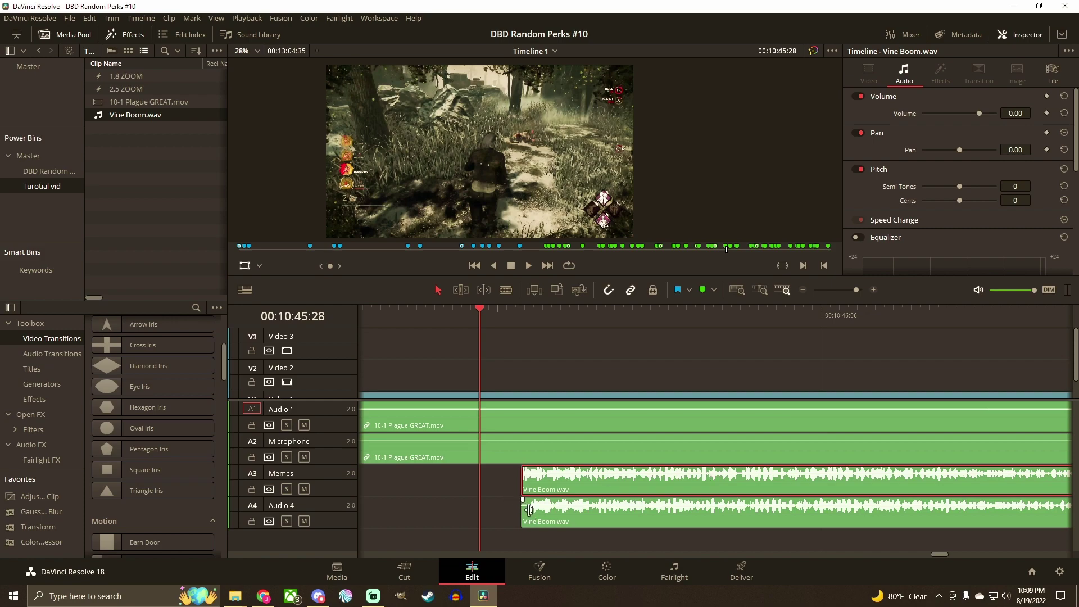
{"action": "scroll", "coordinate": [529, 510], "scroll_direction": "right", "scroll_amount": 1}
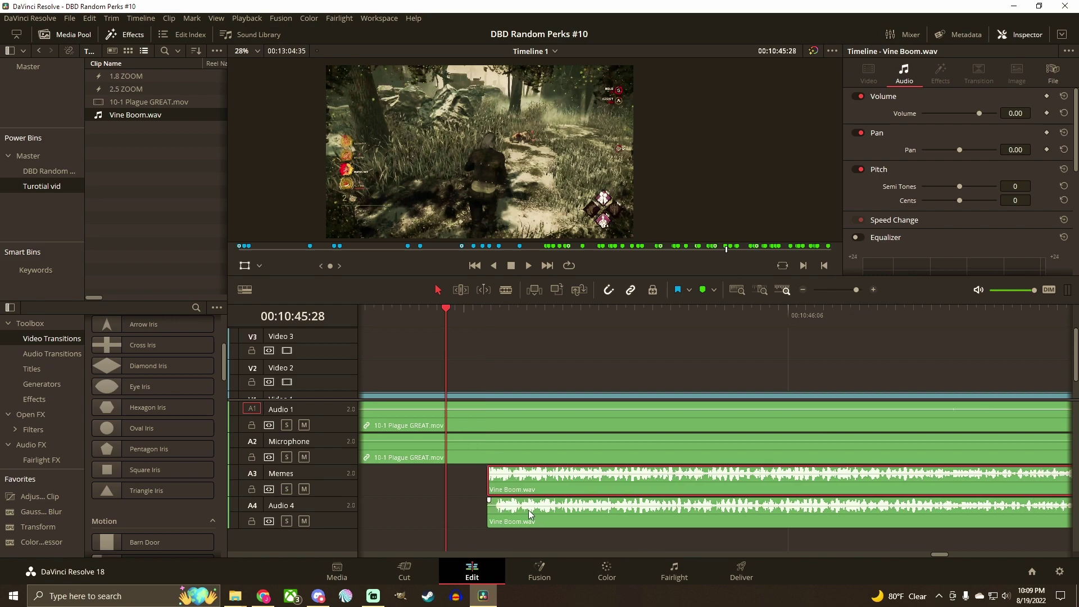
{"action": "left_click", "coordinate": [490, 361]}
{"action": "scroll", "coordinate": [526, 482], "scroll_direction": "right", "scroll_amount": 10}
{"action": "scroll", "coordinate": [532, 486], "scroll_direction": "left", "scroll_amount": 12}
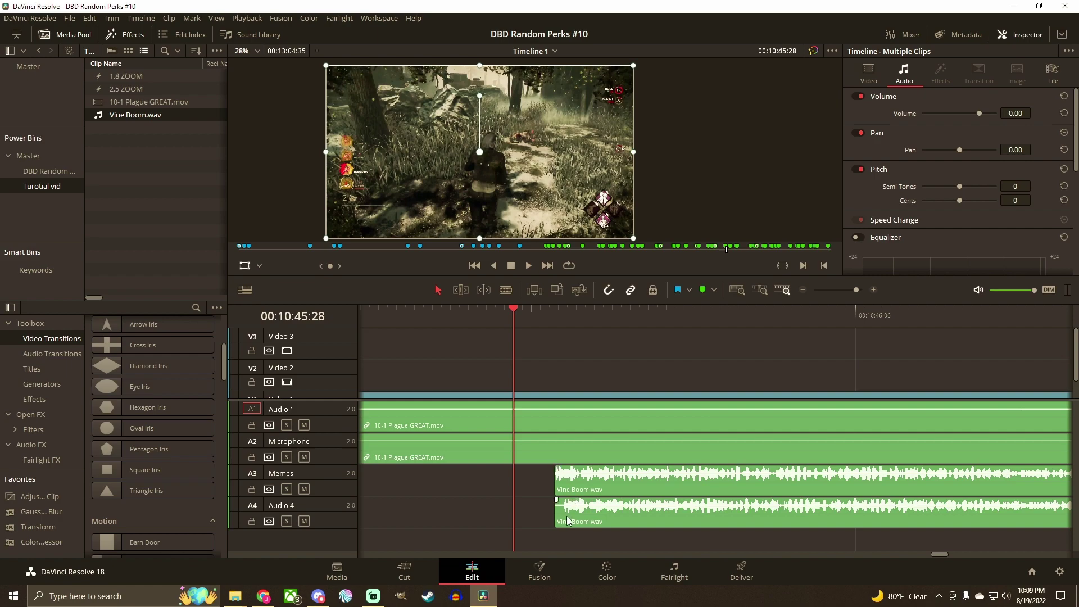
- Delete both Vine Boom.wav clips from the Memes and Audio 4 tracks
{"action": "left_click", "coordinate": [578, 484]}
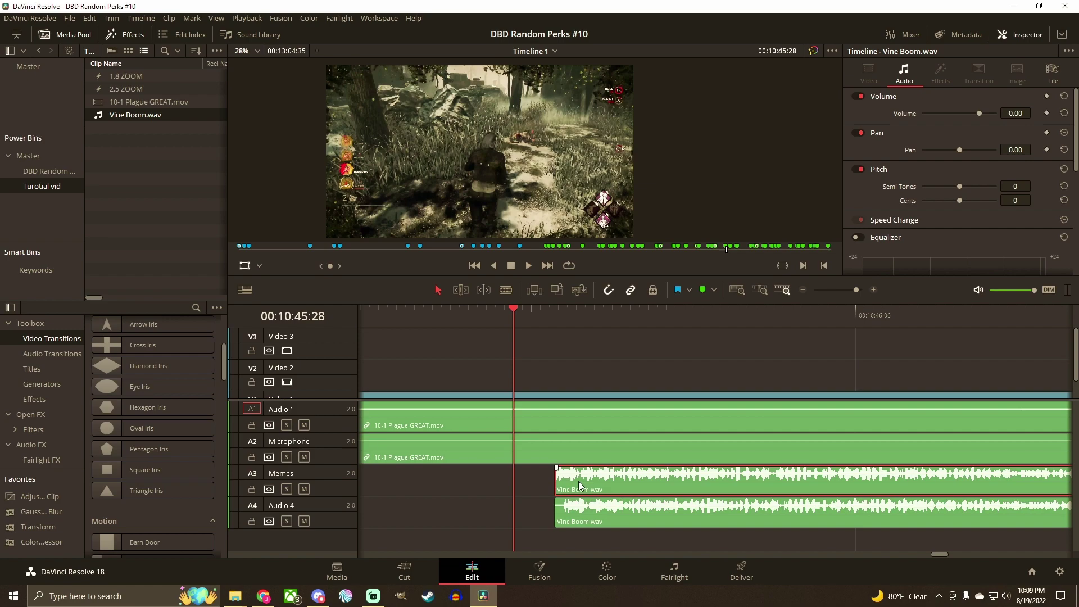
{"action": "key", "text": "Delete"}
{"action": "left_click", "coordinate": [584, 505]}
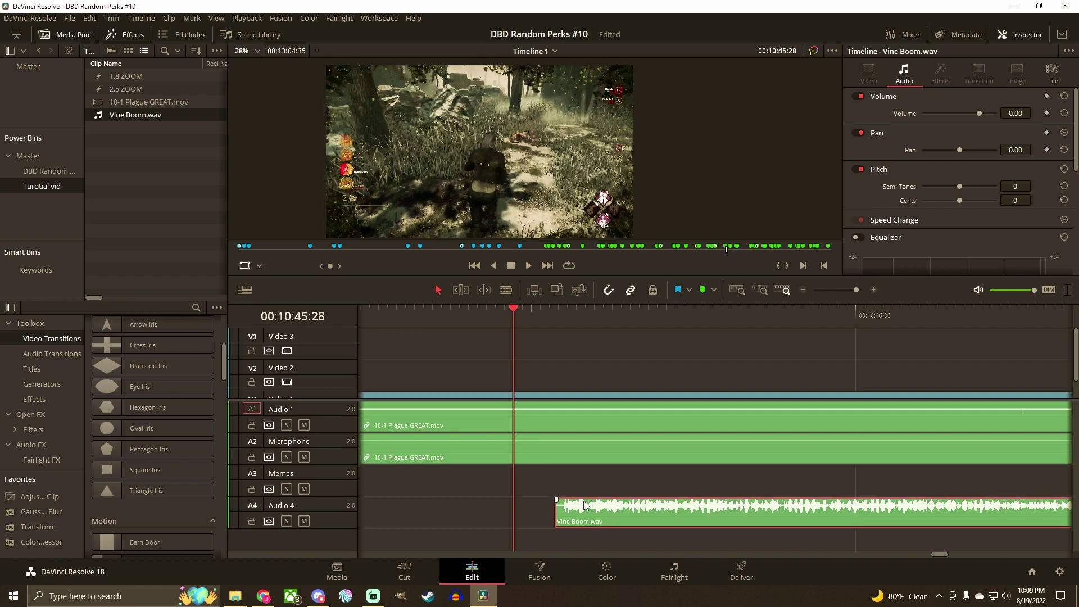
{"action": "key", "text": "Delete"}
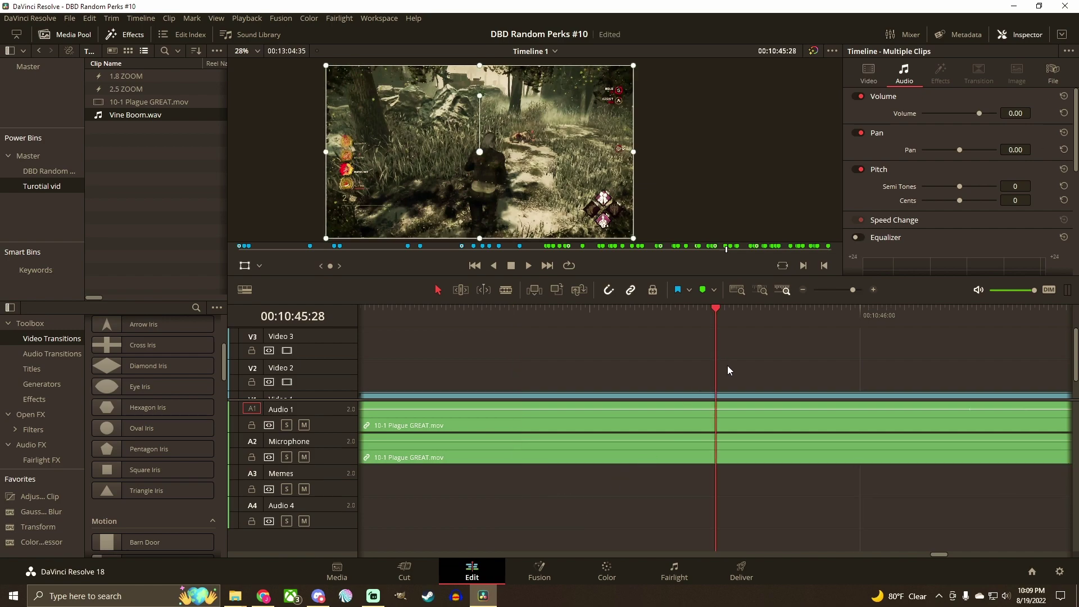
- Find the frame at 00:10:49:21, where the spoken microphone line ends, and place Vine Boom.wav there on the Memes track
{"action": "scroll", "coordinate": [729, 369], "scroll_direction": "down", "scroll_amount": 1}
{"action": "scroll", "coordinate": [747, 386], "scroll_direction": "right", "scroll_amount": 5}
{"action": "scroll", "coordinate": [723, 384], "scroll_direction": "left", "scroll_amount": 3}
{"action": "scroll", "coordinate": [723, 385], "scroll_direction": "down", "scroll_amount": 2}
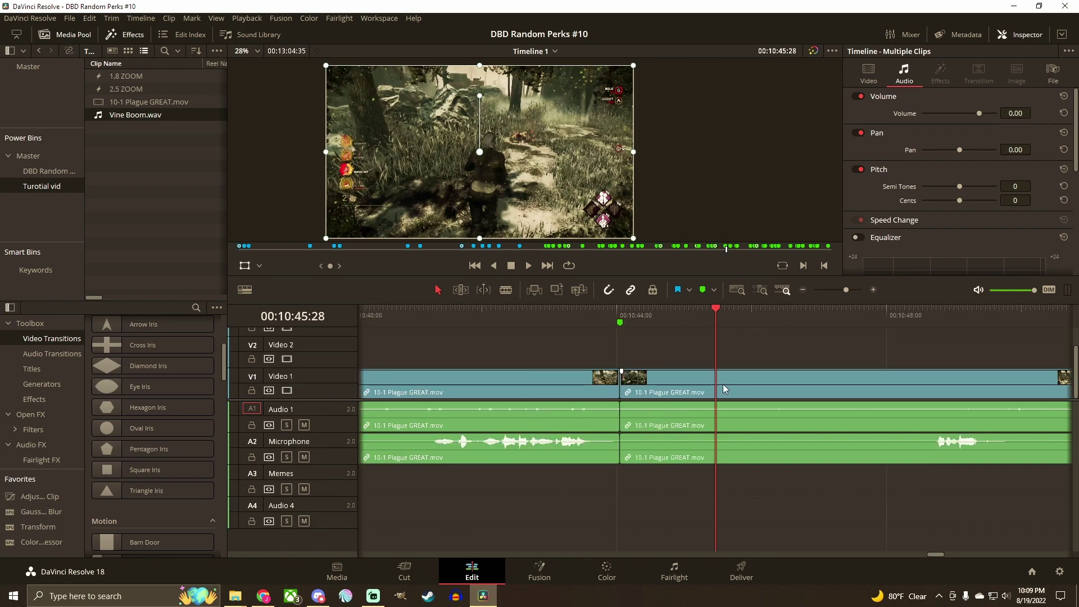
{"action": "scroll", "coordinate": [723, 385], "scroll_direction": "right", "scroll_amount": 3}
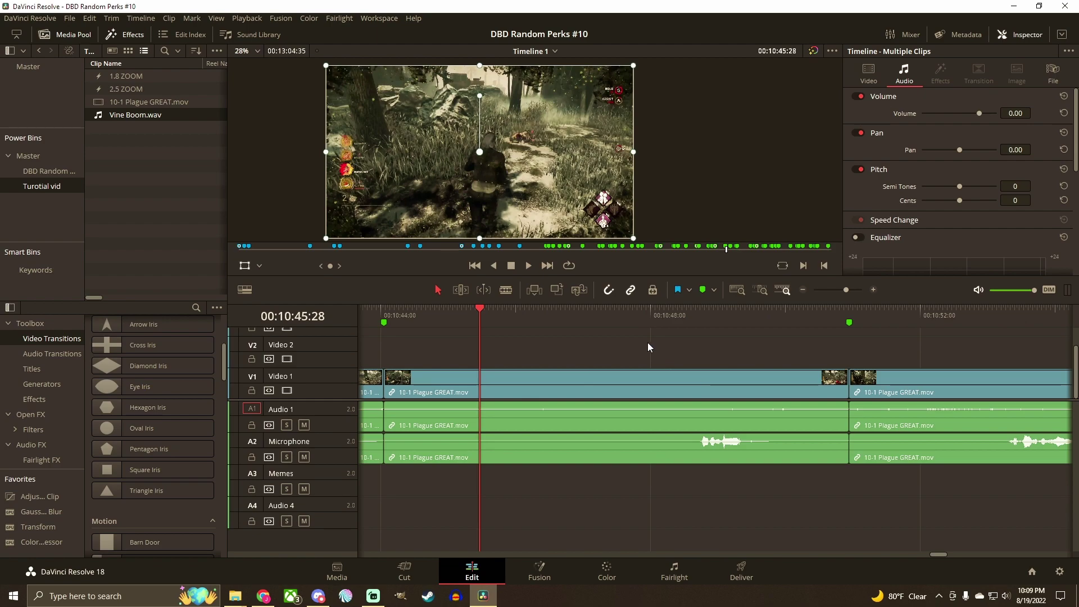
{"action": "left_click_drag", "start_coordinate": [650, 323], "coordinate": [737, 324]}
{"action": "scroll", "coordinate": [751, 364], "scroll_direction": "up", "scroll_amount": 2}
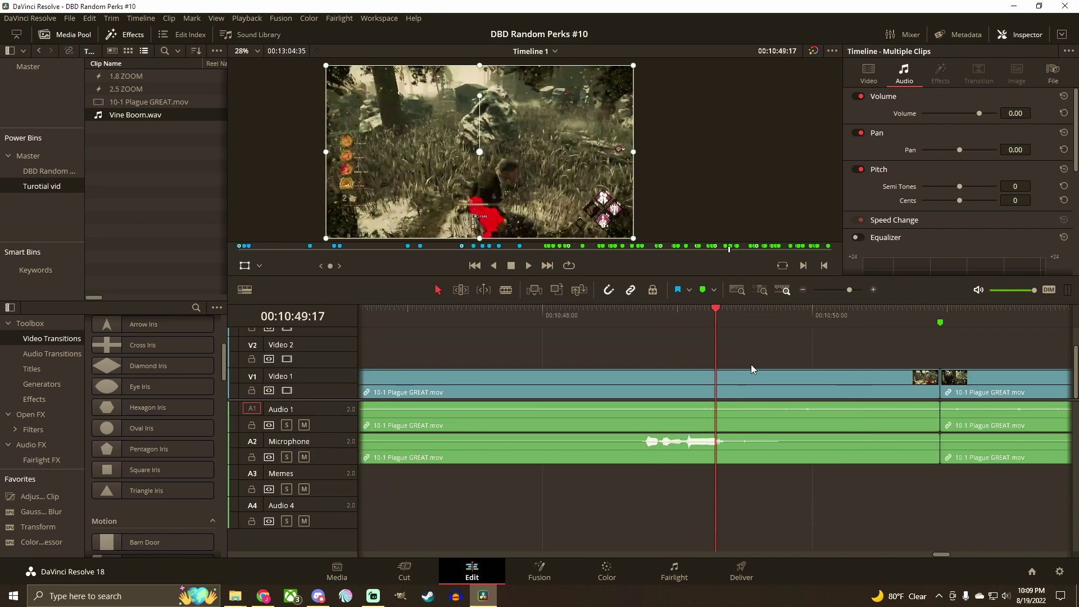
{"action": "key", "text": "Left"}
{"action": "key", "text": "Left"}
{"action": "key", "text": "Right"}
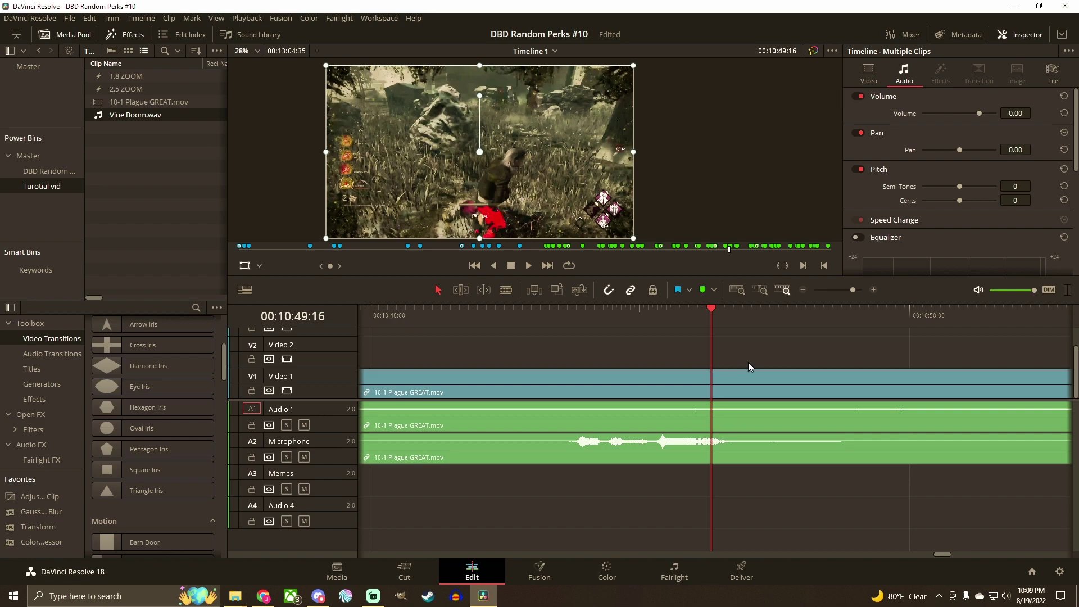
{"action": "key", "text": "Right"}
{"action": "key", "text": "Right"}
{"action": "key", "text": "Right"}
{"action": "key", "text": "Right"}
{"action": "key", "text": "Right"}
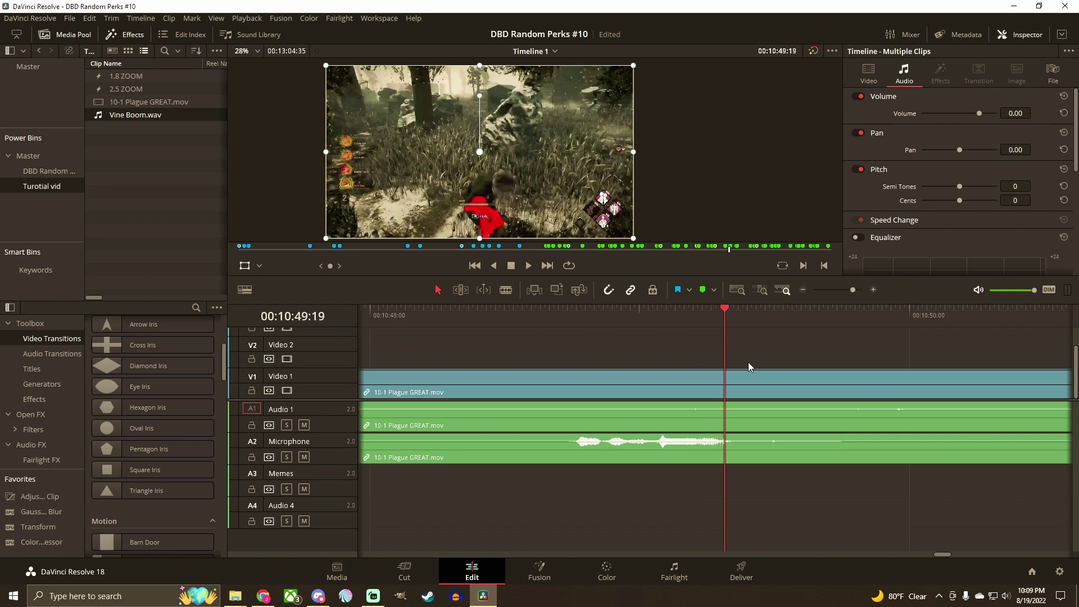
{"action": "key", "text": "Right"}
{"action": "key", "text": "Left"}
{"action": "key", "text": "Left"}
{"action": "key", "text": "Left"}
{"action": "key", "text": "Left"}
{"action": "key", "text": "Right"}
{"action": "key", "text": "Right"}
{"action": "key", "text": "Right"}
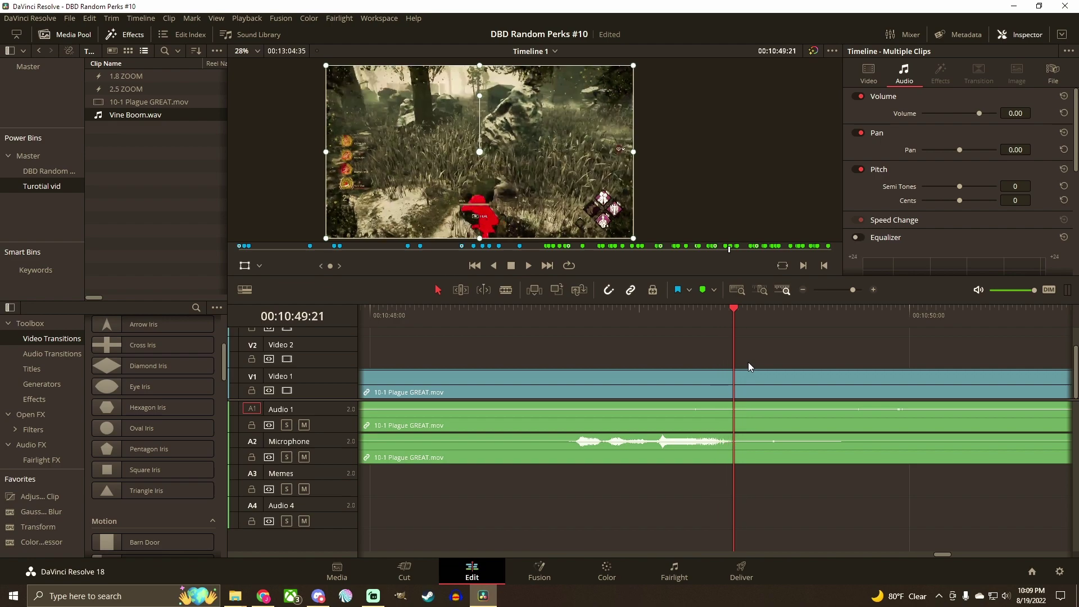
{"action": "left_click_drag", "start_coordinate": [105, 117], "coordinate": [109, 119]}
{"action": "left_click_drag", "start_coordinate": [292, 266], "coordinate": [741, 474]}
{"action": "scroll", "coordinate": [741, 489], "scroll_direction": "right", "scroll_amount": 3}
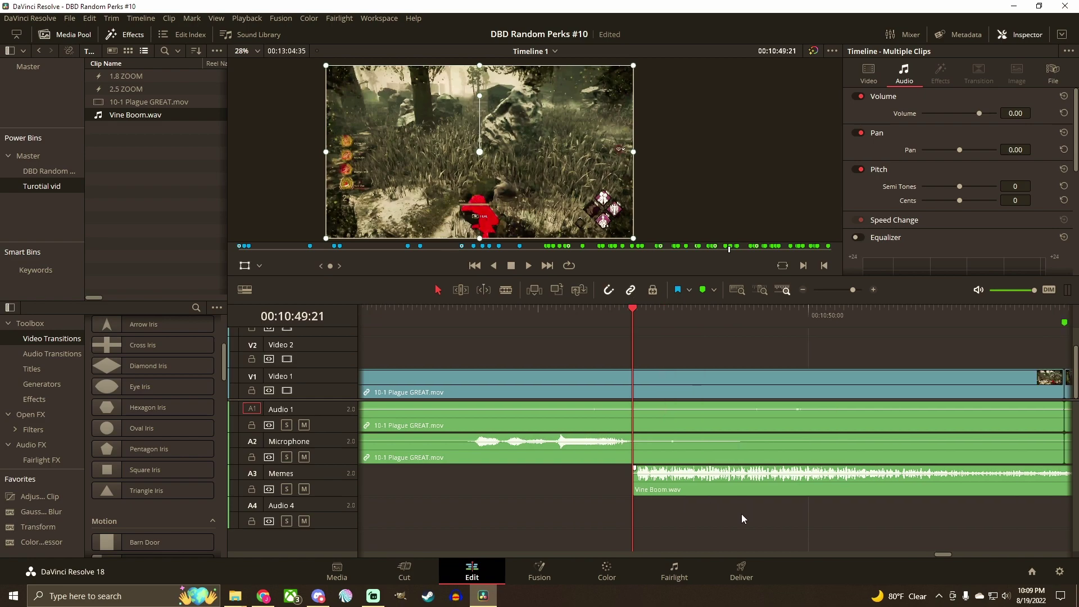
- Place a second Vine Boom.wav on the Memes track at 00:10:49:31, overwriting the rest of the first one
{"action": "key", "text": "Right"}
{"action": "key", "text": "Right"}
{"action": "key", "text": "Right"}
{"action": "key", "text": "Right"}
{"action": "key", "text": "Right"}
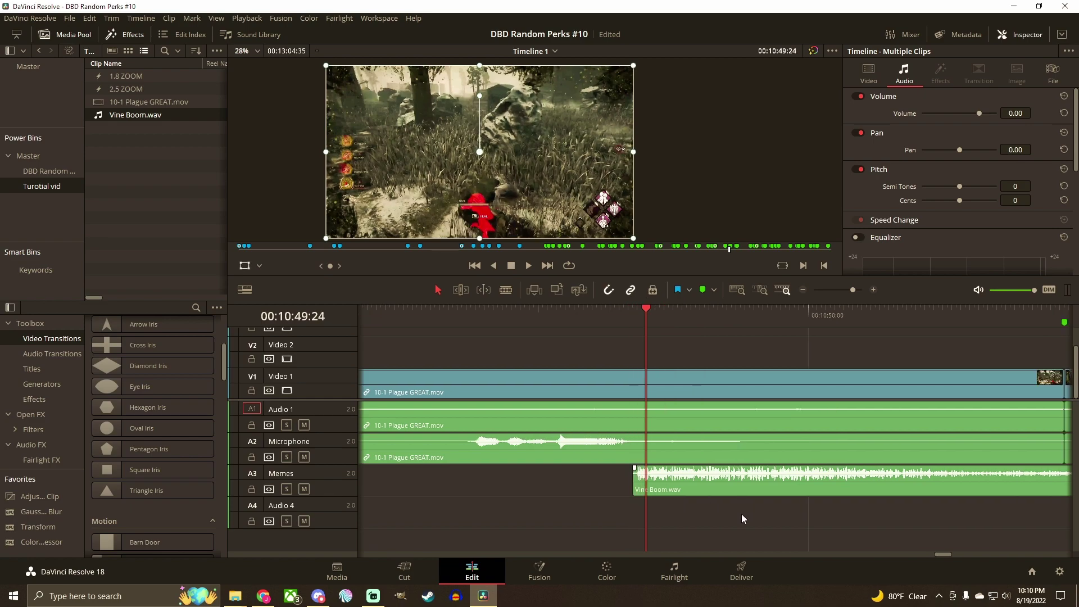
{"action": "key", "text": "Right"}
{"action": "key", "text": "Right"}
{"action": "key", "text": "Right"}
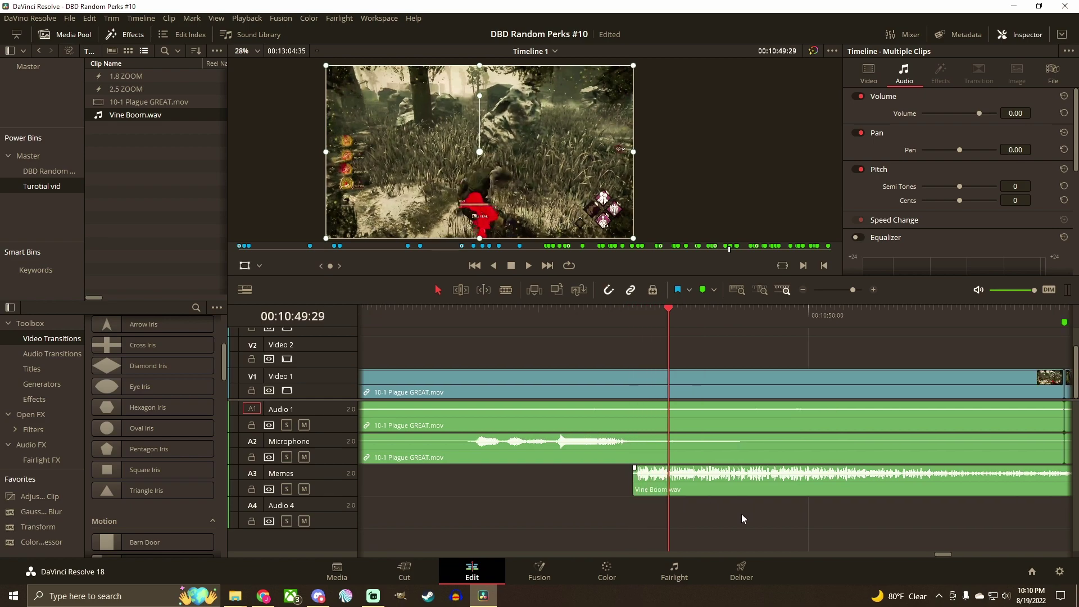
{"action": "key", "text": "Right"}
{"action": "key", "text": "Right"}
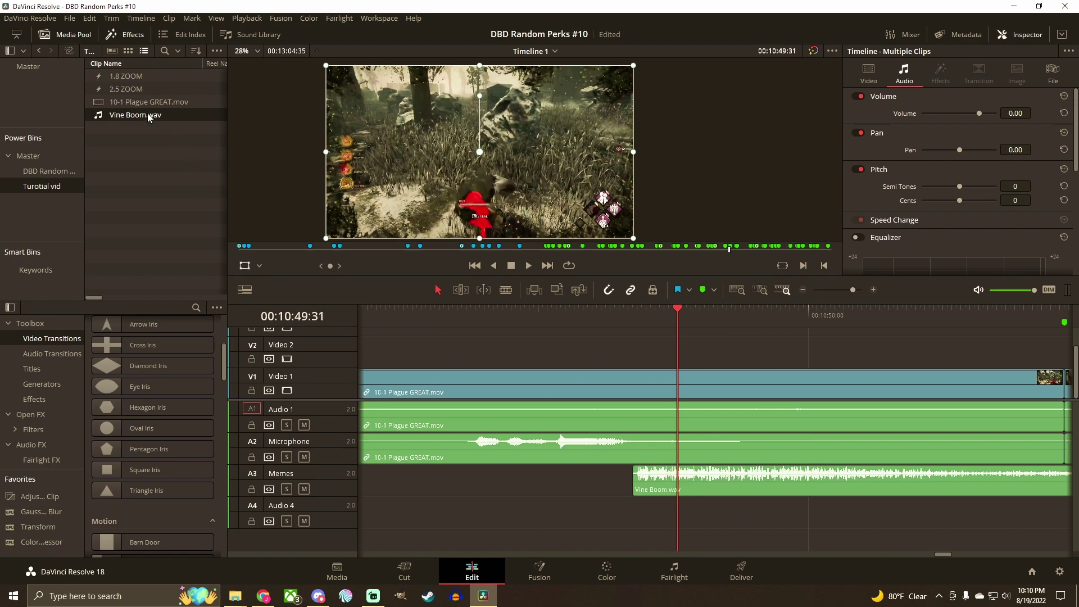
{"action": "left_click_drag", "start_coordinate": [111, 116], "coordinate": [687, 484]}
{"action": "scroll", "coordinate": [687, 485], "scroll_direction": "right", "scroll_amount": 3}
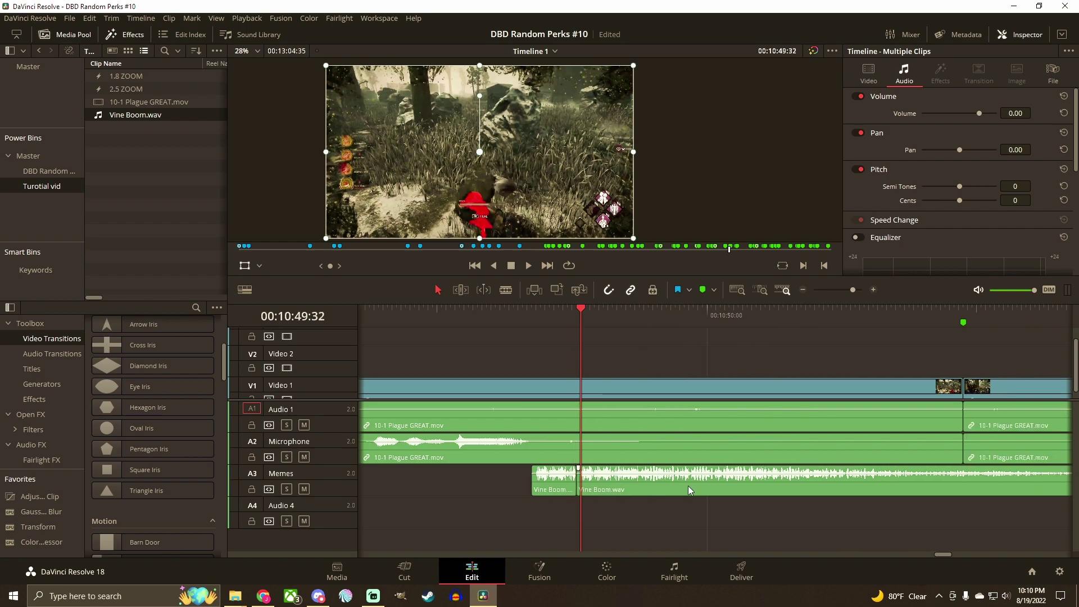
- Place a third Vine Boom.wav on the Memes track at about 00:10:49:41, overwriting the rest of the second one
{"action": "key", "text": "space"}
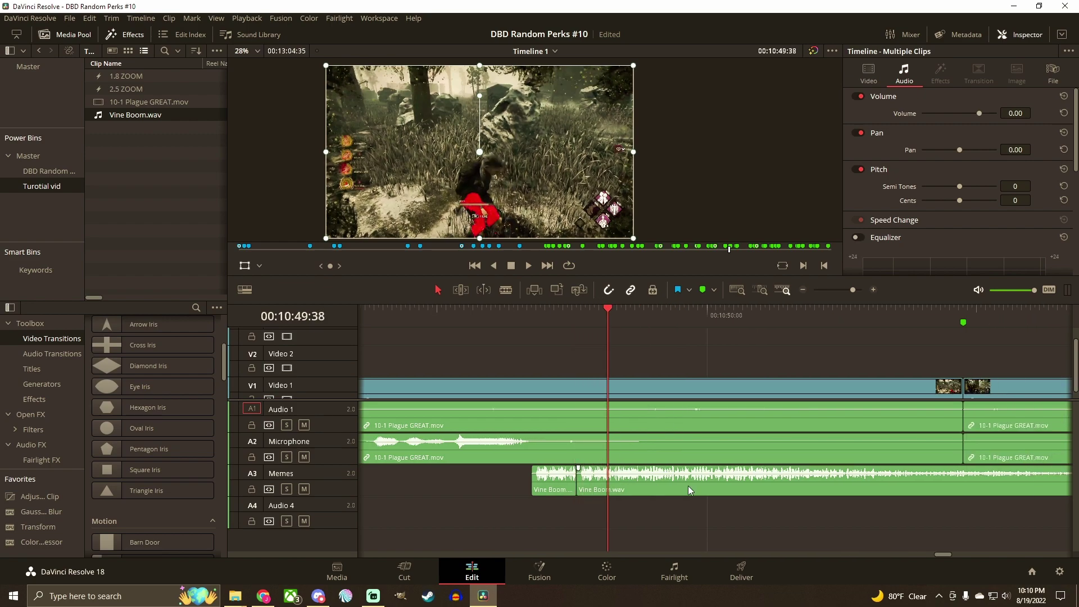
{"action": "key", "text": "Right"}
{"action": "key", "text": "Right"}
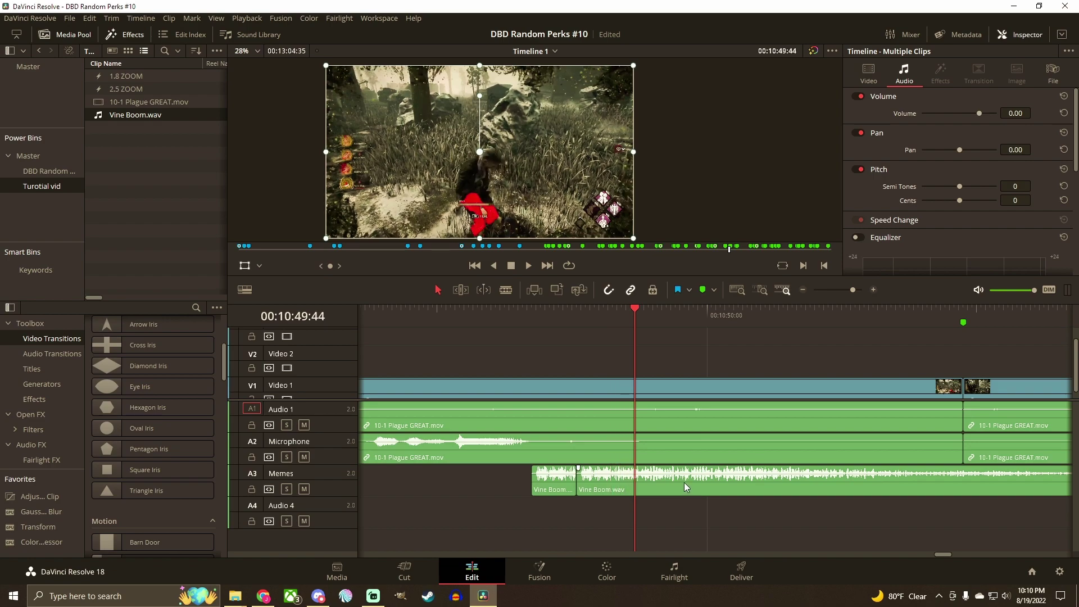
{"action": "key", "text": "Left"}
{"action": "key", "text": "Left"}
{"action": "key", "text": "Left"}
{"action": "key", "text": "Left"}
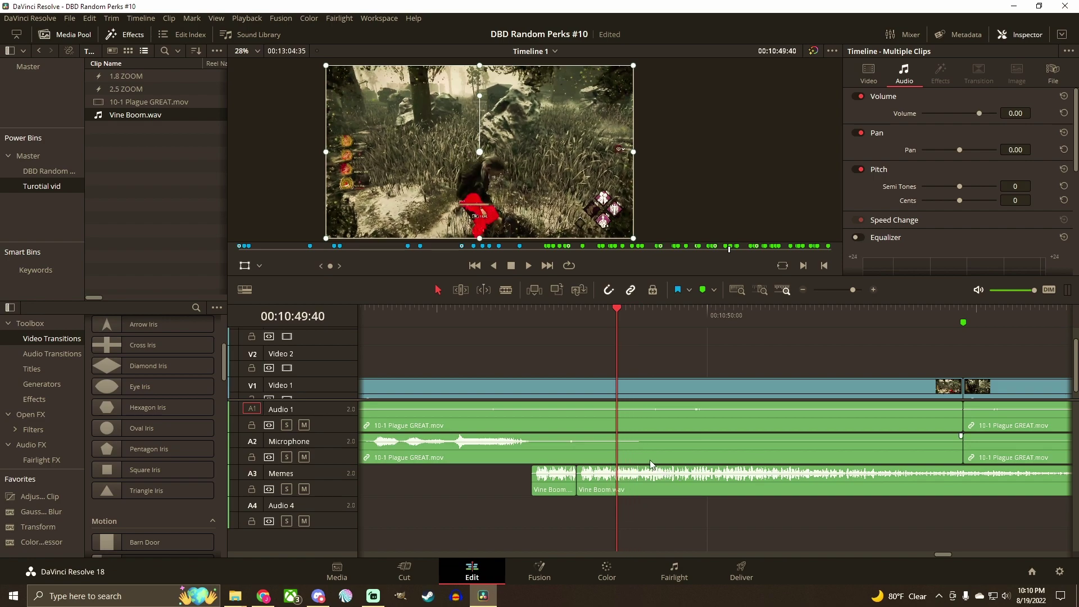
{"action": "left_click_drag", "start_coordinate": [140, 113], "coordinate": [628, 476]}
- Step on a few frames and place a fourth Vine Boom.wav on the Memes track, overwriting the rest of the third one
{"action": "key", "text": "Right"}
{"action": "key", "text": "Right"}
{"action": "key", "text": "Right"}
{"action": "key", "text": "Right"}
{"action": "key", "text": "Right"}
{"action": "key", "text": "Right"}
{"action": "key", "text": "Right"}
{"action": "key", "text": "Right"}
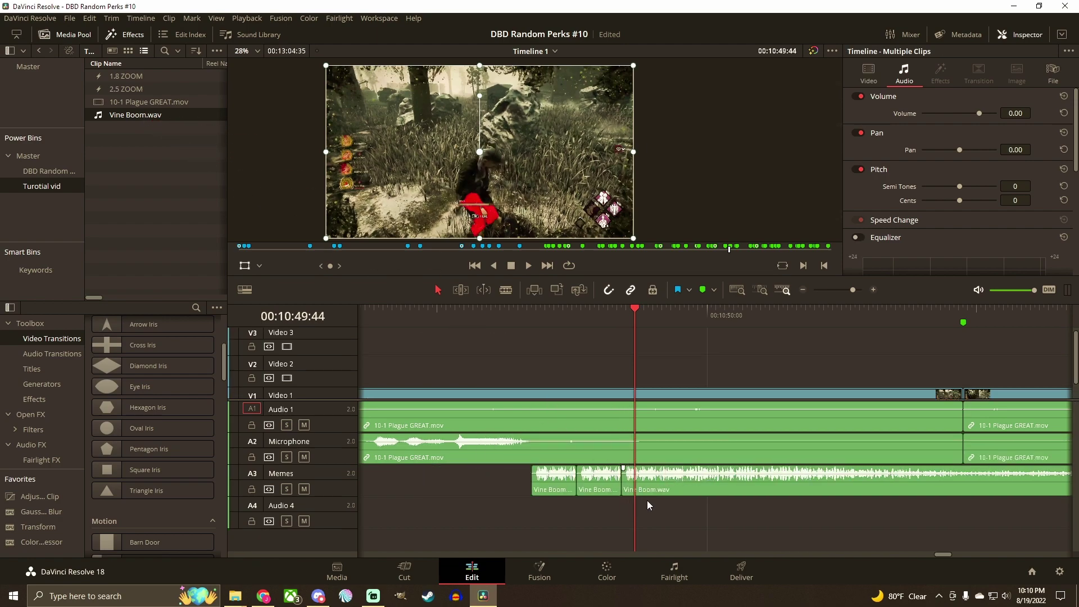
{"action": "left_click_drag", "start_coordinate": [137, 119], "coordinate": [666, 483]}
- Add three more Vine Boom.wav copies in quick succession on the Memes track, each cutting off the previous one and the last playing in full
{"action": "key", "text": "Right"}
{"action": "key", "text": "Right"}
{"action": "key", "text": "Right"}
{"action": "key", "text": "Right"}
{"action": "key", "text": "Right"}
{"action": "key", "text": "Right"}
{"action": "key", "text": "Right"}
{"action": "key", "text": "Right"}
{"action": "key", "text": "Right"}
{"action": "key", "text": "Right"}
{"action": "key", "text": "Right"}
{"action": "key", "text": "Right"}
{"action": "key", "text": "Left"}
{"action": "key", "text": "Left"}
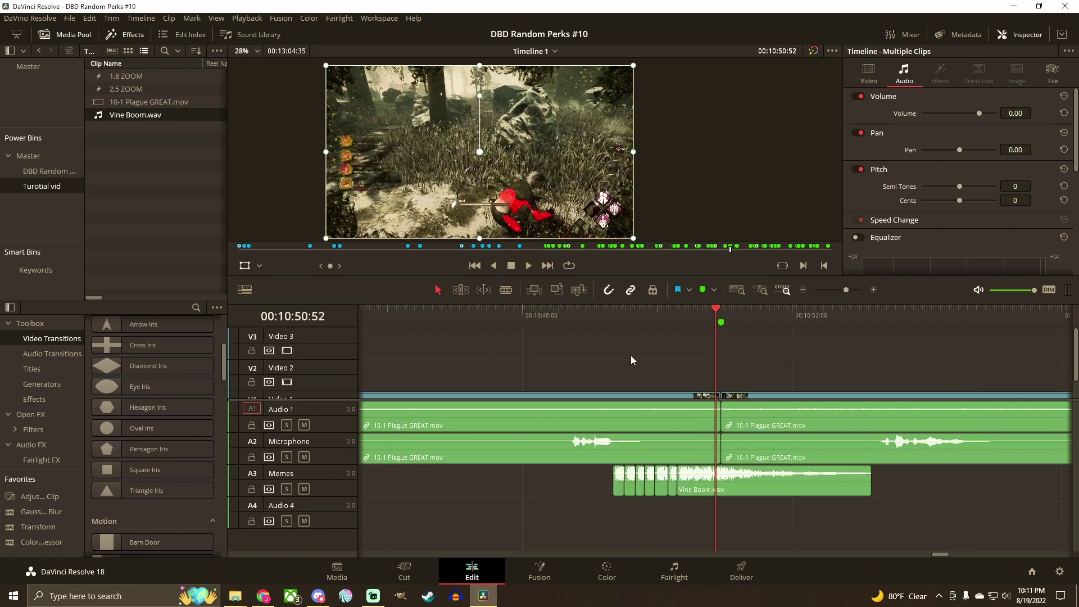
- Play the footage from before the repeated Vine Boom sounds through the whole series
{"action": "left_click_drag", "start_coordinate": [631, 356], "coordinate": [622, 310]}
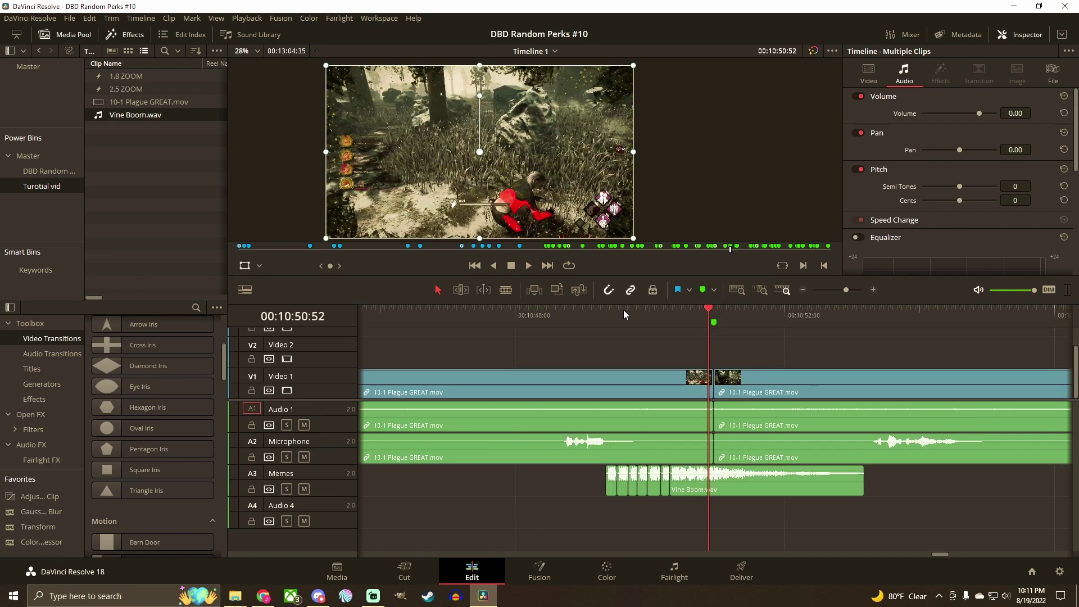
{"action": "left_click", "coordinate": [464, 312]}
{"action": "key", "text": "space"}
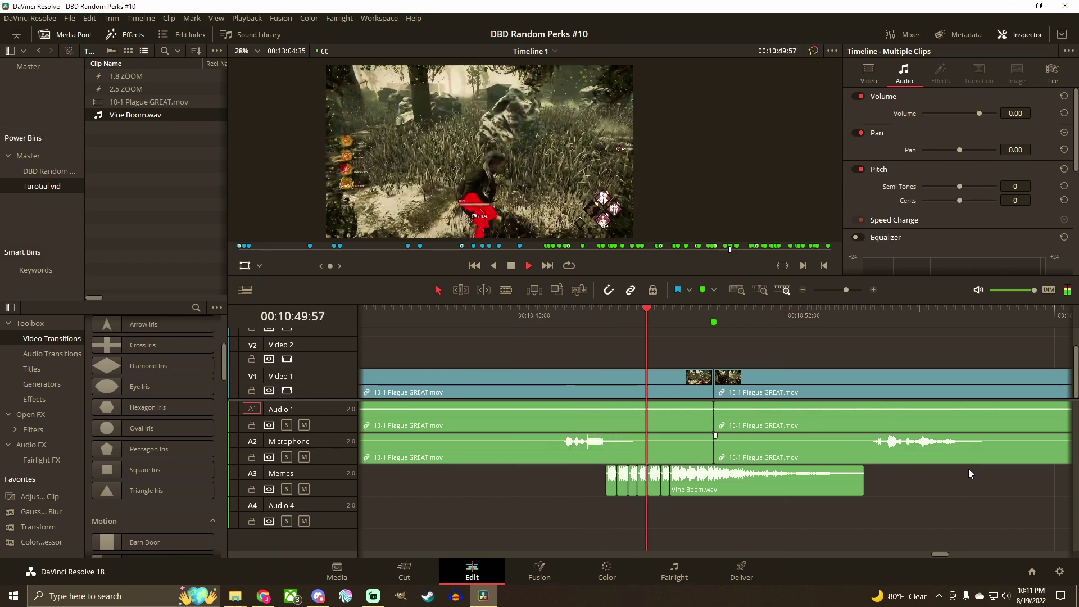
{"action": "key", "text": "space"}
- Play the tail of the last Vine Boom.wav clip past the cut and return to the marker at 00:10:50:57
{"action": "left_click", "coordinate": [695, 313]}
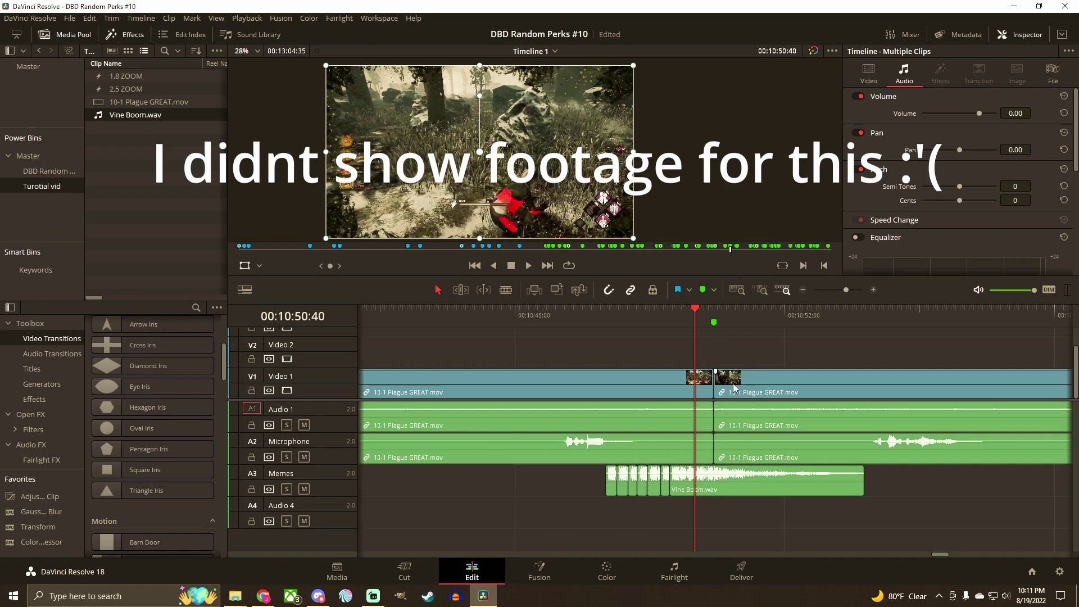
{"action": "left_click", "coordinate": [714, 313]}
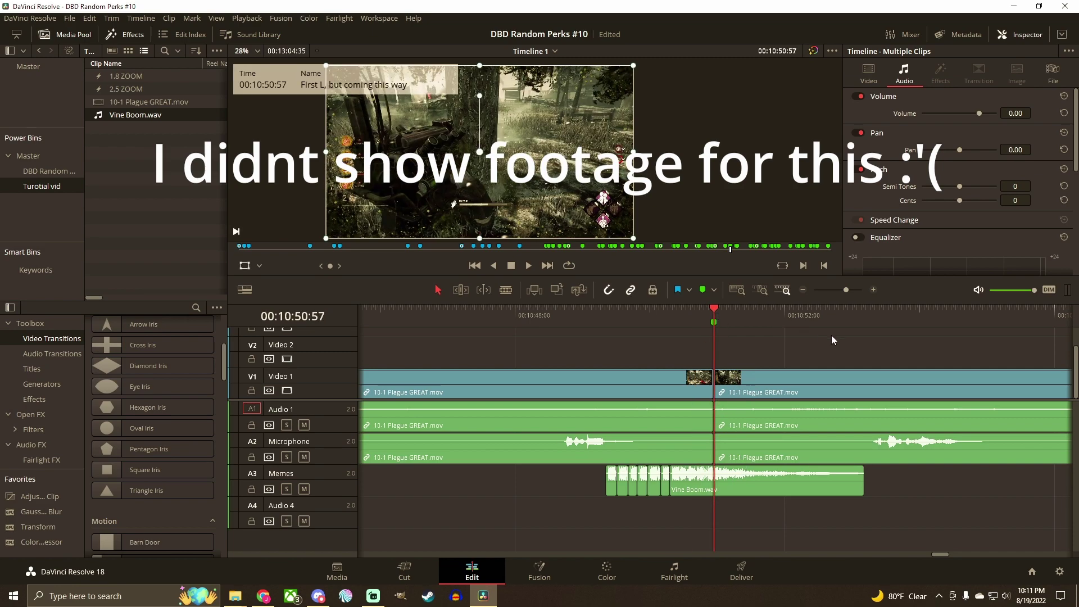
{"action": "key", "text": "space"}
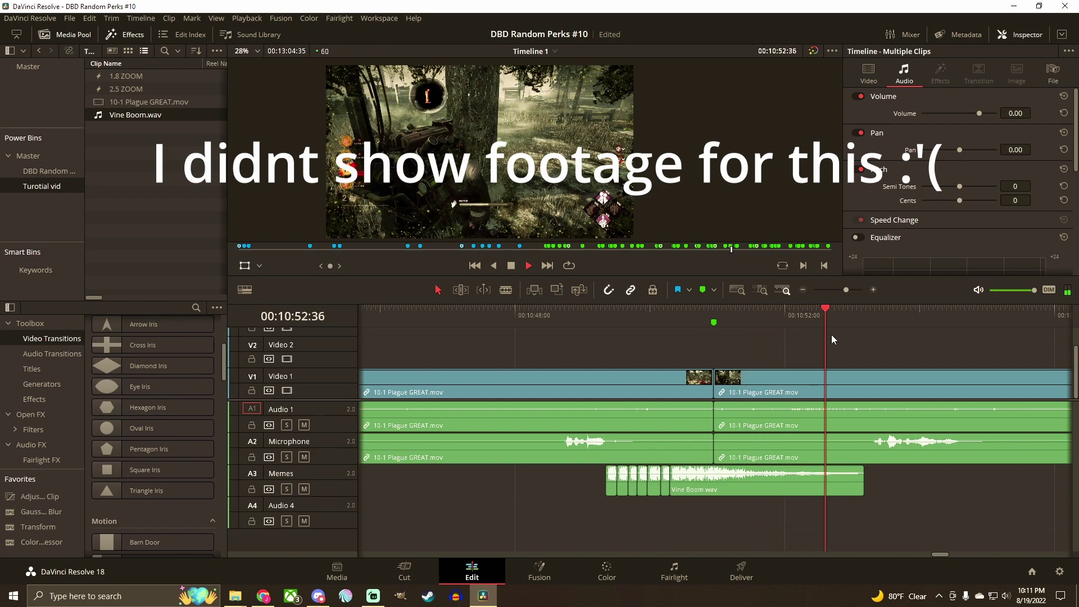
{"action": "key", "text": "space"}
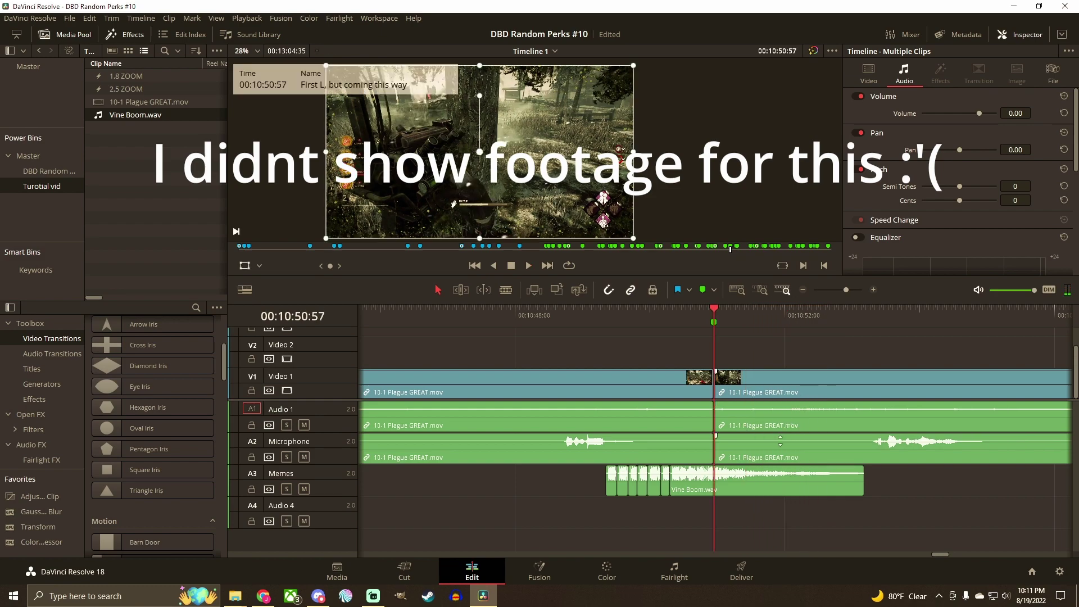
{"action": "key", "text": "space"}
{"action": "left_click", "coordinate": [678, 319]}
{"action": "left_click", "coordinate": [714, 321]}
- Fade out the last Vine Boom.wav clip over nearly its whole length and play the series of booms
{"action": "scroll", "coordinate": [791, 499], "scroll_direction": "up", "scroll_amount": 1}
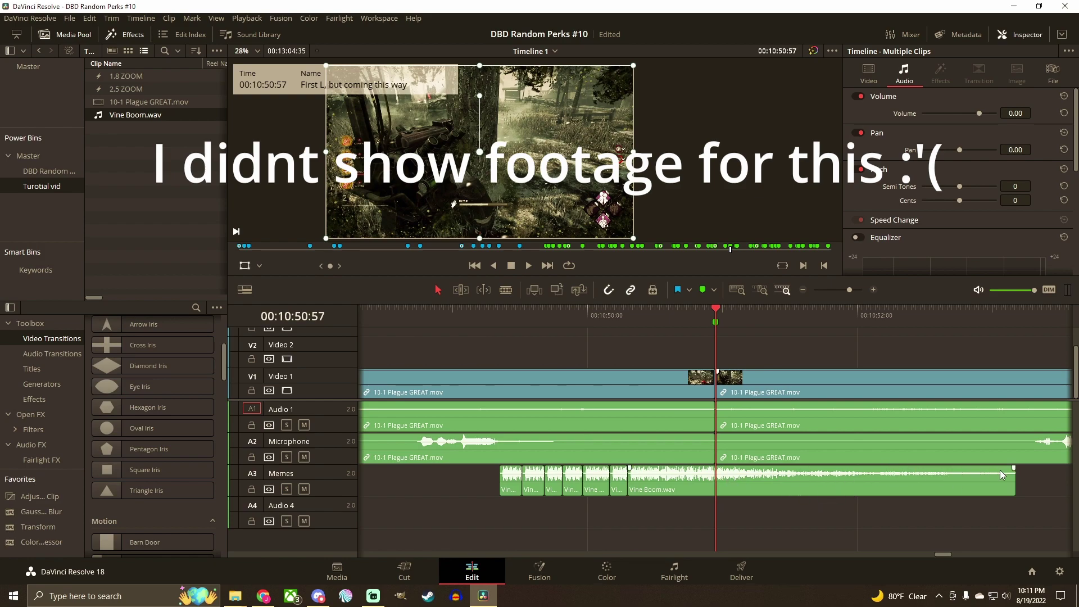
{"action": "left_click_drag", "start_coordinate": [1014, 469], "coordinate": [634, 468]}
{"action": "left_click", "coordinate": [498, 309]}
{"action": "key", "text": "space"}
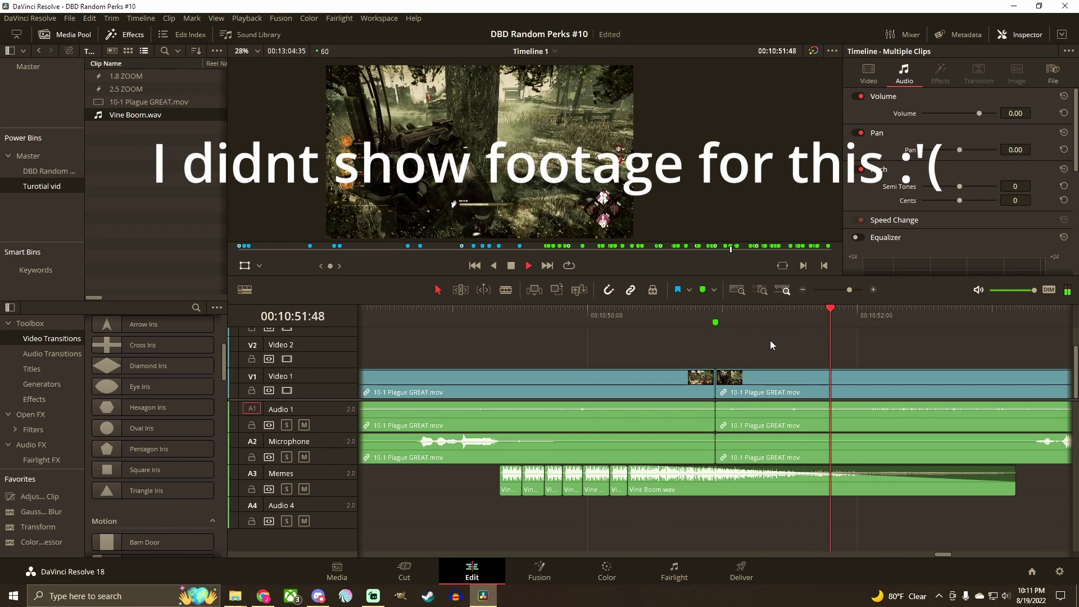
{"action": "key", "text": "space"}
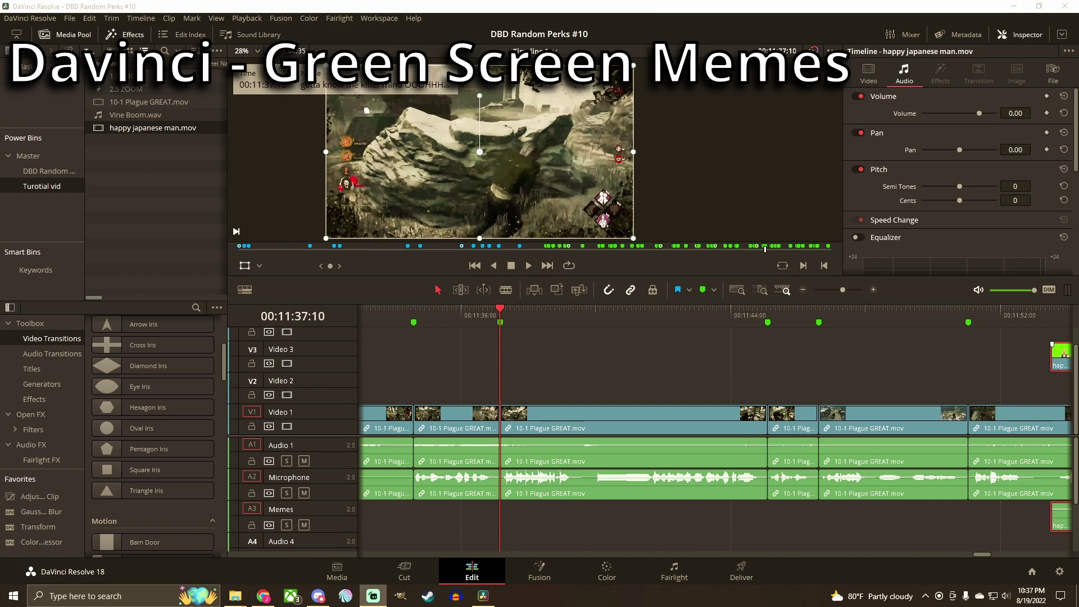
- Cut the Microphone clip that follows the marker at 00:11:37:10 and lower the volume of its second part to silence
{"action": "left_click", "coordinate": [501, 310]}
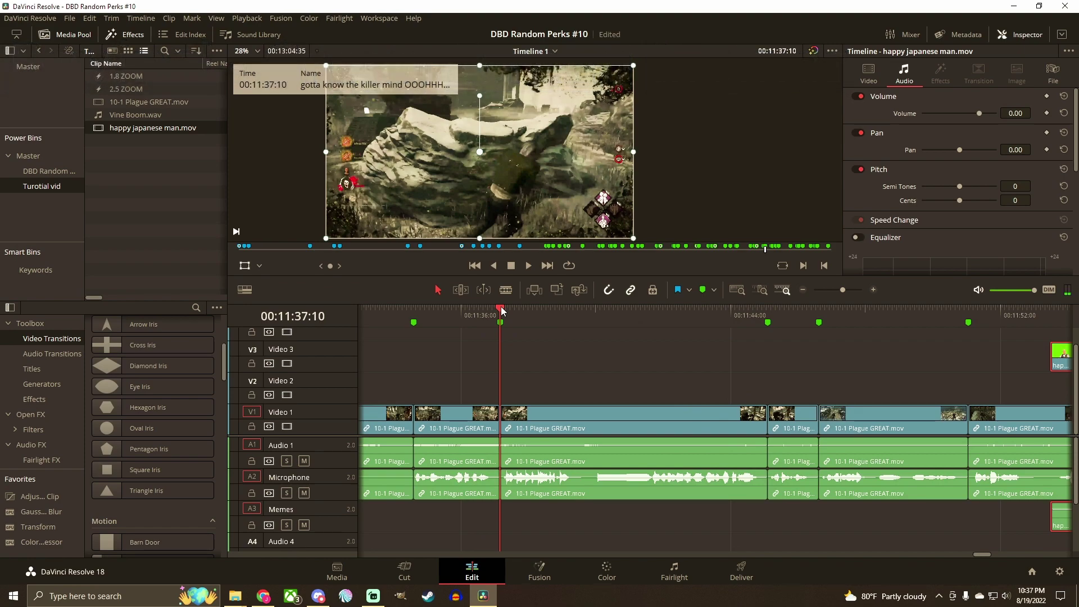
{"action": "left_click_drag", "start_coordinate": [502, 315], "coordinate": [596, 326]}
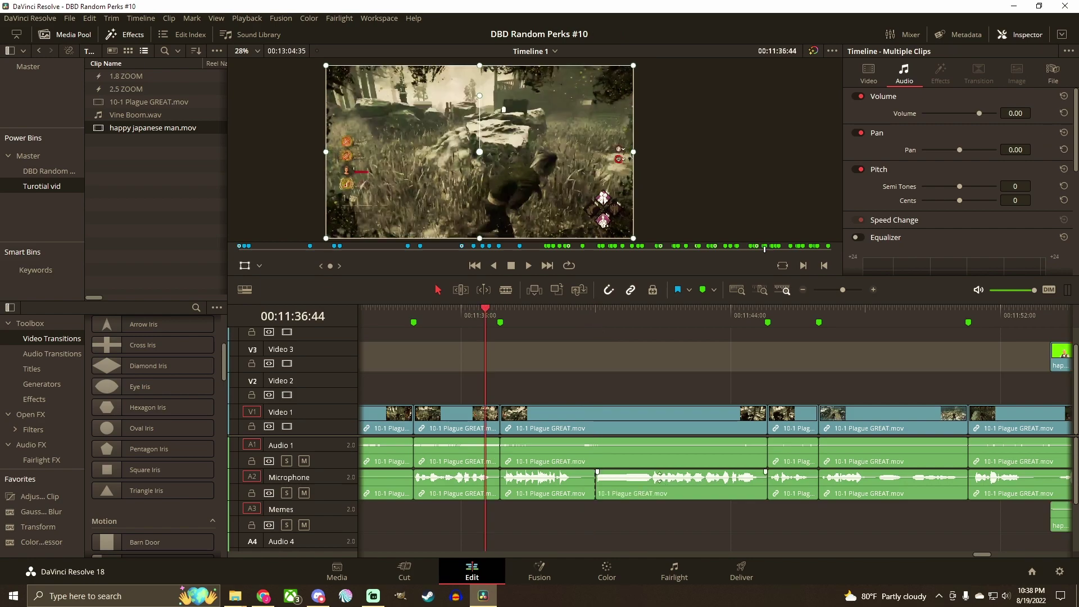
{"action": "left_click_drag", "start_coordinate": [659, 477], "coordinate": [663, 523]}
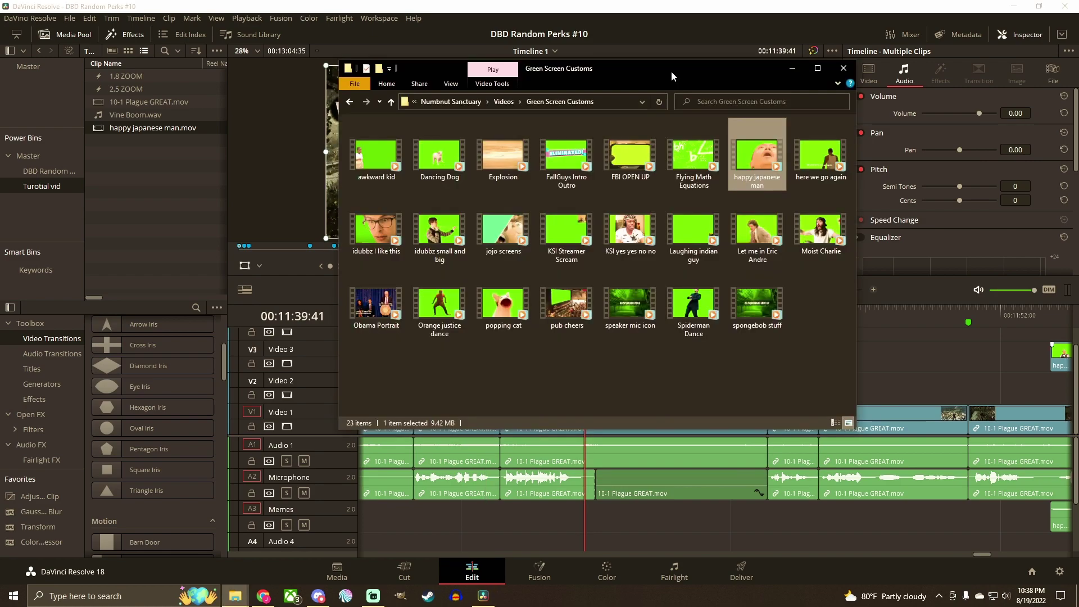
- Switch to File Explorer and add happy japanese man from the Green Screen Customs folder to Video 3 and Memes at 00:11:39:41
{"action": "left_click_drag", "start_coordinate": [671, 71], "coordinate": [371, 55]}
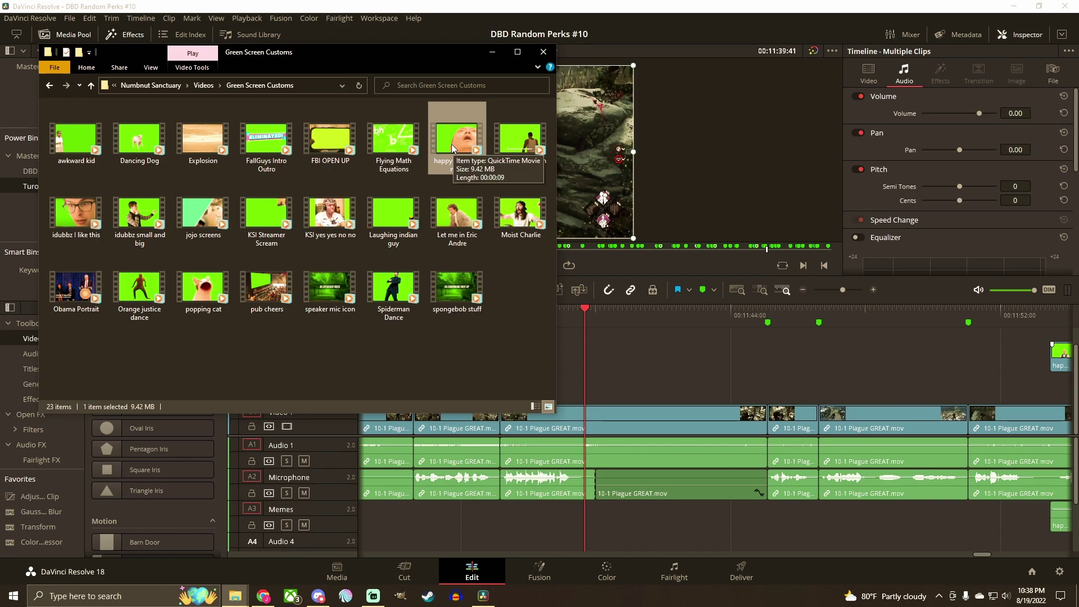
{"action": "left_click_drag", "start_coordinate": [450, 144], "coordinate": [596, 363]}
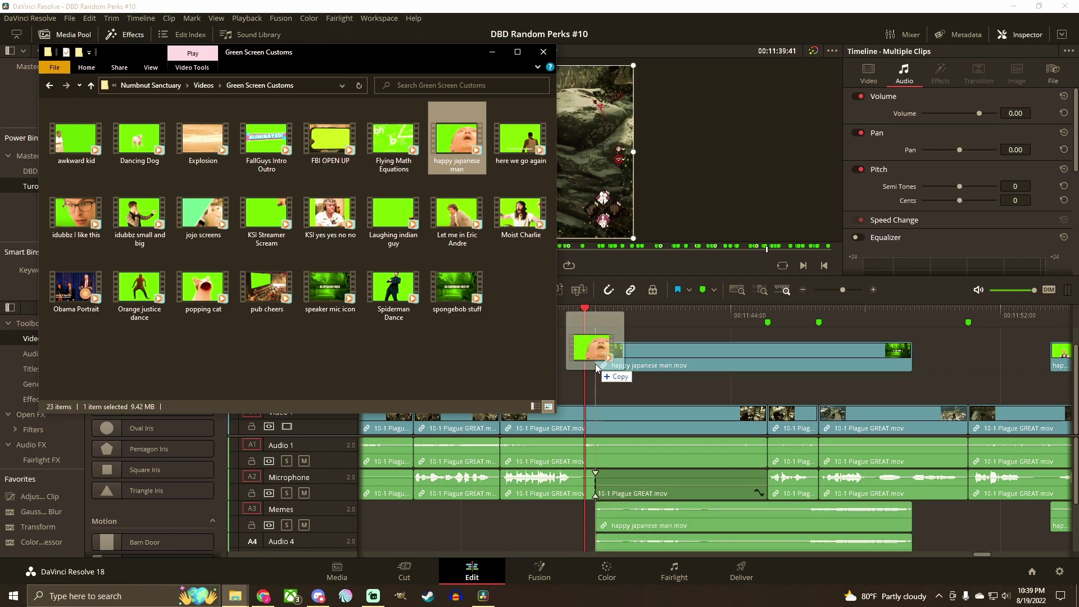
{"action": "left_click_drag", "start_coordinate": [595, 363], "coordinate": [599, 406]}
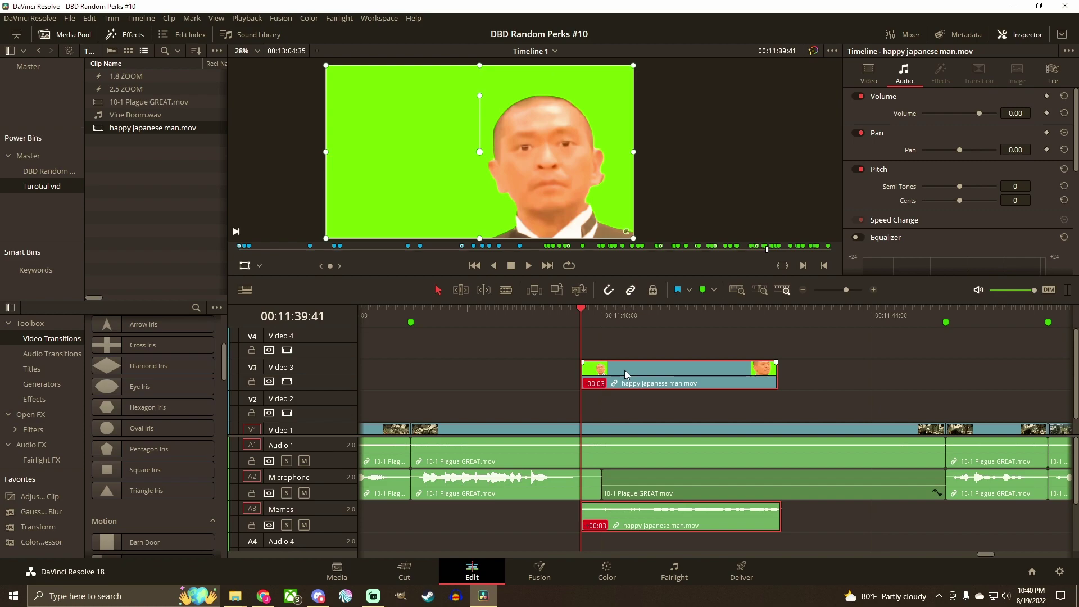
- Open the happy japanese man clip in Fusion and add a Delta Keyer node between MediaIn1 and MediaOut1
{"action": "left_click", "coordinate": [592, 320]}
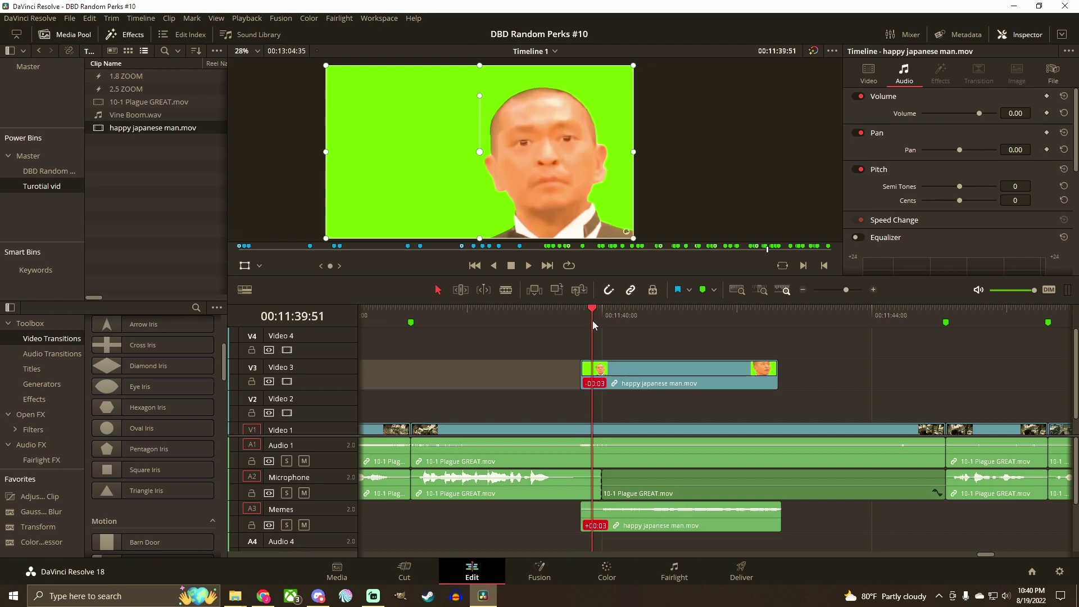
{"action": "left_click", "coordinate": [536, 566]}
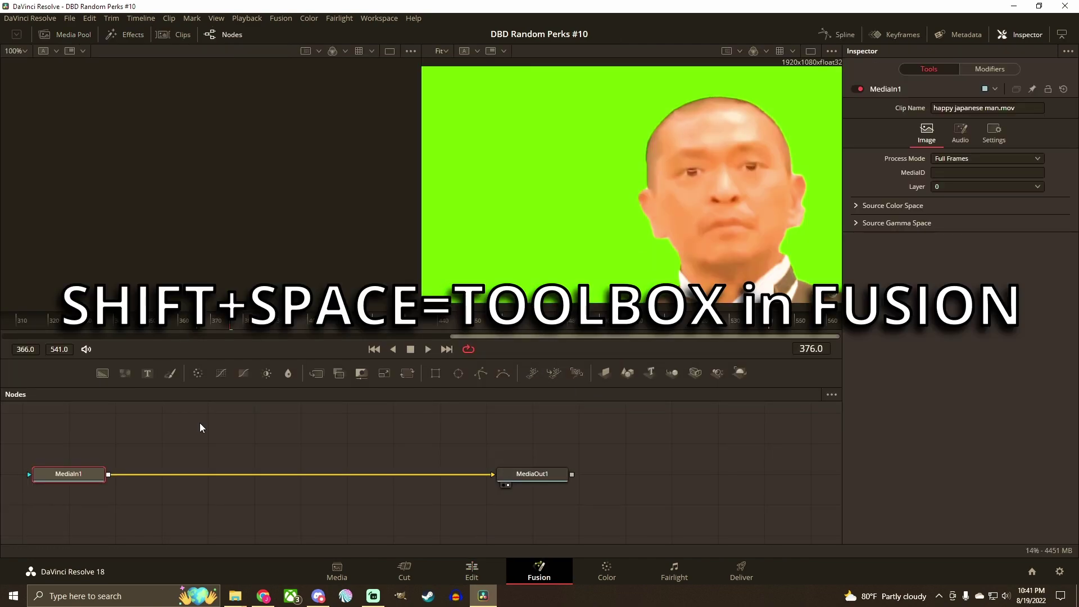
{"action": "key", "text": "shift+space"}
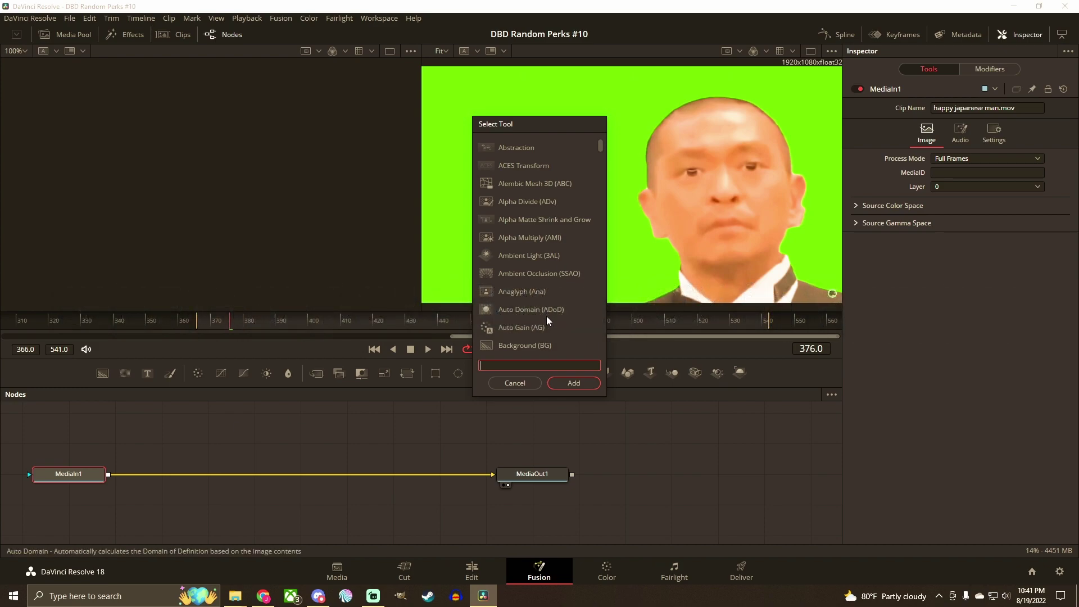
{"action": "type", "text": "delta"}
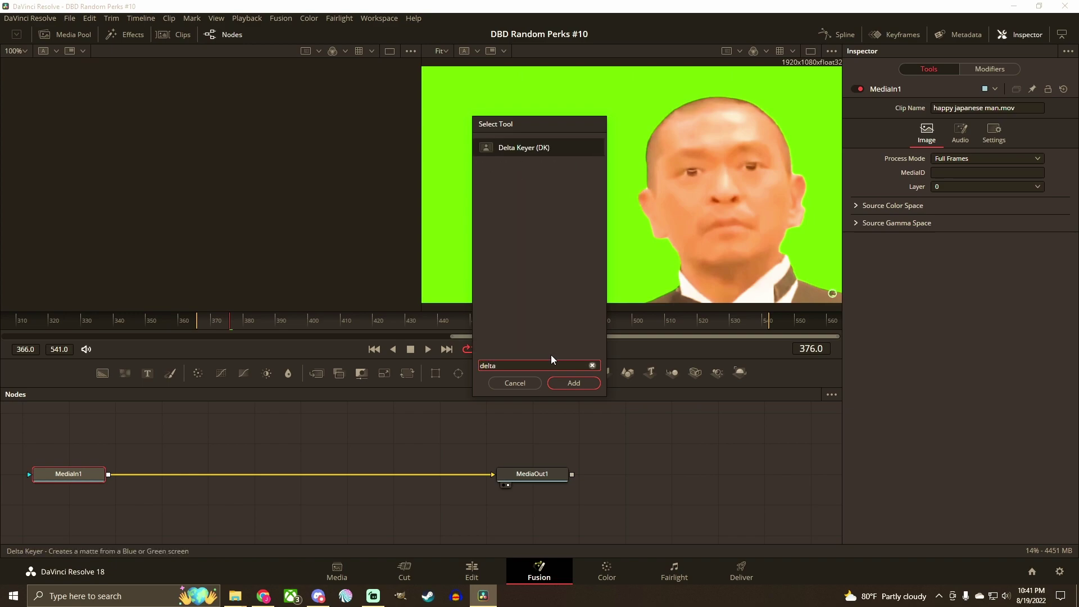
{"action": "left_click", "coordinate": [538, 150]}
{"action": "left_click", "coordinate": [574, 383]}
{"action": "left_click_drag", "start_coordinate": [168, 473], "coordinate": [272, 442]}
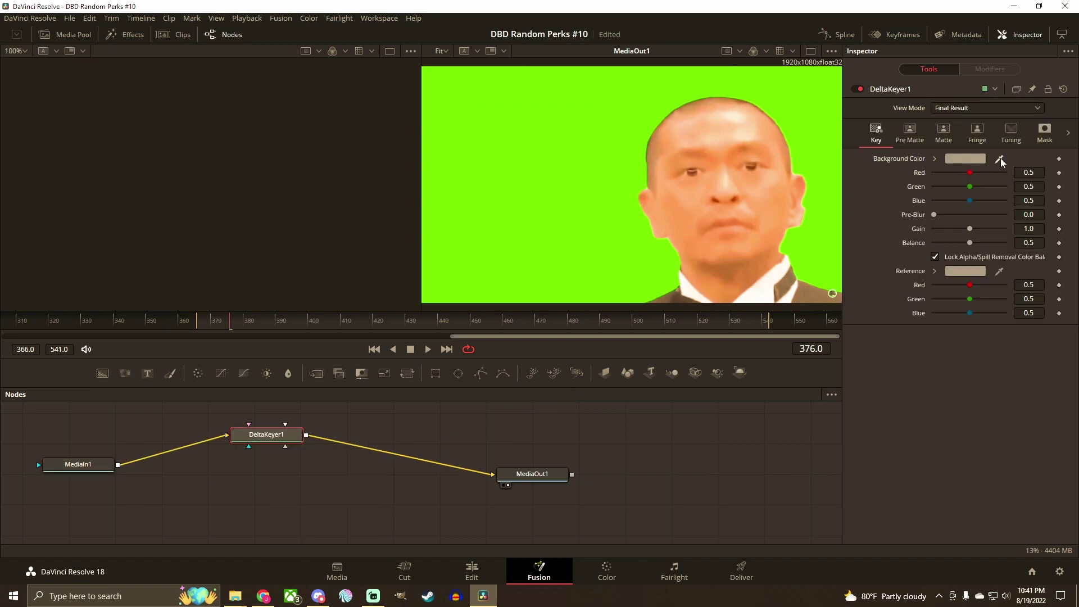
- Sample the clip's green backdrop as the Delta Keyer's Background Color and return to the Edit page
{"action": "left_click_drag", "start_coordinate": [1001, 159], "coordinate": [966, 167]}
{"action": "left_click_drag", "start_coordinate": [858, 196], "coordinate": [820, 114]}
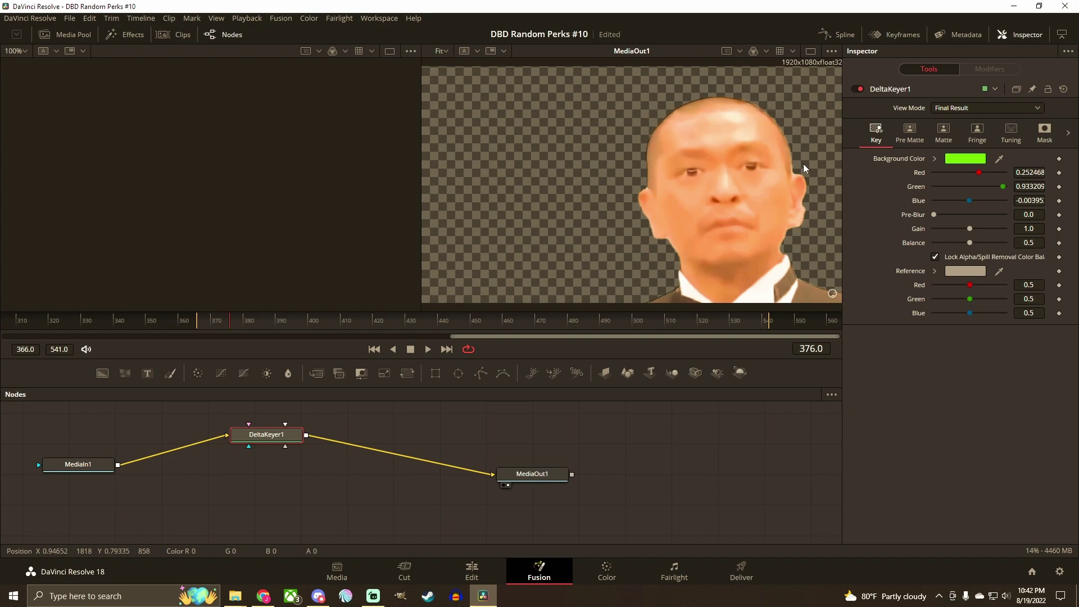
{"action": "left_click", "coordinate": [484, 583]}
- Place the 2.5 ZOOM adjustment clip on Video 2 beneath the keyed meme and play the result
{"action": "left_click", "coordinate": [128, 91]}
{"action": "left_click_drag", "start_coordinate": [128, 94], "coordinate": [535, 420]}
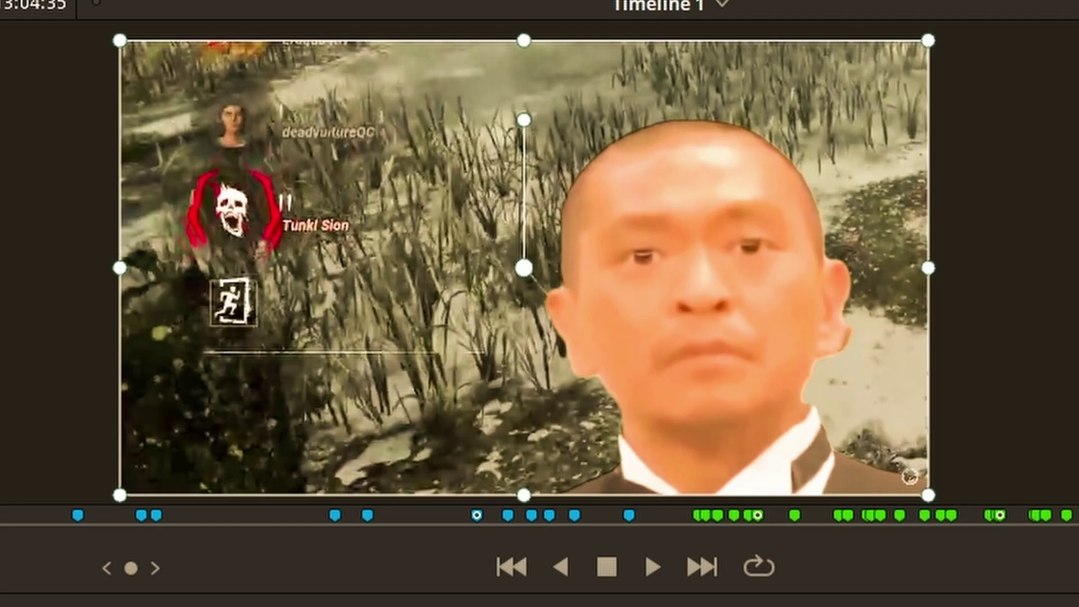
{"action": "key", "text": "space"}
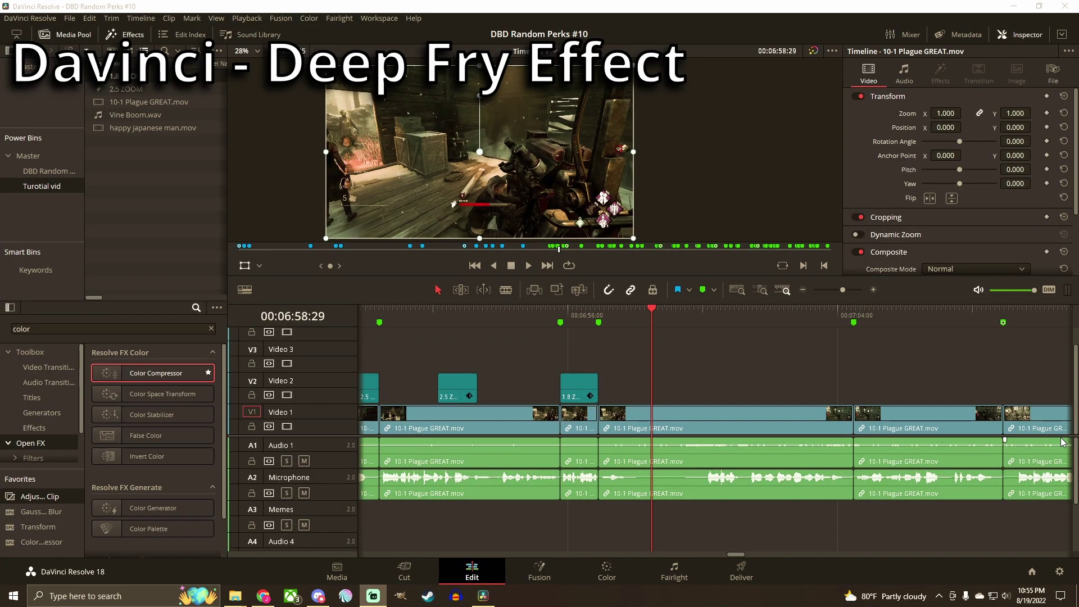
- Find the moment at 00:06:59:19 and add an Adjustment Clip above the footage on Video 2
{"action": "left_click_drag", "start_coordinate": [649, 318], "coordinate": [680, 321]}
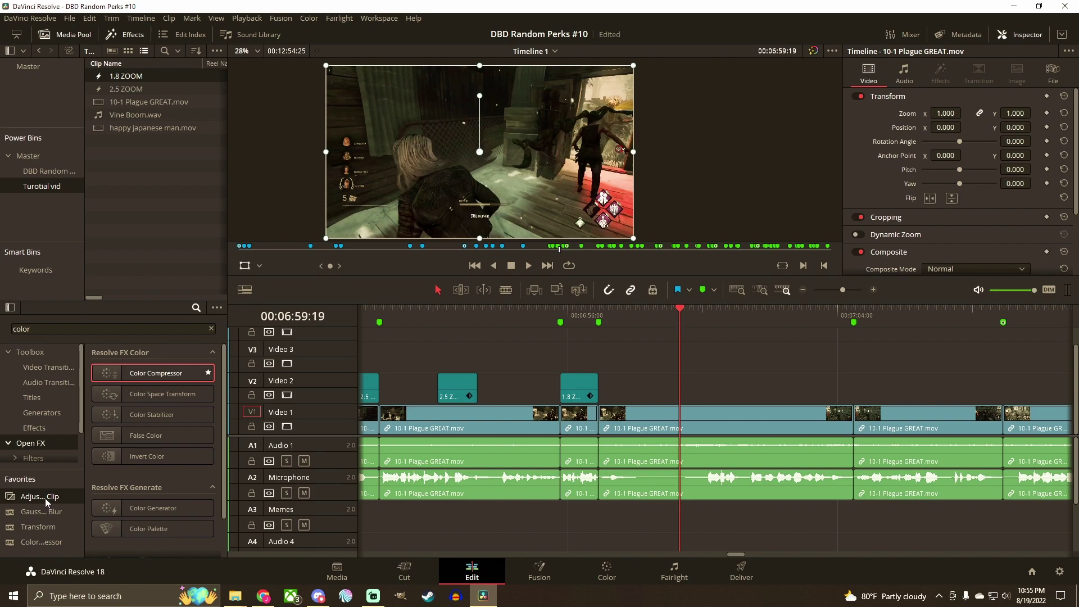
{"action": "left_click_drag", "start_coordinate": [47, 502], "coordinate": [698, 394]}
{"action": "left_click_drag", "start_coordinate": [688, 392], "coordinate": [684, 391]}
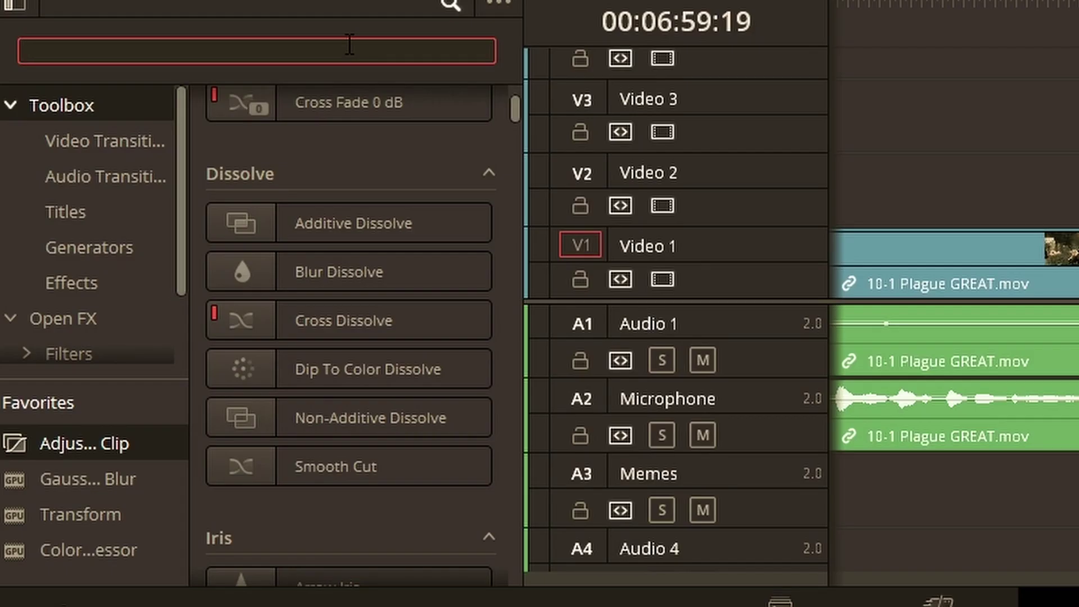
- Search the Open FX effects for "color", apply Color Compressor to the adjustment clip and raise its Compress Saturation
{"action": "type", "text": "color"}
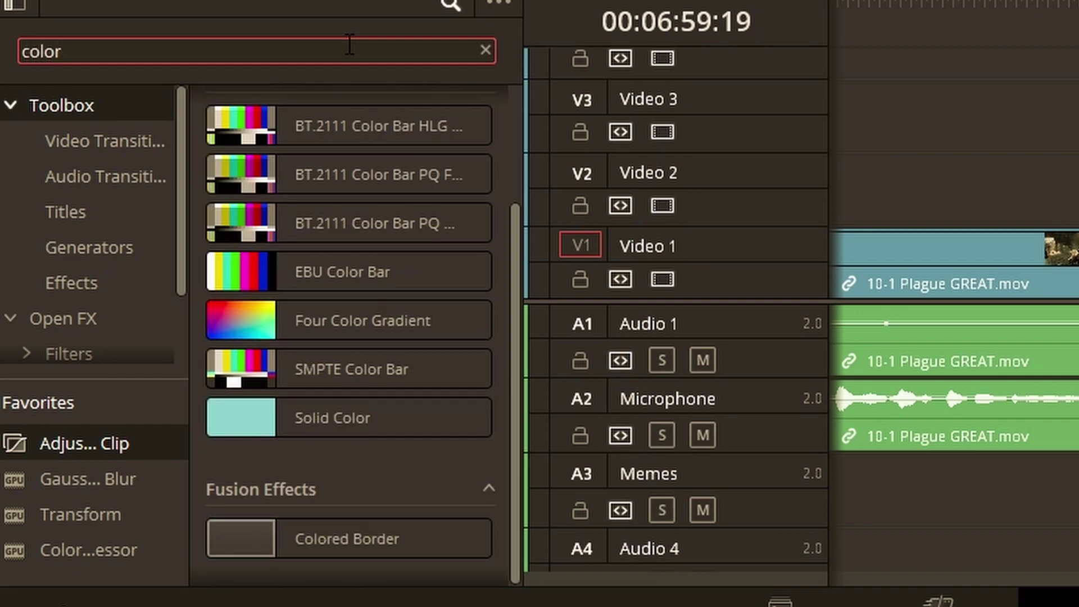
{"action": "left_click", "coordinate": [66, 318]}
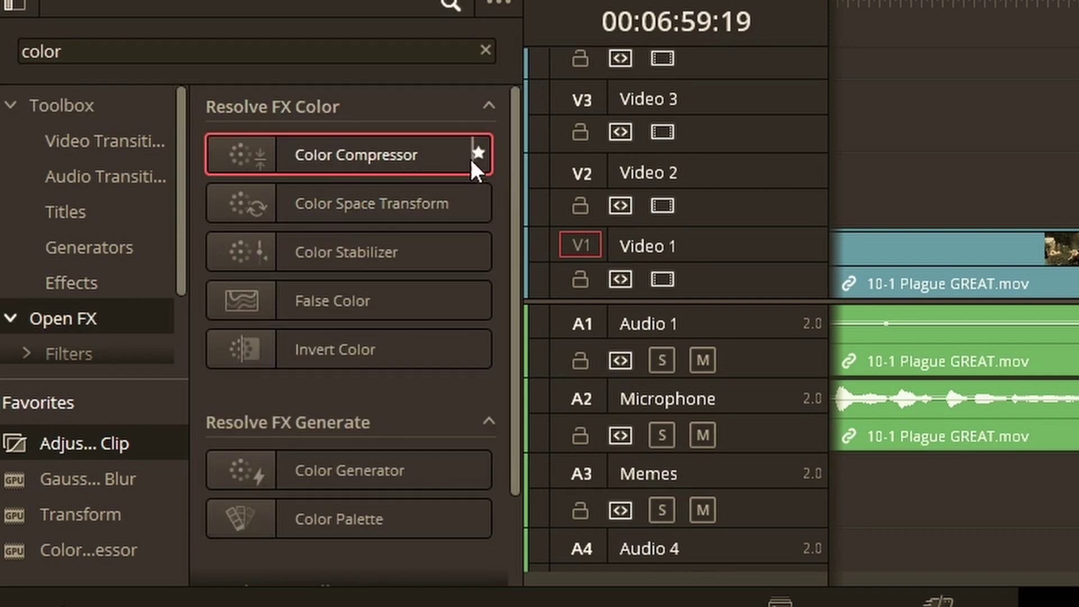
{"action": "left_click_drag", "start_coordinate": [308, 145], "coordinate": [1078, 168]}
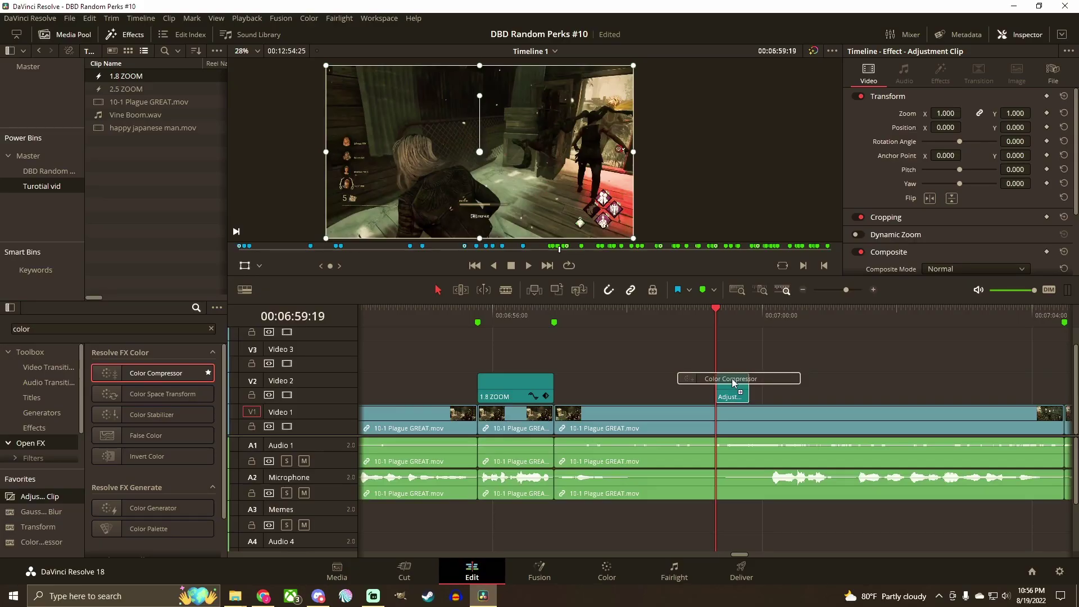
{"action": "left_click_drag", "start_coordinate": [732, 379], "coordinate": [732, 380]}
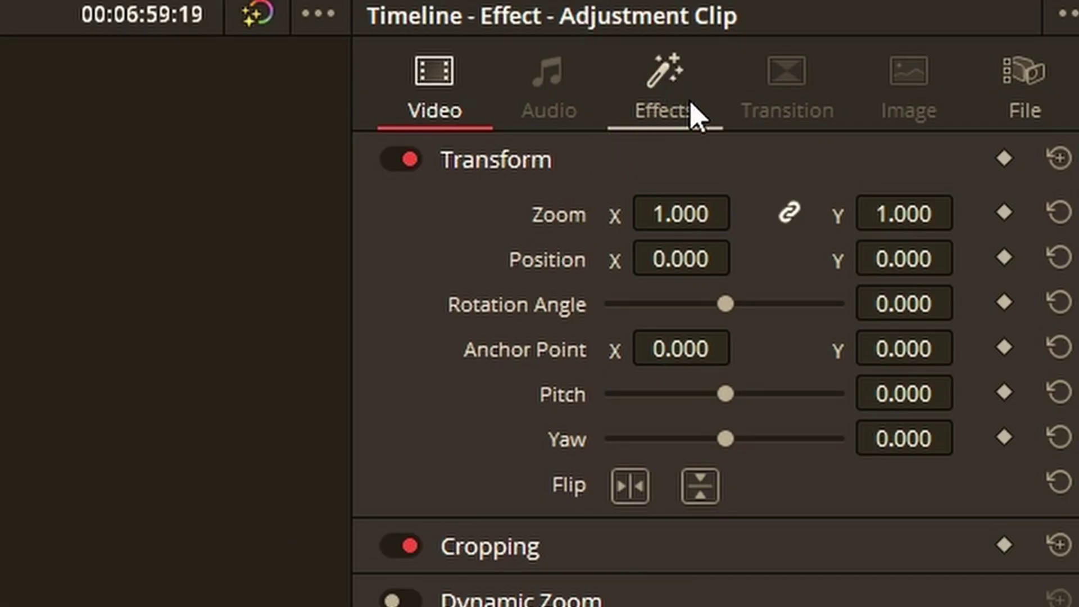
{"action": "left_click", "coordinate": [687, 107]}
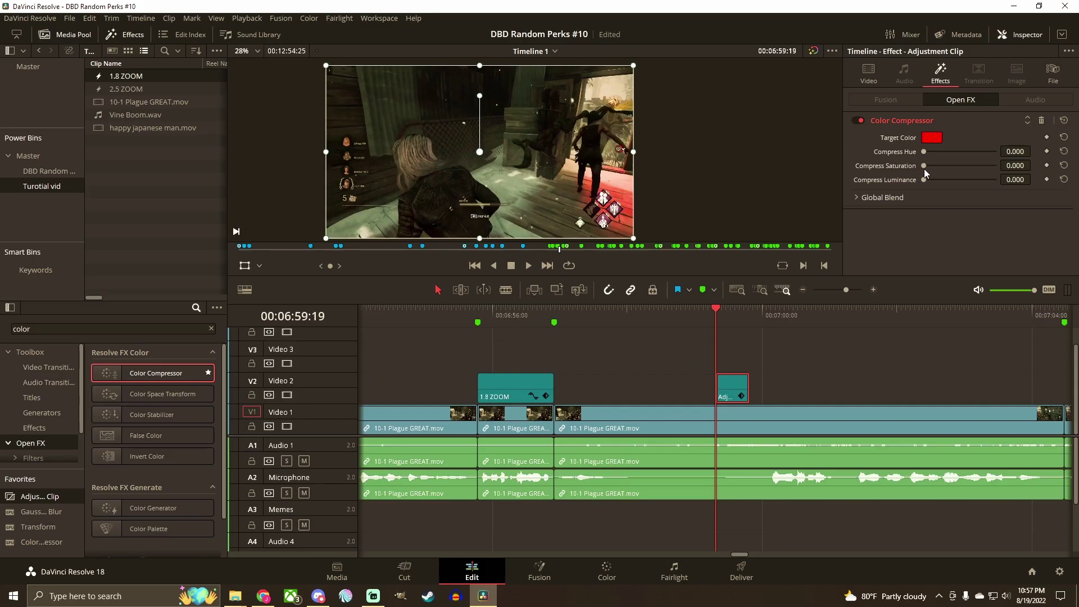
{"action": "left_click_drag", "start_coordinate": [923, 167], "coordinate": [1017, 193]}
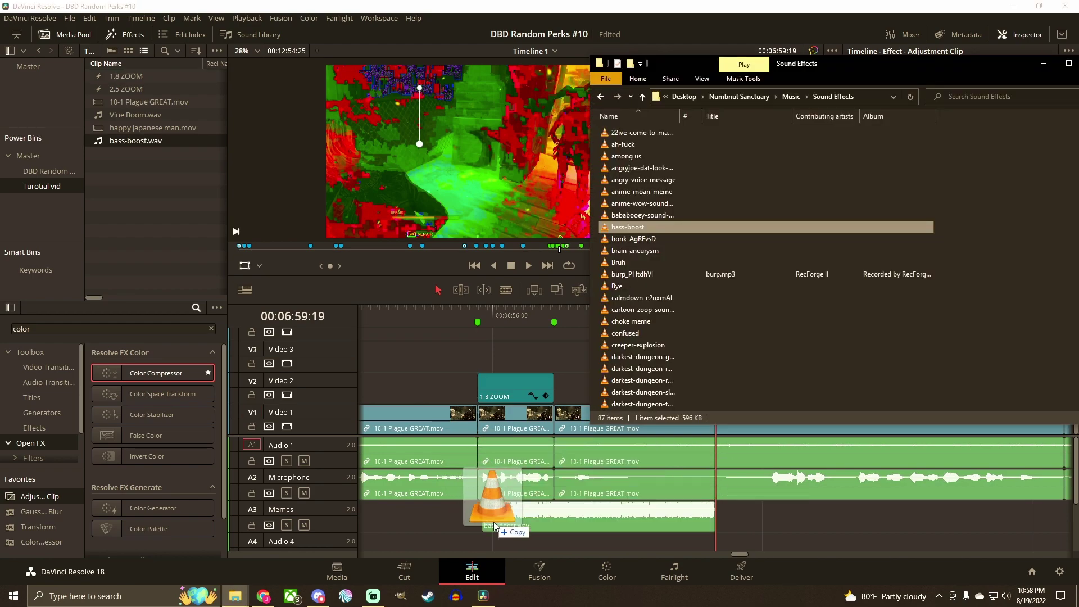
- Add bass-boost from the Sound Effects folder to the Memes track and trim it to sit exactly under the adjustment clip
{"action": "left_click_drag", "start_coordinate": [494, 521], "coordinate": [467, 511]}
{"action": "left_click_drag", "start_coordinate": [693, 517], "coordinate": [534, 516]}
{"action": "left_click_drag", "start_coordinate": [534, 516], "coordinate": [533, 515]}
{"action": "left_click_drag", "start_coordinate": [822, 512], "coordinate": [748, 512]}
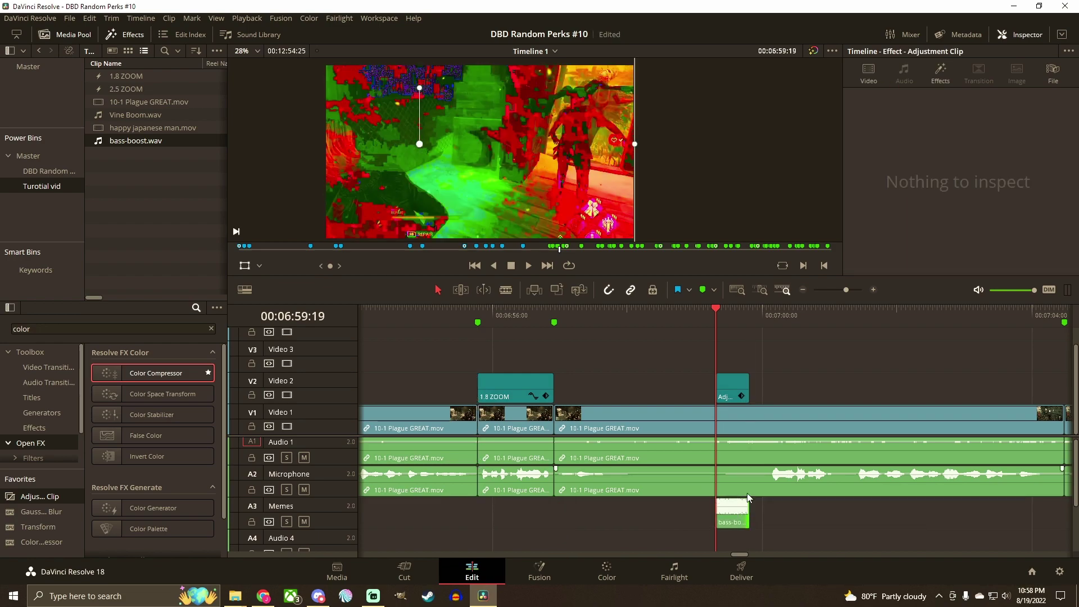
- Play the deep fry effect with its bass-boost sound from 00:06:59:05, just before the adjustment clip
{"action": "left_click", "coordinate": [700, 317]}
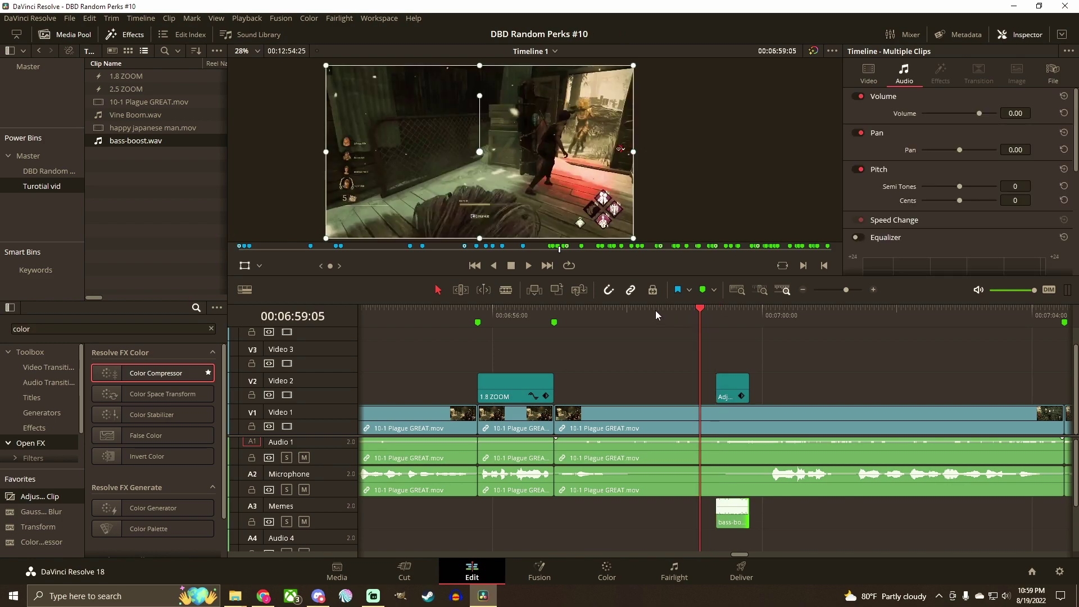
{"action": "key", "text": "space"}
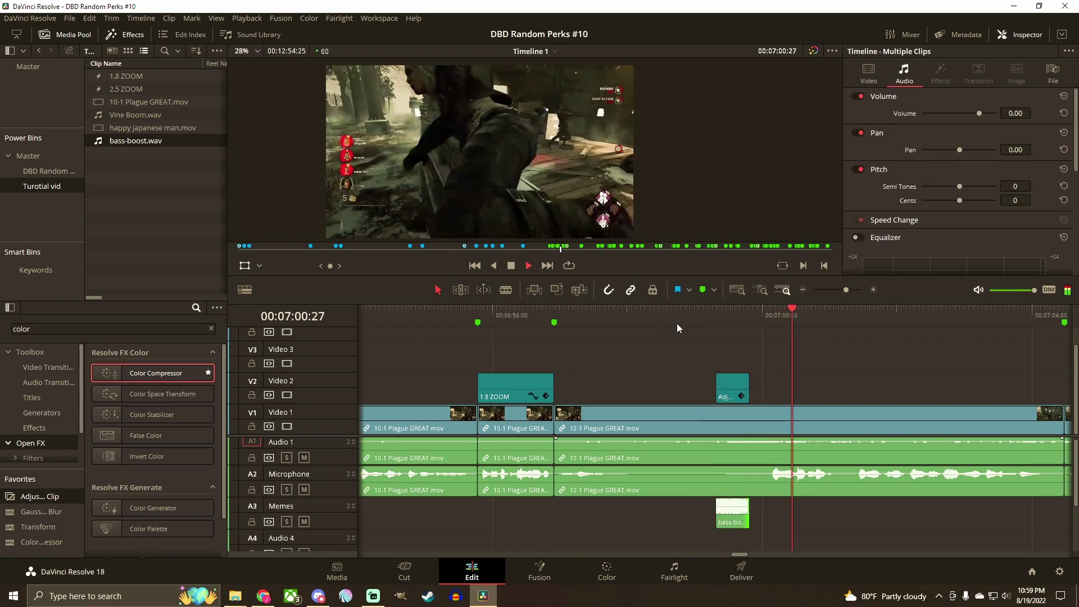
{"action": "left_click", "coordinate": [683, 315]}
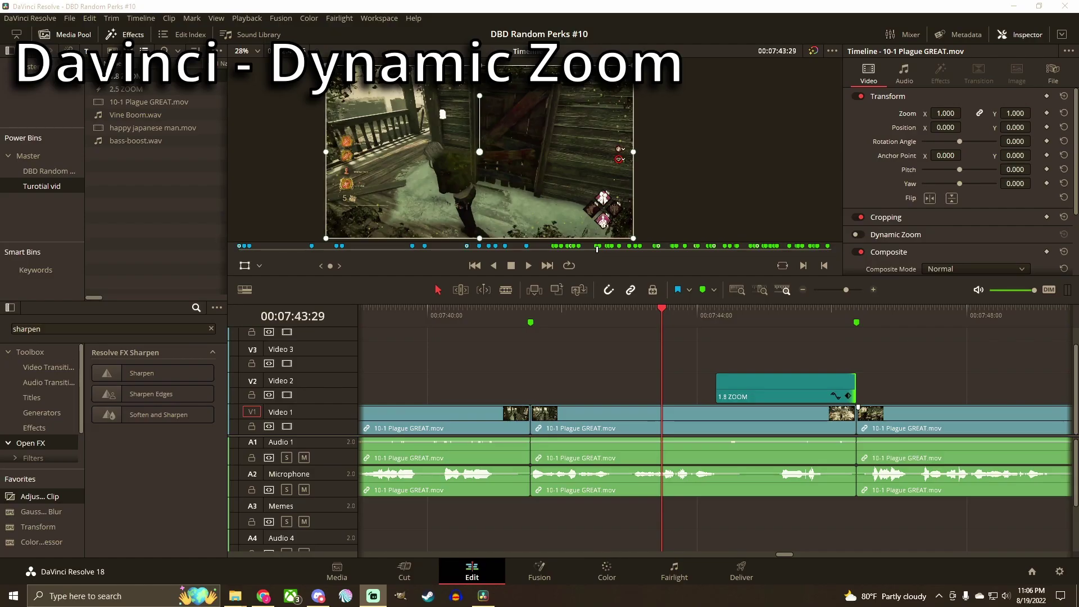
- Play the lead-in to the 1.8 ZOOM clip near 00:07:44 and turn on Dynamic Zoom for that clip
{"action": "left_click", "coordinate": [543, 316]}
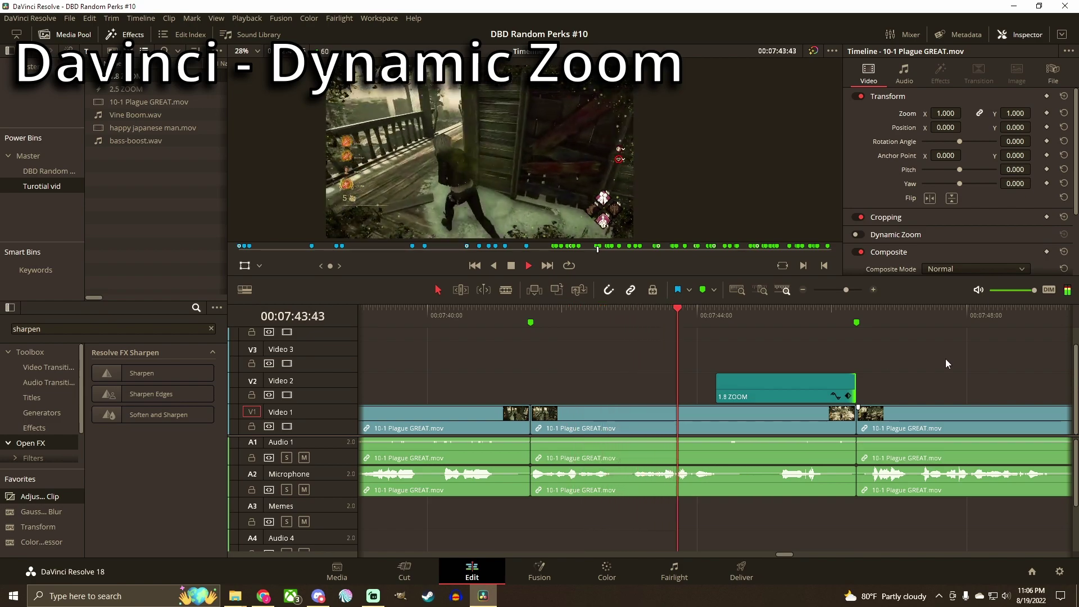
{"action": "key", "text": "space"}
{"action": "left_click", "coordinate": [747, 385]}
{"action": "left_click", "coordinate": [717, 320]}
{"action": "left_click", "coordinate": [859, 234]}
{"action": "left_click", "coordinate": [886, 237]}
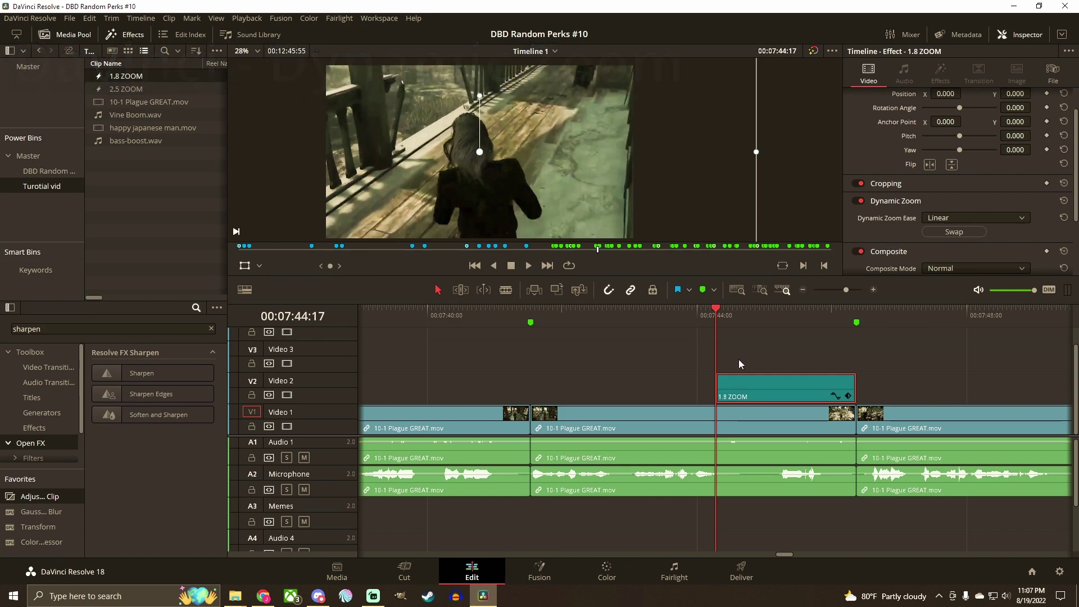
- Preview the 1.8 ZOOM clip's Dynamic Zoom in both directions, using Swap to reverse it
{"action": "key", "text": "space"}
{"action": "left_click", "coordinate": [946, 232]}
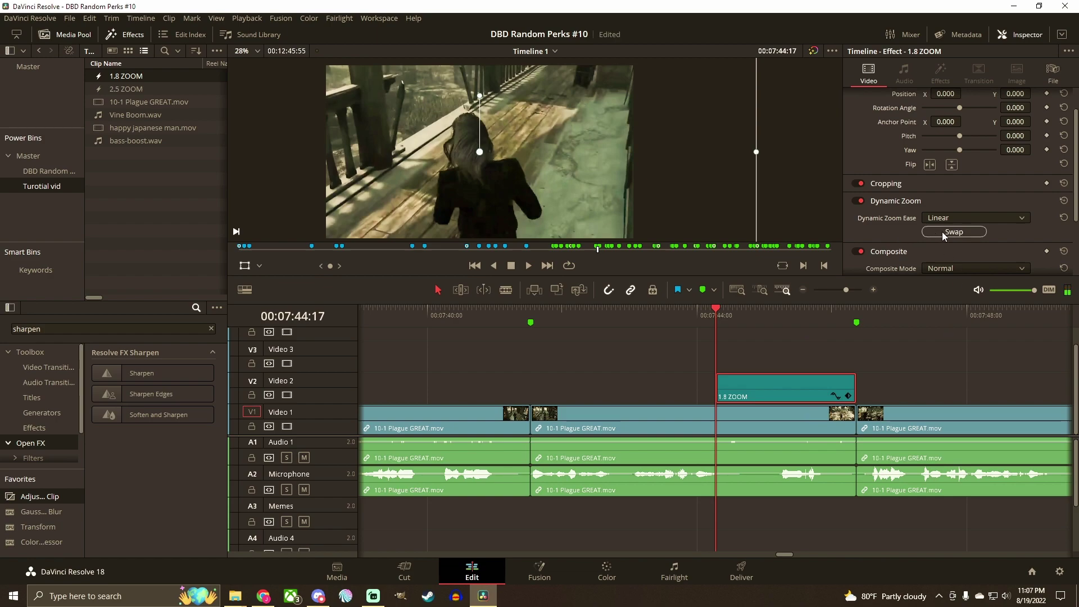
{"action": "key", "text": "space"}
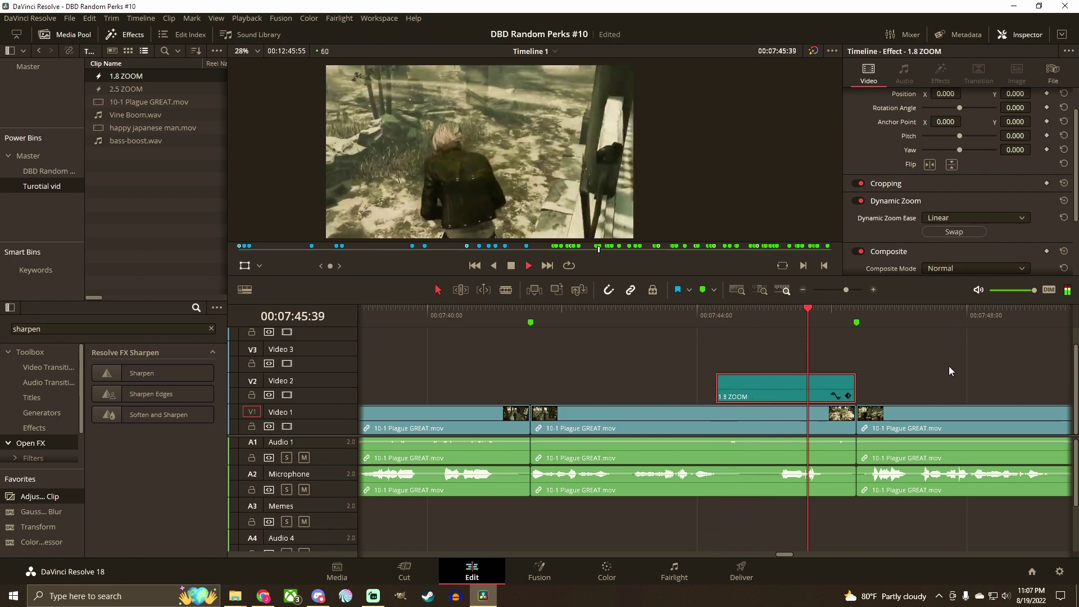
{"action": "key", "text": "space"}
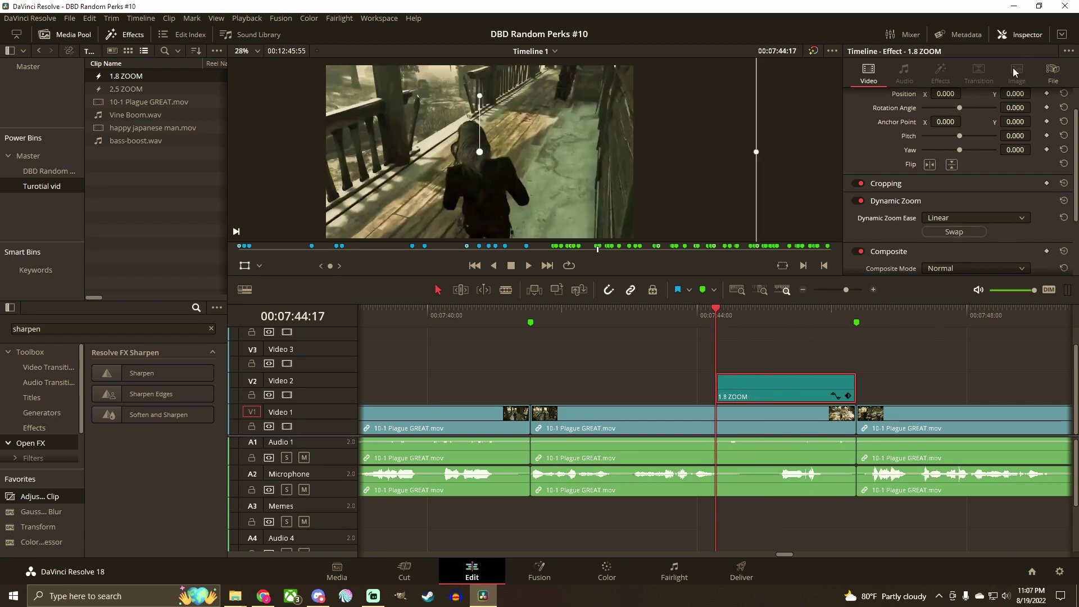
{"action": "left_click", "coordinate": [953, 232]}
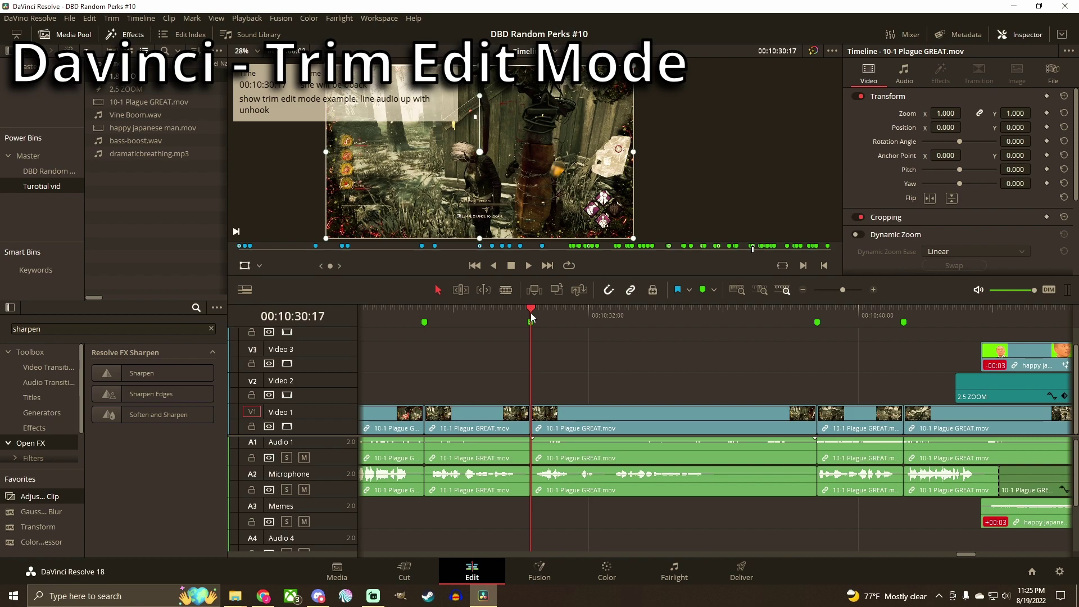
- Scrub to 00:10:35:02 and select the linked 10-1 Plague GREAT.mov clip's video and Audio 1 parts independently of its microphone audio
{"action": "mouse_move", "coordinate": [542, 318]}
{"action": "left_mouse_down"}
{"action": "mouse_move", "coordinate": [804, 366]}
{"action": "mouse_move", "coordinate": [754, 378]}
{"action": "mouse_move", "coordinate": [809, 349]}
{"action": "mouse_move", "coordinate": [711, 339]}
{"action": "mouse_move", "coordinate": [703, 336]}
{"action": "mouse_move", "coordinate": [798, 352]}
{"action": "mouse_move", "coordinate": [650, 318]}
{"action": "mouse_move", "coordinate": [676, 316]}
{"action": "mouse_move", "coordinate": [692, 336]}
{"action": "left_mouse_up"}
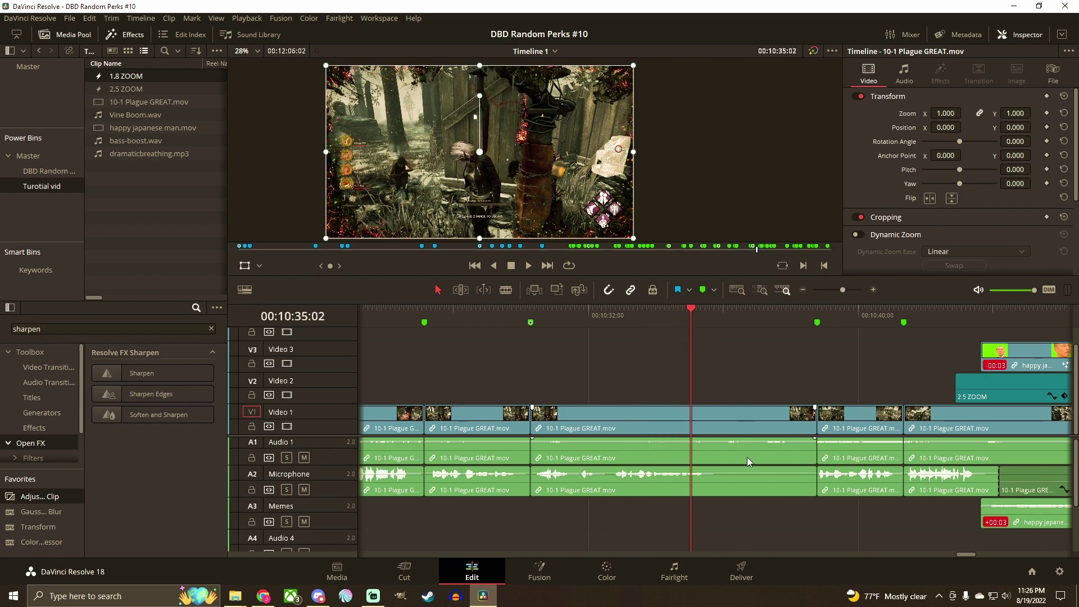
{"action": "left_click", "coordinate": [725, 433]}
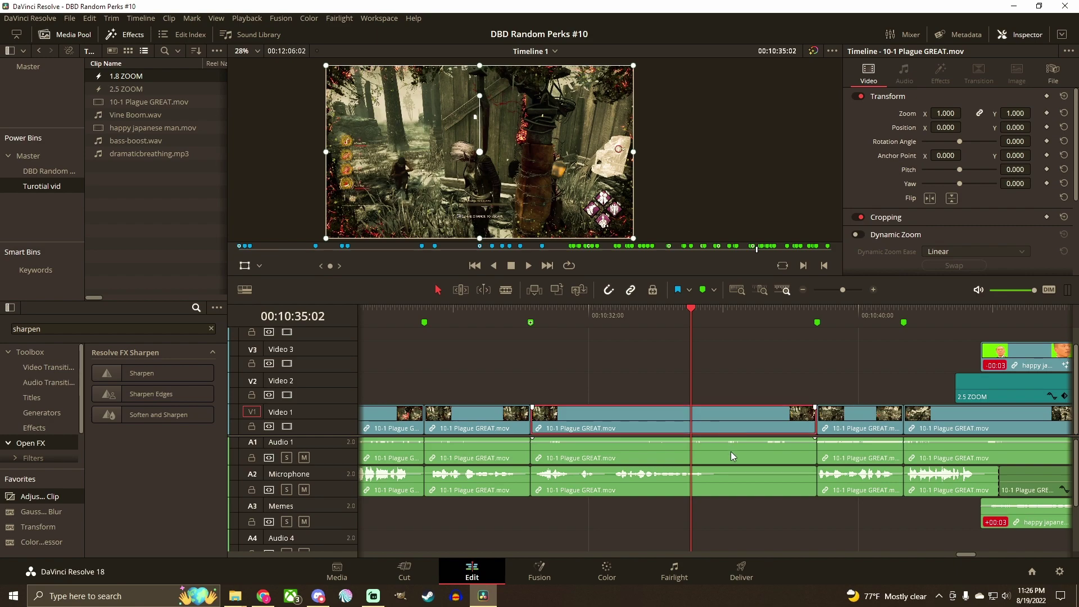
{"action": "left_click", "coordinate": [731, 455]}
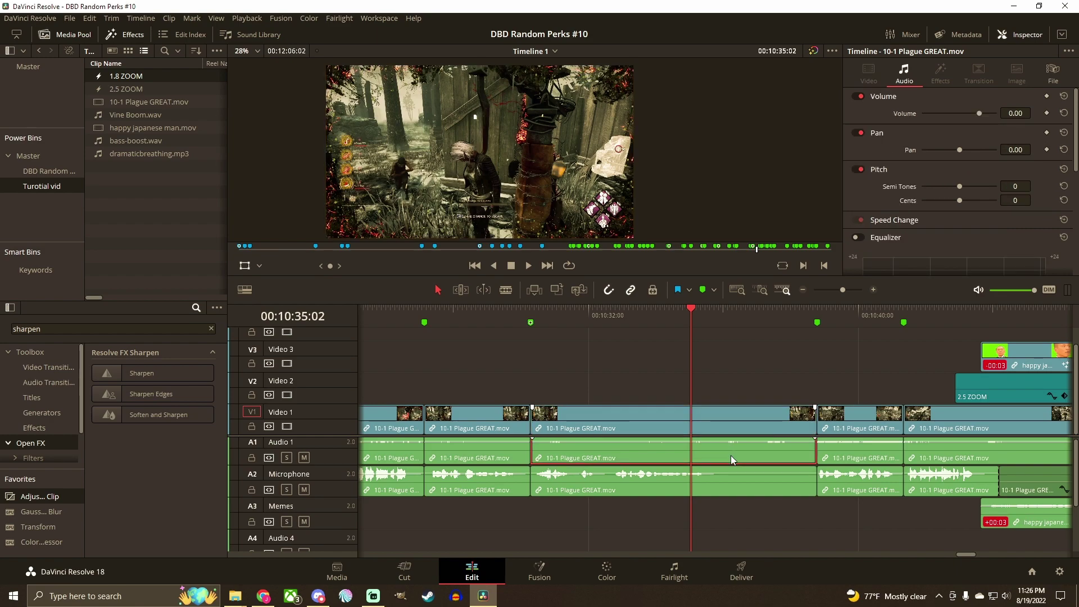
{"action": "left_click", "coordinate": [731, 428], "text": "alt"}
{"action": "left_click", "coordinate": [734, 455]}
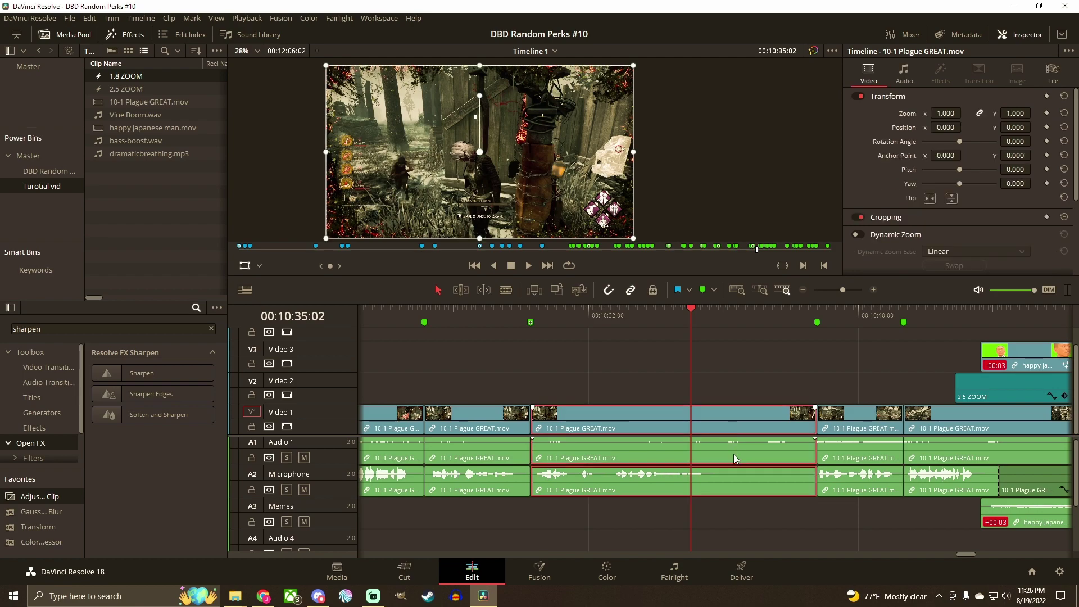
{"action": "left_click", "coordinate": [735, 454], "text": "alt"}
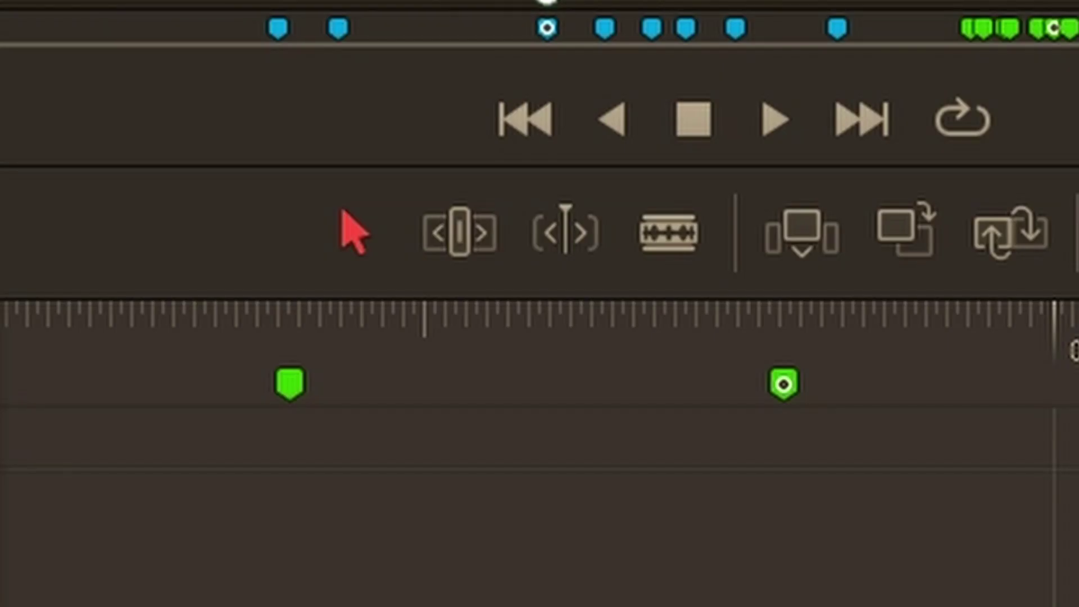
- Switch trim edit mode on and back to selection mode, and scrub through the clip to the marker at 00:10:38:47
{"action": "left_click", "coordinate": [484, 226]}
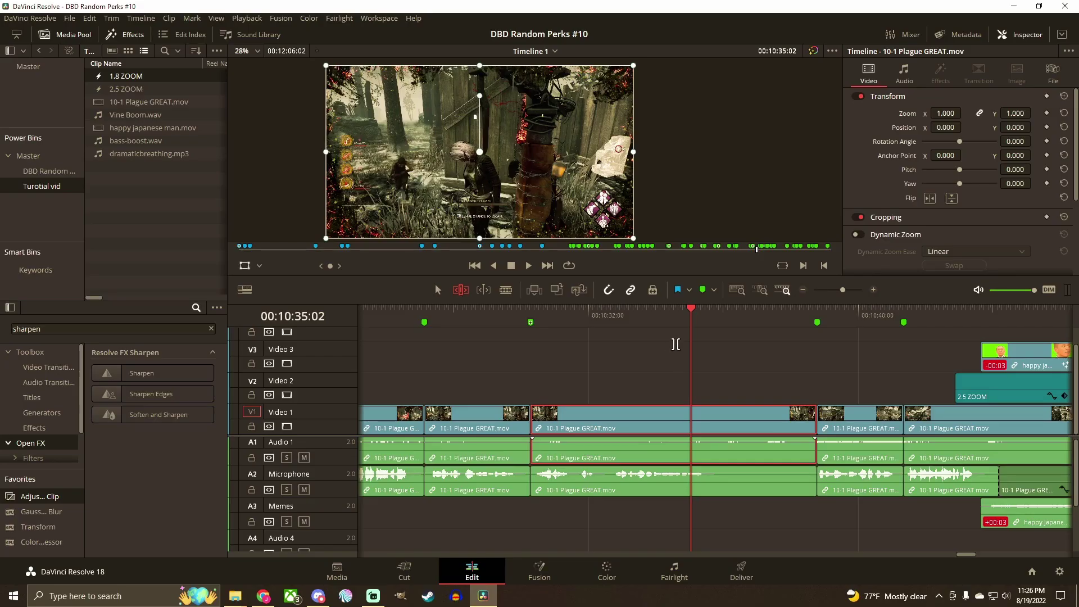
{"action": "left_click", "coordinate": [437, 298]}
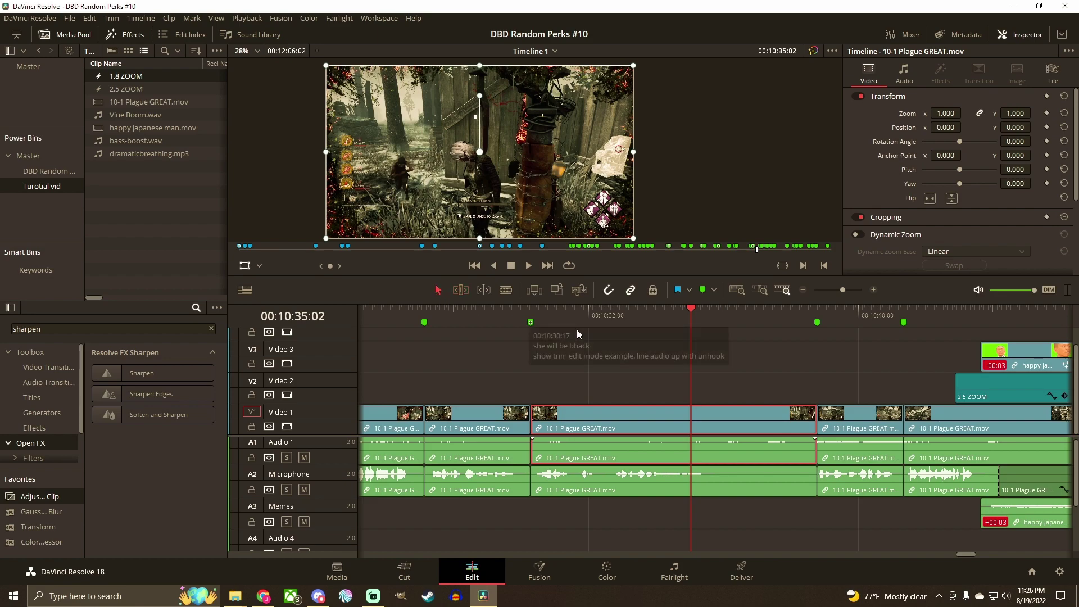
{"action": "left_click", "coordinate": [674, 318]}
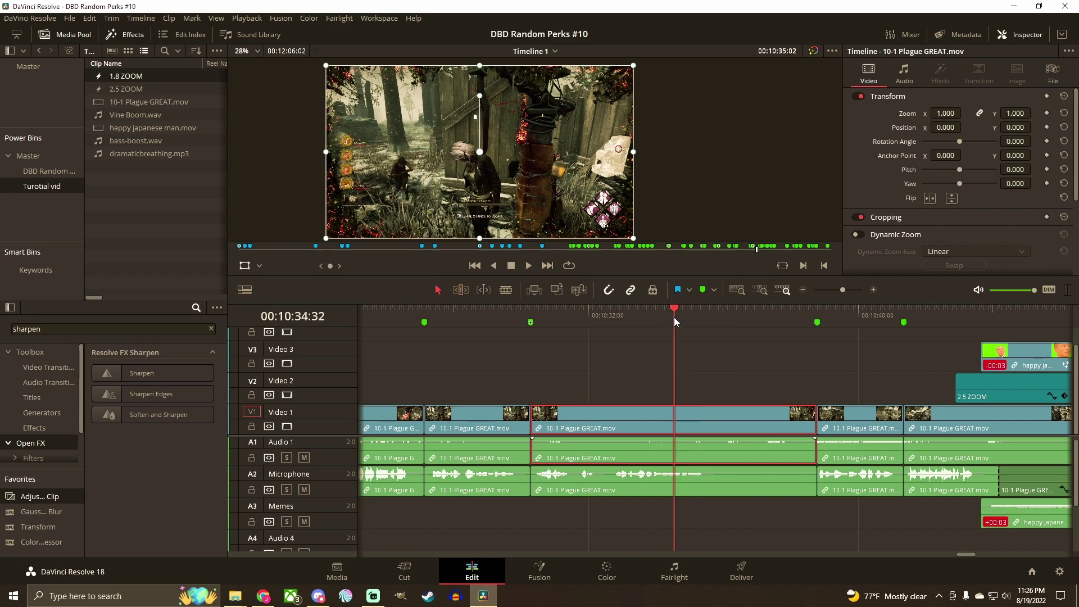
{"action": "left_click", "coordinate": [706, 366]}
{"action": "mouse_move", "coordinate": [673, 311]}
{"action": "left_mouse_down"}
{"action": "mouse_move", "coordinate": [812, 349]}
{"action": "mouse_move", "coordinate": [709, 338]}
{"action": "mouse_move", "coordinate": [810, 359]}
{"action": "left_mouse_up"}
- In trim edit mode, slip only the Microphone audio of the clip starting at 00:10:30:17 by +02:58, so the speech comes in later
{"action": "left_click", "coordinate": [460, 290]}
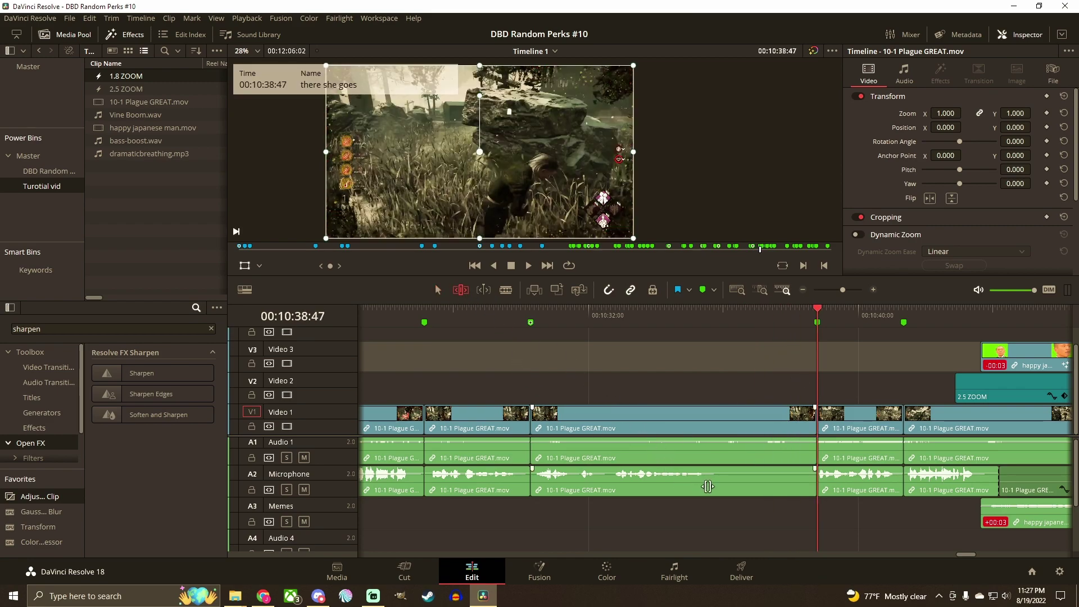
{"action": "left_click", "coordinate": [708, 484]}
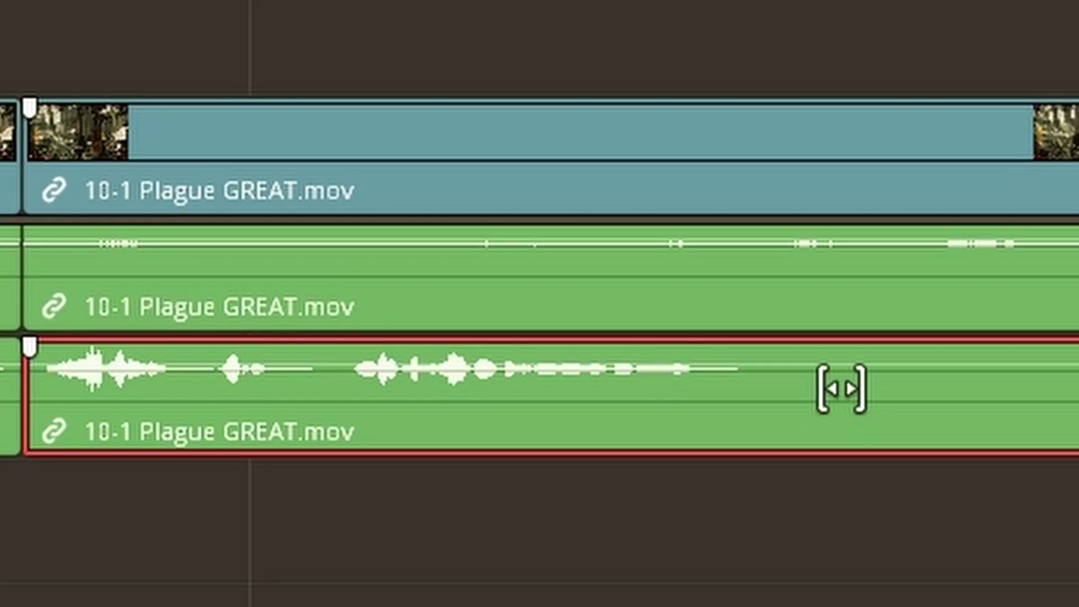
{"action": "left_click_drag", "start_coordinate": [841, 389], "coordinate": [1078, 423]}
- Play the clip with its slipped microphone audio through the unhook, and return the playhead to 00:10:33:19, just before the speech
{"action": "left_click_drag", "start_coordinate": [445, 0], "coordinate": [425, 0]}
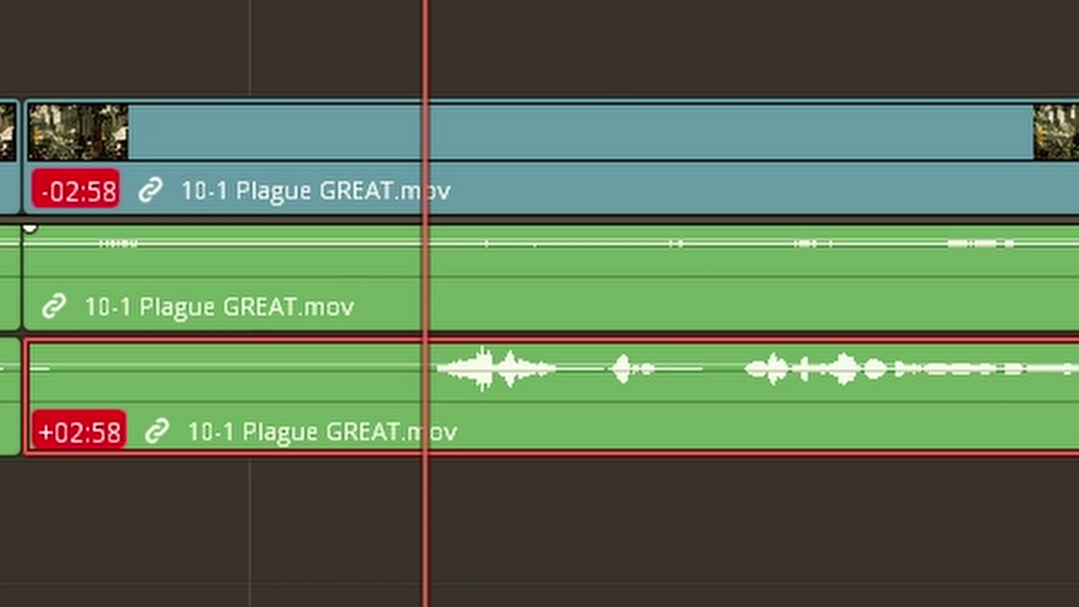
{"action": "key", "text": "space"}
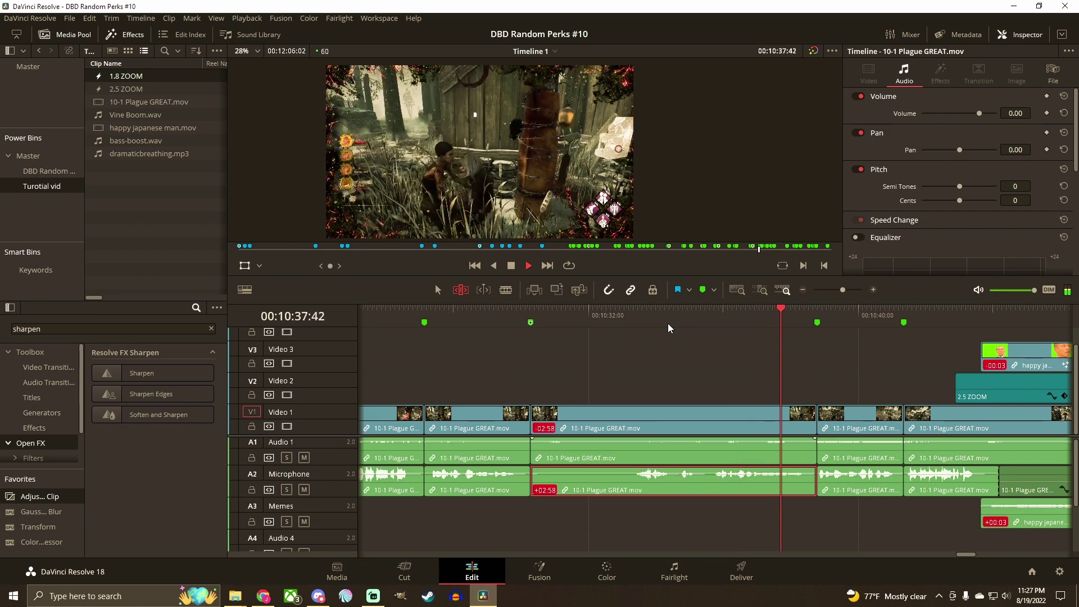
{"action": "left_click", "coordinate": [635, 325]}
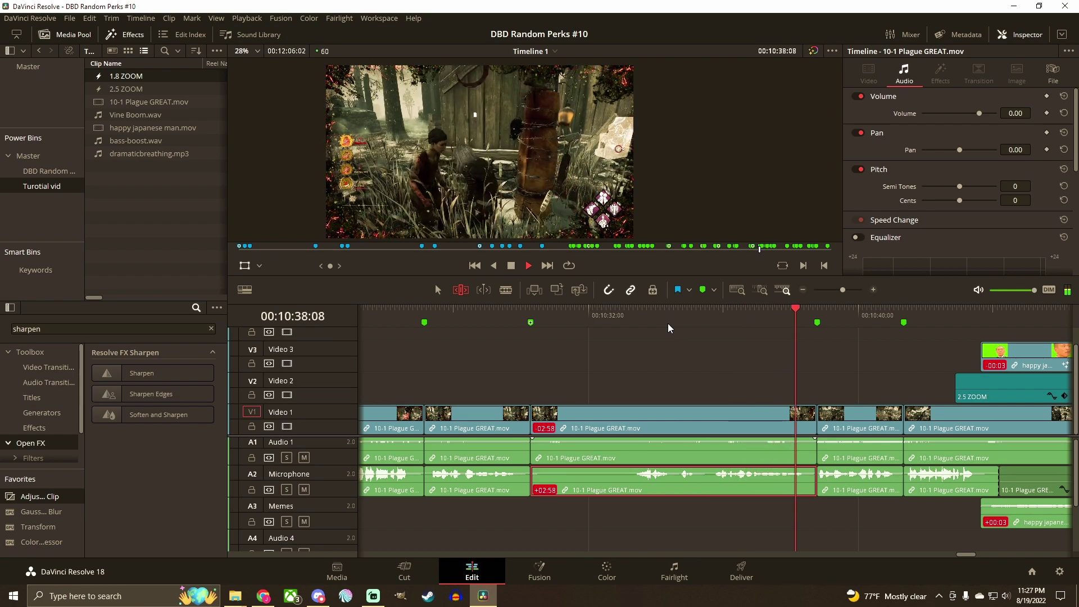
{"action": "key", "text": "space"}
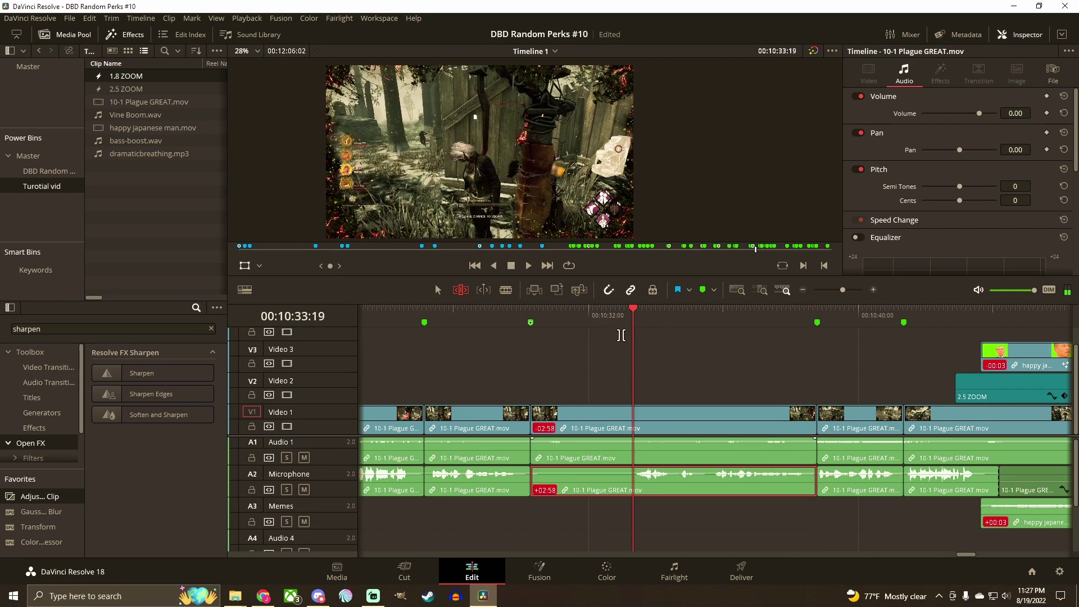
- Split the clip on all its tracks at 00:10:33:19 and delete the silent part before the cut
{"action": "left_click", "coordinate": [438, 290]}
{"action": "left_click", "coordinate": [618, 339]}
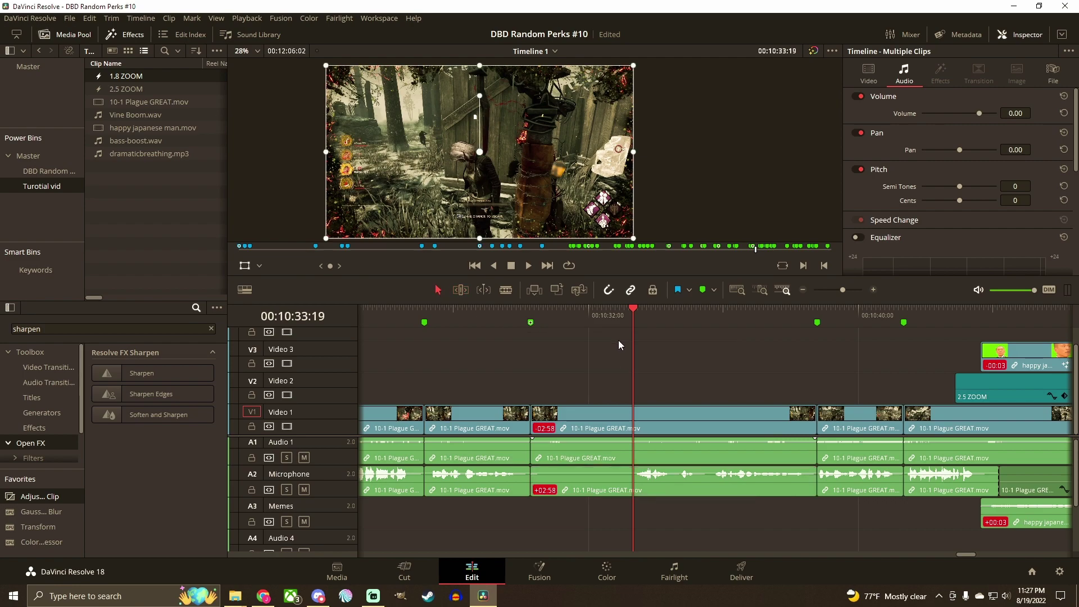
{"action": "key", "text": "ctrl+b"}
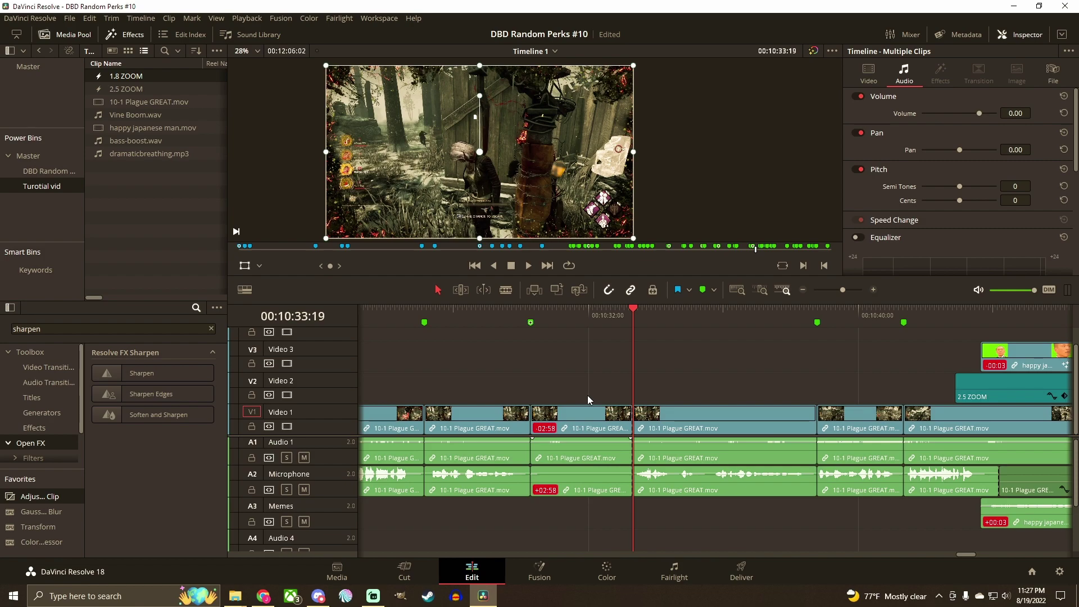
{"action": "left_click", "coordinate": [588, 418]}
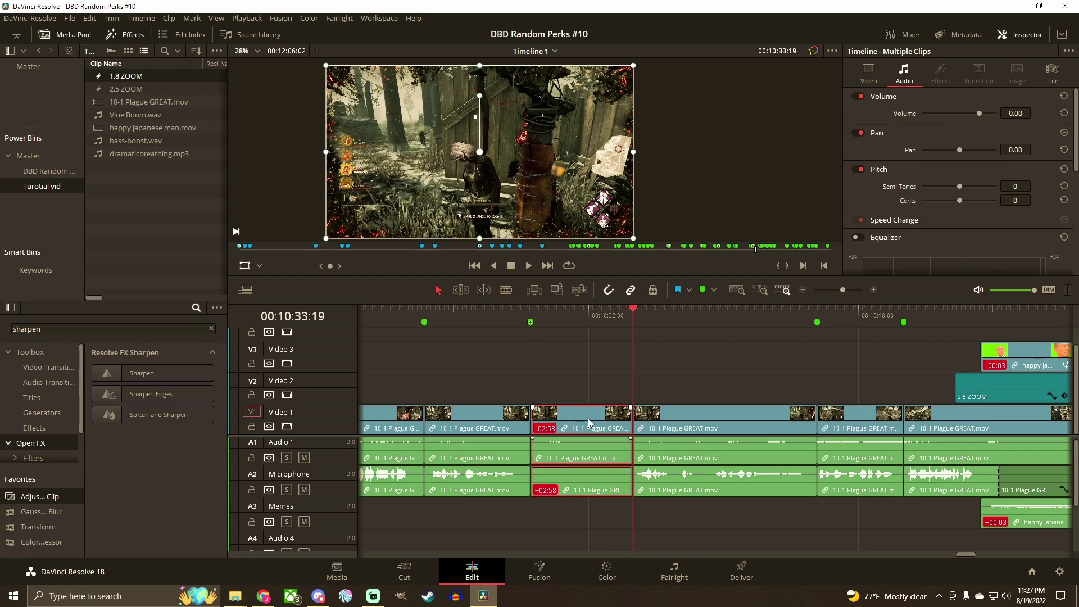
{"action": "key", "text": "Delete"}
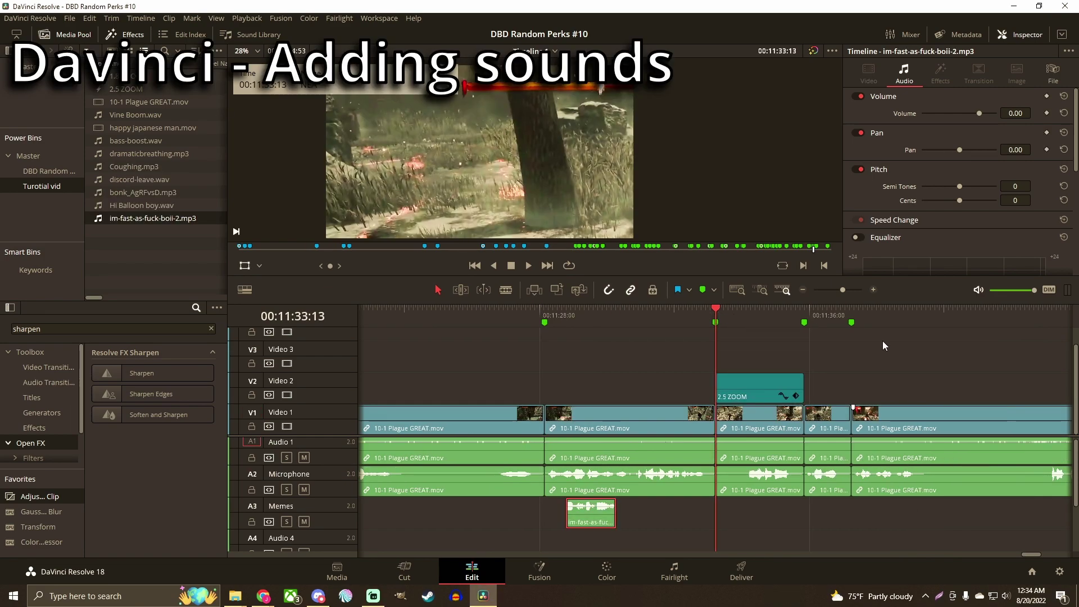
- Move the im-fast-as-fuck-boii-2.mp3 clip on the Memes track under the 2.5 ZOOM clip at 00:11:33:13 and play it
{"action": "key", "text": "space"}
{"action": "key", "text": "space"}
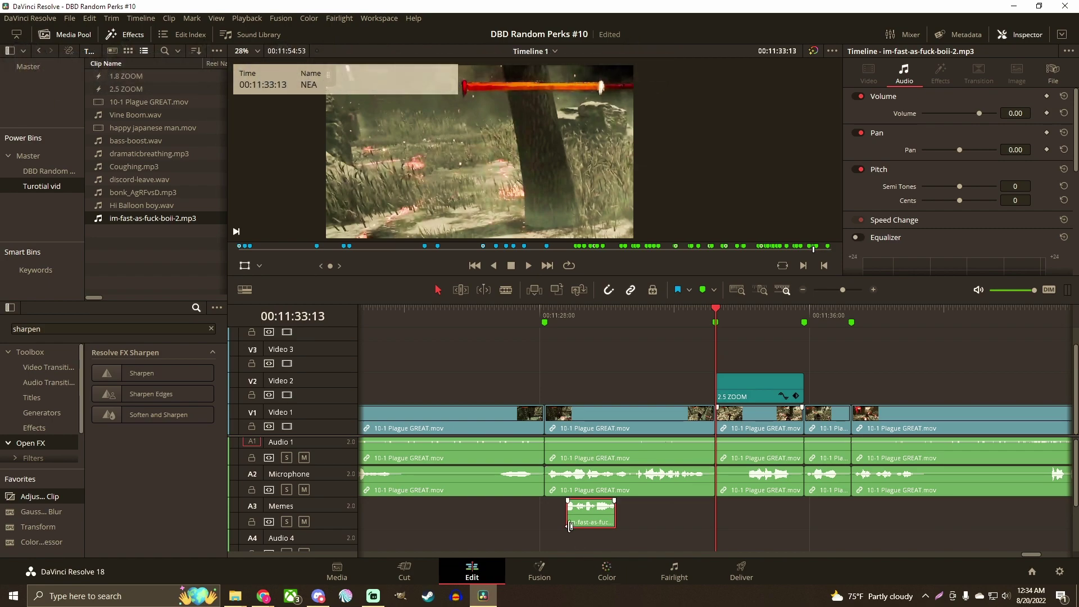
{"action": "left_click_drag", "start_coordinate": [585, 526], "coordinate": [733, 525]}
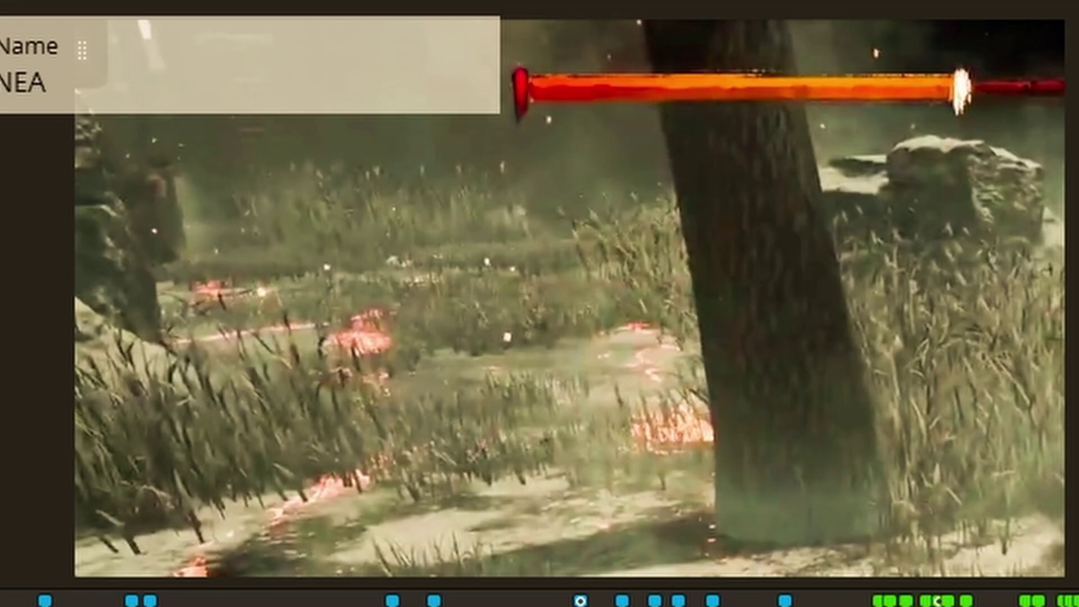
{"action": "key", "text": "space"}
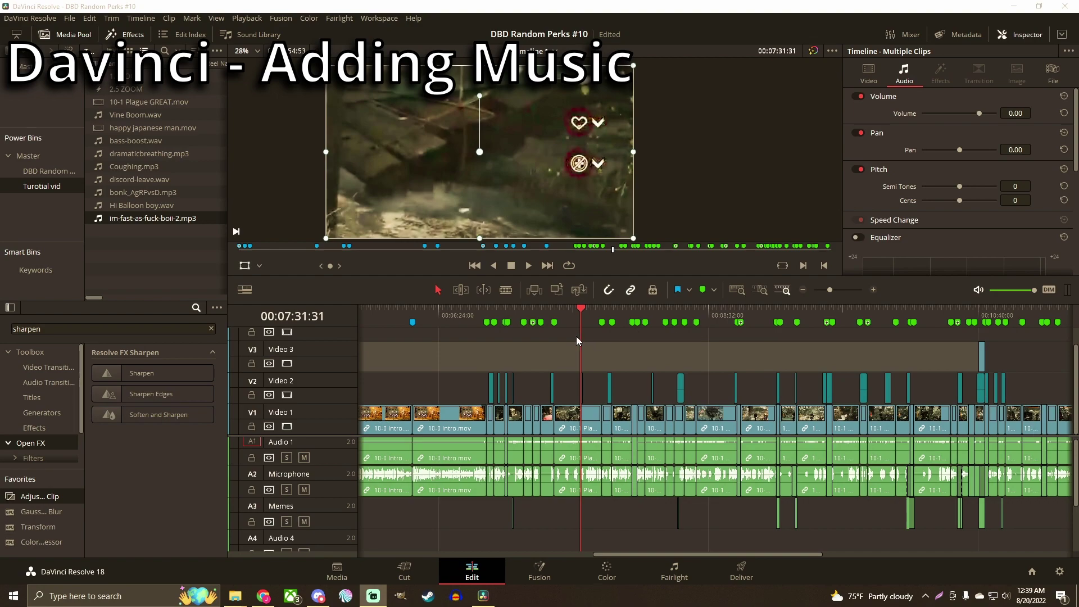
{"action": "scroll", "coordinate": [562, 346], "scroll_direction": "right", "scroll_amount": 3}
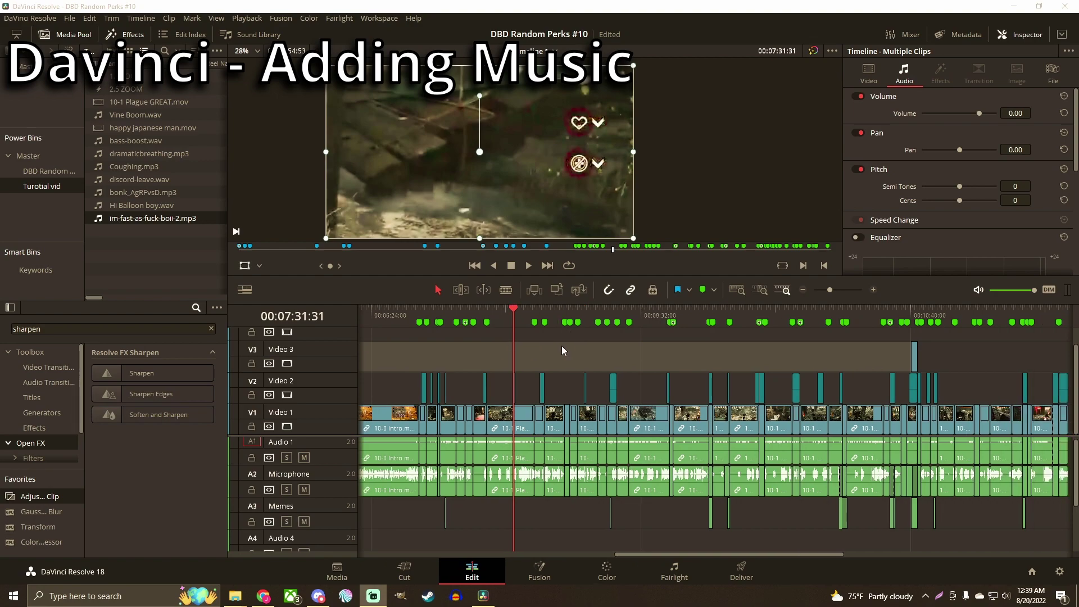
- Move the playhead to the "Match 1 begins" marker at 00:06:46:50, where the match's first clip starts
{"action": "scroll", "coordinate": [562, 347], "scroll_direction": "right", "scroll_amount": 4}
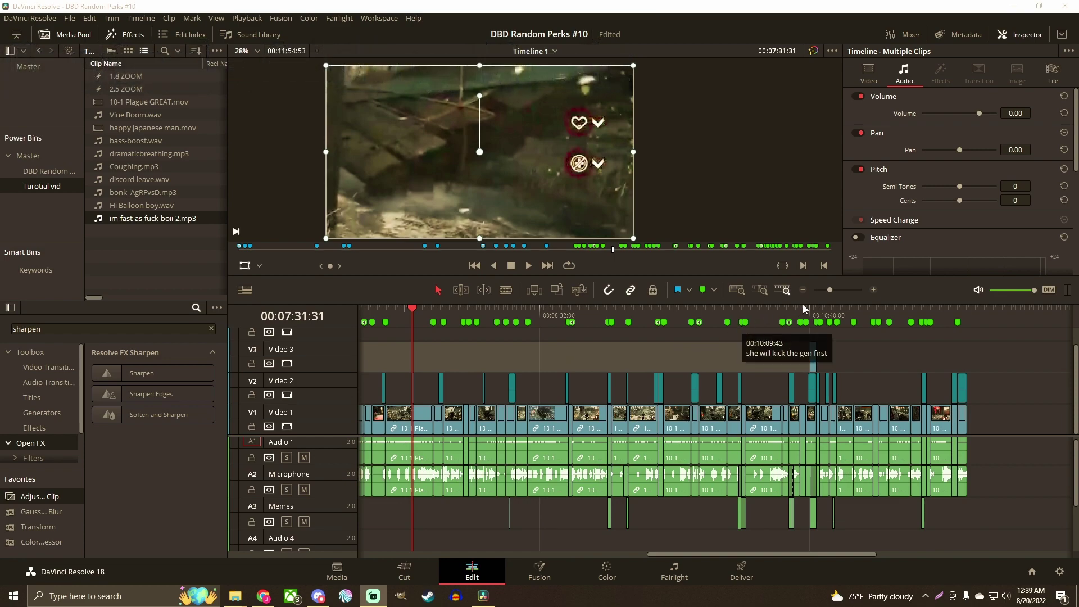
{"action": "scroll", "coordinate": [545, 341], "scroll_direction": "left", "scroll_amount": 3}
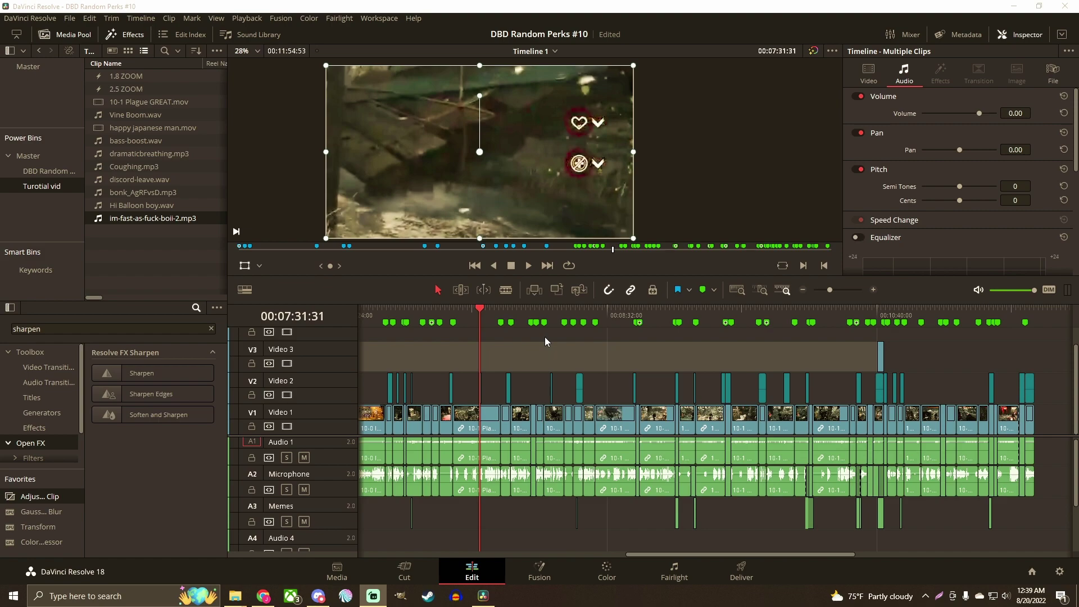
{"action": "left_click", "coordinate": [497, 317]}
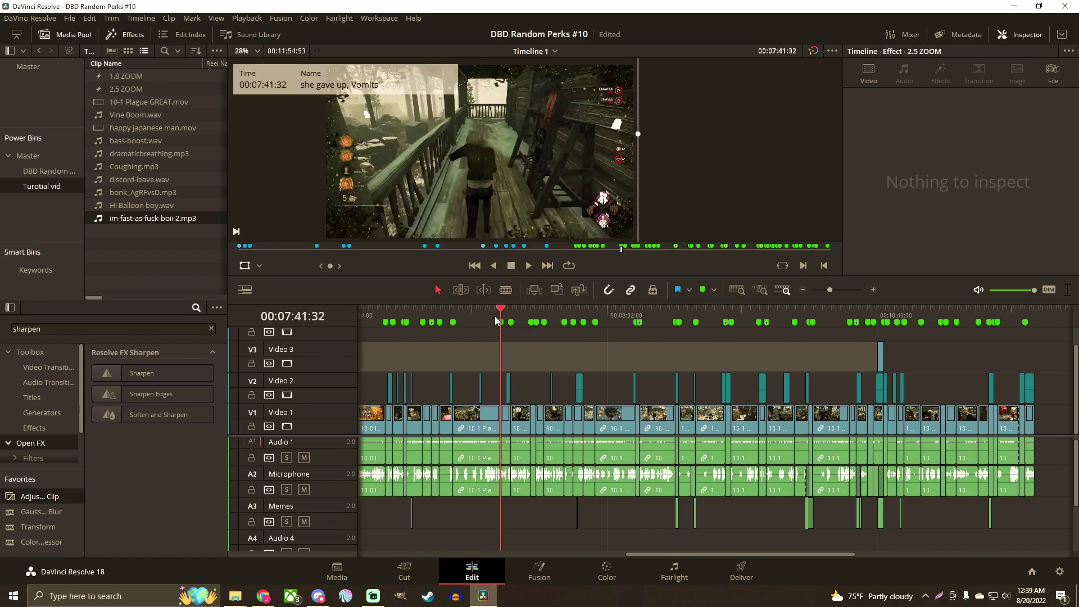
{"action": "scroll", "coordinate": [494, 320], "scroll_direction": "up", "scroll_amount": 1}
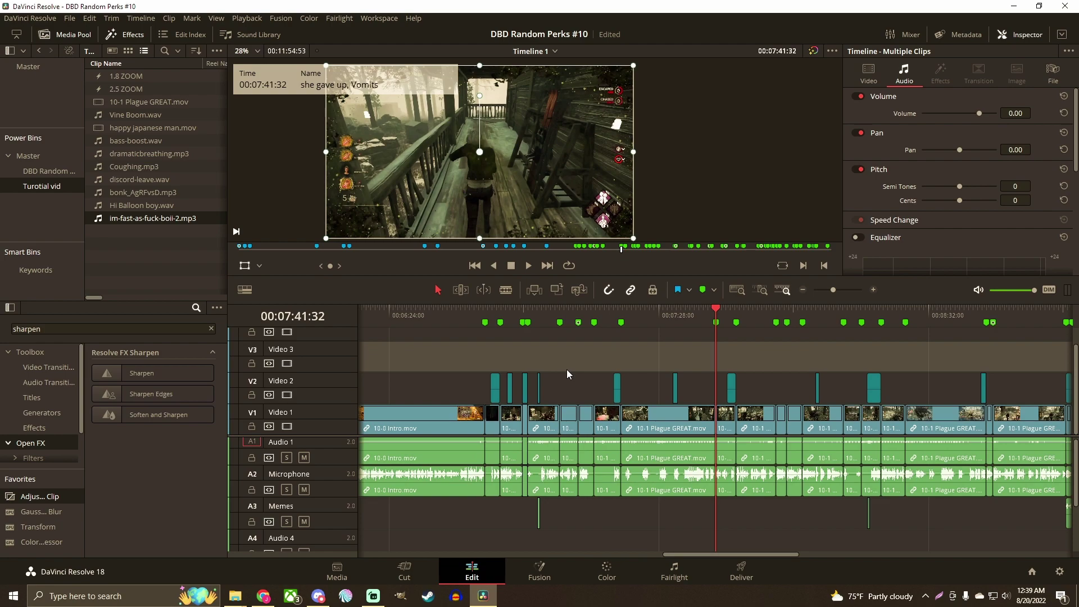
{"action": "scroll", "coordinate": [804, 401], "scroll_direction": "right", "scroll_amount": 3}
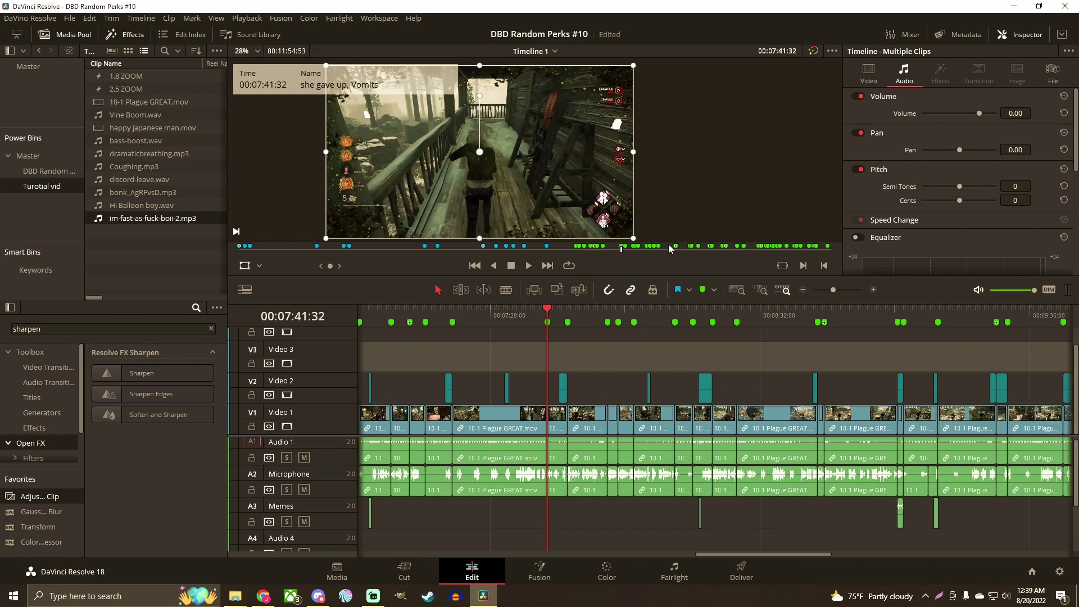
{"action": "scroll", "coordinate": [514, 322], "scroll_direction": "left", "scroll_amount": 3}
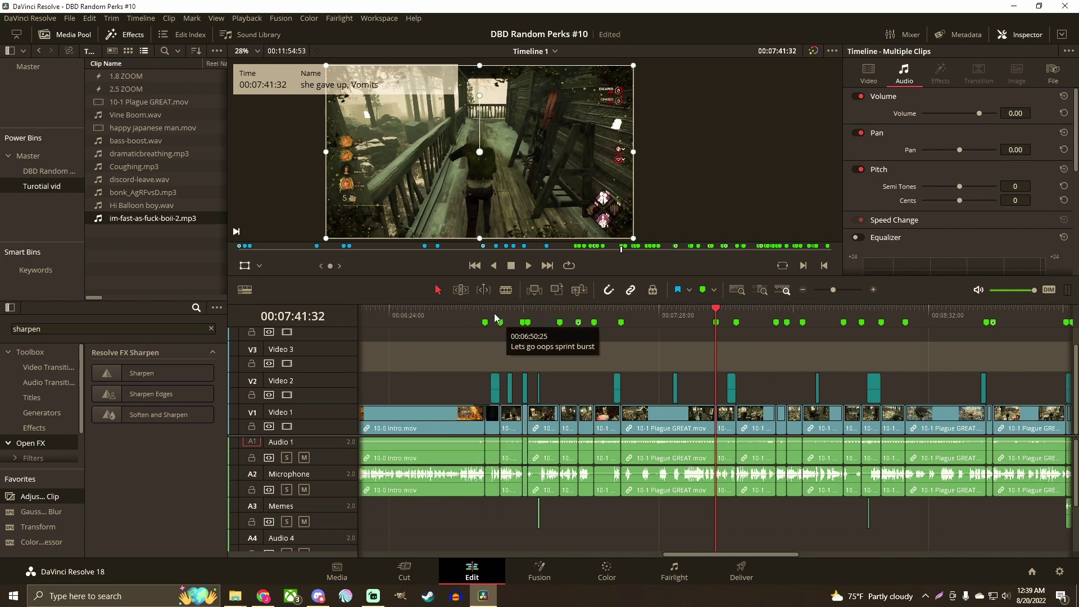
{"action": "left_click", "coordinate": [486, 319]}
- Add Delfino Plaza 15 mins.wav to the Music track at the "Match 1 begins" marker and fade in its start
{"action": "scroll", "coordinate": [657, 365], "scroll_direction": "right", "scroll_amount": 8}
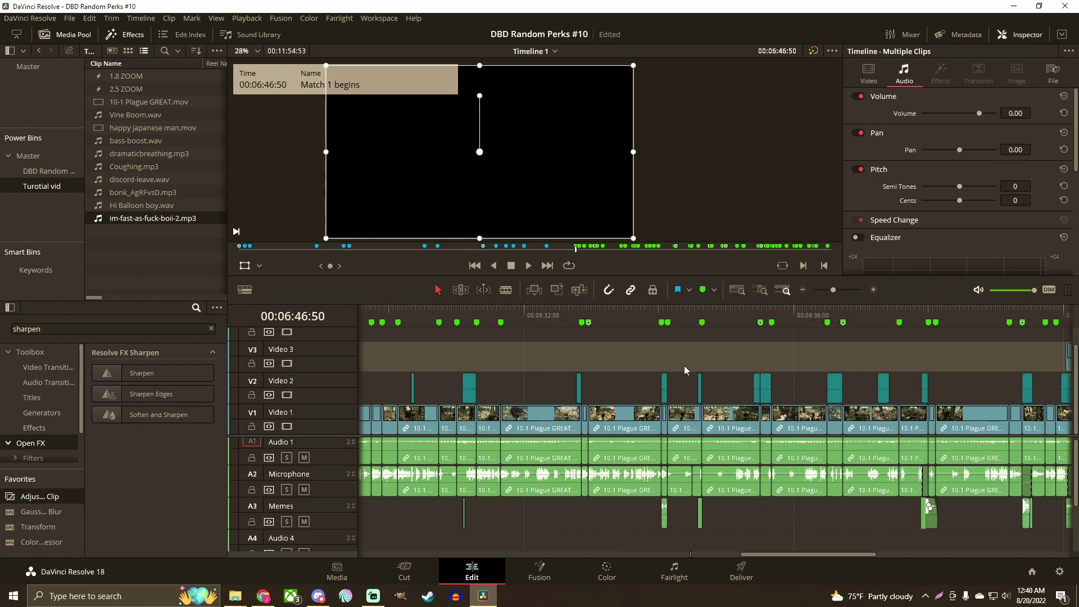
{"action": "scroll", "coordinate": [728, 375], "scroll_direction": "right", "scroll_amount": 9}
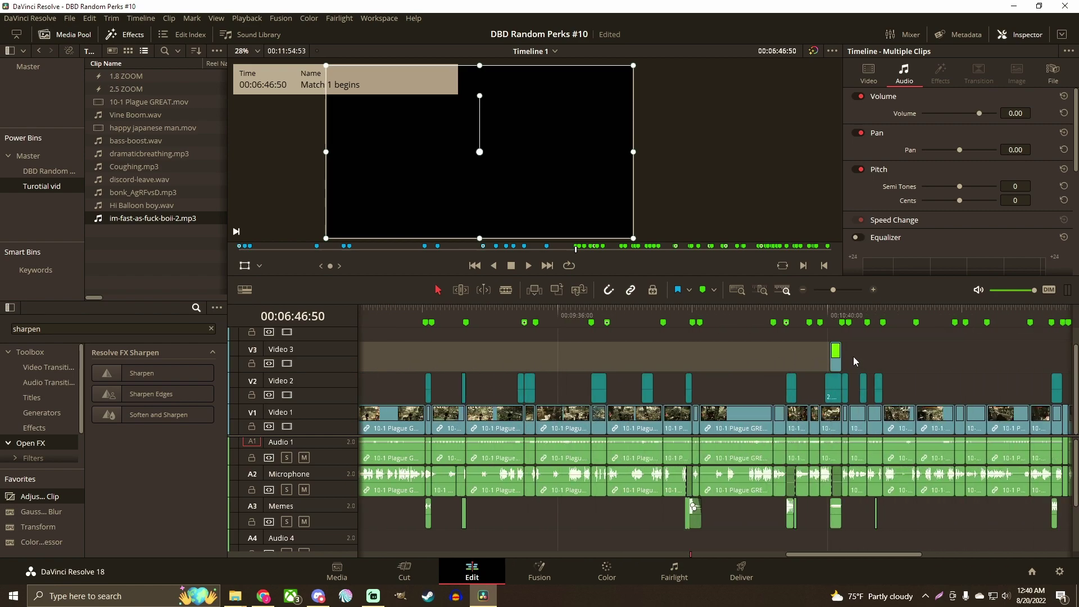
{"action": "left_click", "coordinate": [872, 312]}
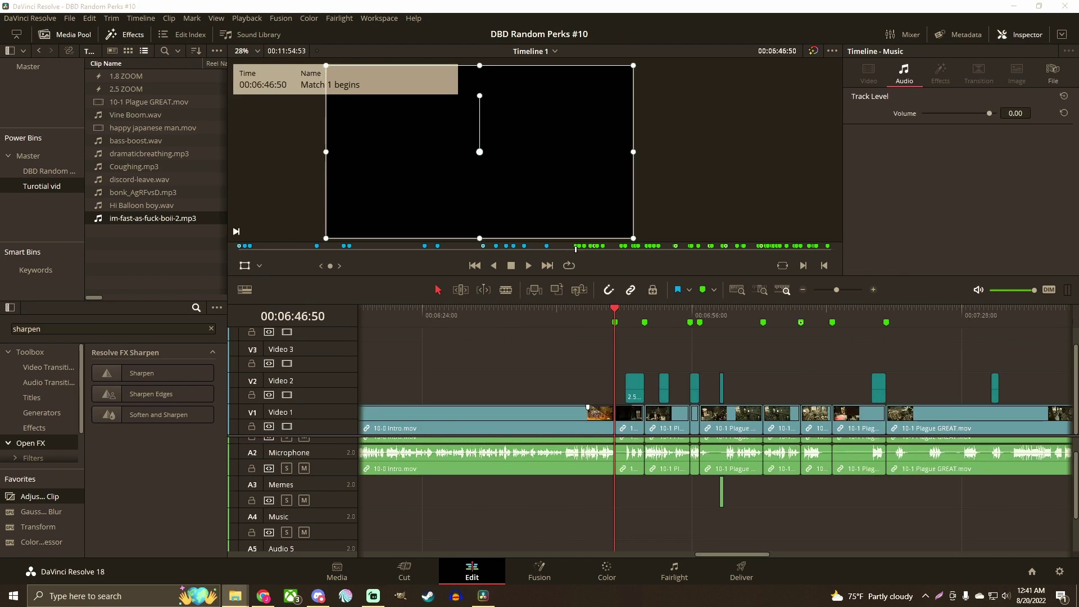
{"action": "left_click_drag", "start_coordinate": [938, 413], "coordinate": [619, 517]}
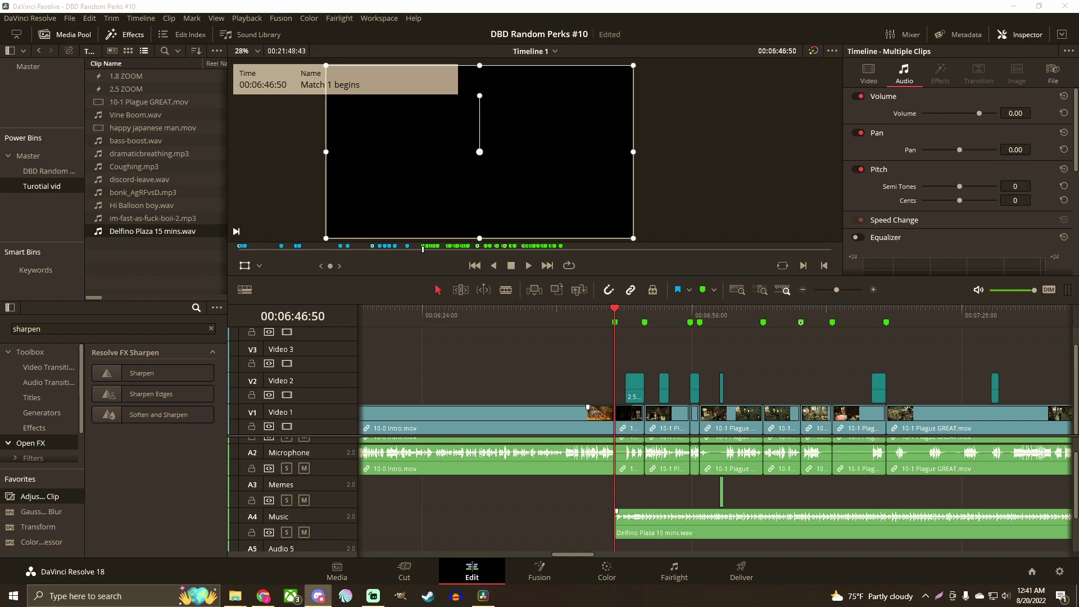
{"action": "scroll", "coordinate": [710, 516], "scroll_direction": "right", "scroll_amount": 4}
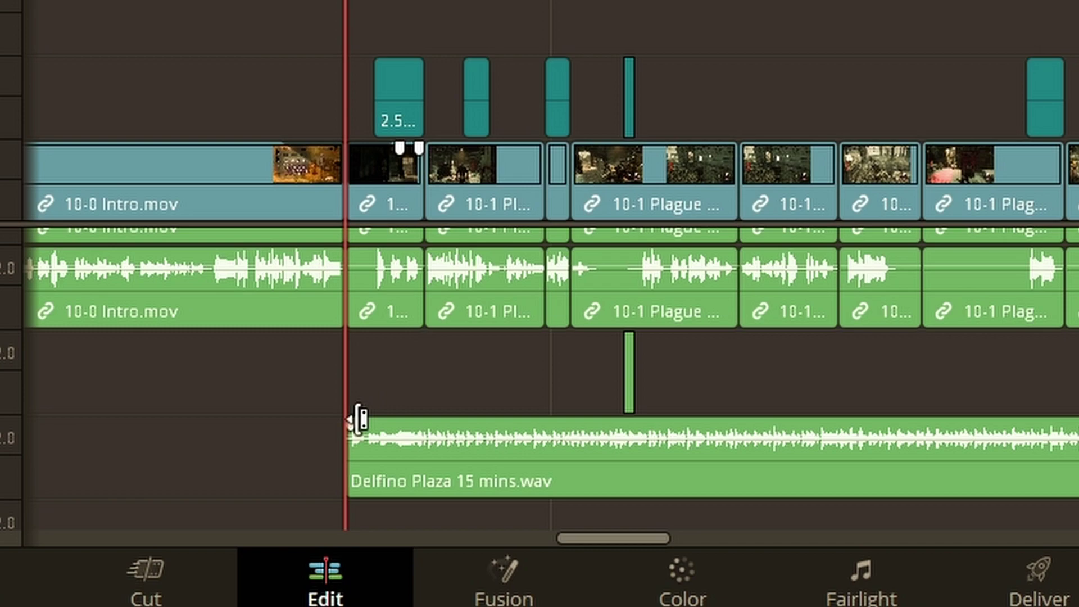
{"action": "left_click_drag", "start_coordinate": [351, 422], "coordinate": [418, 421]}
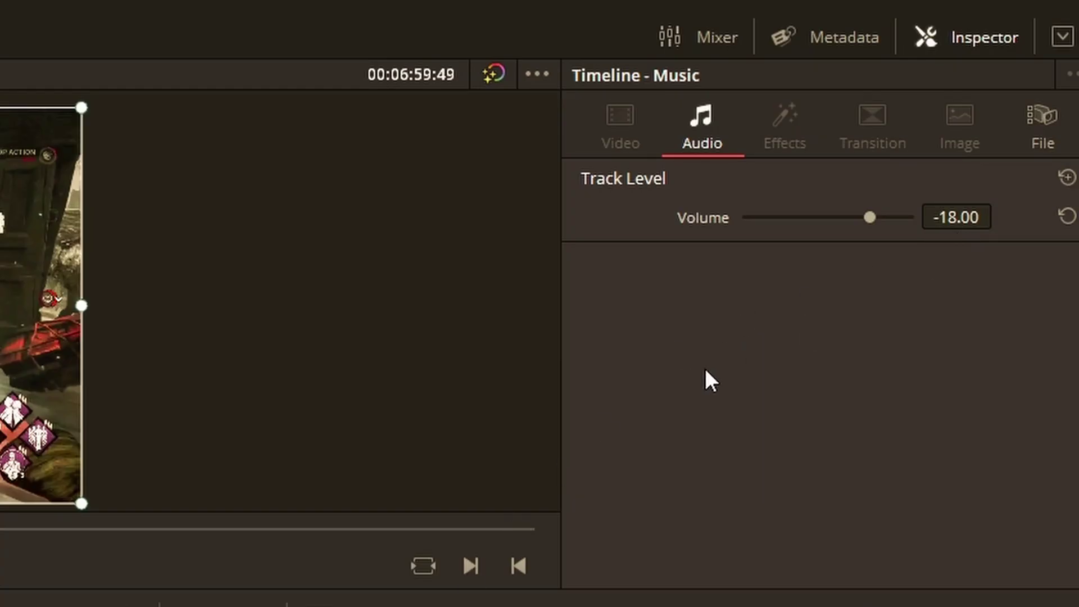
- Play back the start of Match 1 with the Music track at -18 volume to check its level
{"action": "key", "text": "space"}
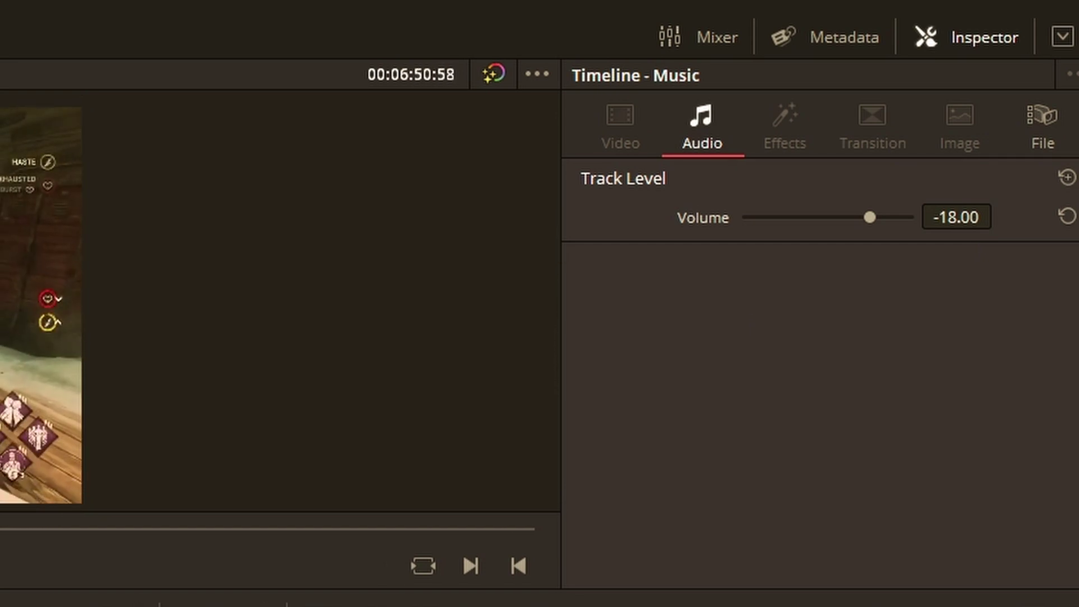
{"action": "key", "text": "space"}
{"action": "key", "text": "Up"}
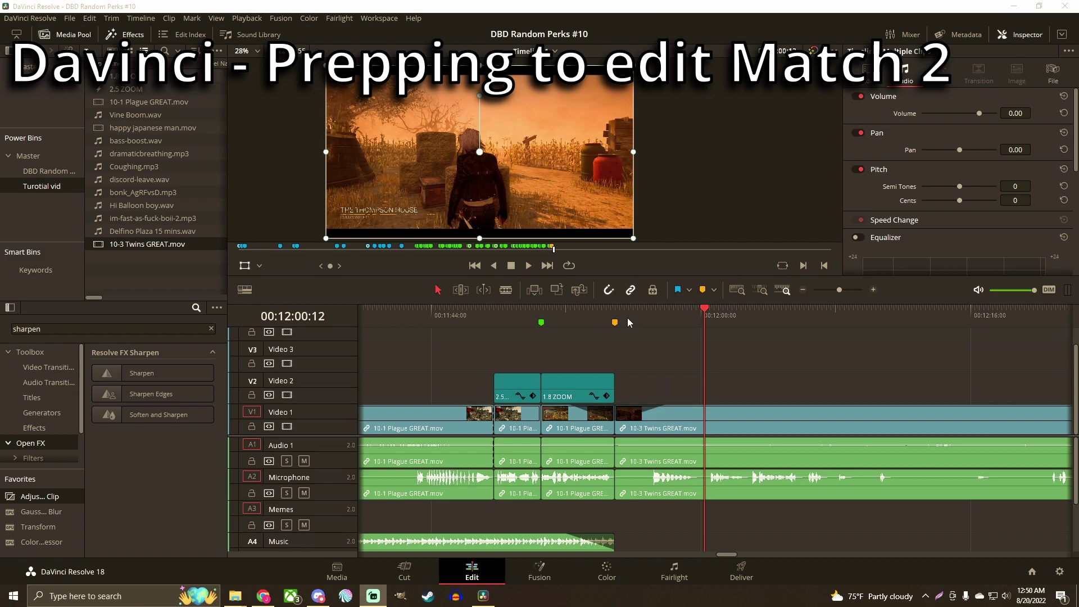
- Select every clip from the cut at 00:17:17:18 onward and shift them along the timeline to open a gap
{"action": "mouse_move", "coordinate": [616, 324]}
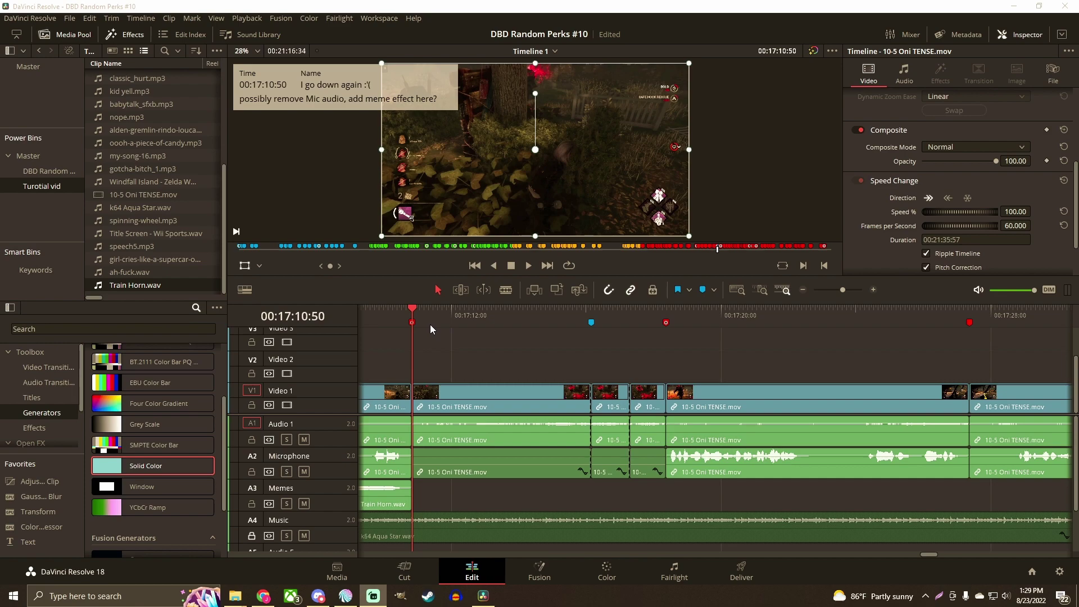
{"action": "scroll", "coordinate": [916, 140], "scroll_direction": "up", "scroll_amount": 3}
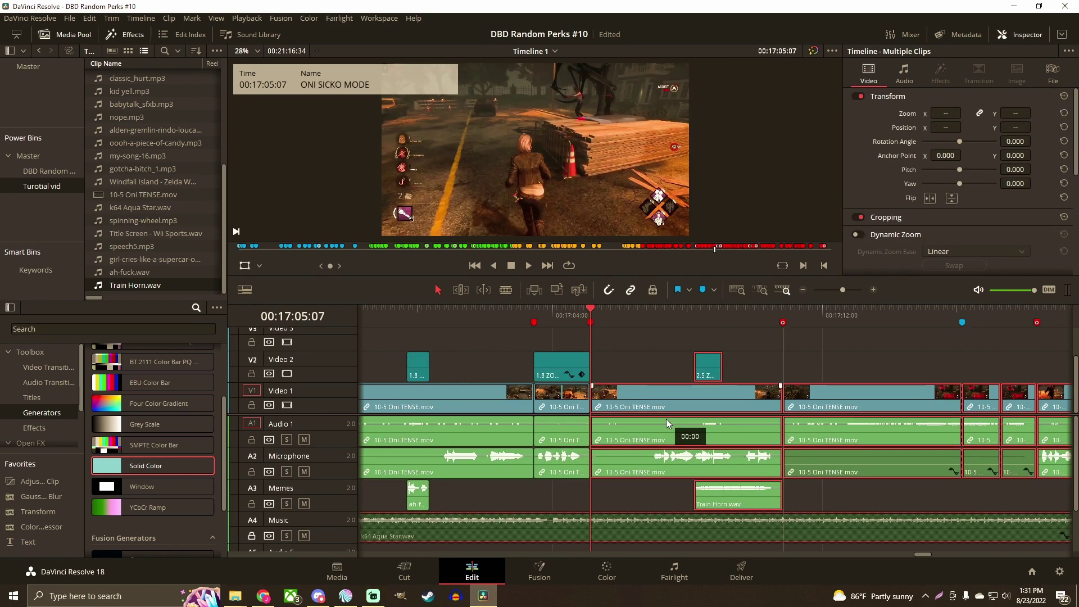
{"action": "scroll", "coordinate": [760, 357], "scroll_direction": "right", "scroll_amount": 5}
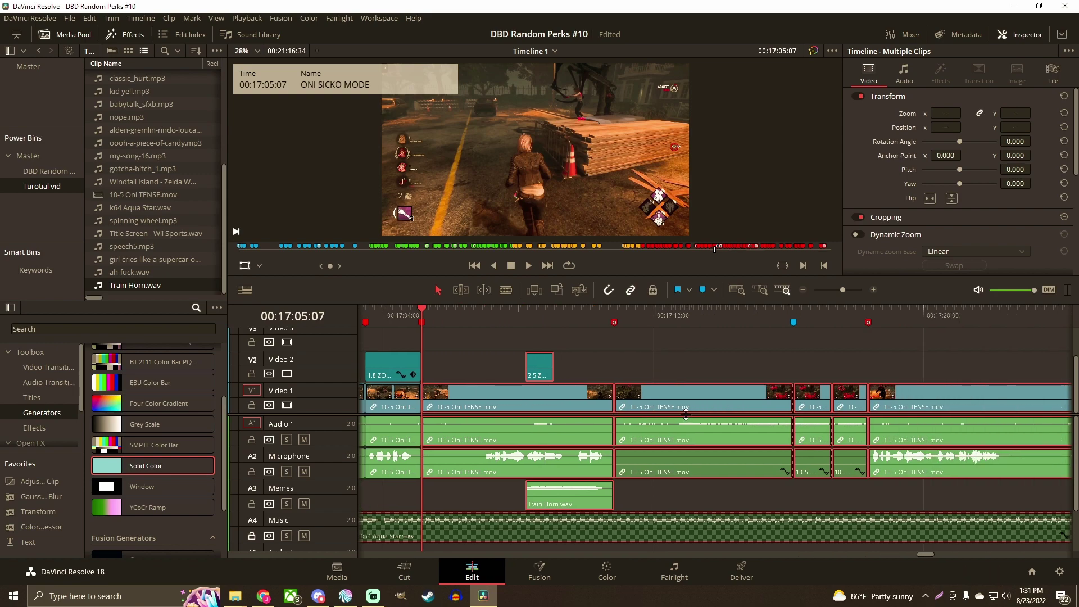
{"action": "left_click", "coordinate": [732, 349]}
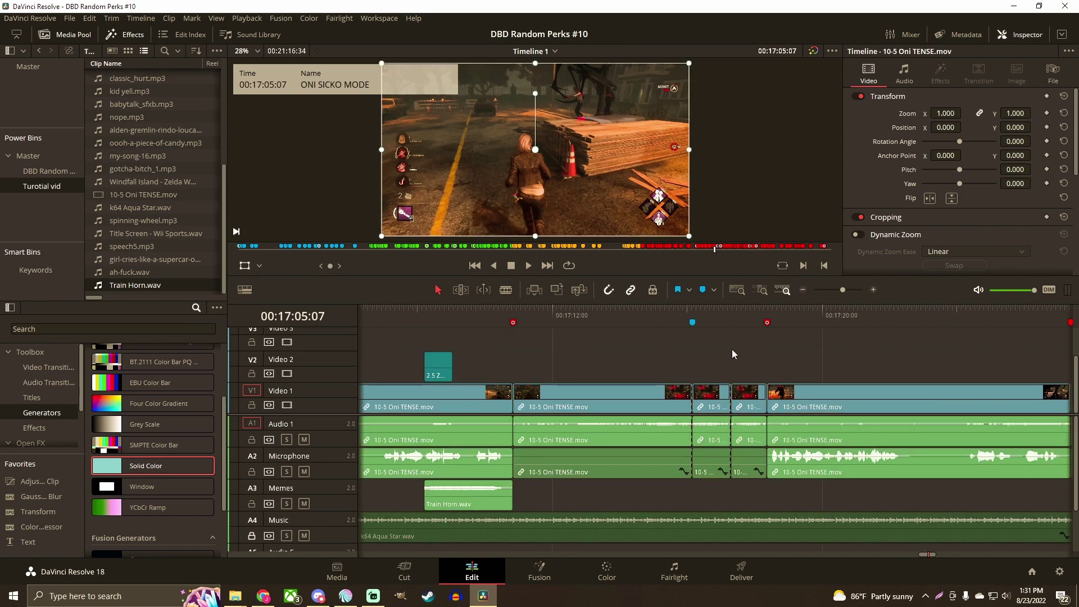
{"action": "left_click", "coordinate": [730, 318]}
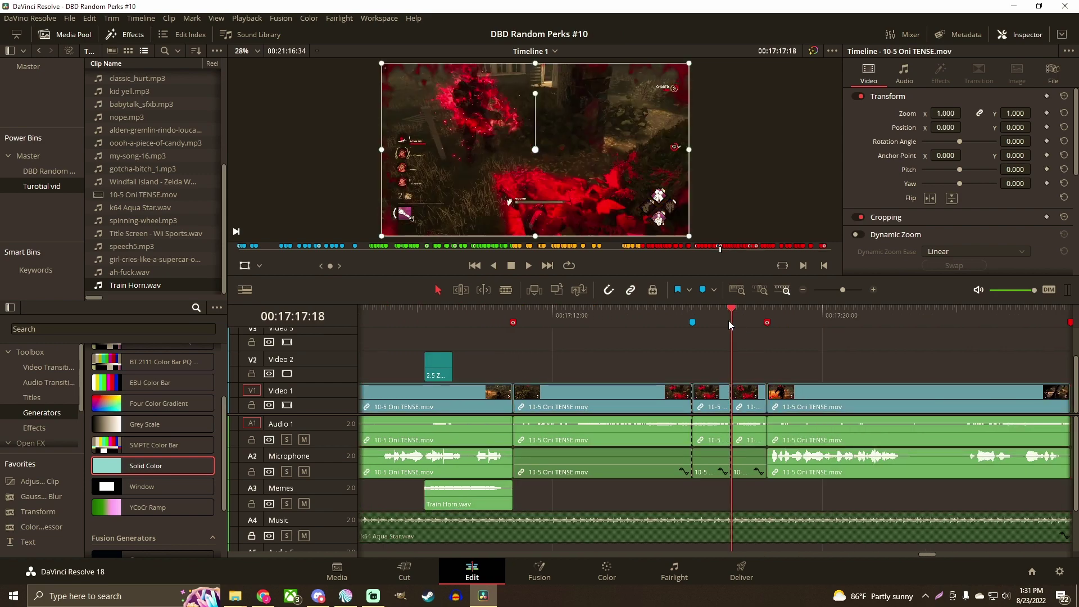
{"action": "key", "text": "y"}
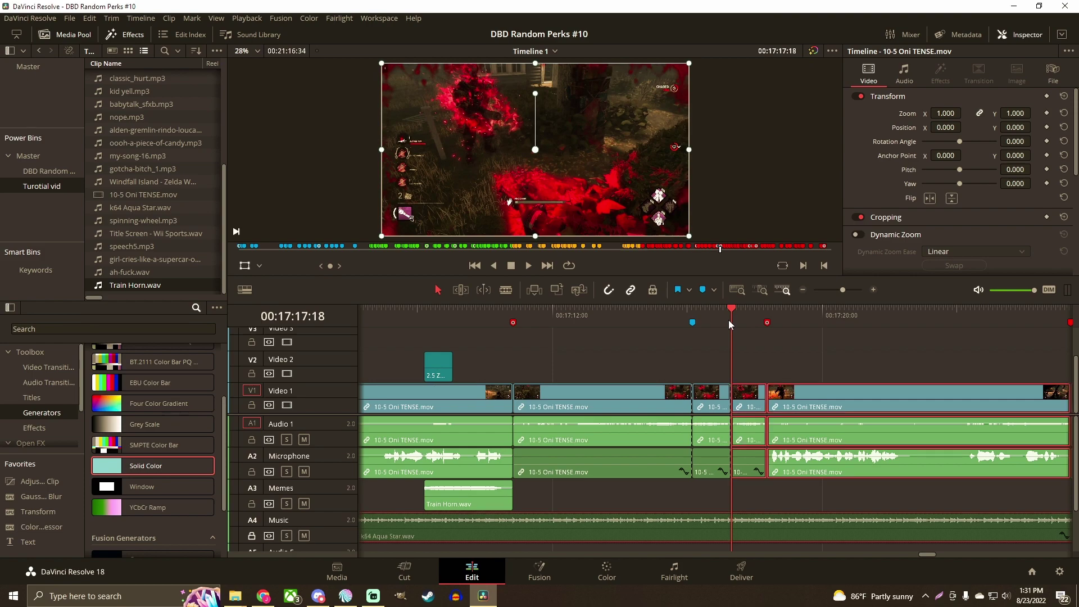
{"action": "scroll", "coordinate": [730, 388], "scroll_direction": "right", "scroll_amount": 5}
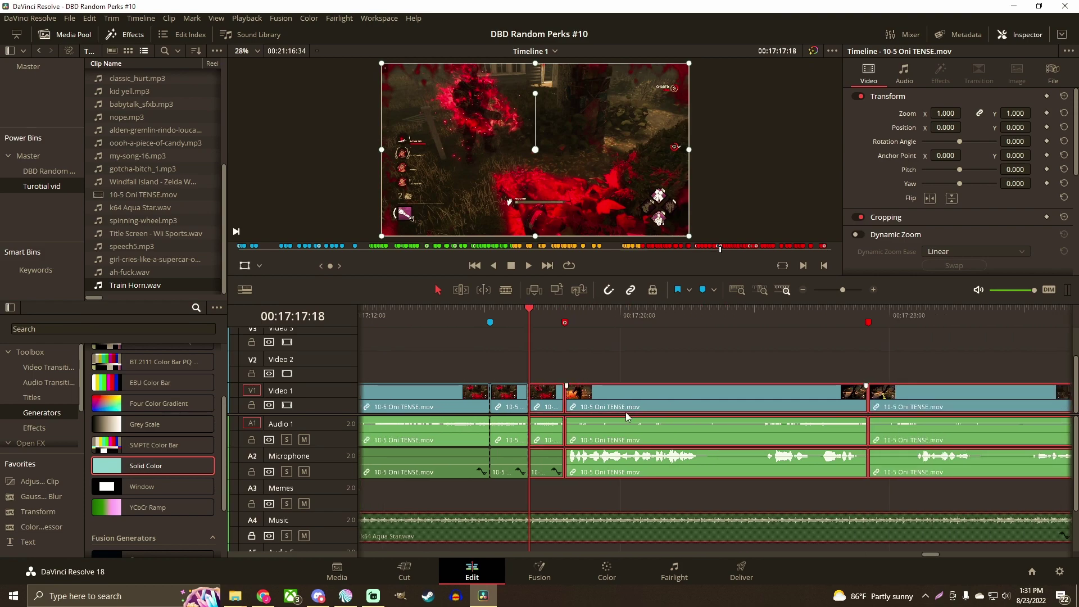
{"action": "left_click_drag", "start_coordinate": [622, 407], "coordinate": [928, 411]}
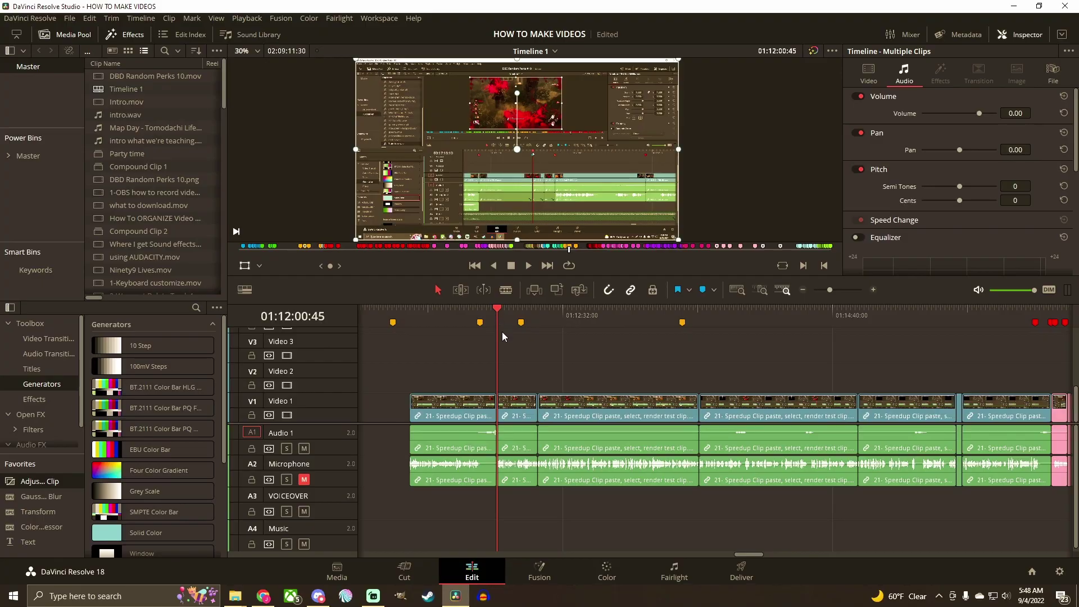
- Try shifting all clips after the cut at 01:12:00:45 to open a gap, undo the shift, and save the project
{"action": "key", "text": "y"}
{"action": "left_click_drag", "start_coordinate": [569, 416], "coordinate": [602, 426]}
{"action": "key", "text": "ctrl+z"}
{"action": "left_click", "coordinate": [517, 365]}
{"action": "key", "text": "ctrl+s"}
- Split the speedup clip at 01:12:00:43, two frames before the existing cut, and select the tiny piece between the cuts
{"action": "key", "text": "Left"}
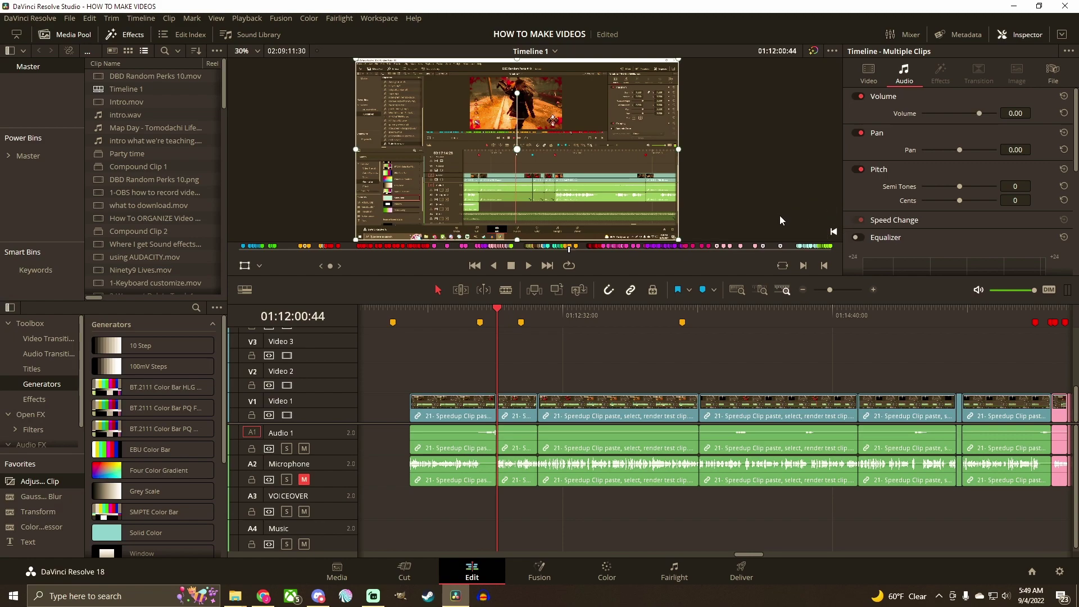
{"action": "key", "text": "Left"}
{"action": "key", "text": "ctrl+="}
{"action": "key", "text": "ctrl+="}
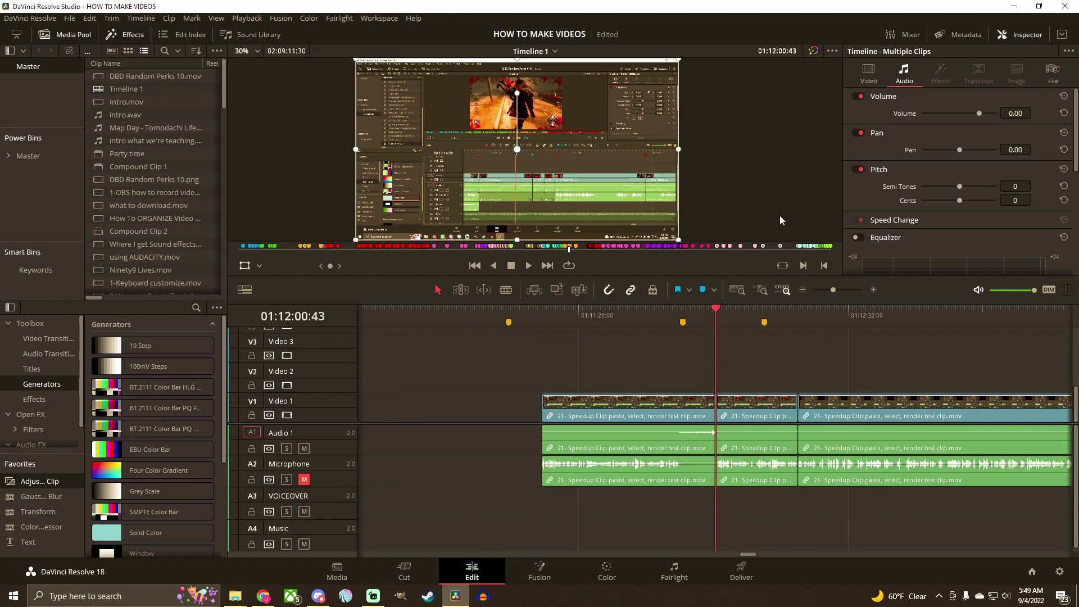
{"action": "key", "text": "ctrl+="}
{"action": "key", "text": "ctrl+="}
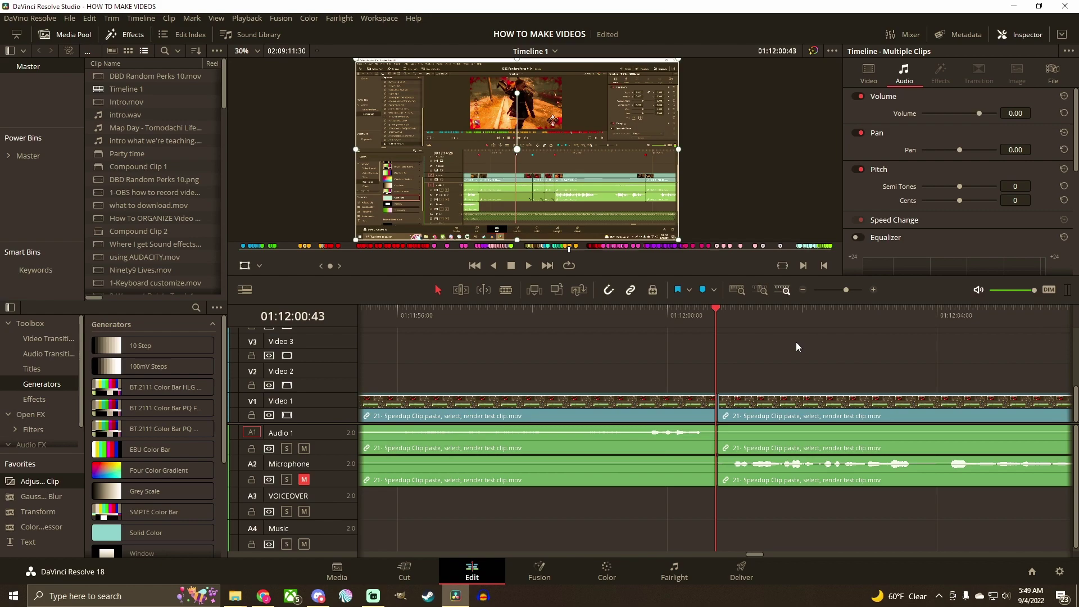
{"action": "key", "text": "ctrl+="}
{"action": "key", "text": "ctrl+="}
{"action": "key", "text": "ctrl+="}
{"action": "key", "text": "ctrl+b"}
{"action": "left_click", "coordinate": [745, 403]}
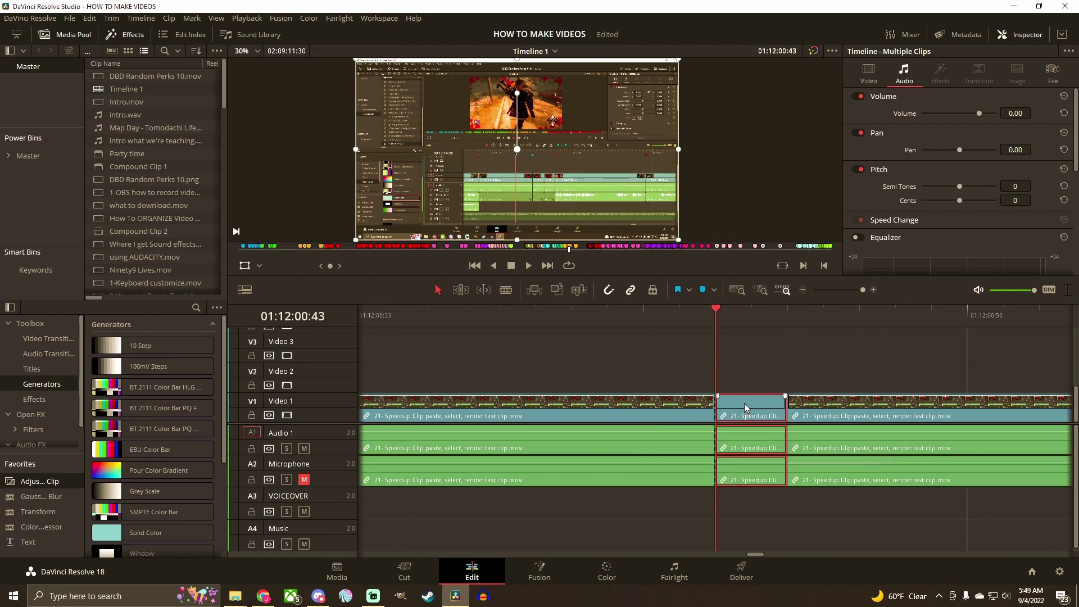
- Turn the selected two-frame piece into a freeze frame through its speed change direction
{"action": "left_click", "coordinate": [868, 72]}
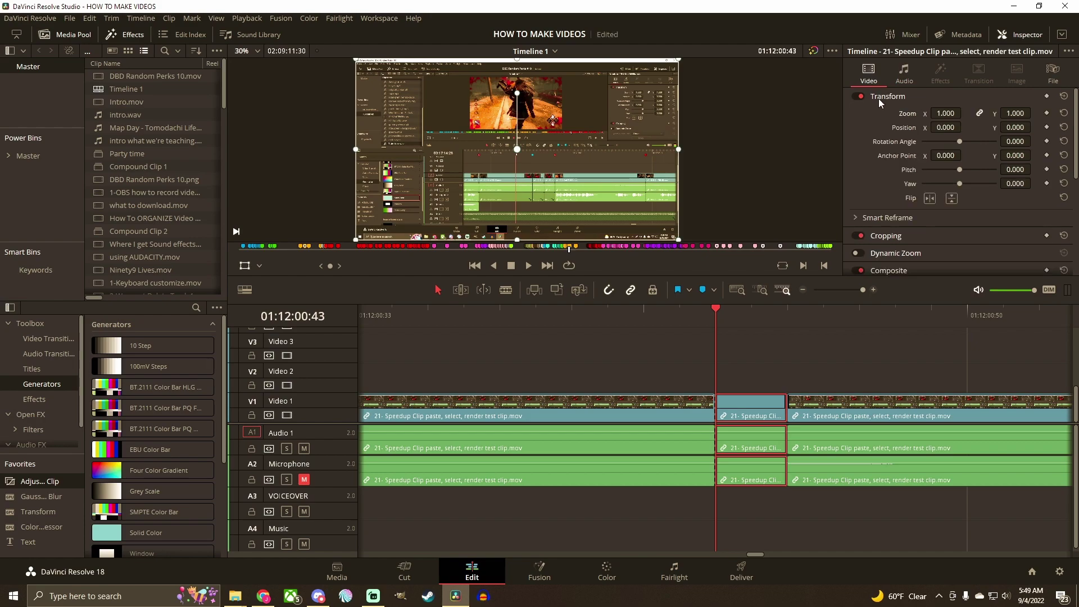
{"action": "scroll", "coordinate": [910, 225], "scroll_direction": "down", "scroll_amount": 3}
{"action": "scroll", "coordinate": [922, 225], "scroll_direction": "down", "scroll_amount": 3}
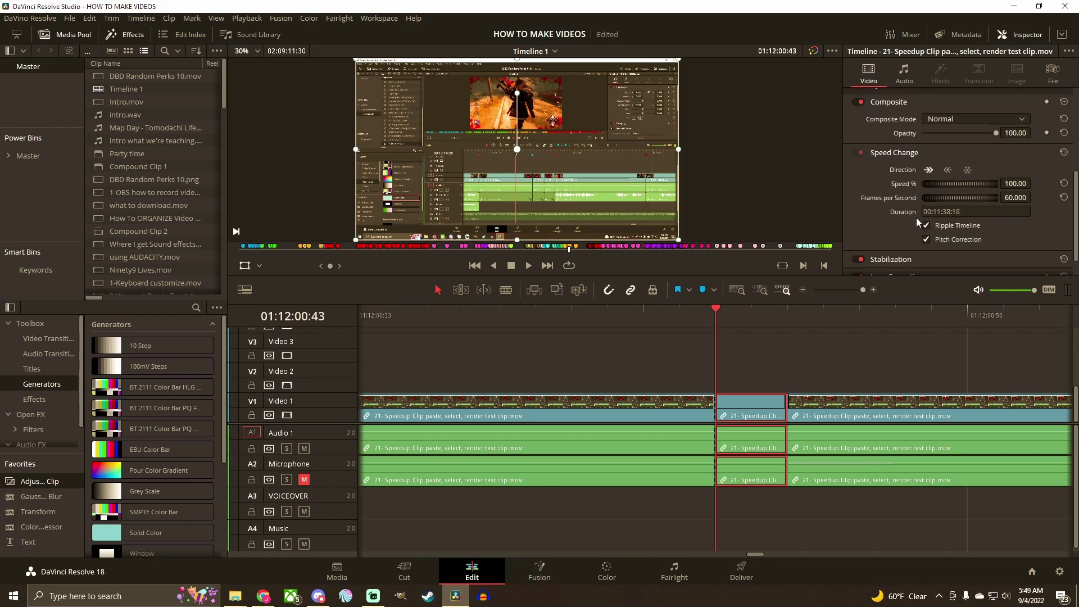
{"action": "left_click", "coordinate": [967, 170]}
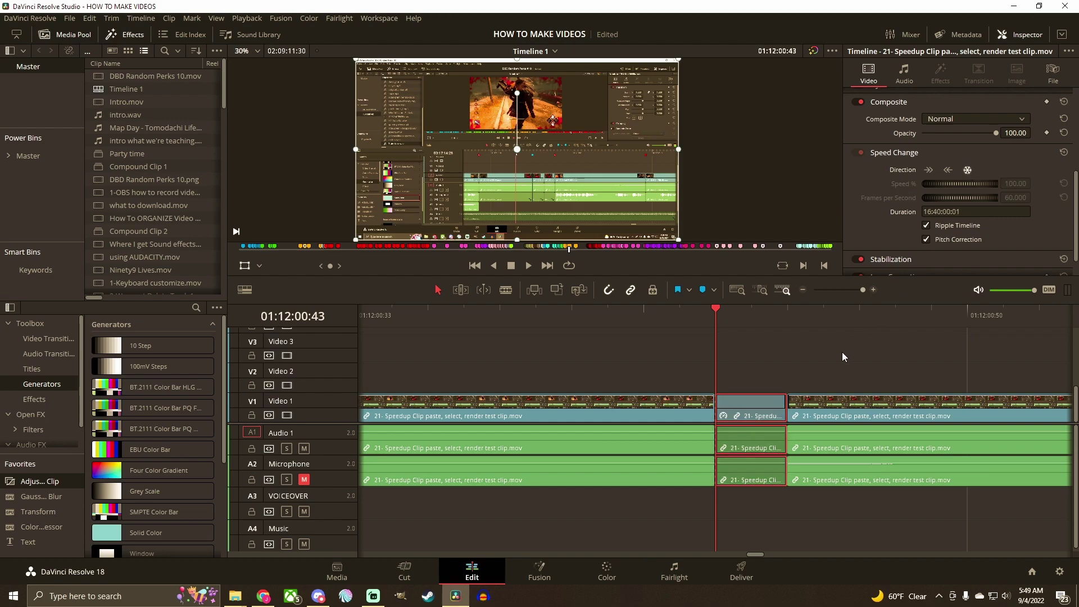
- Extend the end of the freeze-frame clip in Trim Edit mode to about 5 minutes, rippling the clips that follow
{"action": "scroll", "coordinate": [842, 352], "scroll_direction": "down", "scroll_amount": 2}
{"action": "scroll", "coordinate": [811, 353], "scroll_direction": "right", "scroll_amount": 5}
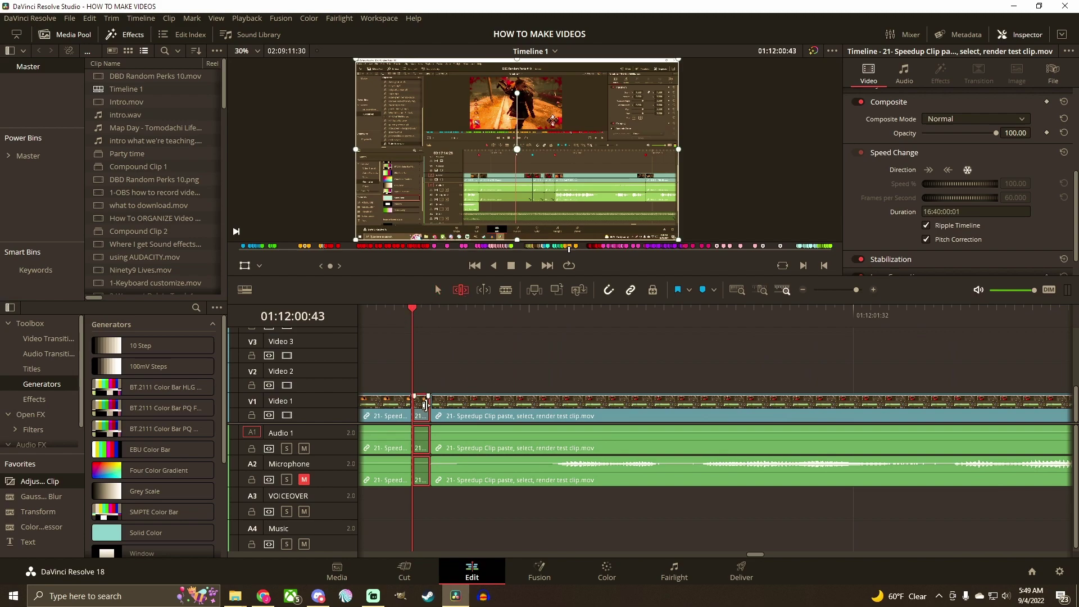
{"action": "left_click", "coordinate": [425, 409]}
{"action": "left_click_drag", "start_coordinate": [425, 408], "coordinate": [904, 409]}
{"action": "scroll", "coordinate": [799, 398], "scroll_direction": "down", "scroll_amount": 3}
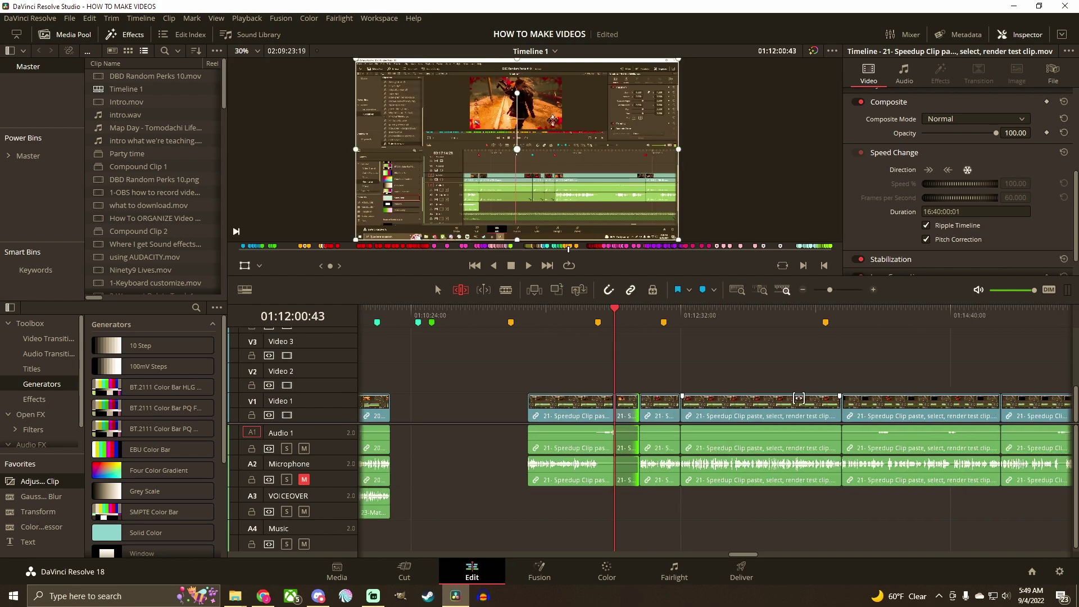
{"action": "scroll", "coordinate": [799, 398], "scroll_direction": "down", "scroll_amount": 5}
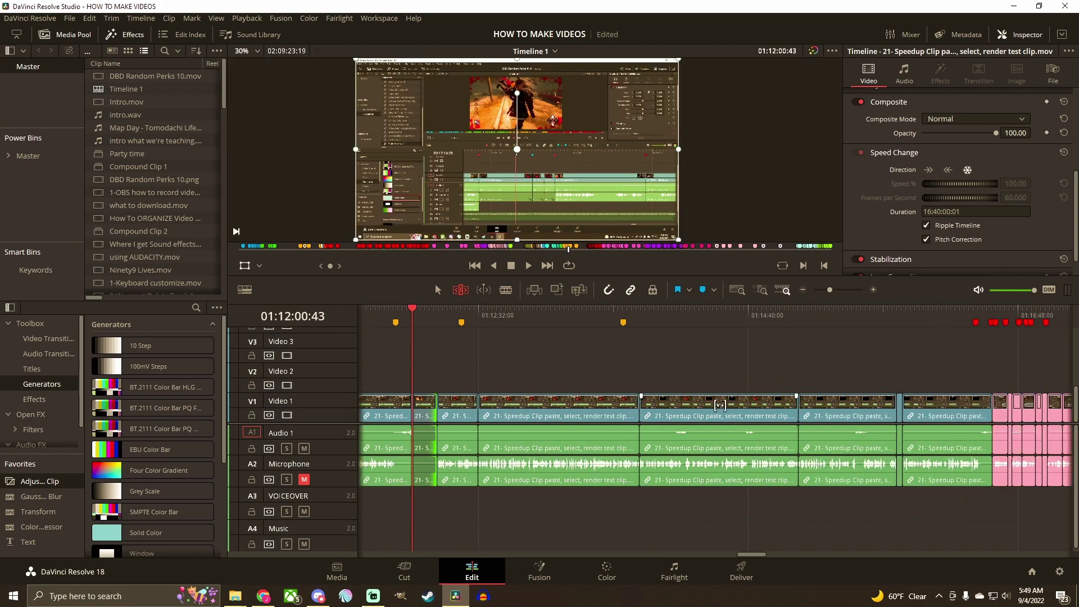
{"action": "left_click_drag", "start_coordinate": [400, 416], "coordinate": [993, 414]}
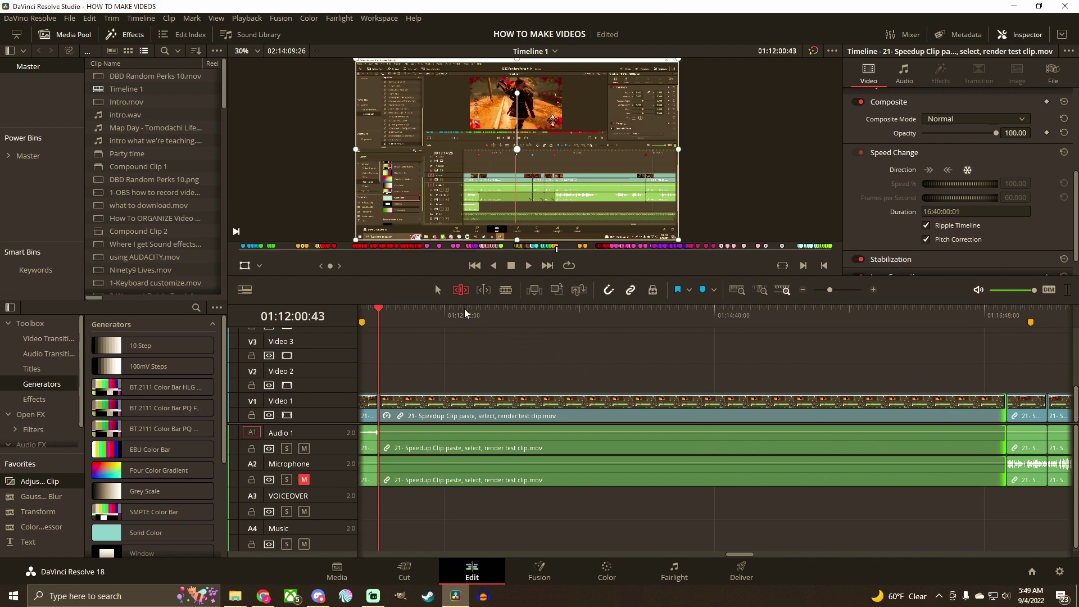
- Delete the extended freeze-frame clip without rippling, leaving an empty gap in the timeline
{"action": "left_click", "coordinate": [719, 408]}
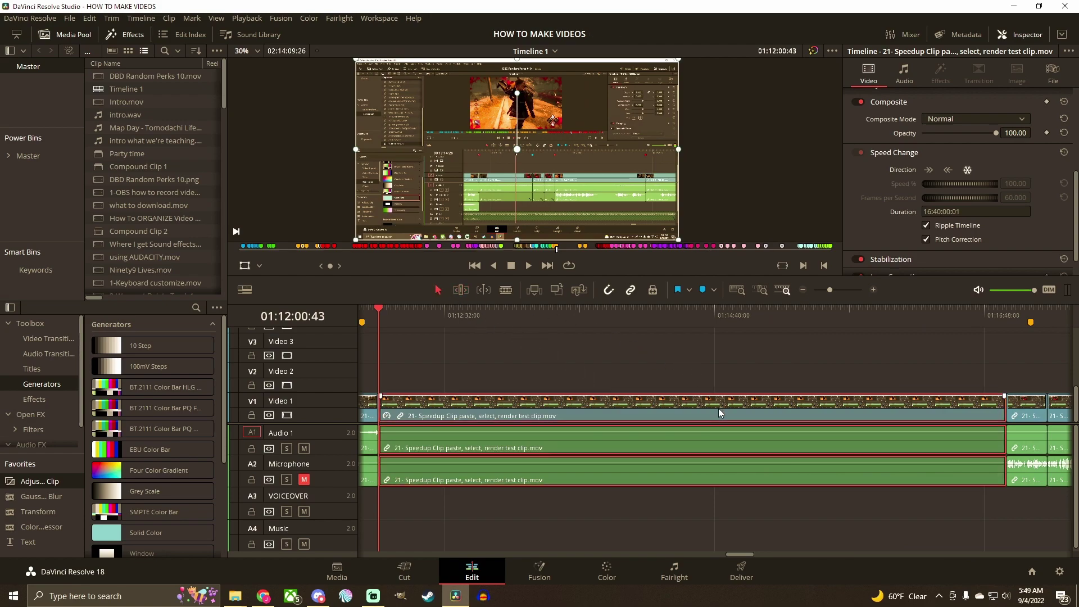
{"action": "key", "text": "BackSpace"}
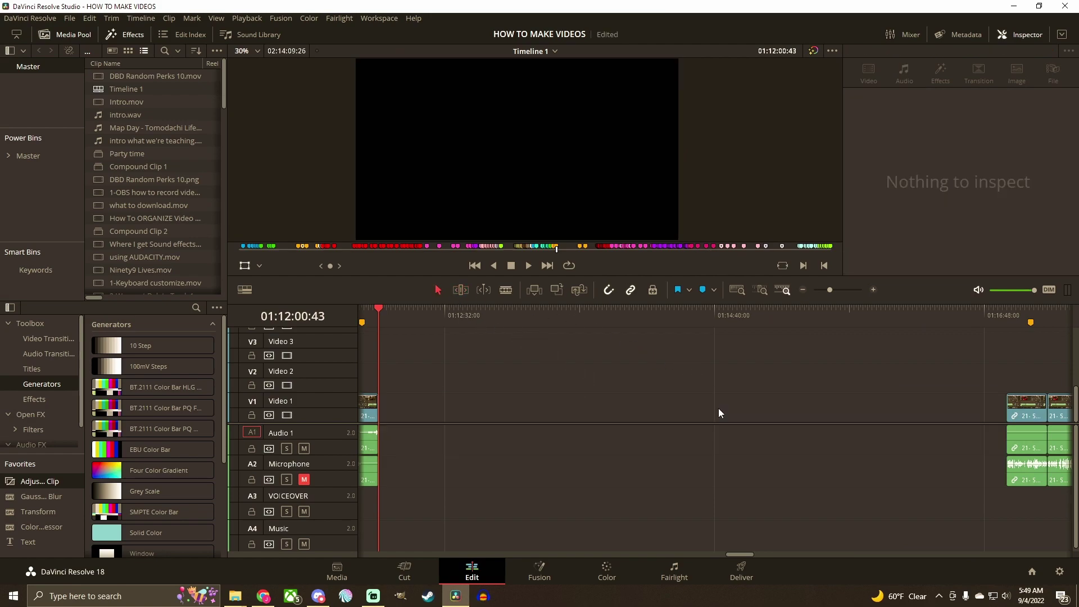
{"action": "scroll", "coordinate": [735, 393], "scroll_direction": "right", "scroll_amount": 5}
{"action": "scroll", "coordinate": [783, 376], "scroll_direction": "left", "scroll_amount": 8}
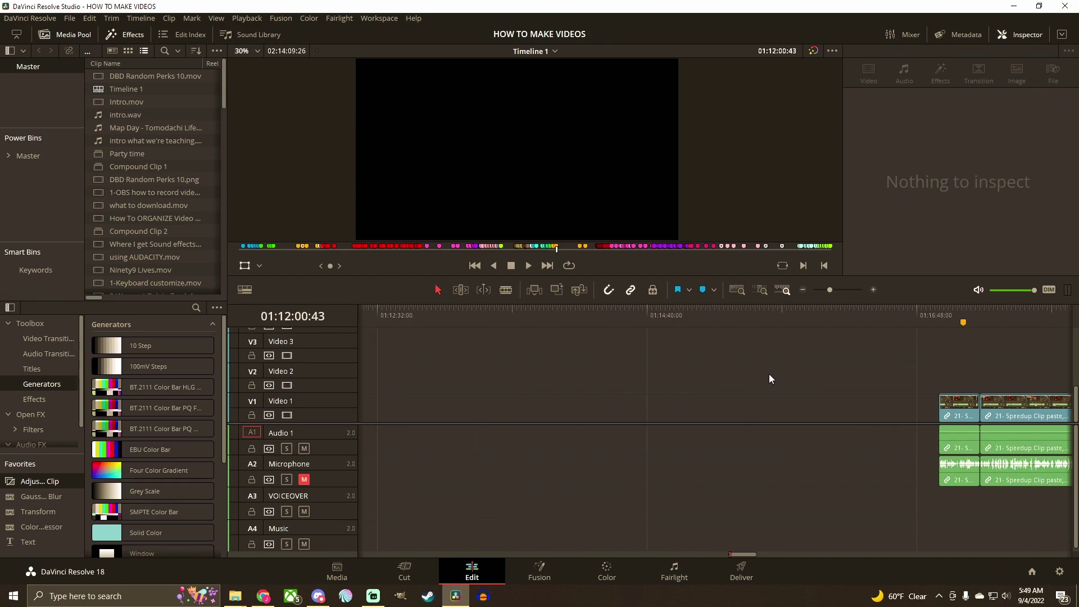
{"action": "scroll", "coordinate": [760, 373], "scroll_direction": "right", "scroll_amount": 5}
{"action": "scroll", "coordinate": [736, 372], "scroll_direction": "left", "scroll_amount": 8}
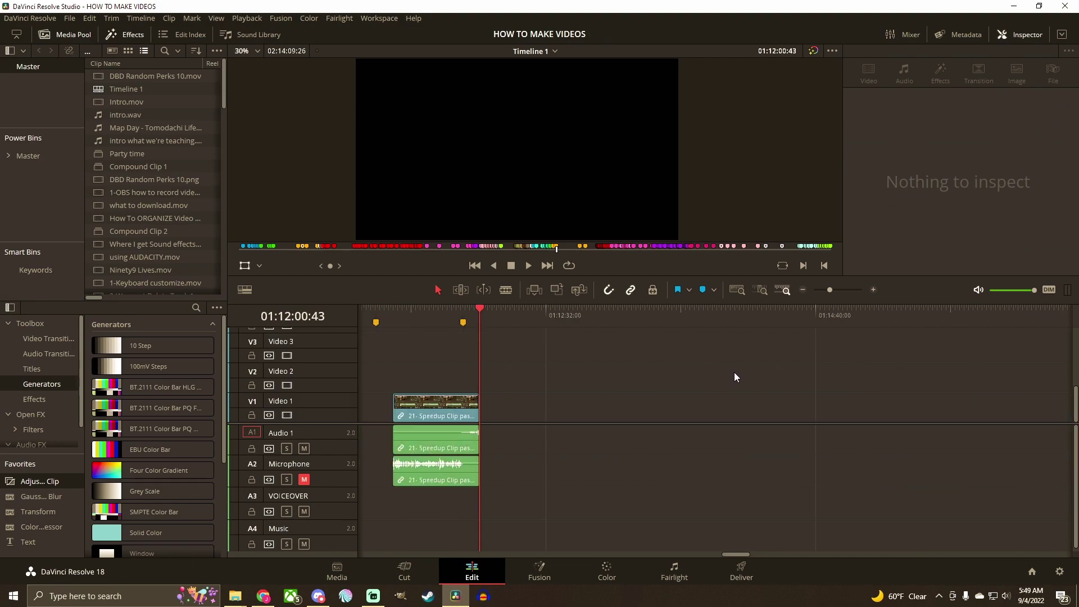
{"action": "scroll", "coordinate": [734, 372], "scroll_direction": "right", "scroll_amount": 3}
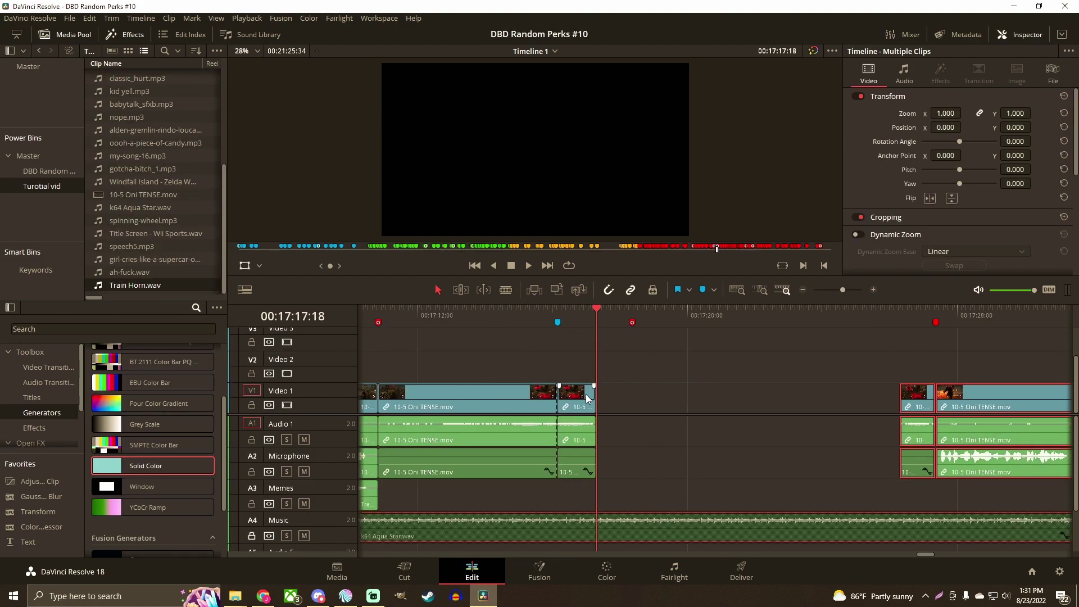
- Select the short Video 1 clip starting at the blue marker and move the playhead to its end at 00:17:17:18
{"action": "left_click", "coordinate": [585, 394]}
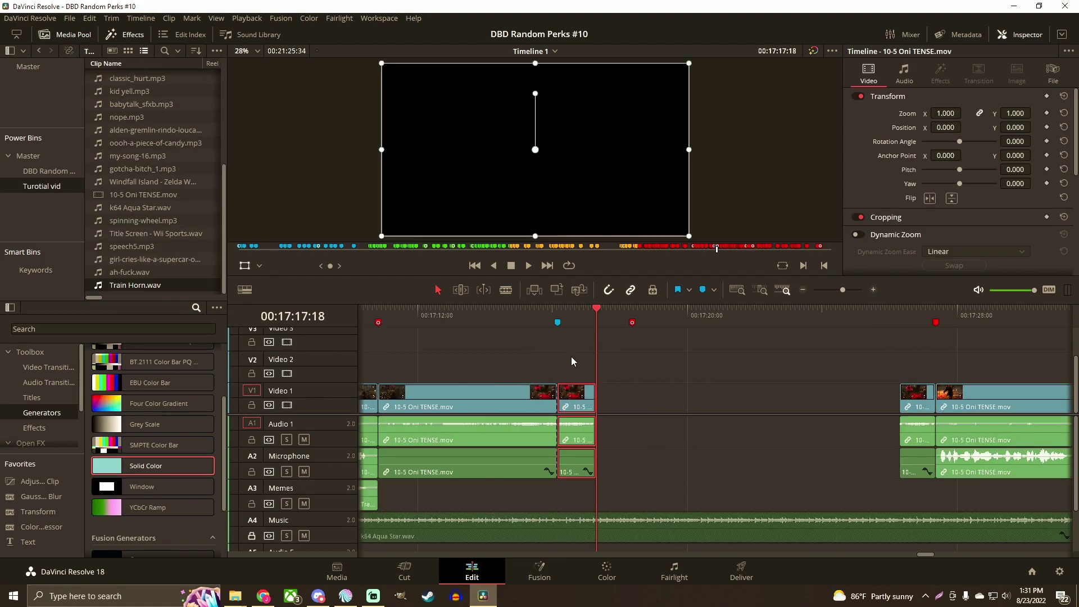
{"action": "left_click", "coordinate": [557, 318]}
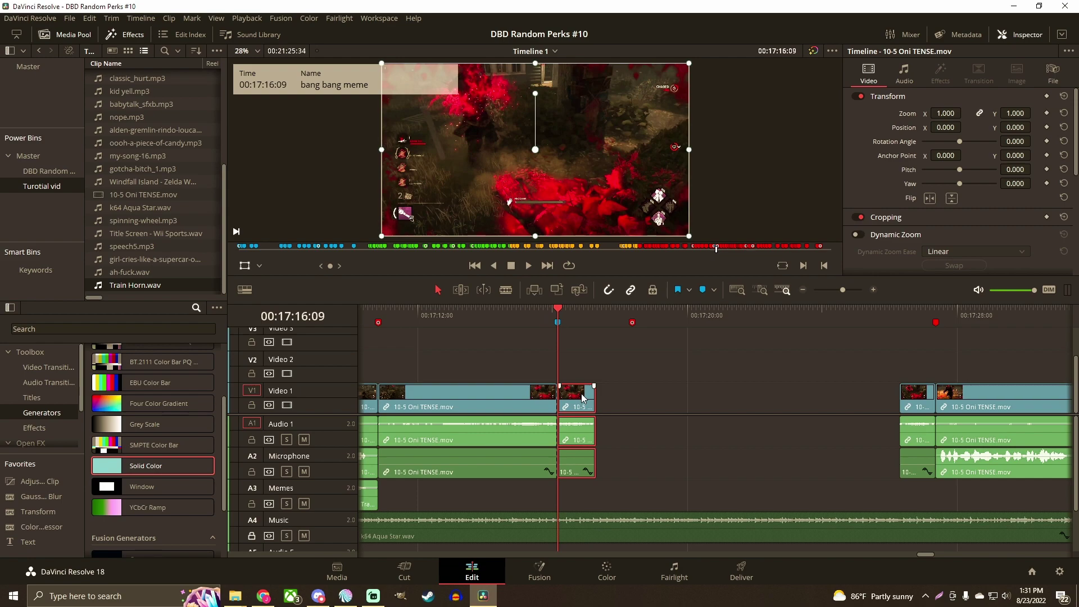
{"action": "left_click", "coordinate": [598, 315]}
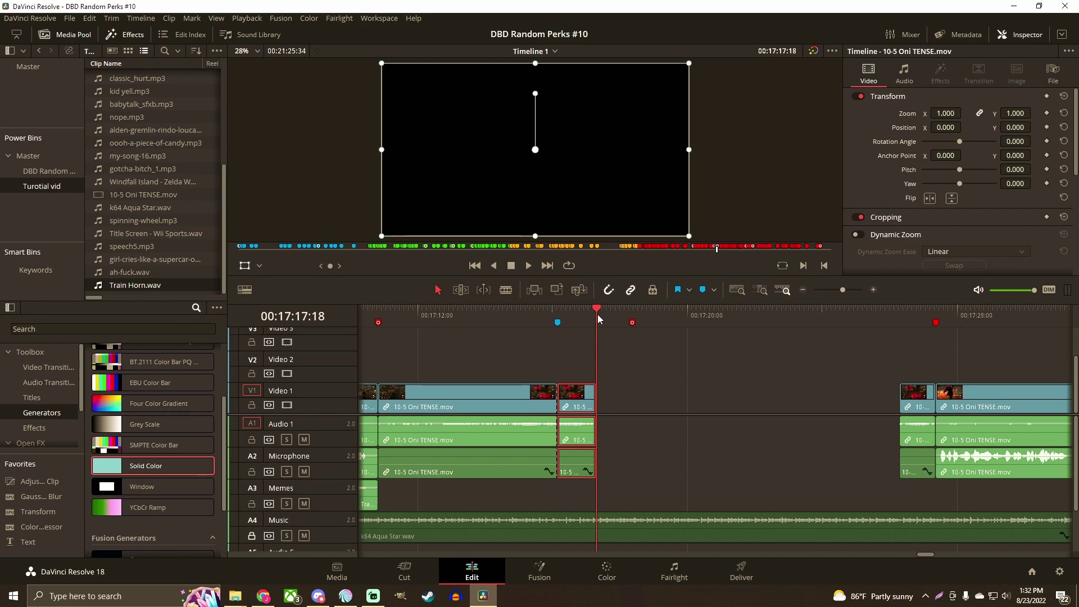
- Paste three copies of the short clip end to end into the gap and play them back from the blue marker
{"action": "key", "text": "ctrl+v"}
{"action": "key", "text": "ctrl+v"}
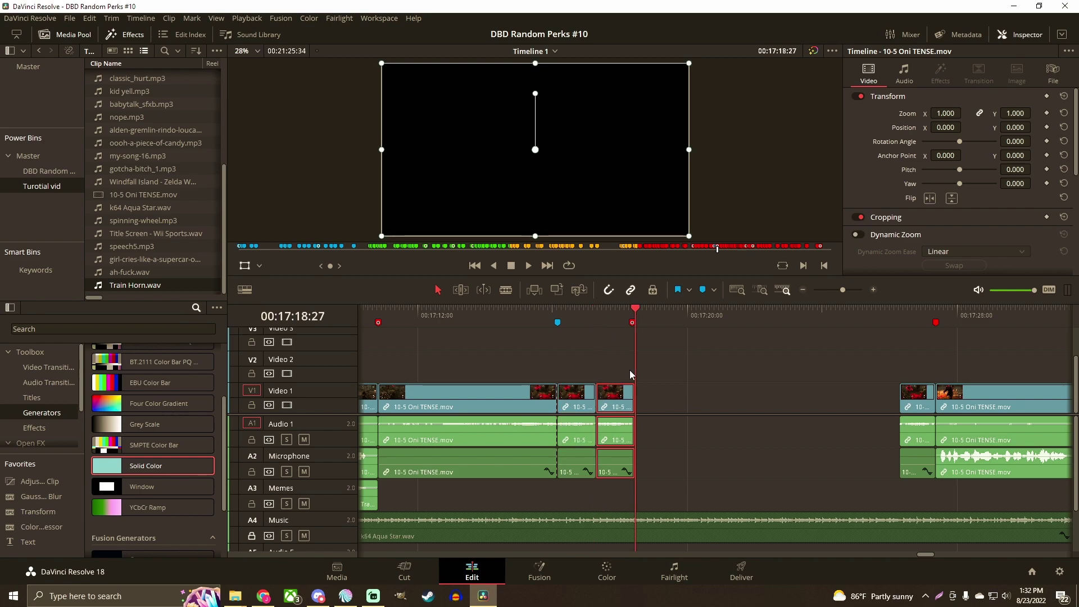
{"action": "key", "text": "ctrl+v"}
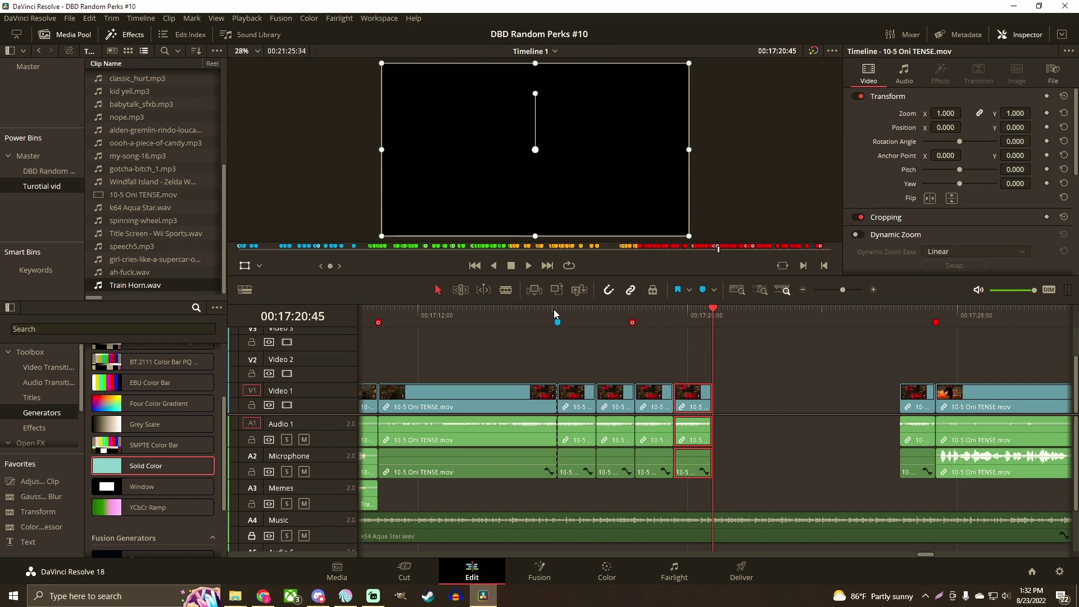
{"action": "left_click", "coordinate": [555, 314]}
{"action": "key", "text": "space"}
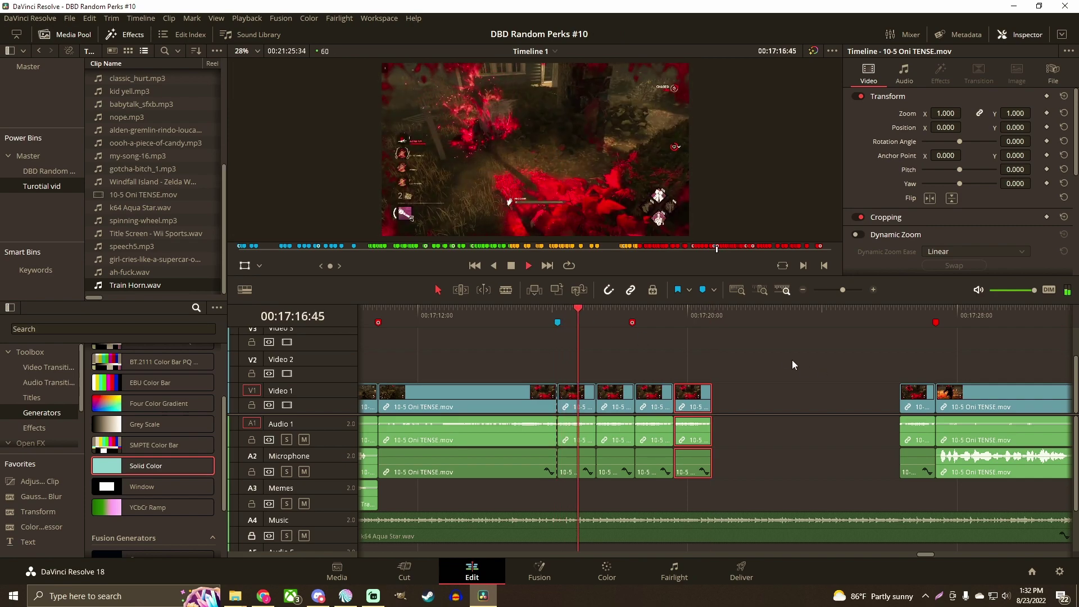
- Undo the three pastes and place a single copy of the short clip directly after the original
{"action": "key", "text": "ctrl+z"}
{"action": "key", "text": "ctrl+z"}
{"action": "key", "text": "ctrl+z"}
{"action": "key", "text": "ctrl+v"}
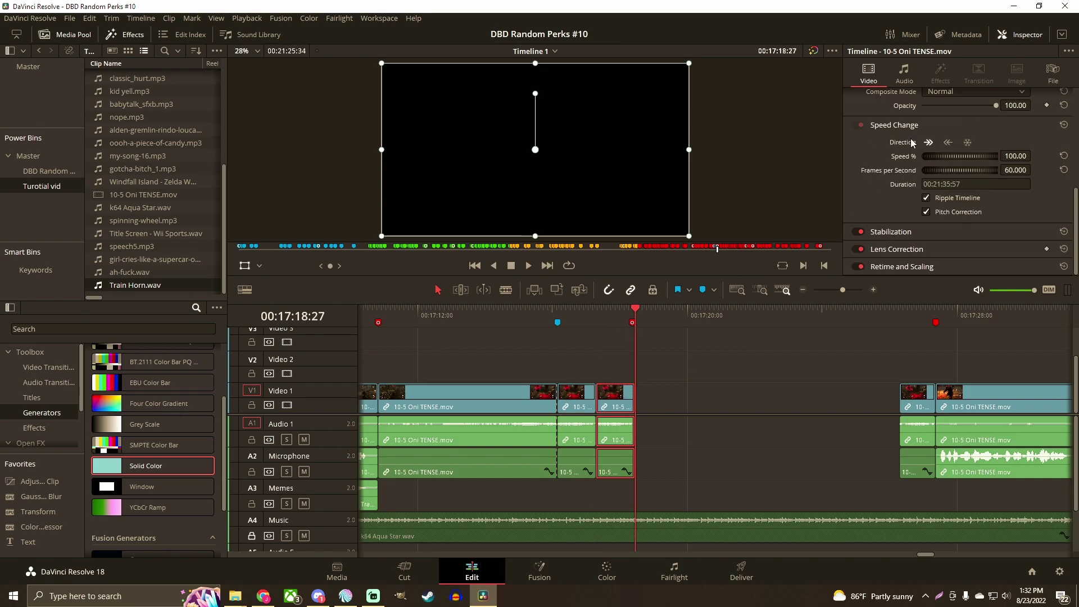
- Set the pasted copy's speed change direction to reverse and return the playhead to the blue marker at 00:17:16:09
{"action": "left_click", "coordinate": [949, 144]}
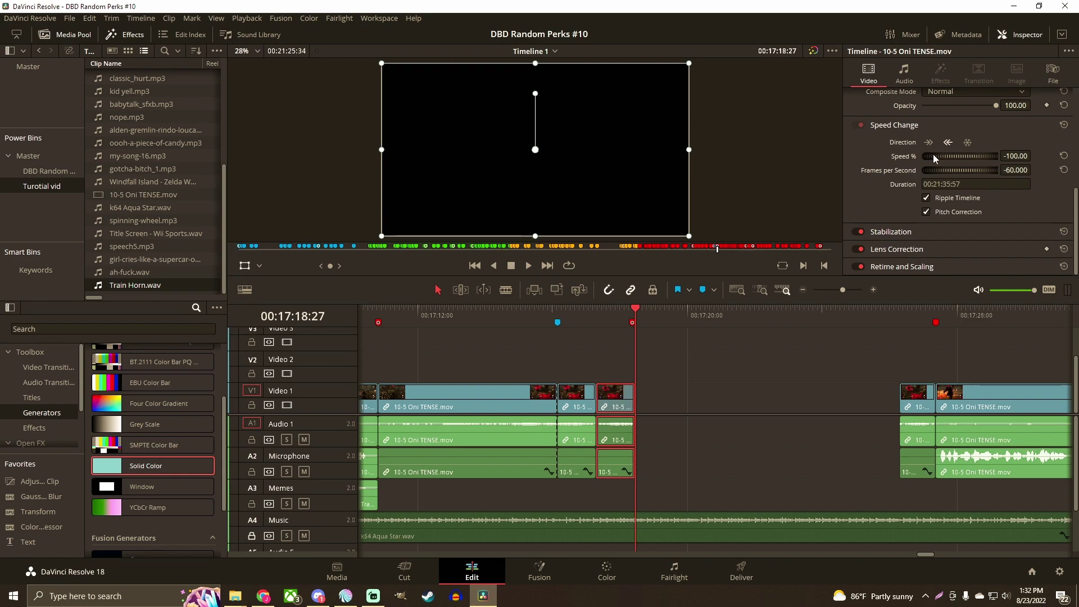
{"action": "left_click", "coordinate": [557, 320]}
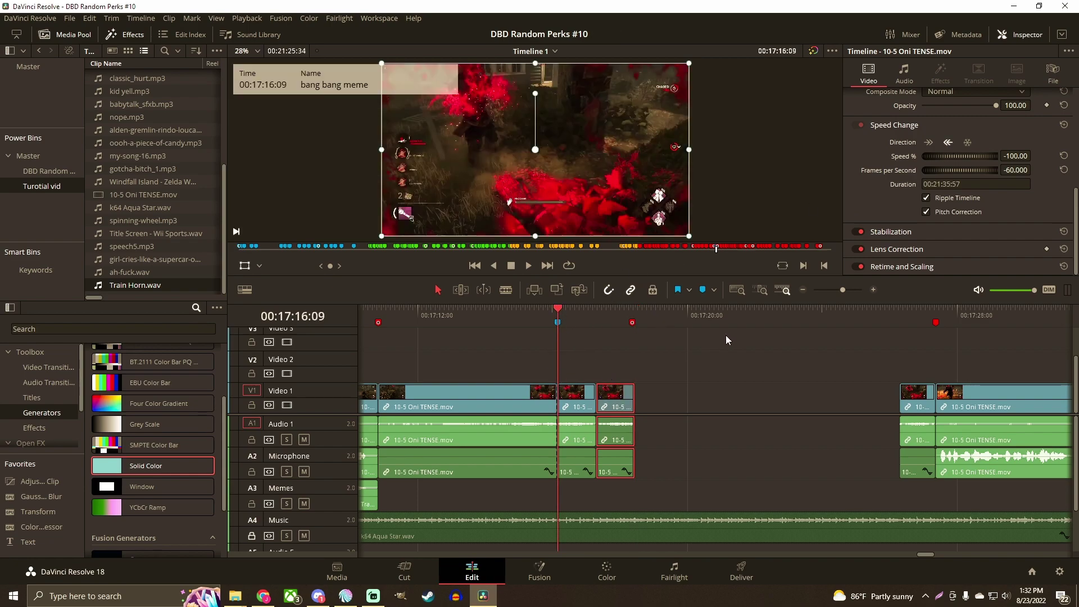
{"action": "key", "text": "ctrl+z"}
{"action": "key", "text": "ctrl+s"}
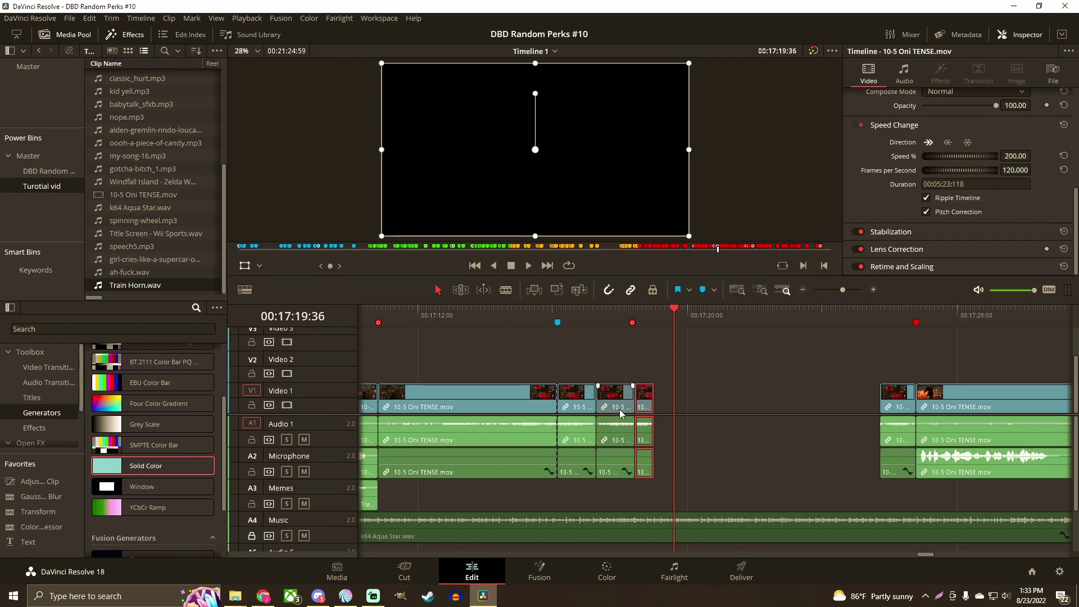
- Paste another copy of the 200% speed clip directly after it, at 00:17:19:01
{"action": "left_click", "coordinate": [654, 323]}
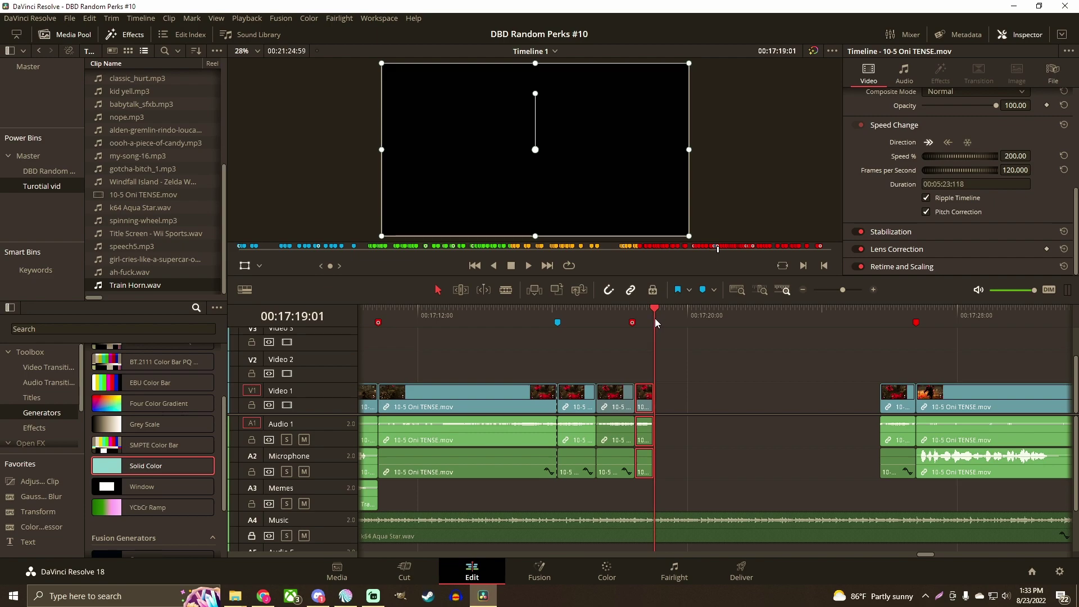
{"action": "key", "text": "ctrl+v"}
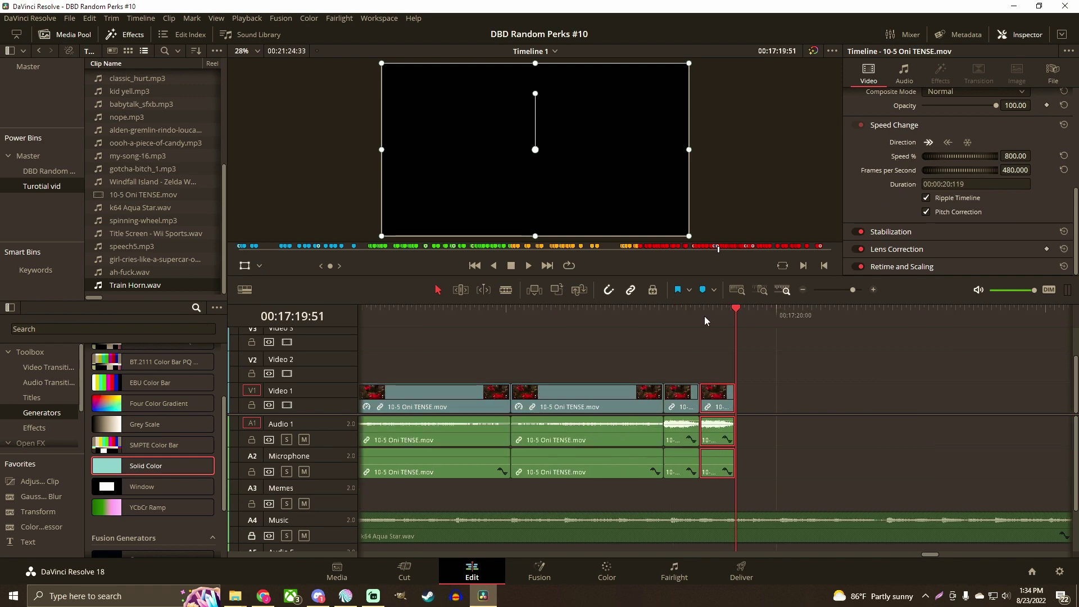
- Paste a run of back-to-back copies of the 800% speed clip from 00:17:19:51 to 00:17:20:55
{"action": "key", "text": "ctrl+v"}
{"action": "key", "text": "ctrl+v"}
{"action": "key", "text": "ctrl+v"}
{"action": "key", "text": "ctrl+v"}
{"action": "key", "text": "ctrl+v"}
{"action": "key", "text": "ctrl+v"}
{"action": "key", "text": "ctrl+v"}
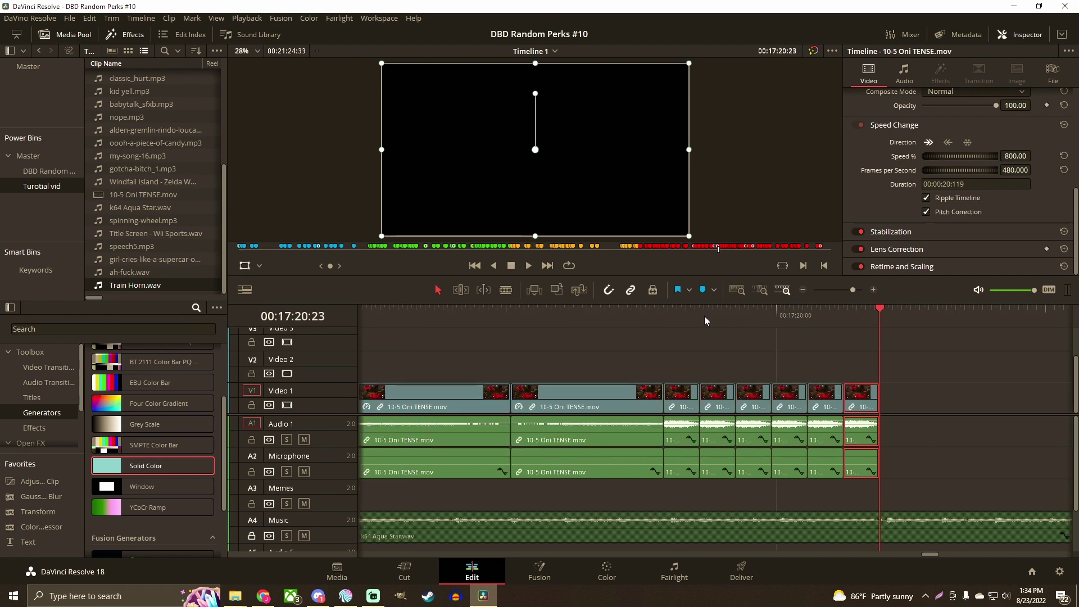
{"action": "key", "text": "ctrl+v"}
{"action": "scroll", "coordinate": [705, 317], "scroll_direction": "down", "scroll_amount": 1}
{"action": "scroll", "coordinate": [453, 331], "scroll_direction": "left", "scroll_amount": 1}
{"action": "scroll", "coordinate": [454, 329], "scroll_direction": "down", "scroll_amount": 1}
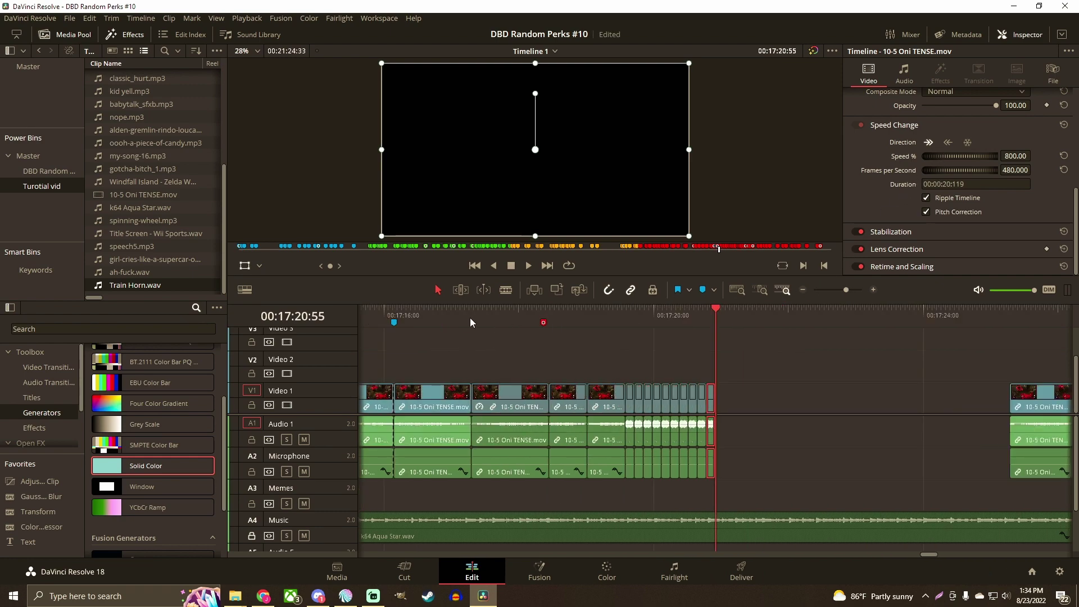
- Play back the repeated-clip meme sequence from the blue marker at 00:17:16:09
{"action": "left_click", "coordinate": [390, 315]}
{"action": "key", "text": "space"}
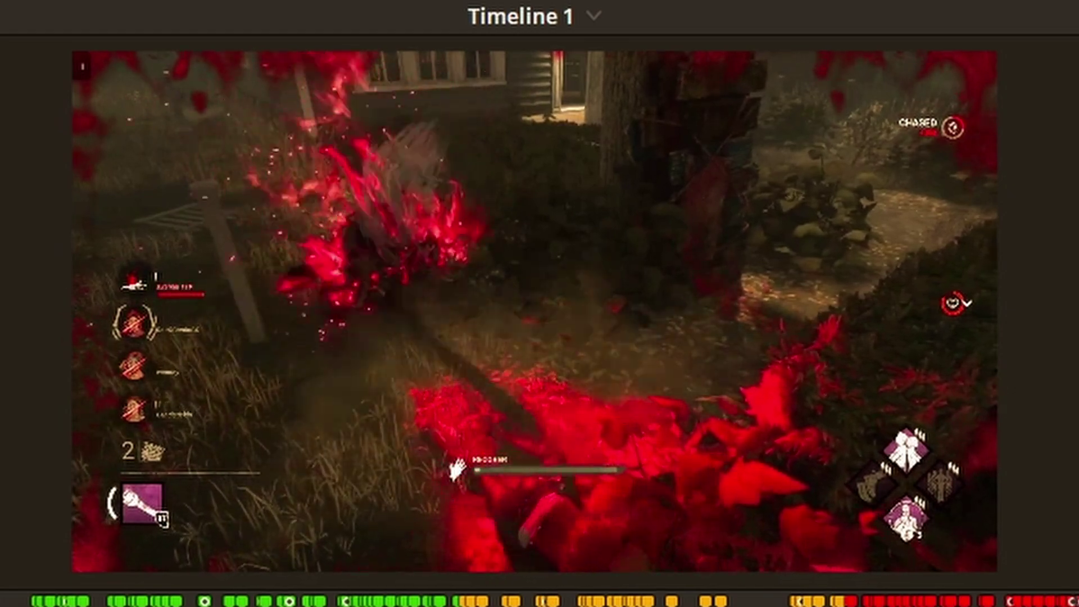
{"action": "key", "text": "space"}
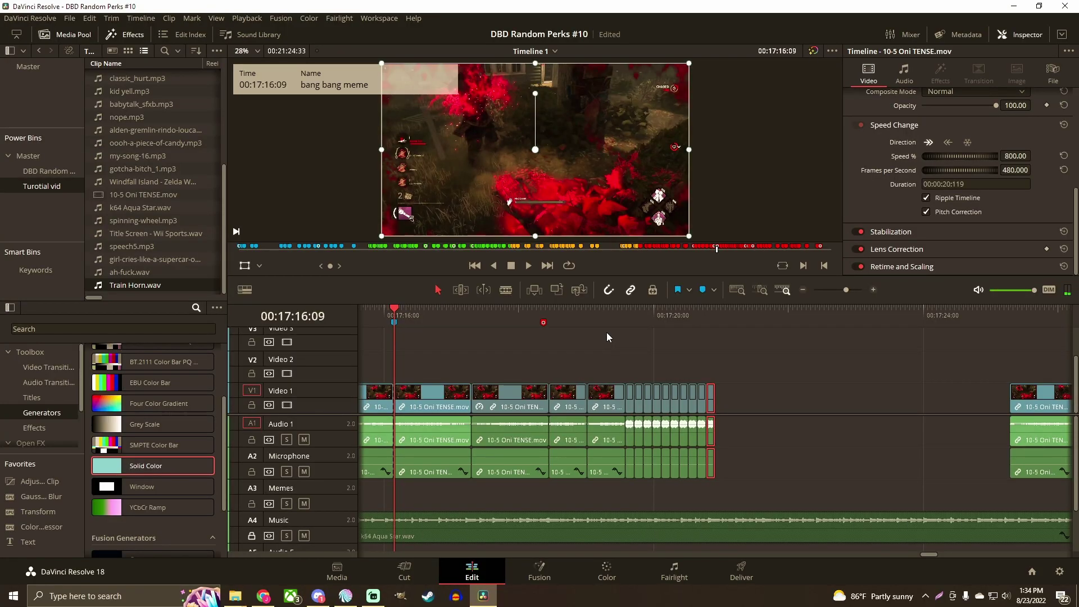
{"action": "key", "text": "space"}
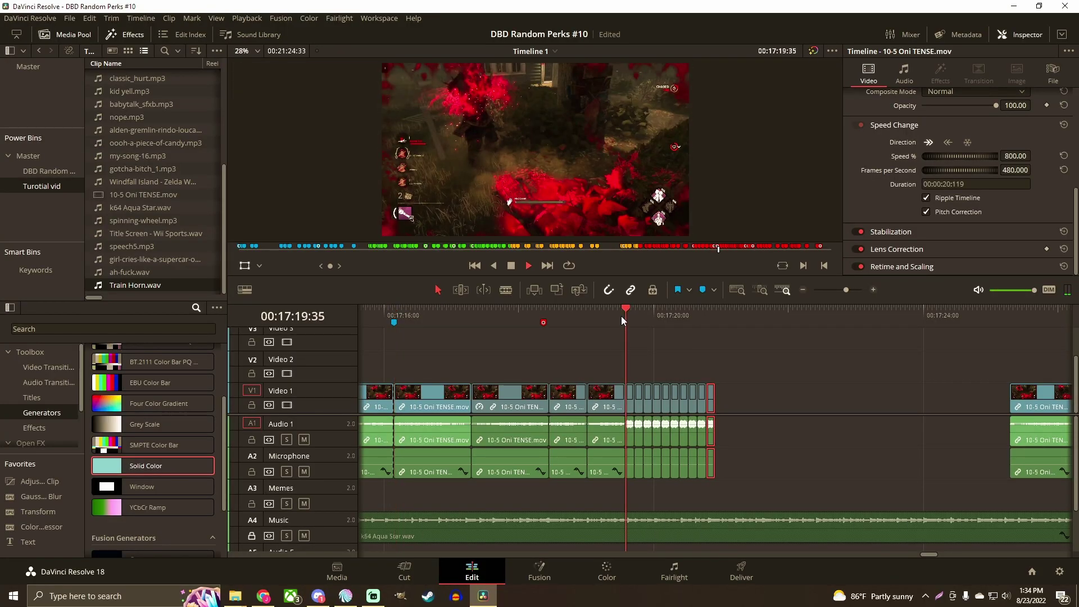
{"action": "key", "text": "space"}
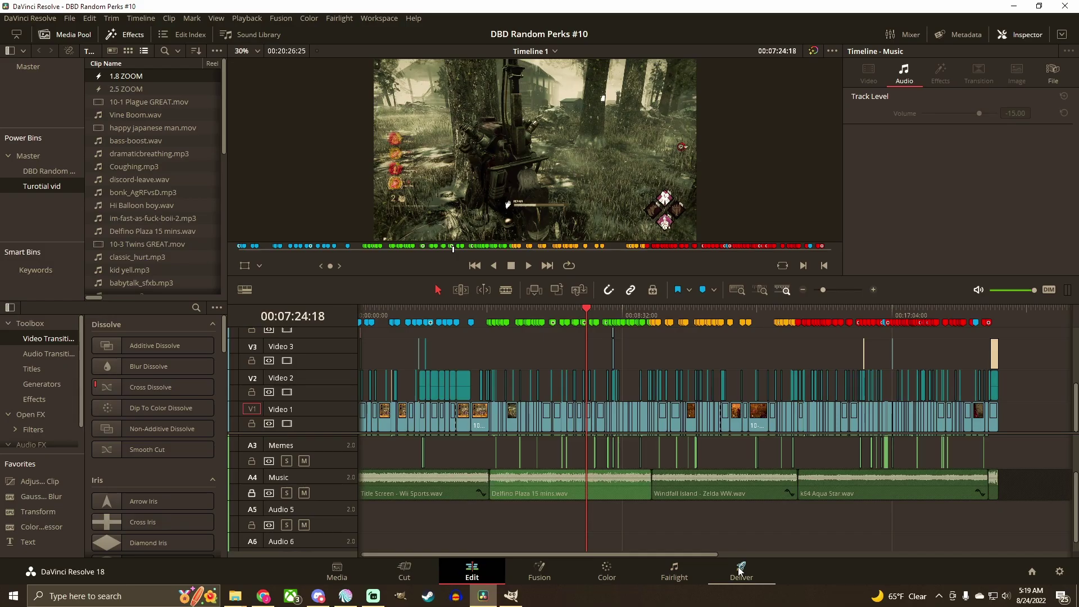
- On the Deliver page, set the export's destination to the COMPLETE VIDEOS folder with the file name DBD Random Perks 10
{"action": "left_click", "coordinate": [740, 572]}
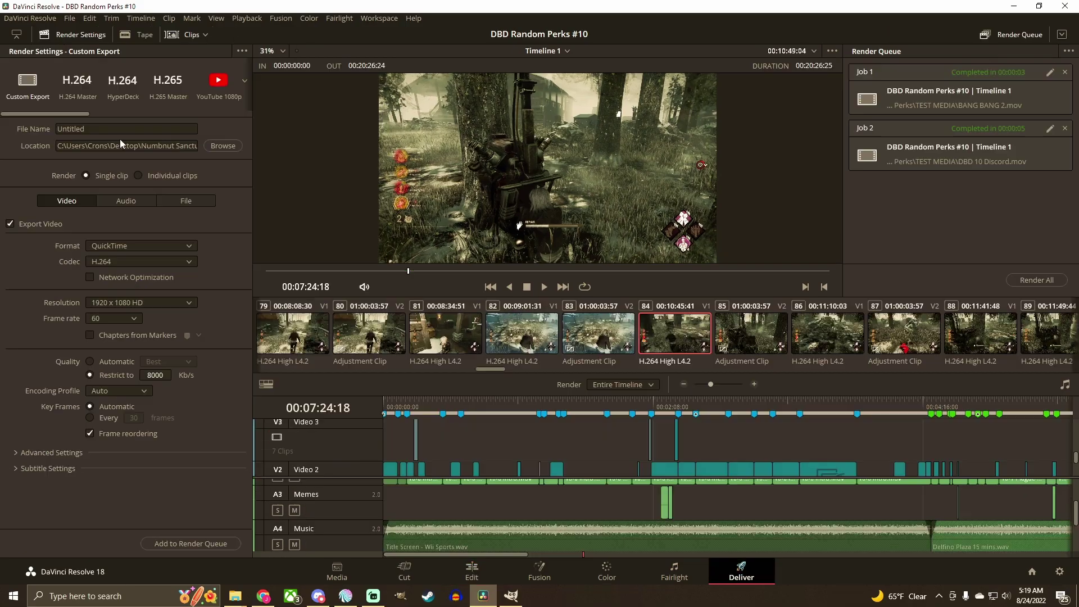
{"action": "left_click", "coordinate": [224, 145]}
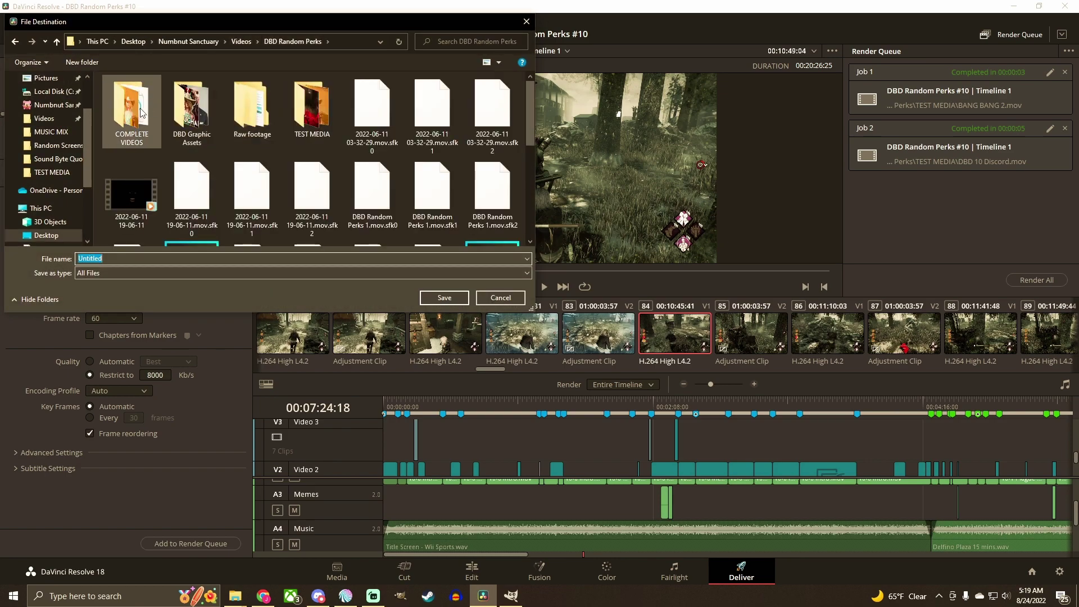
{"action": "double_click", "coordinate": [140, 111]}
{"action": "type", "text": "DBD RAND"}
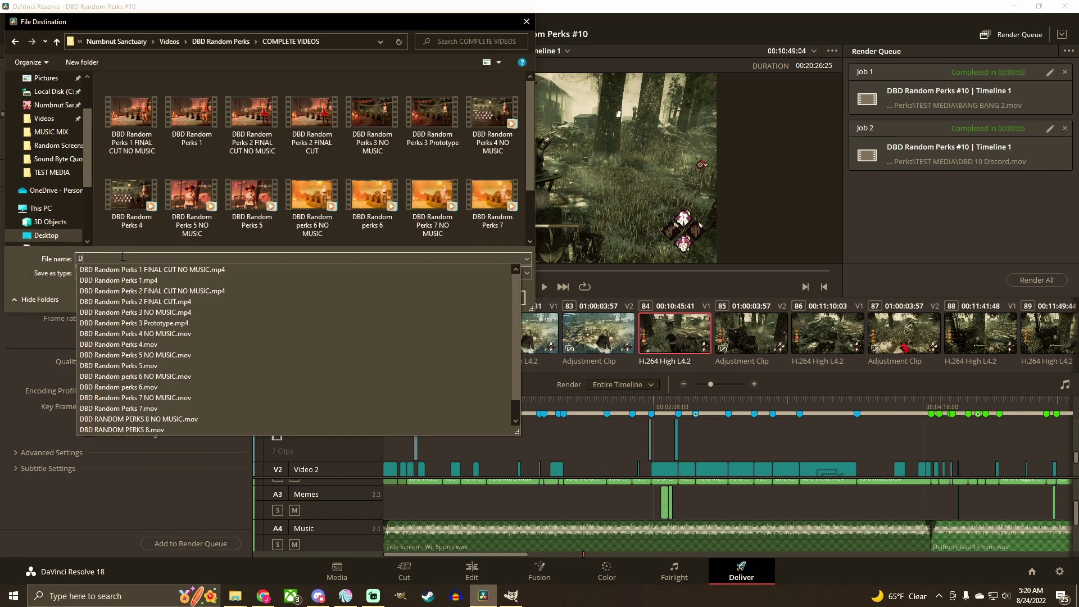
{"action": "key", "text": "BackSpace"}
{"action": "key", "text": "BackSpace"}
{"action": "key", "text": "BackSpace"}
{"action": "key", "text": "BackSpace"}
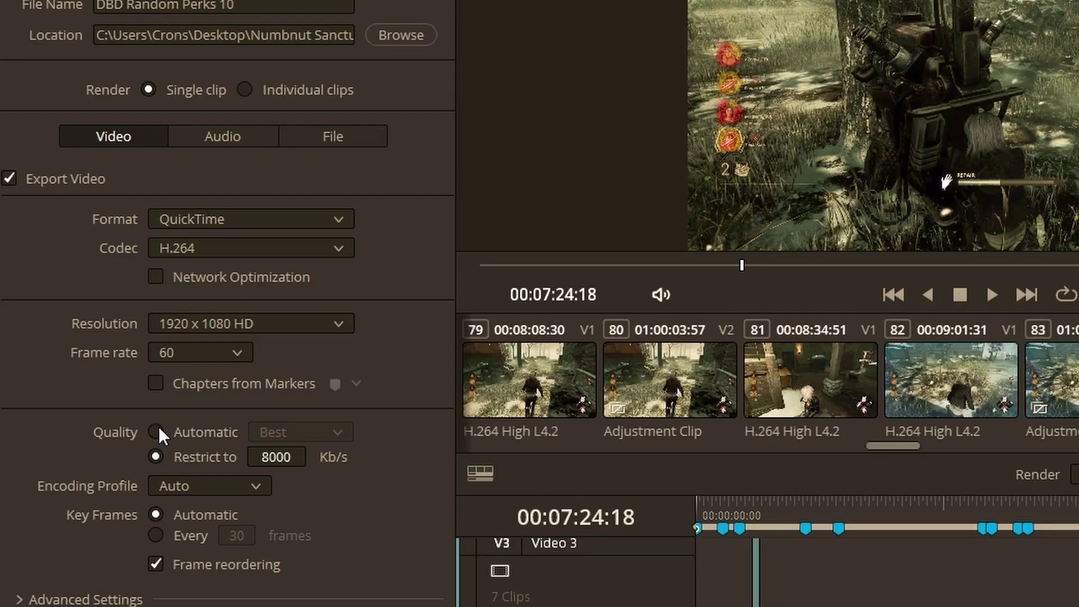
- Set the export's video quality to Automatic with the Best option
{"action": "left_click", "coordinate": [87, 358]}
{"action": "left_click", "coordinate": [322, 438]}
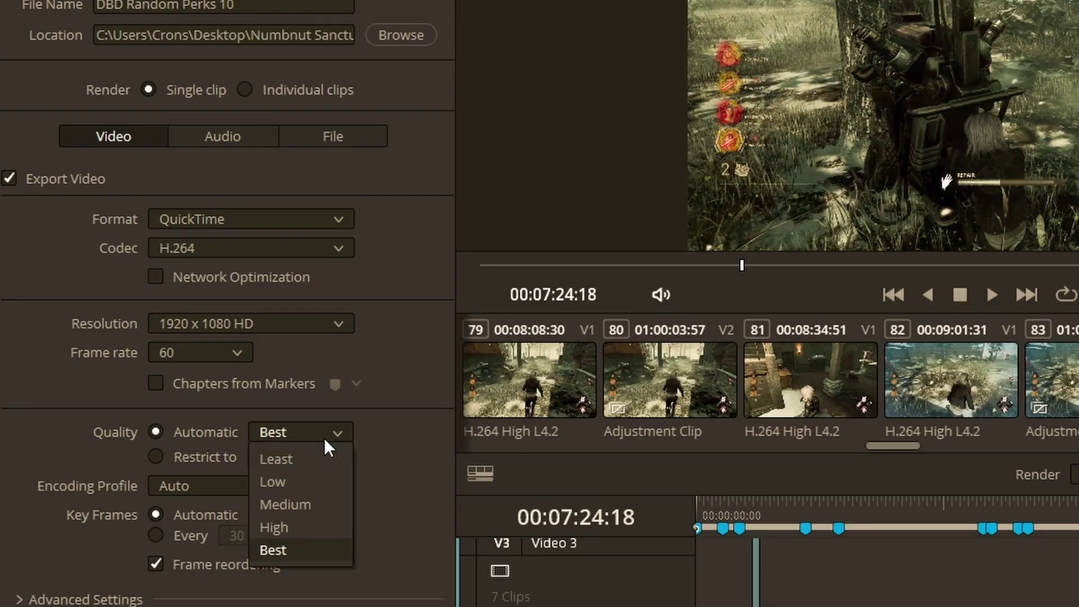
{"action": "left_click", "coordinate": [318, 562]}
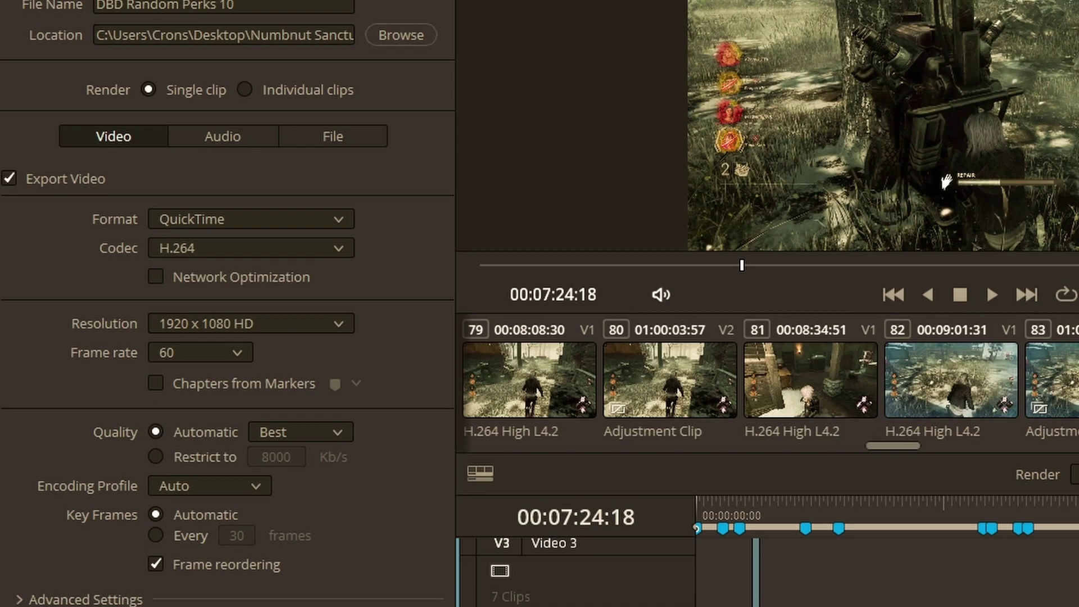
- Add the DBD Random Perks 10 export to the render queue and start rendering it
{"action": "left_click", "coordinate": [188, 545]}
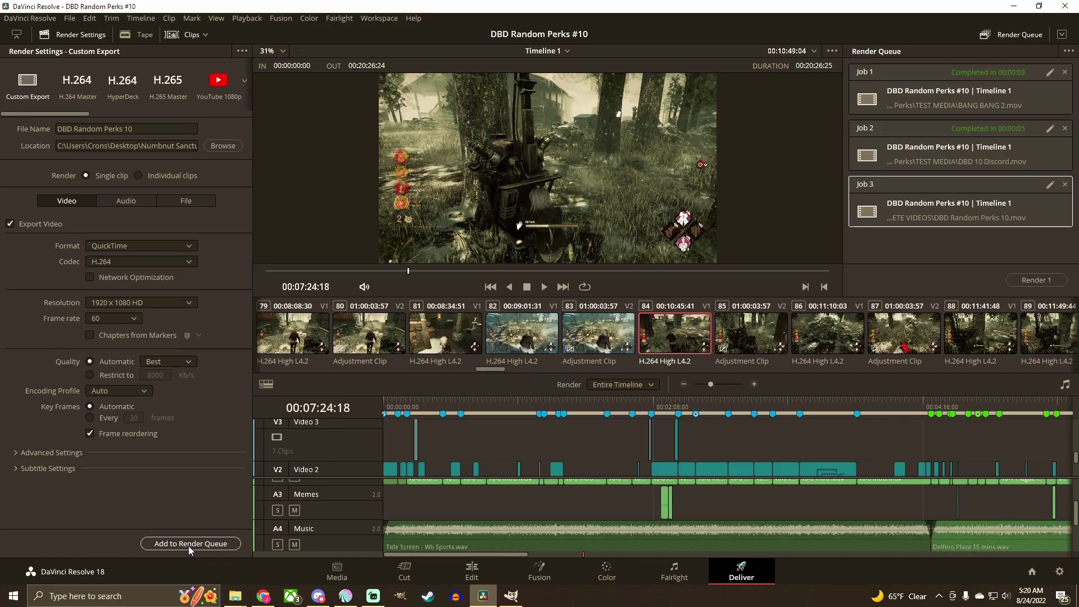
{"action": "left_click", "coordinate": [1027, 279]}
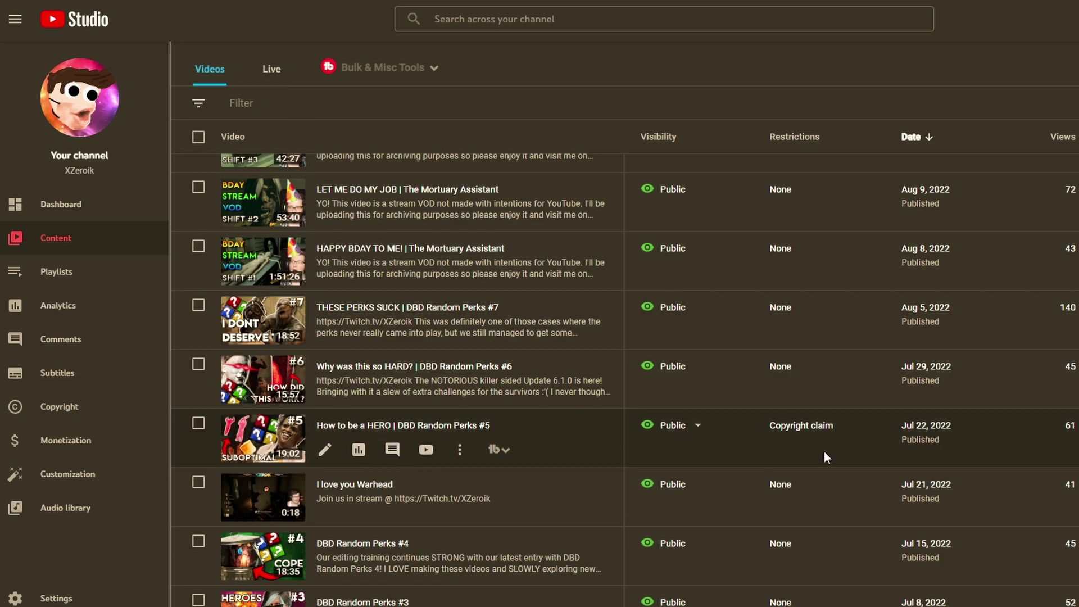
- In YouTube Studio, examine the copyright claim details for DBD Random Perks #5 and play the claimed section full screen
{"action": "mouse_move", "coordinate": [826, 443]}
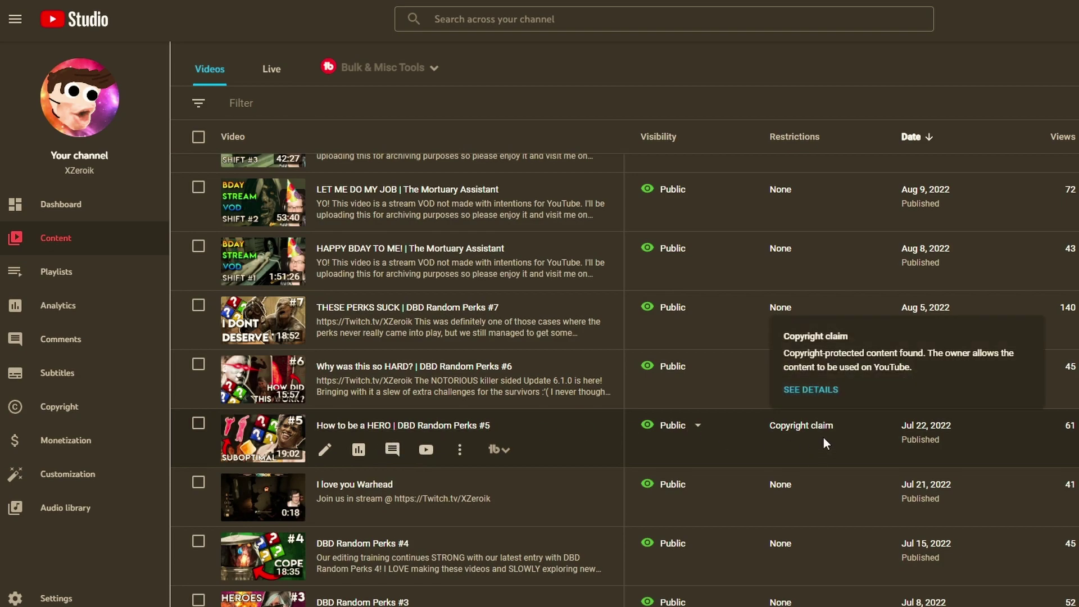
{"action": "left_click", "coordinate": [811, 390]}
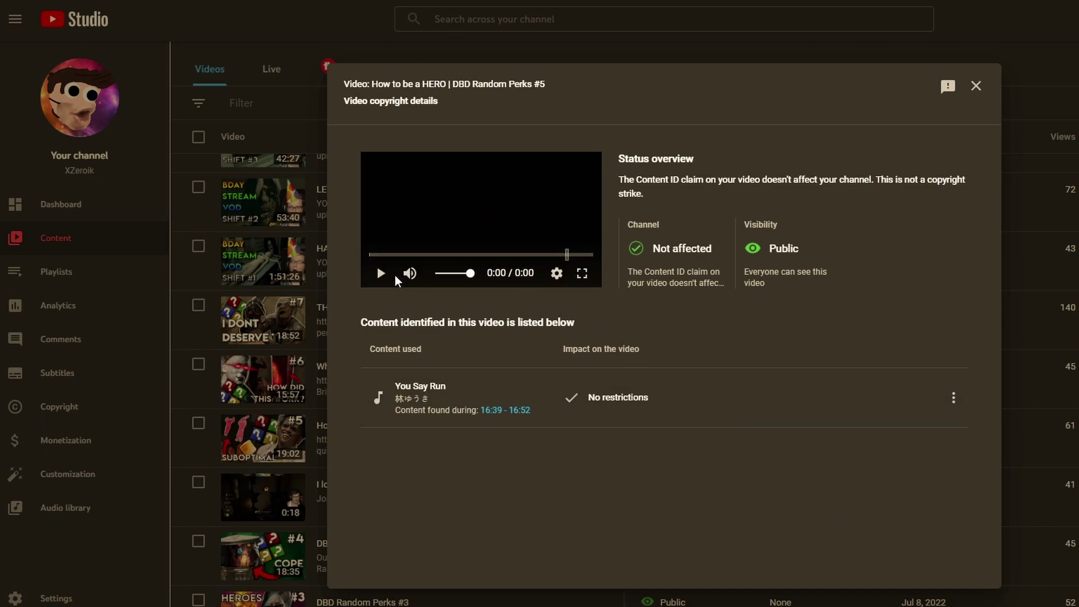
{"action": "left_click", "coordinate": [582, 273]}
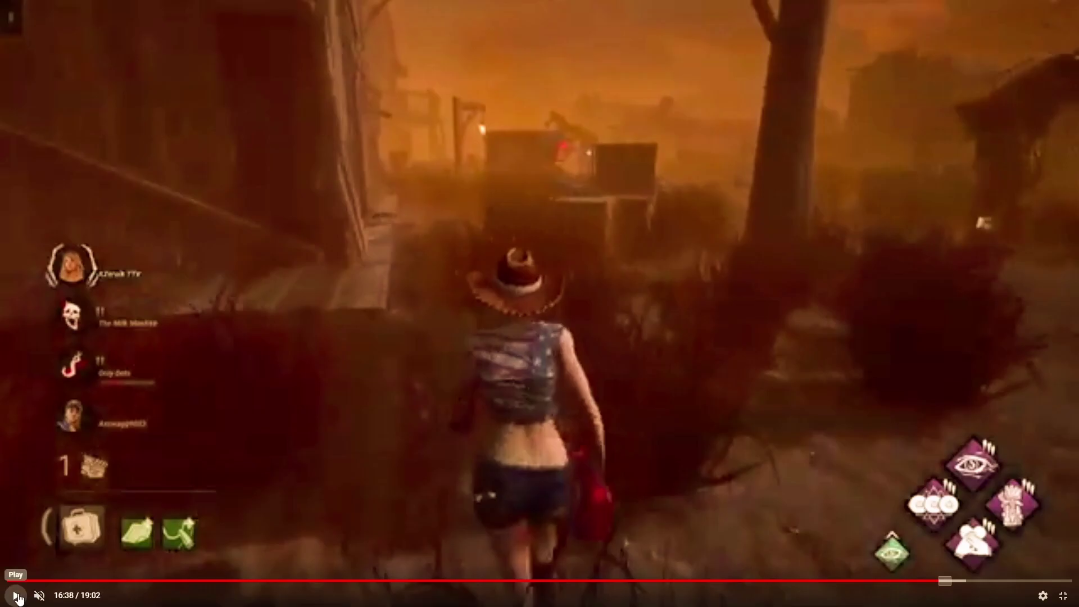
{"action": "left_click", "coordinate": [17, 597]}
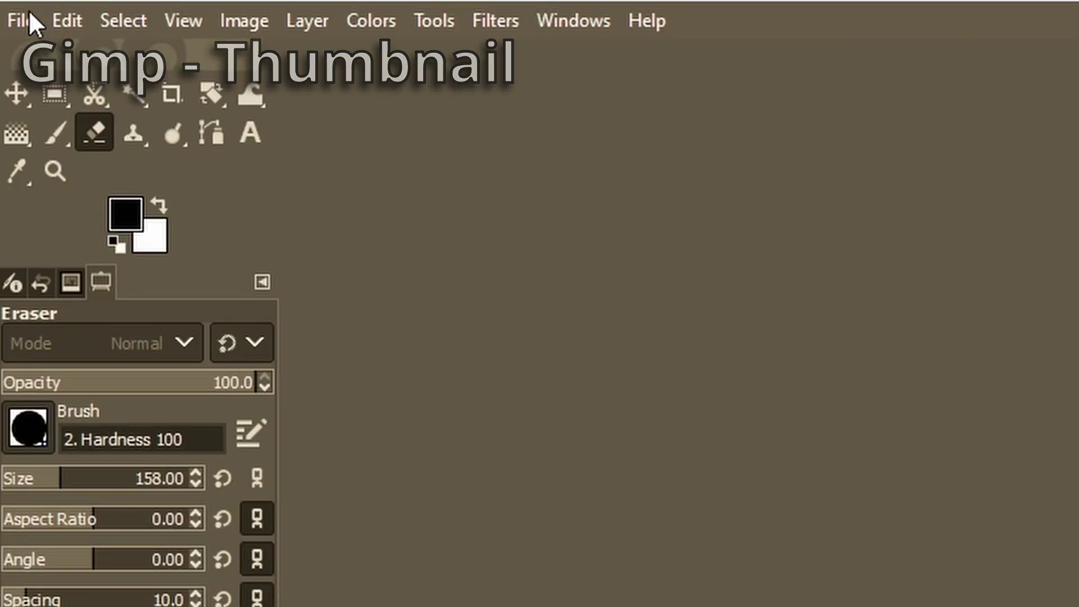
- Create a new image 1280 px wide and 720 px high
{"action": "left_click", "coordinate": [11, 20]}
{"action": "left_click", "coordinate": [79, 70]}
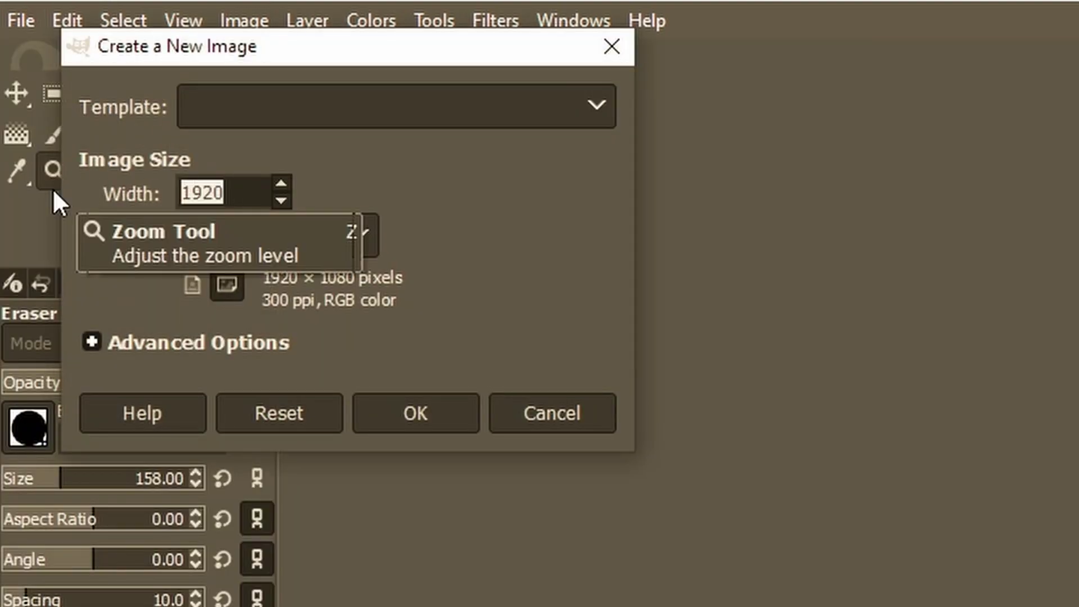
{"action": "type", "text": "1280"}
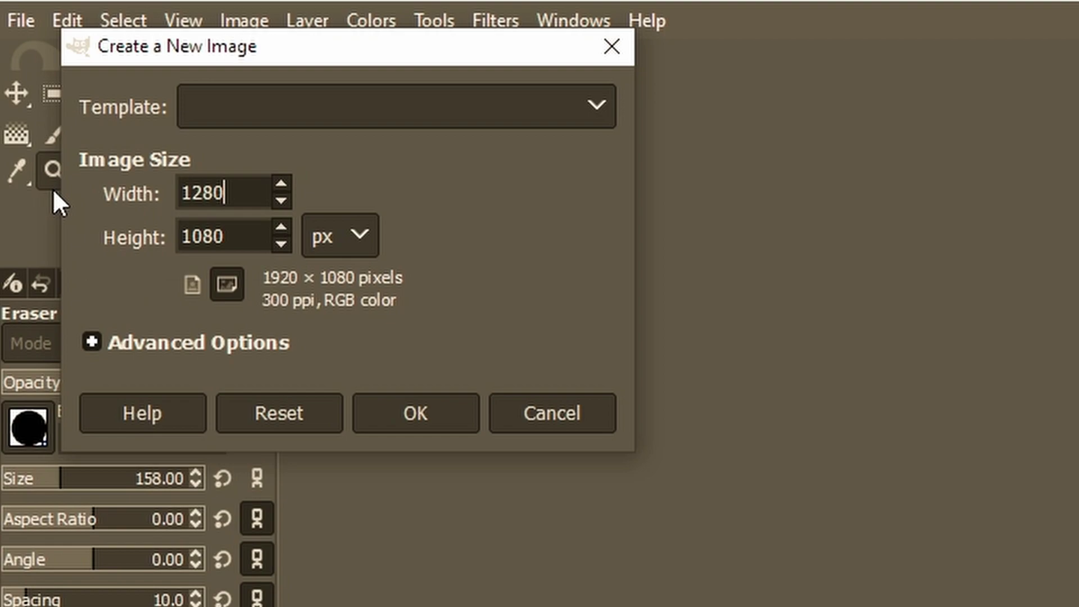
{"action": "left_click", "coordinate": [259, 233]}
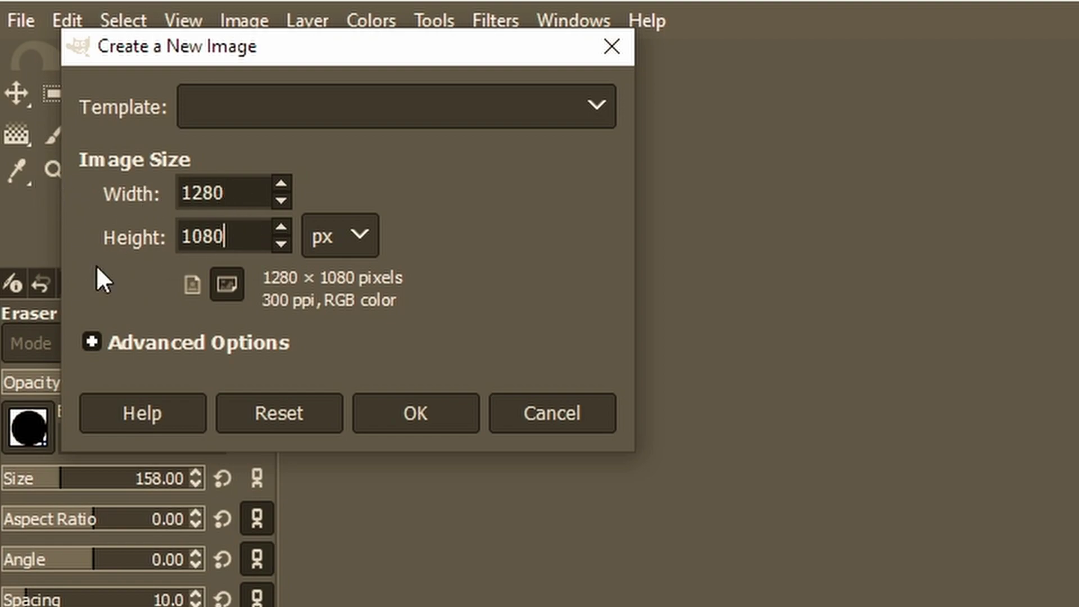
{"action": "left_click_drag", "start_coordinate": [242, 239], "coordinate": [106, 240]}
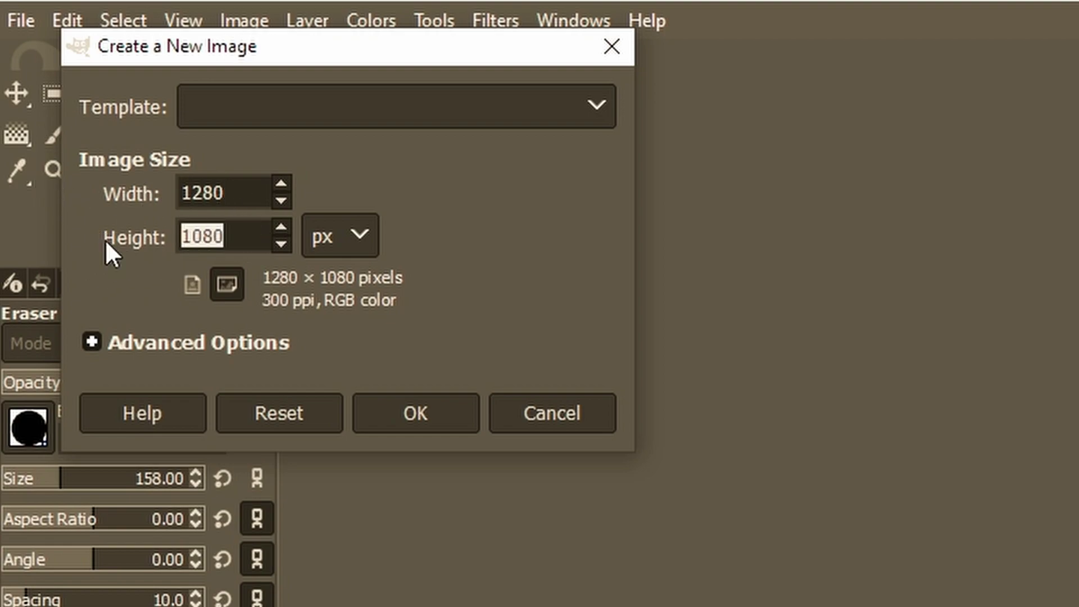
{"action": "type", "text": "720"}
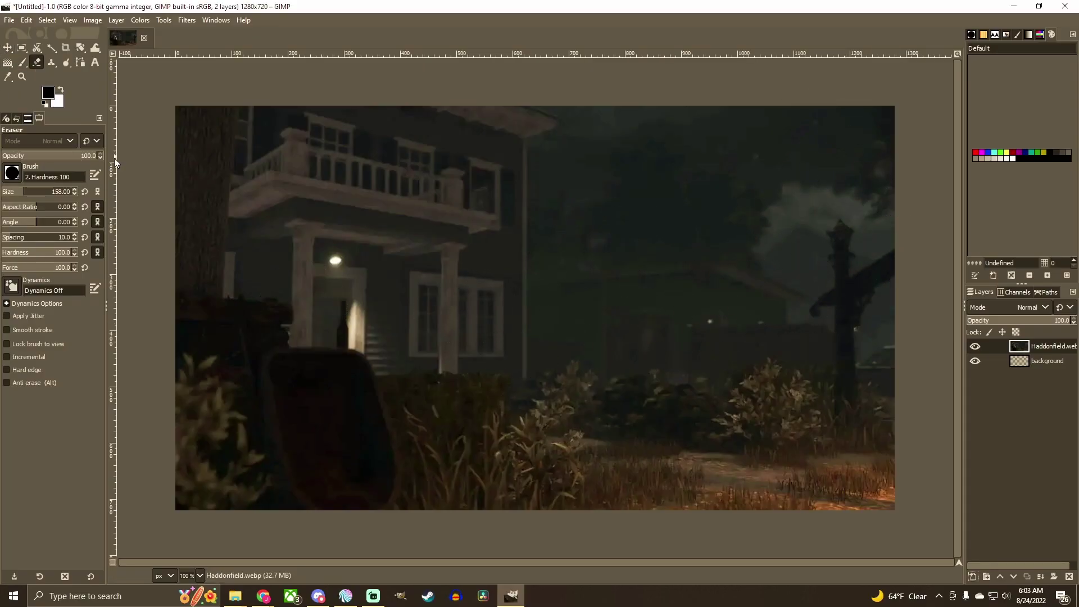
- Add a horizontal guide at position 360
{"action": "left_click", "coordinate": [9, 20]}
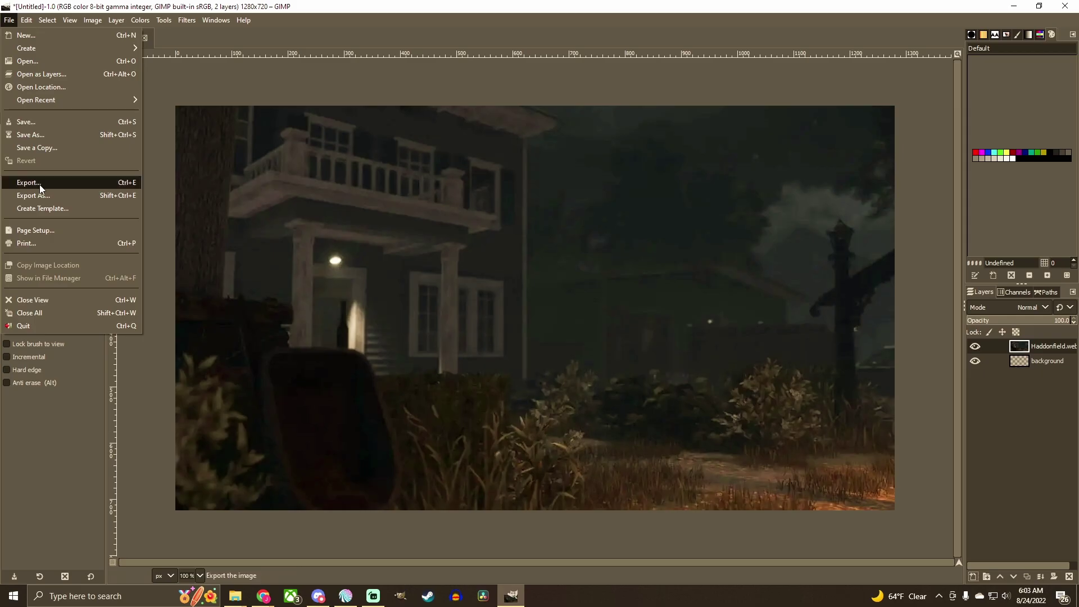
{"action": "mouse_move", "coordinate": [92, 20]}
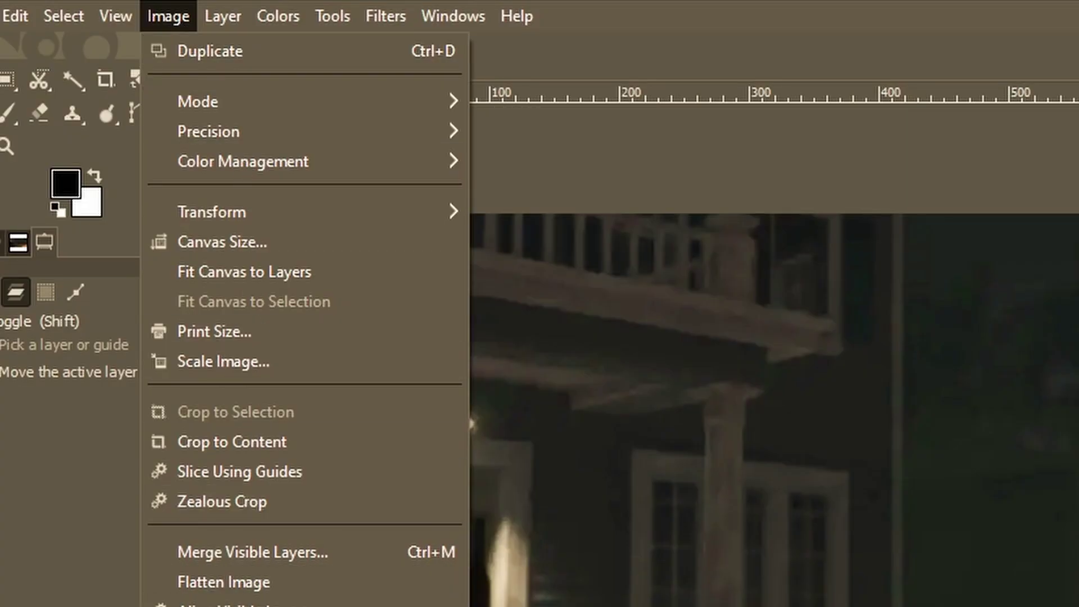
{"action": "mouse_move", "coordinate": [274, 250]}
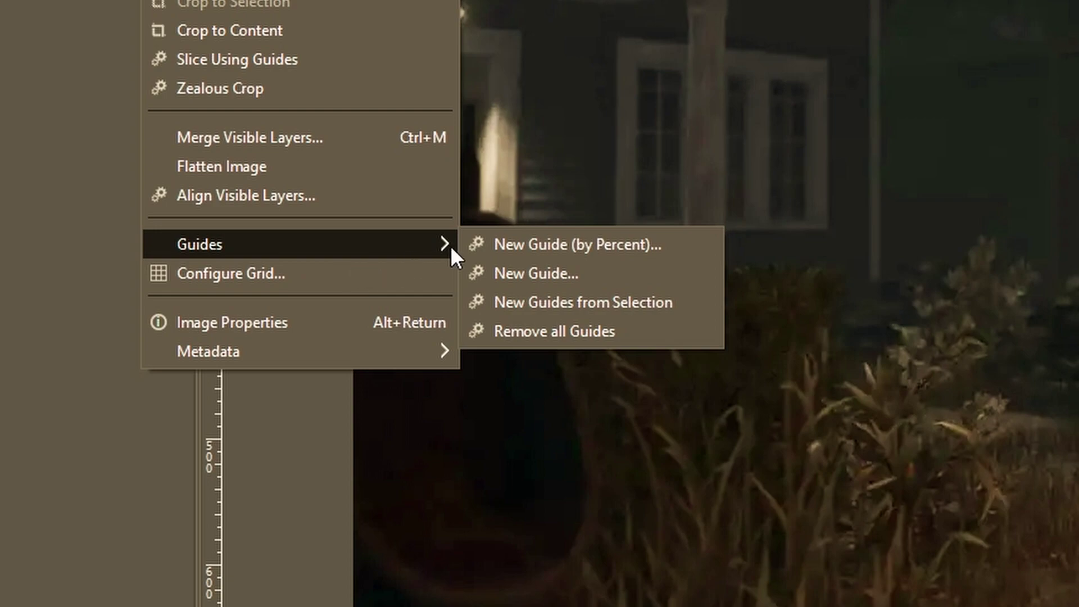
{"action": "left_click", "coordinate": [561, 275]}
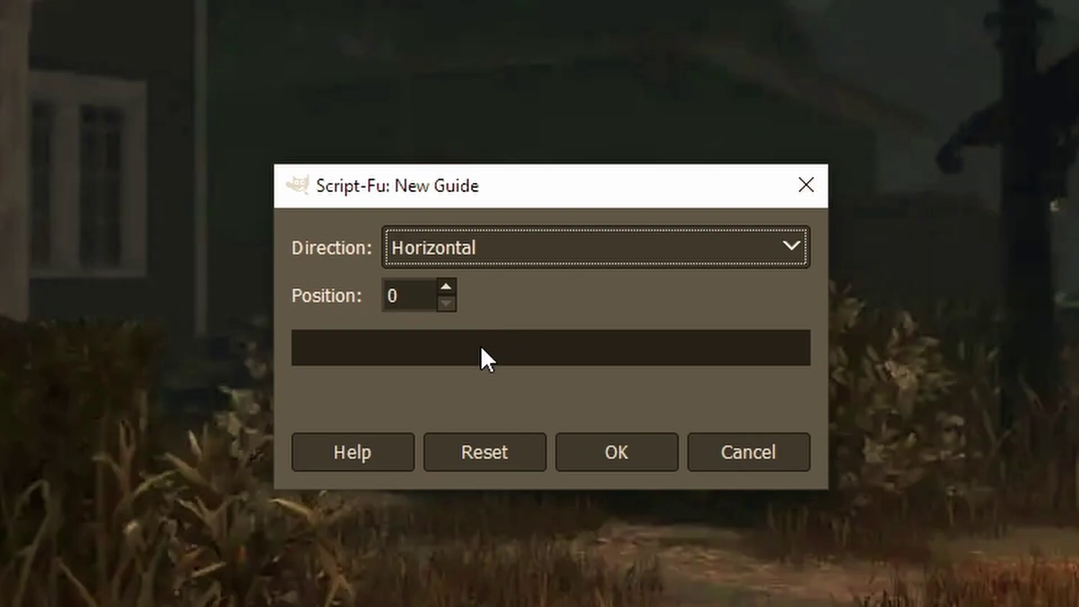
{"action": "left_click", "coordinate": [507, 248]}
{"action": "left_click", "coordinate": [507, 248]}
{"action": "key", "text": "Tab"}
{"action": "type", "text": "360"}
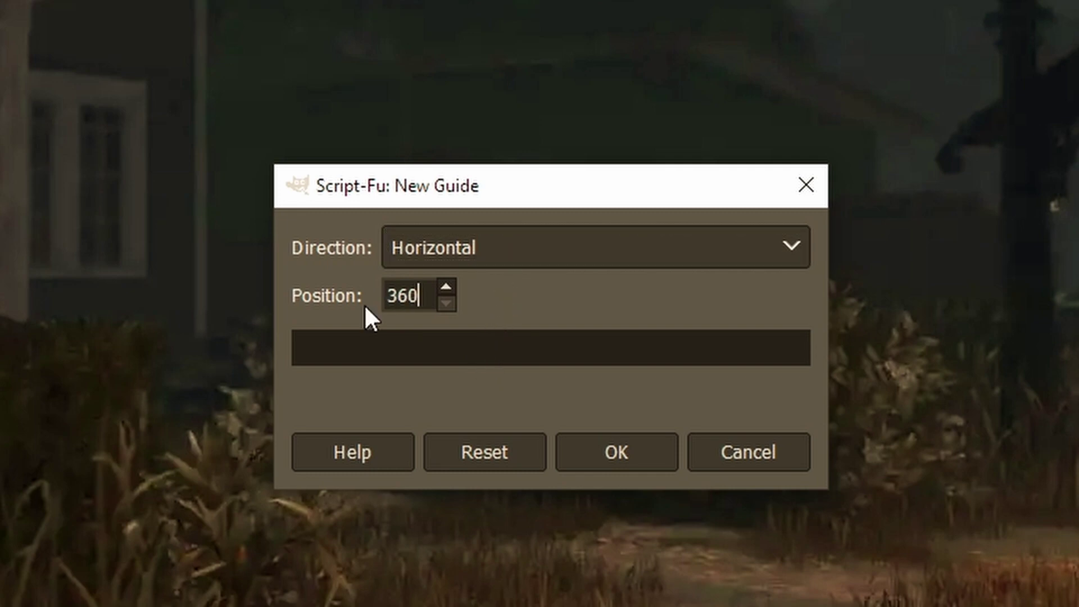
{"action": "left_click", "coordinate": [664, 451]}
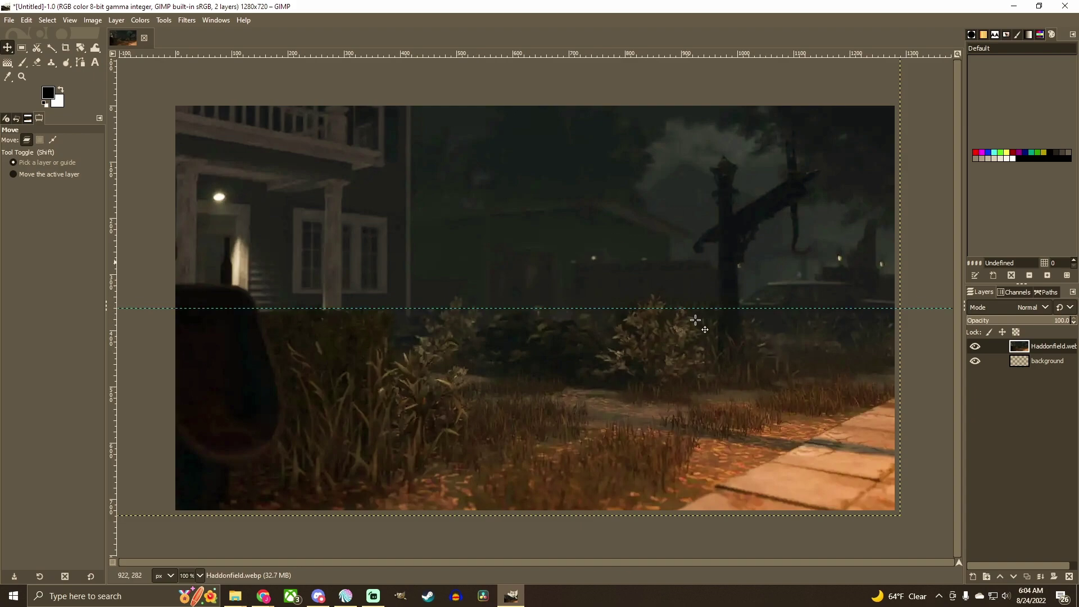
- Add two more horizontal guides at positions 180 and 540
{"action": "left_click", "coordinate": [92, 20]}
{"action": "mouse_move", "coordinate": [168, 300]}
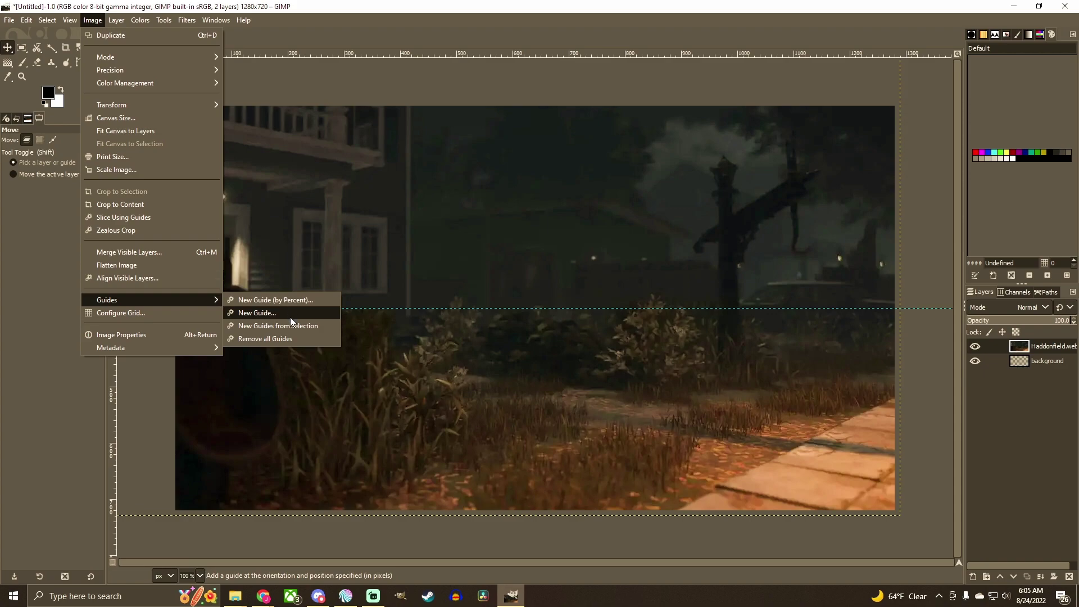
{"action": "left_click", "coordinate": [290, 316]}
{"action": "left_click_drag", "start_coordinate": [493, 300], "coordinate": [391, 284]}
{"action": "type", "text": "180"}
{"action": "left_click", "coordinate": [581, 360]}
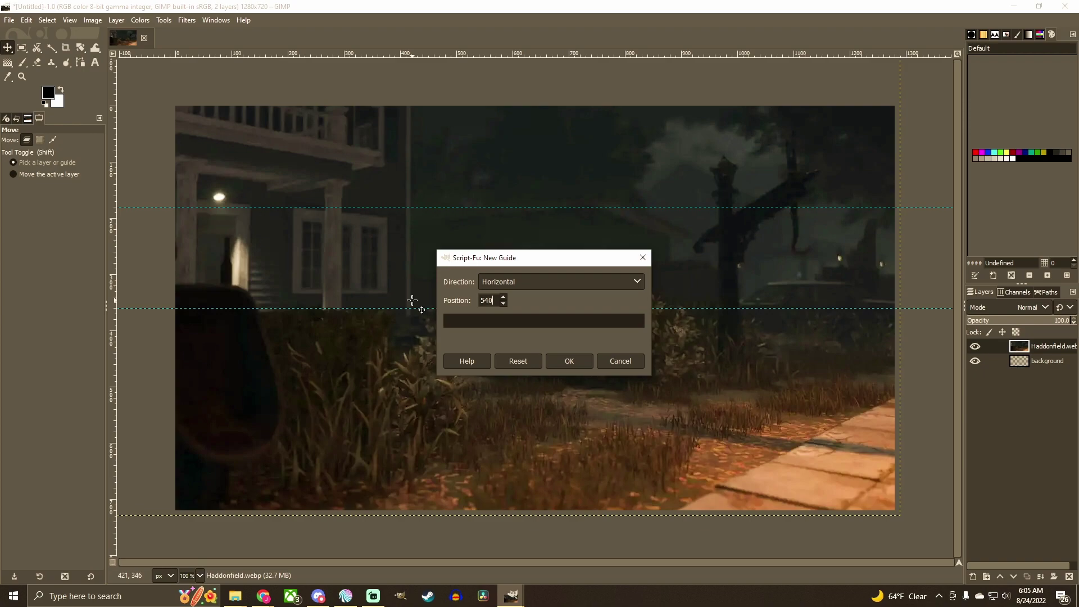
{"action": "key", "text": "Return"}
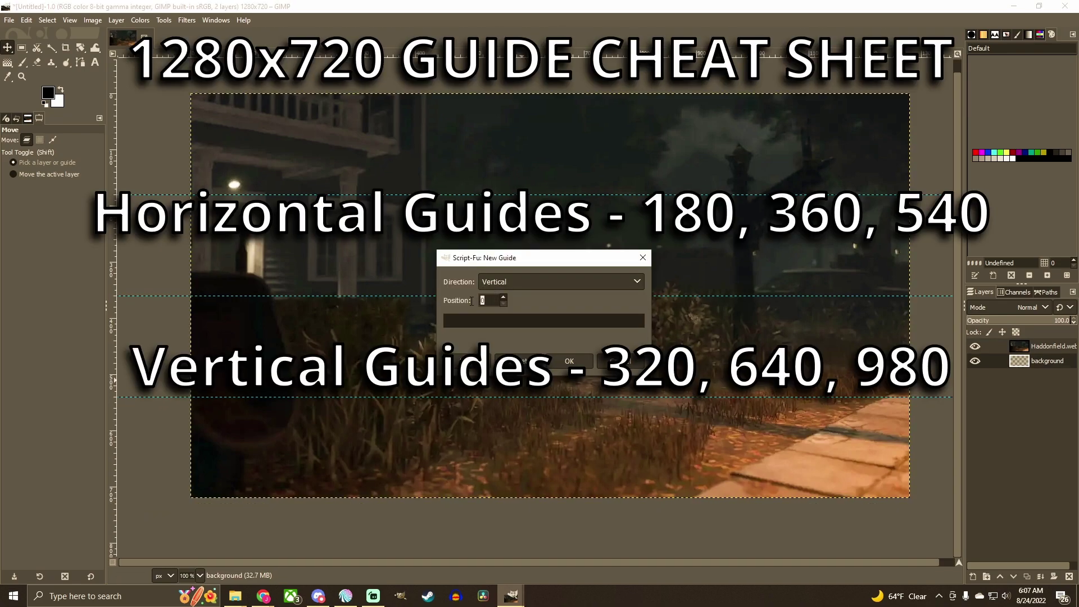
- Add vertical guides at positions 640, 320 and 980
{"action": "type", "text": "640"}
{"action": "key", "text": "Return"}
{"action": "key", "text": "ctrl+shift+f"}
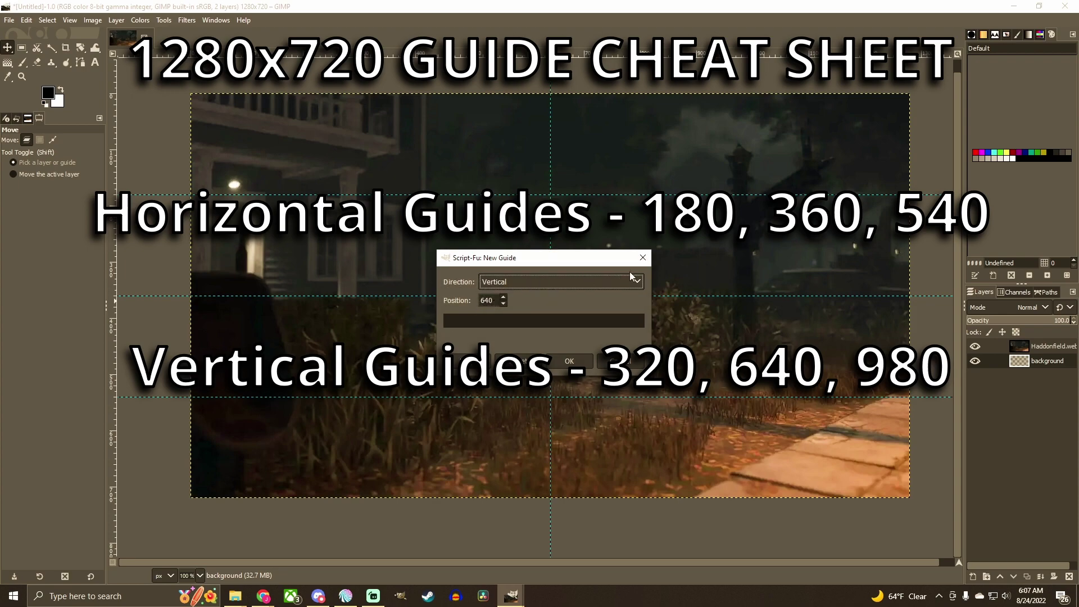
{"action": "type", "text": "320"}
{"action": "key", "text": "Return"}
{"action": "key", "text": "ctrl+shift+f"}
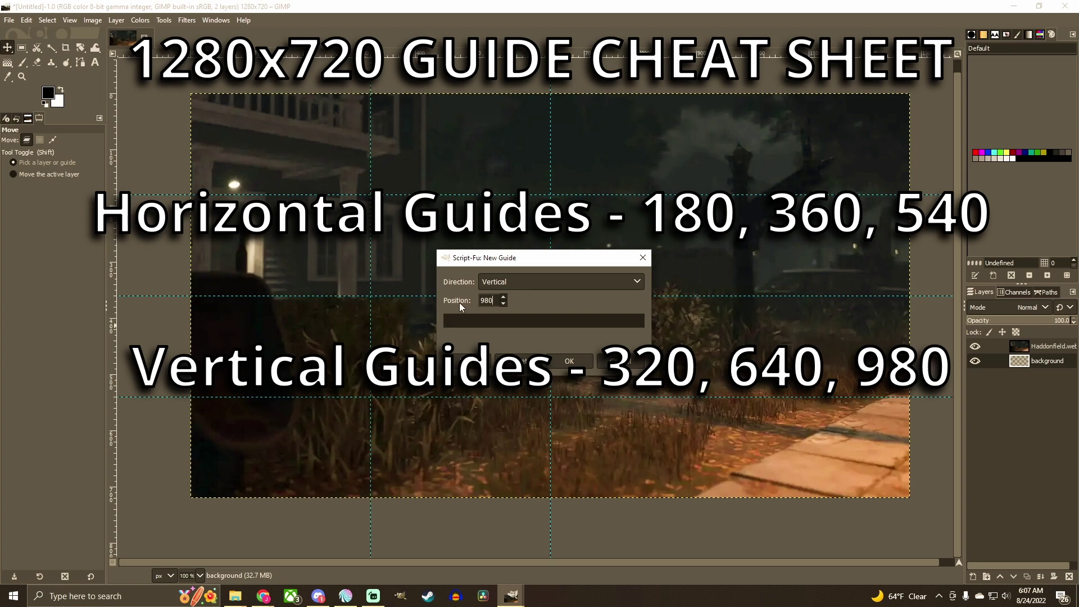
{"action": "left_click", "coordinate": [573, 360]}
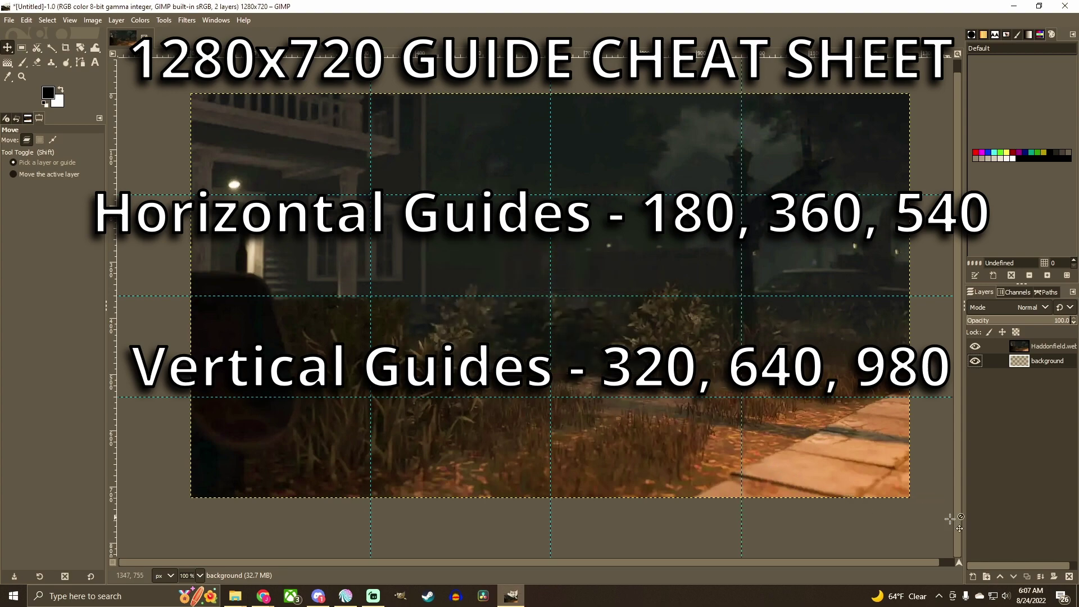
- Start saving the image and choose the DBD Graphic Assets folder inside DBD Random Perks as the location
{"action": "left_click", "coordinate": [17, 20]}
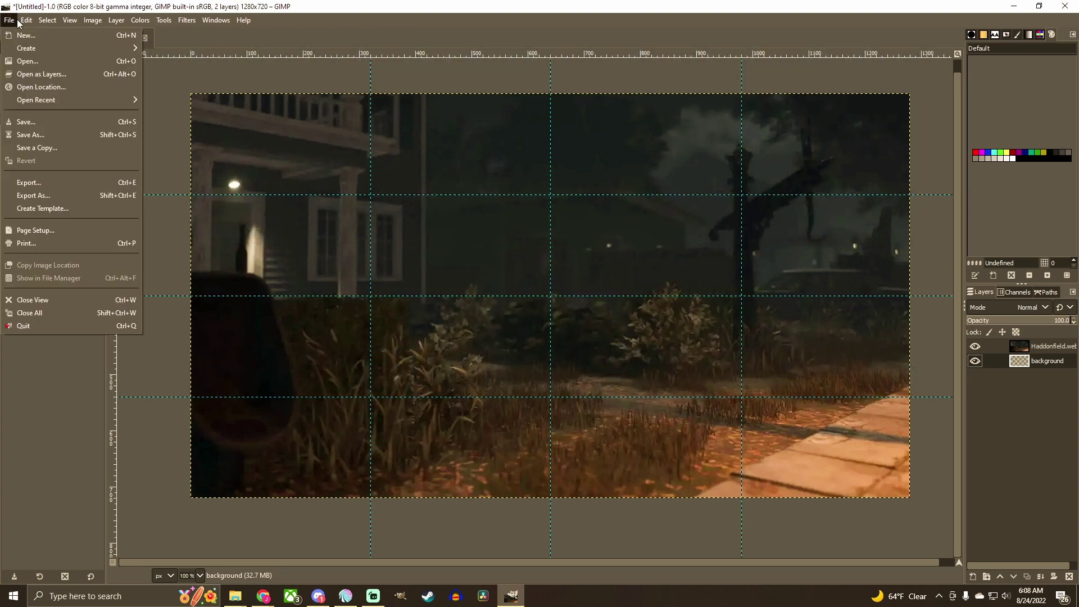
{"action": "left_click", "coordinate": [29, 127]}
{"action": "left_click", "coordinate": [49, 173]}
{"action": "left_click", "coordinate": [48, 164]}
{"action": "left_click", "coordinate": [52, 177]}
{"action": "double_click", "coordinate": [132, 175]}
{"action": "double_click", "coordinate": [134, 179]}
{"action": "double_click", "coordinate": [137, 188]}
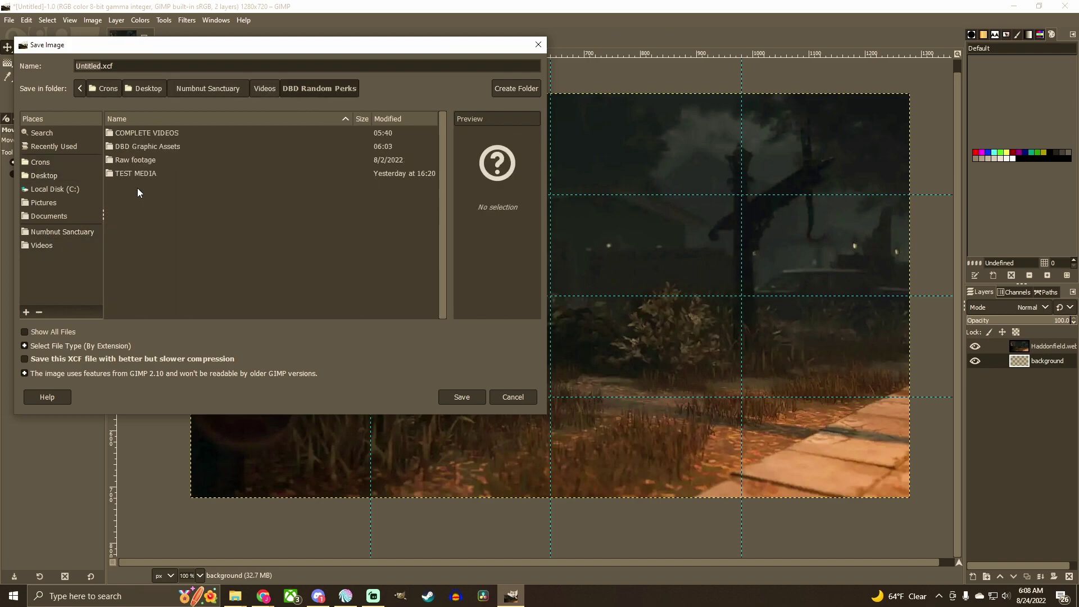
{"action": "double_click", "coordinate": [143, 147]}
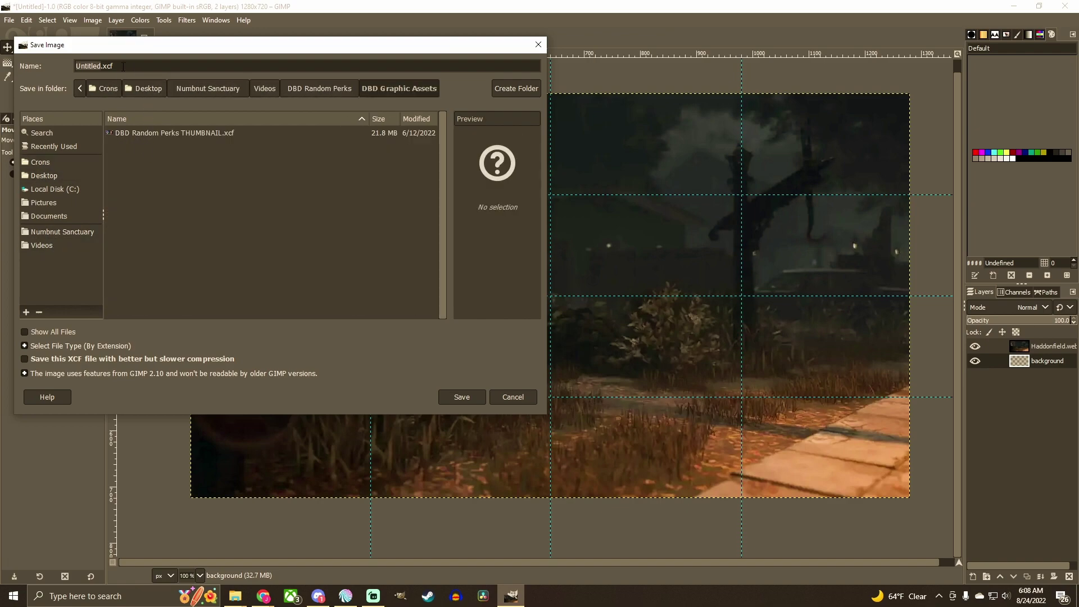
- Name the file DBD Thumbnail Template.xcf and save it
{"action": "left_click", "coordinate": [169, 132]}
{"action": "left_click", "coordinate": [123, 66]}
{"action": "left_click_drag", "start_coordinate": [183, 66], "coordinate": [52, 69]}
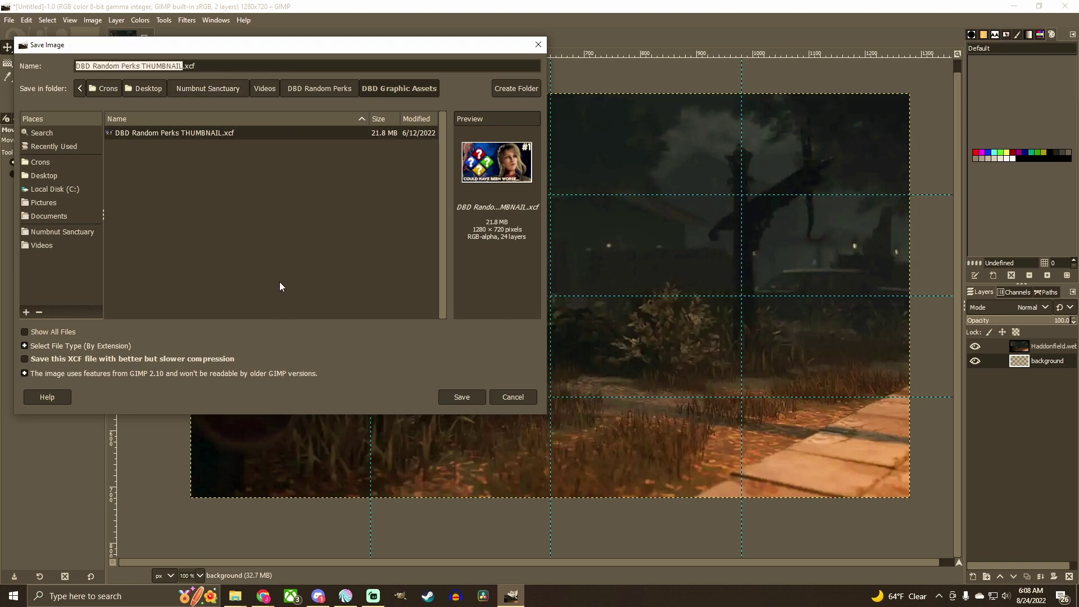
{"action": "type", "text": "DBD Thumbnail Template"}
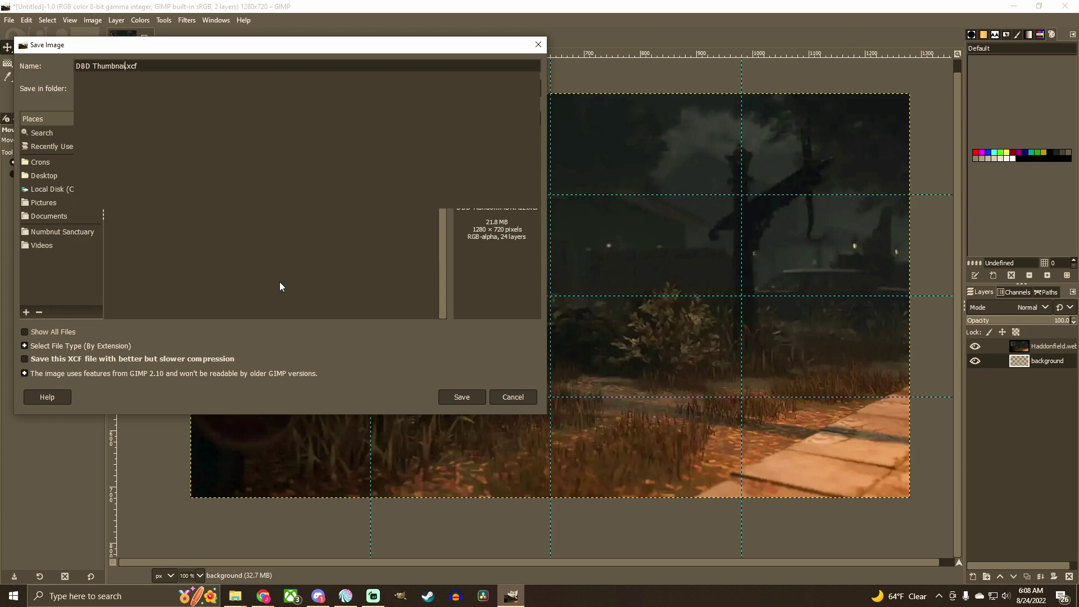
{"action": "left_click", "coordinate": [470, 398]}
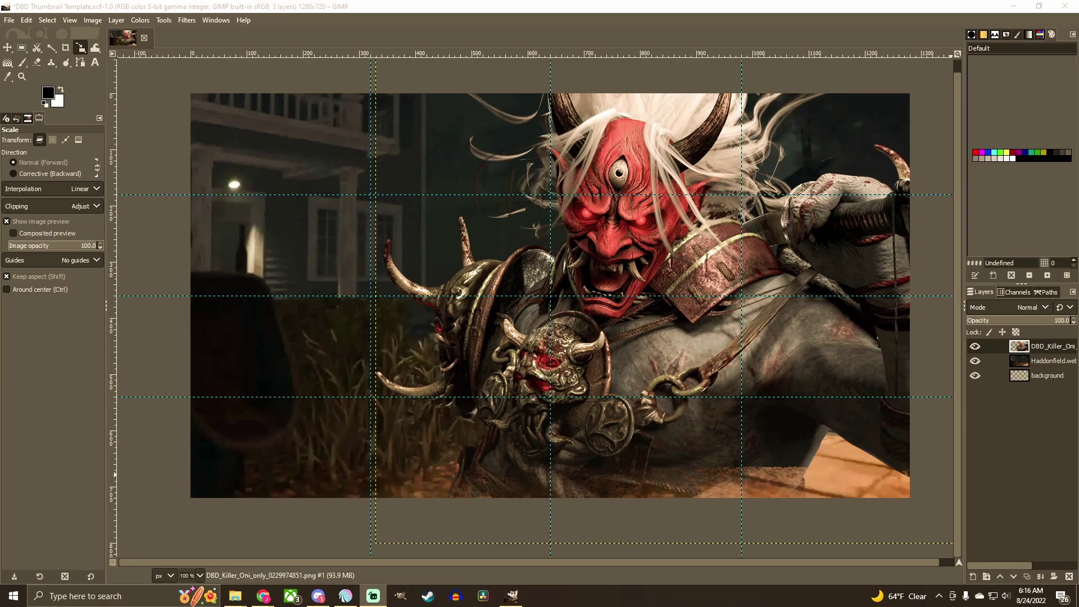
- Hide the Oni killer layer and add the perk diamond image from DBD Graphic Assets as a new layer
{"action": "left_click", "coordinate": [974, 346]}
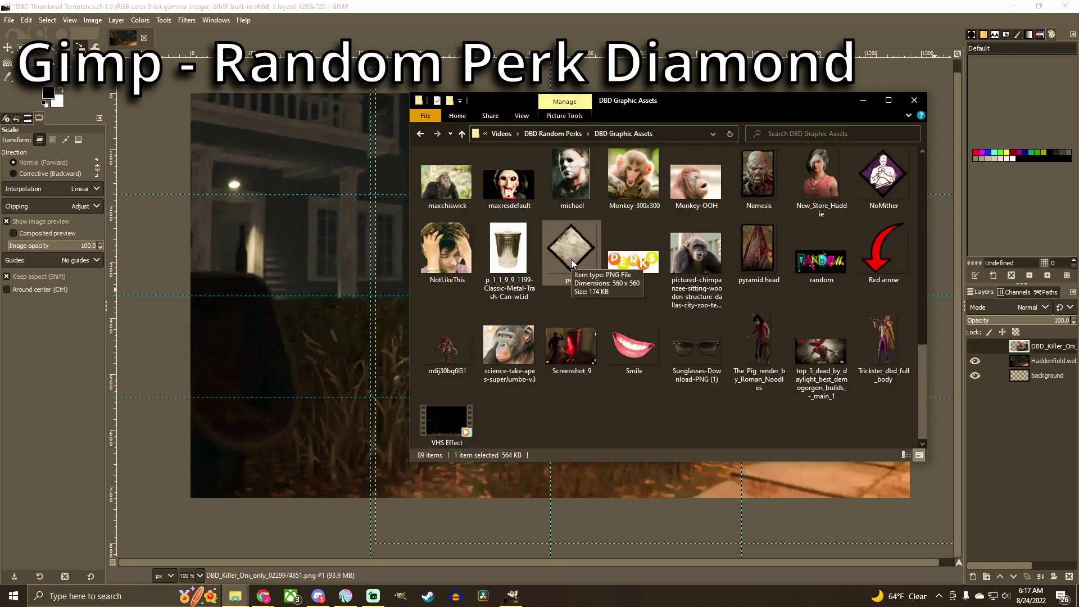
{"action": "left_click", "coordinate": [571, 259]}
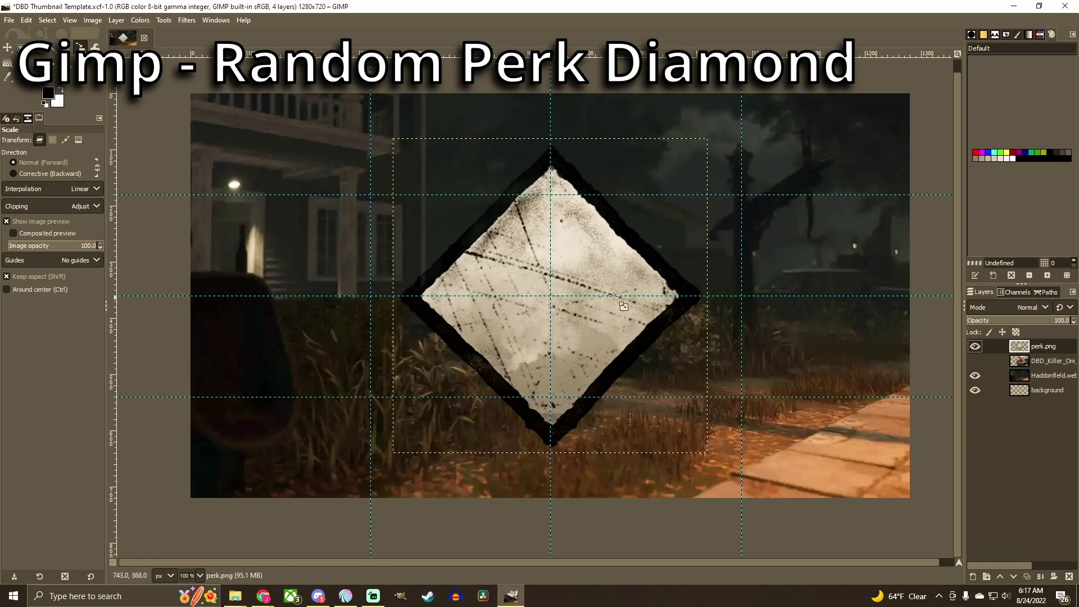
- Scale the perk diamond down to fit the canvas's upper half, centred where the 640 vertical and 180 horizontal guides cross
{"action": "left_click", "coordinate": [8, 47]}
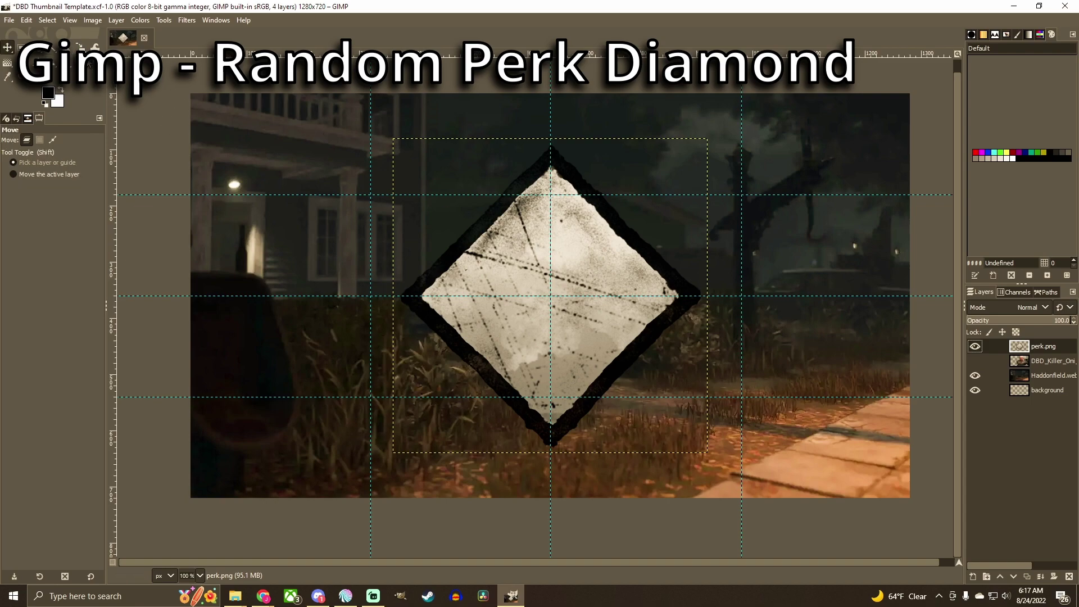
{"action": "left_click", "coordinate": [80, 47]}
{"action": "left_click", "coordinate": [500, 241]}
{"action": "left_click_drag", "start_coordinate": [499, 240], "coordinate": [591, 330]}
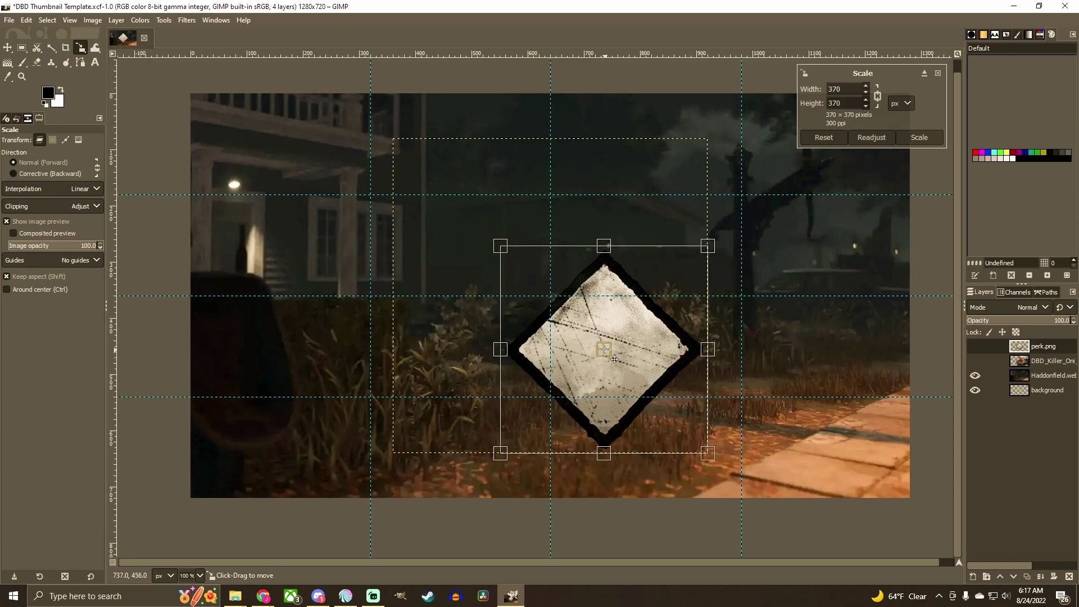
{"action": "left_click_drag", "start_coordinate": [614, 360], "coordinate": [558, 204]}
{"action": "key", "text": "Return"}
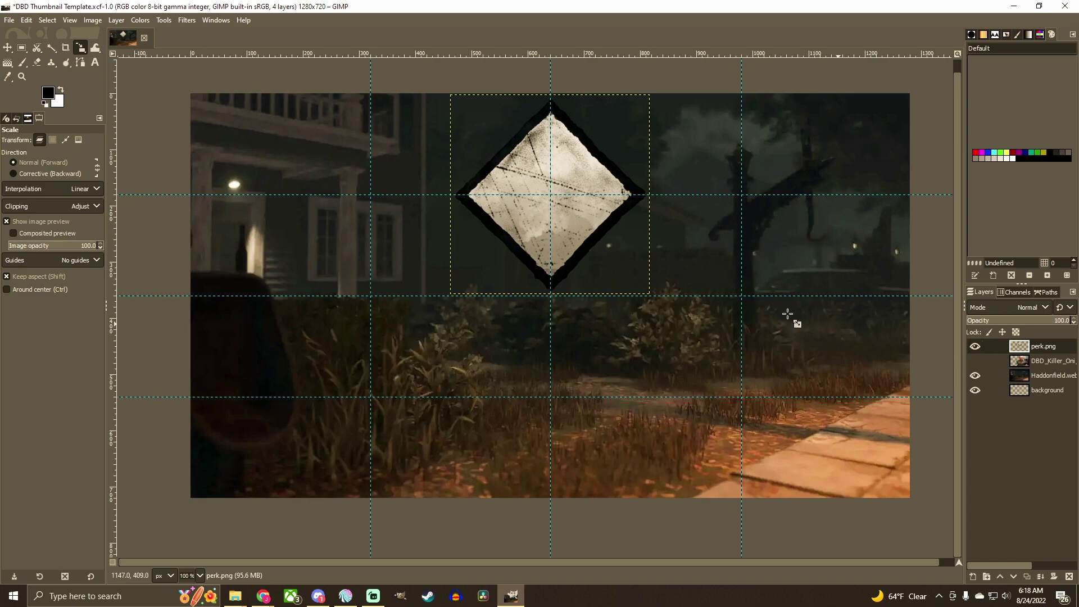
- Copy the perk diamond layer, move the copy down and to the left of the original, and turn it into its own layer
{"action": "left_click", "coordinate": [1018, 348]}
{"action": "key", "text": "ctrl+c"}
{"action": "key", "text": "ctrl+v"}
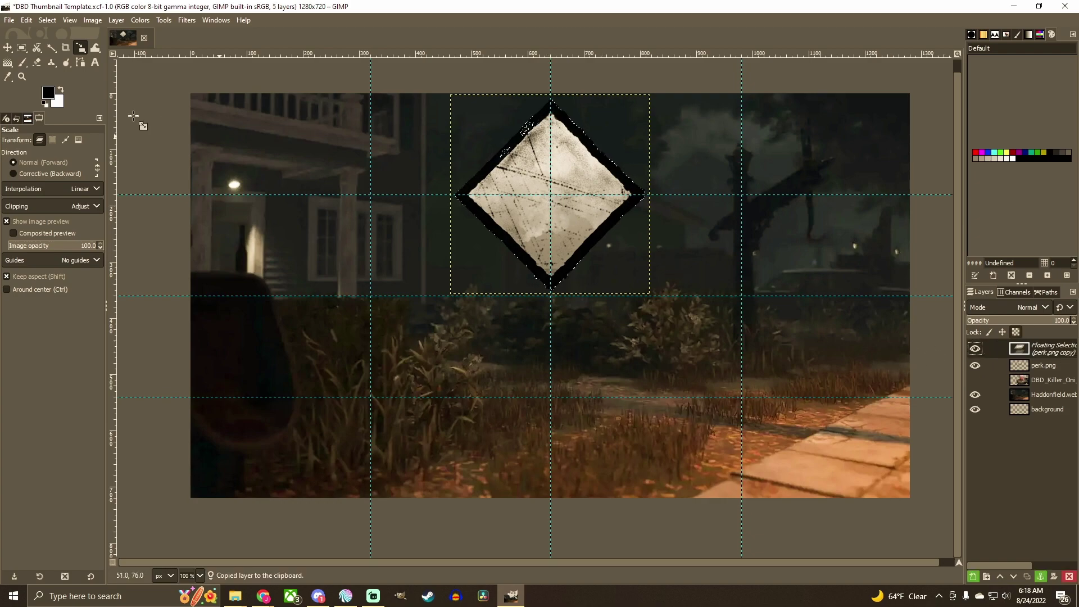
{"action": "left_click", "coordinate": [8, 47]}
{"action": "left_click_drag", "start_coordinate": [577, 230], "coordinate": [463, 357]}
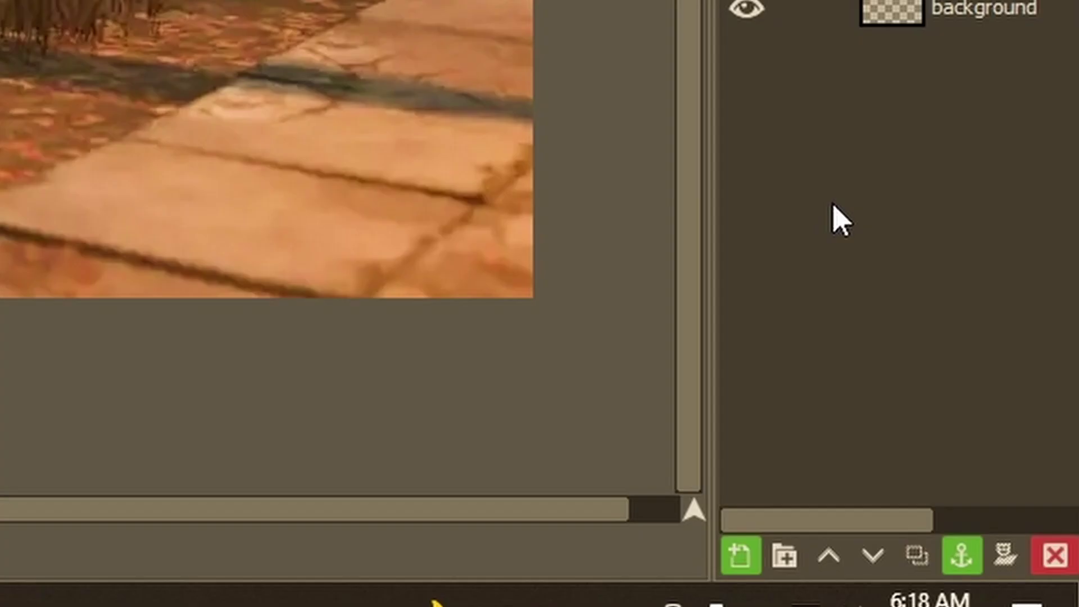
{"action": "left_click", "coordinate": [752, 546]}
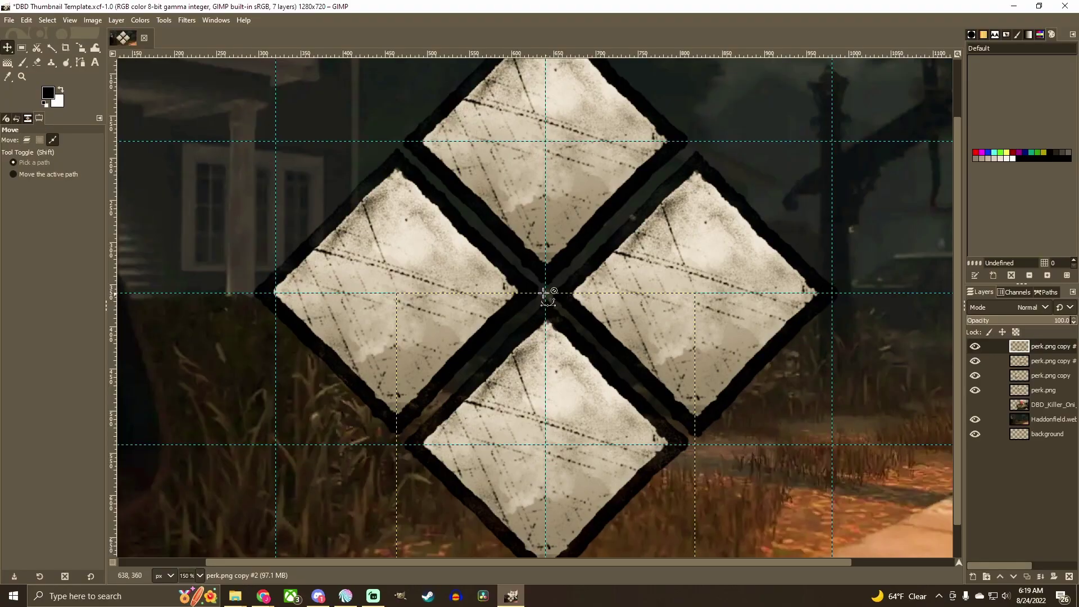
- Colorize the Top perk diamond layer red using colour 9e0404
{"action": "scroll", "coordinate": [549, 297], "scroll_direction": "up", "scroll_amount": 4}
{"action": "scroll", "coordinate": [649, 344], "scroll_direction": "down", "scroll_amount": 3}
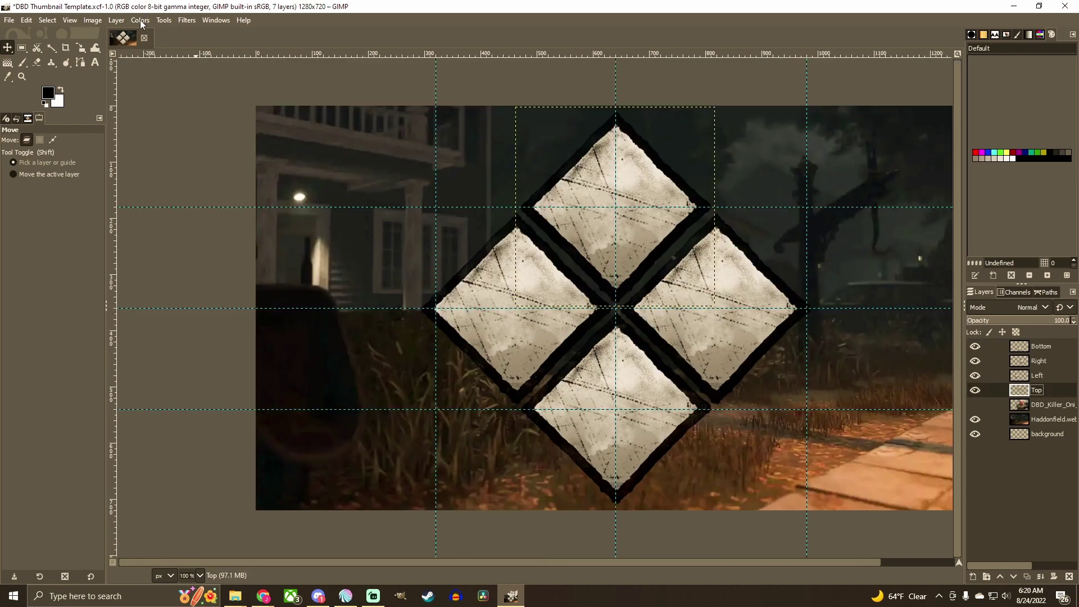
{"action": "left_click", "coordinate": [140, 20]}
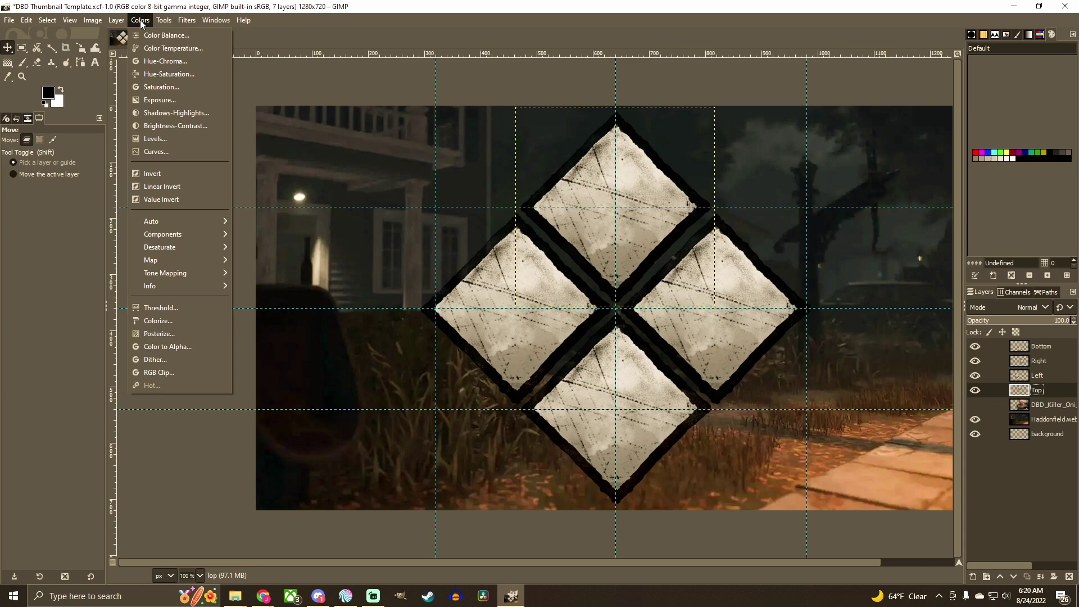
{"action": "left_click", "coordinate": [160, 321]}
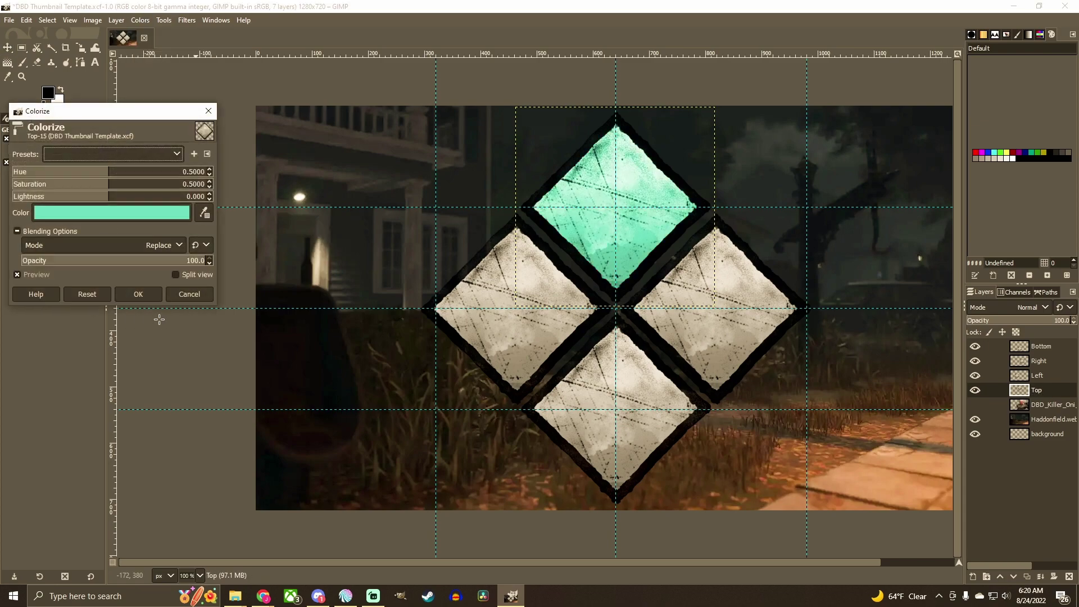
{"action": "left_click", "coordinate": [103, 214]}
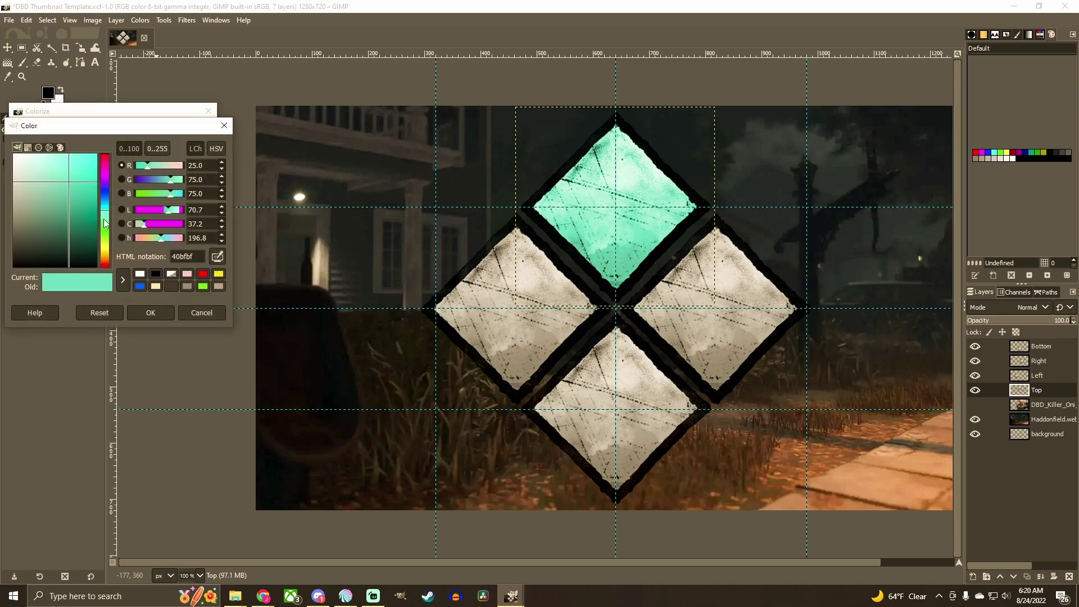
{"action": "left_click", "coordinate": [203, 274]}
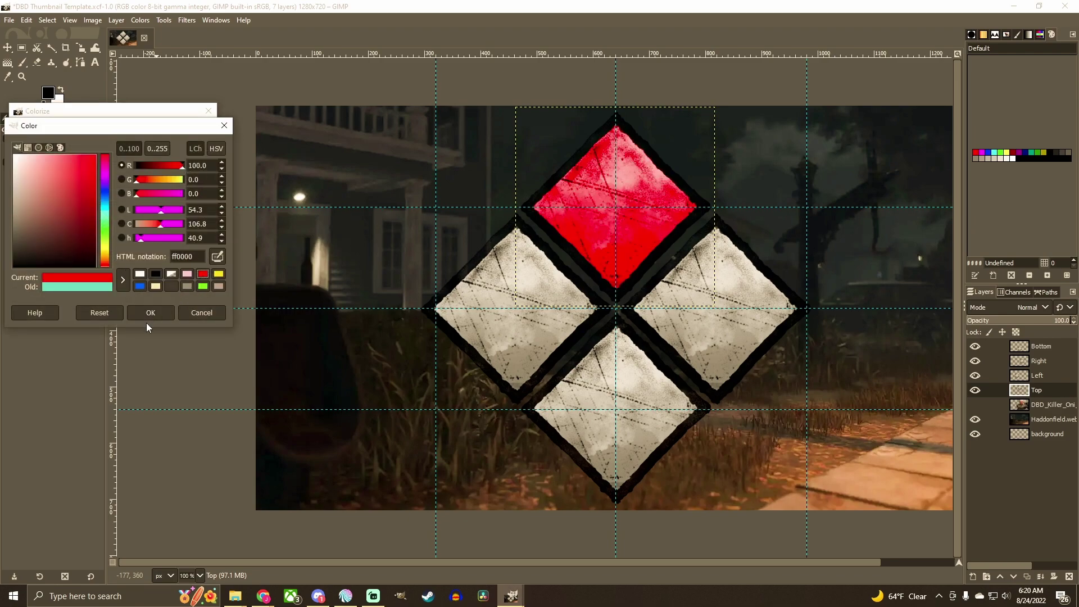
{"action": "left_click_drag", "start_coordinate": [92, 169], "coordinate": [94, 198]}
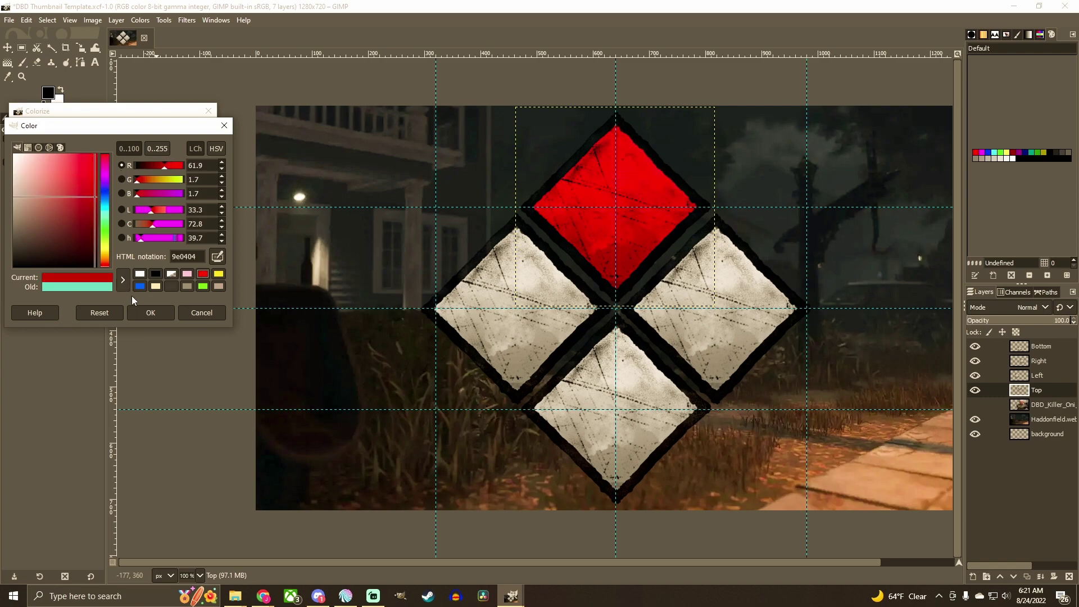
{"action": "left_click", "coordinate": [160, 311]}
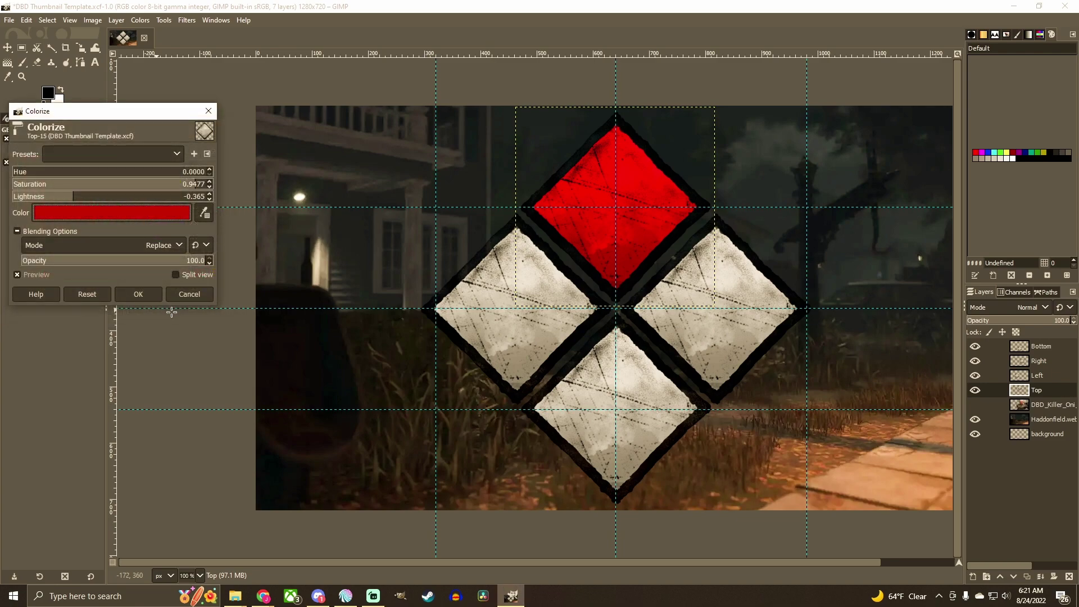
{"action": "left_click", "coordinate": [1019, 376]}
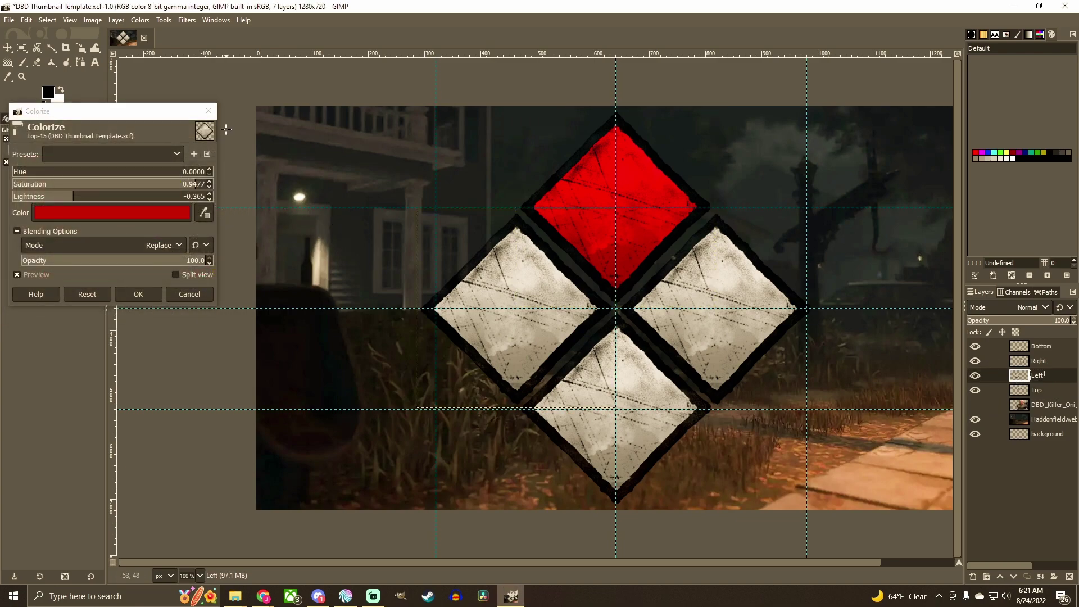
{"action": "left_click", "coordinate": [149, 296]}
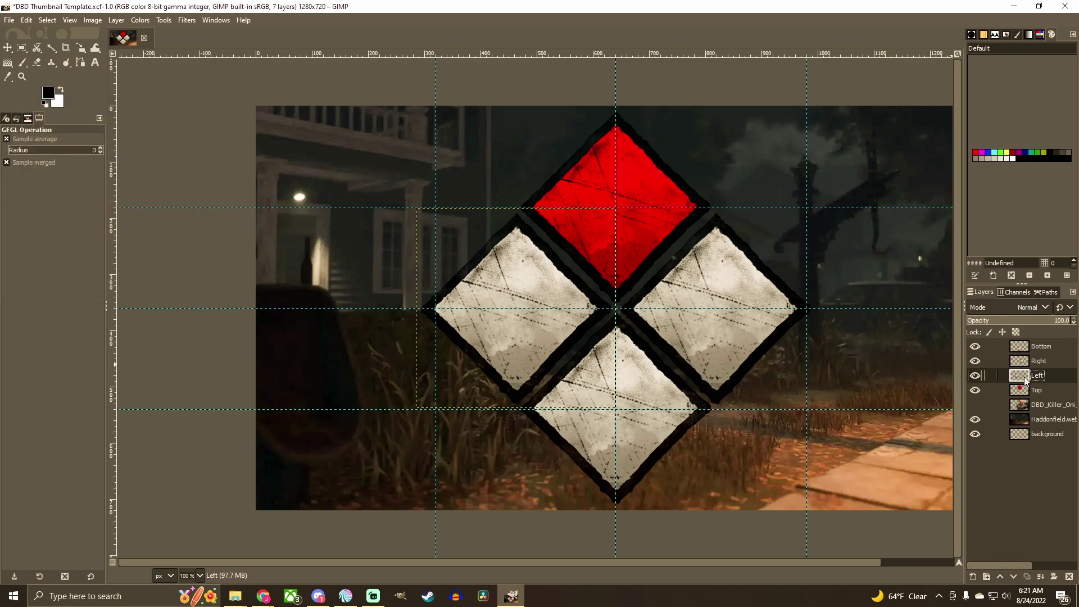
- Colorize the Left perk diamond layer with a saturated blue
{"action": "left_click", "coordinate": [142, 22]}
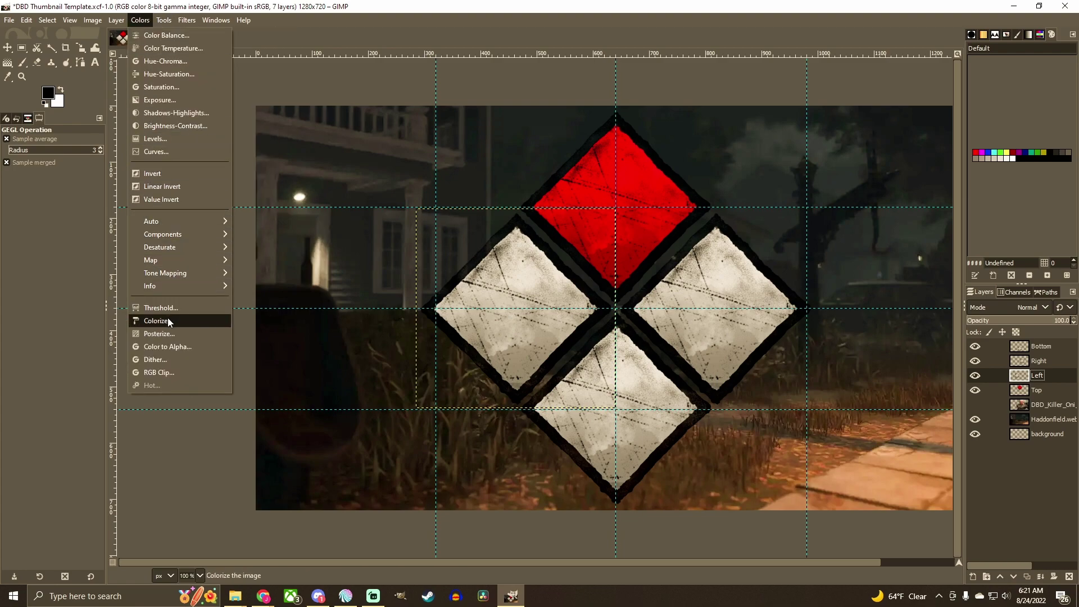
{"action": "left_click", "coordinate": [168, 321]}
{"action": "left_click", "coordinate": [151, 211]}
{"action": "left_click", "coordinate": [141, 192]}
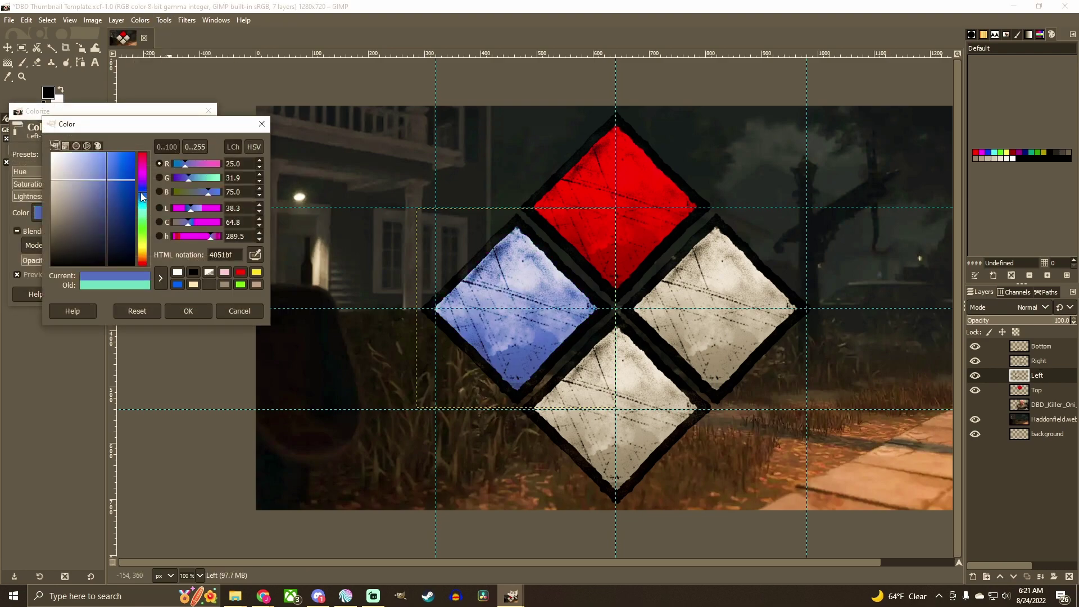
{"action": "left_click", "coordinate": [107, 177]}
{"action": "left_click_drag", "start_coordinate": [108, 177], "coordinate": [153, 182]}
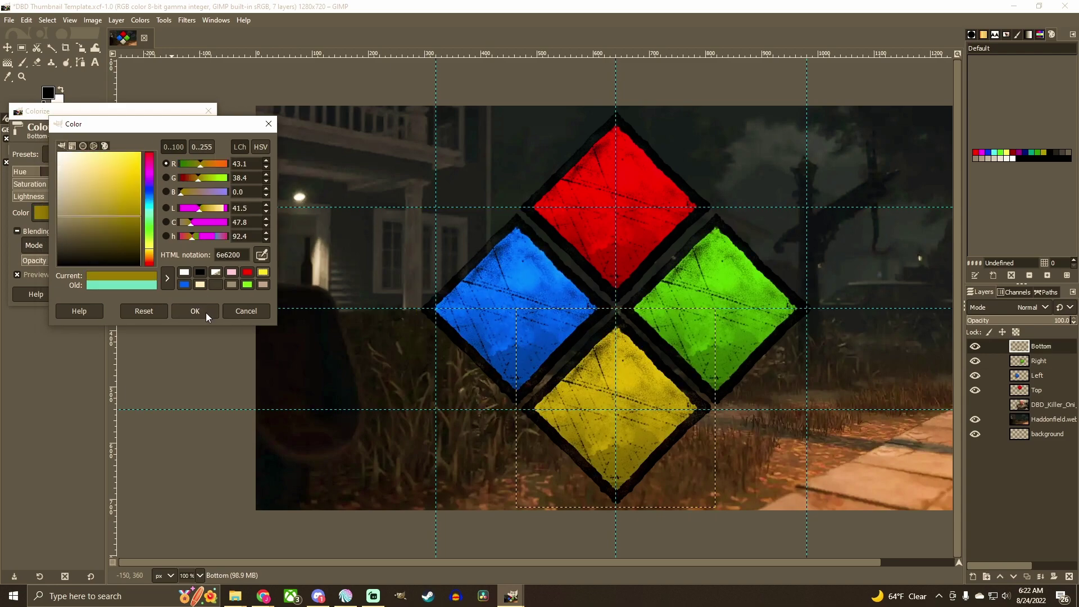
- Apply a dark yellow Colorize with colour 6e6200 to the Bottom perk diamond layer
{"action": "left_click", "coordinate": [206, 313]}
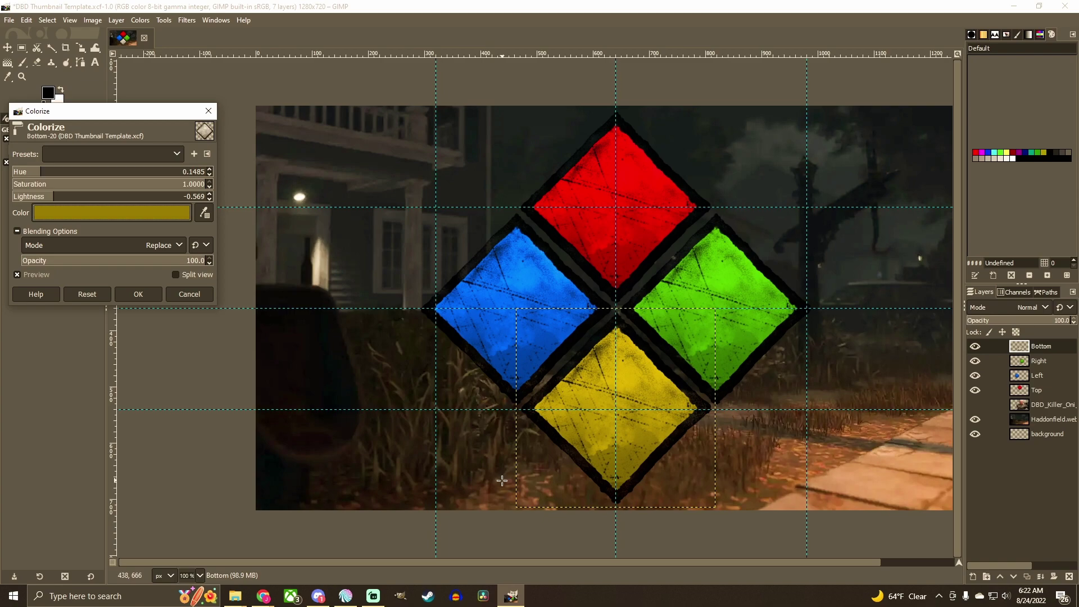
{"action": "left_click", "coordinate": [138, 294]}
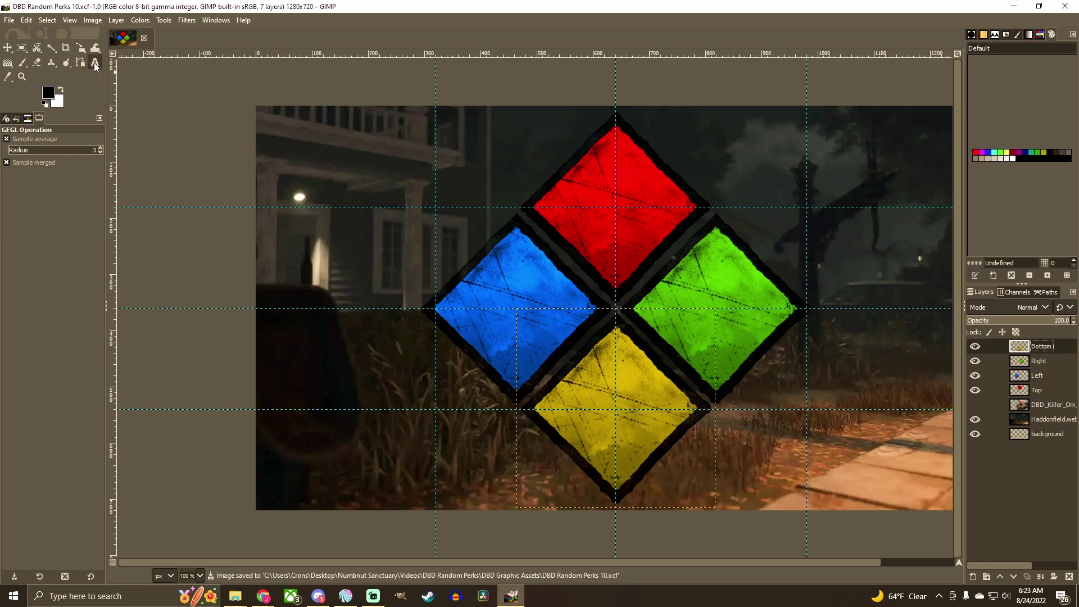
- Activate the Text tool and exchange the foreground and background colours back and forth, ending with black in front
{"action": "left_click", "coordinate": [94, 62]}
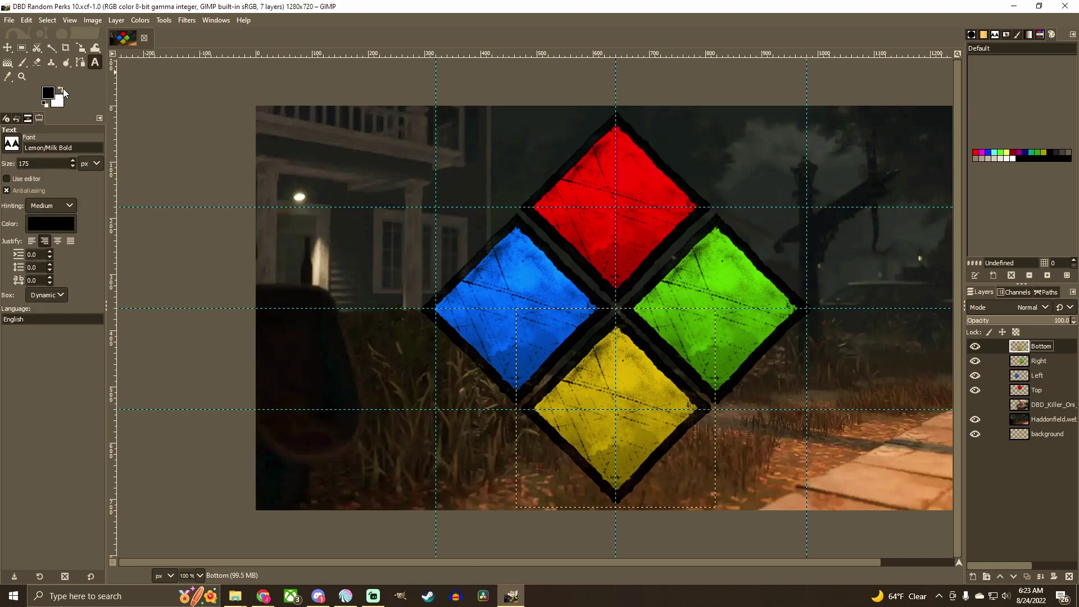
{"action": "left_click", "coordinate": [61, 90]}
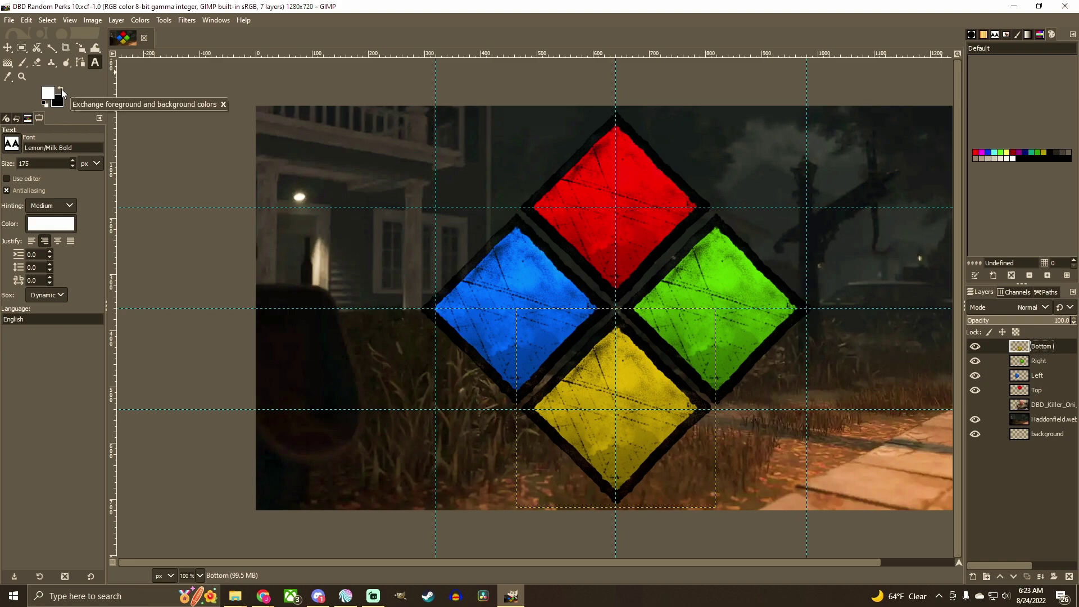
{"action": "left_click", "coordinate": [62, 90]}
{"action": "left_click", "coordinate": [61, 90]}
{"action": "left_click", "coordinate": [61, 90]}
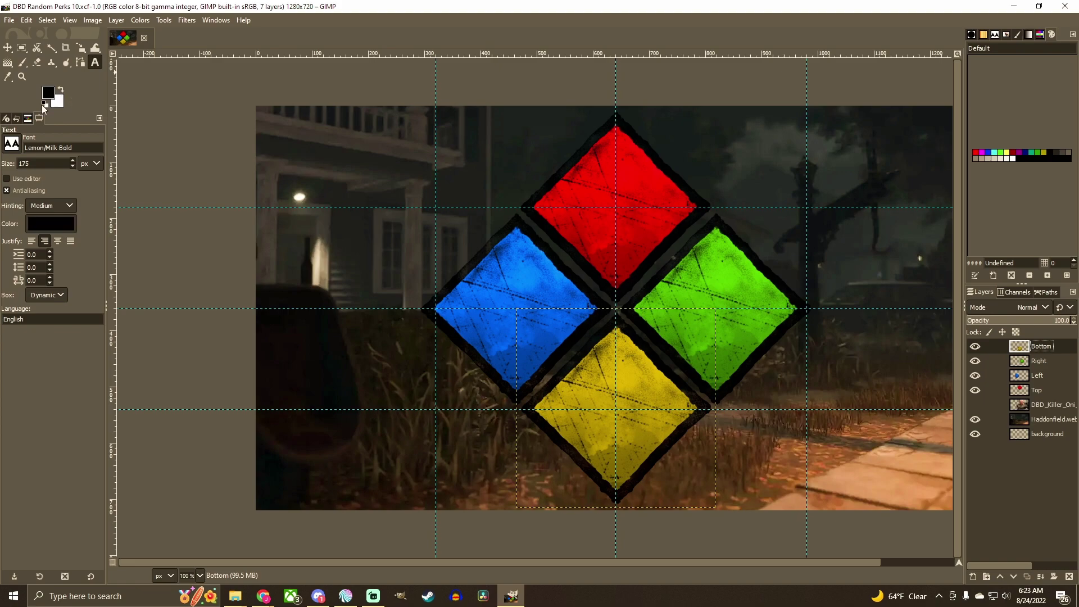
- Set the foreground colour to red and reset both colours to the default black and white
{"action": "left_click", "coordinate": [48, 93]}
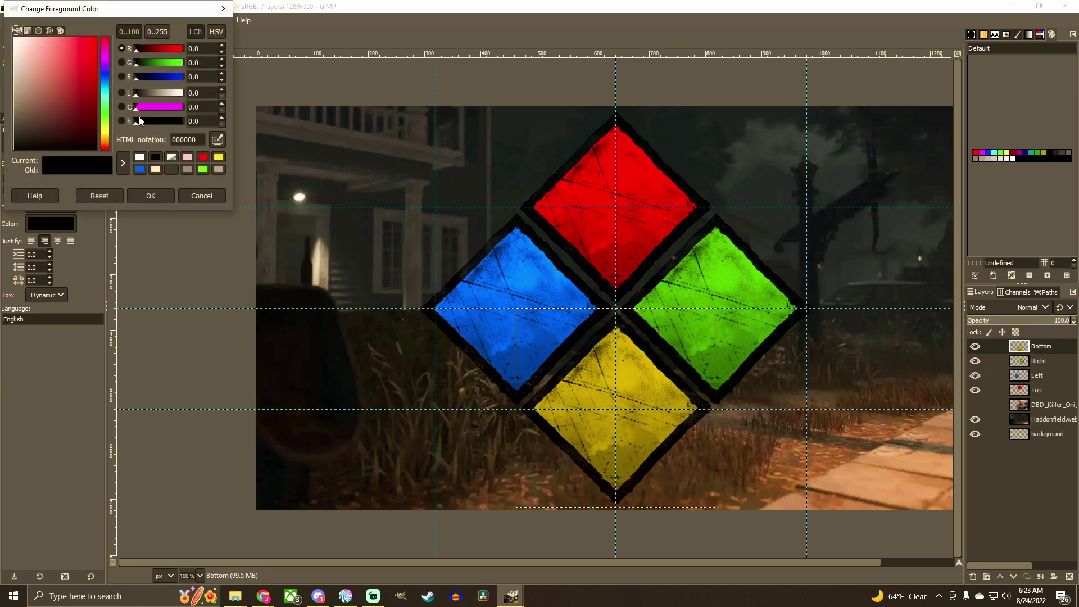
{"action": "left_click", "coordinate": [82, 38]}
{"action": "left_click", "coordinate": [150, 196]}
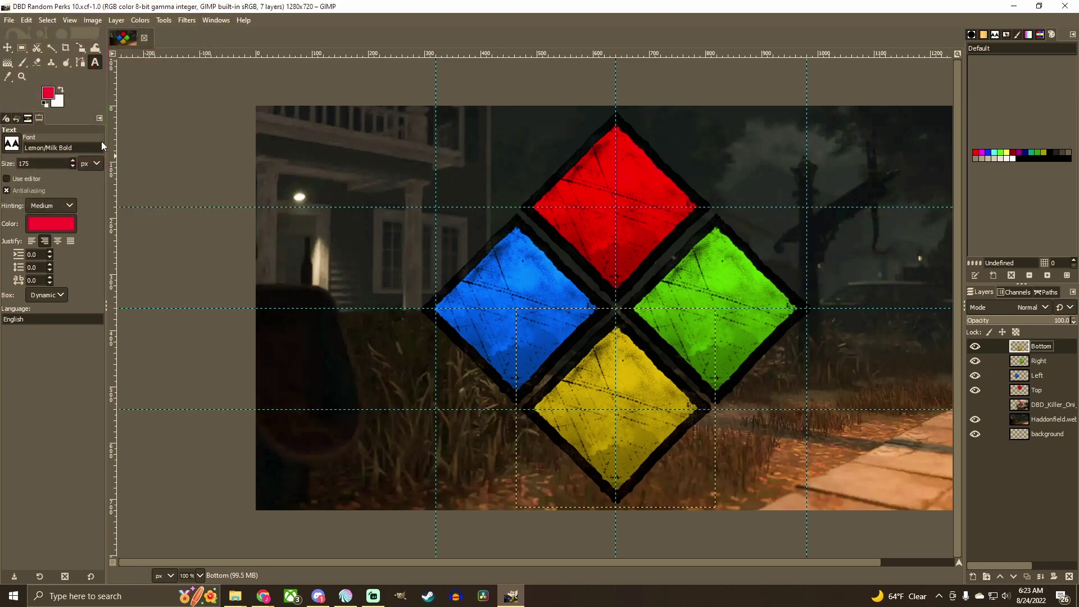
{"action": "left_click", "coordinate": [47, 106]}
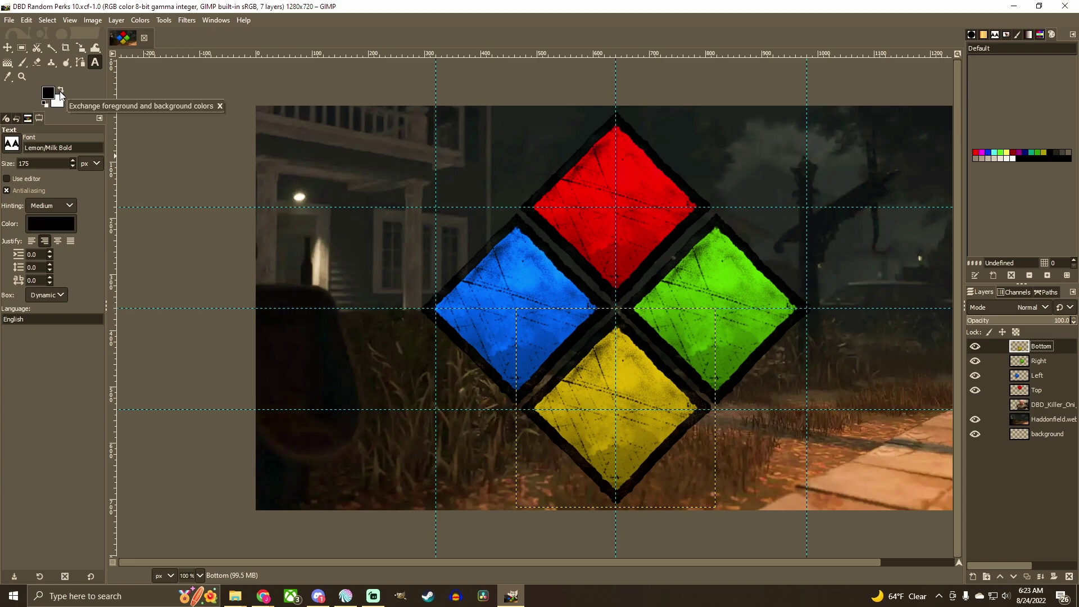
- Add a white "?" in Lemon/Milk Bold at 175 px and move it onto the centre of the red diamond
{"action": "left_click", "coordinate": [60, 89]}
{"action": "left_click", "coordinate": [337, 165]}
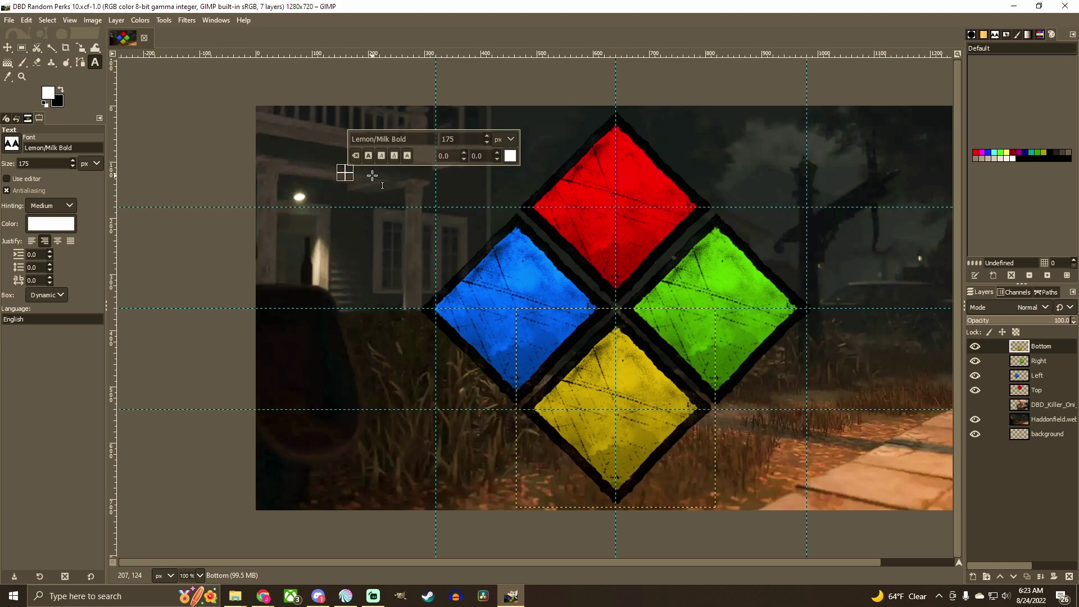
{"action": "type", "text": "?"}
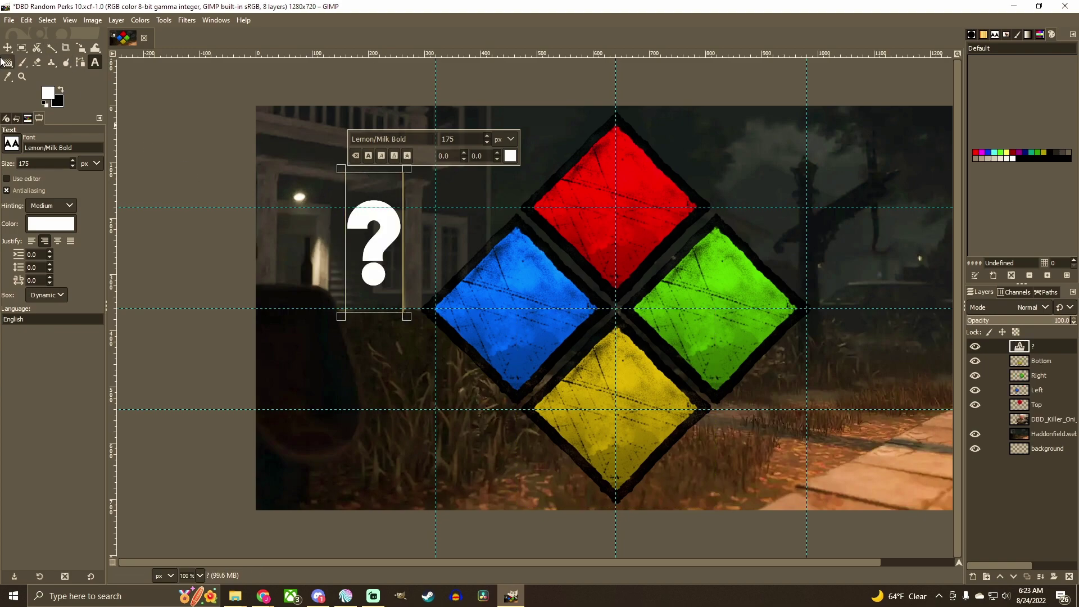
{"action": "key", "text": "Escape"}
{"action": "key", "text": "m"}
{"action": "left_click_drag", "start_coordinate": [382, 236], "coordinate": [630, 190]}
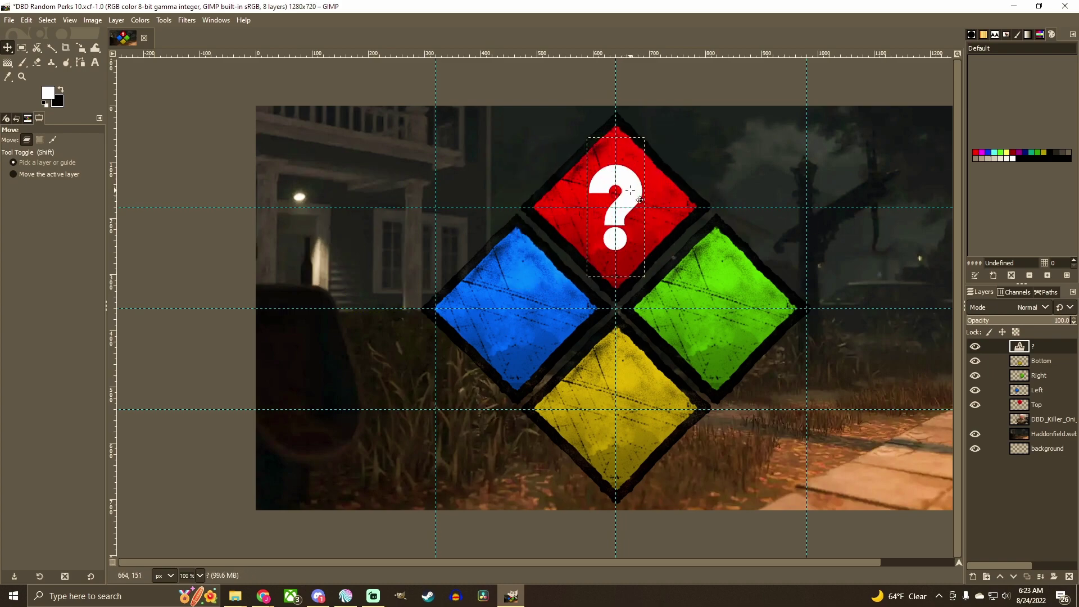
- Enlarge the question mark text to nearly fill the red diamond's height and recentre it there
{"action": "left_click", "coordinate": [95, 62]}
{"action": "left_click", "coordinate": [634, 216]}
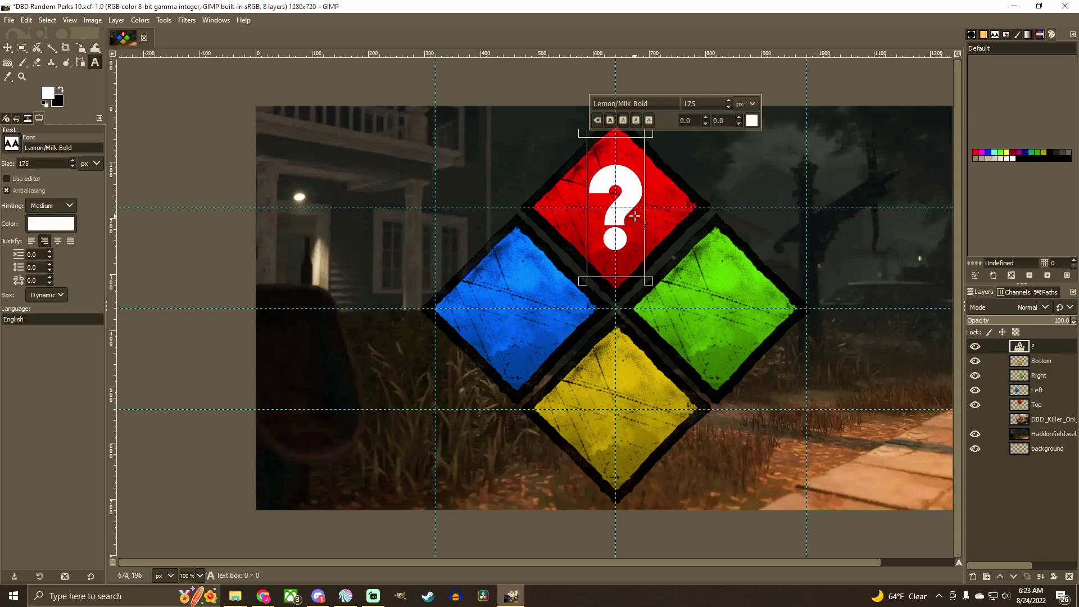
{"action": "left_click", "coordinate": [730, 101]}
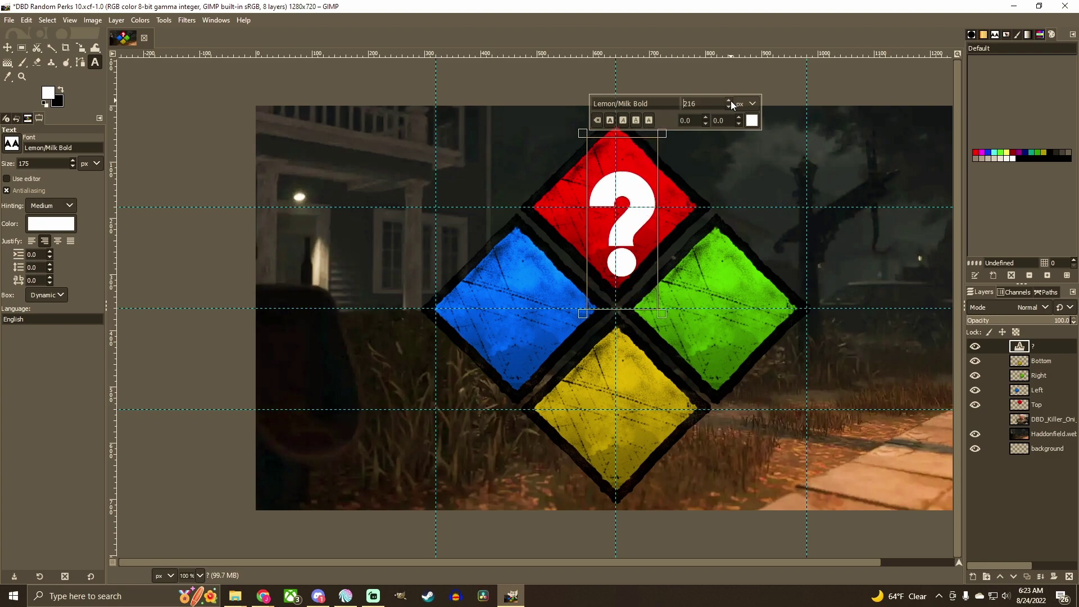
{"action": "key", "text": "m"}
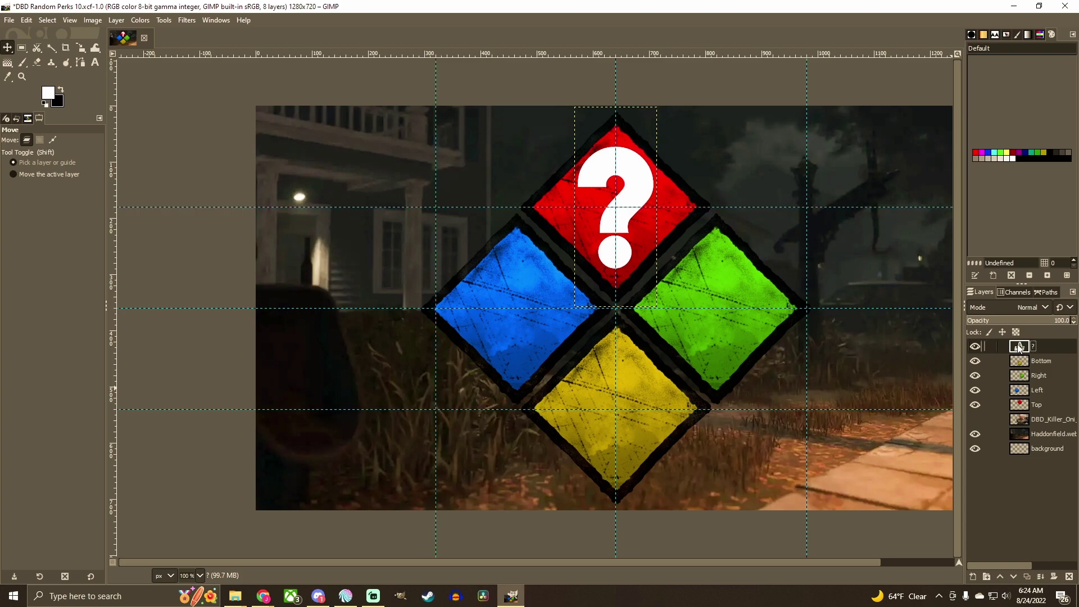
- Copy the question mark into a new layer and move the copy onto the centre of the blue diamond
{"action": "key", "text": "ctrl+c"}
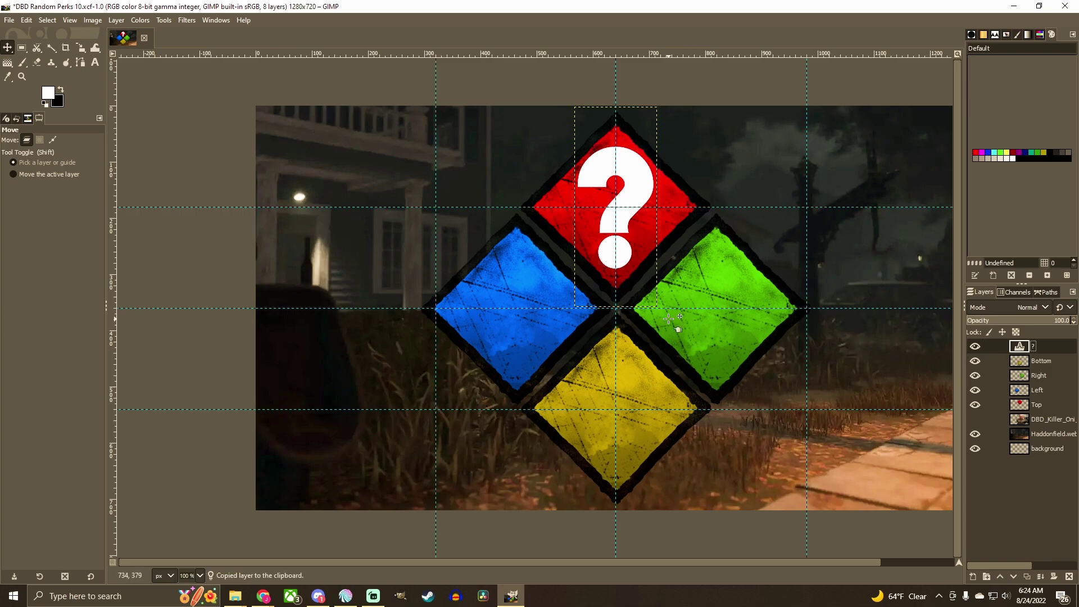
{"action": "key", "text": "ctrl+v"}
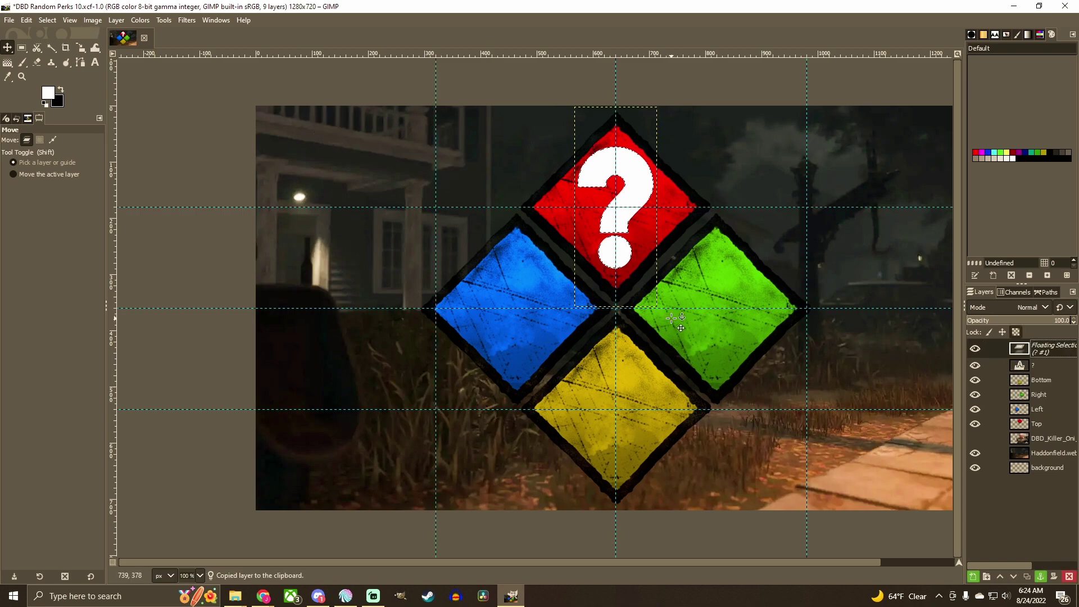
{"action": "left_click", "coordinate": [971, 577]}
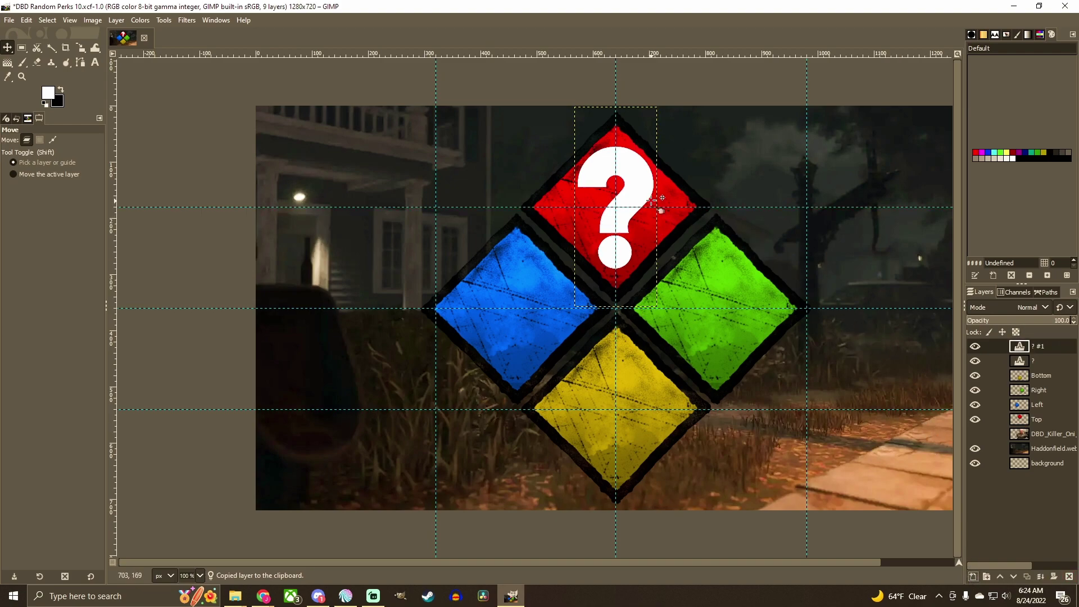
{"action": "left_click_drag", "start_coordinate": [642, 193], "coordinate": [541, 295]}
- Paste another question mark as its own layer and centre it on the green diamond
{"action": "key", "text": "ctrl+v"}
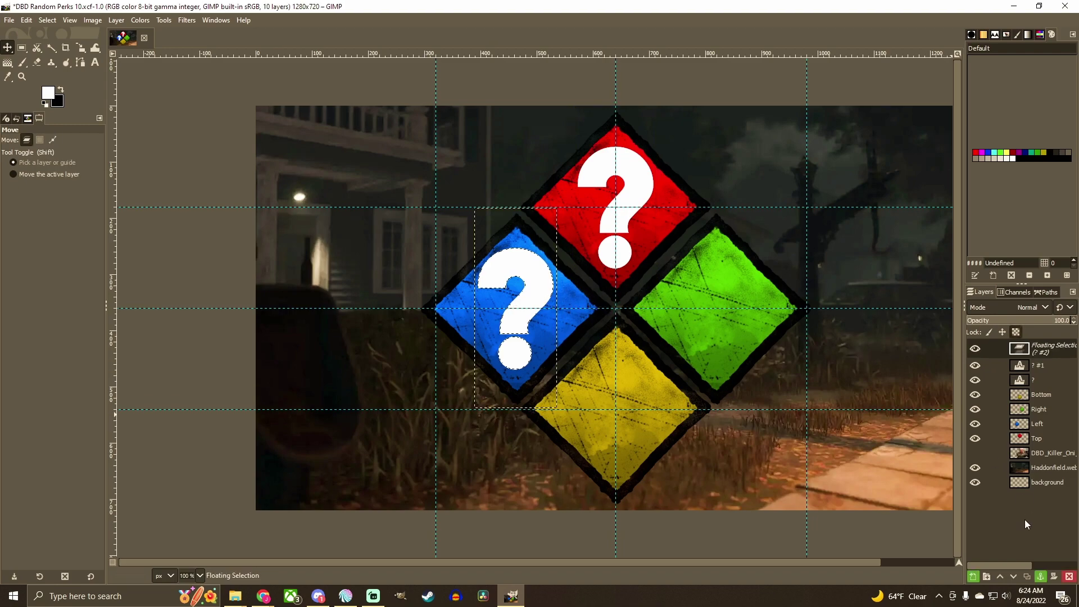
{"action": "left_click", "coordinate": [980, 577]}
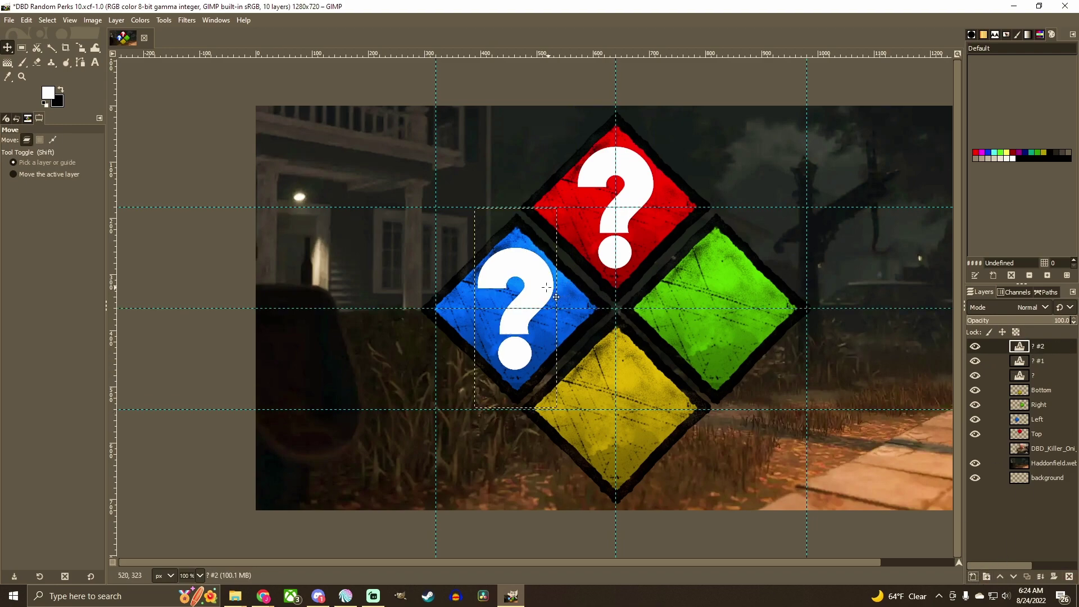
{"action": "left_click_drag", "start_coordinate": [544, 287], "coordinate": [746, 285]}
- Paste a fourth question mark as its own layer and centre it on the yellow diamond
{"action": "key", "text": "ctrl+v"}
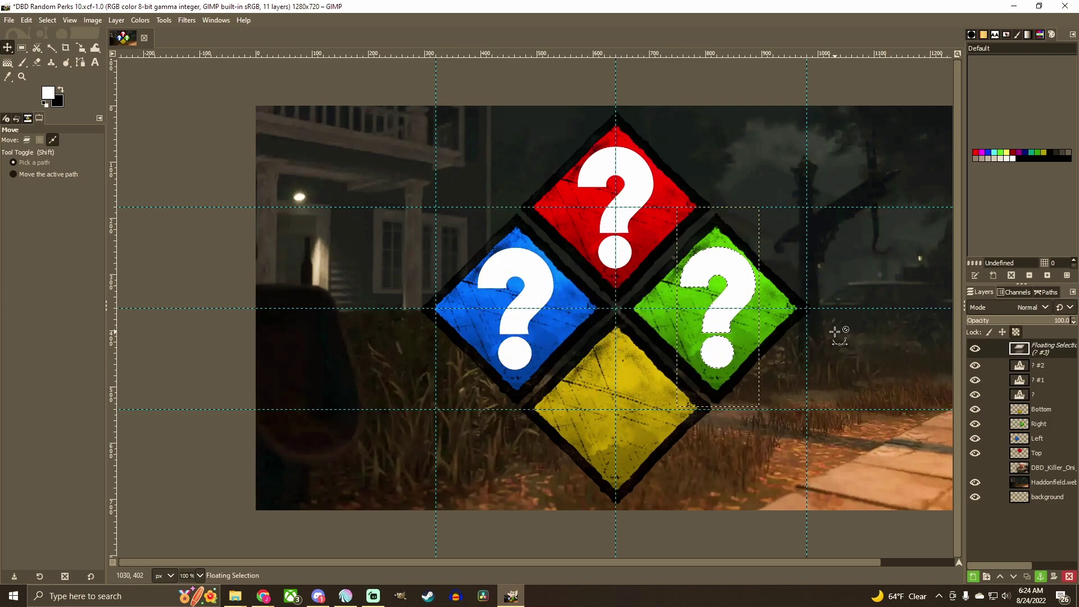
{"action": "left_click", "coordinate": [975, 577]}
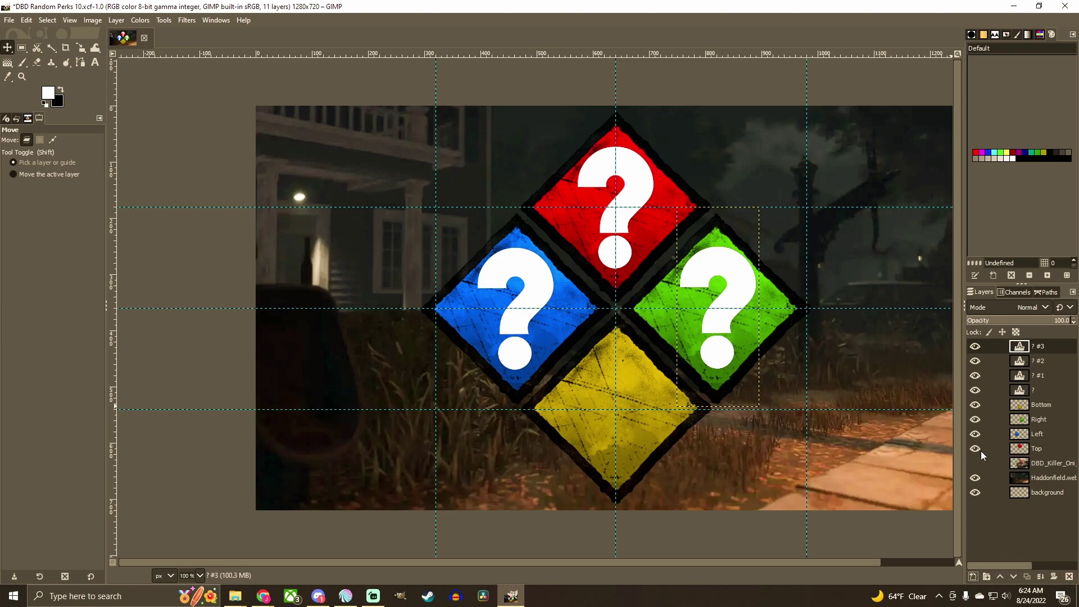
{"action": "left_click_drag", "start_coordinate": [742, 292], "coordinate": [637, 398]}
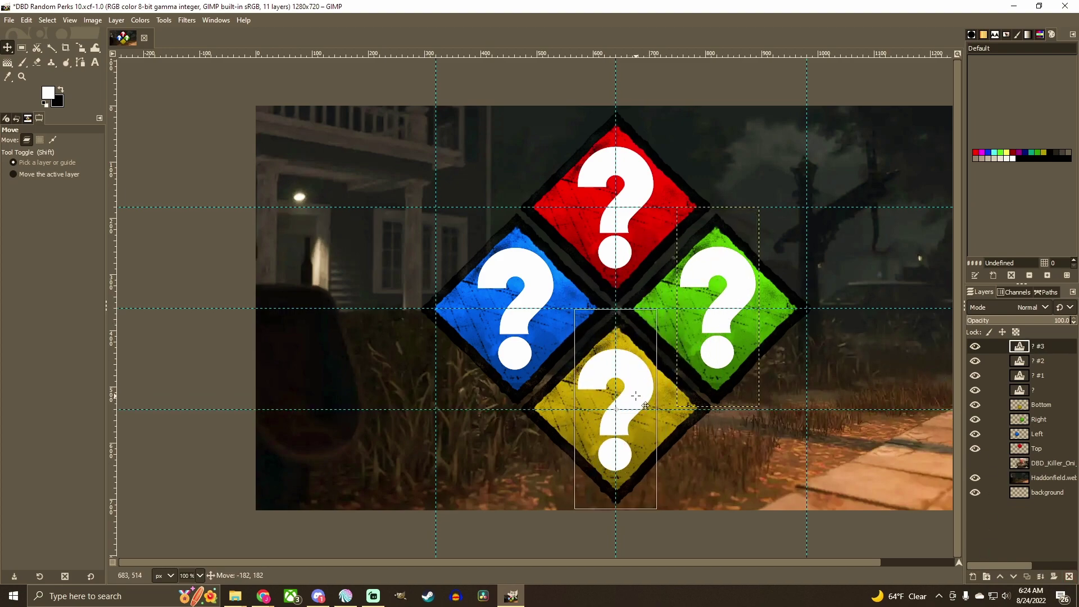
{"action": "left_click_drag", "start_coordinate": [635, 395], "coordinate": [635, 395]}
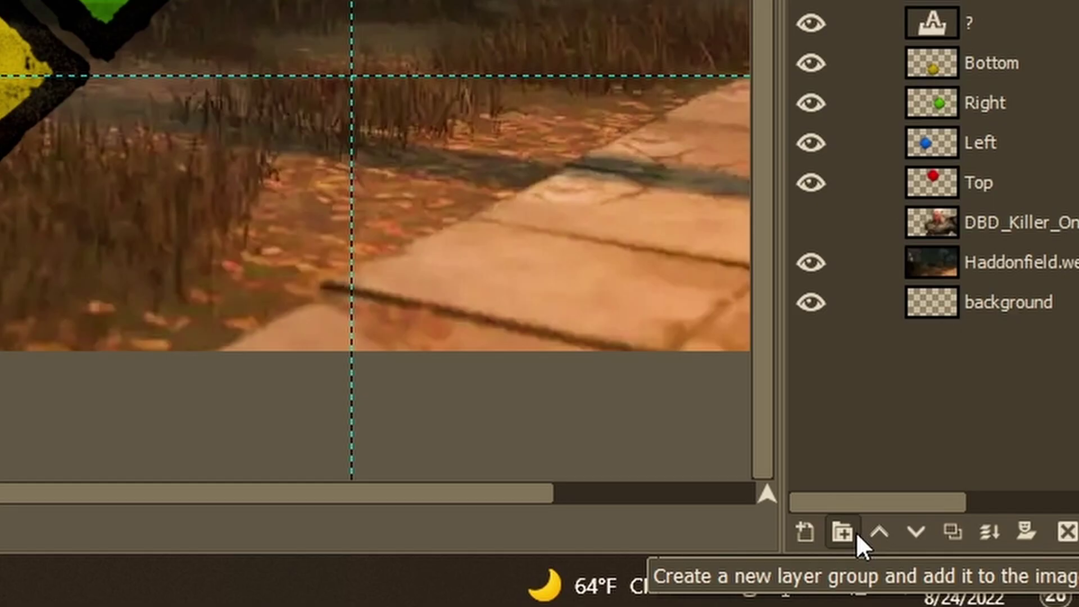
- Create a new layer group at the top of the layer stack and name it "Random perks"
{"action": "left_click", "coordinate": [855, 533]}
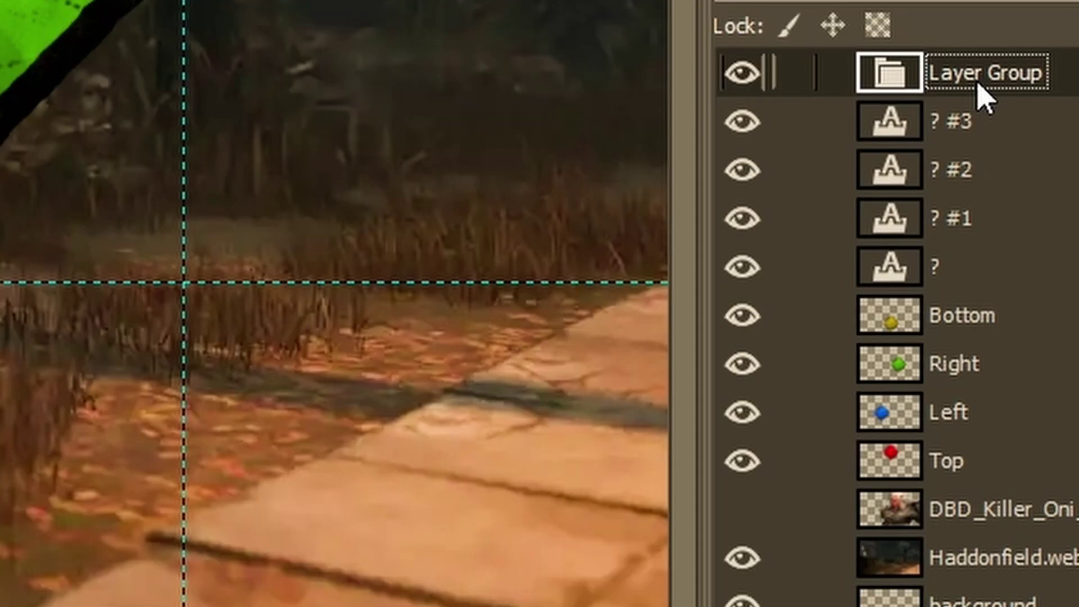
{"action": "double_click", "coordinate": [978, 85]}
{"action": "type", "text": "Random"}
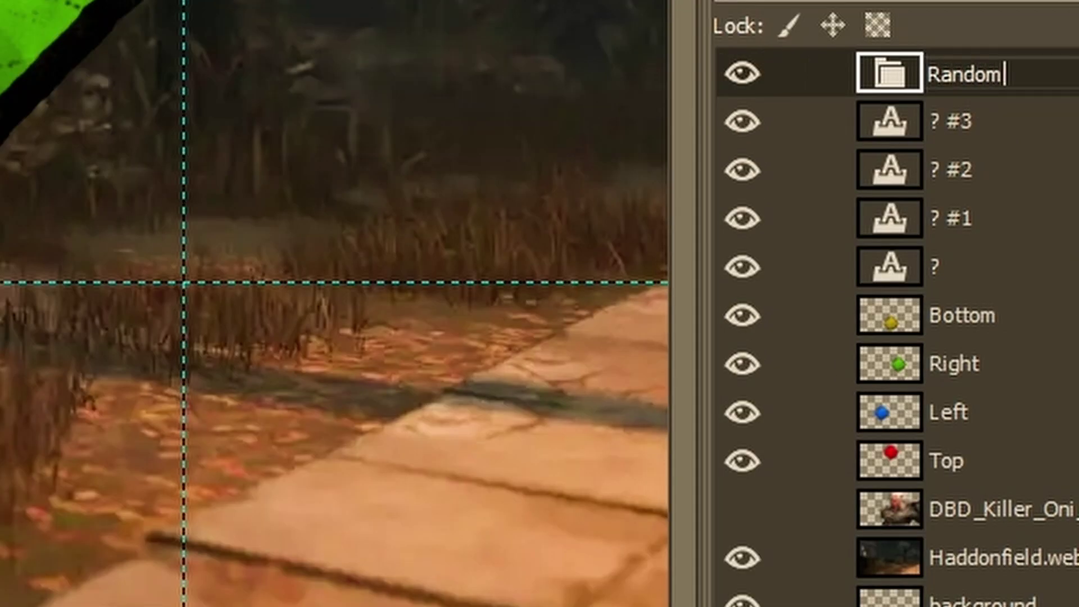
{"action": "type", "text": " perks"}
{"action": "key", "text": "Return"}
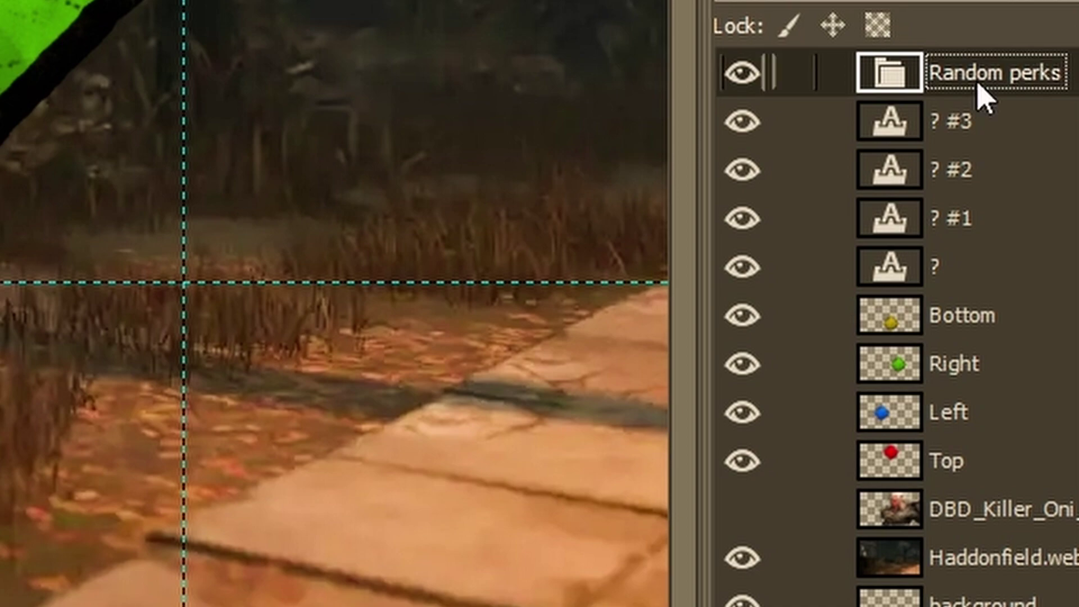
- Place the four question mark text layers inside the Random perks group
{"action": "left_click_drag", "start_coordinate": [901, 128], "coordinate": [905, 87]}
{"action": "left_click_drag", "start_coordinate": [896, 163], "coordinate": [895, 82]}
{"action": "left_click", "coordinate": [894, 222]}
{"action": "left_click_drag", "start_coordinate": [894, 222], "coordinate": [882, 106]}
{"action": "left_click_drag", "start_coordinate": [909, 278], "coordinate": [938, 67]}
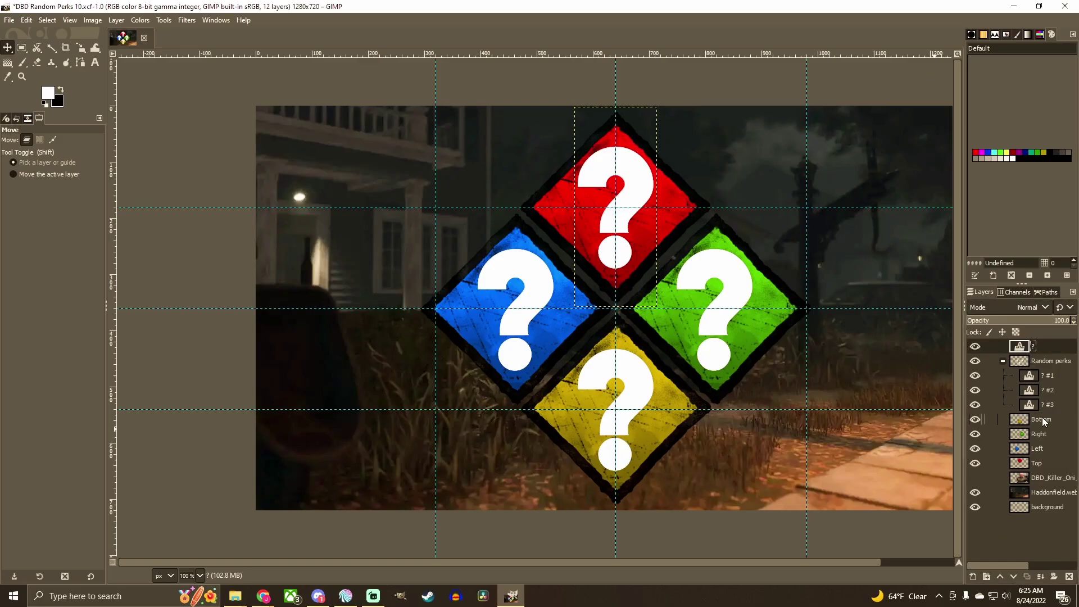
{"action": "left_click_drag", "start_coordinate": [1020, 348], "coordinate": [1024, 373]}
- Move the Bottom, Right, Left and Top diamond layers into the Random perks group
{"action": "left_click", "coordinate": [1022, 424]}
{"action": "left_click_drag", "start_coordinate": [1022, 424], "coordinate": [1022, 360]}
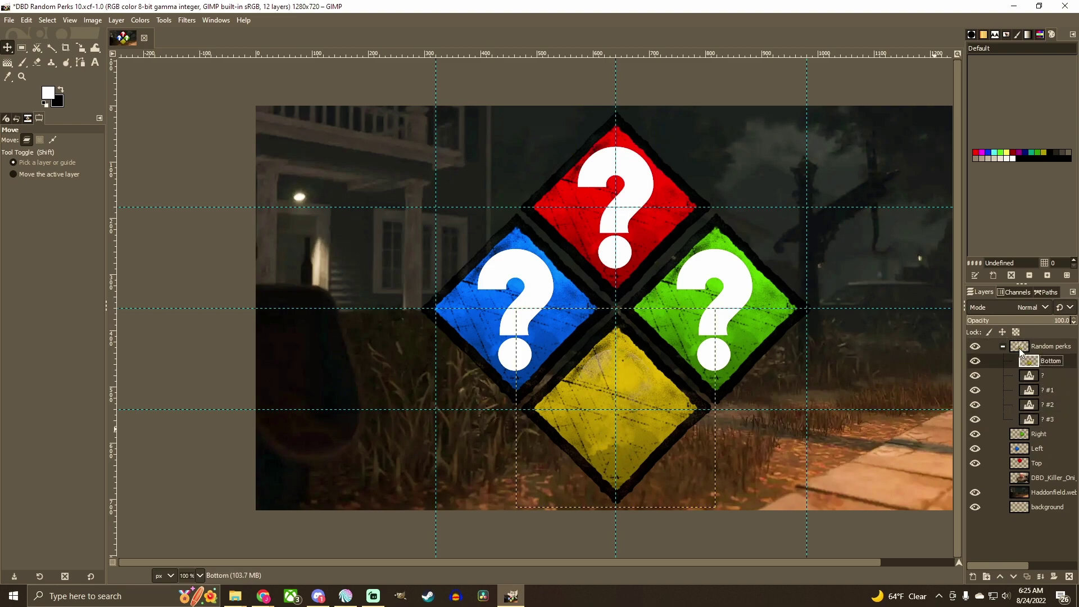
{"action": "left_click_drag", "start_coordinate": [1025, 437], "coordinate": [1022, 359]}
{"action": "left_click_drag", "start_coordinate": [1023, 454], "coordinate": [1022, 358]}
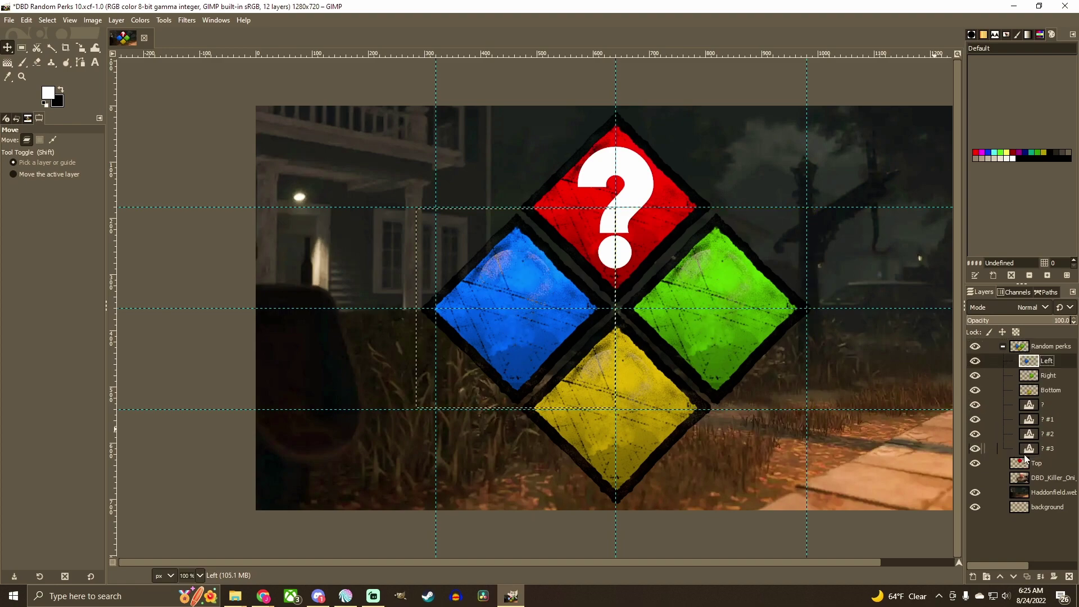
{"action": "left_click_drag", "start_coordinate": [1024, 462], "coordinate": [1031, 368]}
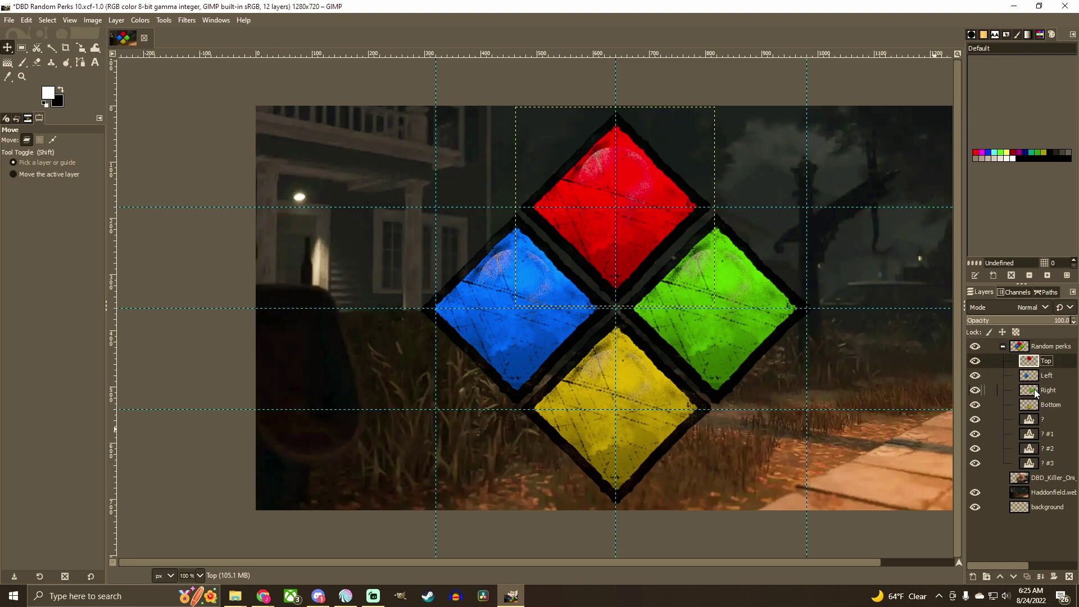
- Reorder the question mark layers above the four diamond layers within the Random perks group and collapse the group
{"action": "left_click", "coordinate": [1033, 421]}
{"action": "left_click_drag", "start_coordinate": [1033, 421], "coordinate": [1032, 379]}
{"action": "left_click_drag", "start_coordinate": [1033, 448], "coordinate": [1038, 392]}
{"action": "left_click_drag", "start_coordinate": [1034, 464], "coordinate": [1033, 402]}
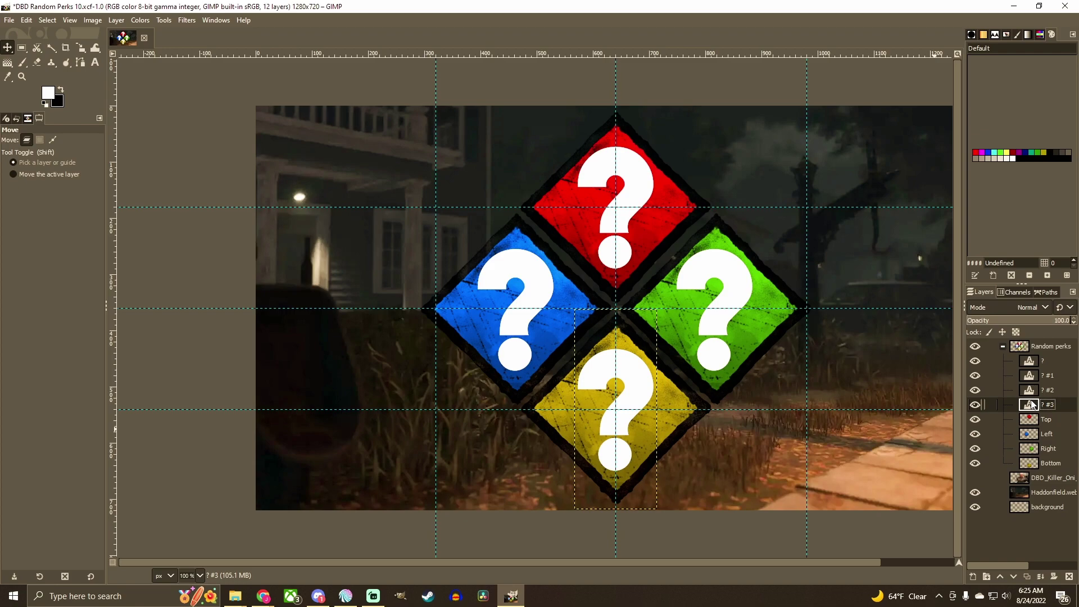
{"action": "left_click", "coordinate": [1004, 348]}
{"action": "left_click", "coordinate": [1004, 348]}
{"action": "left_click", "coordinate": [1004, 348]}
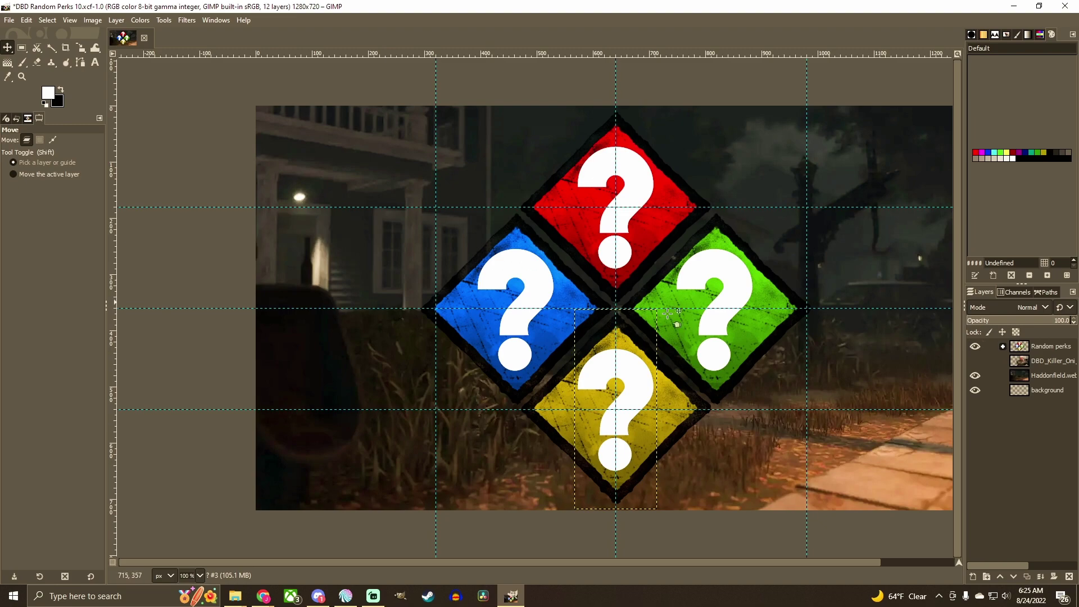
- Link all four question mark layers and all four diamond layers inside the Random perks group
{"action": "left_click", "coordinate": [1004, 347]}
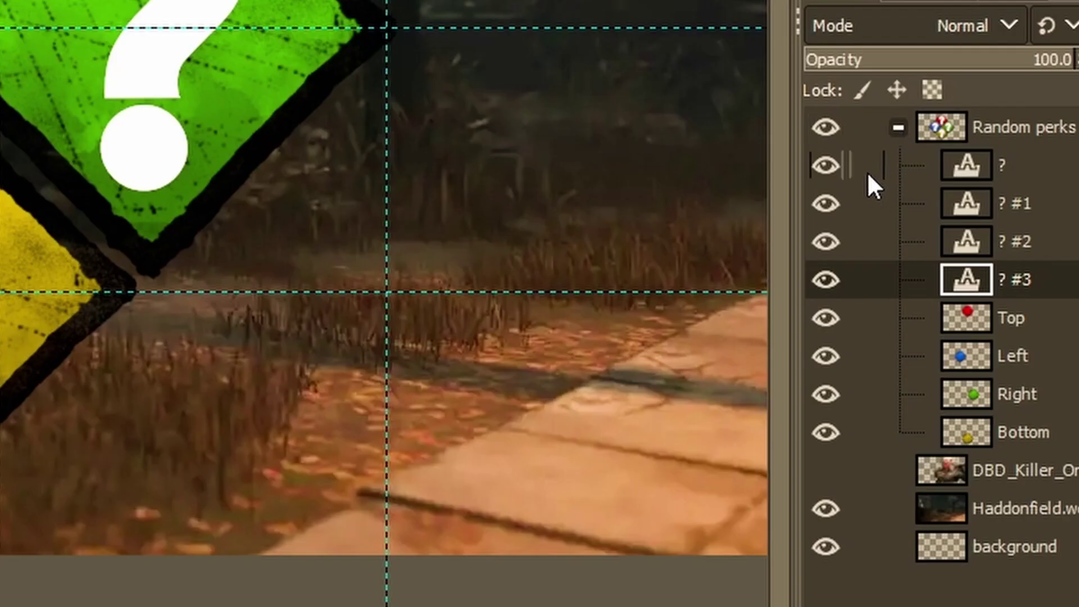
{"action": "left_click", "coordinate": [869, 174]}
{"action": "left_click", "coordinate": [865, 203]}
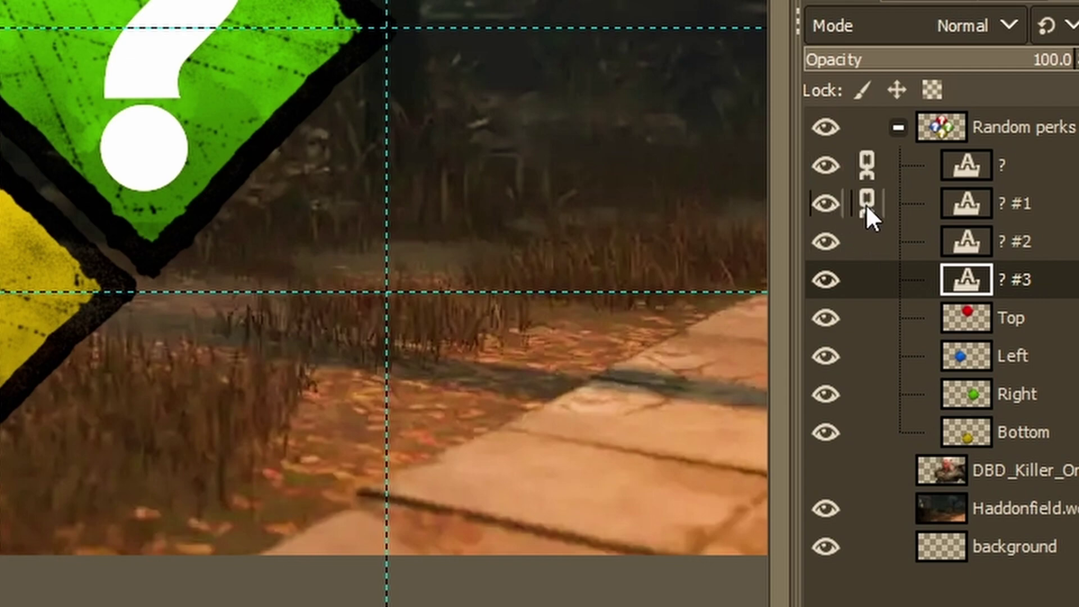
{"action": "left_click", "coordinate": [868, 241]}
{"action": "left_click", "coordinate": [872, 275]}
{"action": "left_click", "coordinate": [866, 318]}
{"action": "left_click", "coordinate": [865, 354]}
{"action": "left_click", "coordinate": [875, 393]}
{"action": "left_click", "coordinate": [867, 433]}
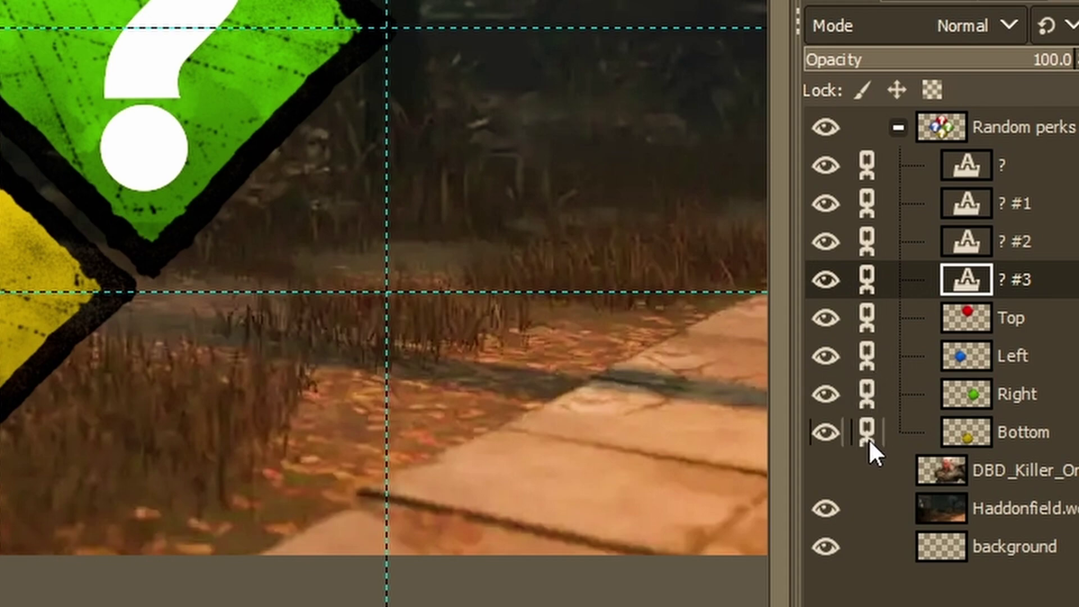
- Move the Random perks group about 133 px left and 30 px up, and rotate it by about 72°
{"action": "left_click", "coordinate": [930, 129]}
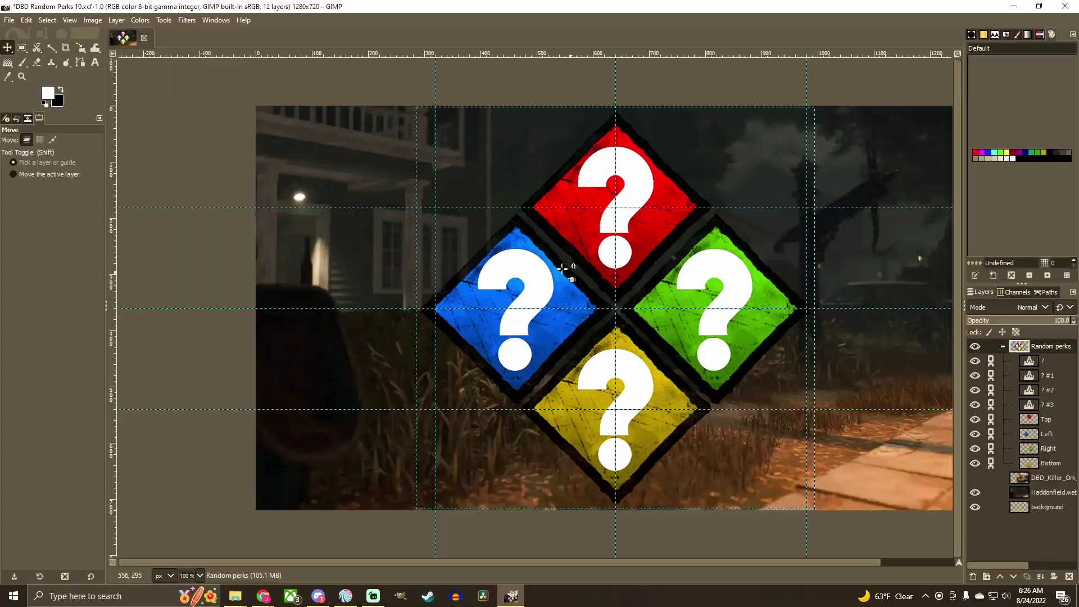
{"action": "left_click_drag", "start_coordinate": [571, 231], "coordinate": [451, 192]}
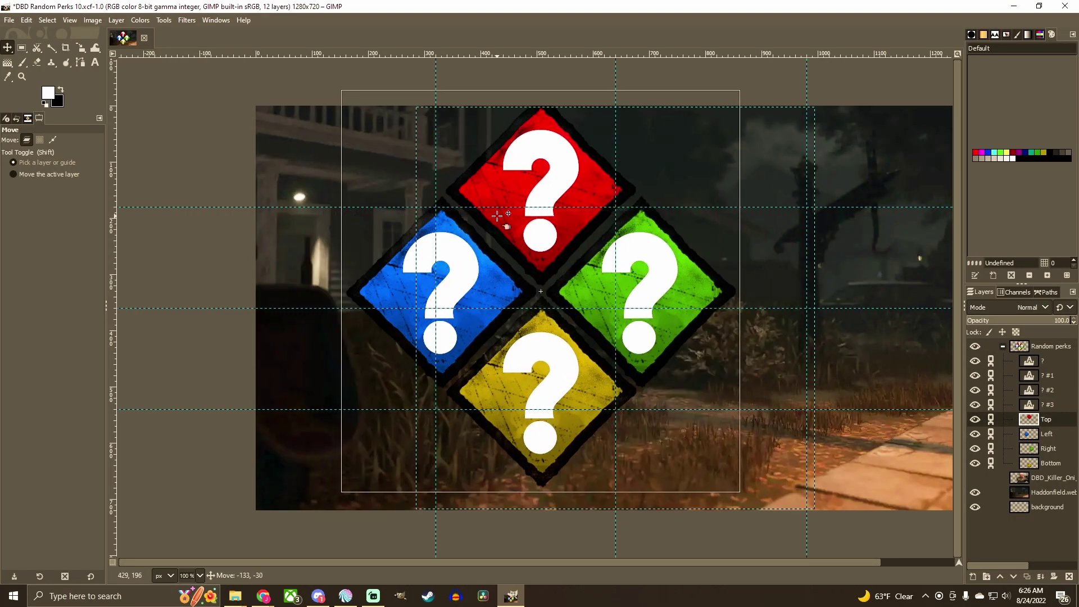
{"action": "left_click", "coordinate": [80, 48]}
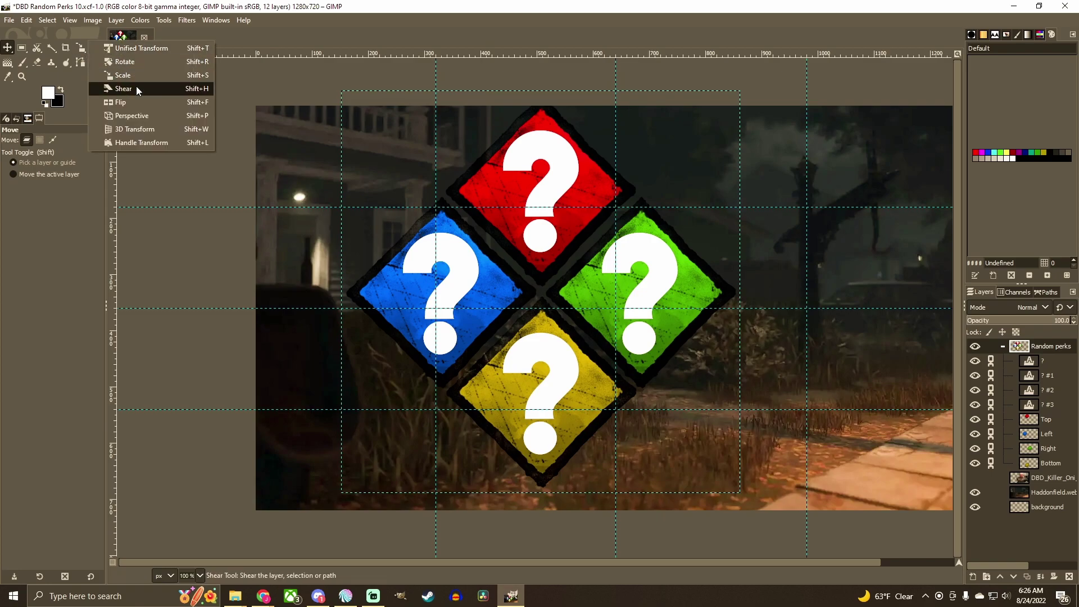
{"action": "left_click", "coordinate": [124, 62]}
{"action": "left_click_drag", "start_coordinate": [557, 152], "coordinate": [665, 273]}
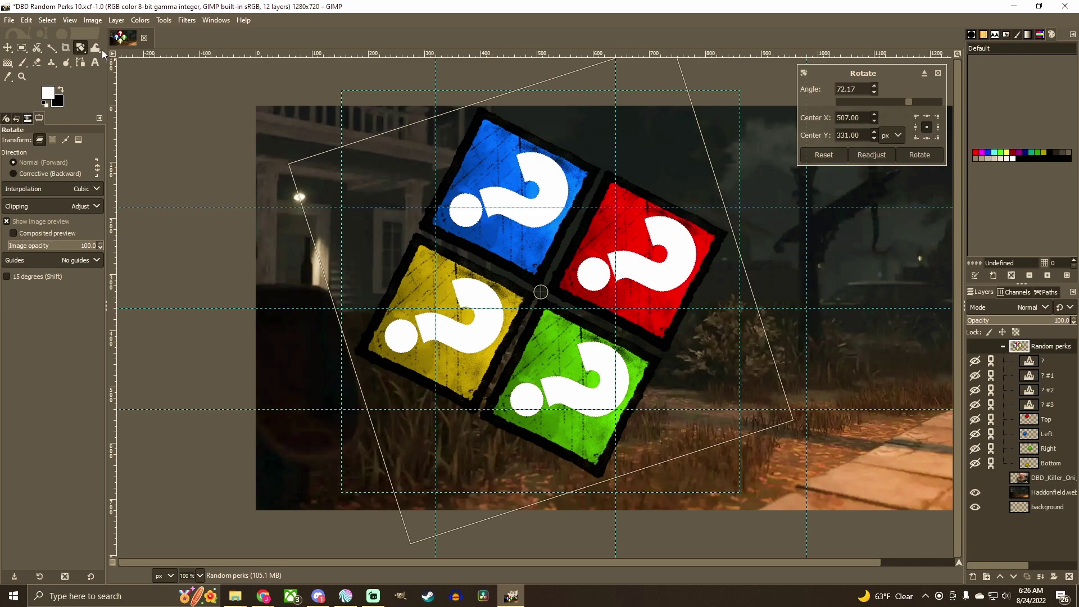
- Scale the rotated Random perks group down to about 242 × 241 px in the lower part of the image
{"action": "left_click", "coordinate": [81, 50]}
{"action": "left_click", "coordinate": [125, 75]}
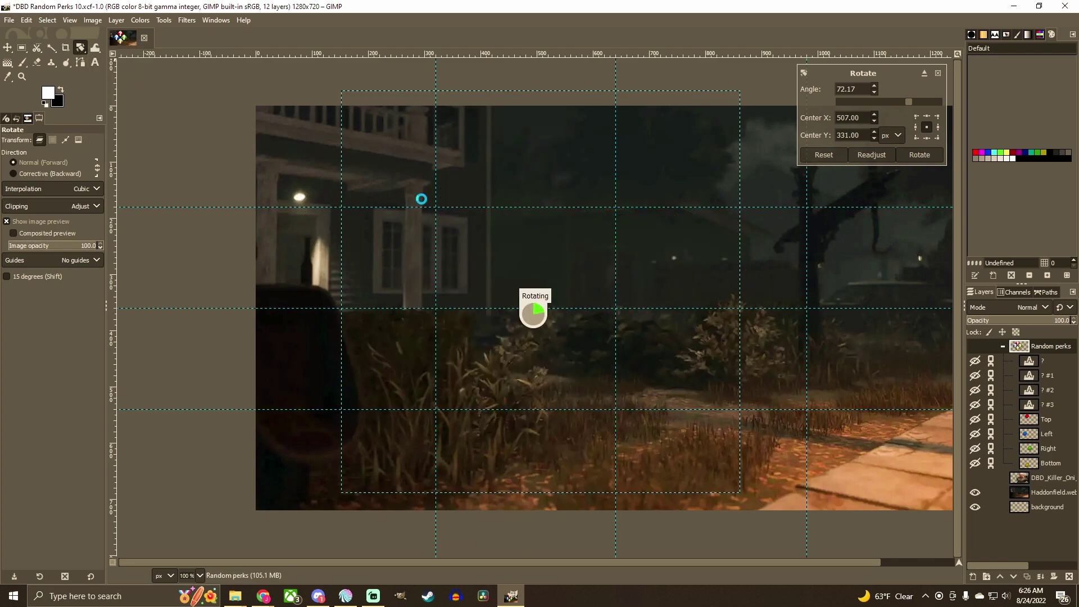
{"action": "left_click_drag", "start_coordinate": [459, 173], "coordinate": [795, 441]}
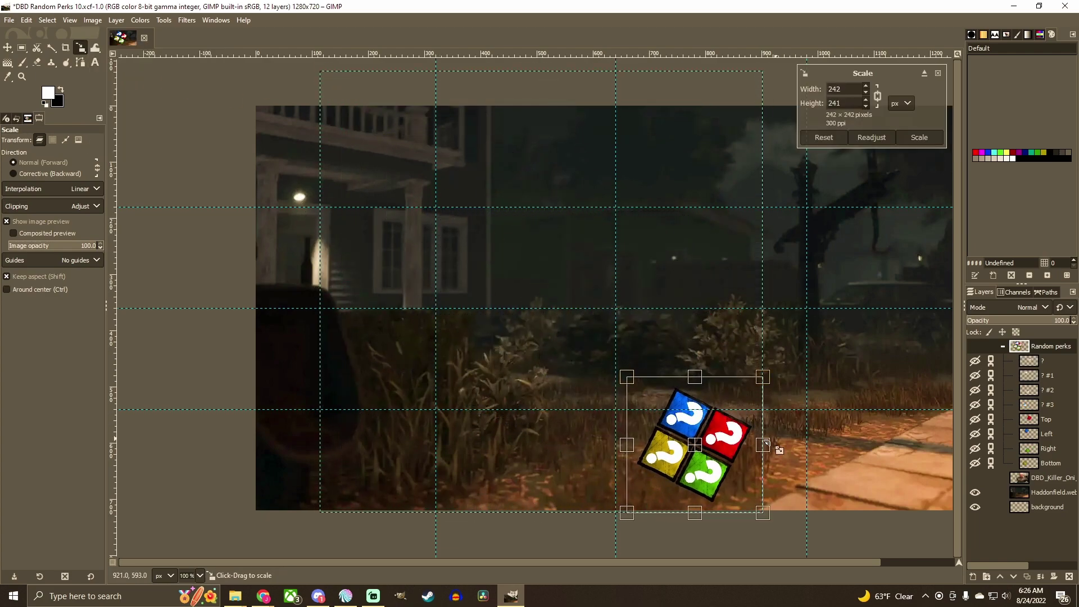
{"action": "left_click", "coordinate": [919, 137]}
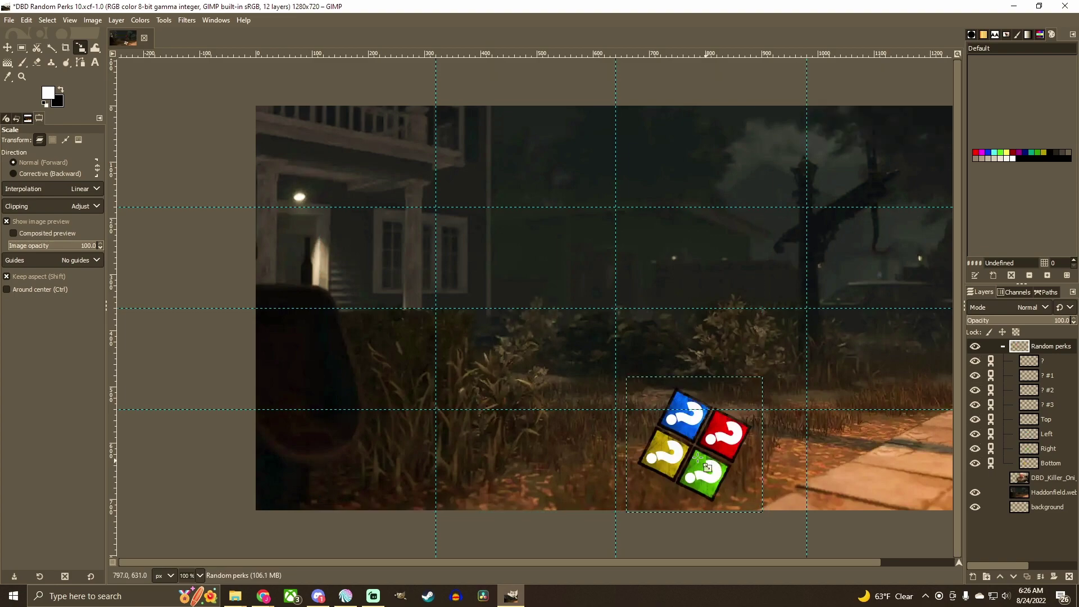
- Move the shrunken perk group up towards the image centre, and undo the trial move and transformations
{"action": "left_click", "coordinate": [7, 48]}
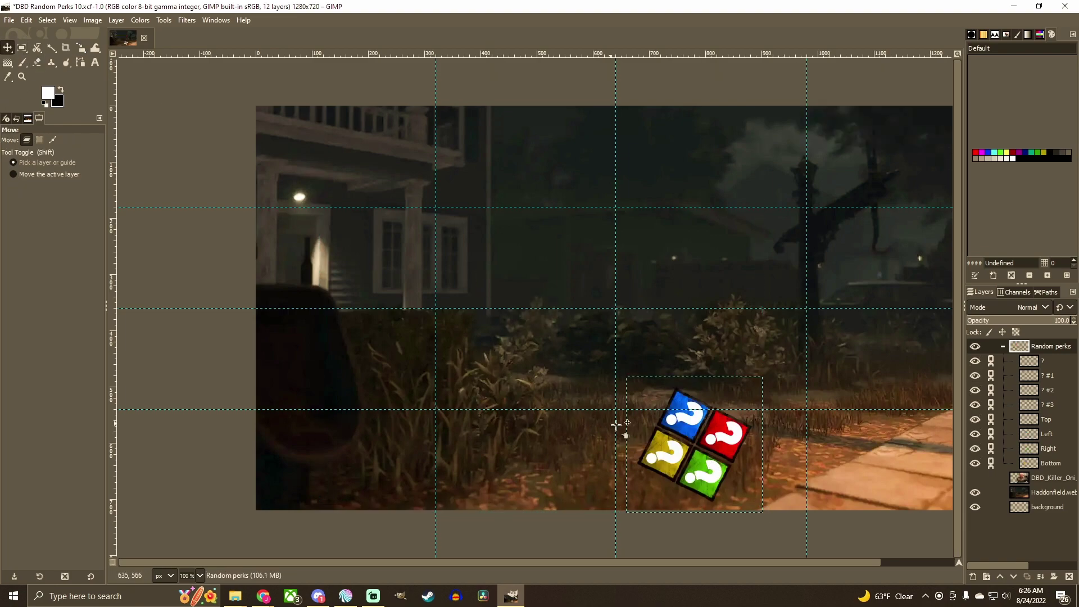
{"action": "left_click", "coordinate": [705, 461]}
{"action": "left_click_drag", "start_coordinate": [705, 461], "coordinate": [587, 279]}
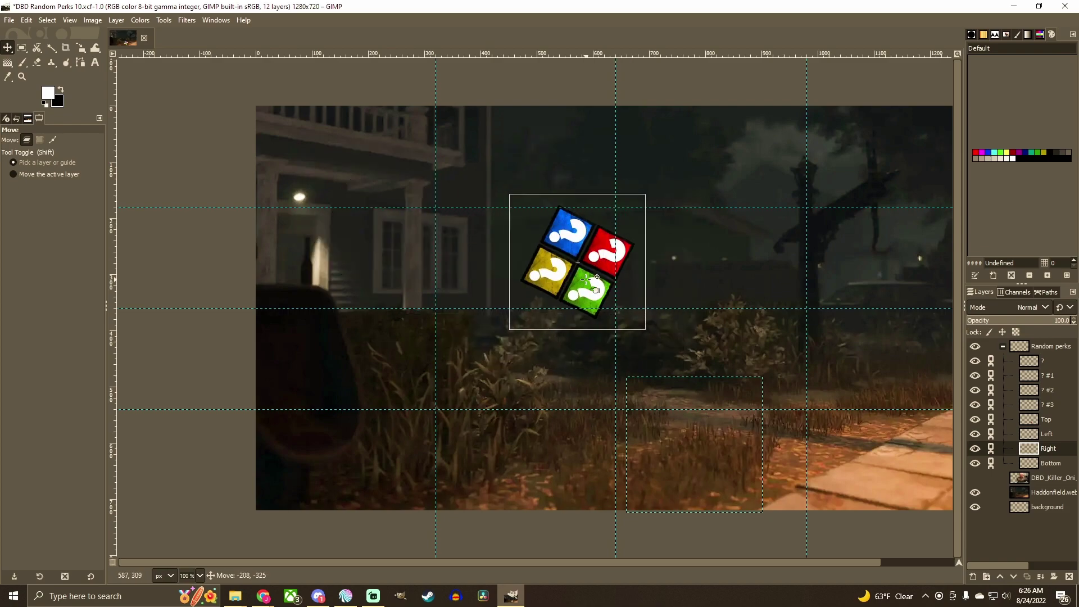
{"action": "key", "text": "ctrl+z"}
{"action": "key", "text": "ctrl+z"}
{"action": "key", "text": "ctrl+z"}
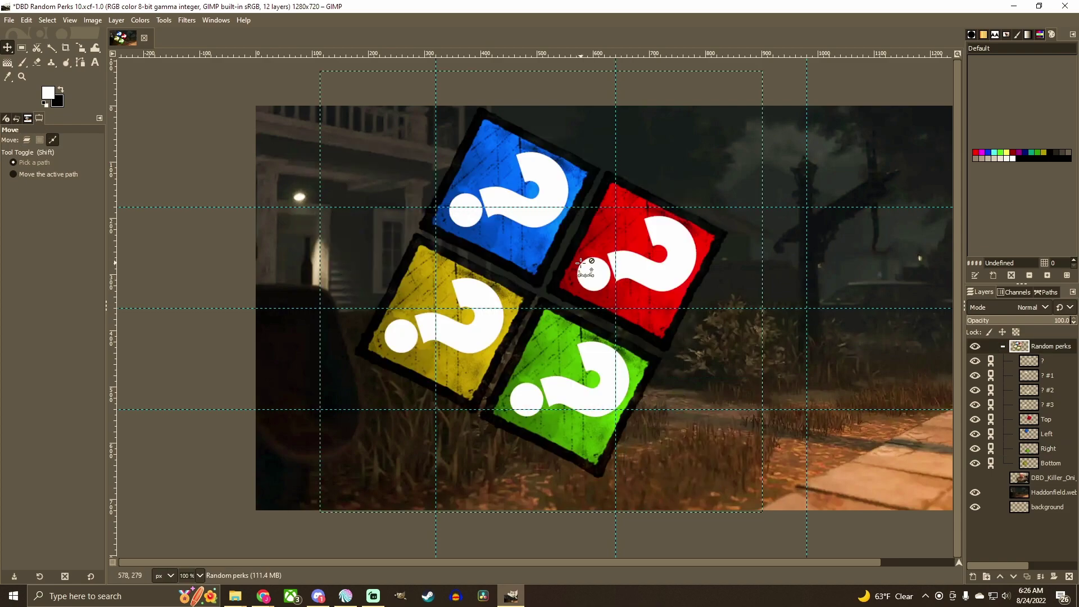
- Move the upright Random perks group partly past the image's left edge, collapse the group and save the file
{"action": "left_click_drag", "start_coordinate": [503, 189], "coordinate": [259, 161]}
{"action": "left_click", "coordinate": [1010, 348]}
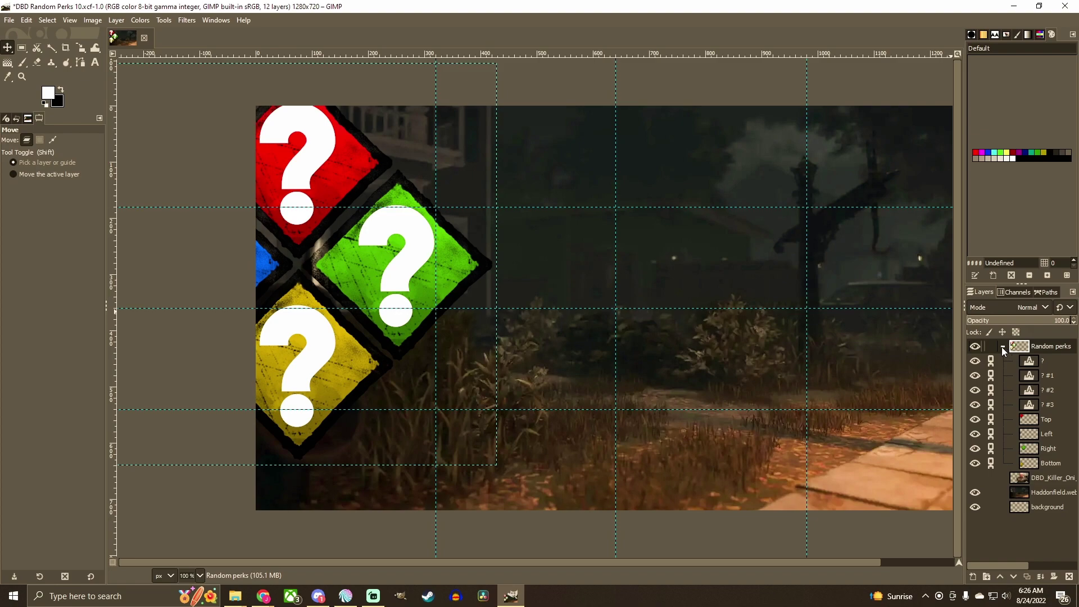
{"action": "left_click", "coordinate": [11, 21]}
{"action": "left_click", "coordinate": [23, 122]}
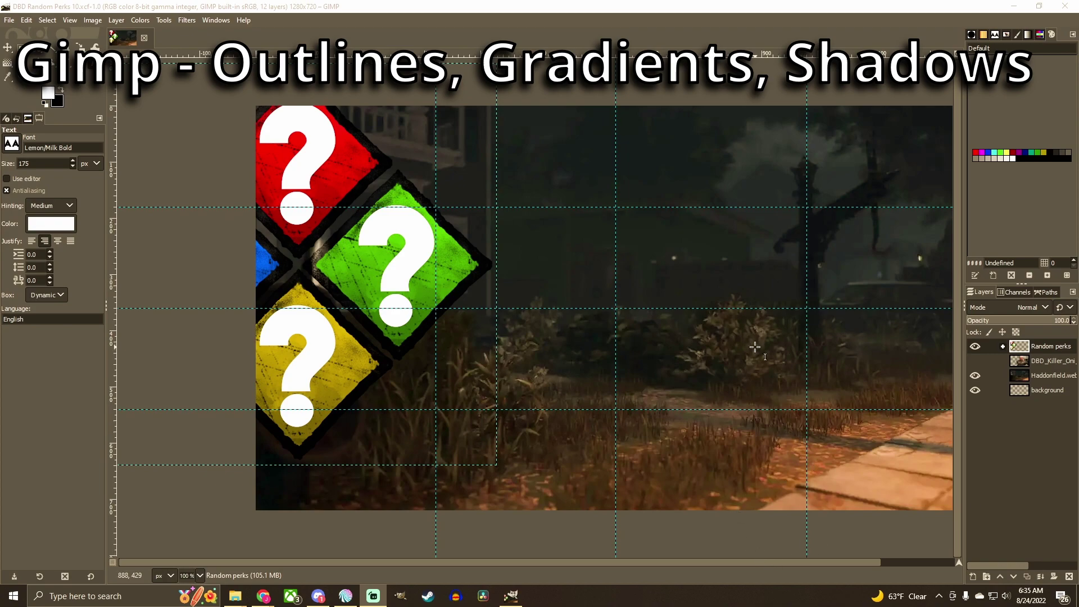
- Place white "#10" text in the image's upper-right corner and move its layer out of and above the Random perks group
{"action": "left_click_drag", "start_coordinate": [755, 348], "coordinate": [599, 351]}
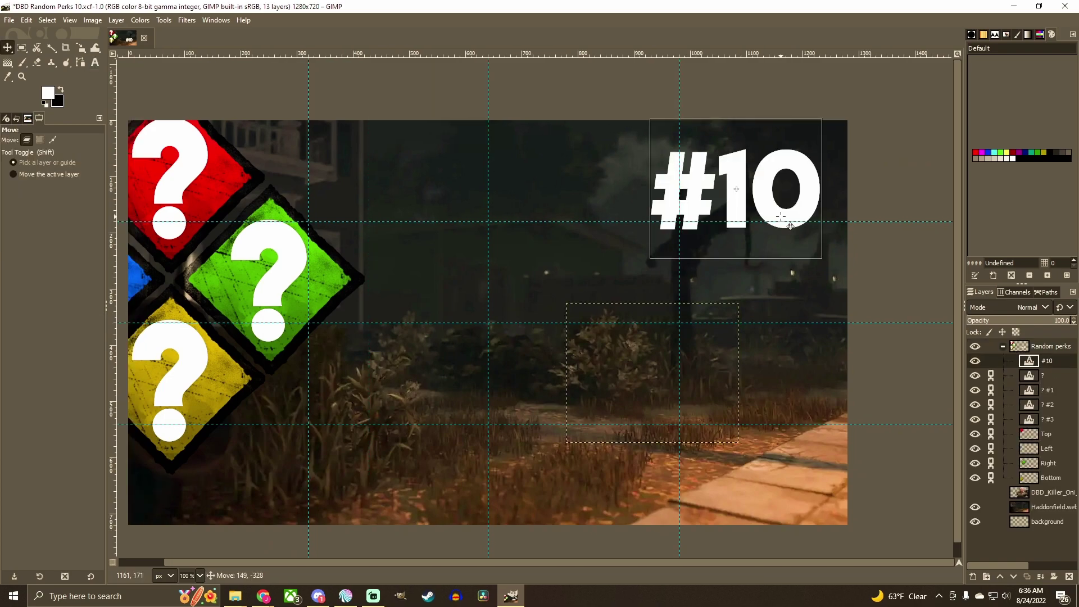
{"action": "mouse_move", "coordinate": [790, 226]}
{"action": "left_mouse_down"}
{"action": "mouse_move", "coordinate": [808, 205]}
{"action": "mouse_move", "coordinate": [798, 208]}
{"action": "mouse_move", "coordinate": [817, 205]}
{"action": "mouse_move", "coordinate": [804, 211]}
{"action": "left_mouse_up"}
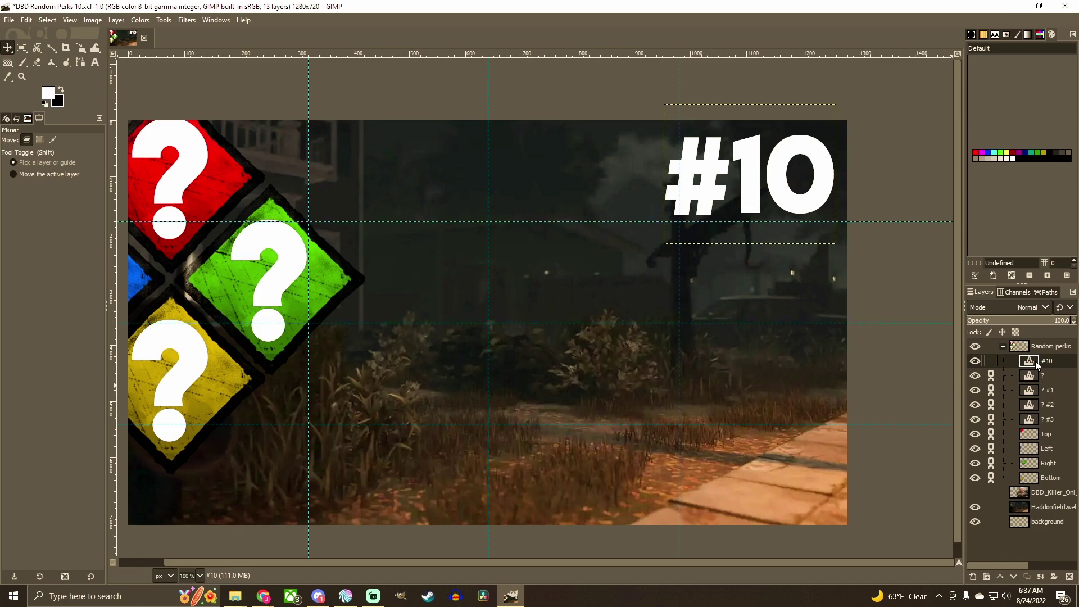
{"action": "left_click_drag", "start_coordinate": [1037, 364], "coordinate": [1037, 349]}
{"action": "left_click", "coordinate": [1003, 362]}
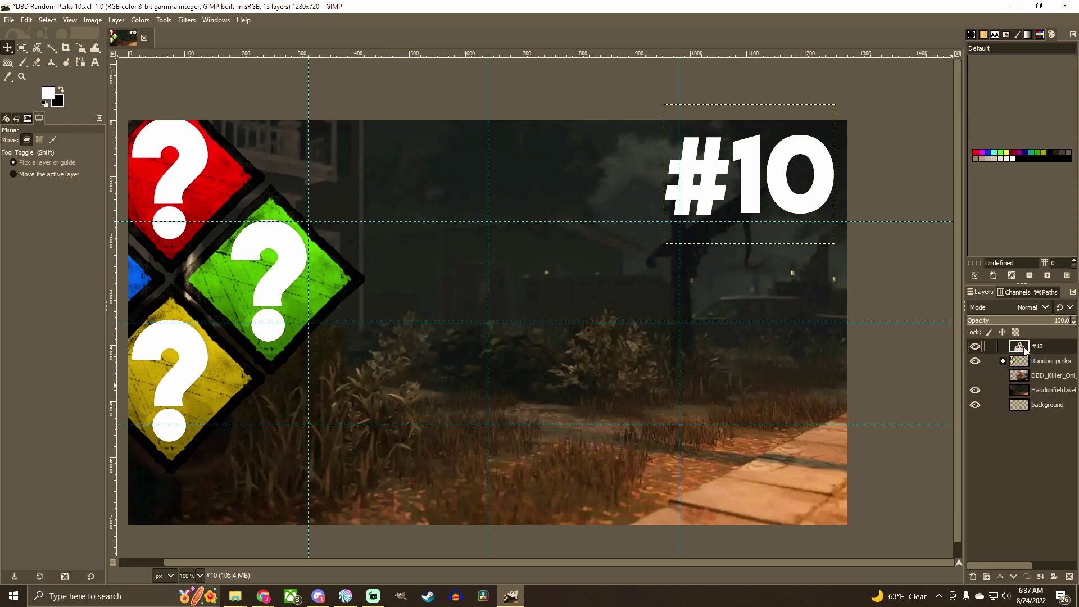
- Create a path from the #10 text layer and rename the path "#10"
{"action": "right_click", "coordinate": [1023, 348]}
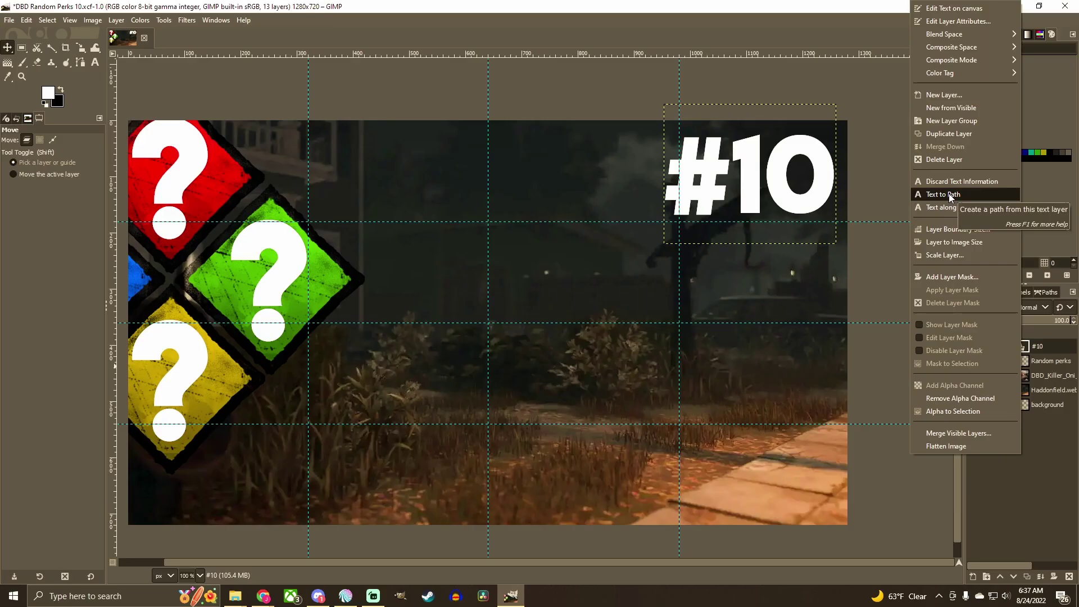
{"action": "left_click", "coordinate": [949, 193]}
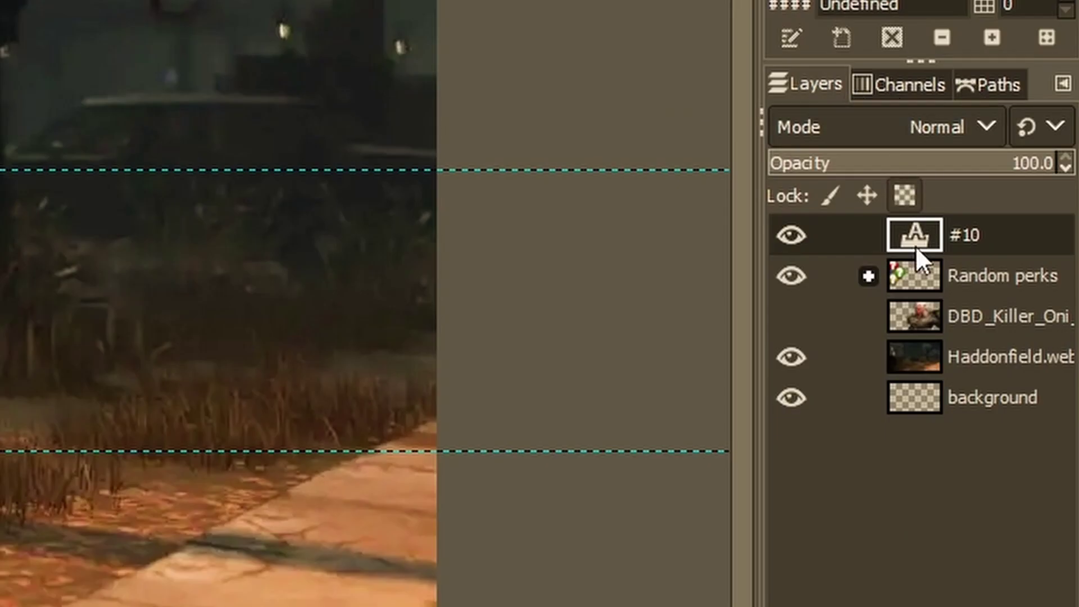
{"action": "left_click", "coordinate": [1004, 82]}
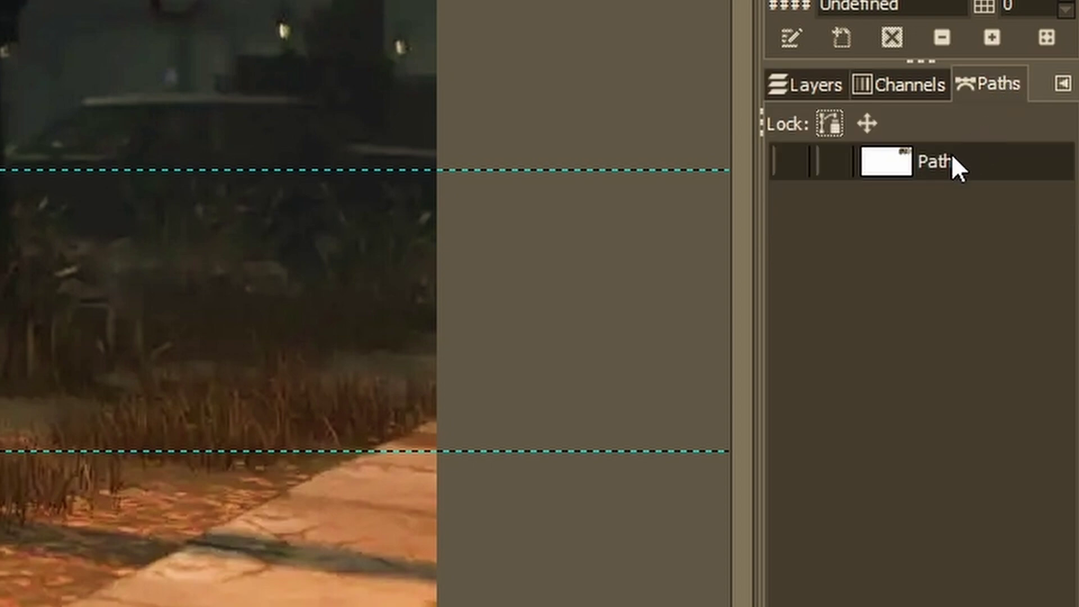
{"action": "left_click", "coordinate": [940, 162]}
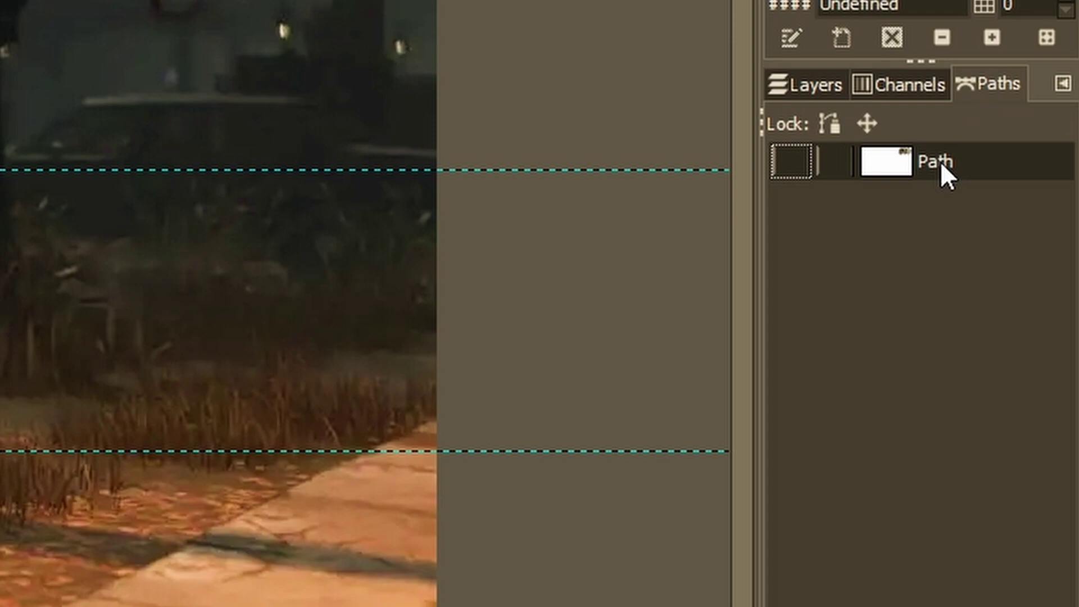
{"action": "double_click", "coordinate": [940, 160]}
{"action": "type", "text": "#10"}
{"action": "key", "text": "Return"}
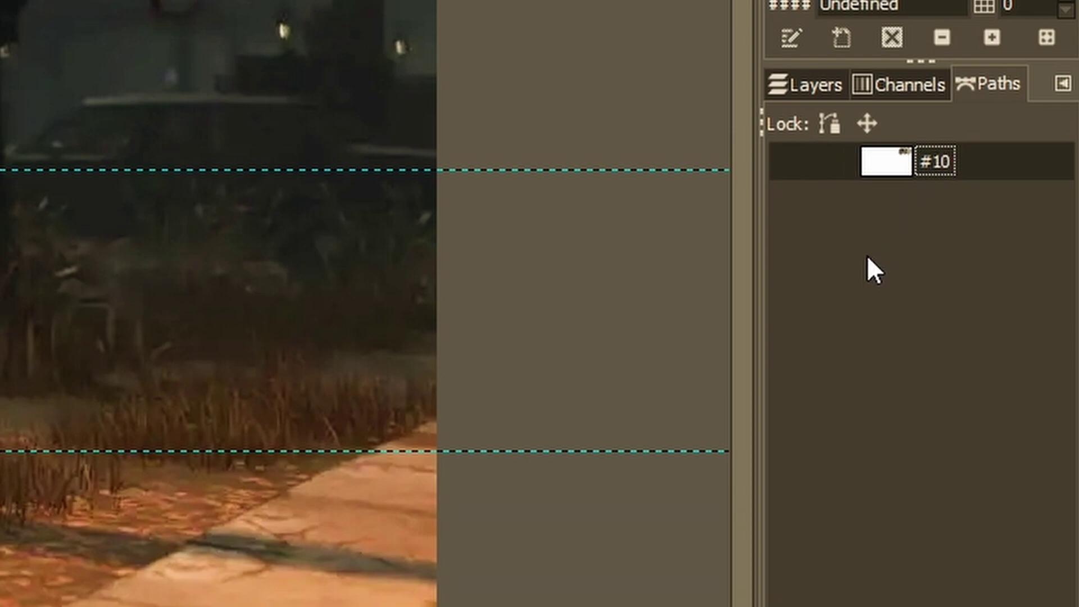
- Create a new transparent 1280 x 720 layer named "# Outline" above the #10 text layer
{"action": "left_click", "coordinate": [811, 82]}
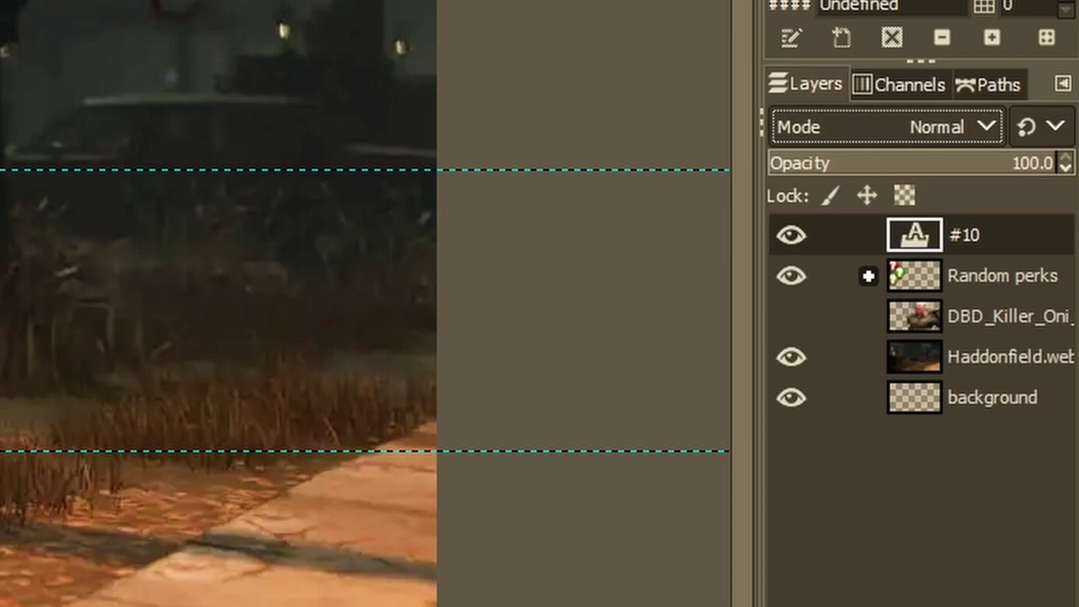
{"action": "key", "text": "shift+ctrl+n"}
{"action": "type", "text": "Outline"}
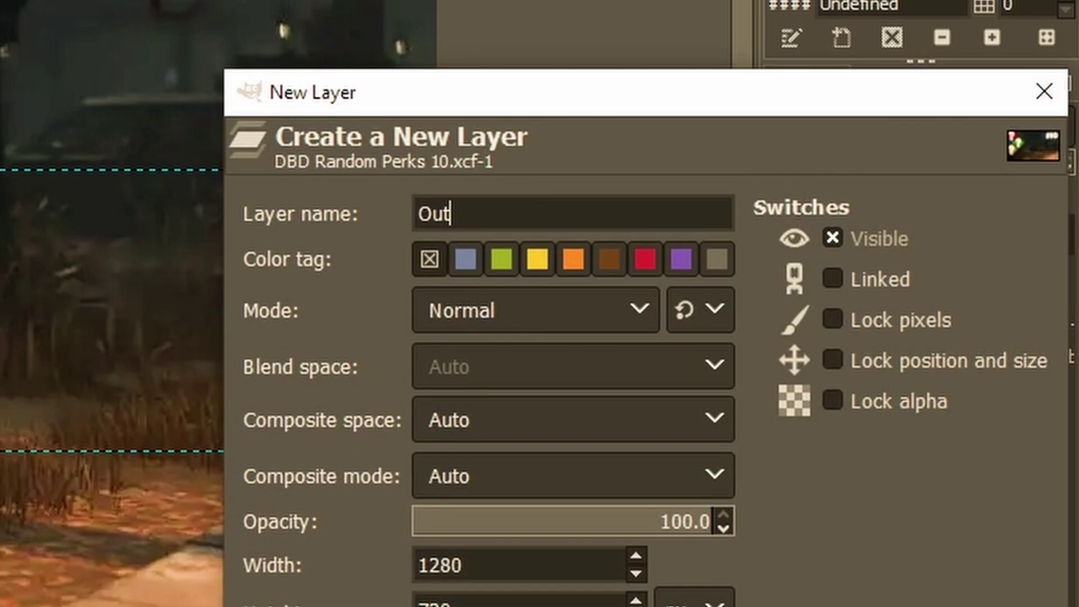
{"action": "key", "text": "Left"}
{"action": "key", "text": "Left"}
{"action": "key", "text": "Left"}
{"action": "key", "text": "Left"}
{"action": "key", "text": "Left"}
{"action": "key", "text": "Left"}
{"action": "key", "text": "Left"}
{"action": "type", "text": "#"}
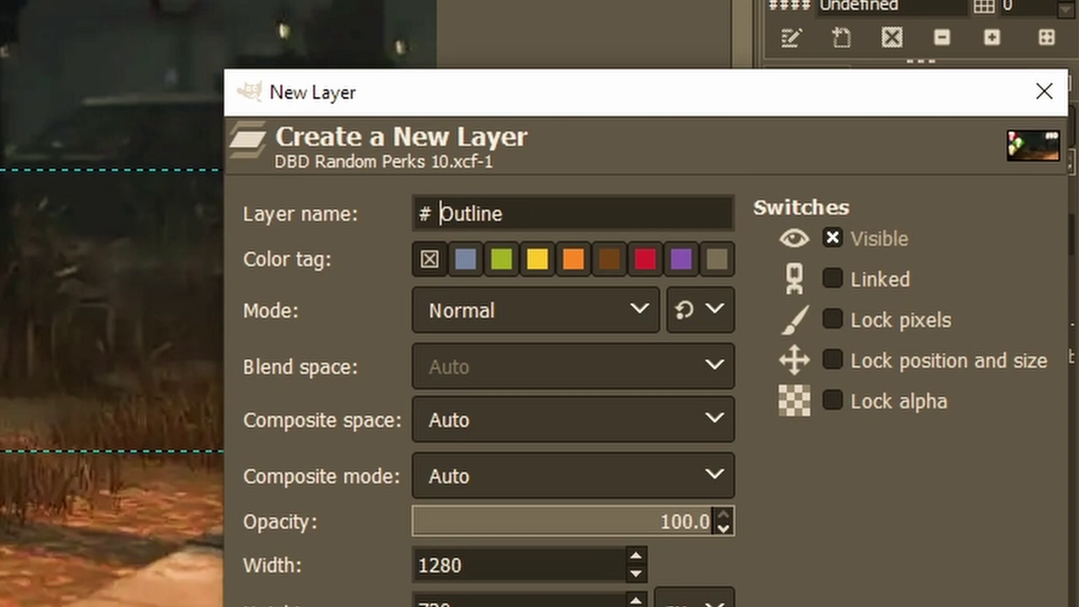
{"action": "key", "text": "Return"}
- Stroke the #10 path on the # Outline layer with a solid black 7 px line
{"action": "left_click", "coordinate": [914, 237]}
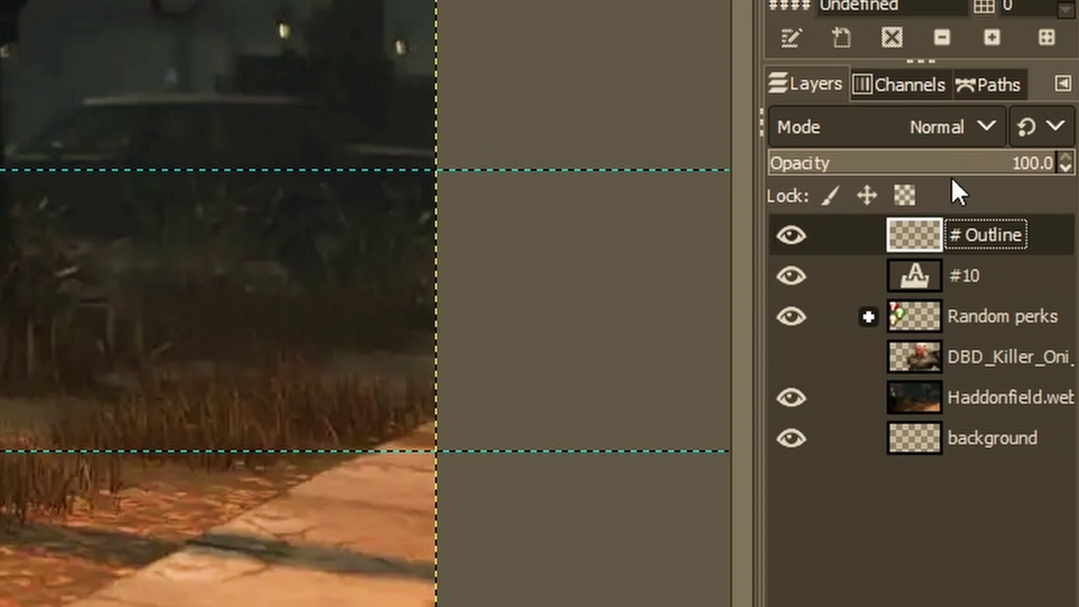
{"action": "left_click", "coordinate": [988, 84]}
{"action": "left_click", "coordinate": [905, 164]}
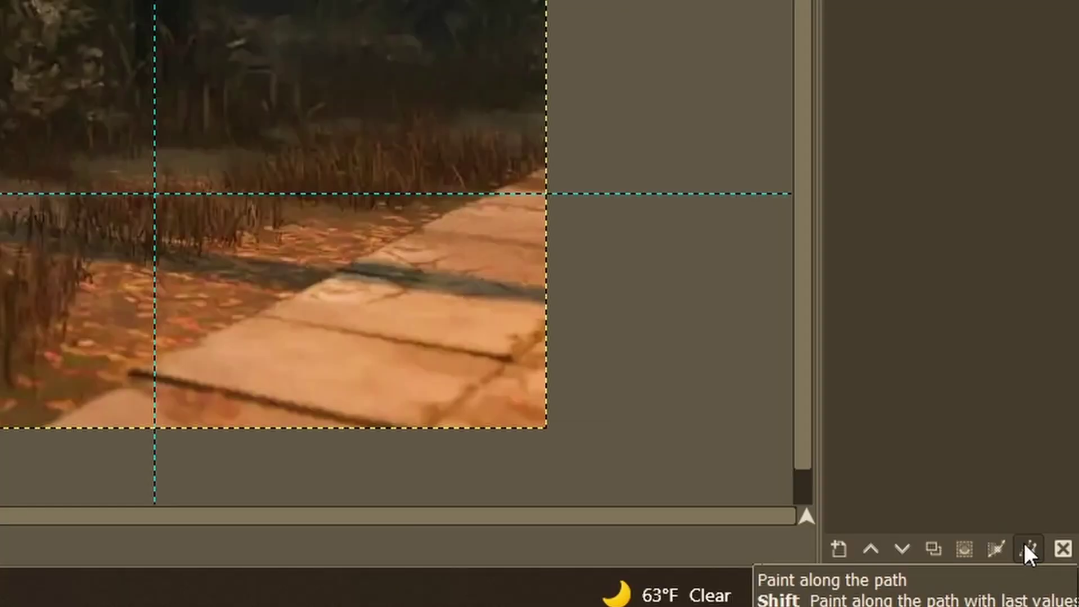
{"action": "left_click", "coordinate": [994, 498]}
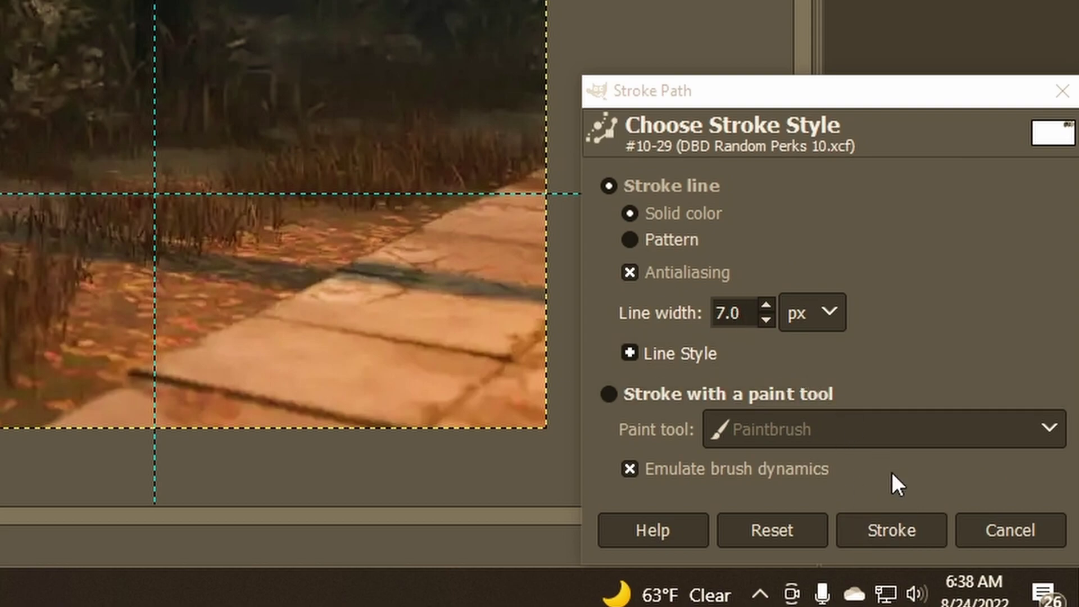
{"action": "left_click", "coordinate": [919, 528]}
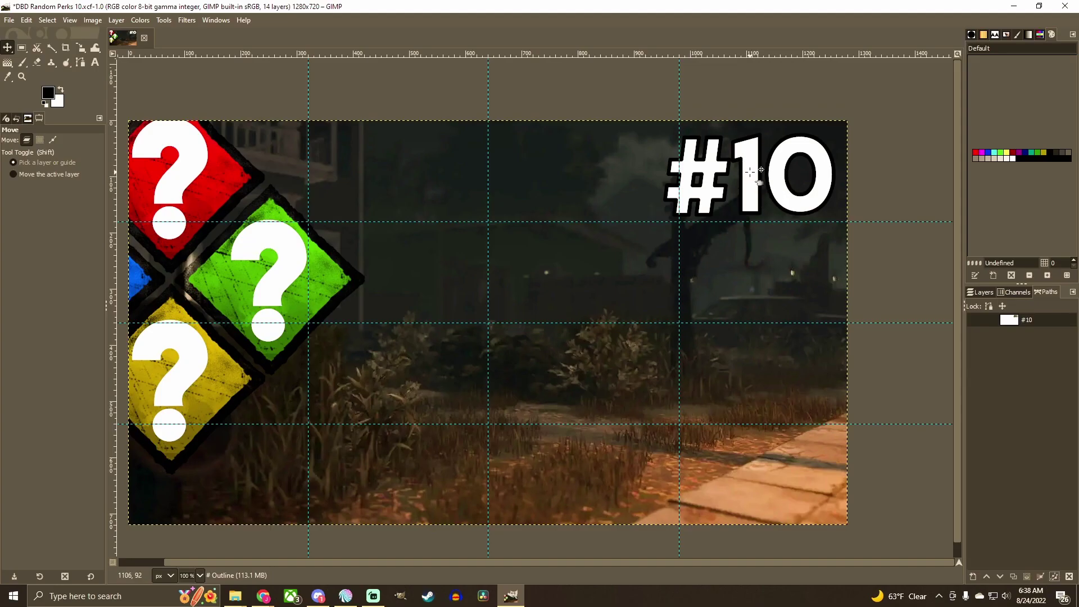
- Create a transparent 1280 x 720 layer named "# Gradient" and place it directly below the #10 text layer
{"action": "left_click", "coordinate": [988, 292]}
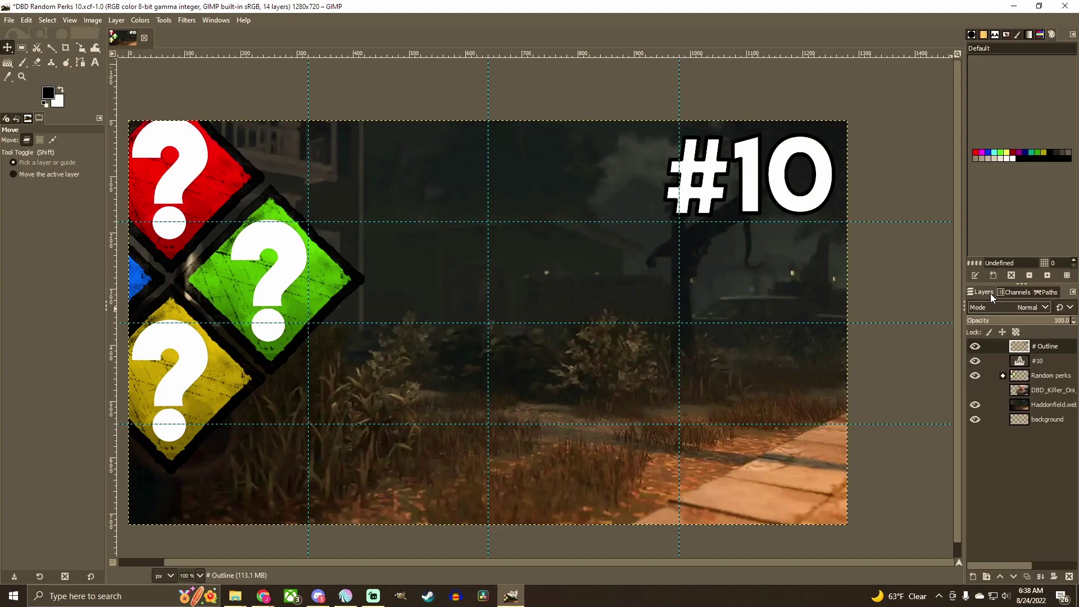
{"action": "left_click", "coordinate": [1020, 347]}
{"action": "mouse_move", "coordinate": [721, 204]}
{"action": "left_mouse_down"}
{"action": "mouse_move", "coordinate": [718, 228]}
{"action": "mouse_move", "coordinate": [627, 296]}
{"action": "mouse_move", "coordinate": [497, 272]}
{"action": "mouse_move", "coordinate": [560, 225]}
{"action": "mouse_move", "coordinate": [724, 219]}
{"action": "left_mouse_up"}
{"action": "left_click", "coordinate": [975, 577]}
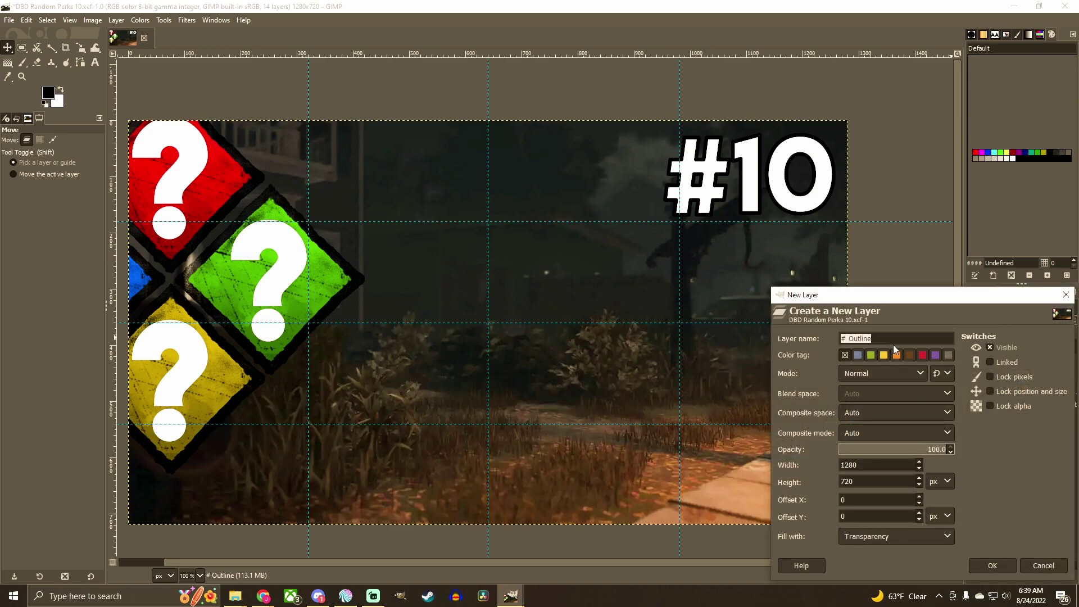
{"action": "type", "text": "Gradien"}
{"action": "type", "text": "t"}
{"action": "key", "text": "Home"}
{"action": "type", "text": "#"}
{"action": "left_click", "coordinate": [993, 567]}
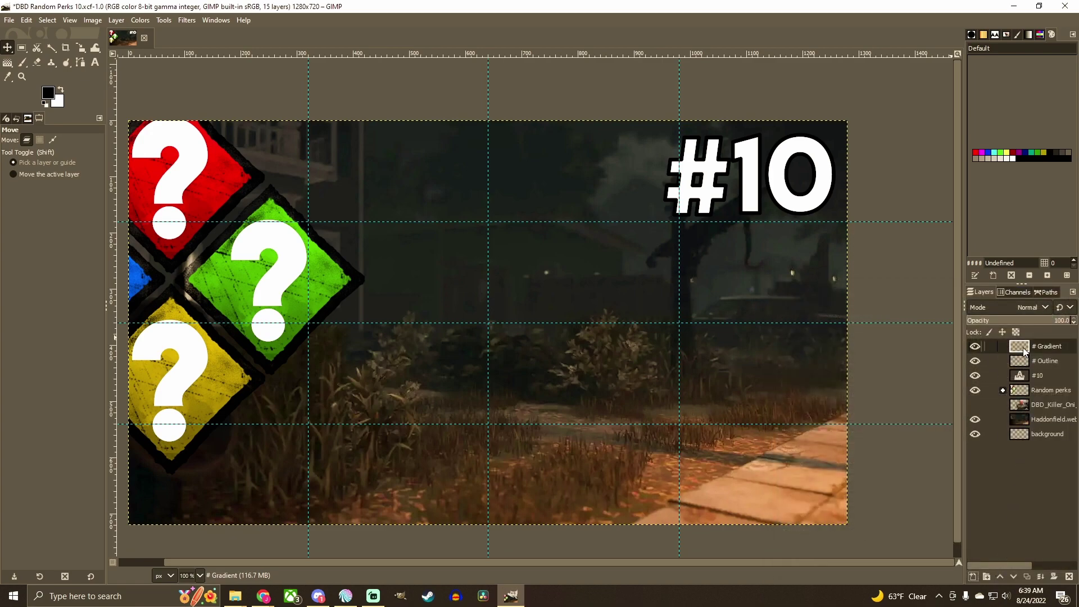
{"action": "left_click_drag", "start_coordinate": [1024, 351], "coordinate": [1026, 380]}
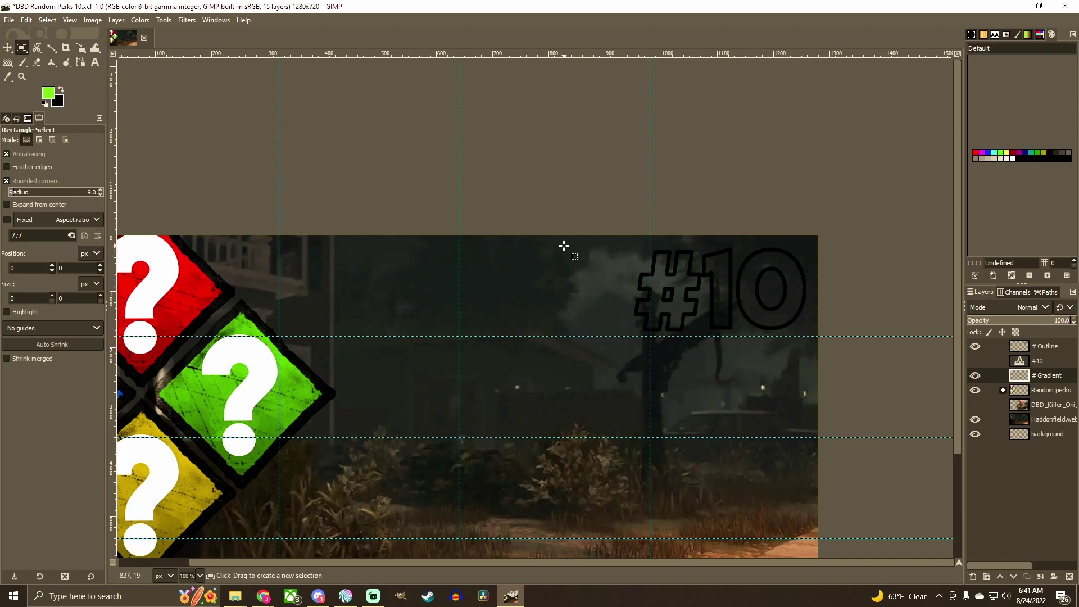
- Reset the colours to black and white and make a square-cornered rectangular selection about 517 x 218 px around the #10 outline
{"action": "left_click", "coordinate": [44, 104]}
{"action": "left_click_drag", "start_coordinate": [525, 240], "coordinate": [816, 362]}
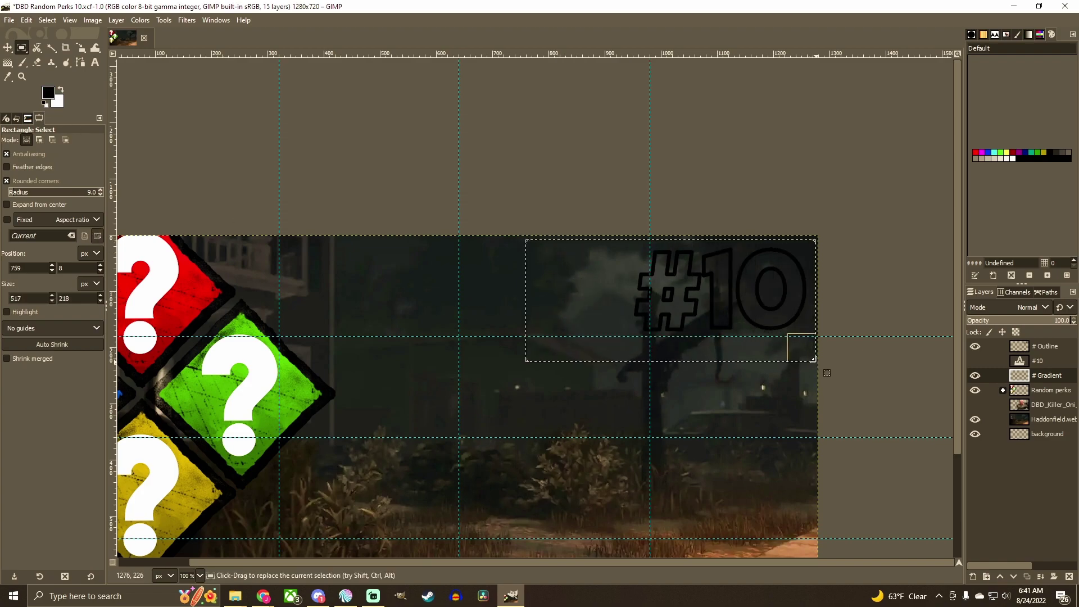
{"action": "left_click", "coordinate": [8, 181]}
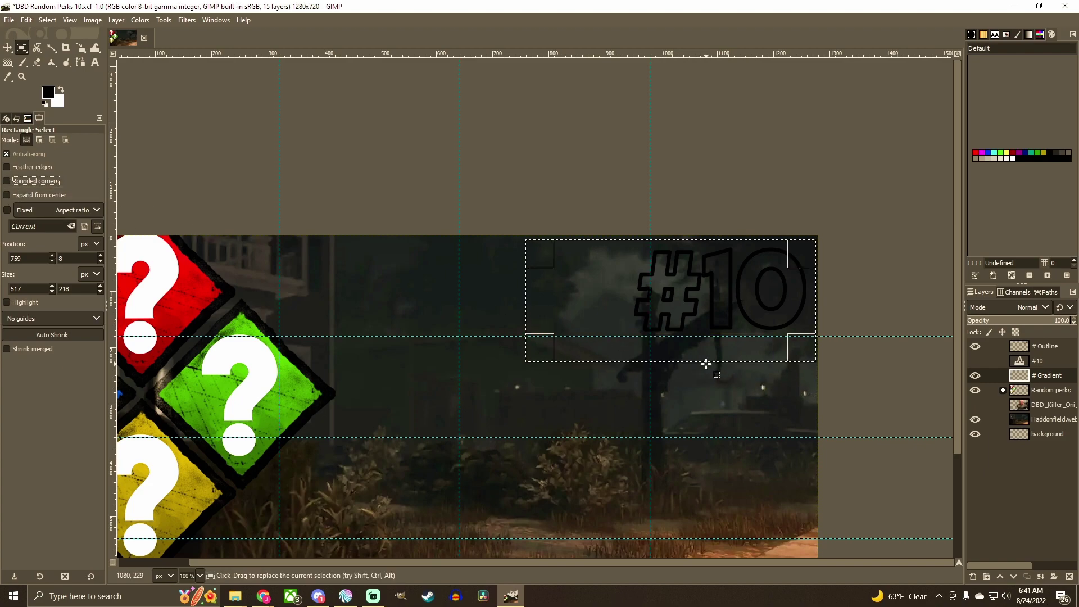
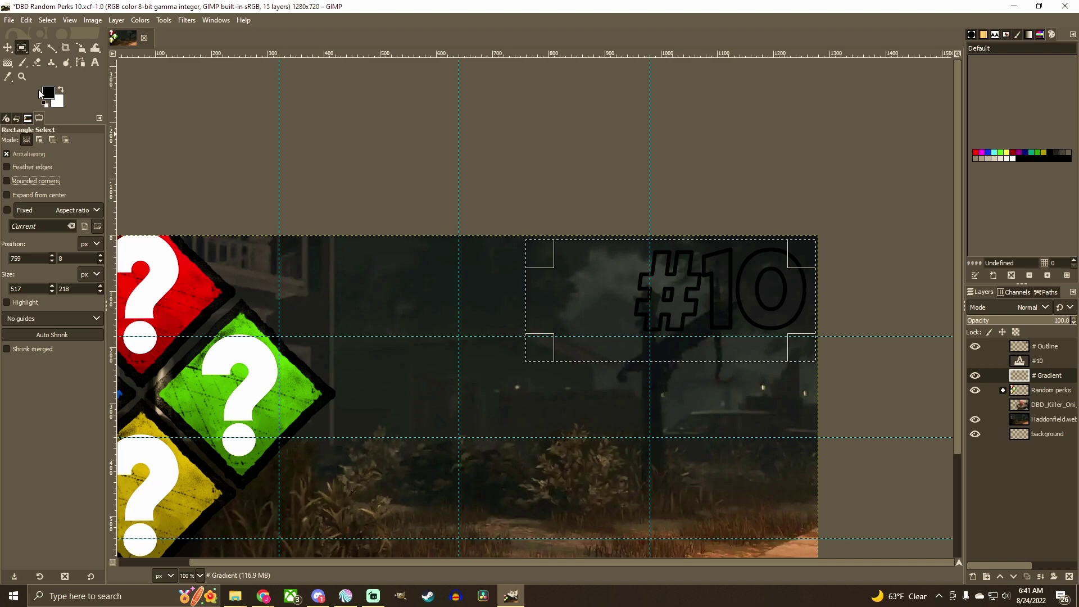
- Fill the selection on # Gradient with a vertical linear gradient from black below to white above, aligned to the guide at X 980
{"action": "right_click", "coordinate": [6, 66]}
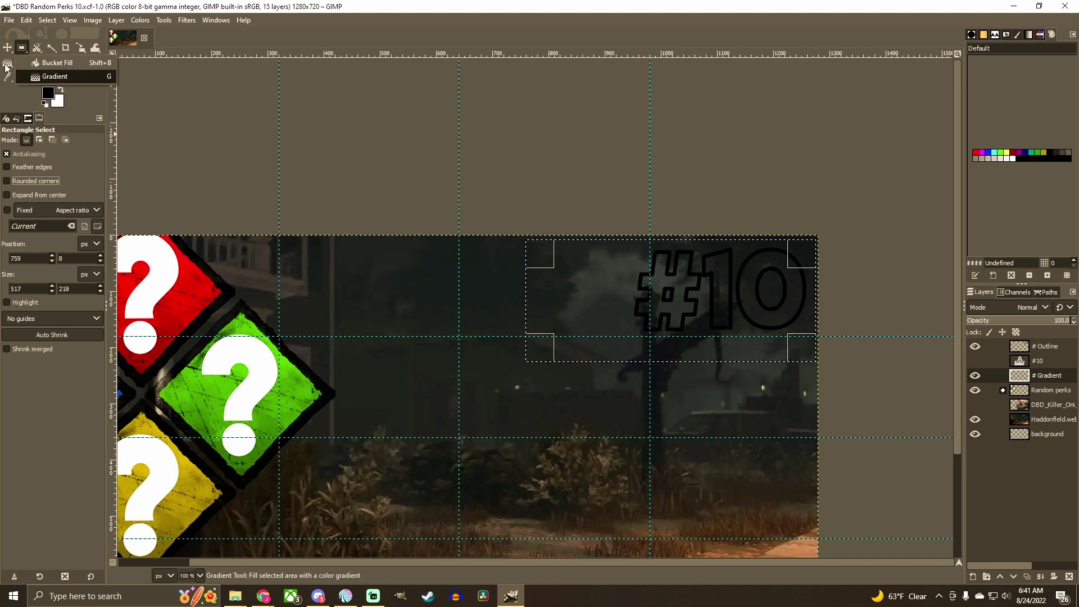
{"action": "left_click", "coordinate": [52, 75]}
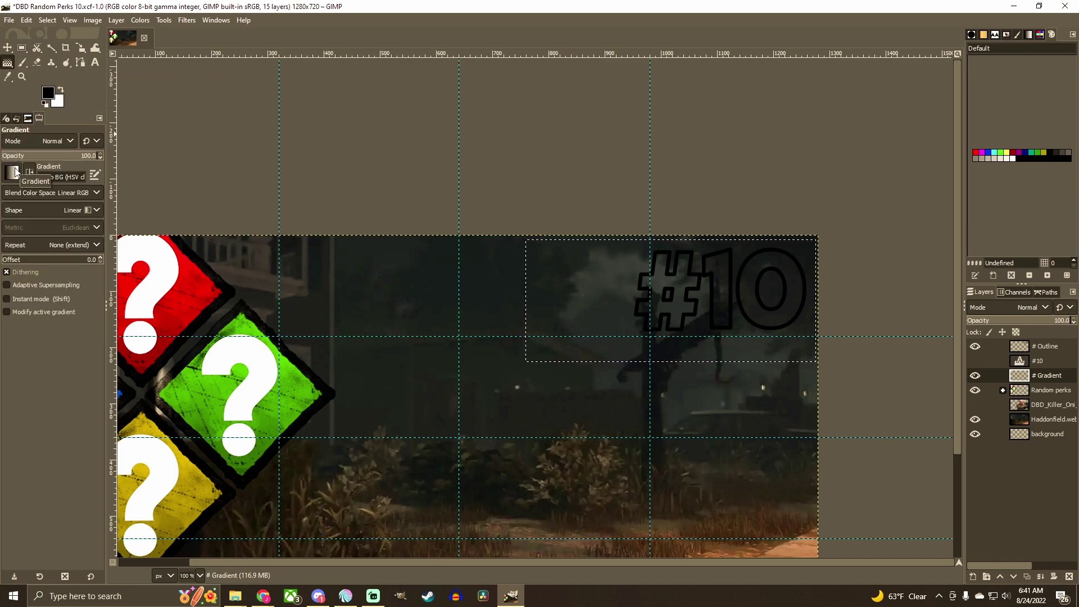
{"action": "left_click", "coordinate": [671, 398]}
{"action": "left_click_drag", "start_coordinate": [671, 397], "coordinate": [671, 214]}
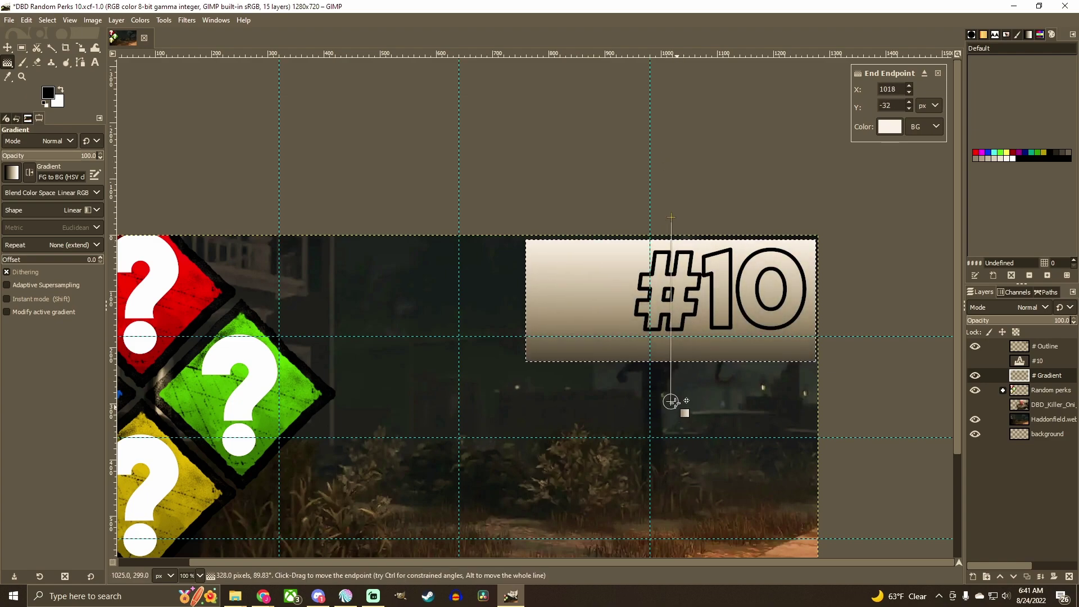
{"action": "left_click_drag", "start_coordinate": [671, 402], "coordinate": [652, 383]}
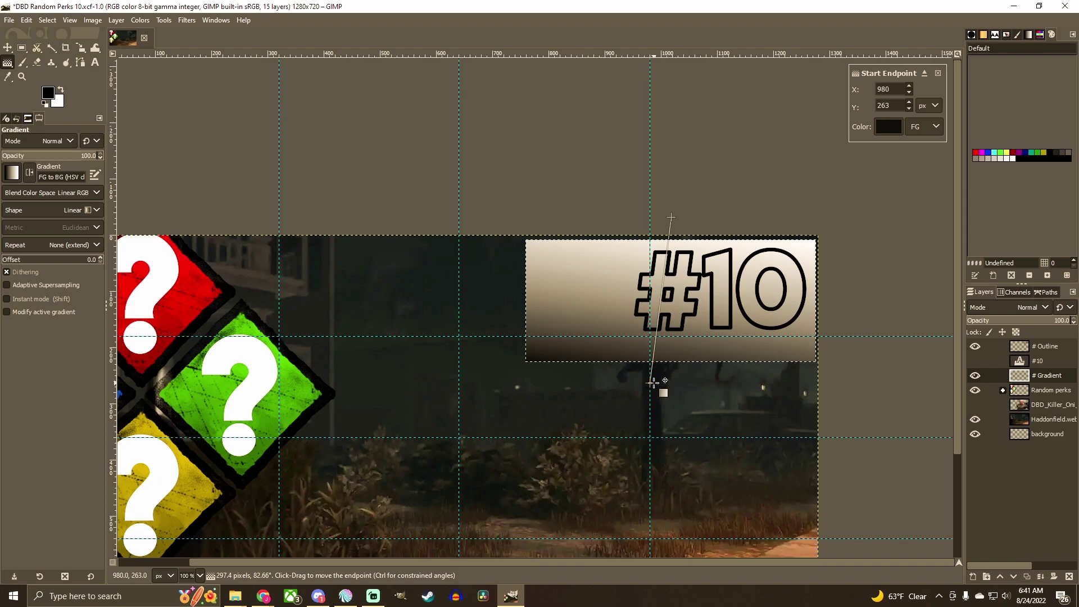
{"action": "left_click_drag", "start_coordinate": [671, 217], "coordinate": [650, 218]}
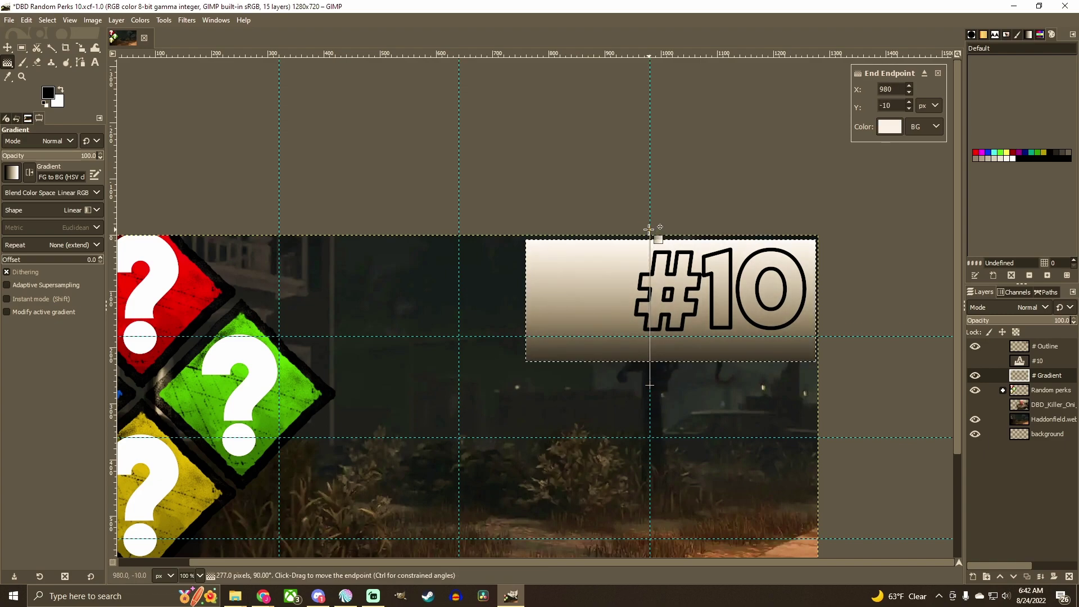
- Try the Radial shape on the gradient and return it to Linear
{"action": "left_click", "coordinate": [75, 209]}
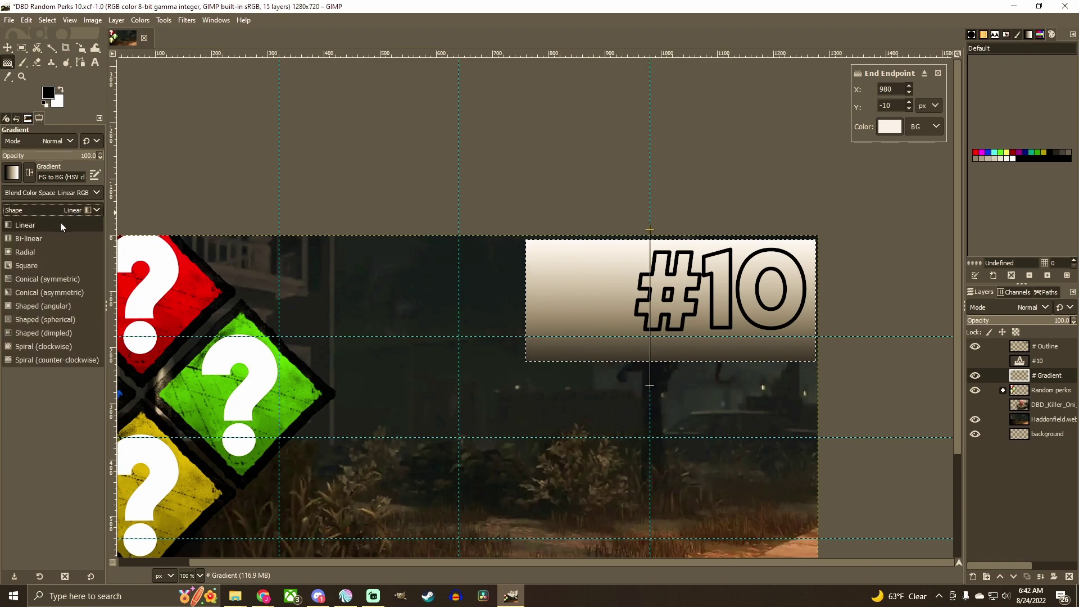
{"action": "left_click", "coordinate": [42, 254]}
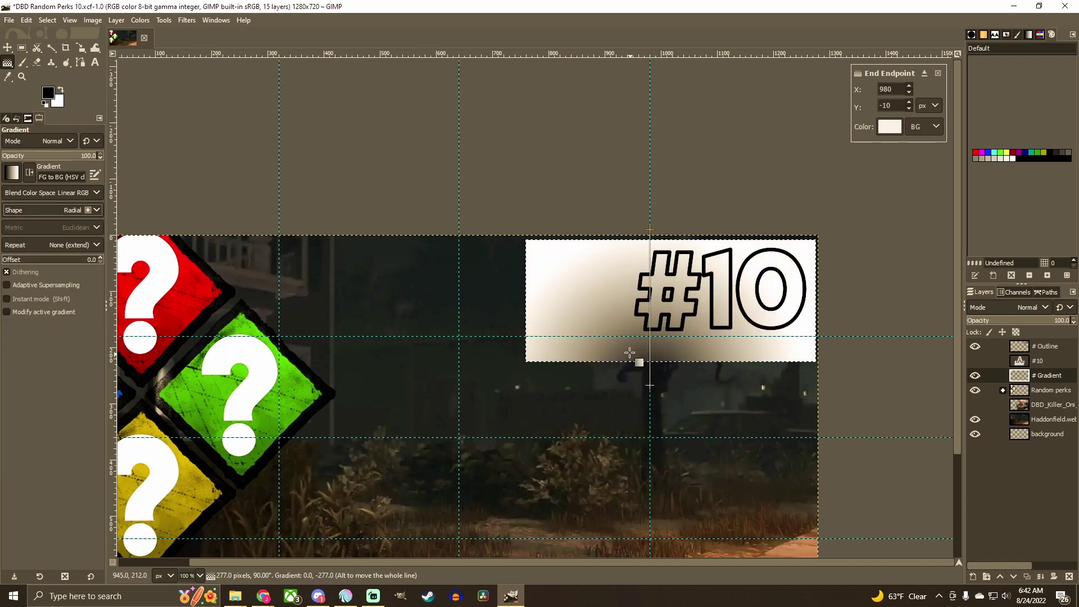
{"action": "left_click", "coordinate": [76, 209]}
{"action": "left_click", "coordinate": [59, 228]}
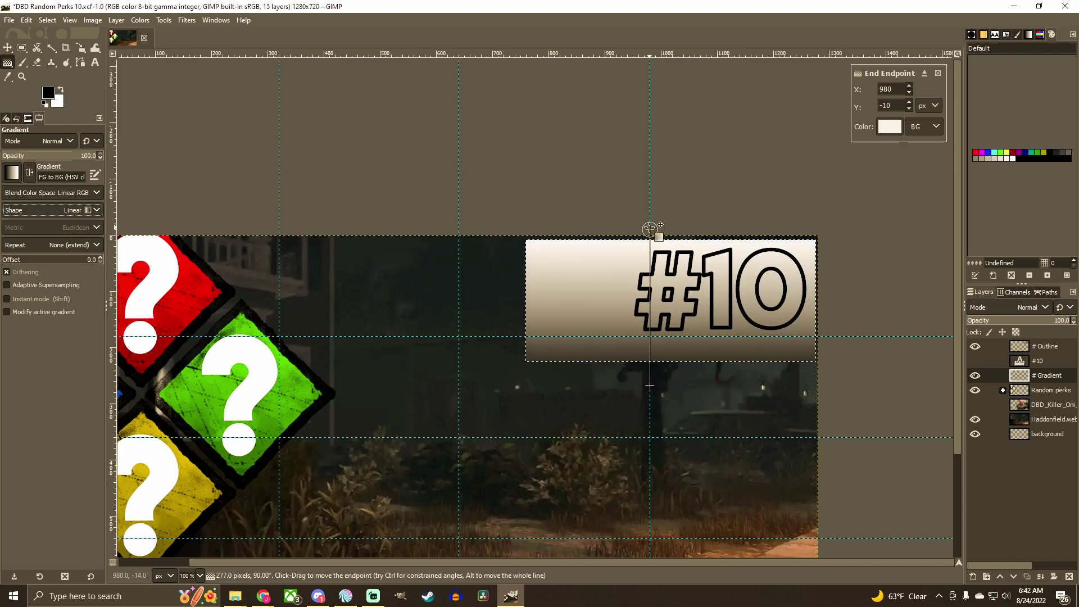
- Shorten the gradient to about 170 px with its white end at Y 59, and apply it and deselect everything
{"action": "mouse_move", "coordinate": [649, 385]}
{"action": "left_mouse_down"}
{"action": "mouse_move", "coordinate": [652, 369]}
{"action": "mouse_move", "coordinate": [657, 417]}
{"action": "mouse_move", "coordinate": [650, 382]}
{"action": "left_mouse_up"}
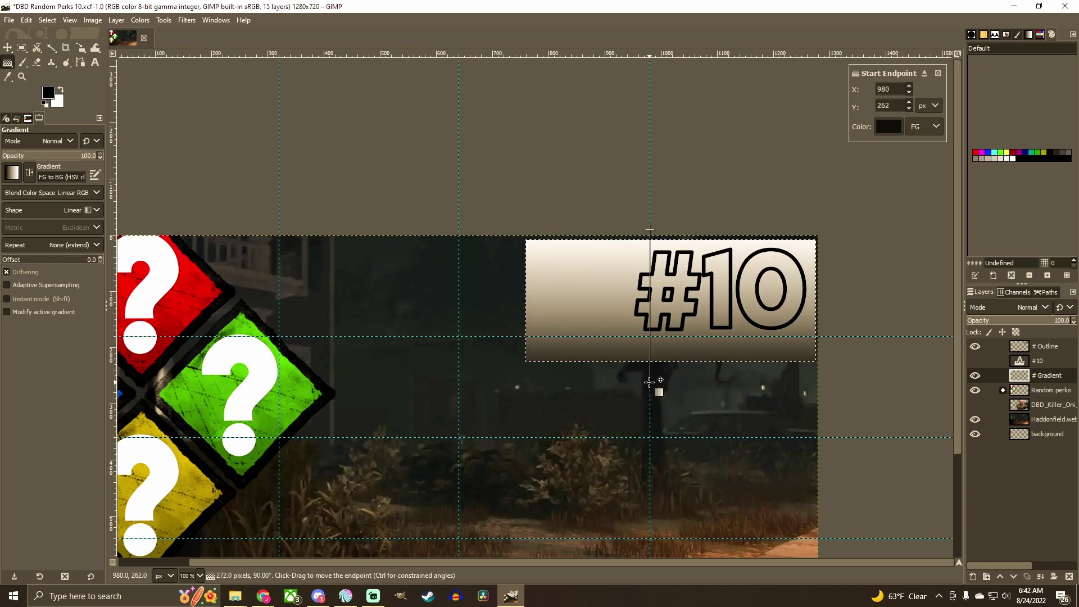
{"action": "left_click_drag", "start_coordinate": [650, 231], "coordinate": [649, 244]}
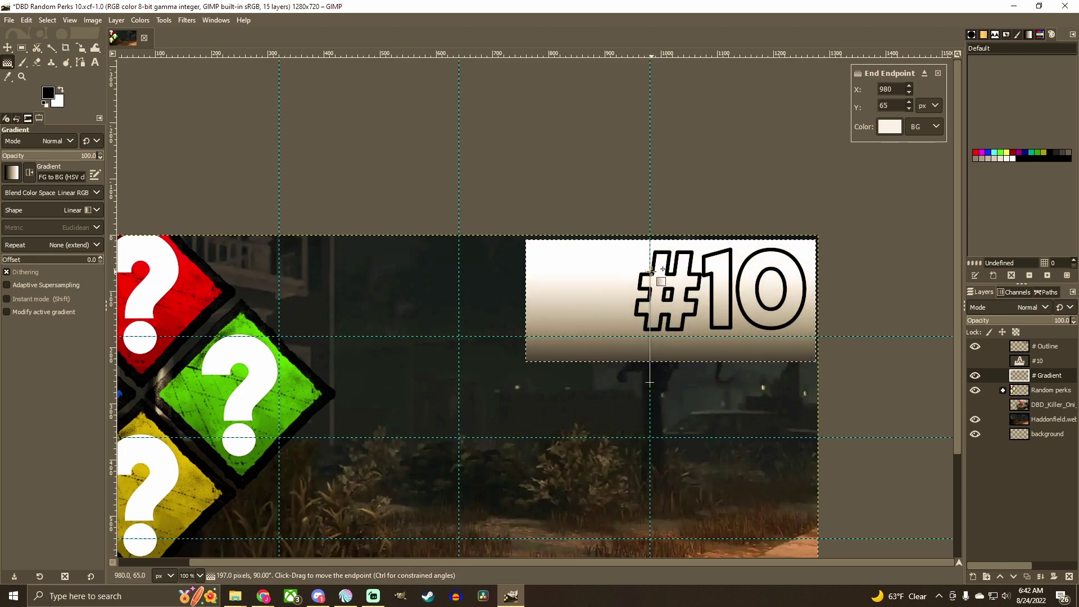
{"action": "left_click_drag", "start_coordinate": [663, 274], "coordinate": [716, 337]}
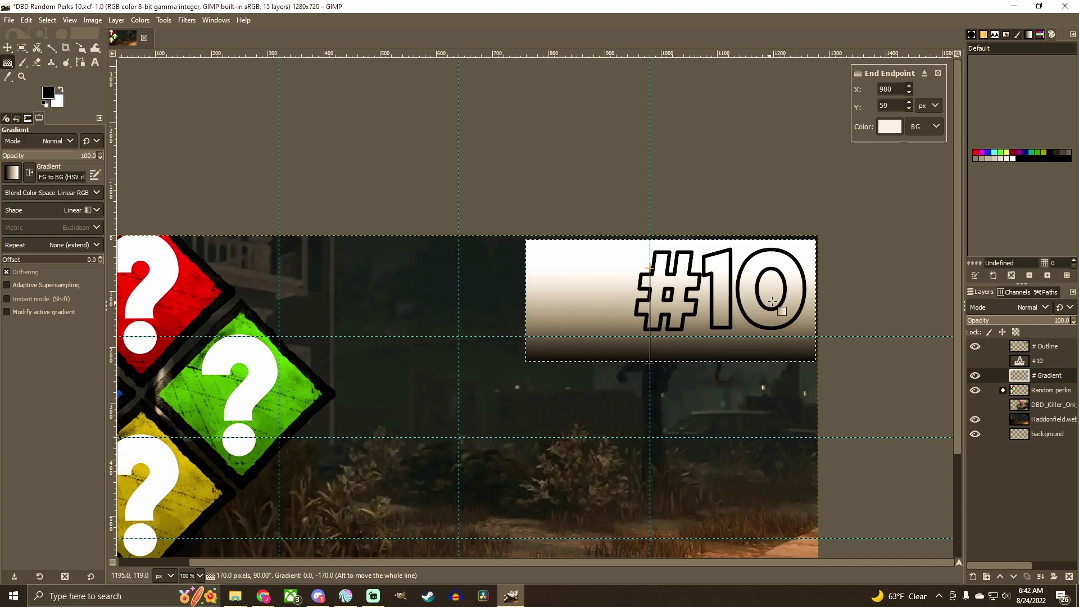
{"action": "left_click", "coordinate": [8, 47]}
{"action": "left_click", "coordinate": [561, 185]}
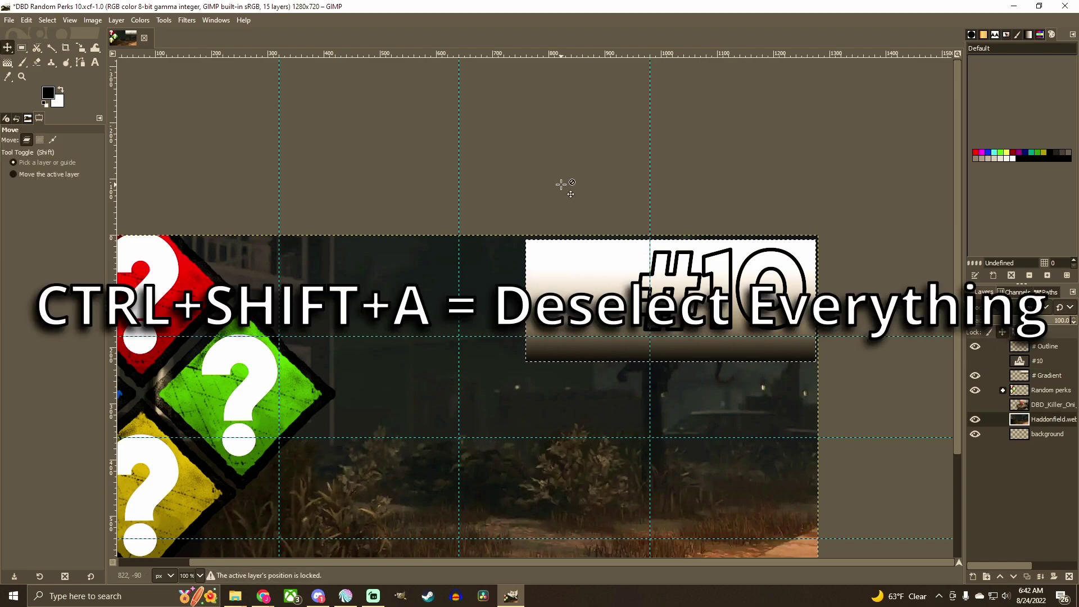
{"action": "key", "text": "ctrl+shift+a"}
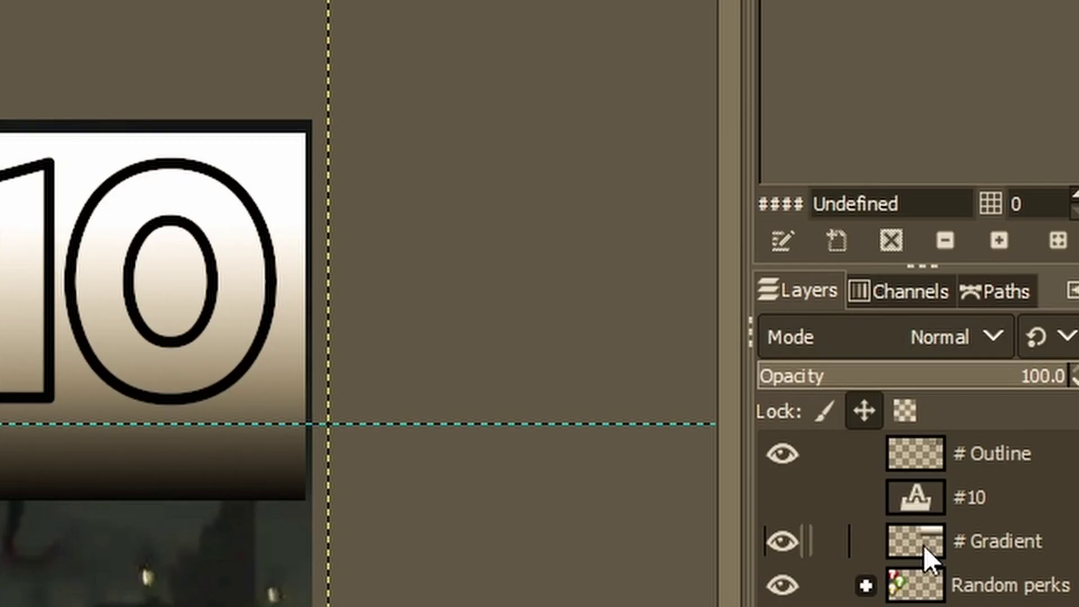
- Add a Black (full transparency) layer mask to the # Gradient layer
{"action": "right_click", "coordinate": [923, 544]}
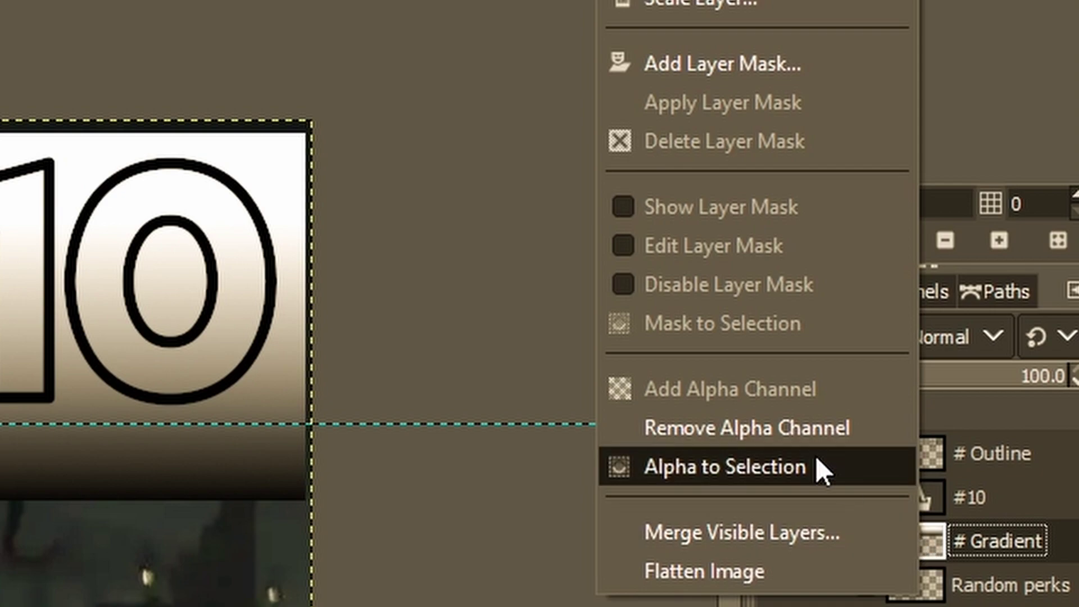
{"action": "left_click", "coordinate": [744, 63]}
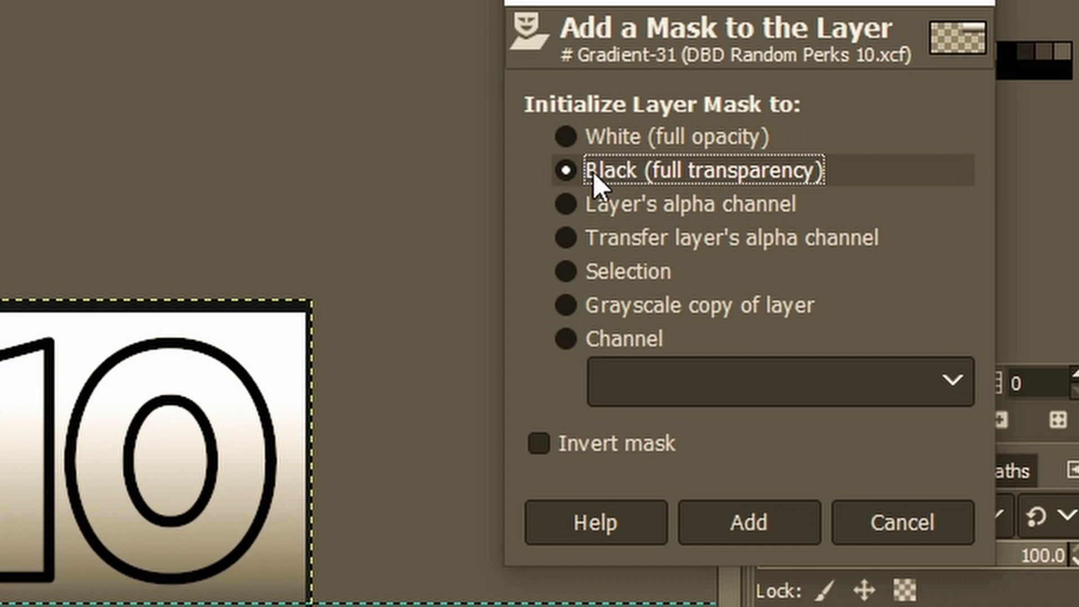
{"action": "left_click", "coordinate": [736, 524]}
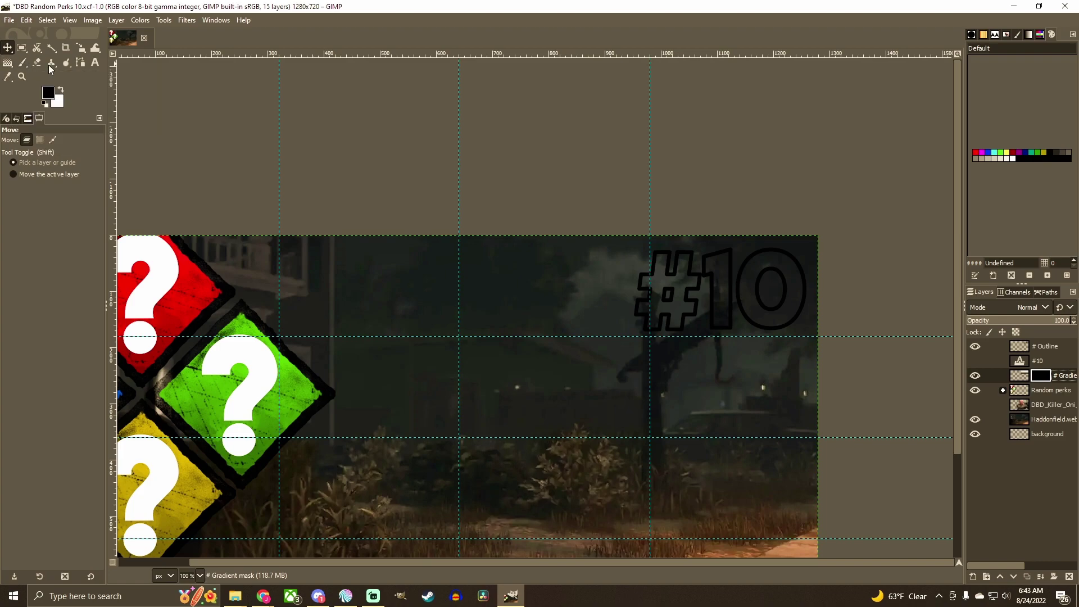
- Make white the Paintbrush colour, and try a broad stroke on the # Gradient mask across the #10 area and undo it
{"action": "left_click", "coordinate": [22, 61]}
{"action": "left_click", "coordinate": [61, 89]}
{"action": "left_click", "coordinate": [1022, 375]}
{"action": "left_click", "coordinate": [1041, 376]}
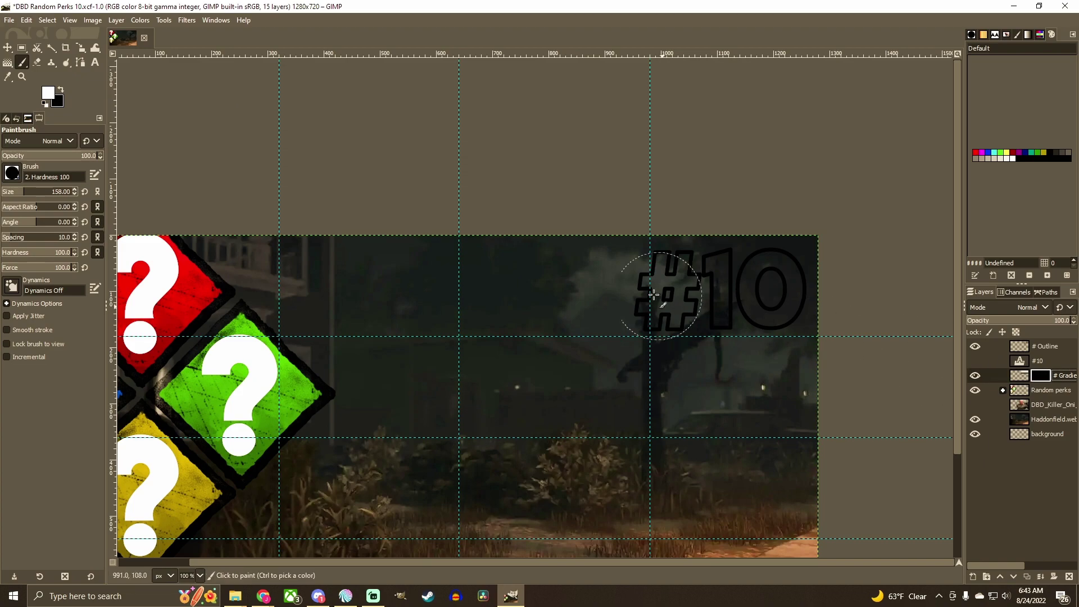
{"action": "mouse_move", "coordinate": [578, 183]}
{"action": "left_mouse_down"}
{"action": "mouse_move", "coordinate": [617, 197]}
{"action": "mouse_move", "coordinate": [723, 340]}
{"action": "mouse_move", "coordinate": [795, 389]}
{"action": "mouse_move", "coordinate": [719, 264]}
{"action": "mouse_move", "coordinate": [632, 255]}
{"action": "left_mouse_up"}
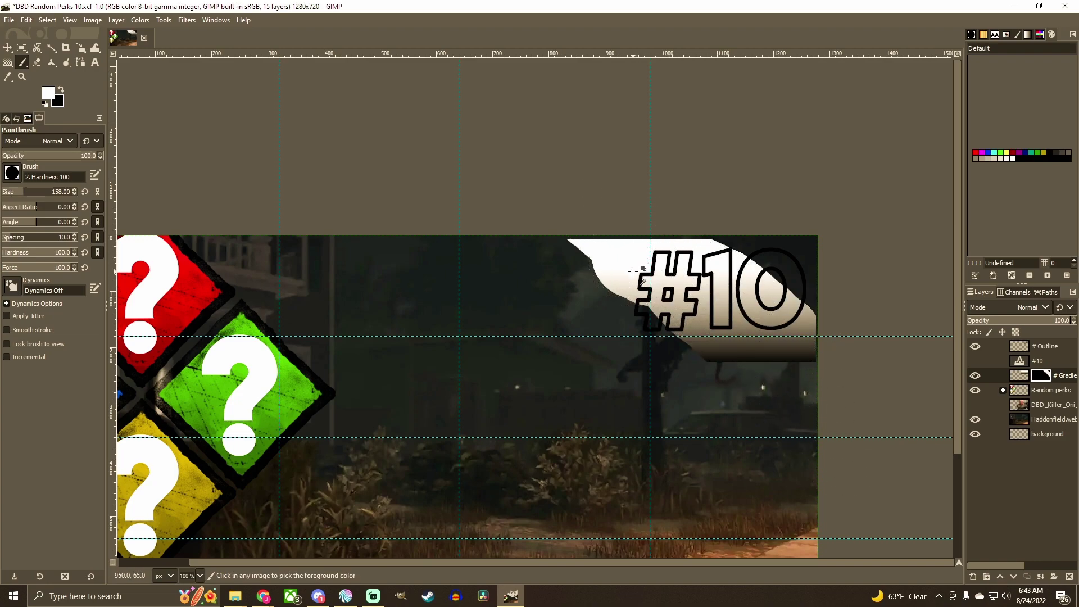
{"action": "key", "text": "ctrl+z"}
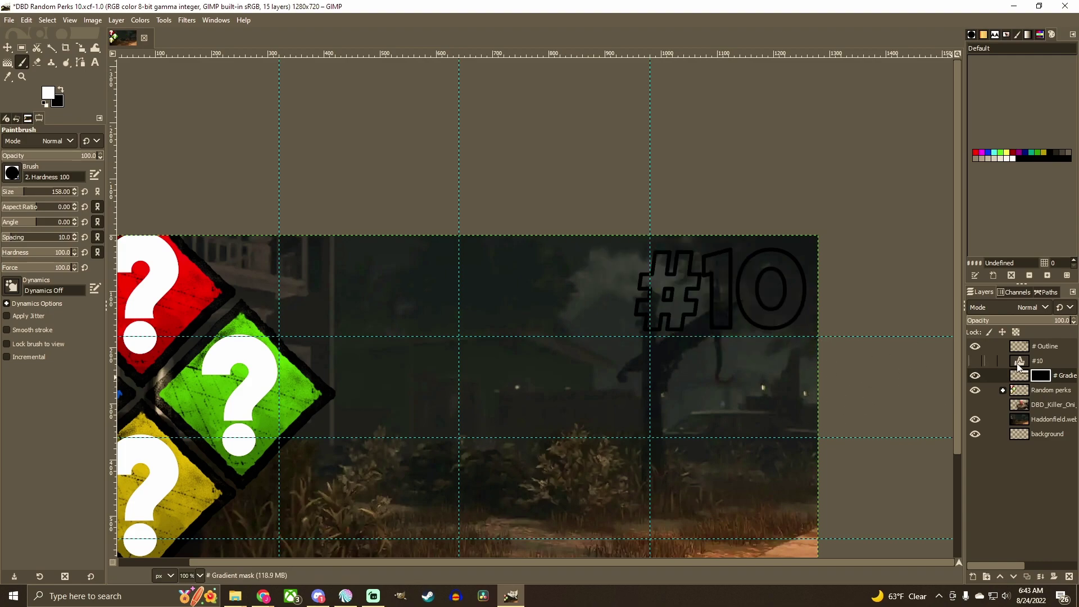
- Select the #10 text shape from its layer and paint it white on the # Gradient layer mask
{"action": "left_click", "coordinate": [1017, 363], "text": "alt"}
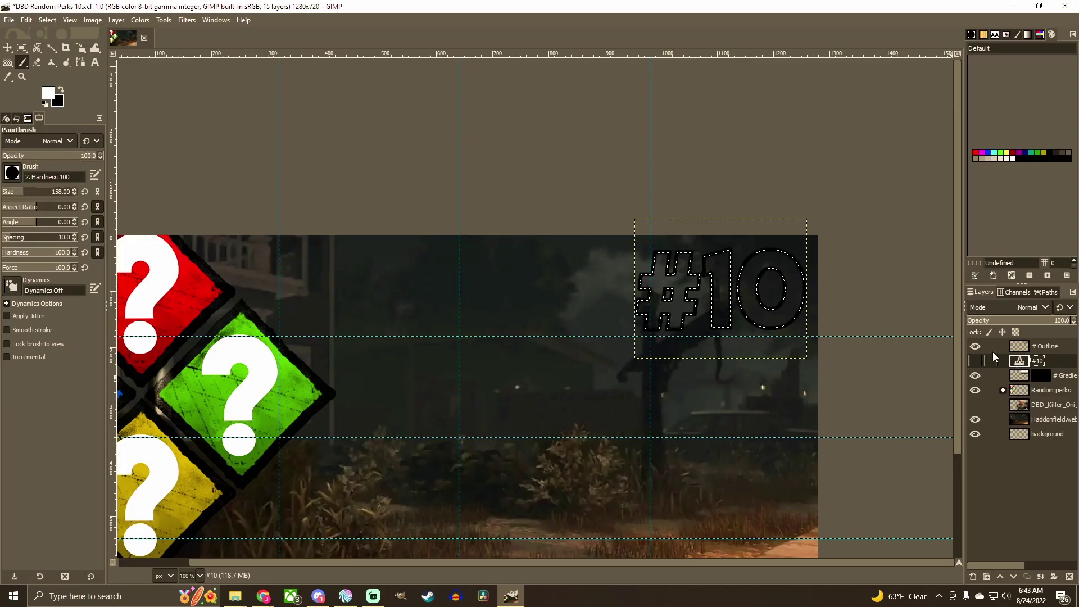
{"action": "left_click", "coordinate": [1041, 377]}
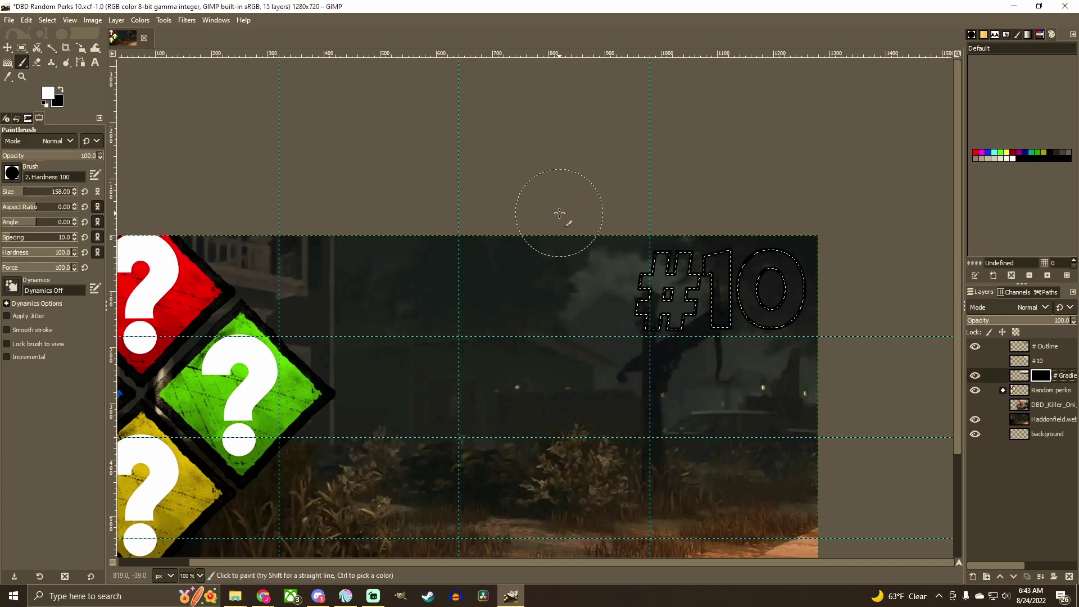
{"action": "mouse_move", "coordinate": [579, 229]}
{"action": "left_mouse_down"}
{"action": "mouse_move", "coordinate": [737, 307]}
{"action": "mouse_move", "coordinate": [783, 312]}
{"action": "mouse_move", "coordinate": [799, 290]}
{"action": "mouse_move", "coordinate": [764, 276]}
{"action": "mouse_move", "coordinate": [634, 311]}
{"action": "mouse_move", "coordinate": [607, 269]}
{"action": "mouse_move", "coordinate": [691, 260]}
{"action": "mouse_move", "coordinate": [811, 291]}
{"action": "left_mouse_up"}
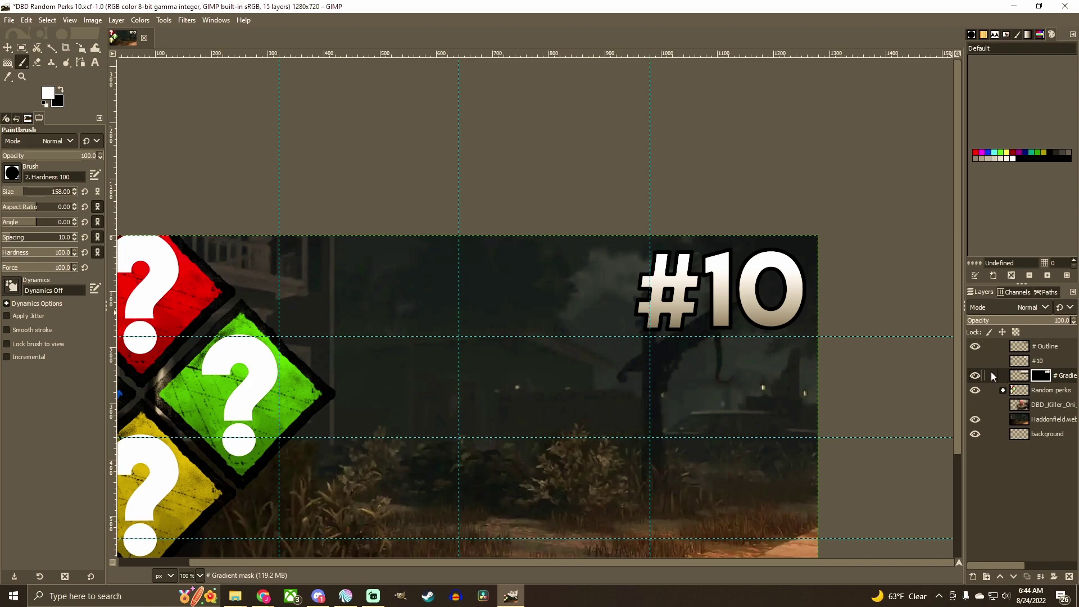
{"action": "key", "text": "m"}
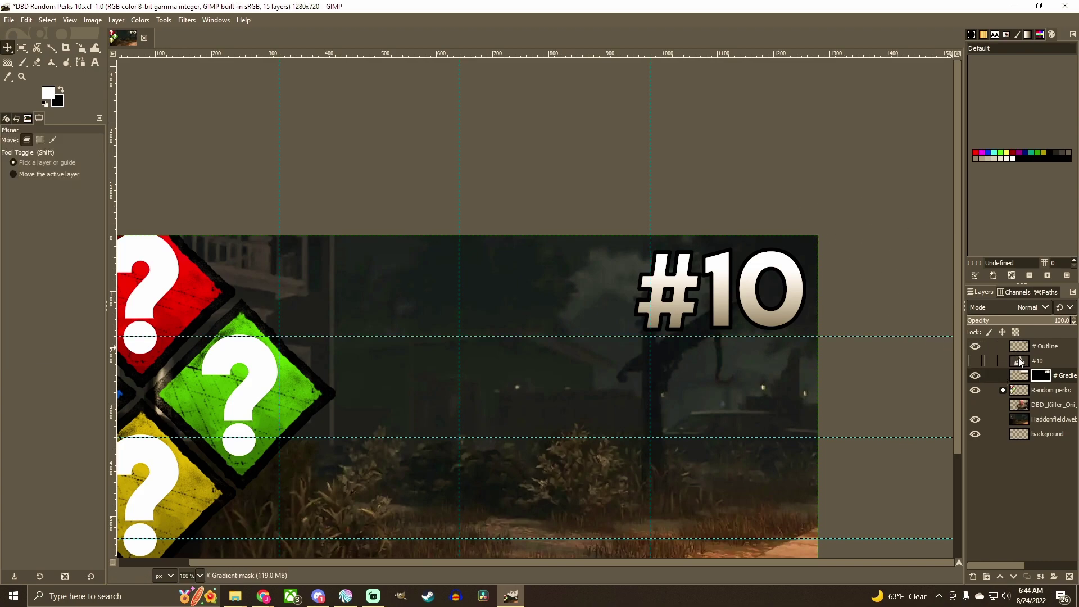
- Compare the gradient title with the plain #10 text layer shown and hidden, leaving the text layer hidden
{"action": "left_click", "coordinate": [976, 360]}
{"action": "left_click", "coordinate": [976, 360]}
{"action": "left_click", "coordinate": [976, 361]}
{"action": "left_click", "coordinate": [975, 361]}
{"action": "left_click", "coordinate": [976, 360]}
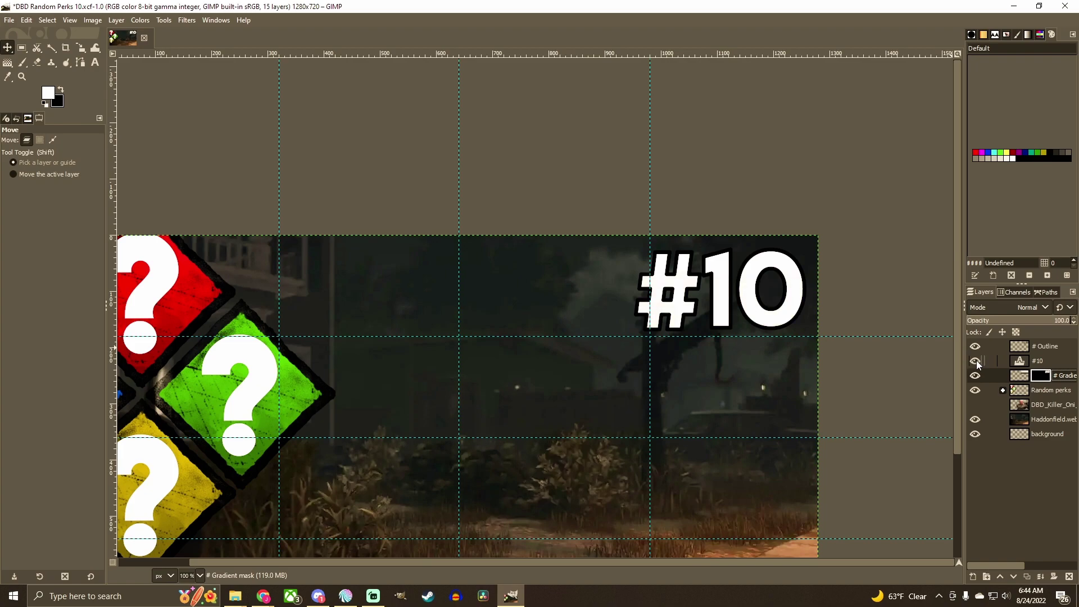
{"action": "left_click", "coordinate": [977, 360]}
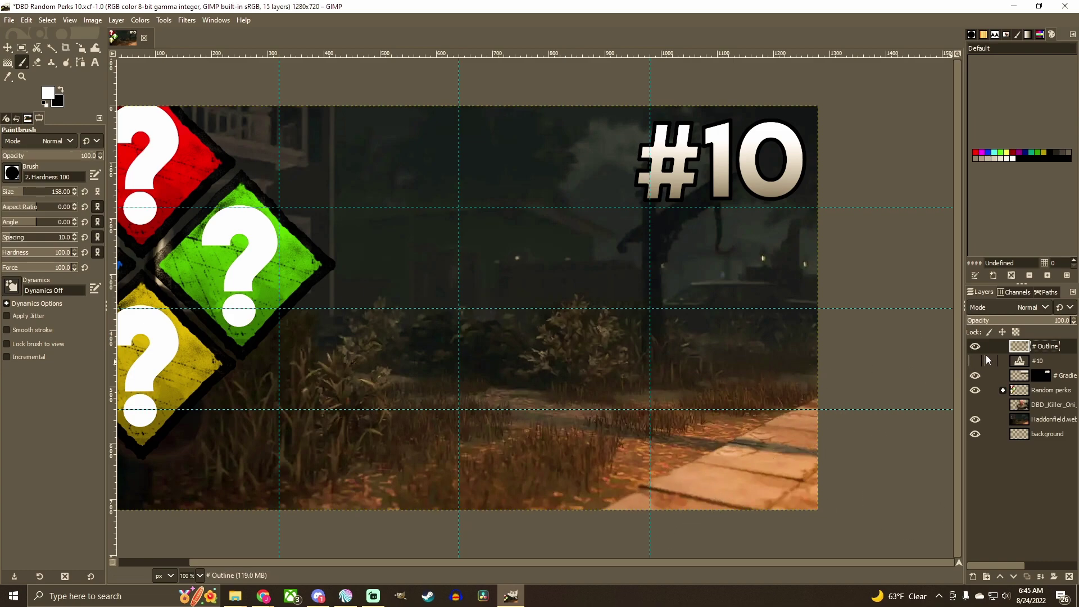
- Create a transparent 1280x720 layer named Shadow directly below the # Gradient layer
{"action": "left_click", "coordinate": [973, 577]}
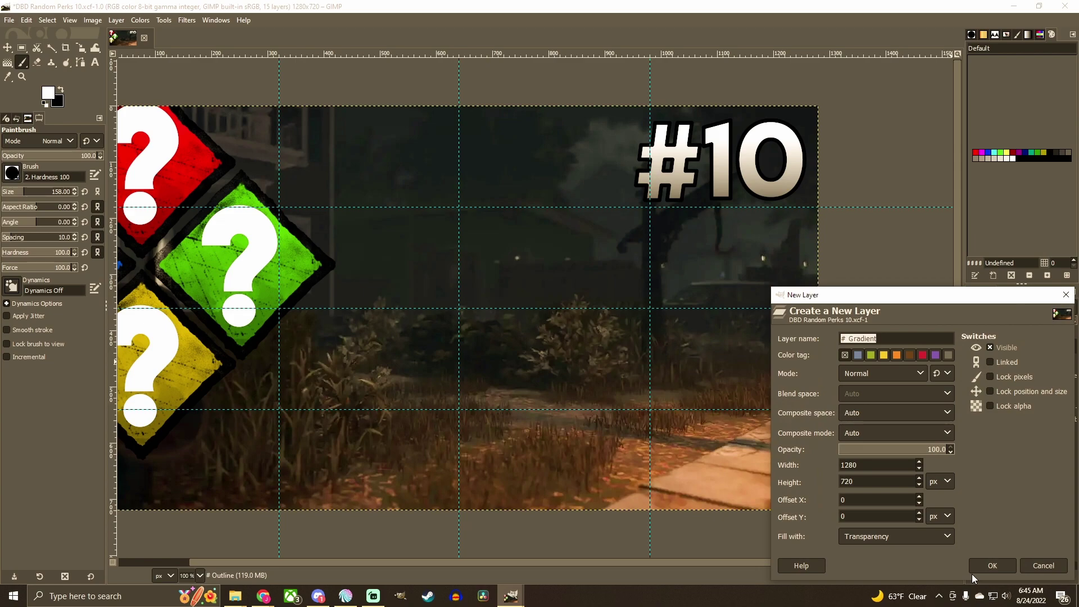
{"action": "type", "text": "S"}
{"action": "left_click", "coordinate": [977, 567]}
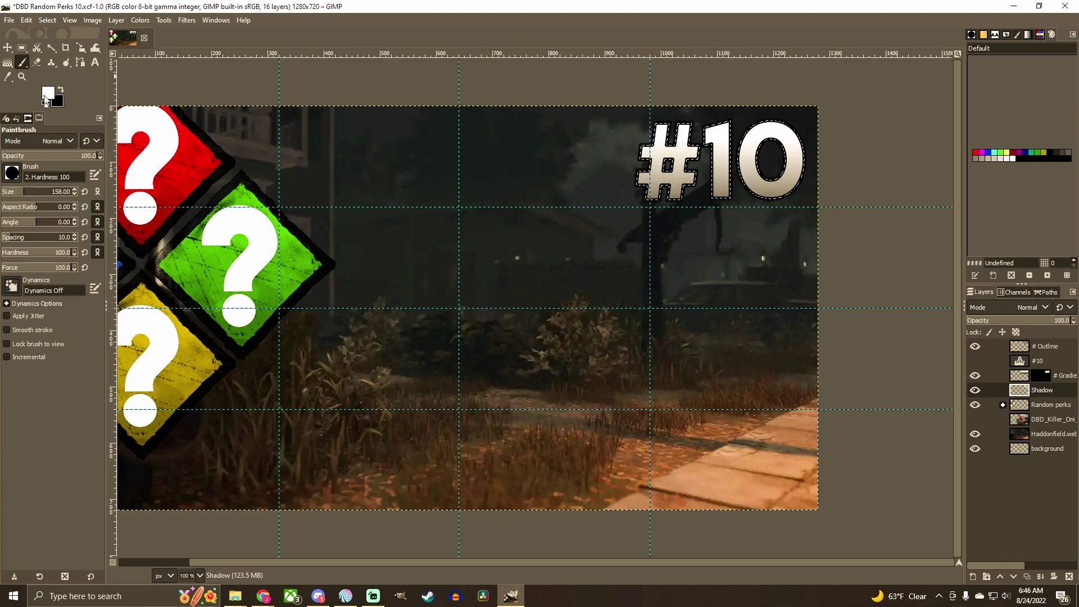
- Set the foreground colour to green 3efc00 and paint the selected #10 shape on the Shadow layer
{"action": "left_click", "coordinate": [46, 99]}
{"action": "left_click", "coordinate": [172, 157]}
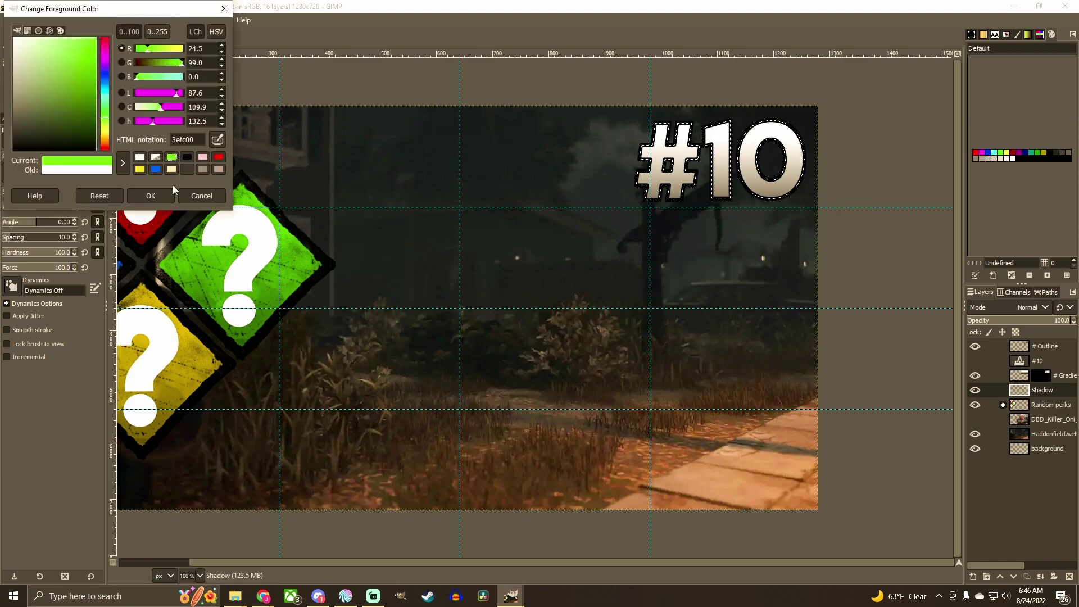
{"action": "left_click", "coordinate": [150, 196]}
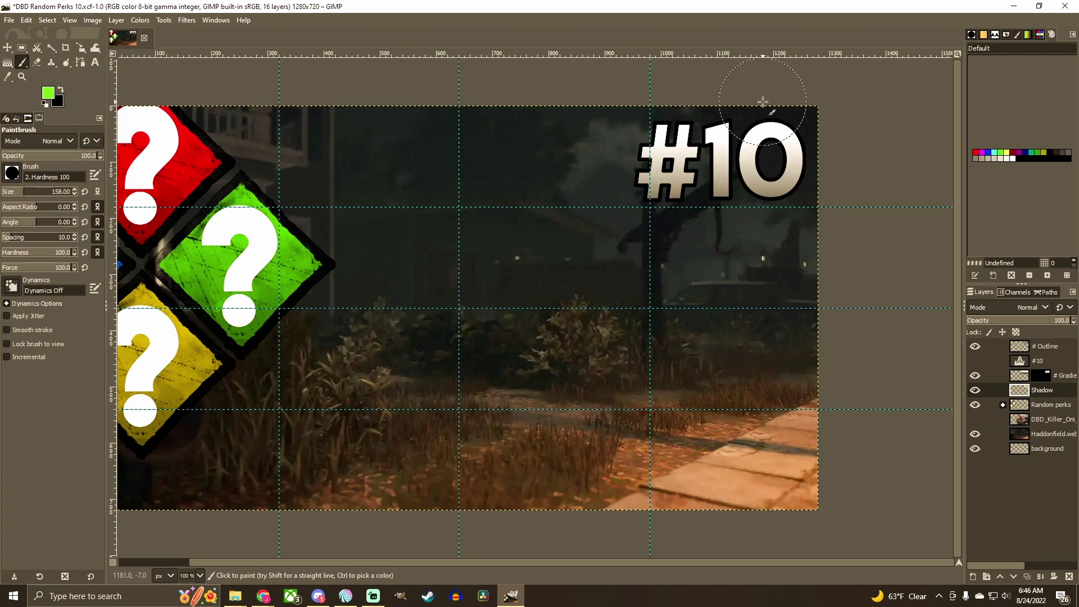
{"action": "mouse_move", "coordinate": [673, 176]}
{"action": "left_mouse_down"}
{"action": "mouse_move", "coordinate": [778, 160]}
{"action": "mouse_move", "coordinate": [754, 171]}
{"action": "left_mouse_up"}
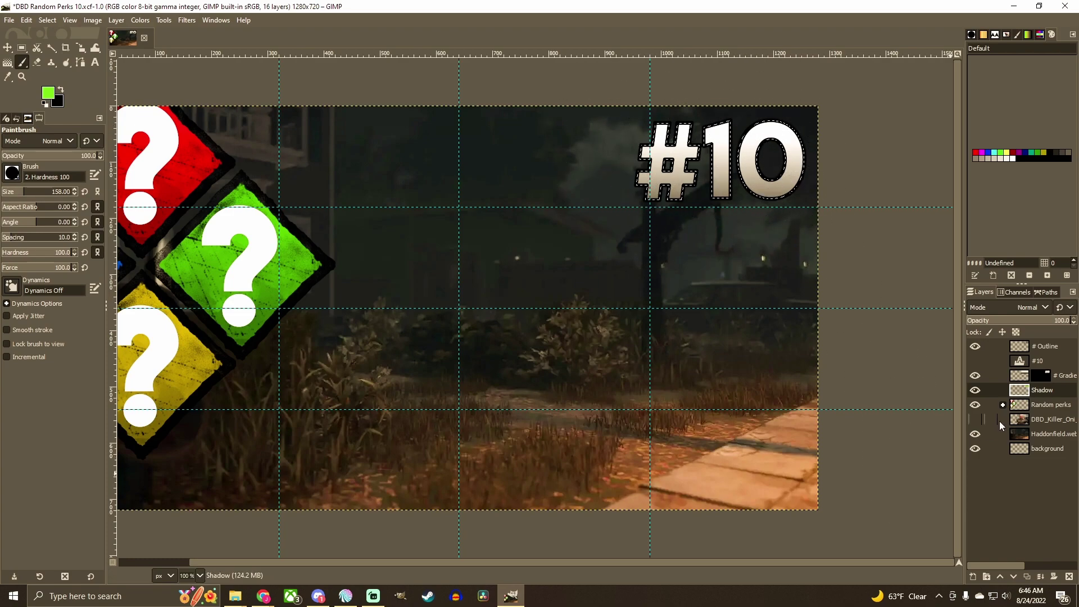
{"action": "left_click", "coordinate": [976, 375]}
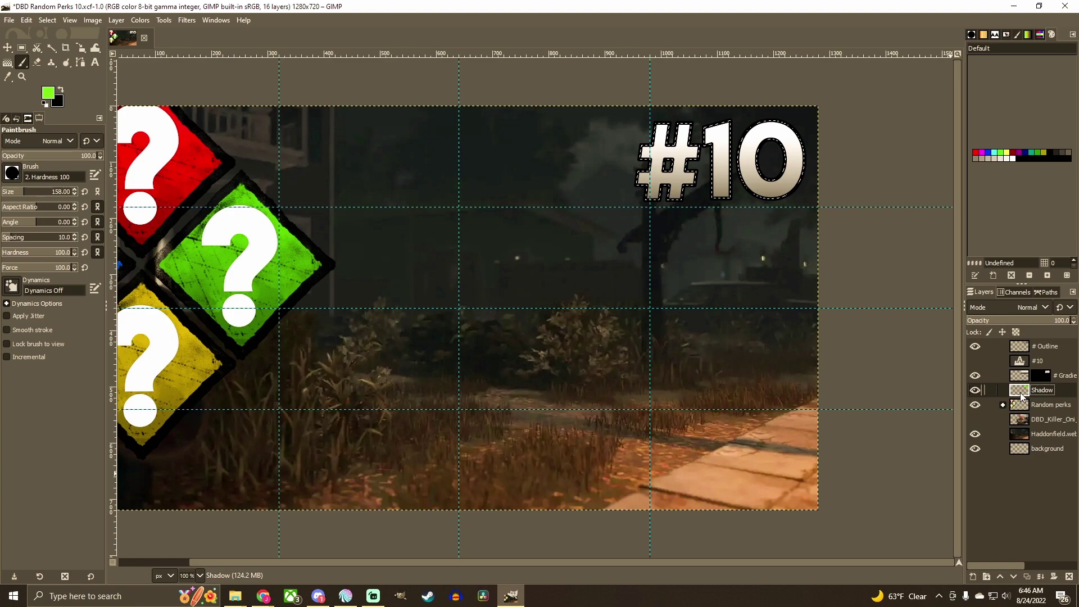
{"action": "left_click", "coordinate": [977, 377]}
- Set up a black Drop Shadow on the Shadow layer with opacity 0.977 and a blur radius of 15.64
{"action": "left_click", "coordinate": [188, 21]}
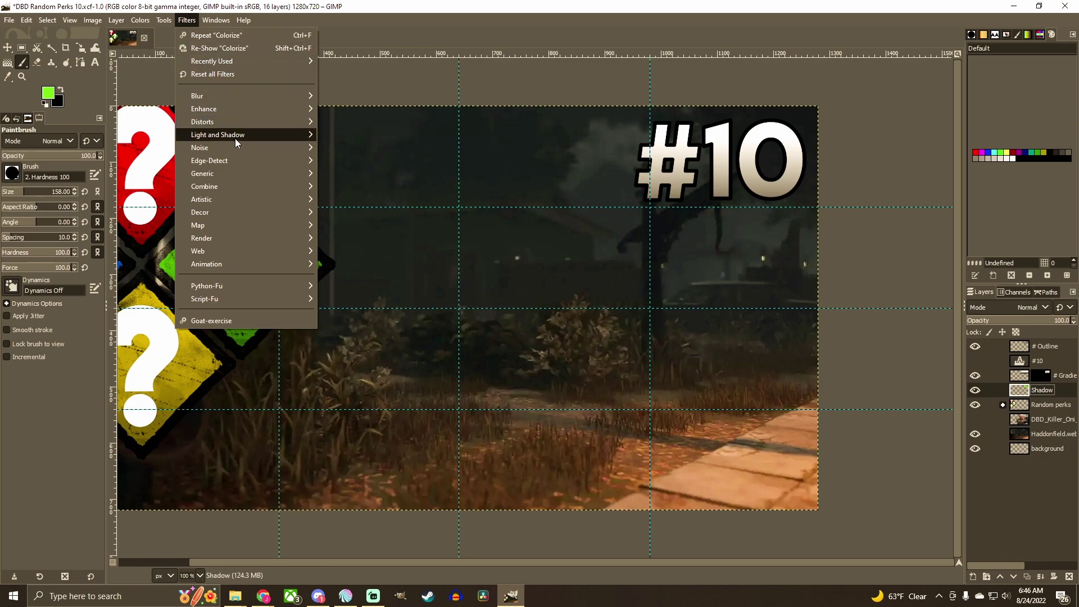
{"action": "mouse_move", "coordinate": [243, 141]}
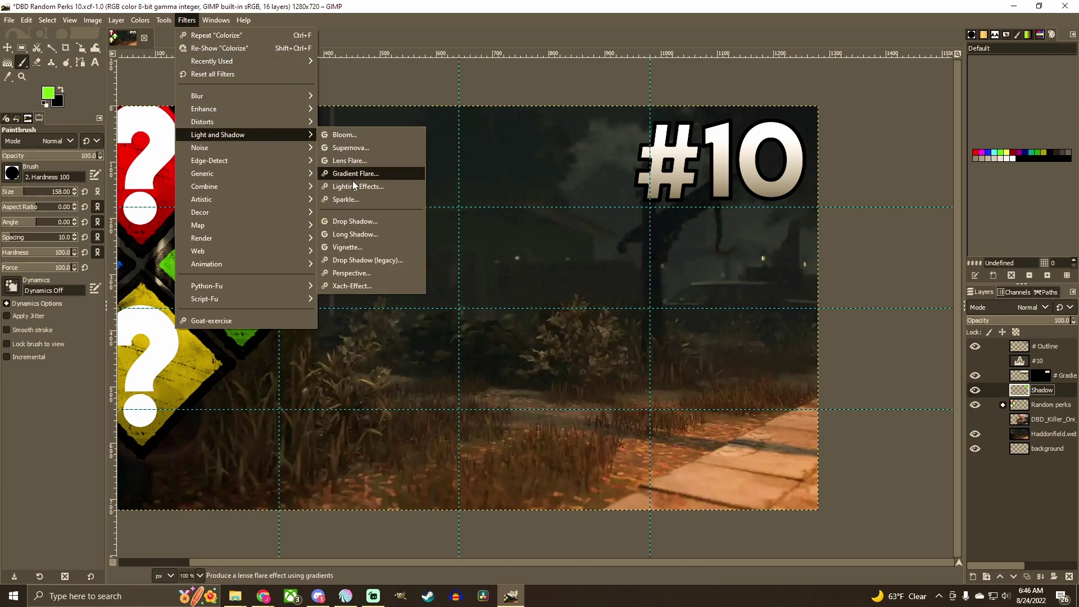
{"action": "left_click", "coordinate": [360, 223]}
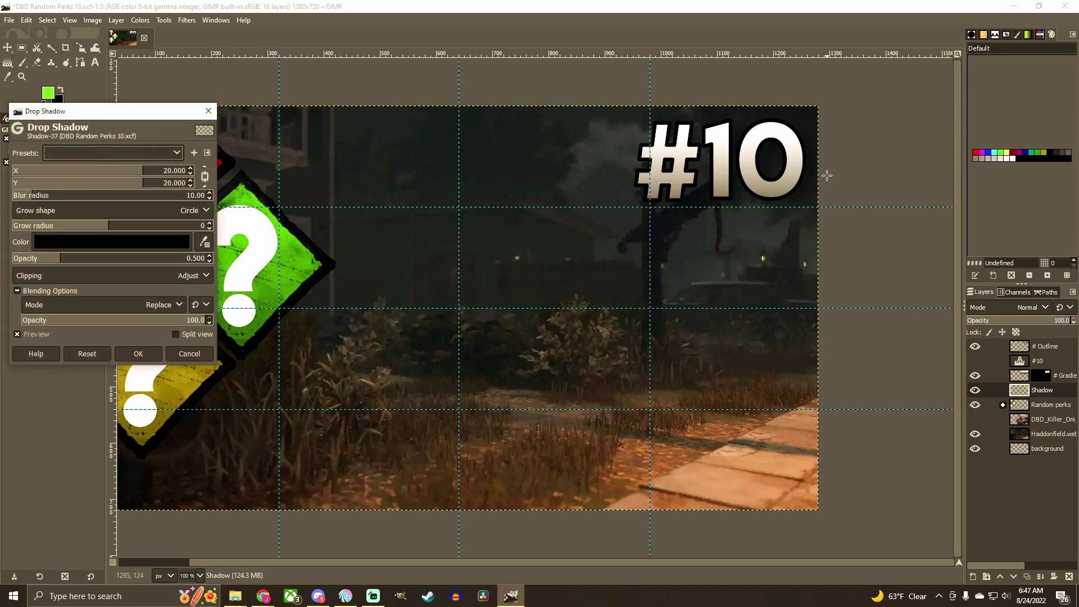
{"action": "scroll", "coordinate": [823, 176], "scroll_direction": "up", "scroll_amount": 2}
{"action": "scroll", "coordinate": [754, 213], "scroll_direction": "up", "scroll_amount": 1}
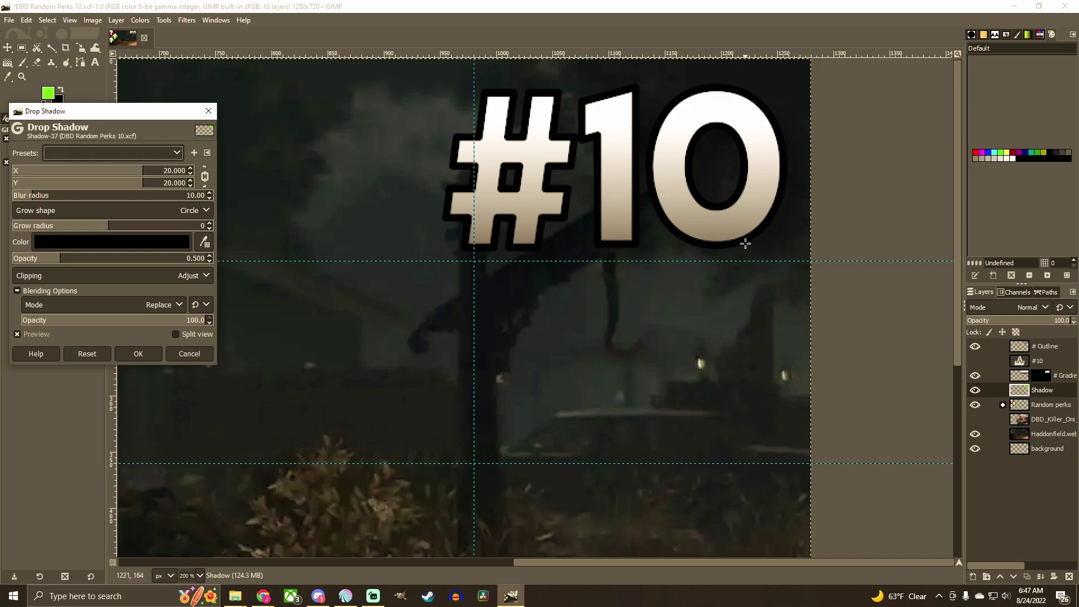
{"action": "left_click_drag", "start_coordinate": [64, 258], "coordinate": [107, 259]}
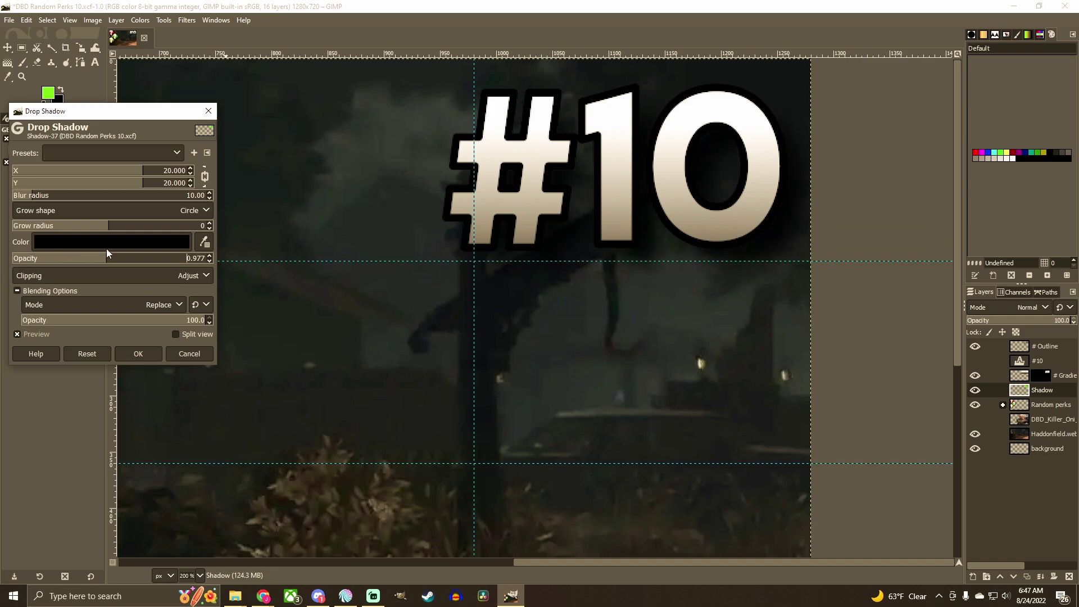
{"action": "left_click_drag", "start_coordinate": [60, 200], "coordinate": [39, 205]}
- Compare the title with the drop shadow preview off and on, and apply the filter
{"action": "left_click", "coordinate": [17, 334]}
{"action": "left_click", "coordinate": [18, 333]}
{"action": "left_click", "coordinate": [18, 334]}
{"action": "left_click", "coordinate": [18, 334]}
{"action": "left_click", "coordinate": [18, 333]}
{"action": "left_click", "coordinate": [18, 333]}
{"action": "left_click", "coordinate": [18, 334]}
{"action": "left_click", "coordinate": [18, 333]}
{"action": "left_click", "coordinate": [18, 333]}
{"action": "left_click", "coordinate": [18, 334]}
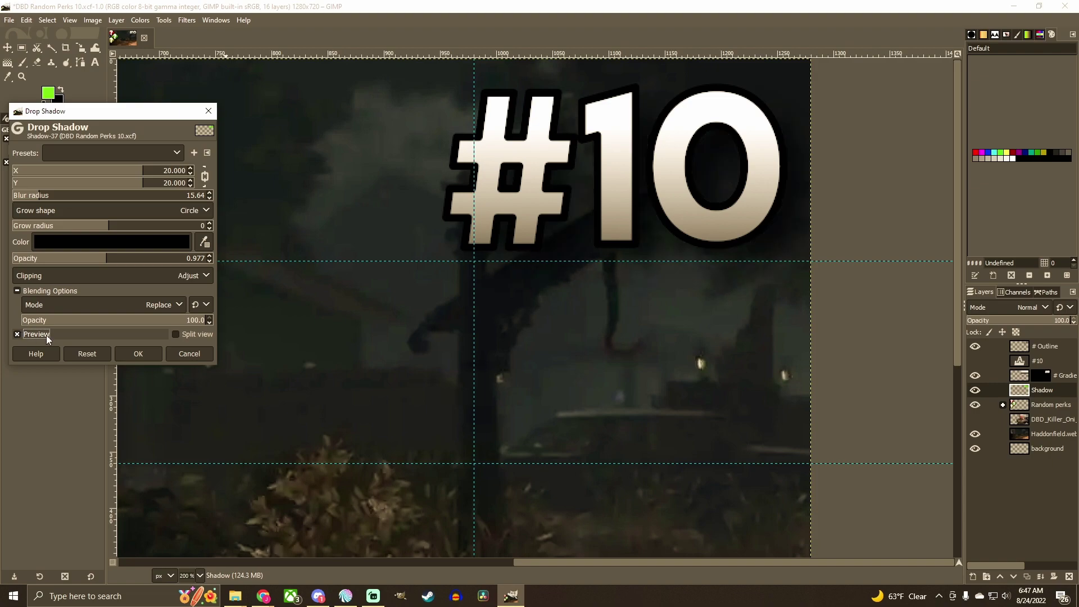
{"action": "left_click", "coordinate": [138, 354]}
{"action": "scroll", "coordinate": [506, 362], "scroll_direction": "down", "scroll_amount": 2, "text": "ctrl"}
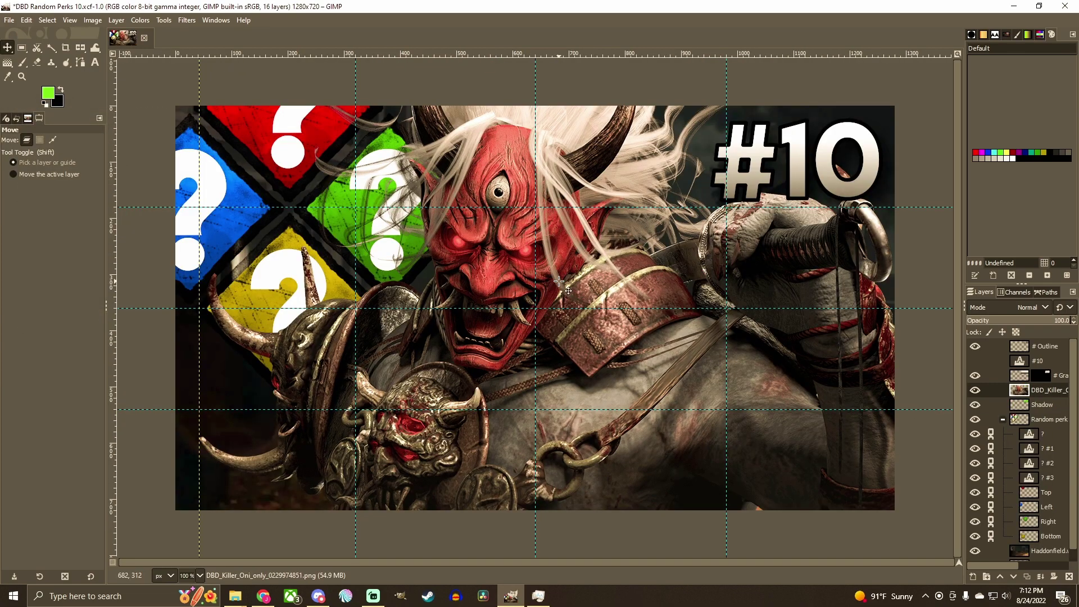
- Nudge the Oni character image and the Random perks group slightly to the left on the canvas
{"action": "left_click_drag", "start_coordinate": [562, 282], "coordinate": [547, 279]}
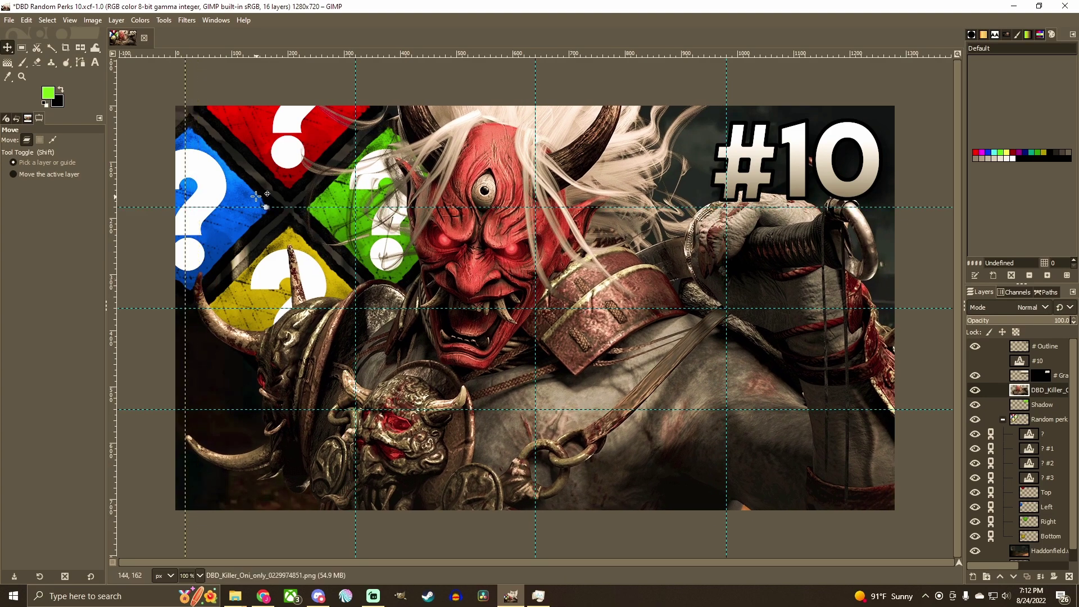
{"action": "left_click", "coordinate": [1002, 421]}
{"action": "left_click", "coordinate": [997, 420]}
{"action": "mouse_move", "coordinate": [257, 133]}
{"action": "left_mouse_down"}
{"action": "mouse_move", "coordinate": [242, 167]}
{"action": "mouse_move", "coordinate": [325, 199]}
{"action": "mouse_move", "coordinate": [239, 132]}
{"action": "mouse_move", "coordinate": [252, 135]}
{"action": "left_mouse_up"}
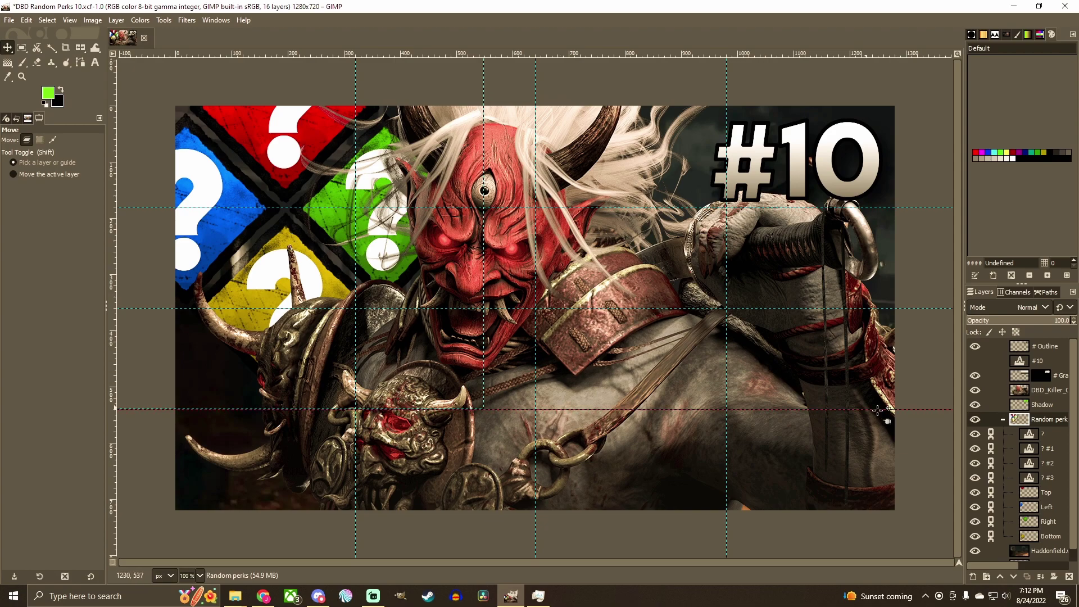
- Place the DBD_Killer_Oni layer directly below Shadow, and select the character's shape grown by 5 px
{"action": "left_click", "coordinate": [1026, 391]}
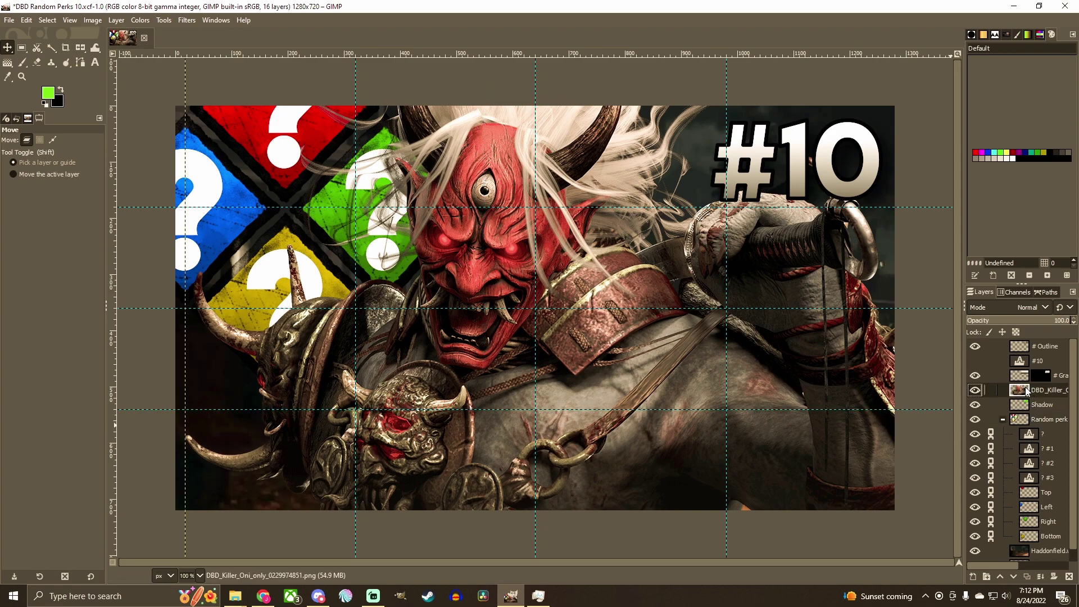
{"action": "left_click_drag", "start_coordinate": [1025, 387], "coordinate": [1019, 406]}
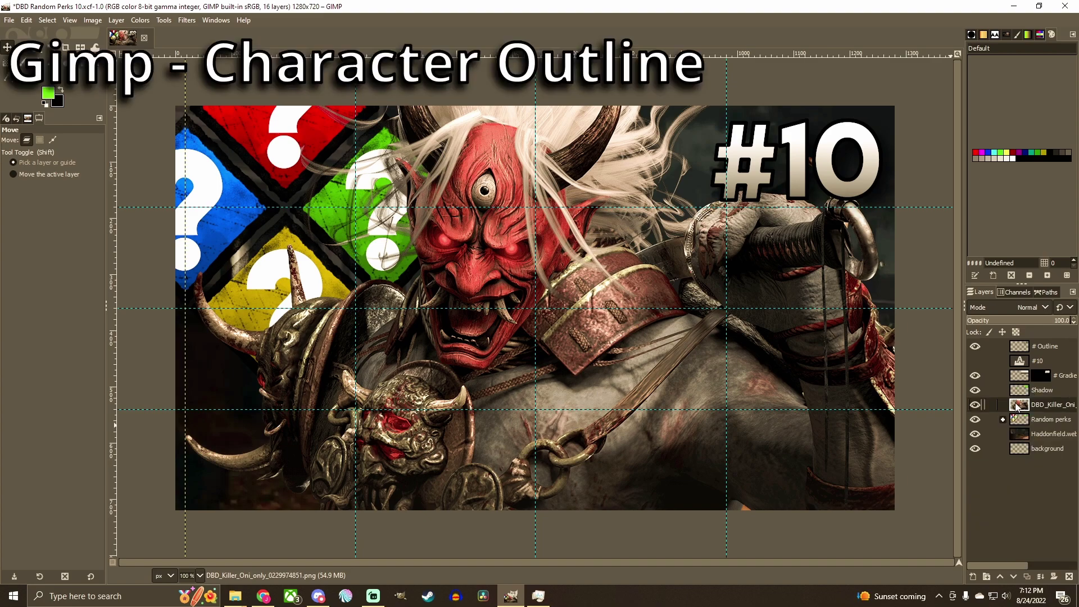
{"action": "left_click", "coordinate": [1017, 405], "text": "alt"}
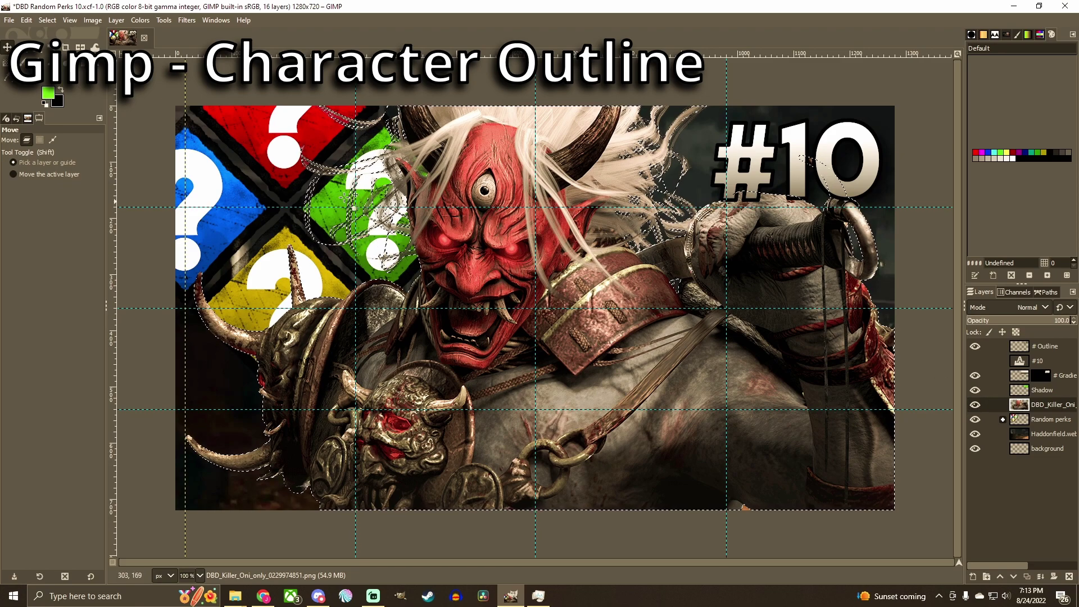
{"action": "left_click", "coordinate": [44, 20]}
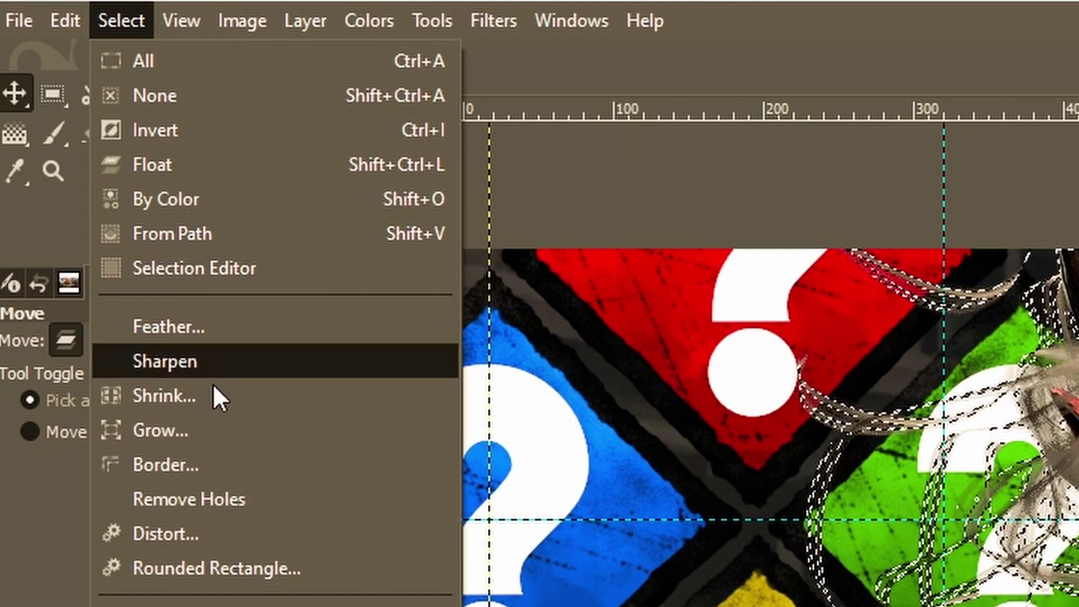
{"action": "left_click", "coordinate": [207, 434]}
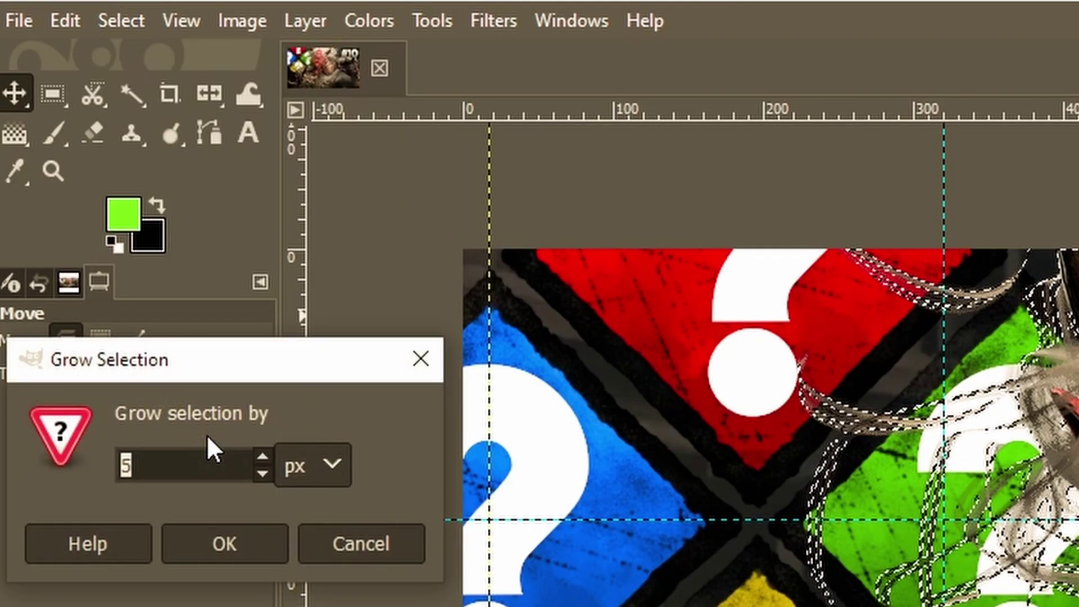
{"action": "left_click", "coordinate": [228, 542]}
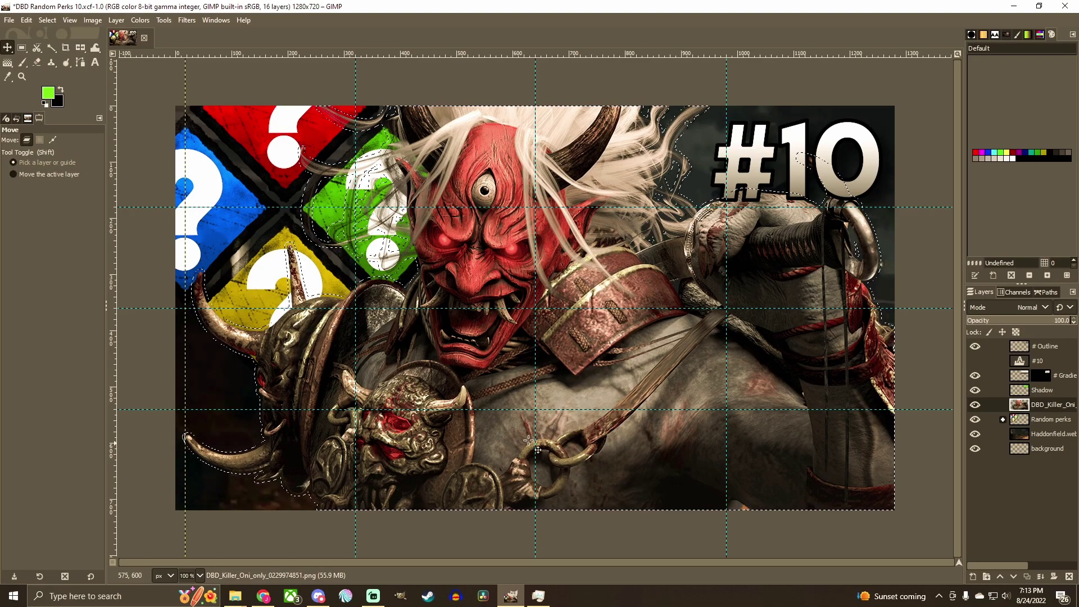
- Create a transparent 1280x720 layer named "oni glow"
{"action": "left_click", "coordinate": [973, 576]}
{"action": "type", "text": "oni"}
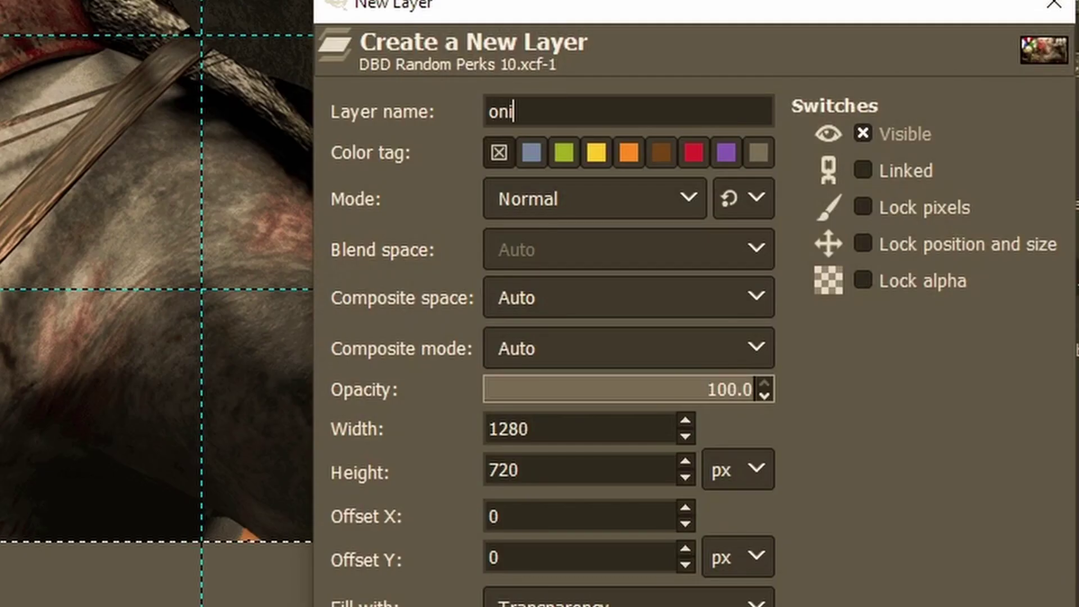
{"action": "type", "text": " glo"}
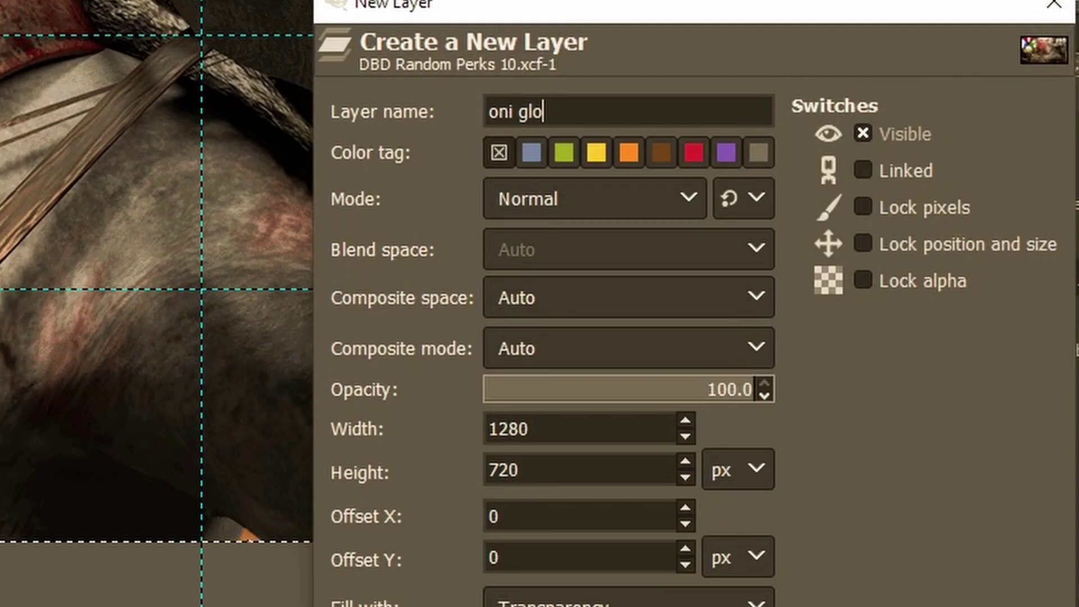
{"action": "type", "text": "w"}
{"action": "key", "text": "Return"}
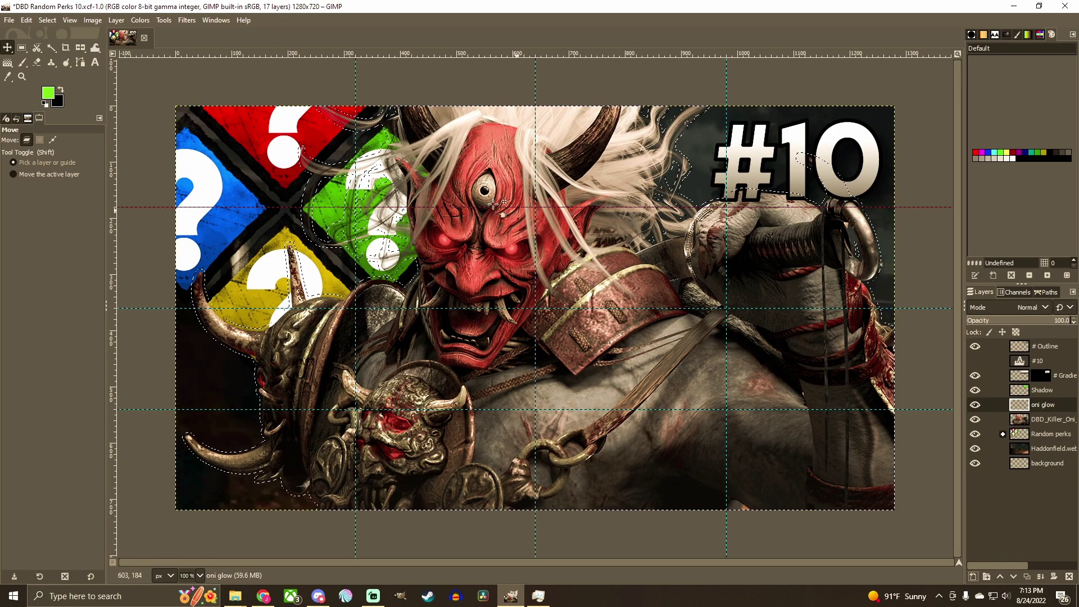
- Make white the Paintbrush colour and paint the upper middle of the character selection on the oni glow layer
{"action": "left_click", "coordinate": [26, 59]}
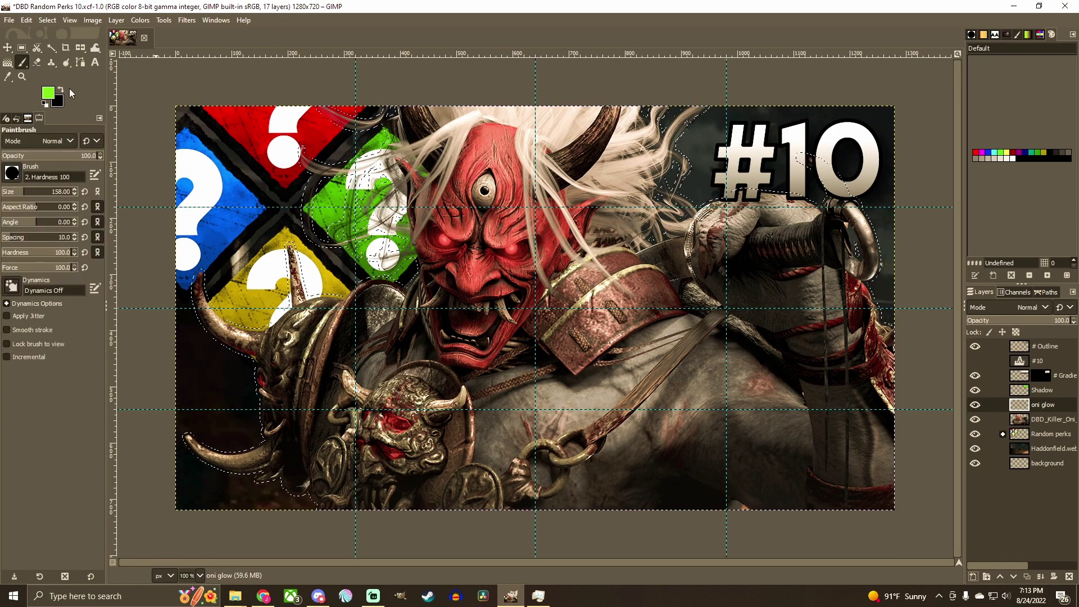
{"action": "left_click", "coordinate": [46, 103]}
{"action": "left_click", "coordinate": [61, 89]}
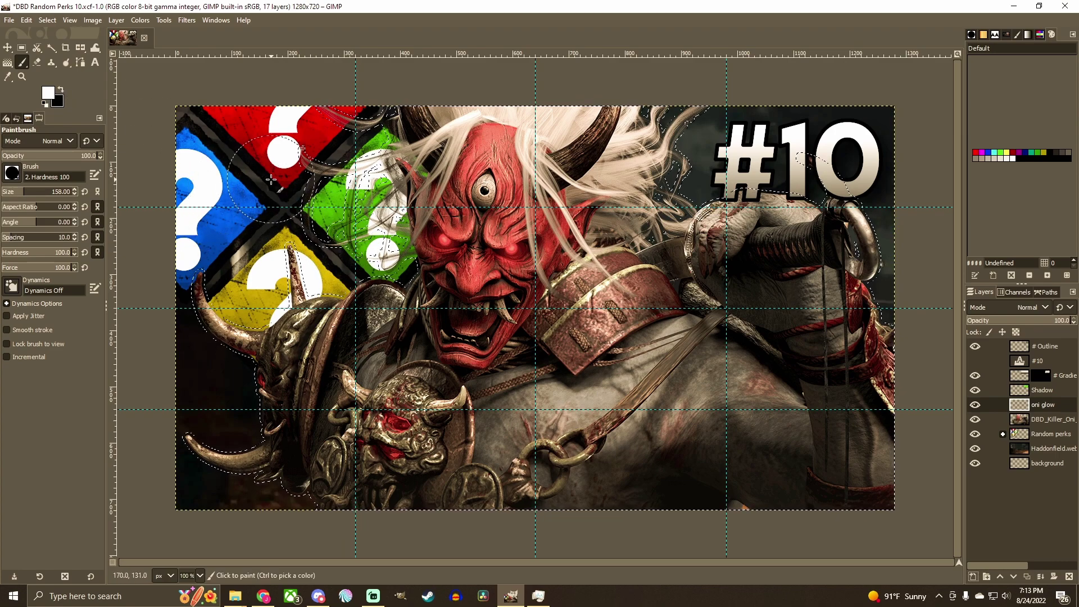
{"action": "mouse_move", "coordinate": [281, 194]}
{"action": "left_mouse_down"}
{"action": "mouse_move", "coordinate": [349, 240]}
{"action": "mouse_move", "coordinate": [337, 168]}
{"action": "mouse_move", "coordinate": [412, 276]}
{"action": "mouse_move", "coordinate": [405, 147]}
{"action": "mouse_move", "coordinate": [478, 337]}
{"action": "mouse_move", "coordinate": [450, 169]}
{"action": "mouse_move", "coordinate": [437, 162]}
{"action": "mouse_move", "coordinate": [635, 163]}
{"action": "mouse_move", "coordinate": [619, 129]}
{"action": "mouse_move", "coordinate": [584, 140]}
{"action": "mouse_move", "coordinate": [655, 175]}
{"action": "mouse_move", "coordinate": [482, 125]}
{"action": "mouse_move", "coordinate": [525, 309]}
{"action": "mouse_move", "coordinate": [573, 315]}
{"action": "left_mouse_up"}
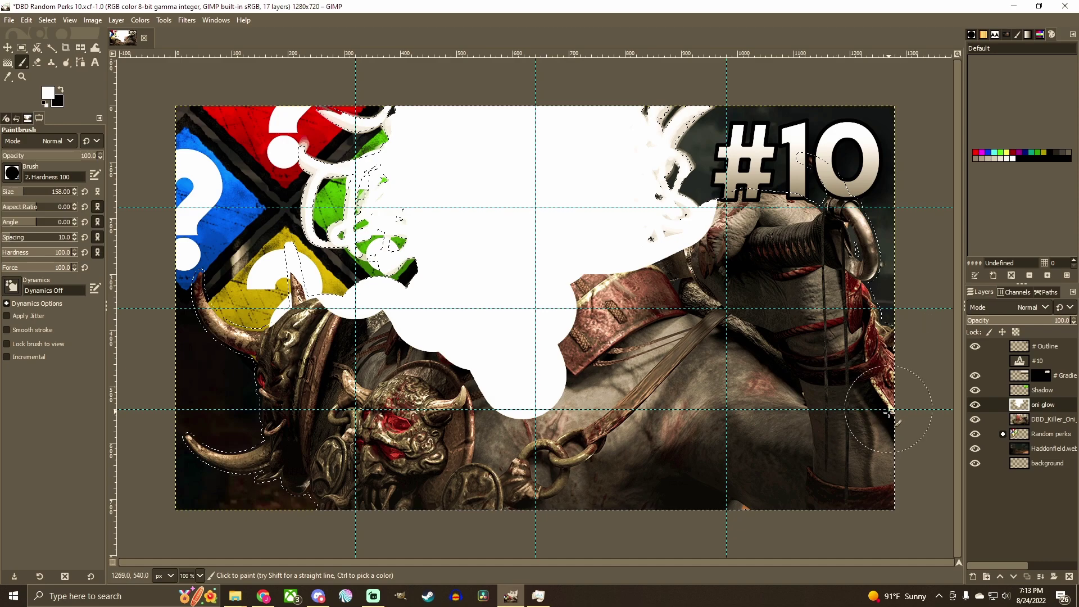
- Move oni glow below the DBD_Killer_Oni layer and paint the rest of the character selection white
{"action": "left_click_drag", "start_coordinate": [1026, 403], "coordinate": [1030, 431]}
{"action": "mouse_move", "coordinate": [218, 278]}
{"action": "left_mouse_down"}
{"action": "mouse_move", "coordinate": [219, 374]}
{"action": "mouse_move", "coordinate": [244, 511]}
{"action": "mouse_move", "coordinate": [220, 394]}
{"action": "mouse_move", "coordinate": [197, 398]}
{"action": "mouse_move", "coordinate": [267, 402]}
{"action": "mouse_move", "coordinate": [308, 469]}
{"action": "mouse_move", "coordinate": [302, 399]}
{"action": "left_mouse_up"}
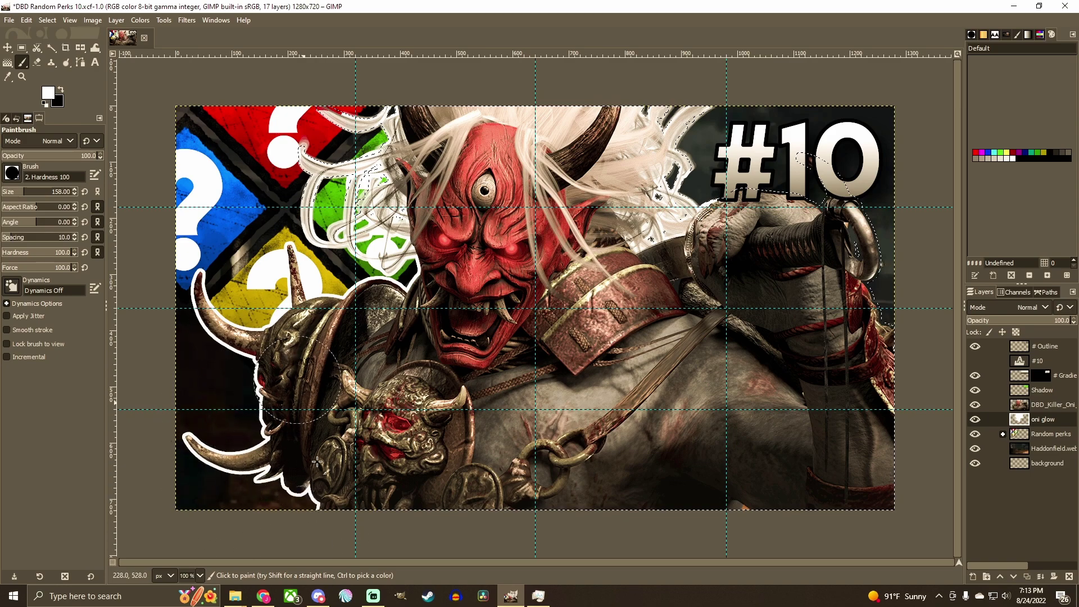
{"action": "mouse_move", "coordinate": [618, 333]}
{"action": "left_mouse_down"}
{"action": "mouse_move", "coordinate": [655, 67]}
{"action": "mouse_move", "coordinate": [766, 562]}
{"action": "mouse_move", "coordinate": [872, 398]}
{"action": "mouse_move", "coordinate": [843, 171]}
{"action": "left_mouse_up"}
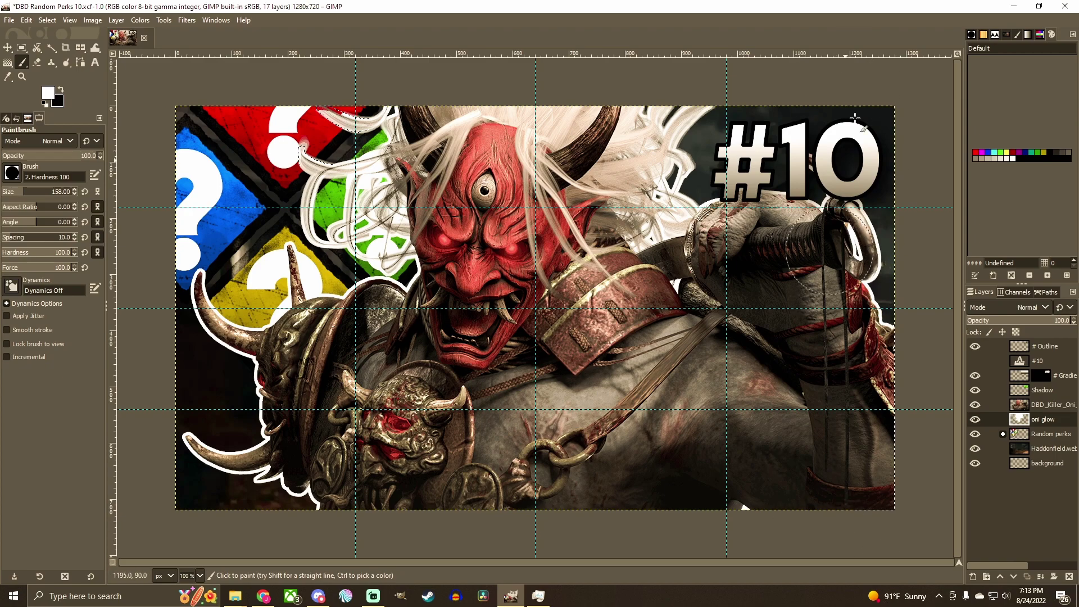
- Finish painting the character selection white on the oni glow layer, and toggle the DBD_Killer_Oni layer's visibility to check the glow
{"action": "mouse_move", "coordinate": [333, 172]}
{"action": "left_mouse_down"}
{"action": "mouse_move", "coordinate": [373, 96]}
{"action": "mouse_move", "coordinate": [448, 79]}
{"action": "left_mouse_up"}
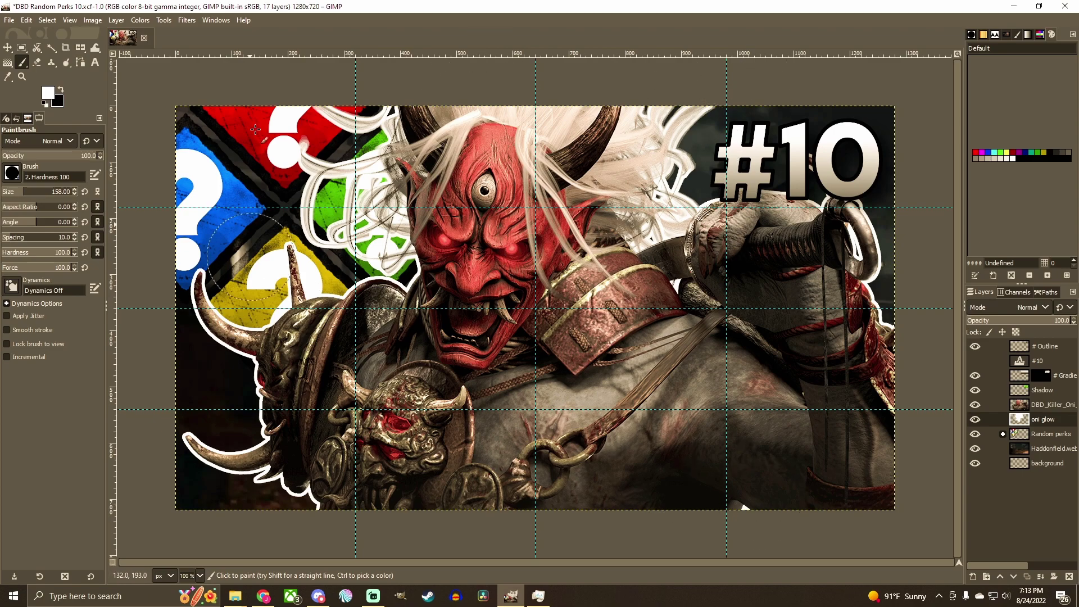
{"action": "left_click", "coordinate": [975, 406]}
{"action": "left_click", "coordinate": [976, 405]}
{"action": "left_click", "coordinate": [976, 406]}
{"action": "left_click", "coordinate": [975, 405]}
{"action": "left_click", "coordinate": [976, 405]}
{"action": "left_click", "coordinate": [976, 406]}
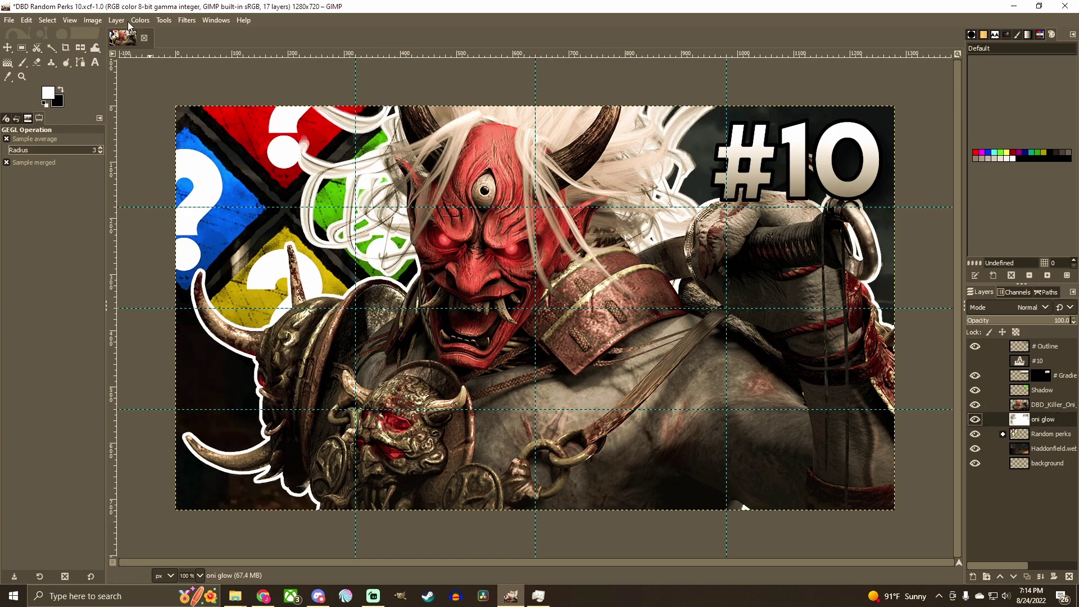
- Start a Gaussian Blur on the oni glow layer with Size X and Size Y at 2.81
{"action": "left_click", "coordinate": [187, 20]}
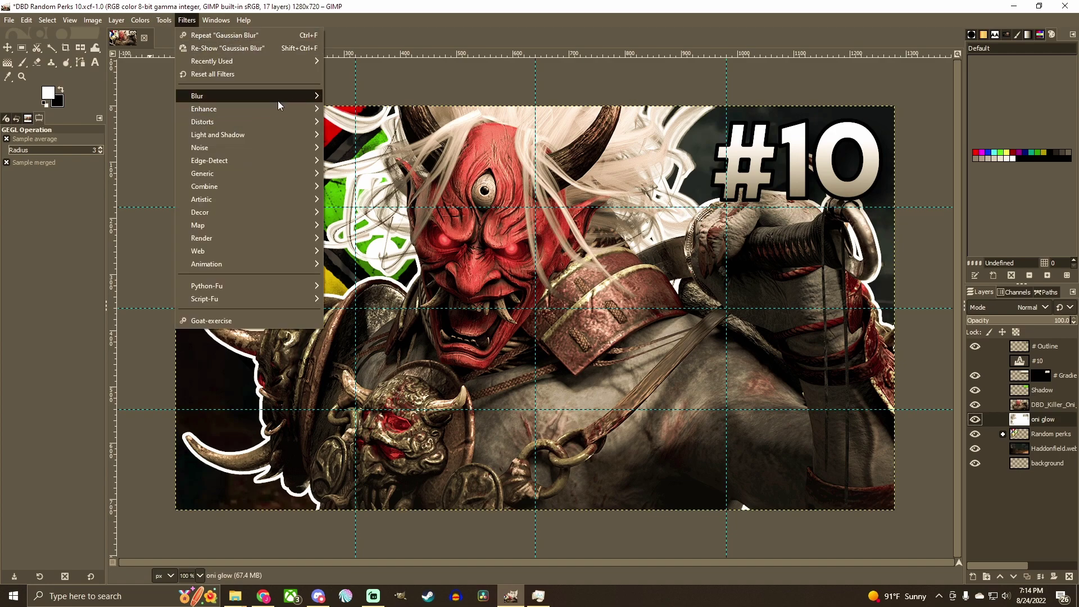
{"action": "mouse_move", "coordinate": [275, 104]}
{"action": "left_click", "coordinate": [363, 108]}
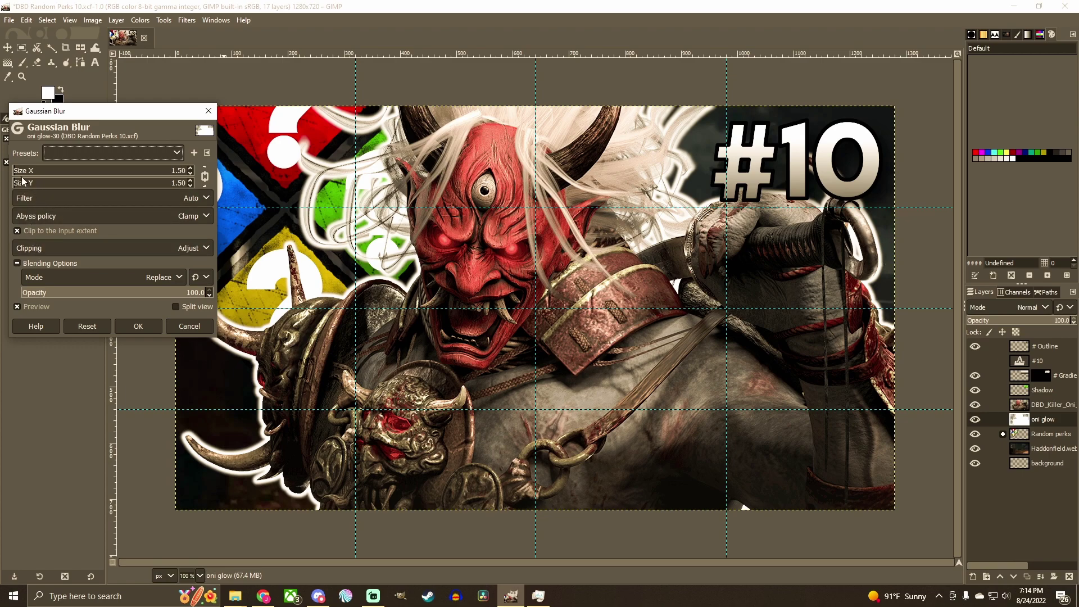
{"action": "left_click_drag", "start_coordinate": [29, 183], "coordinate": [18, 308]}
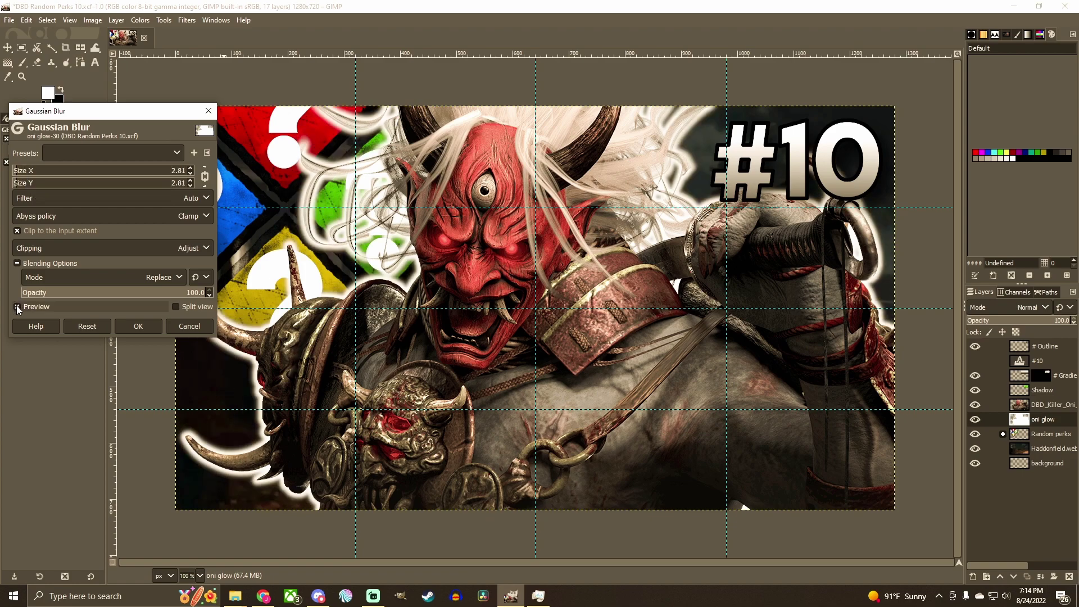
- Compare the character's white outline with and without the blur preview, and apply the Gaussian Blur
{"action": "left_click", "coordinate": [17, 308]}
{"action": "left_click", "coordinate": [18, 308]}
{"action": "left_click", "coordinate": [18, 308]}
{"action": "left_click", "coordinate": [18, 308]}
{"action": "left_click", "coordinate": [17, 307]}
{"action": "left_click", "coordinate": [17, 306]}
{"action": "left_click", "coordinate": [17, 306]}
{"action": "left_click", "coordinate": [17, 307]}
{"action": "left_click", "coordinate": [16, 307]}
{"action": "left_click", "coordinate": [17, 307]}
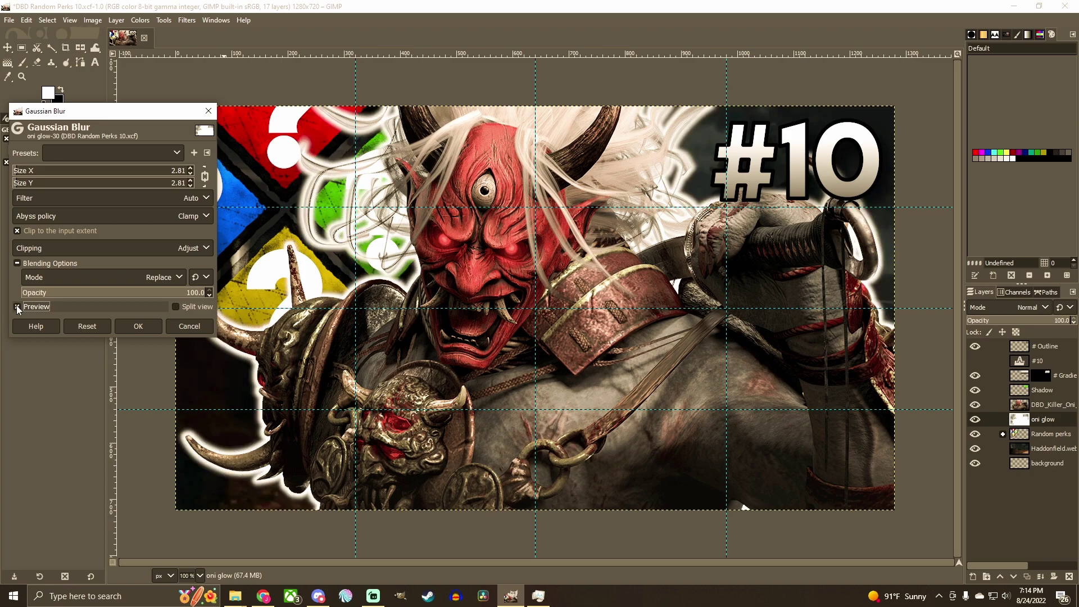
{"action": "left_click", "coordinate": [138, 326]}
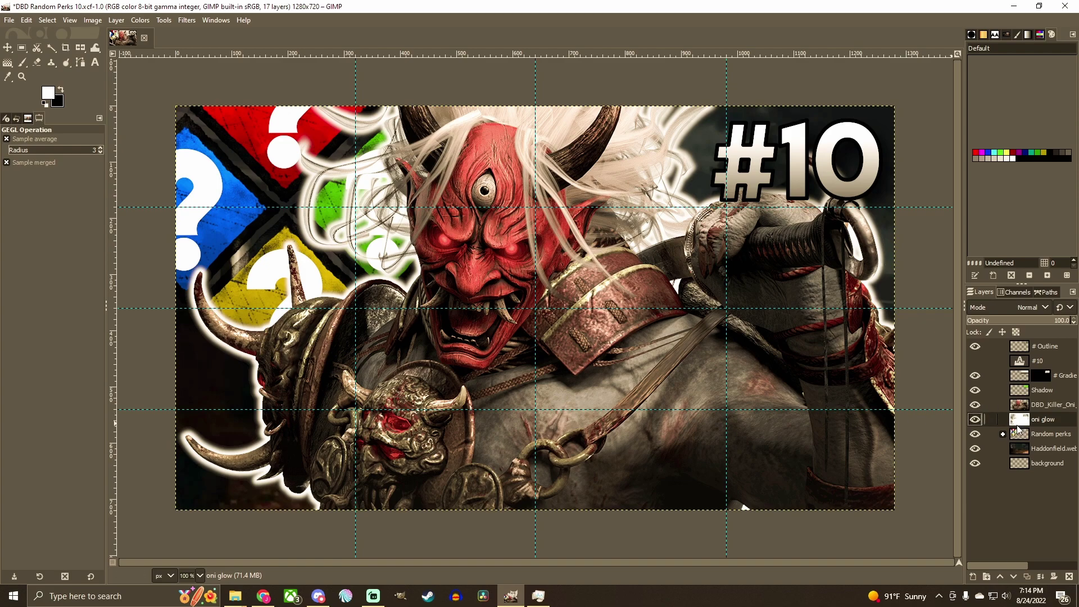
- Apply a black Drop Shadow to oni glow with X and Y offsets of 20, blur radius 10, grow radius 3 and opacity 0.738
{"action": "left_click", "coordinate": [191, 22]}
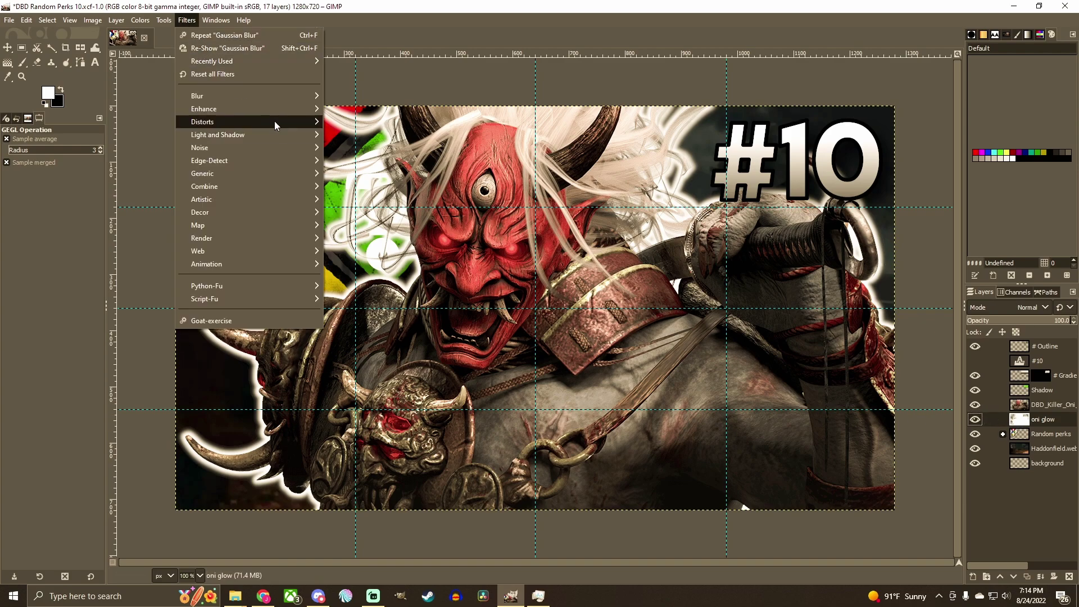
{"action": "mouse_move", "coordinate": [290, 135]}
{"action": "left_click", "coordinate": [349, 220]}
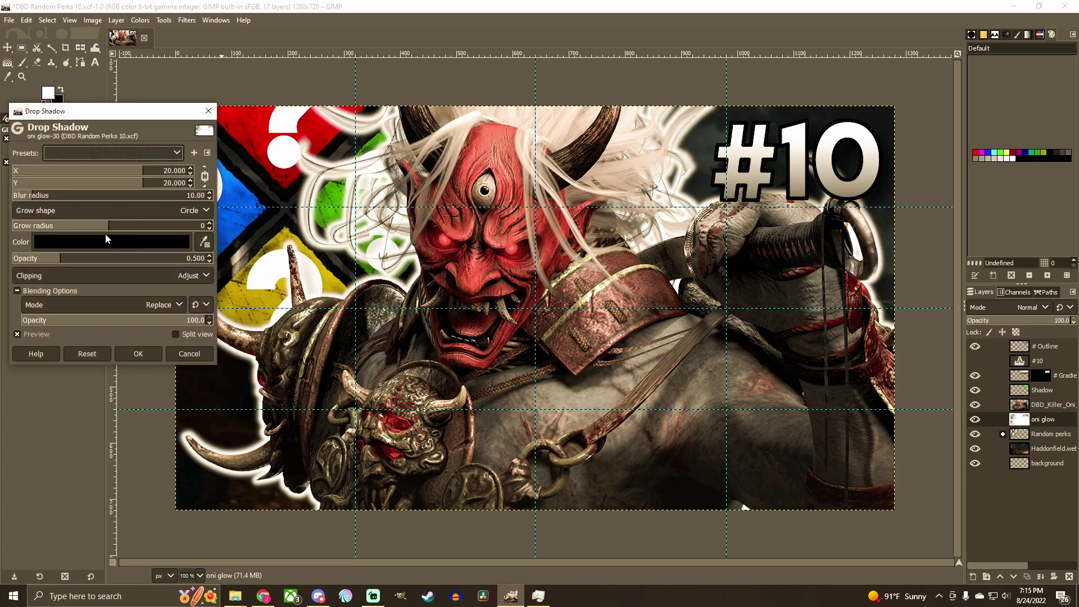
{"action": "left_click_drag", "start_coordinate": [59, 258], "coordinate": [125, 238]}
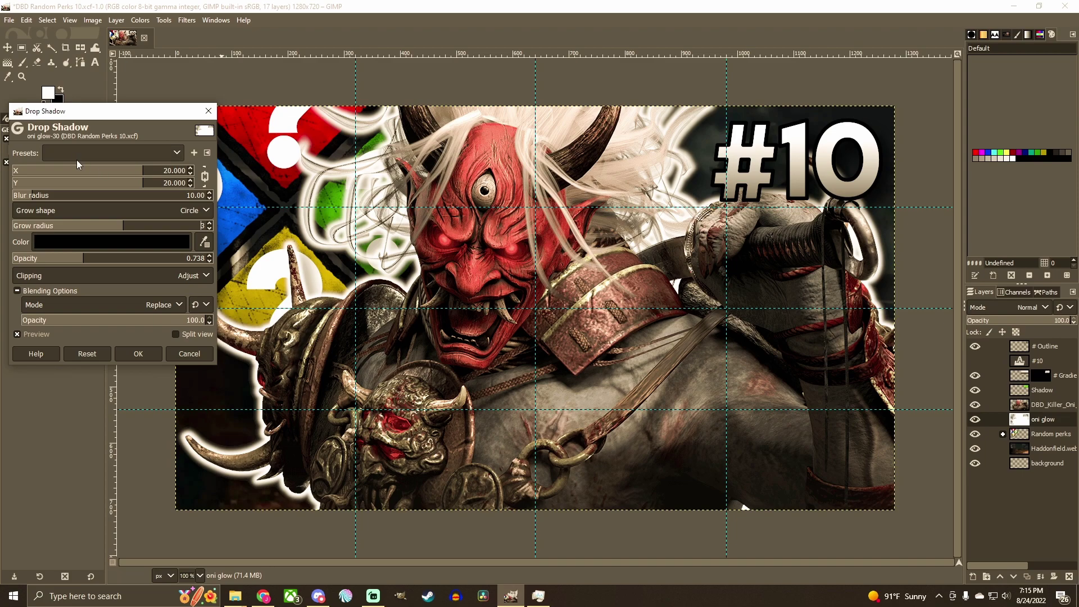
{"action": "left_click", "coordinate": [23, 336]}
{"action": "left_click", "coordinate": [23, 335]}
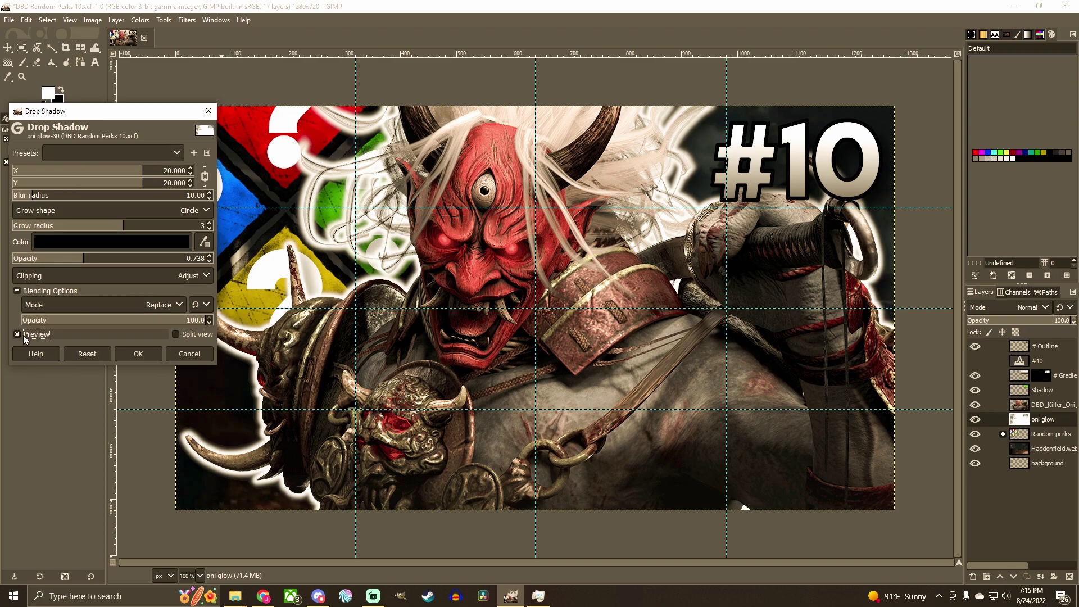
{"action": "left_click", "coordinate": [133, 356]}
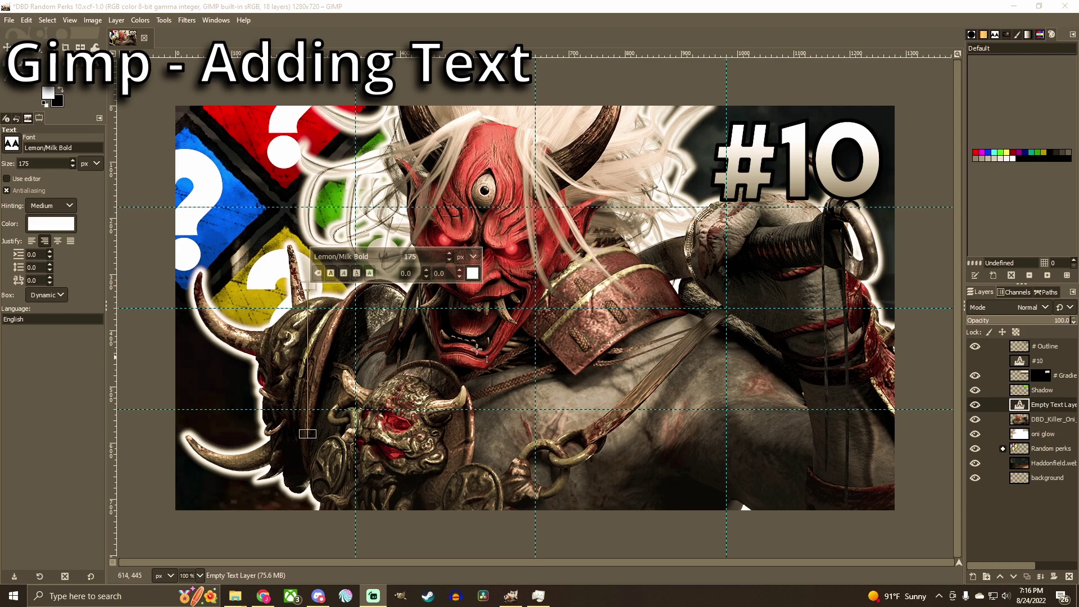
- Try out a white "yeehaw" text in Lemon/Milk Bold at 175 px over the character's lower half, and reposition it
{"action": "left_click", "coordinate": [435, 341]}
{"action": "type", "text": "yeehaw"}
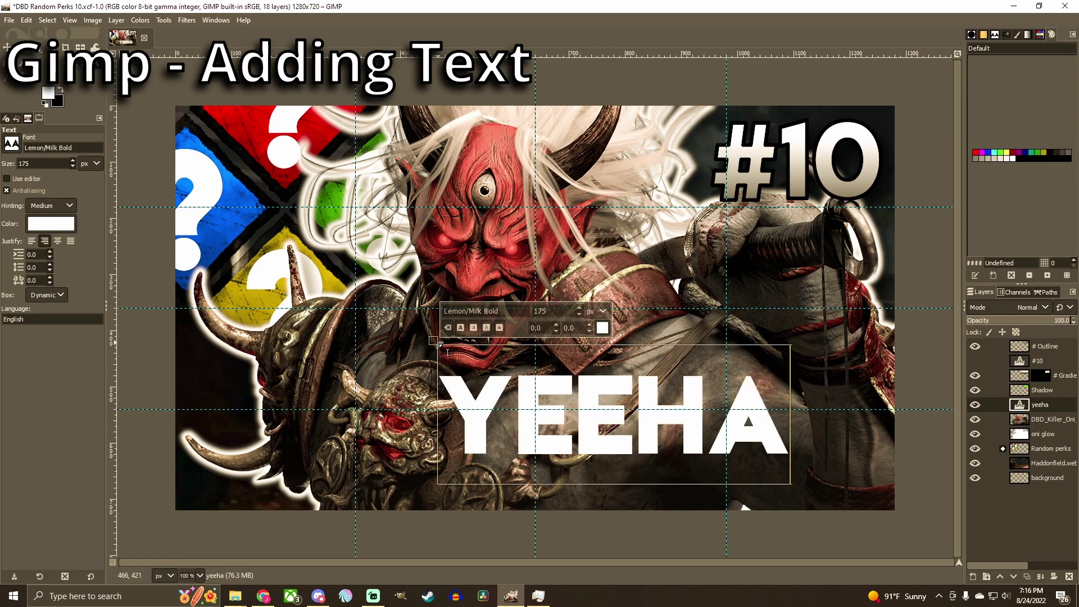
{"action": "left_click", "coordinate": [7, 47]}
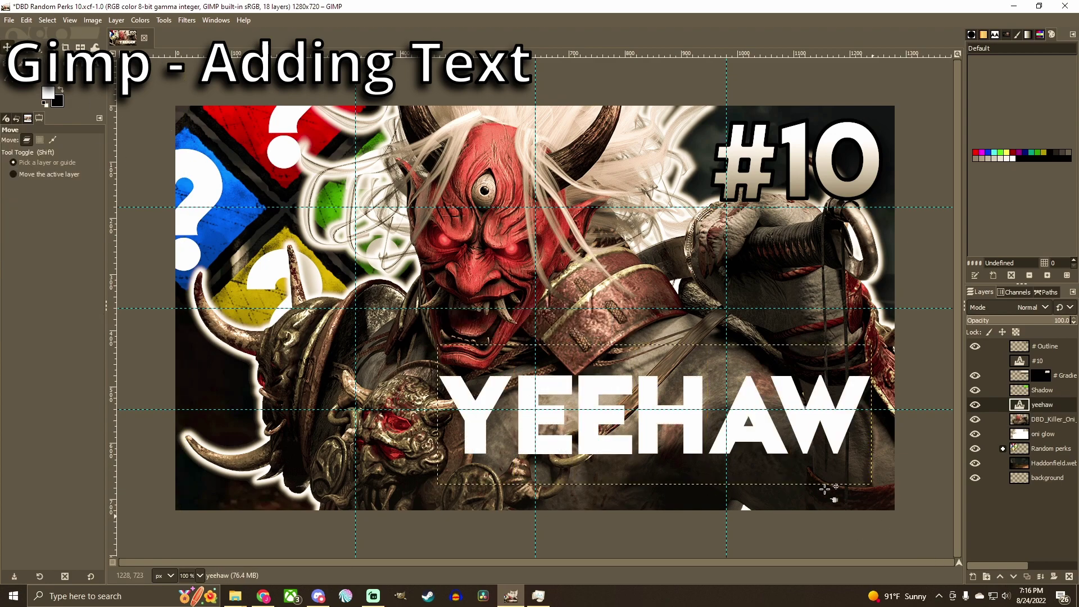
{"action": "left_click_drag", "start_coordinate": [627, 425], "coordinate": [411, 467]}
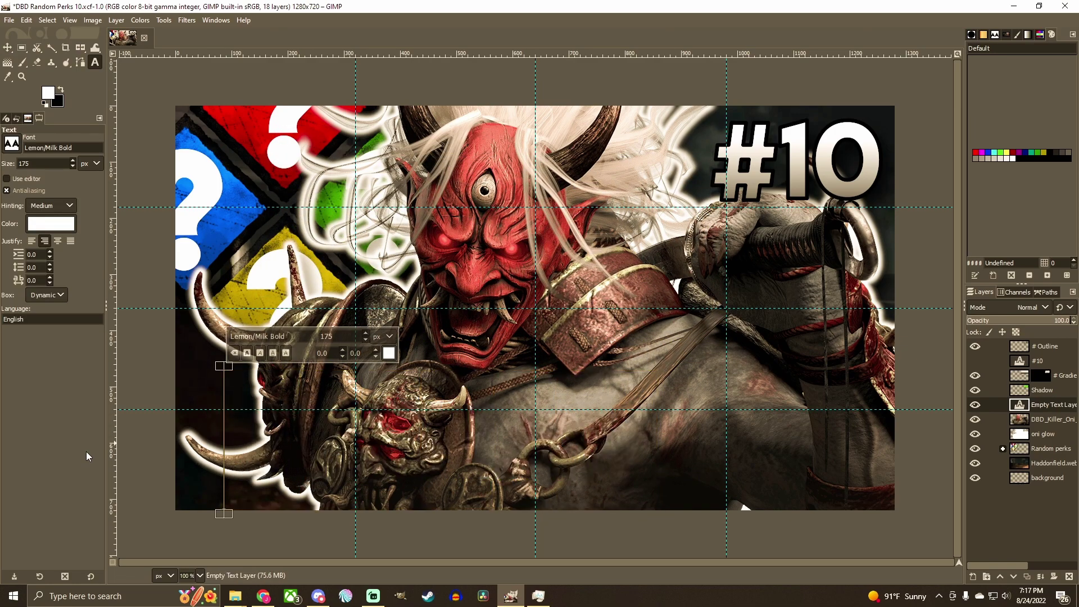
- Enter the white 175 px Lemon/Milk Bold text "No Escape" and centre it near the image's bottom edge
{"action": "type", "text": "No Escape"}
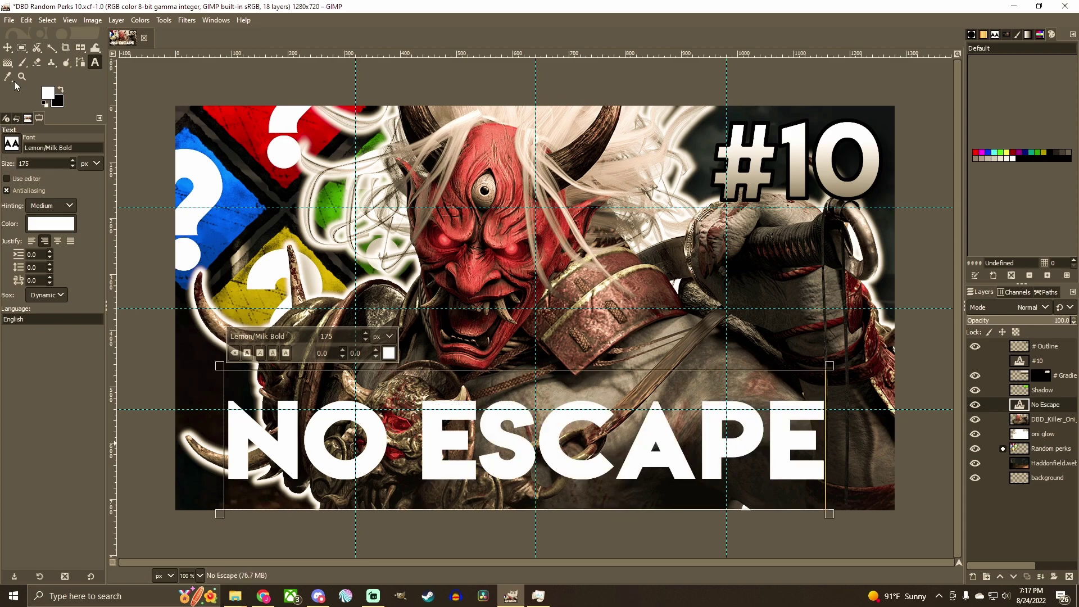
{"action": "left_click", "coordinate": [7, 47]}
{"action": "left_click_drag", "start_coordinate": [580, 474], "coordinate": [591, 493]}
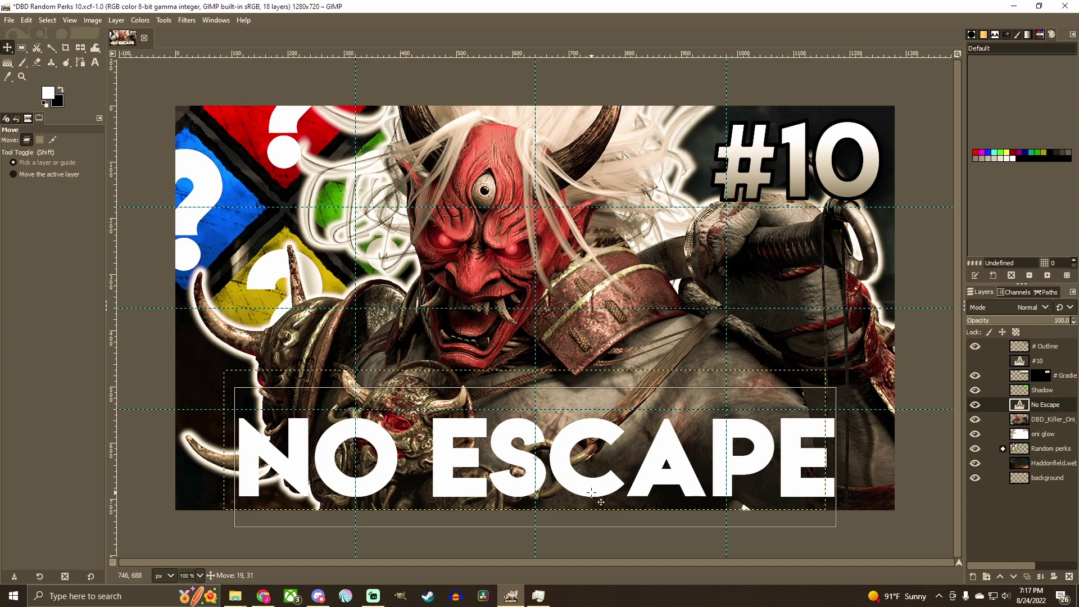
{"action": "left_click_drag", "start_coordinate": [601, 502], "coordinate": [600, 502]}
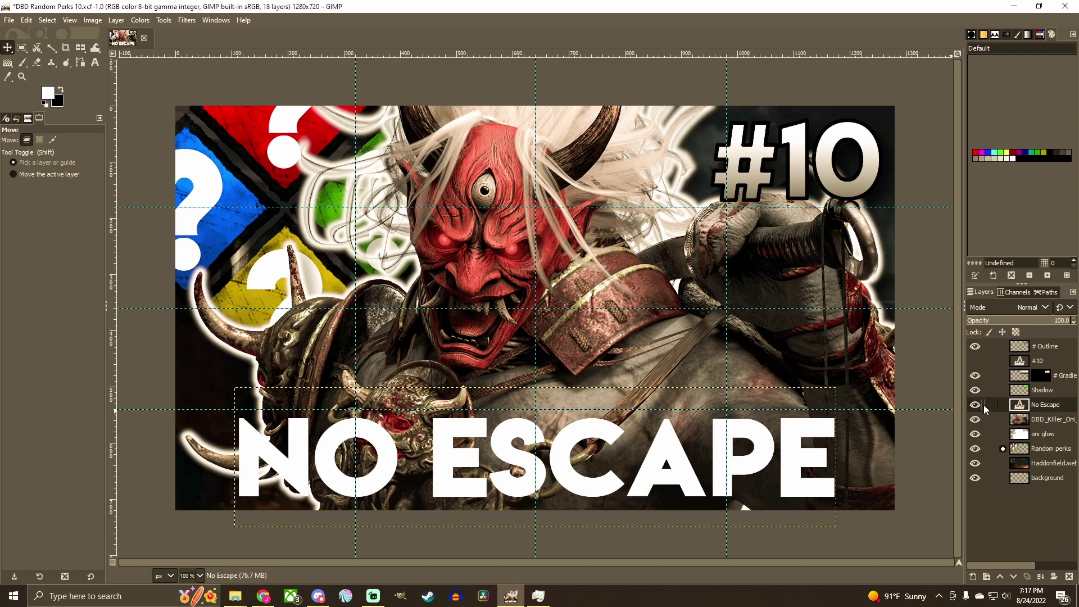
- Convert the No Escape text to a path and create a transparent 1280x720 layer named "no escape outline"
{"action": "right_click", "coordinate": [1020, 411]}
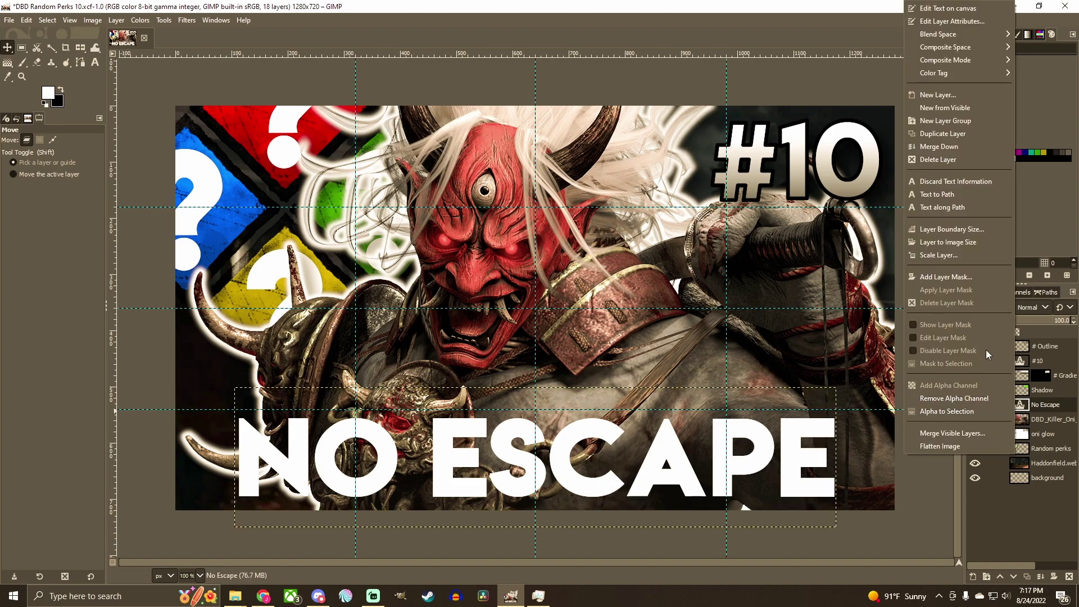
{"action": "left_click", "coordinate": [953, 195]}
{"action": "left_click", "coordinate": [973, 576]}
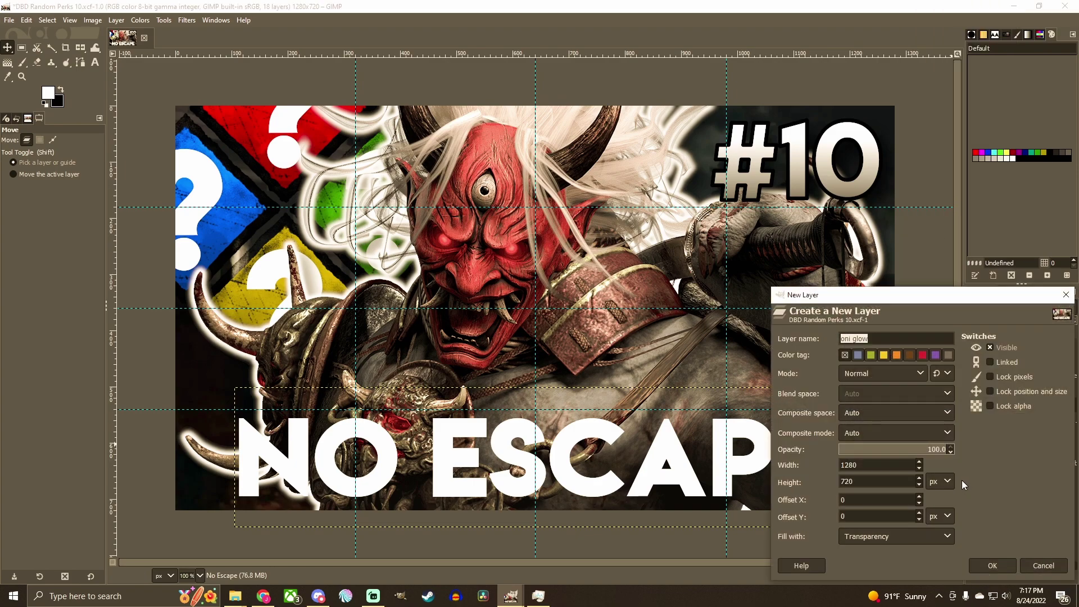
{"action": "type", "text": "no escape outline"}
{"action": "key", "text": "Return"}
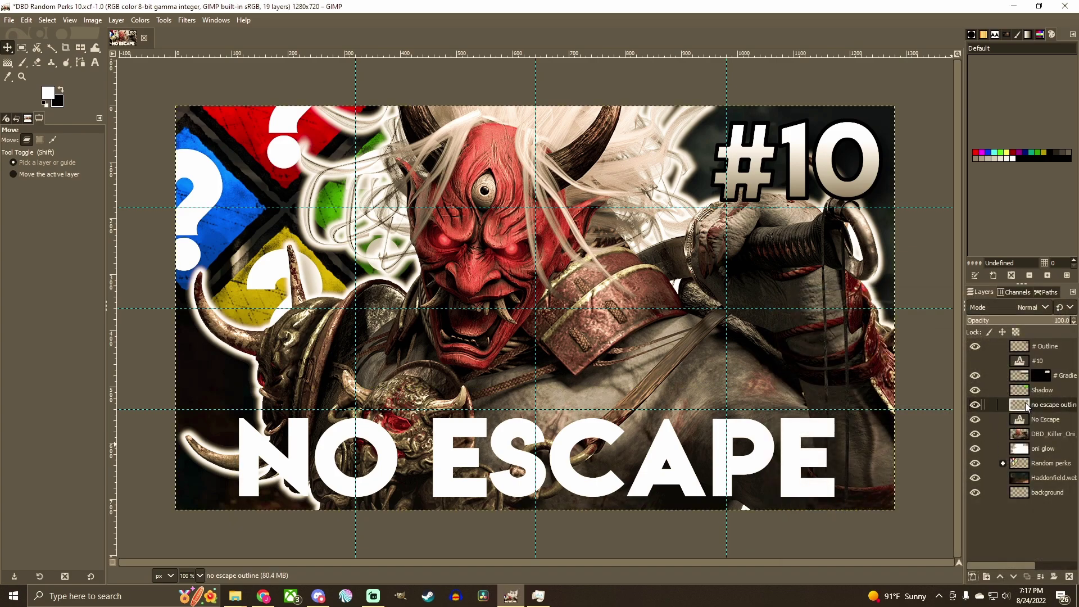
- Stroke the No Escape path with a solid black 7 px line on the no escape outline layer
{"action": "left_click", "coordinate": [1050, 291]}
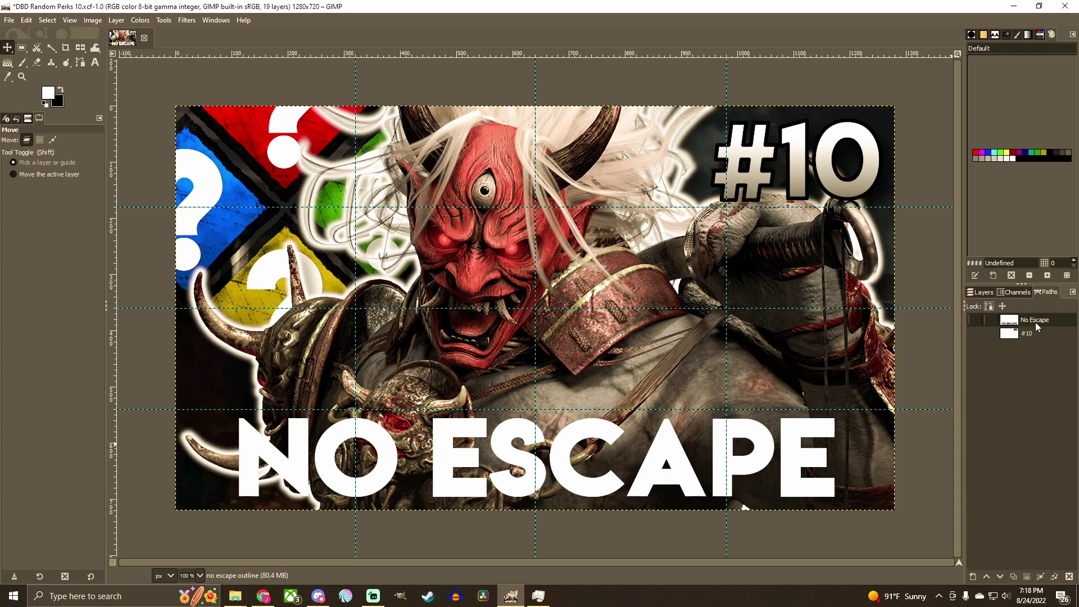
{"action": "key", "text": "p"}
{"action": "key", "text": "x"}
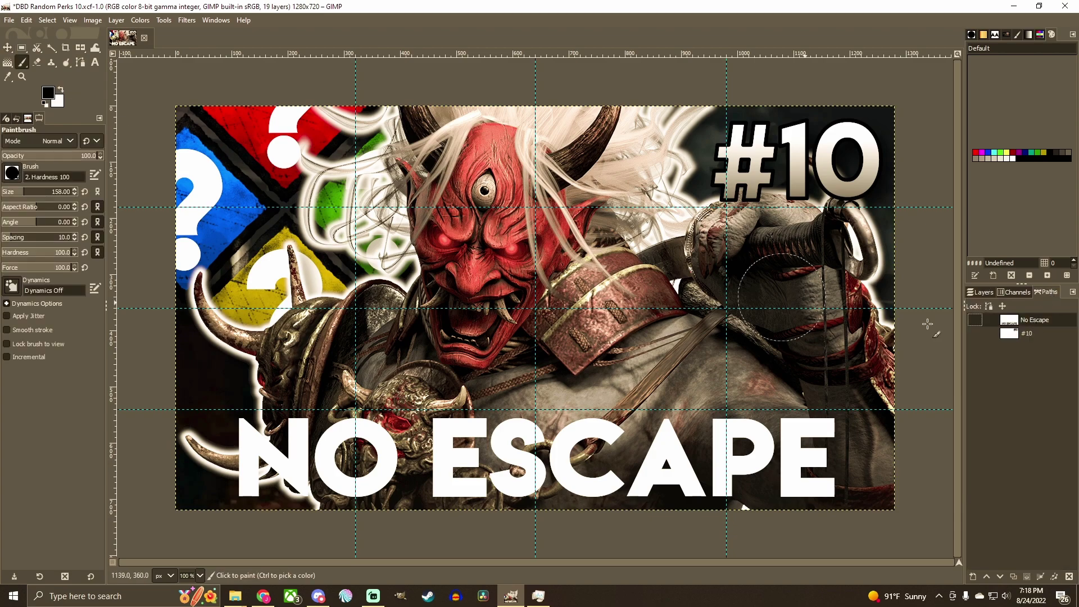
{"action": "right_click", "coordinate": [1017, 320]}
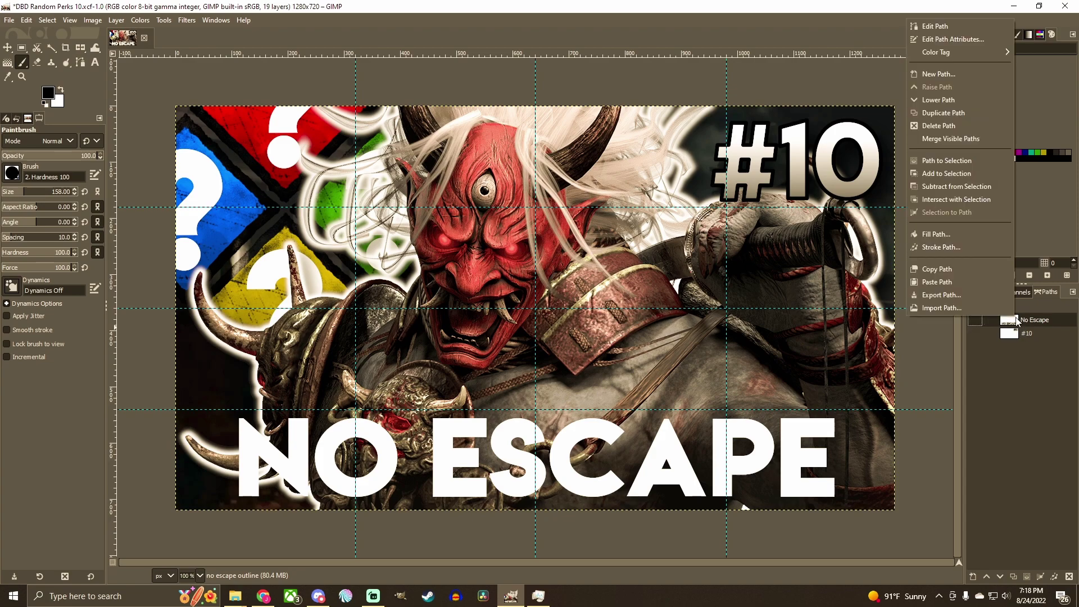
{"action": "left_click", "coordinate": [970, 248]}
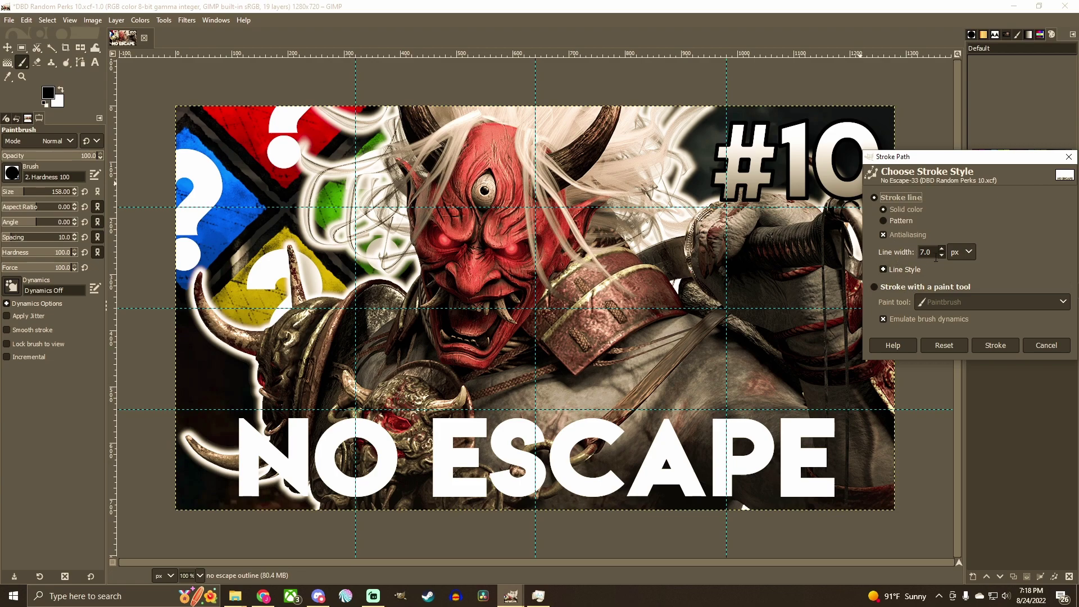
{"action": "left_click", "coordinate": [989, 342]}
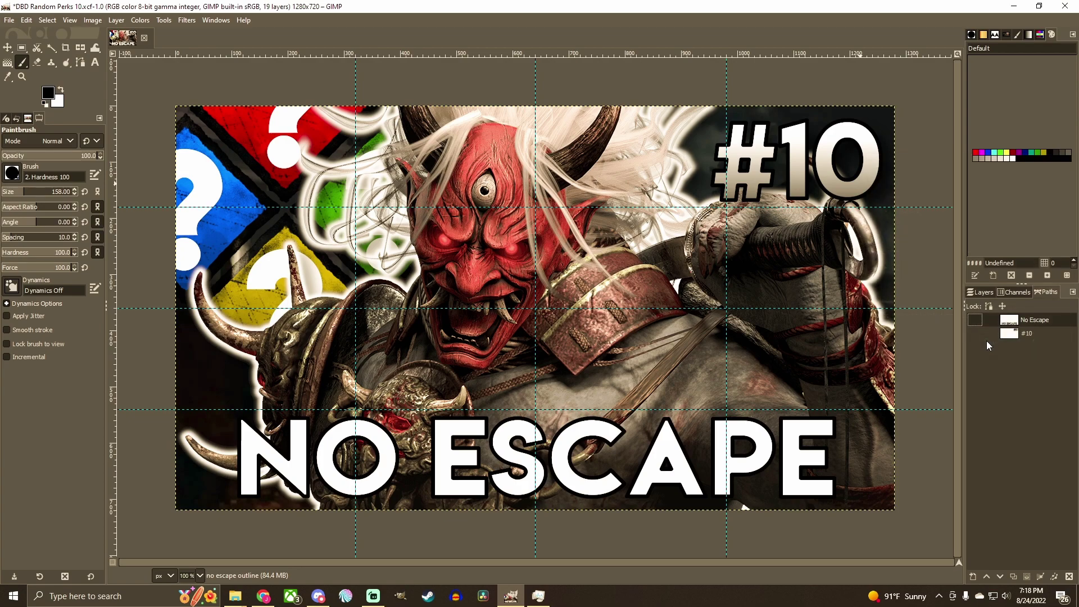
- Create a transparent 1280x720 layer named "no escape shadow" and place it directly below the No Escape text layer
{"action": "left_click", "coordinate": [985, 292]}
{"action": "left_click", "coordinate": [975, 576]}
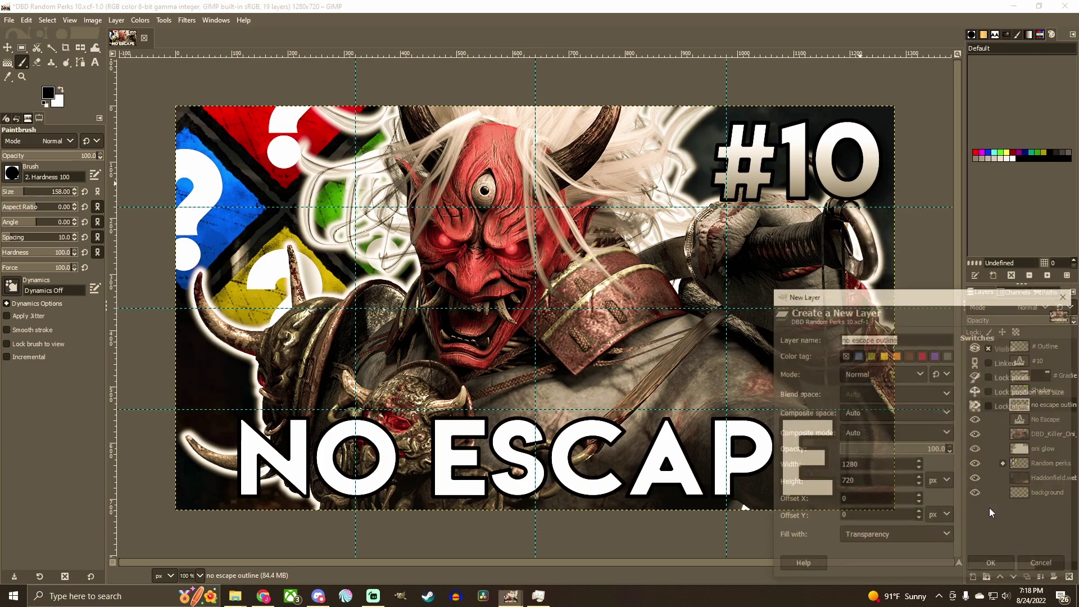
{"action": "key", "text": "End"}
{"action": "key", "text": "BackSpace"}
{"action": "key", "text": "BackSpace"}
{"action": "key", "text": "BackSpace"}
{"action": "key", "text": "BackSpace"}
{"action": "key", "text": "BackSpace"}
{"action": "key", "text": "BackSpace"}
{"action": "key", "text": "BackSpace"}
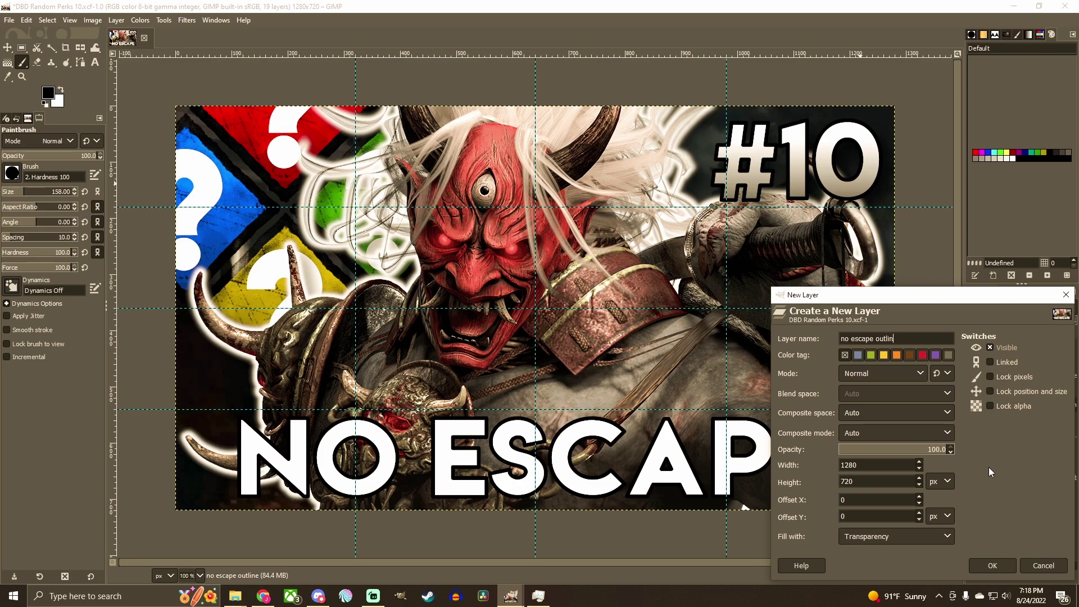
{"action": "type", "text": "shadow"}
{"action": "key", "text": "Return"}
{"action": "left_click_drag", "start_coordinate": [1019, 406], "coordinate": [1022, 445]}
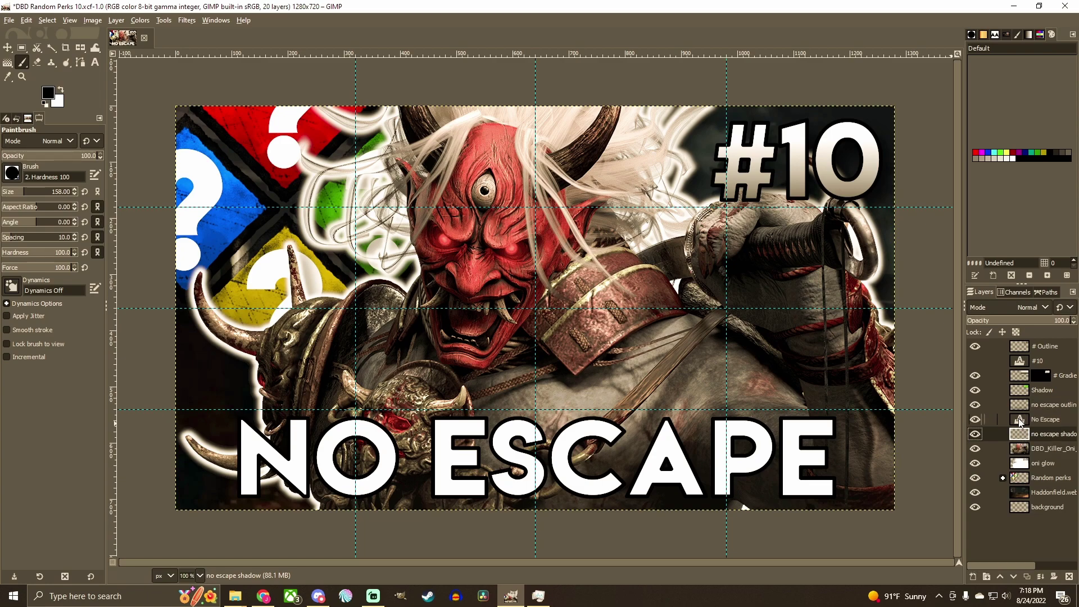
- Select the No Escape lettering's shape, paint it black on the no escape shadow layer, check it with the text hidden, and deselect
{"action": "left_click", "coordinate": [1020, 422], "text": "alt"}
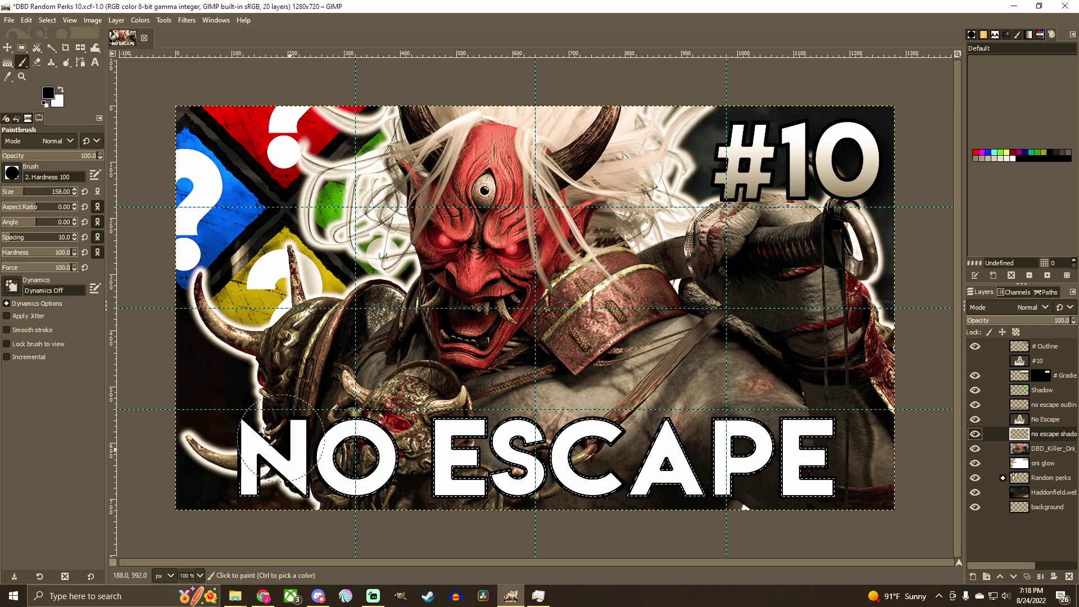
{"action": "mouse_move", "coordinate": [239, 472]}
{"action": "left_mouse_down"}
{"action": "mouse_move", "coordinate": [320, 466]}
{"action": "mouse_move", "coordinate": [472, 489]}
{"action": "mouse_move", "coordinate": [575, 535]}
{"action": "mouse_move", "coordinate": [756, 496]}
{"action": "mouse_move", "coordinate": [815, 423]}
{"action": "mouse_move", "coordinate": [711, 417]}
{"action": "mouse_move", "coordinate": [495, 444]}
{"action": "mouse_move", "coordinate": [321, 399]}
{"action": "mouse_move", "coordinate": [194, 483]}
{"action": "left_mouse_up"}
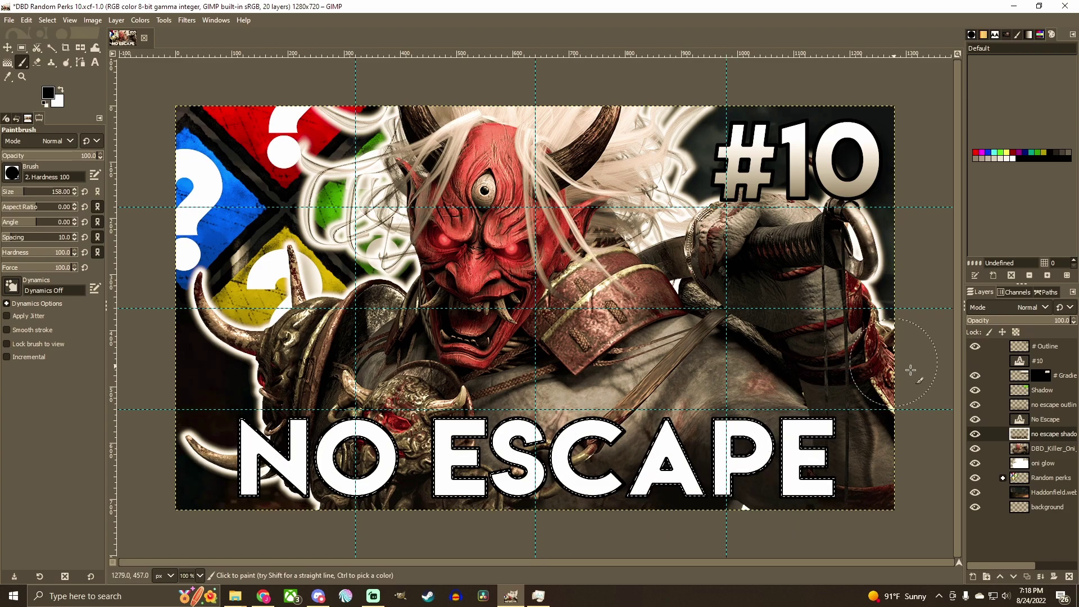
{"action": "left_click", "coordinate": [976, 419]}
{"action": "left_click", "coordinate": [975, 419]}
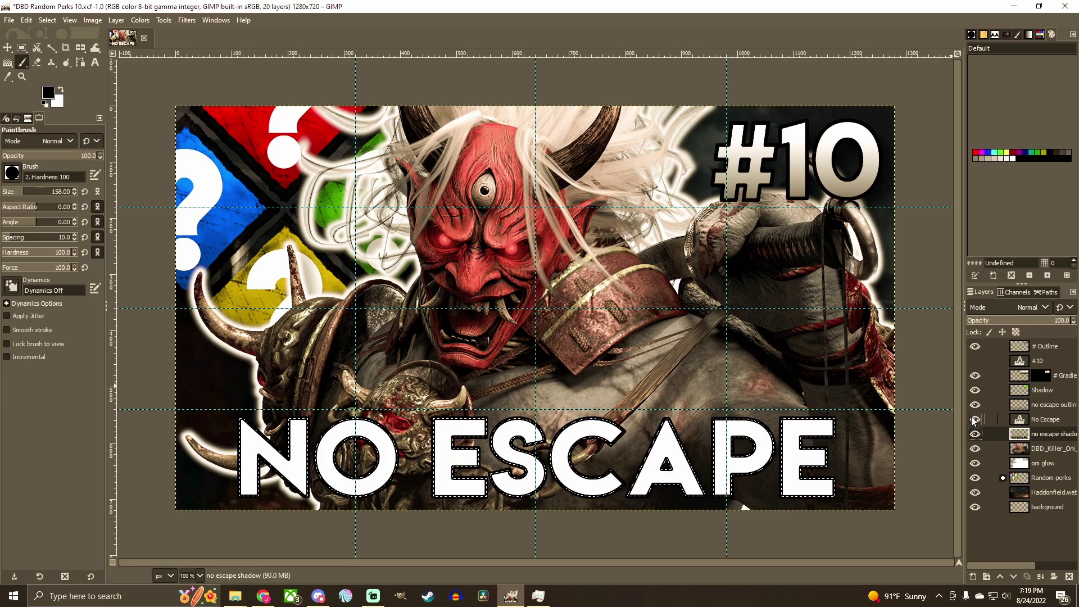
{"action": "key", "text": "ctrl+shift+a"}
- Apply a Drop Shadow to the no escape shadow layer with 20 px X and Y offsets, blur radius 10 and opacity 0.5, checking its preview
{"action": "left_click", "coordinate": [186, 20]}
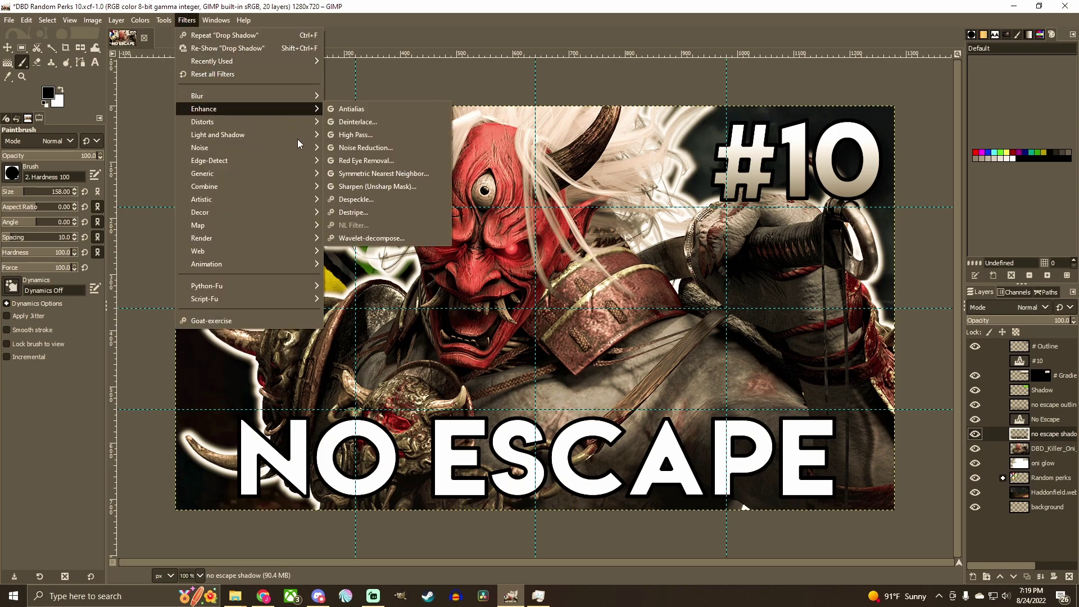
{"action": "mouse_move", "coordinate": [297, 134]}
{"action": "left_click", "coordinate": [357, 221]}
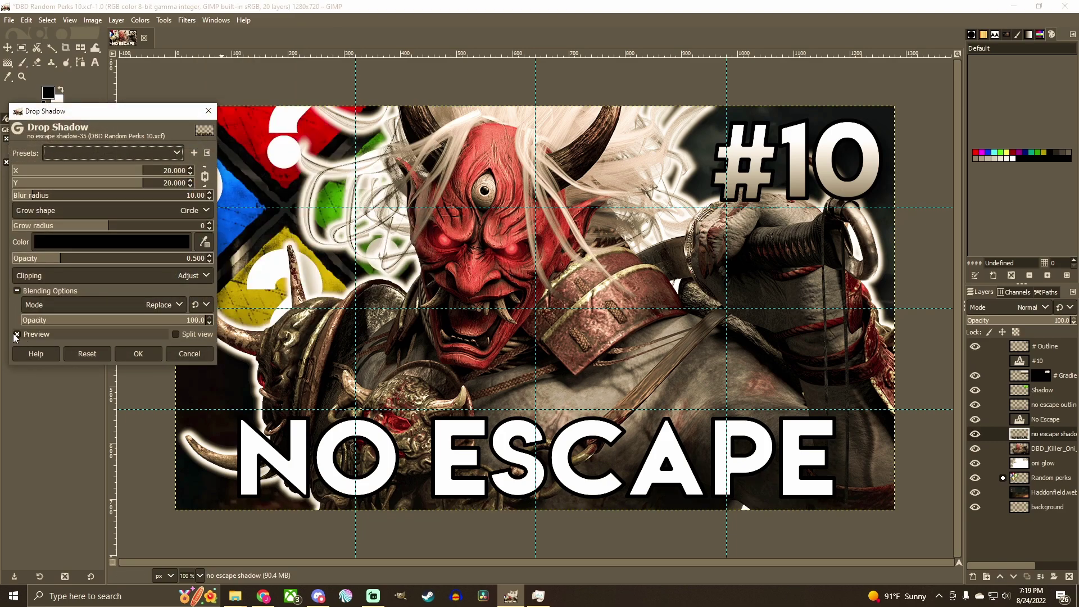
{"action": "left_click", "coordinate": [20, 338]}
{"action": "left_click", "coordinate": [21, 337]}
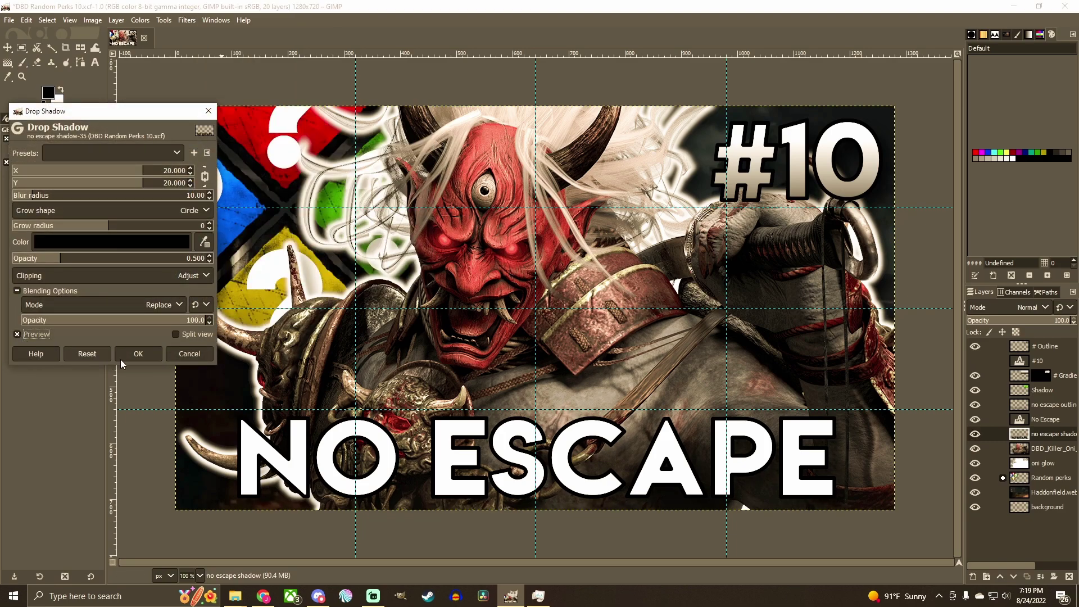
{"action": "left_click", "coordinate": [138, 353]}
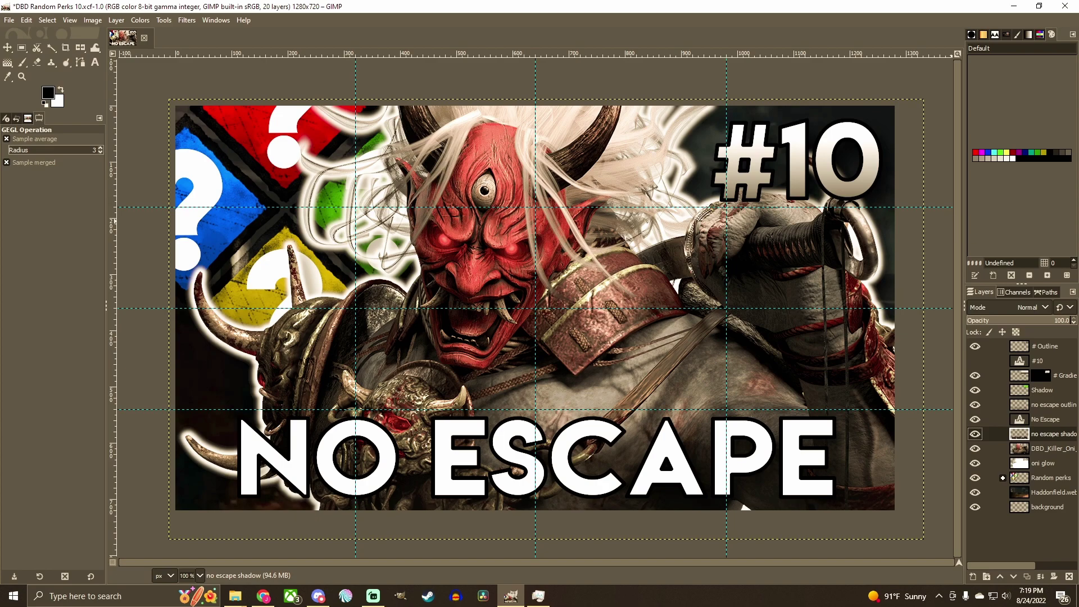
- Save the project and export the thumbnail as "DBD Random Perks 10.png" in the DBD Graphic Assets folder with PNG compression level 9
{"action": "left_click", "coordinate": [12, 21]}
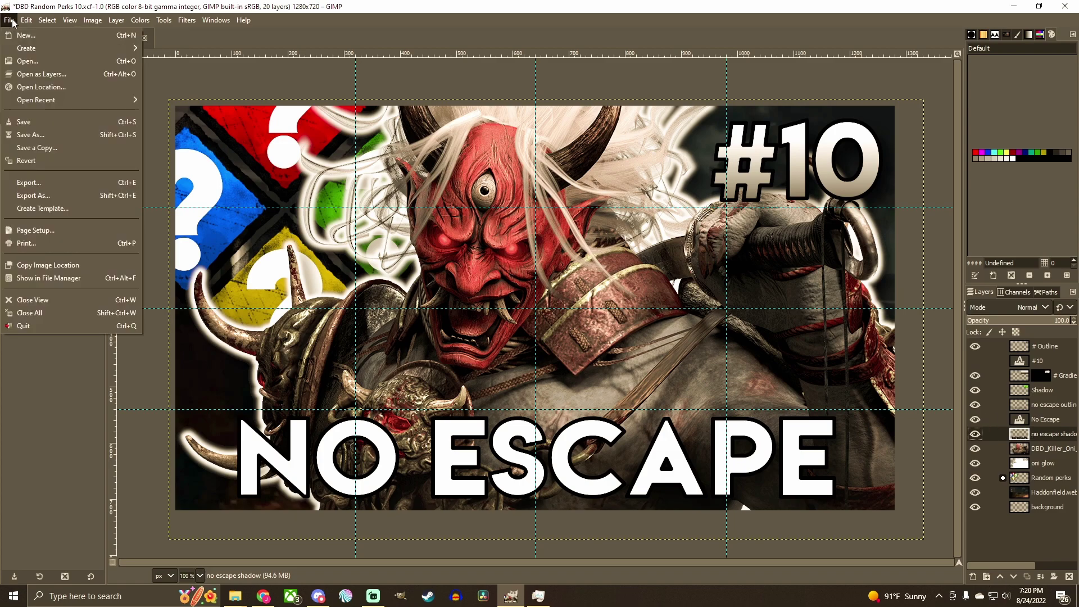
{"action": "left_click", "coordinate": [26, 124]}
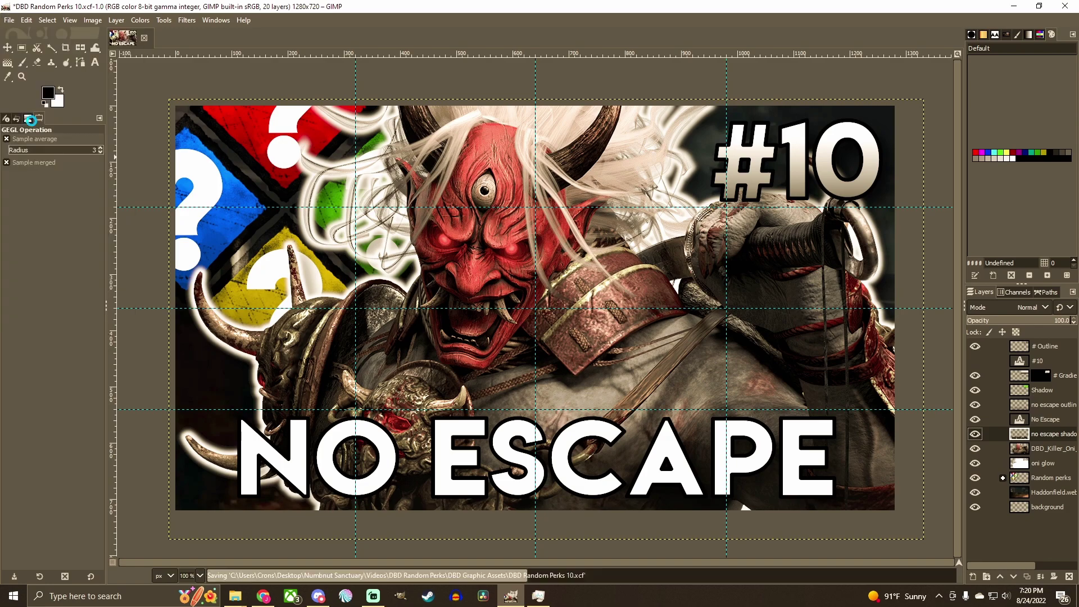
{"action": "left_click", "coordinate": [9, 21]}
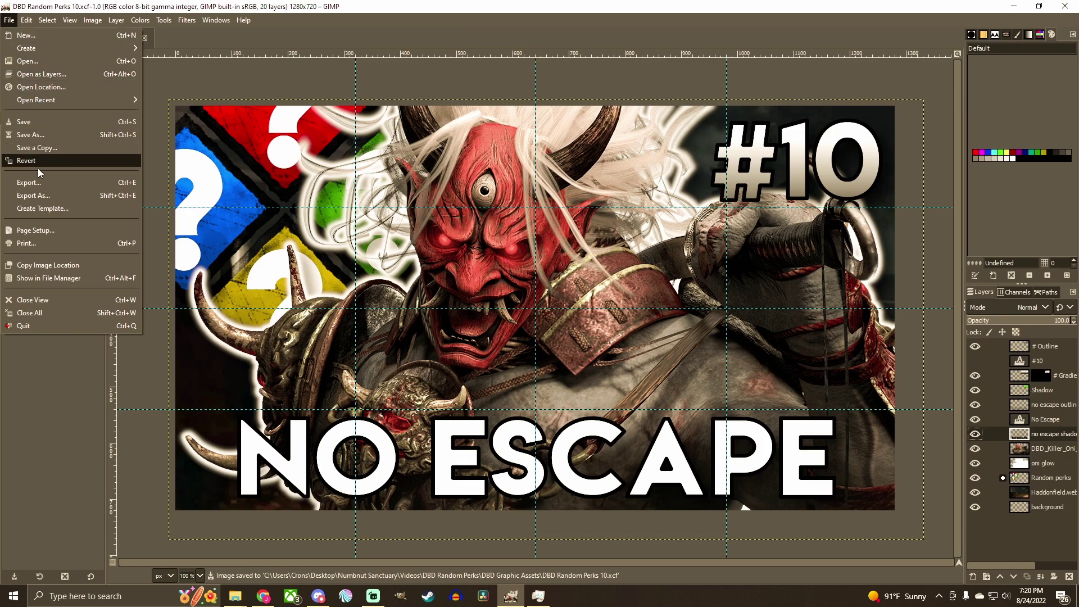
{"action": "left_click", "coordinate": [49, 196]}
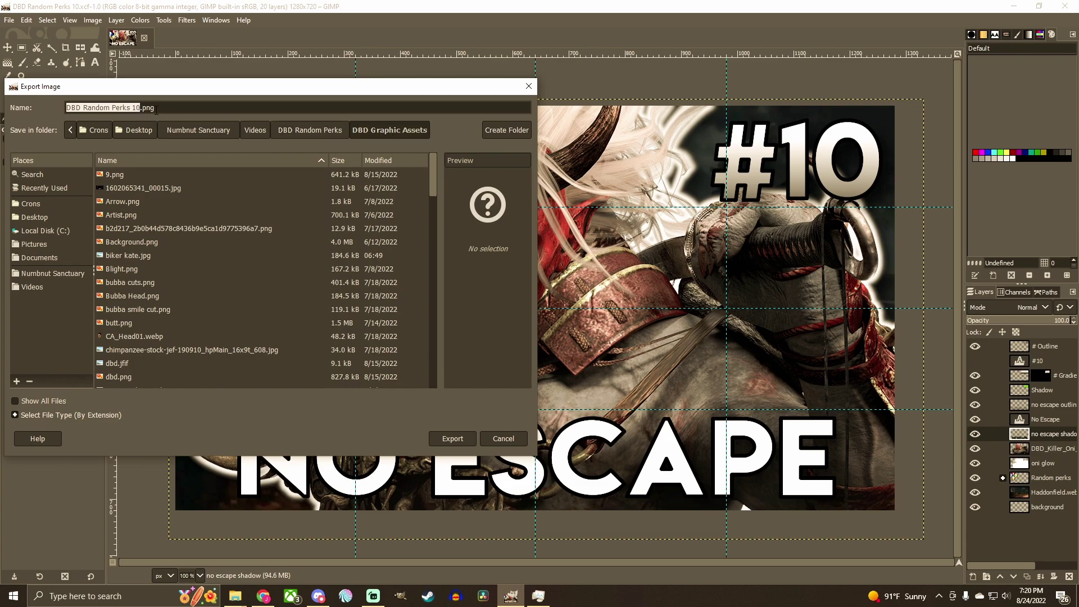
{"action": "left_click", "coordinate": [157, 110]}
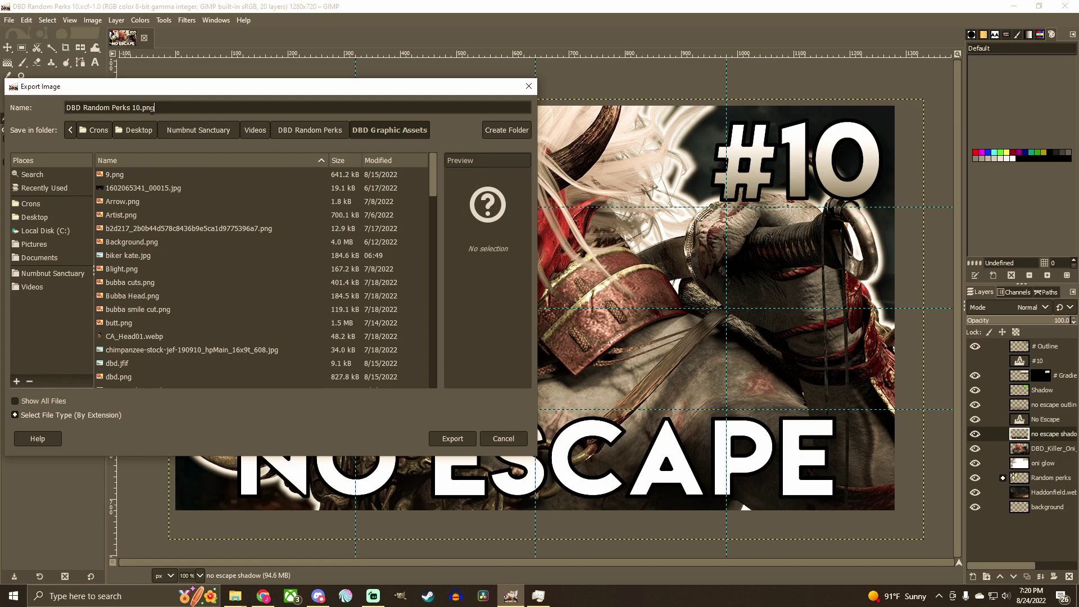
{"action": "left_click", "coordinate": [452, 438]}
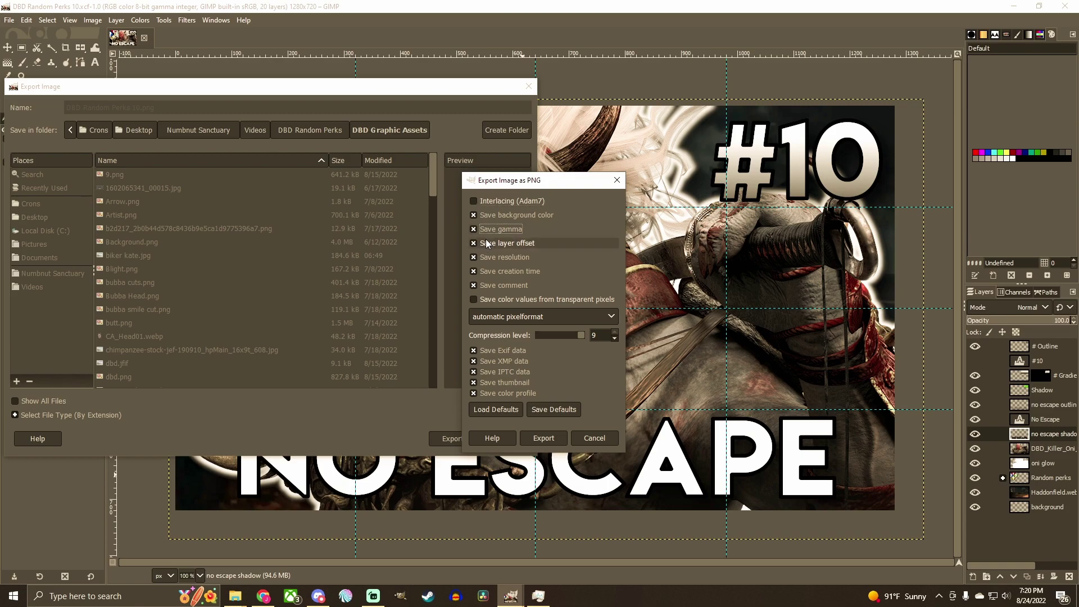
{"action": "left_click", "coordinate": [540, 439]}
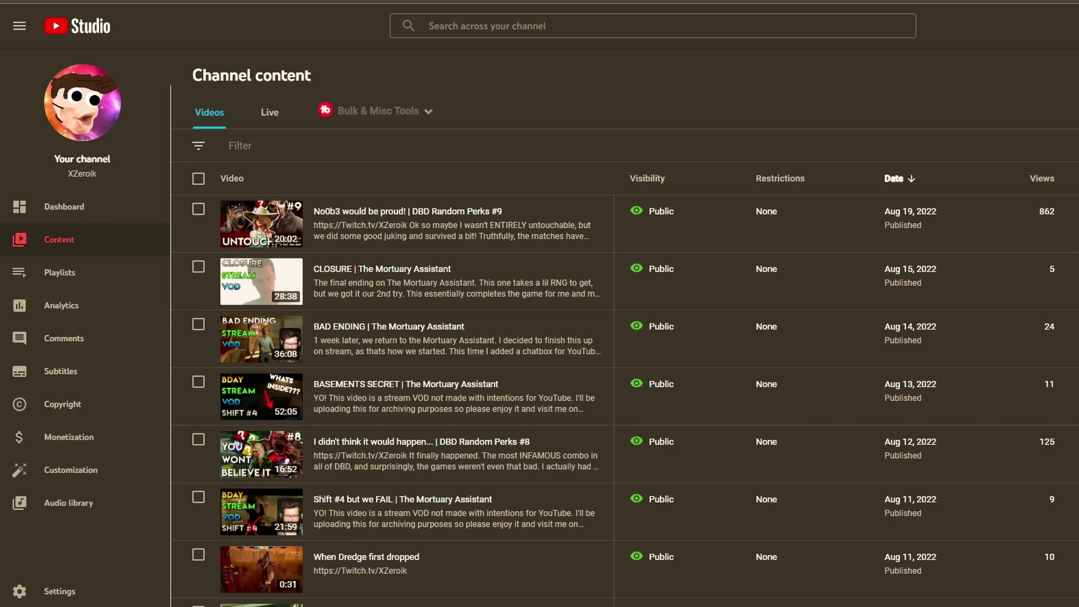
- In YouTube Studio, start a new video upload with the "DBD Random Perks 10" video from the COMPLETE VIDEOS folder
{"action": "left_click", "coordinate": [925, 56]}
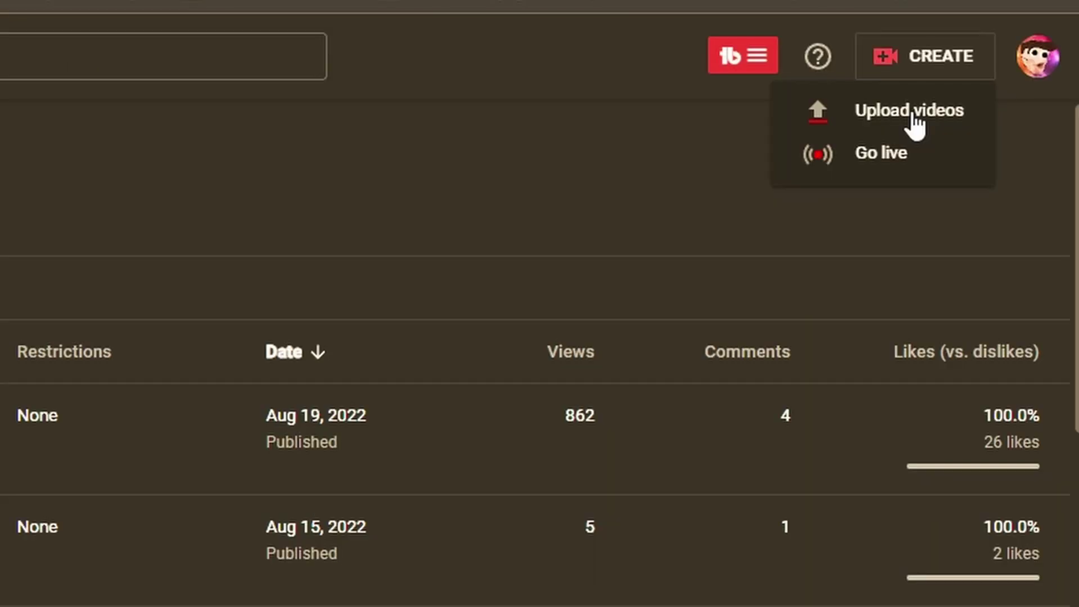
{"action": "left_click", "coordinate": [913, 112]}
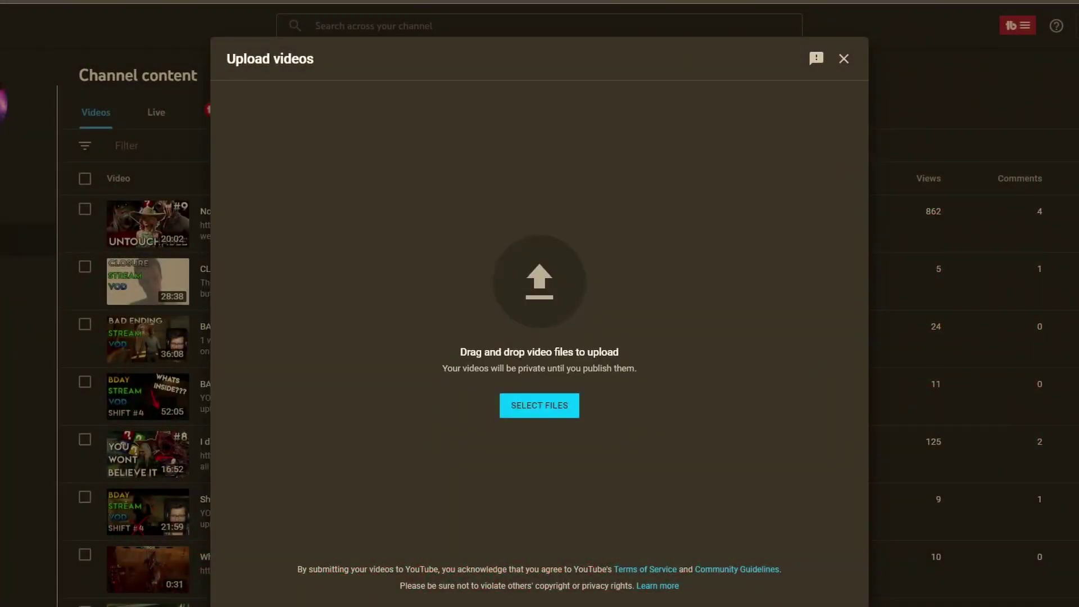
{"action": "left_click_drag", "start_coordinate": [1078, 98], "coordinate": [889, 69]}
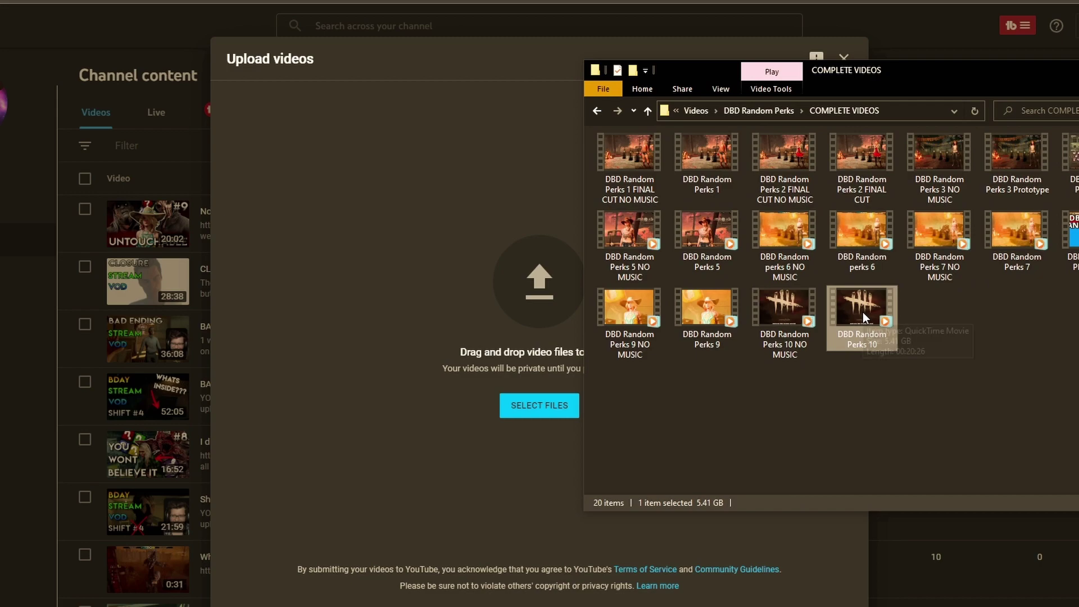
{"action": "left_click_drag", "start_coordinate": [862, 312], "coordinate": [472, 261]}
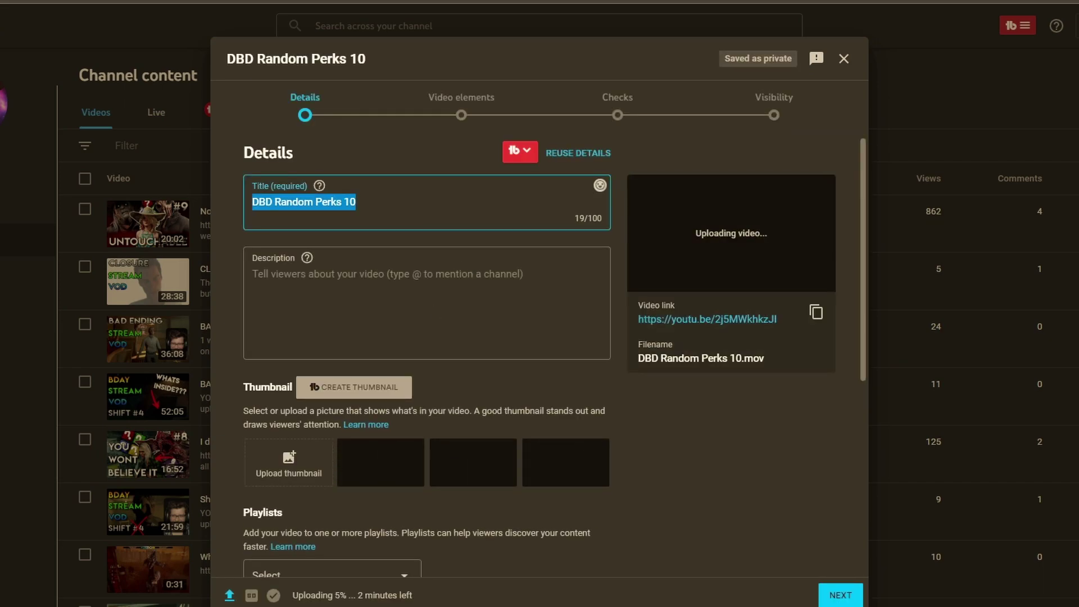
{"action": "left_click", "coordinate": [360, 209]}
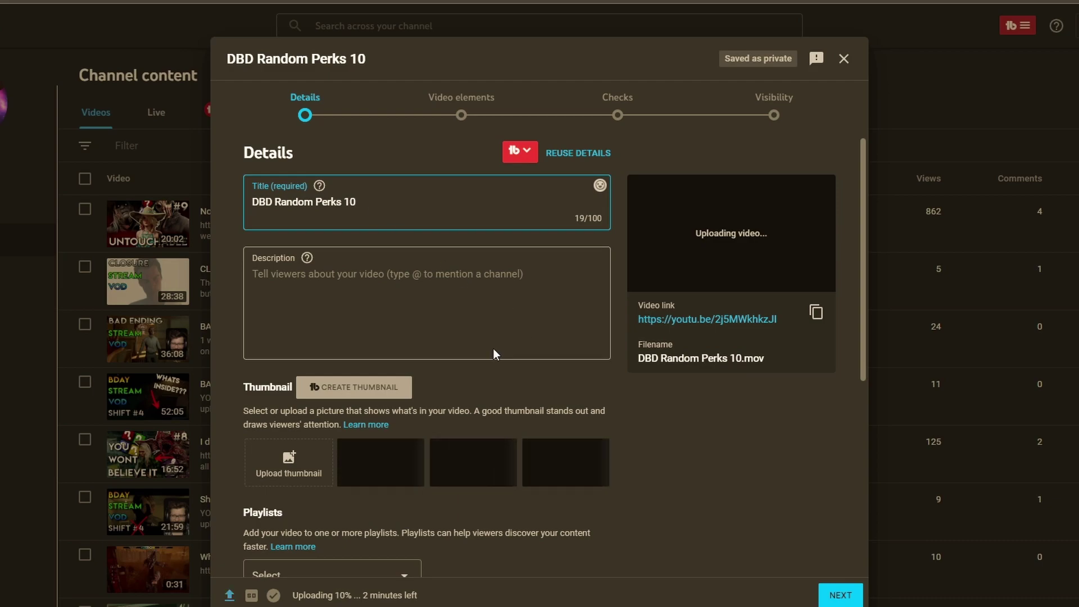
- Upload the exported "DBD Random Perks 10" image as the video's thumbnail
{"action": "left_click", "coordinate": [288, 462]}
{"action": "scroll", "coordinate": [304, 132], "scroll_direction": "down", "scroll_amount": 2}
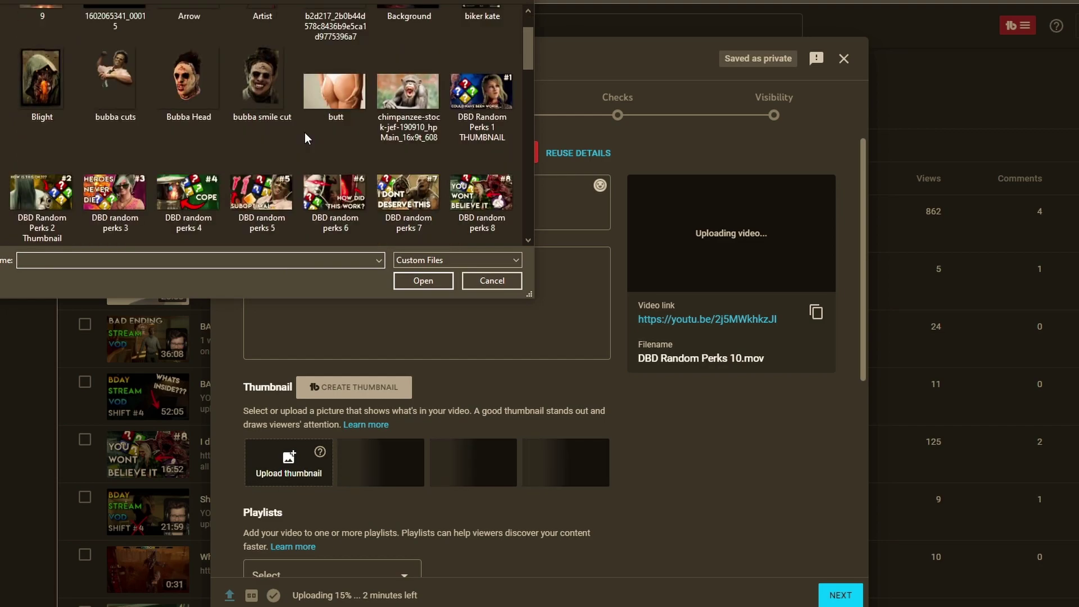
{"action": "scroll", "coordinate": [336, 142], "scroll_direction": "down", "scroll_amount": 2}
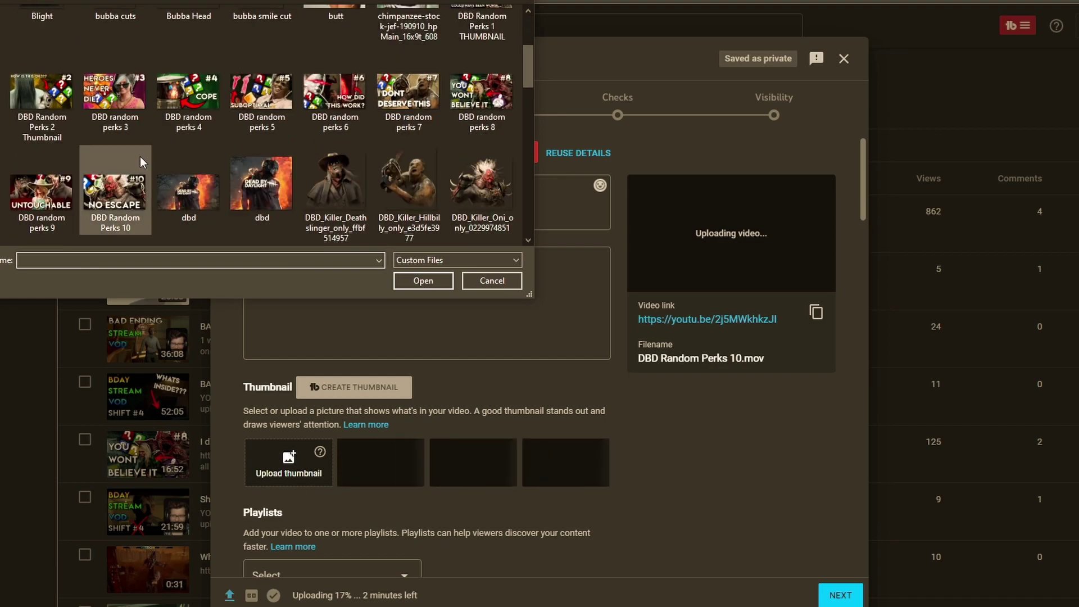
{"action": "double_click", "coordinate": [113, 193]}
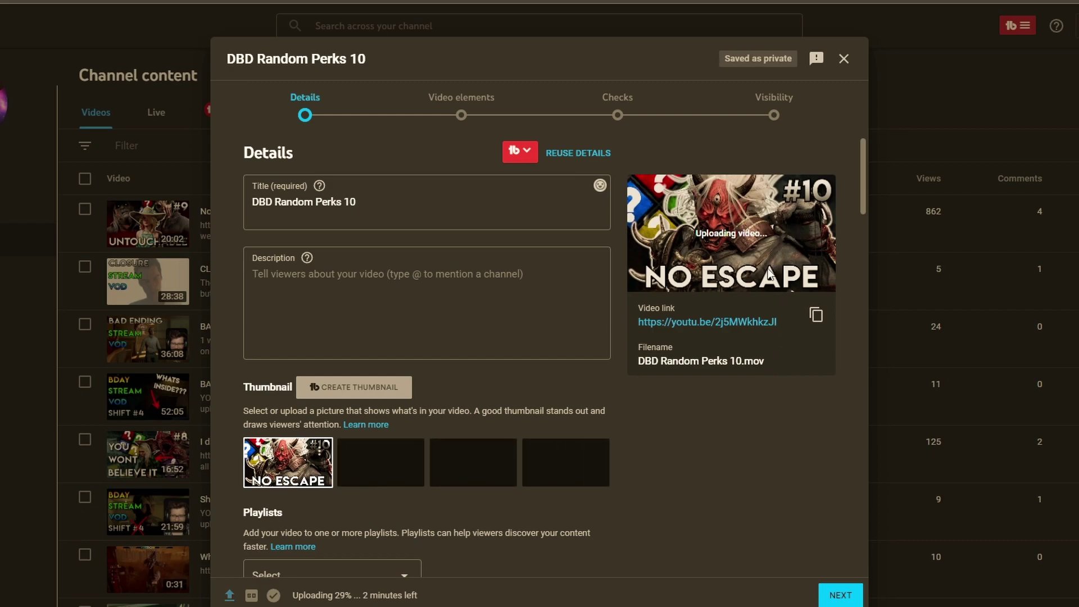
- Change the video title to "Most Intense Game | DBD Random Perks #10"
{"action": "left_click", "coordinate": [440, 222]}
{"action": "type", "text": "#"}
{"action": "type", "text": "Most Int"}
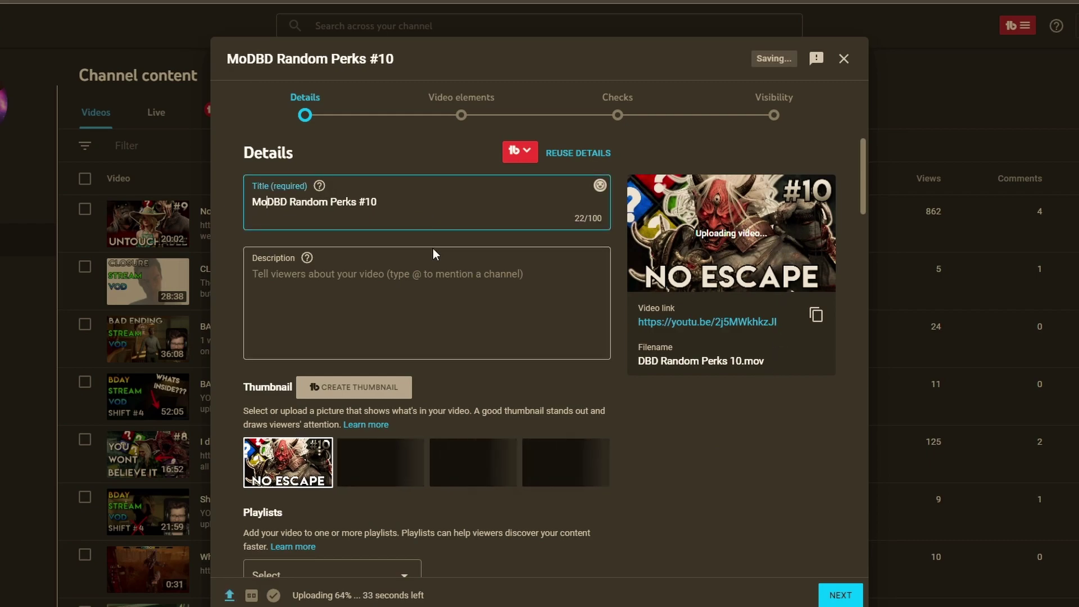
{"action": "type", "text": "ense Game |"}
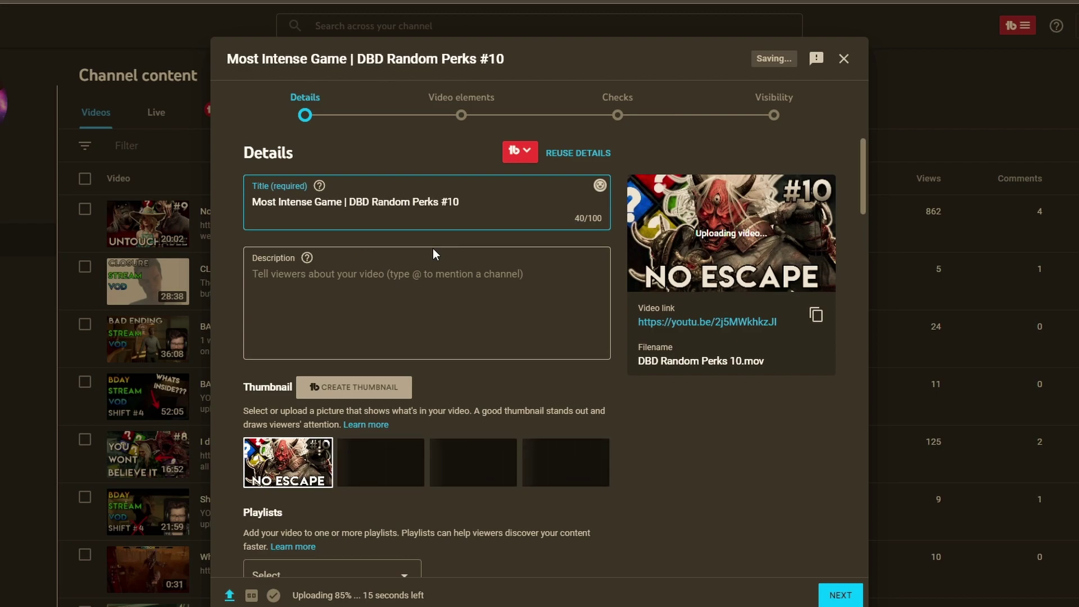
- Copy the Twitch channel link from the YouTube text and tags document in WordPad into the video description, followed by blank lines
{"action": "left_click", "coordinate": [444, 282]}
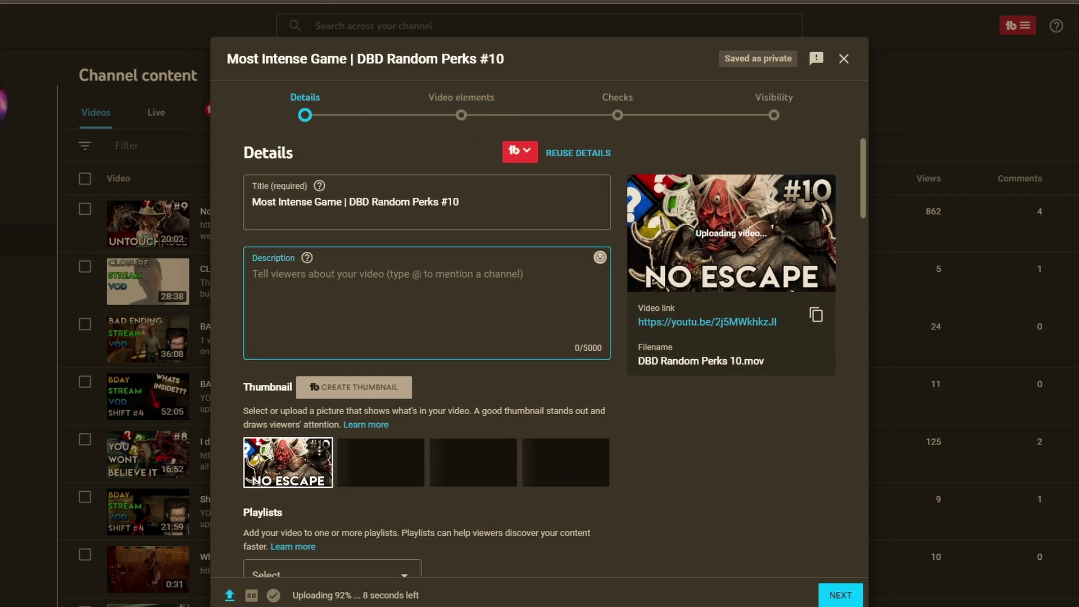
{"action": "key", "text": "alt+Tab"}
{"action": "mouse_move", "coordinate": [804, 0]}
{"action": "left_mouse_down"}
{"action": "mouse_move", "coordinate": [805, 65]}
{"action": "mouse_move", "coordinate": [818, 5]}
{"action": "left_mouse_up"}
{"action": "left_click", "coordinate": [464, 145]}
{"action": "key", "text": "ctrl+c"}
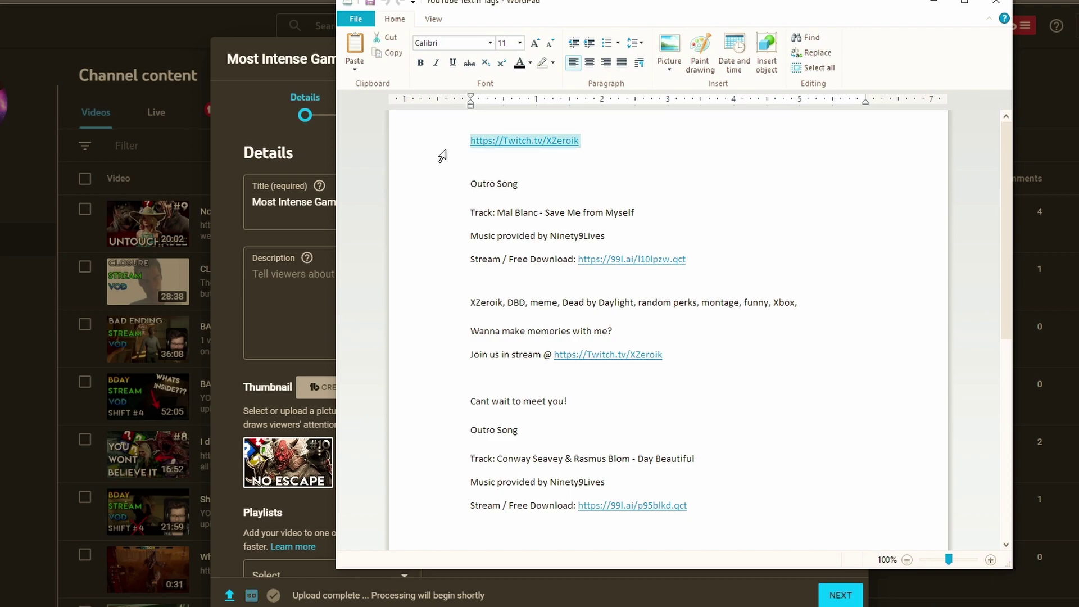
{"action": "left_click", "coordinate": [297, 275]}
{"action": "key", "text": "ctrl+v"}
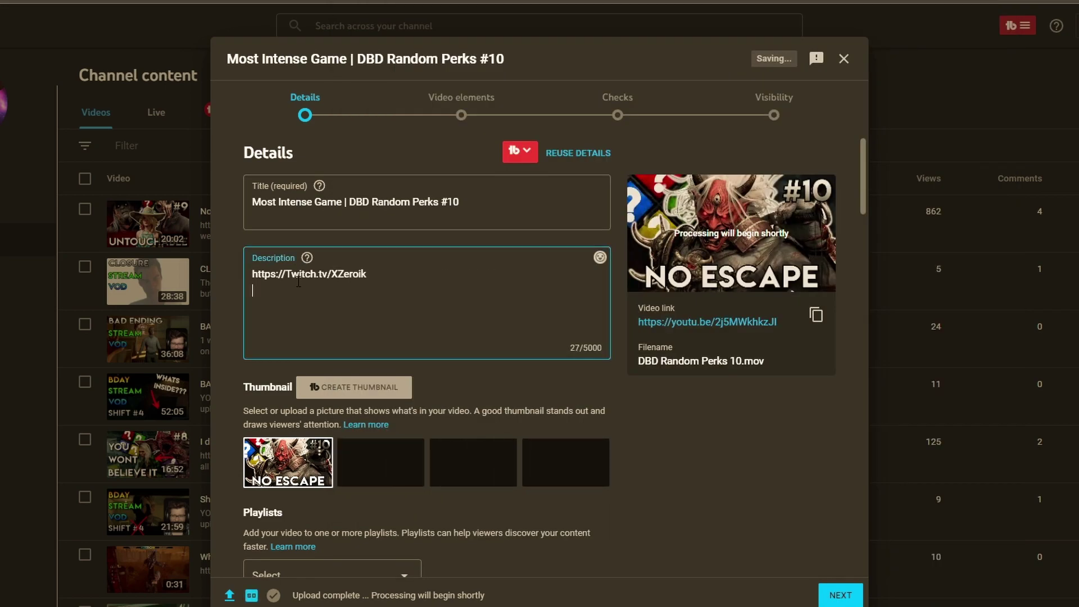
{"action": "key", "text": "Return"}
{"action": "key", "text": "Return"}
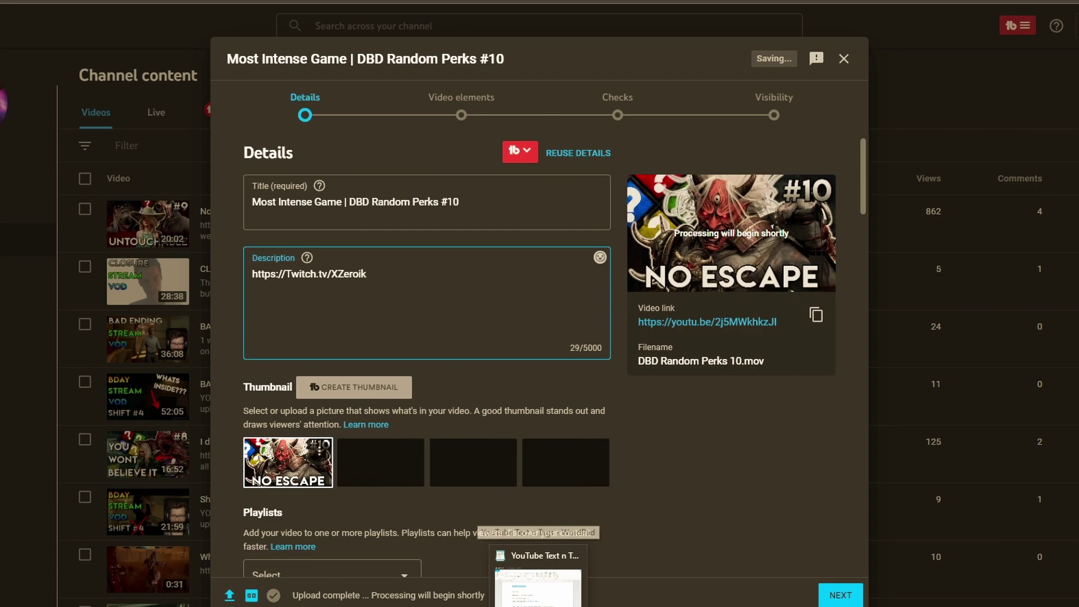
- Copy the "Day Beautiful" outro song credits from the WordPad document into the description and add two more blank lines above them
{"action": "left_click", "coordinate": [538, 588]}
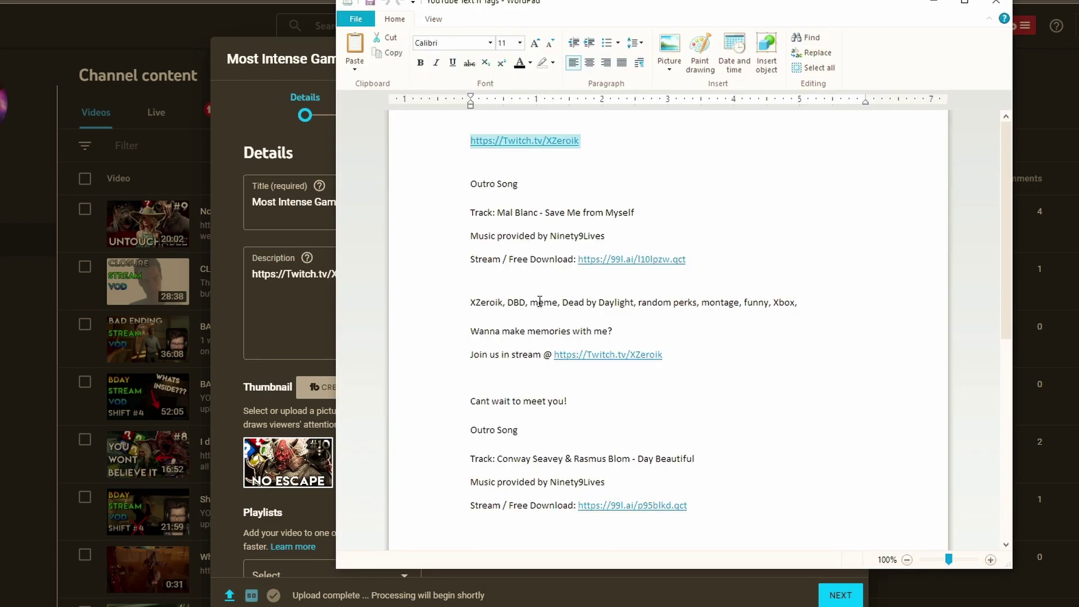
{"action": "scroll", "coordinate": [538, 298], "scroll_direction": "down", "scroll_amount": 3}
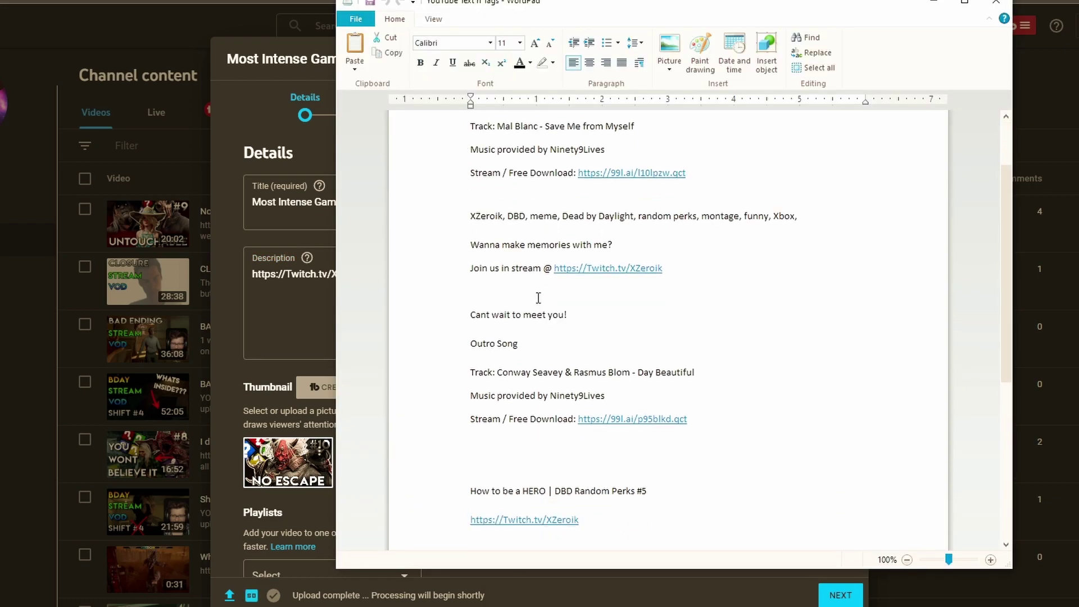
{"action": "left_click", "coordinate": [470, 342]}
{"action": "left_click_drag", "start_coordinate": [471, 343], "coordinate": [708, 423]}
{"action": "key", "text": "ctrl+c"}
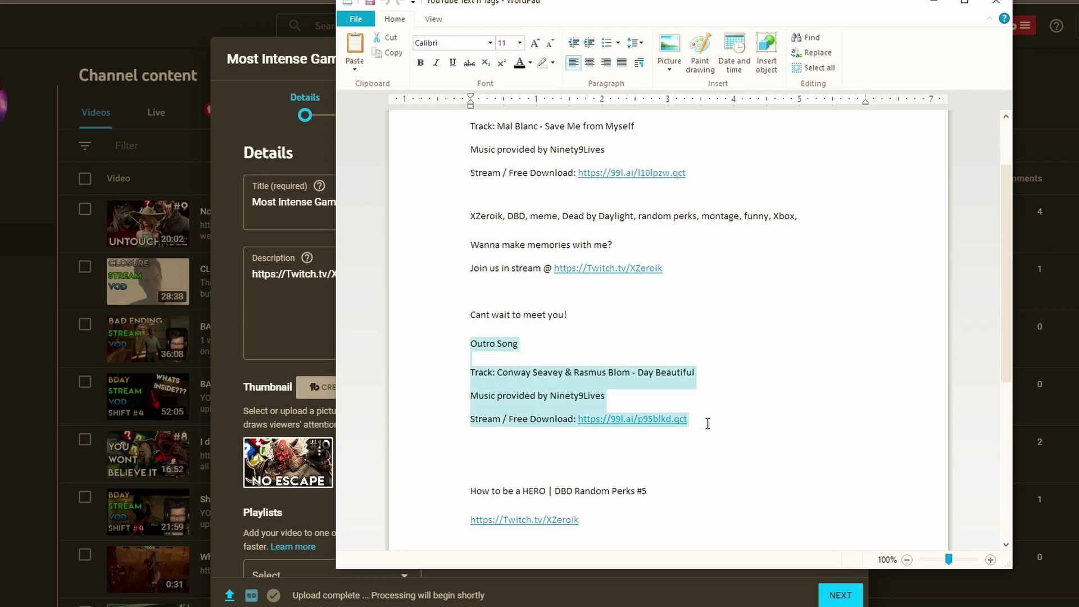
{"action": "left_click", "coordinate": [292, 312]}
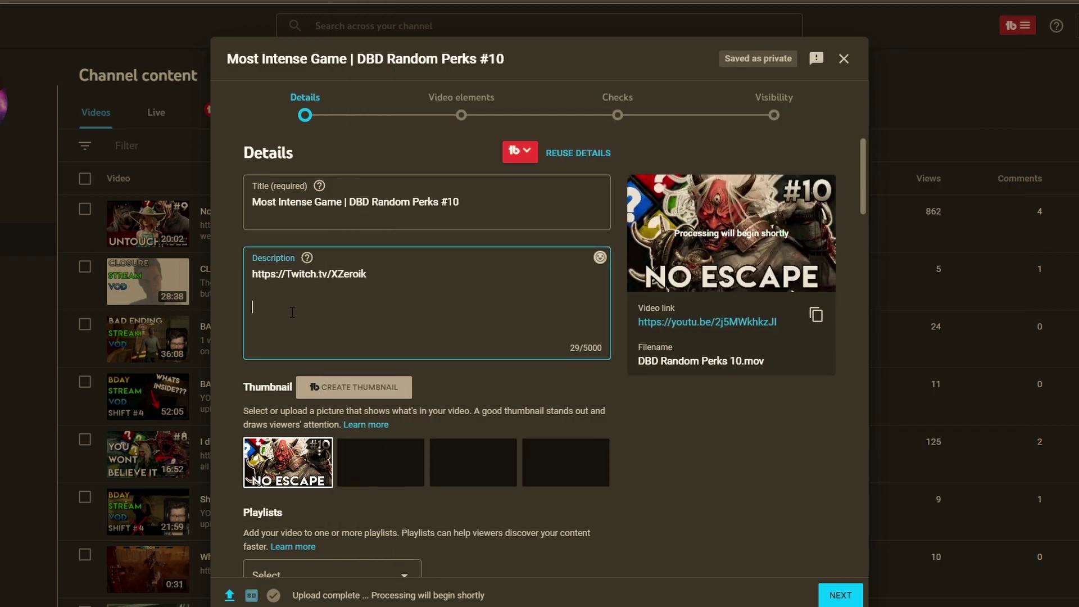
{"action": "key", "text": "ctrl+v"}
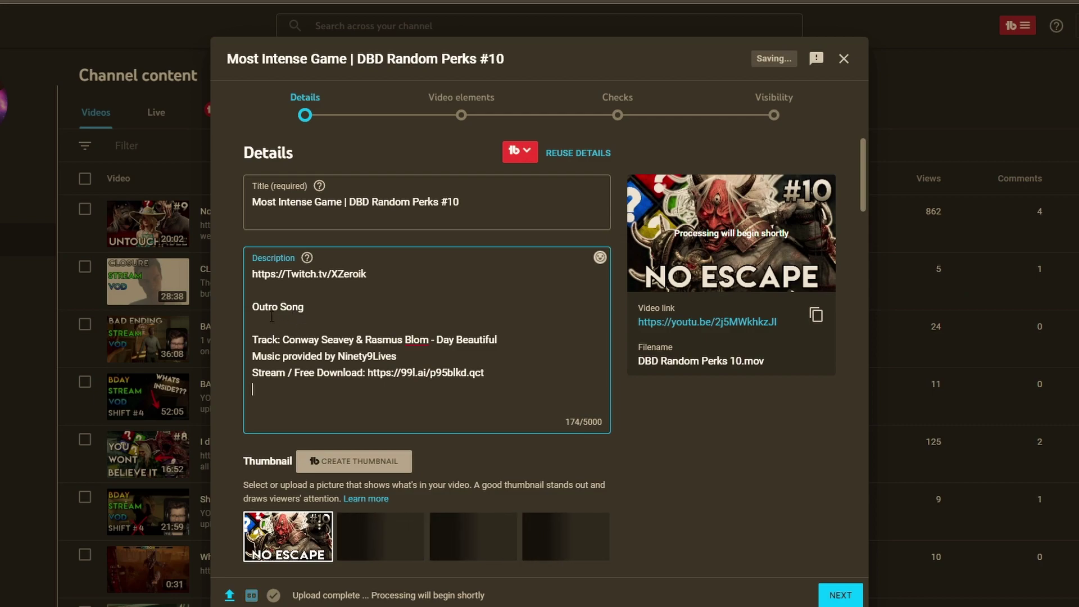
{"action": "left_click", "coordinate": [264, 295]}
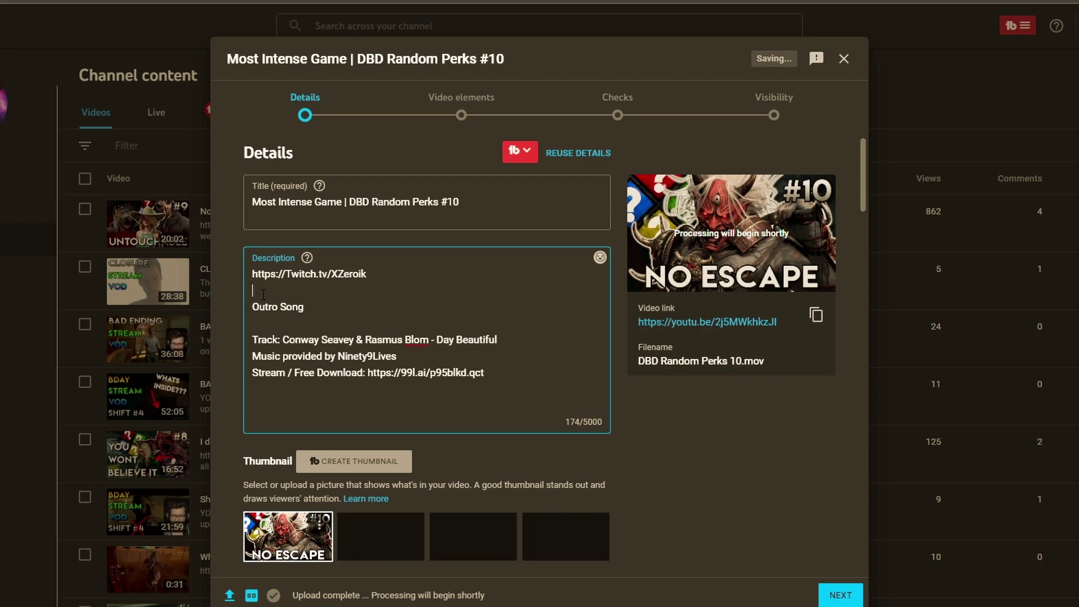
{"action": "key", "text": "Return"}
{"action": "key", "text": "Return"}
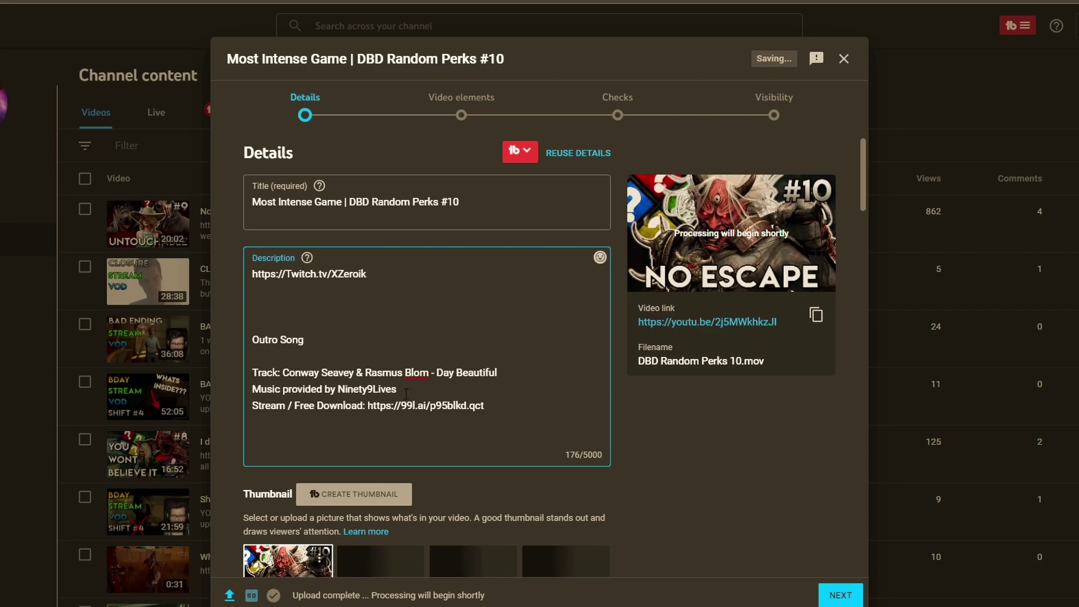
- Insert all tags from the saved "DBD Random Perks" tag list into the video's tags
{"action": "scroll", "coordinate": [733, 460], "scroll_direction": "down", "scroll_amount": 15}
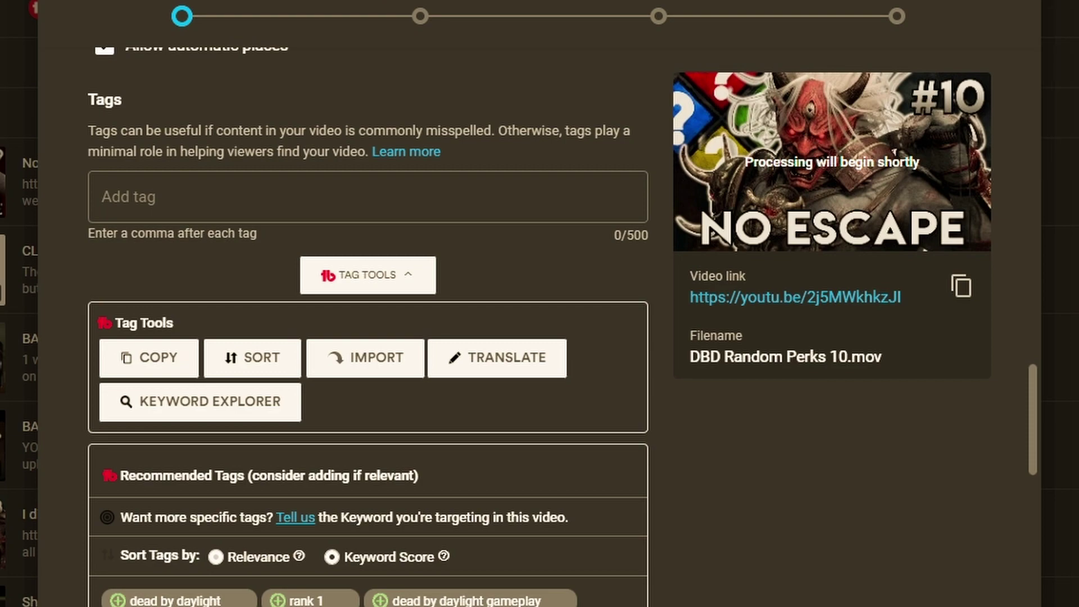
{"action": "scroll", "coordinate": [238, 304], "scroll_direction": "down", "scroll_amount": 3}
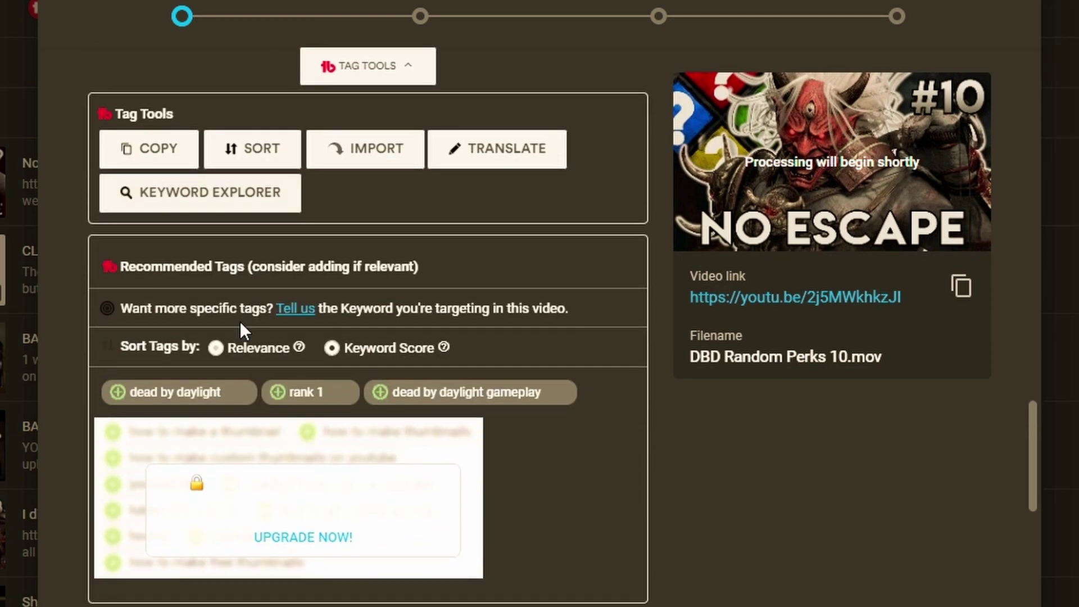
{"action": "scroll", "coordinate": [332, 288], "scroll_direction": "up", "scroll_amount": 4}
{"action": "left_click", "coordinate": [366, 360]}
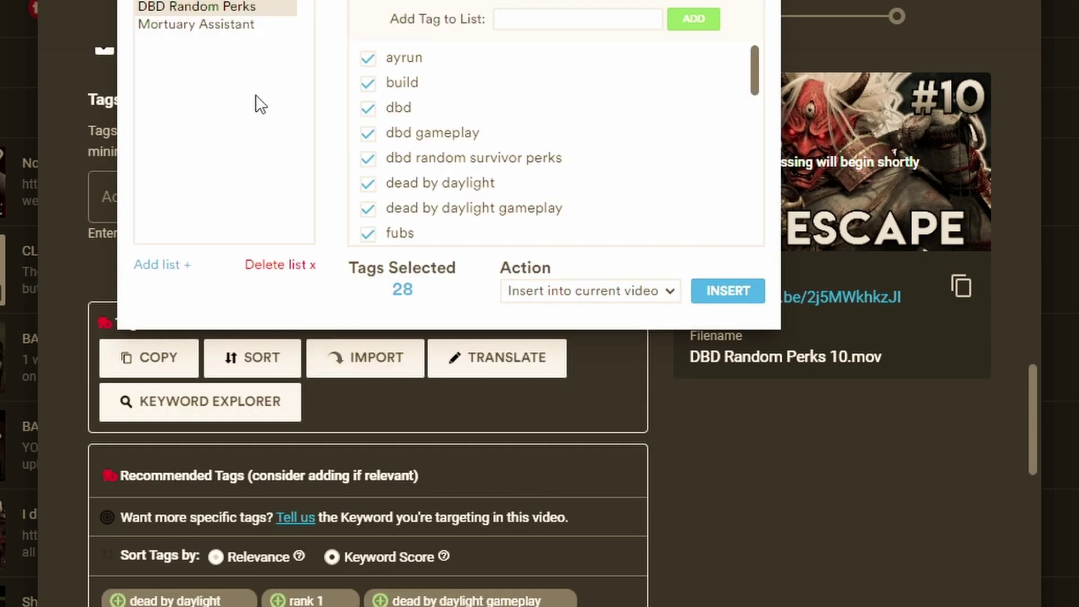
{"action": "left_click", "coordinate": [728, 290]}
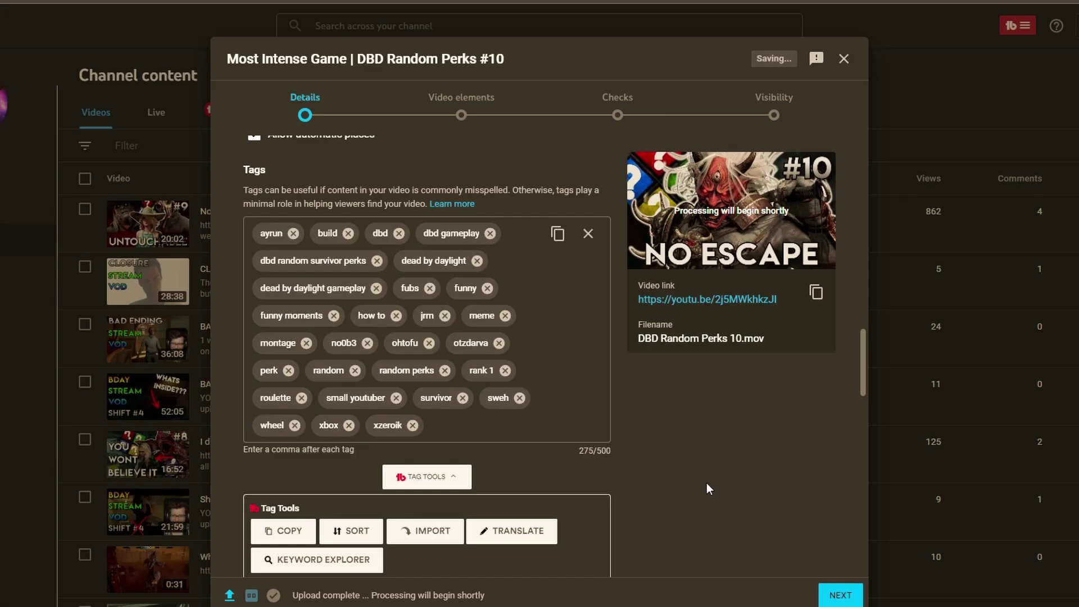
{"action": "scroll", "coordinate": [787, 579], "scroll_direction": "up", "scroll_amount": 15}
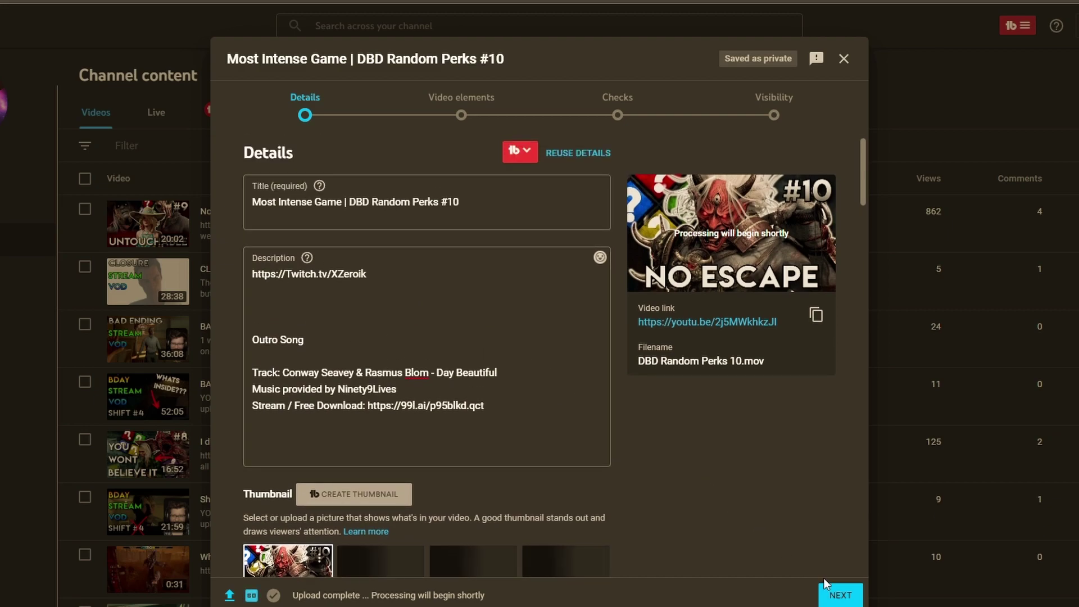
- Proceed to the video elements and add an end screen using the "1 video, 1 subscribe" layout
{"action": "left_click", "coordinate": [842, 596]}
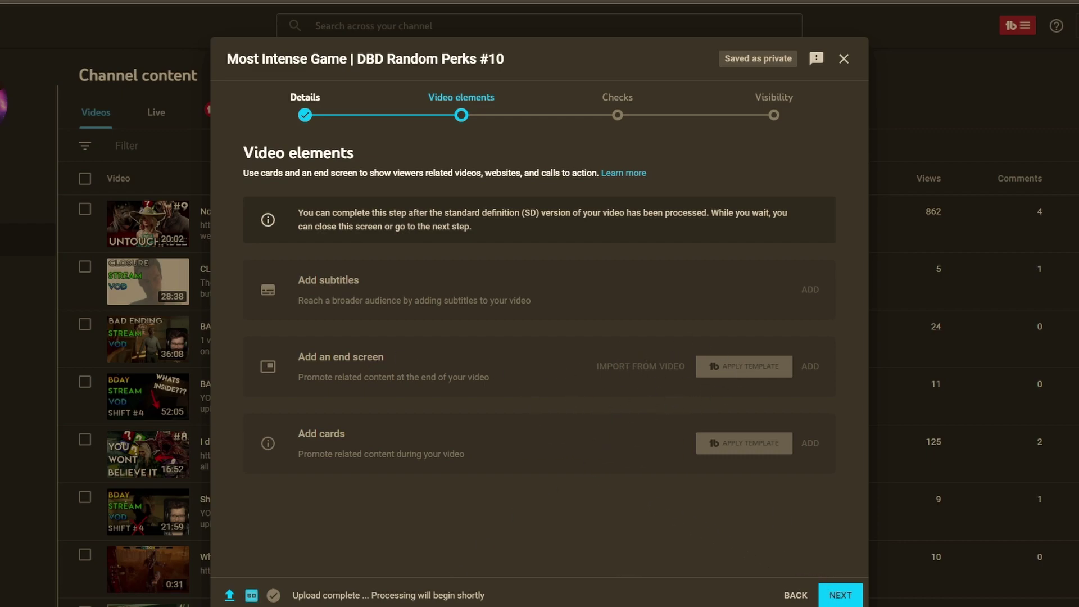
{"action": "mouse_move", "coordinate": [731, 361]}
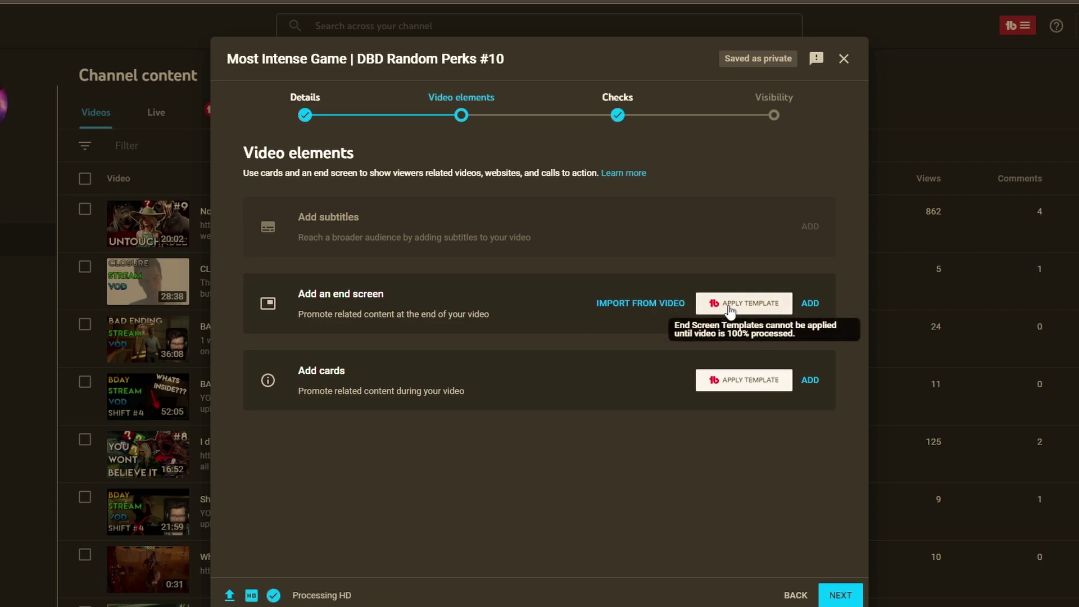
{"action": "left_click", "coordinate": [811, 306]}
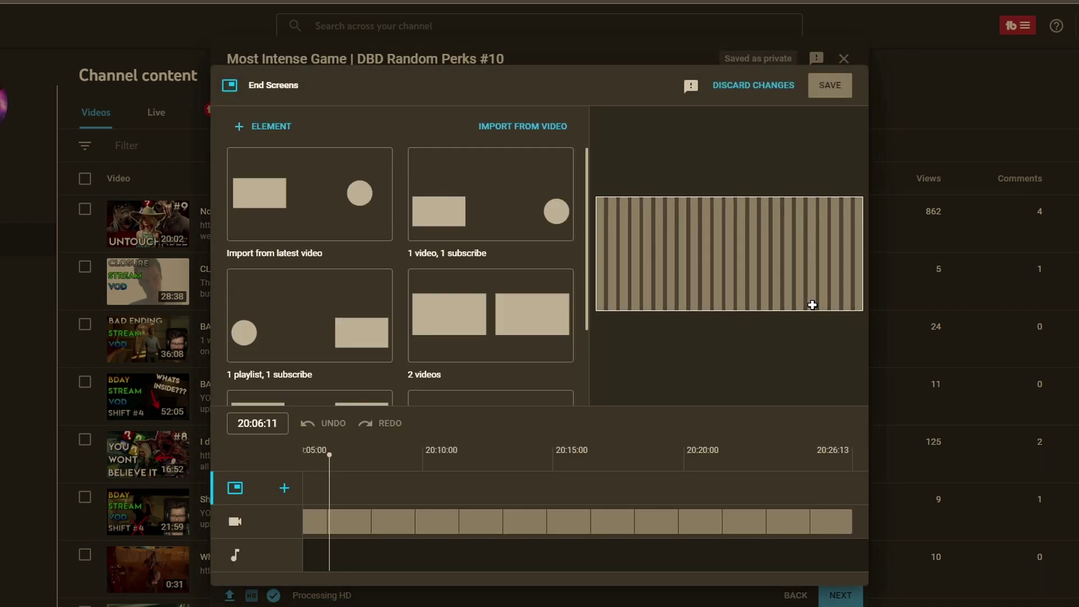
{"action": "left_click_drag", "start_coordinate": [457, 453], "coordinate": [506, 471]}
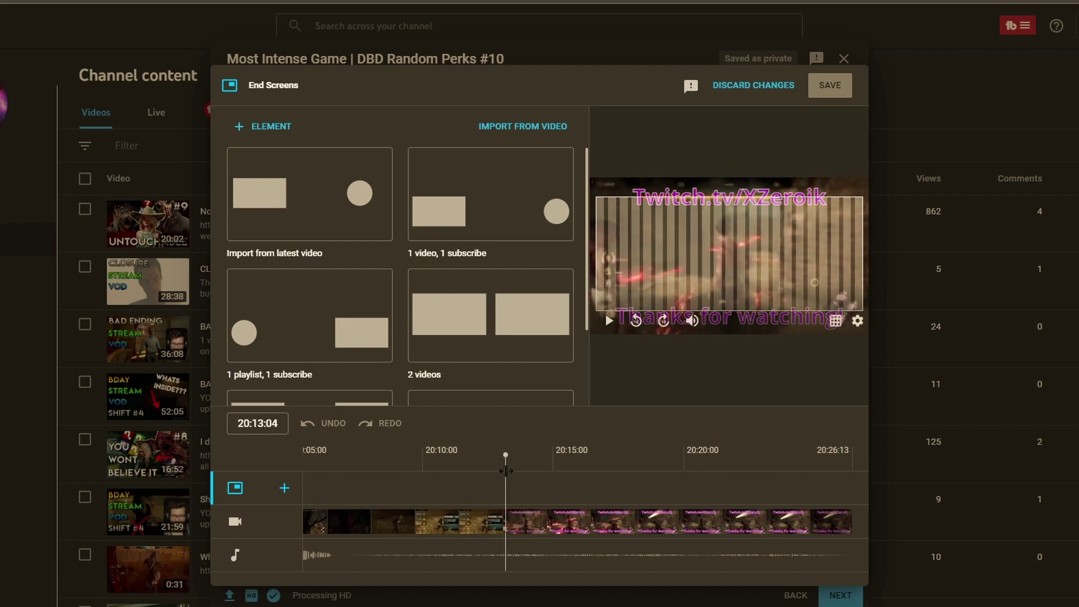
{"action": "left_click_drag", "start_coordinate": [505, 471], "coordinate": [880, 455]}
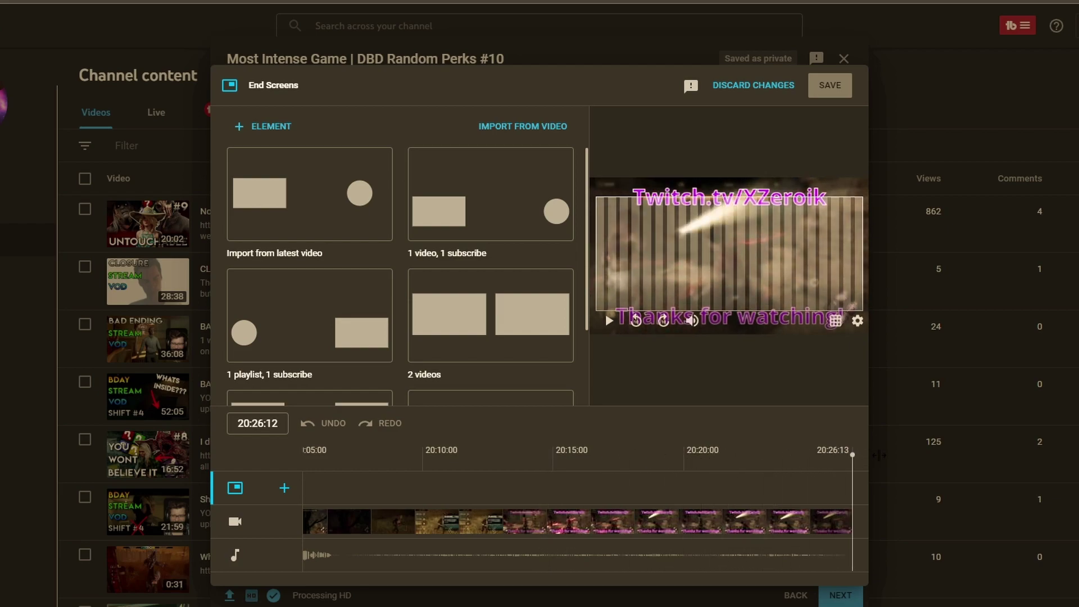
{"action": "left_click_drag", "start_coordinate": [853, 461], "coordinate": [506, 461]}
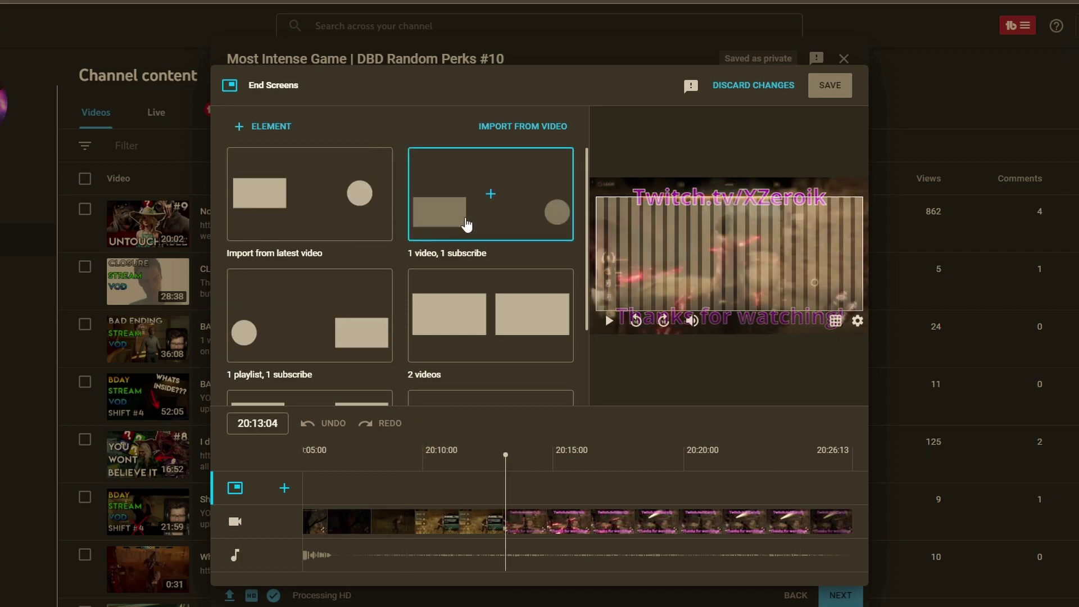
{"action": "left_click", "coordinate": [505, 226]}
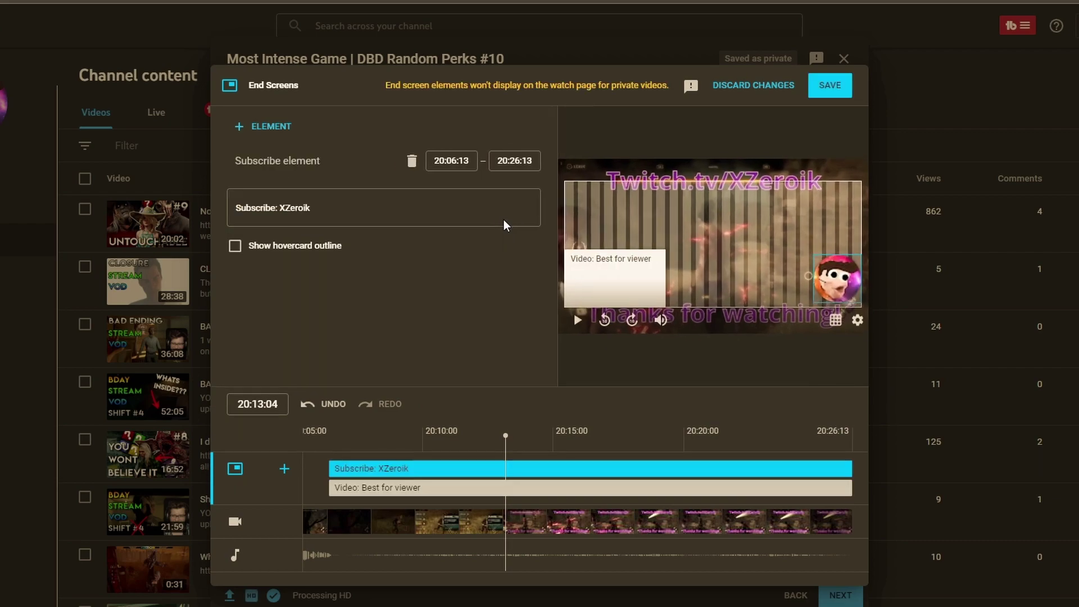
- Place the video element mid-height on the preview's left side and the subscribe element opposite it, and start both at 20:13:01
{"action": "left_click", "coordinate": [583, 282]}
{"action": "left_click_drag", "start_coordinate": [582, 282], "coordinate": [582, 251]}
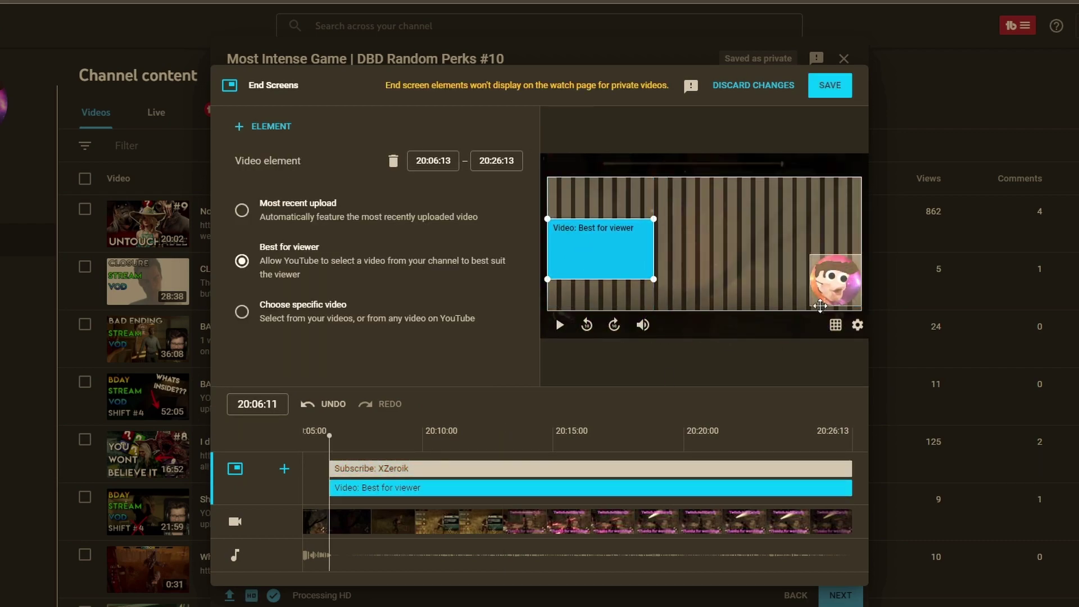
{"action": "left_click_drag", "start_coordinate": [835, 286], "coordinate": [779, 251]}
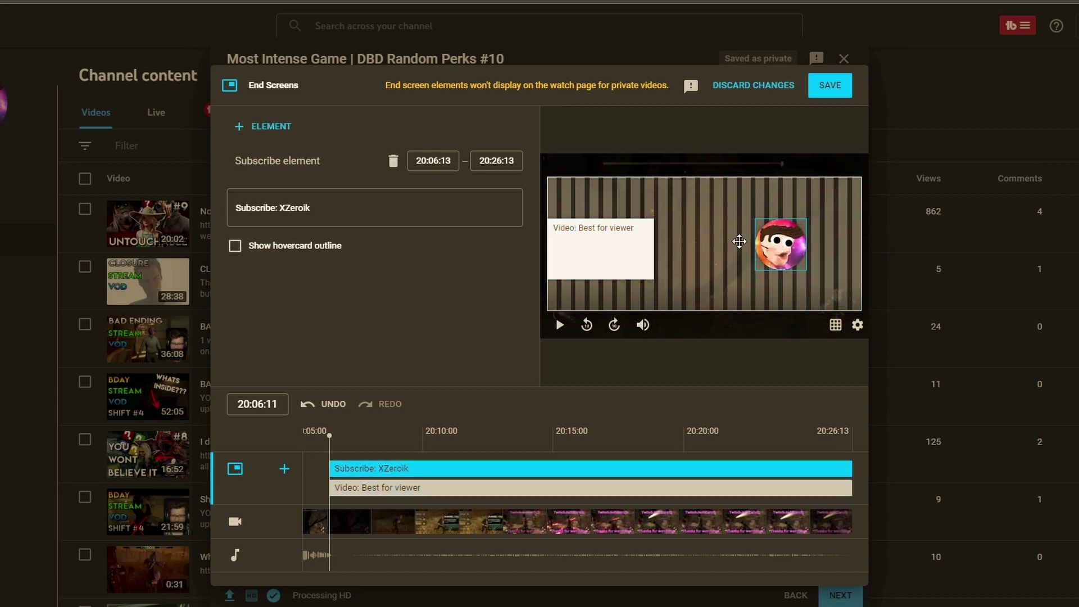
{"action": "left_click_drag", "start_coordinate": [588, 252], "coordinate": [601, 247]}
{"action": "left_click", "coordinate": [780, 246]}
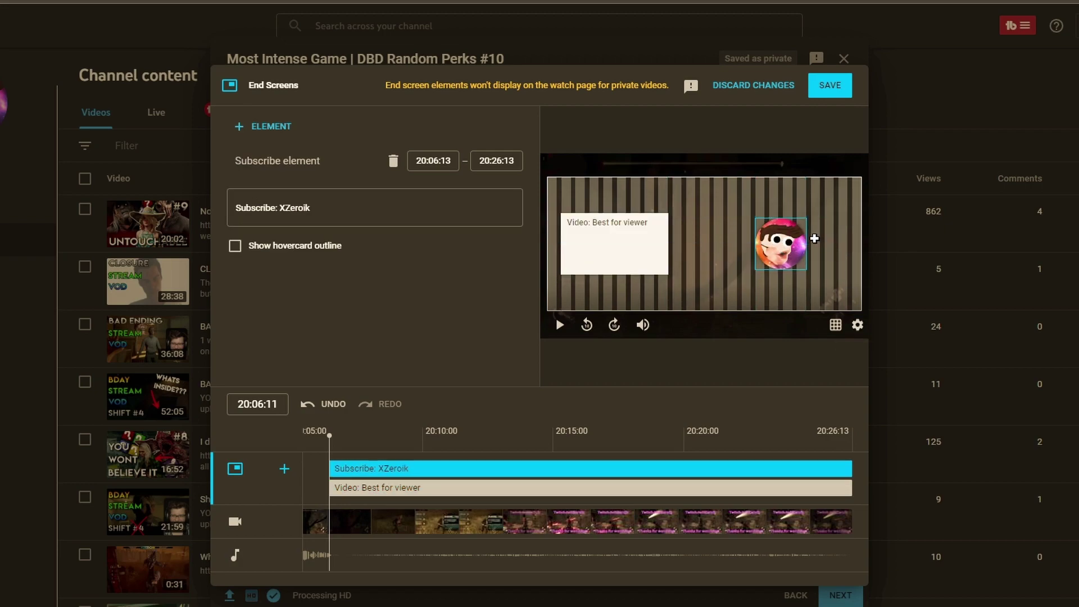
{"action": "left_click_drag", "start_coordinate": [792, 244], "coordinate": [820, 245]}
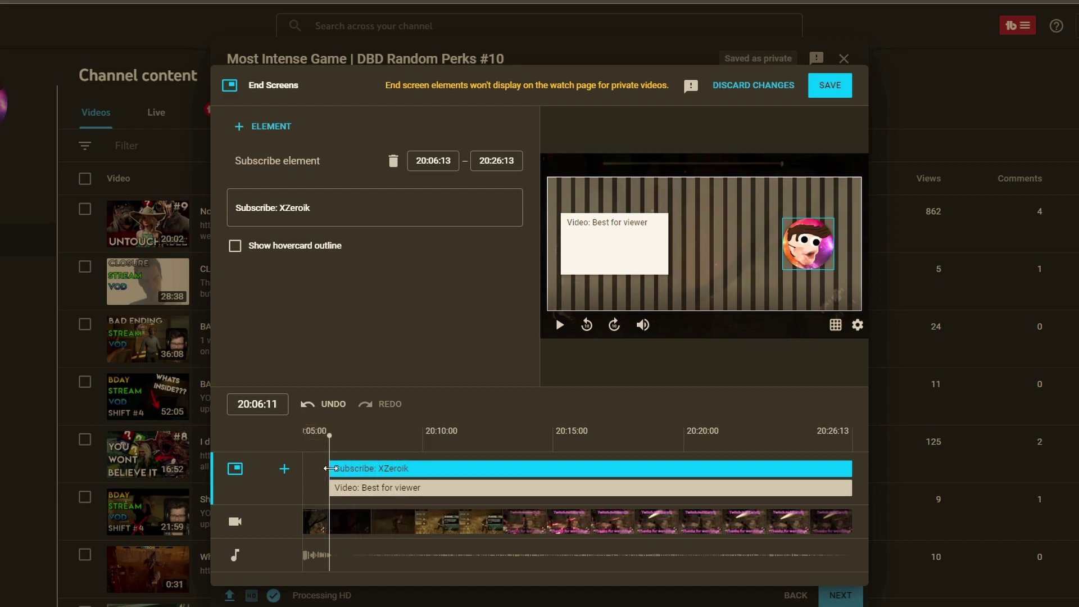
{"action": "left_click_drag", "start_coordinate": [330, 468], "coordinate": [501, 444]}
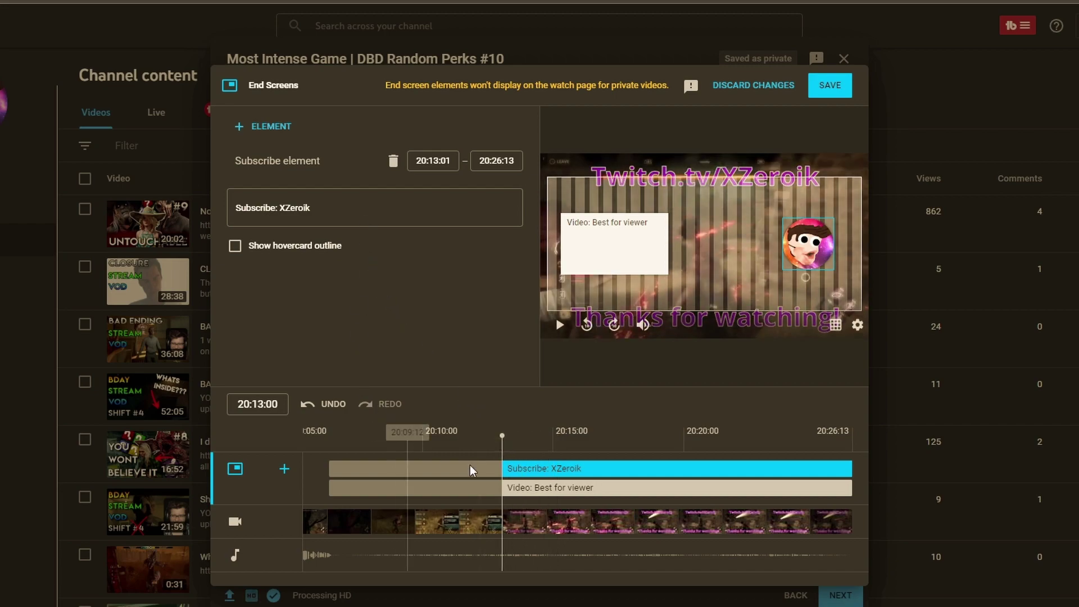
- Make the end screen's video element feature the specific video "No0b3 would be proud! | DBD Random Perks #9" and save the end screen
{"action": "left_click", "coordinate": [561, 489]}
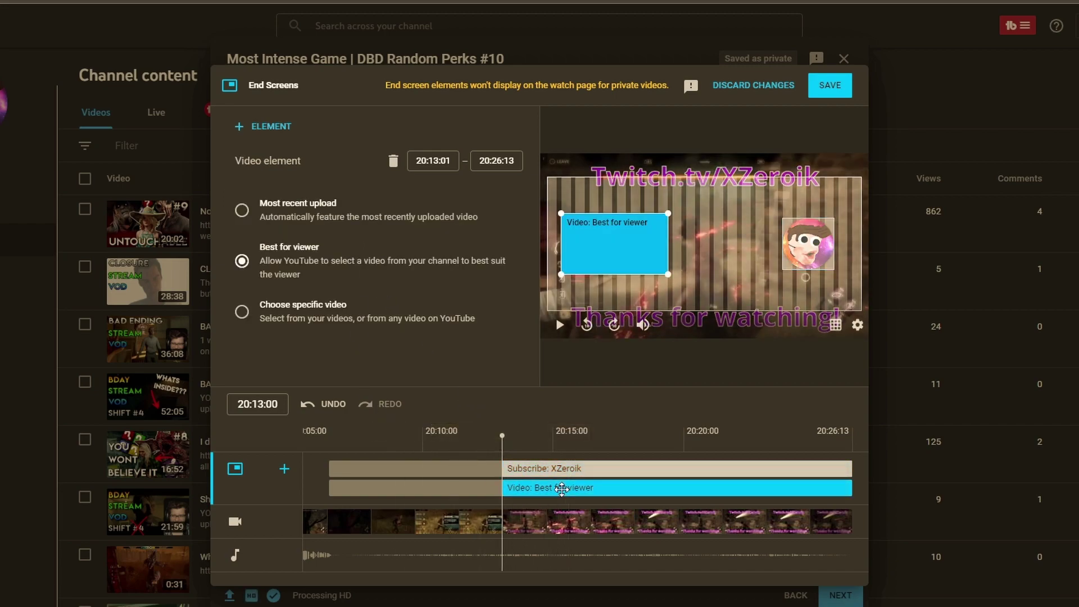
{"action": "left_click", "coordinate": [292, 316]}
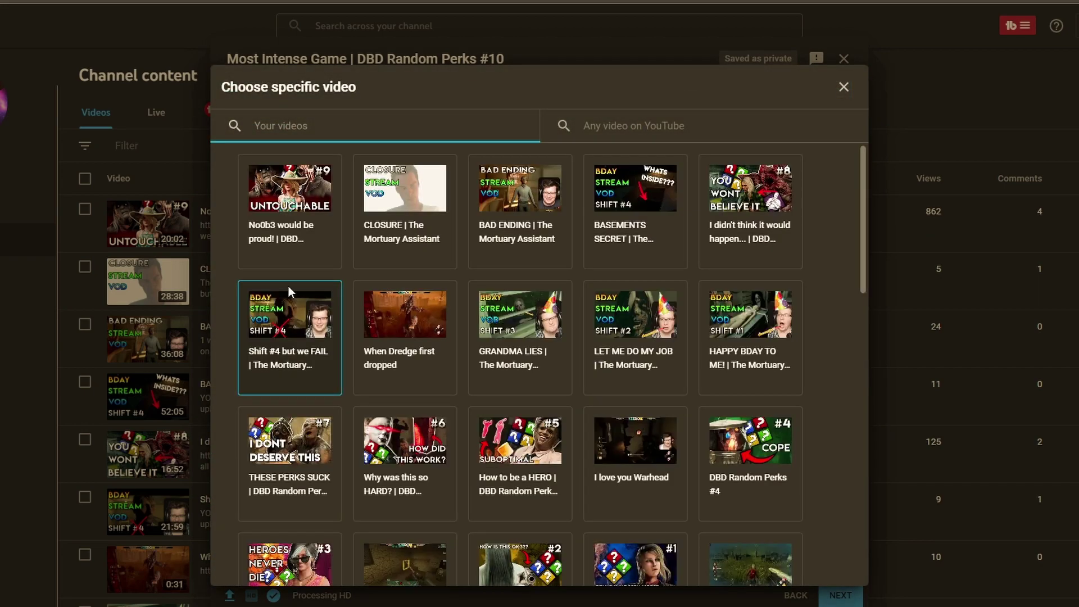
{"action": "left_click", "coordinate": [283, 201]}
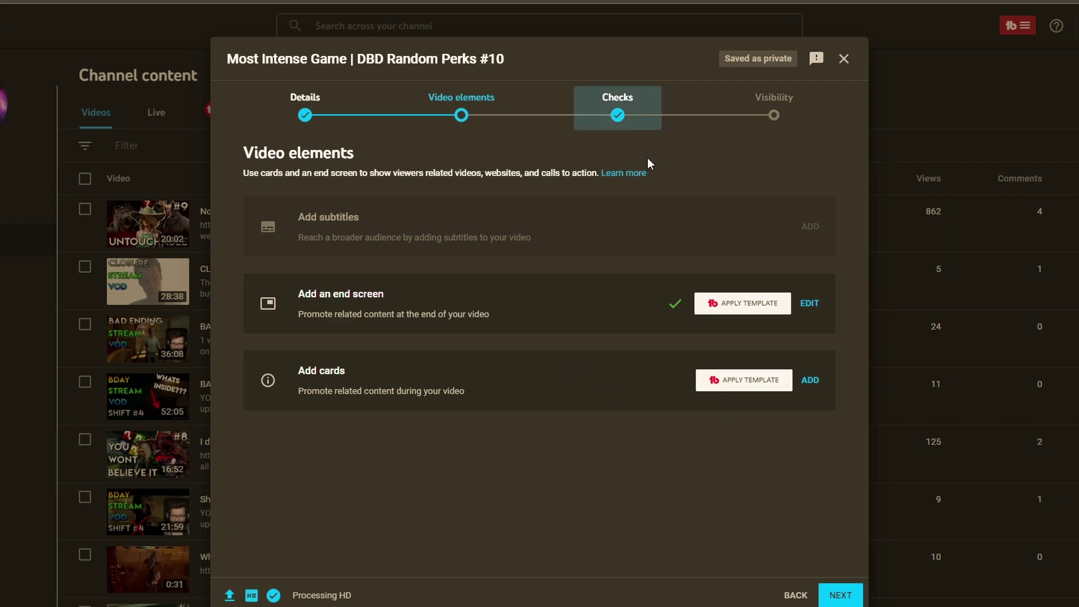
- Continue past the copyright checks to the visibility settings and choose scheduled publishing on Aug 26, 2022
{"action": "left_click", "coordinate": [849, 598]}
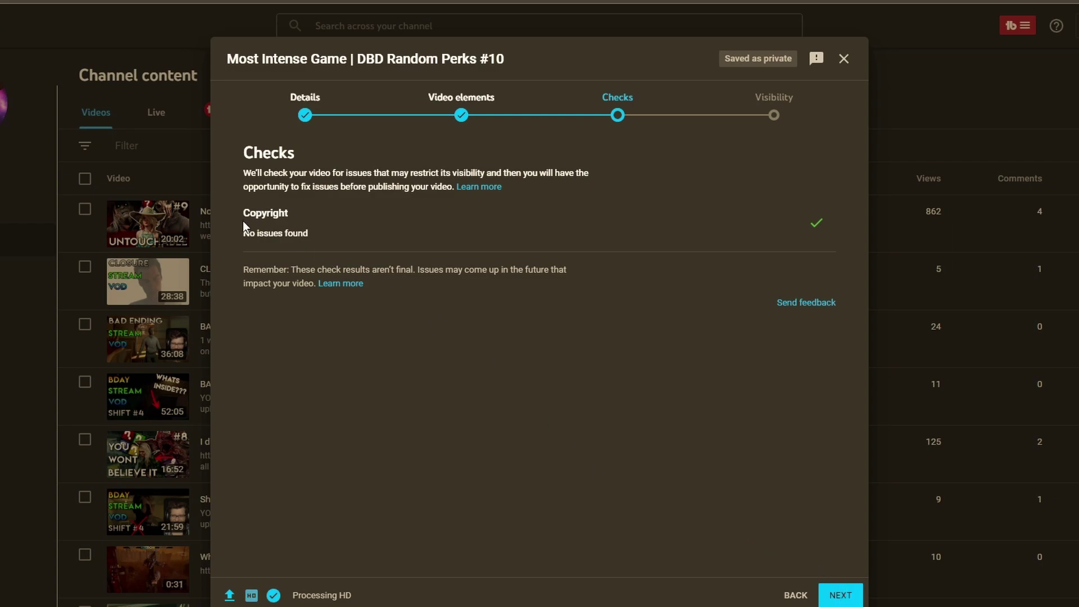
{"action": "left_click", "coordinate": [838, 594]}
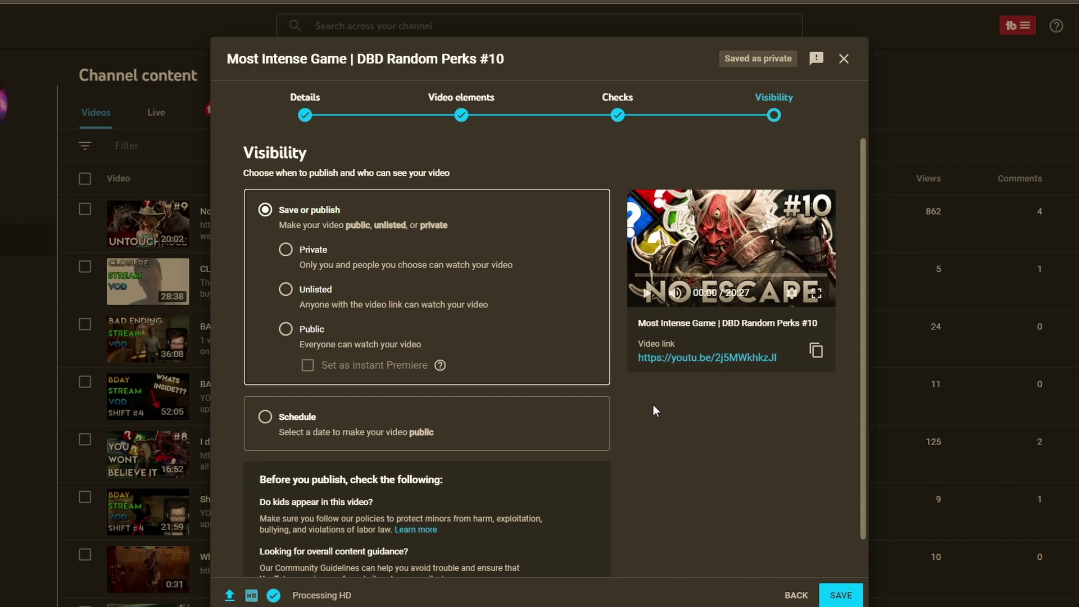
{"action": "left_click", "coordinate": [265, 417]}
{"action": "left_click", "coordinate": [381, 325]}
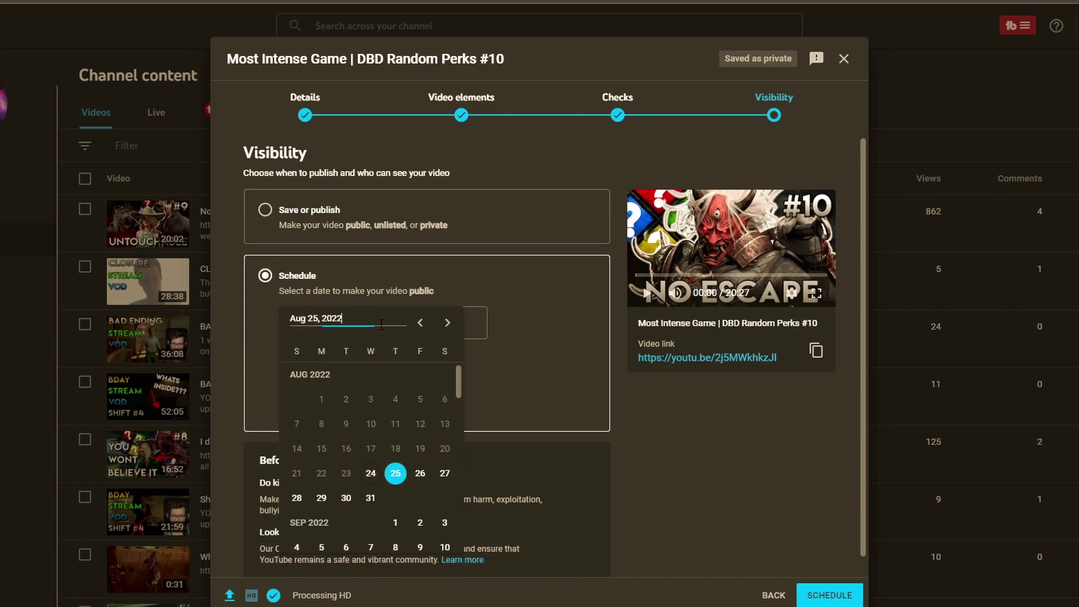
{"action": "left_click", "coordinate": [422, 475]}
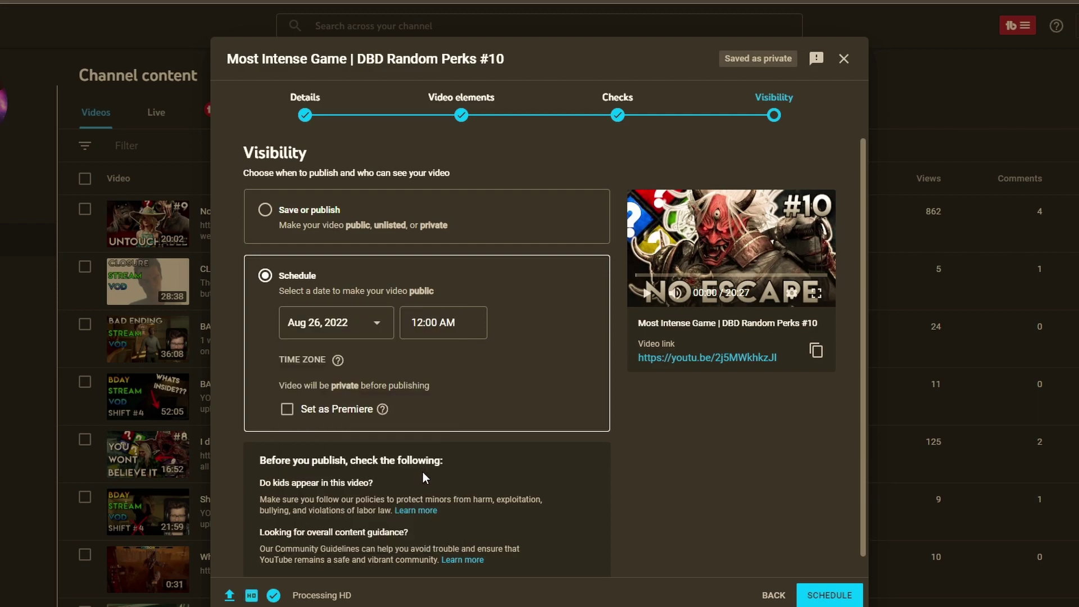
- Set the publishing time to 6:00 AM, schedule the video and close the confirmation
{"action": "left_click", "coordinate": [455, 325]}
{"action": "scroll", "coordinate": [453, 427], "scroll_direction": "down", "scroll_amount": 10}
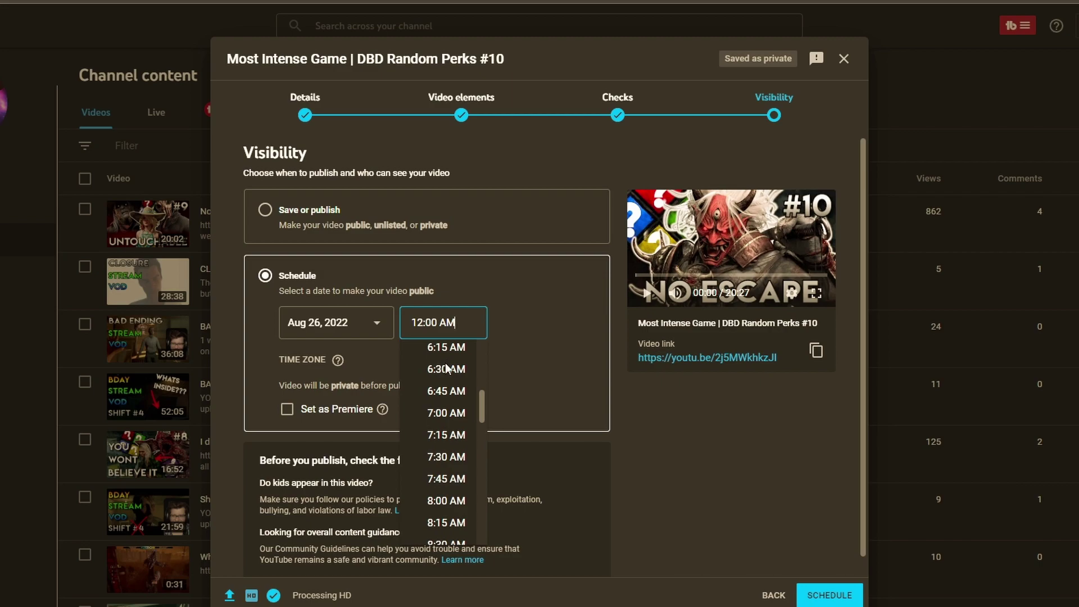
{"action": "scroll", "coordinate": [447, 368], "scroll_direction": "up", "scroll_amount": 1}
{"action": "left_click", "coordinate": [444, 393]}
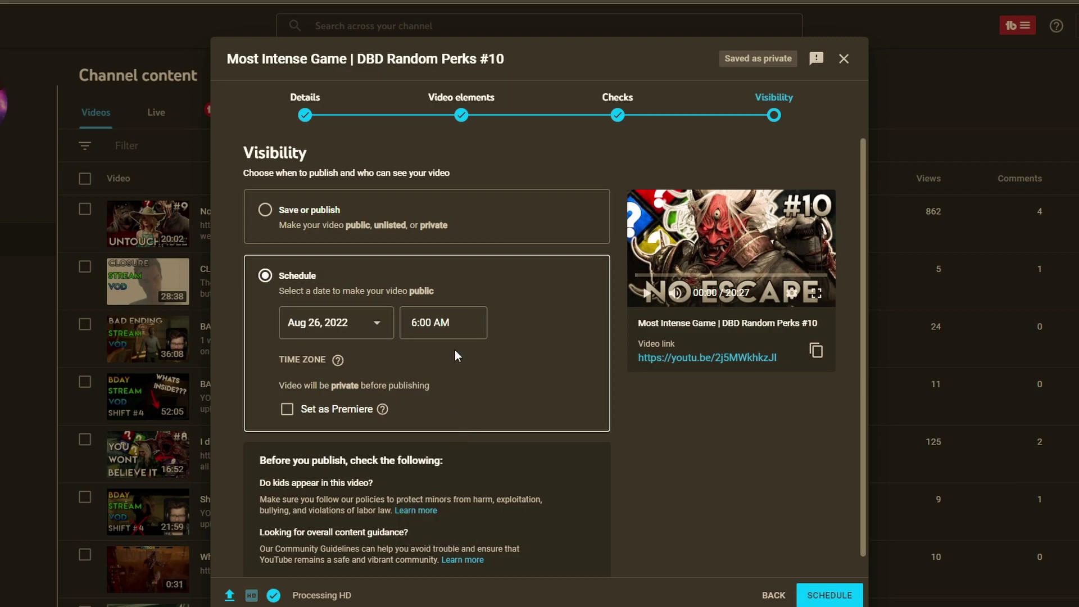
{"action": "left_click", "coordinate": [824, 594]}
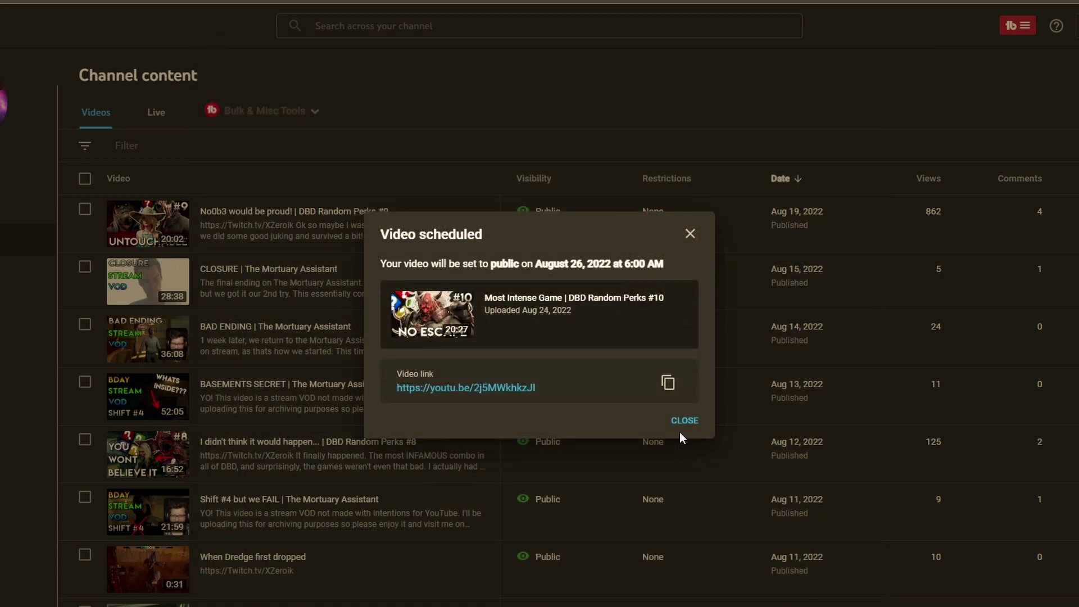
{"action": "left_click", "coordinate": [686, 421]}
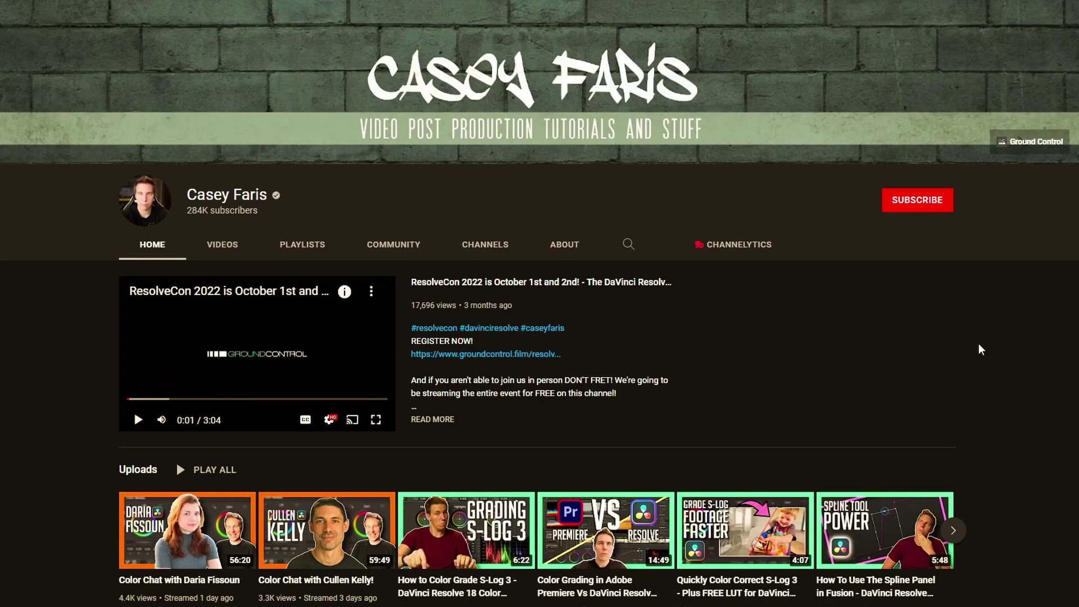
{"action": "scroll", "coordinate": [979, 345], "scroll_direction": "down", "scroll_amount": 2}
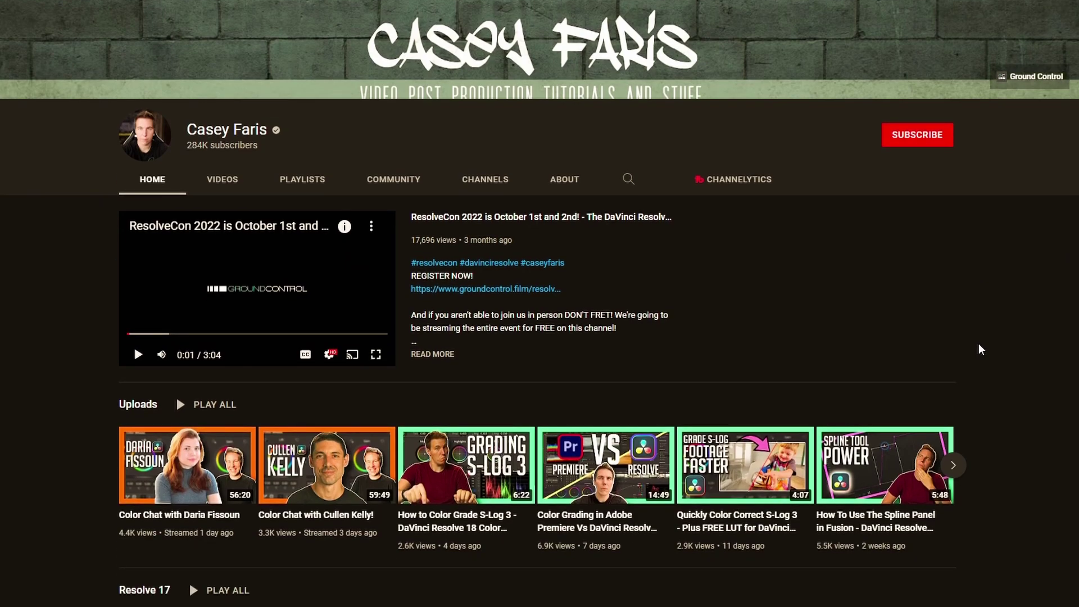